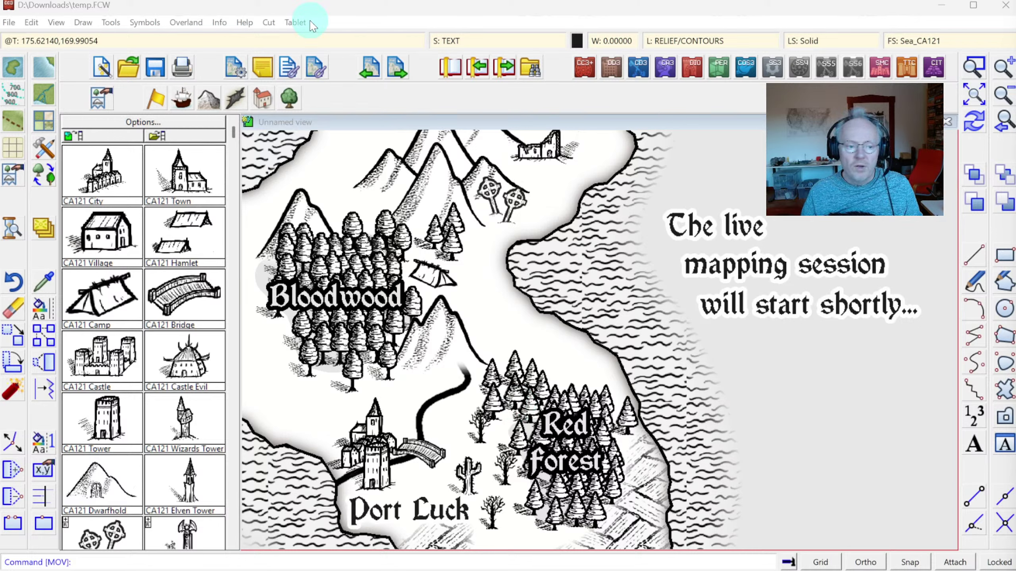
Start a new drawing of the Overland Maps type with self-decided settings
{"action": "left_click", "coordinate": [102, 72]}
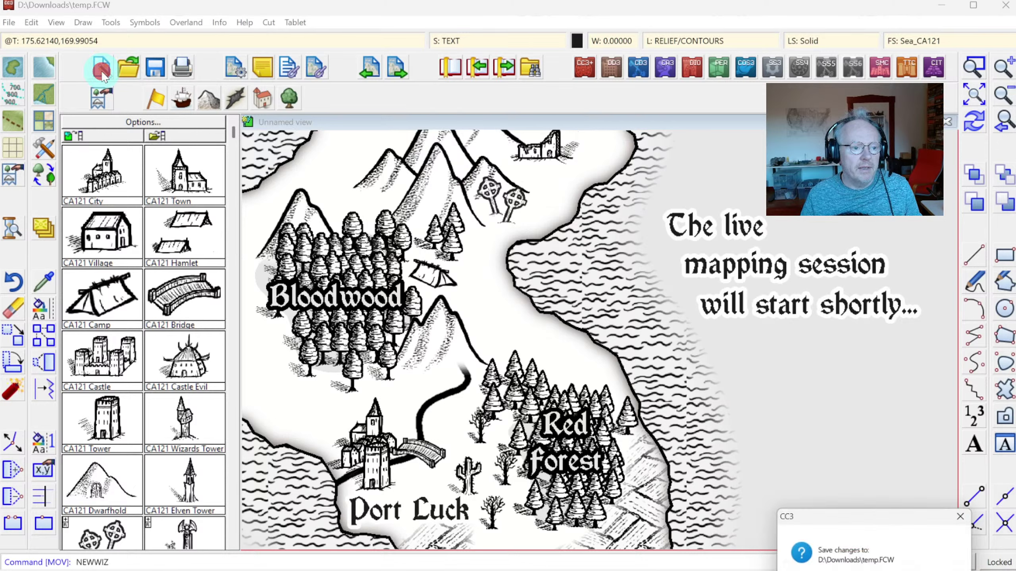
{"action": "left_click", "coordinate": [891, 570]}
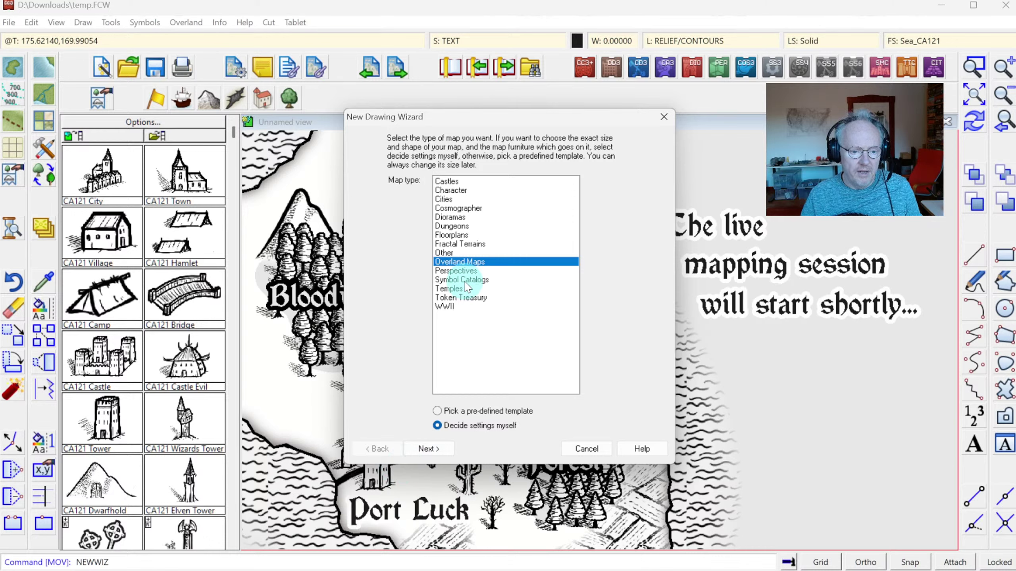
{"action": "left_click", "coordinate": [428, 450]}
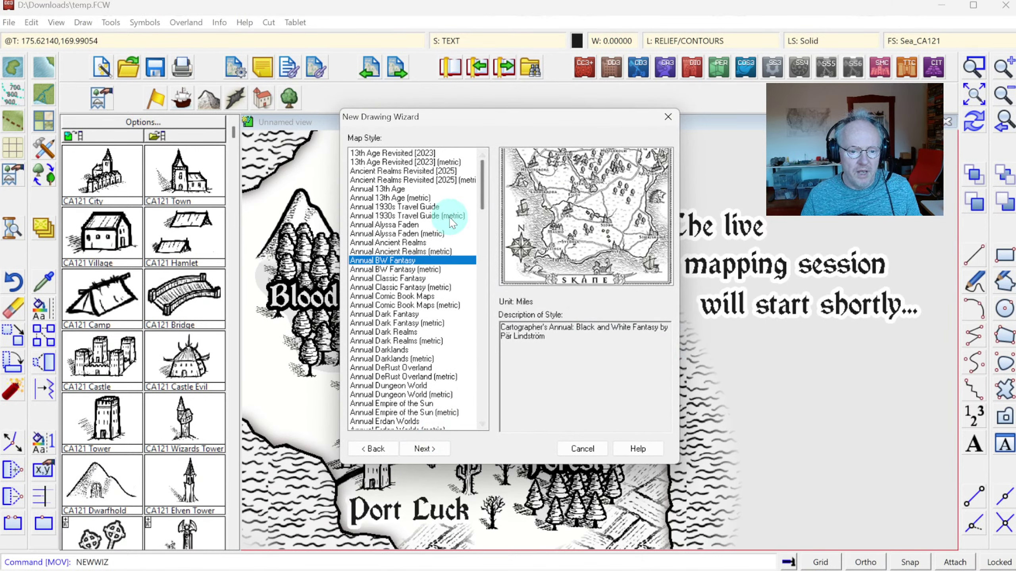
Choose the Annual BW Fantasy style in miles and set the map dimensions to 250 wide by 200 high
{"action": "key", "text": "Down"}
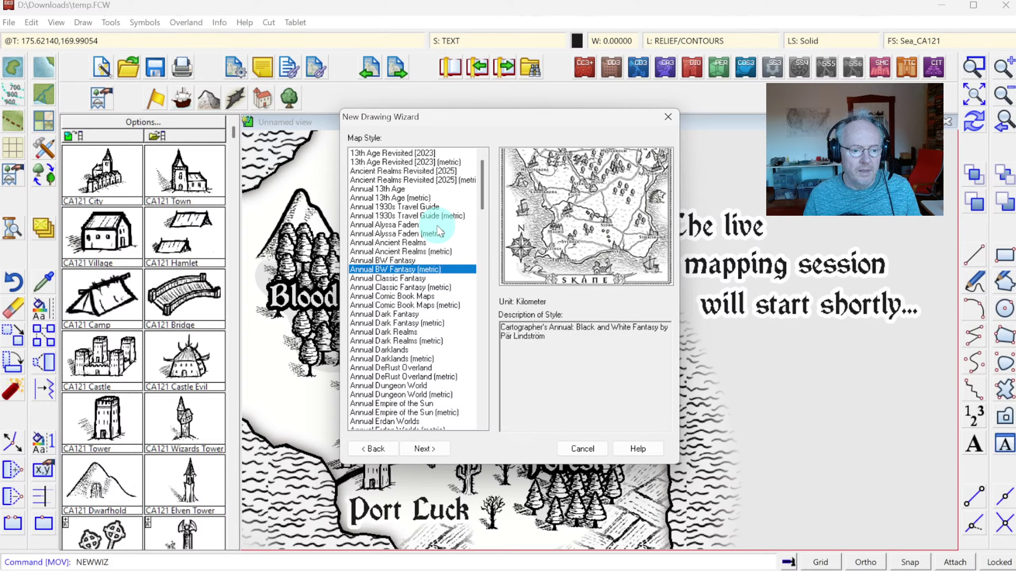
{"action": "key", "text": "Up"}
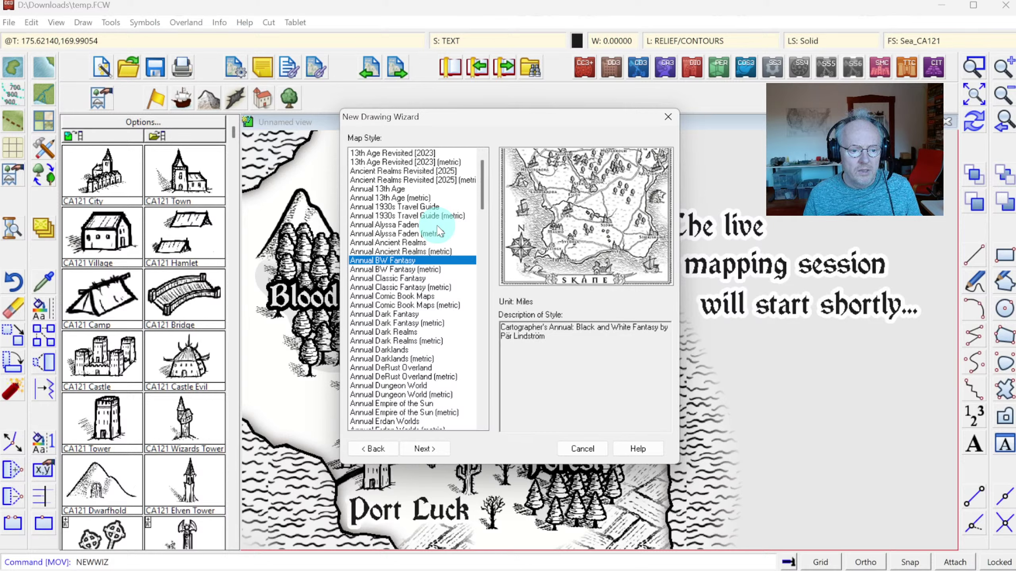
{"action": "key", "text": "Down"}
{"action": "key", "text": "Up"}
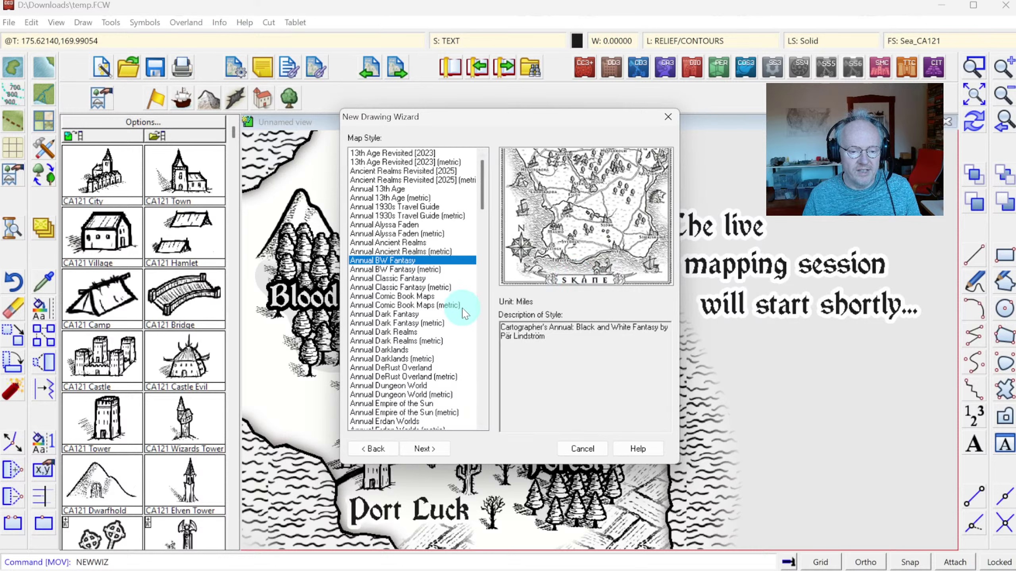
{"action": "left_click", "coordinate": [397, 251]}
{"action": "left_click", "coordinate": [401, 260]}
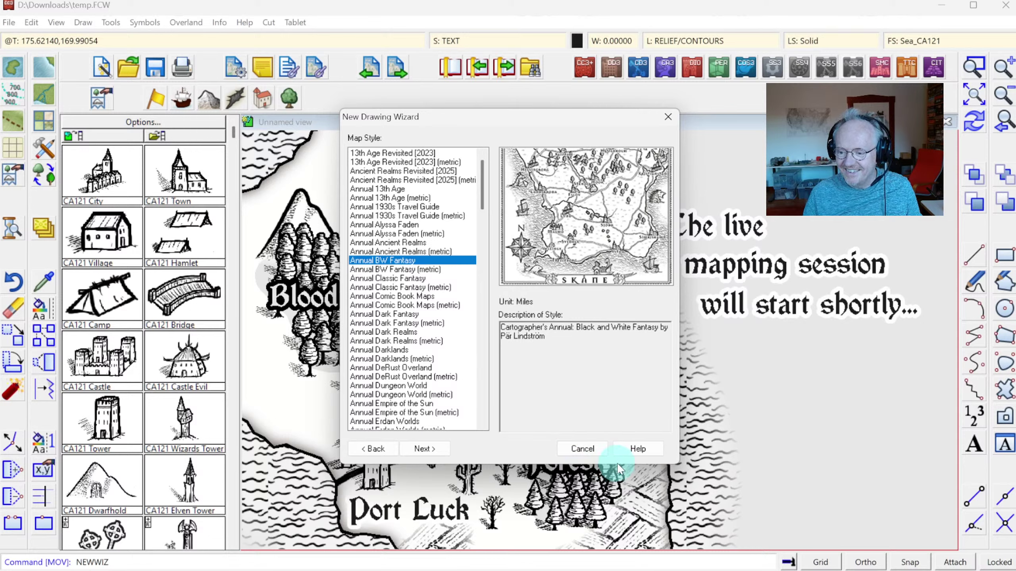
{"action": "left_click", "coordinate": [424, 450]}
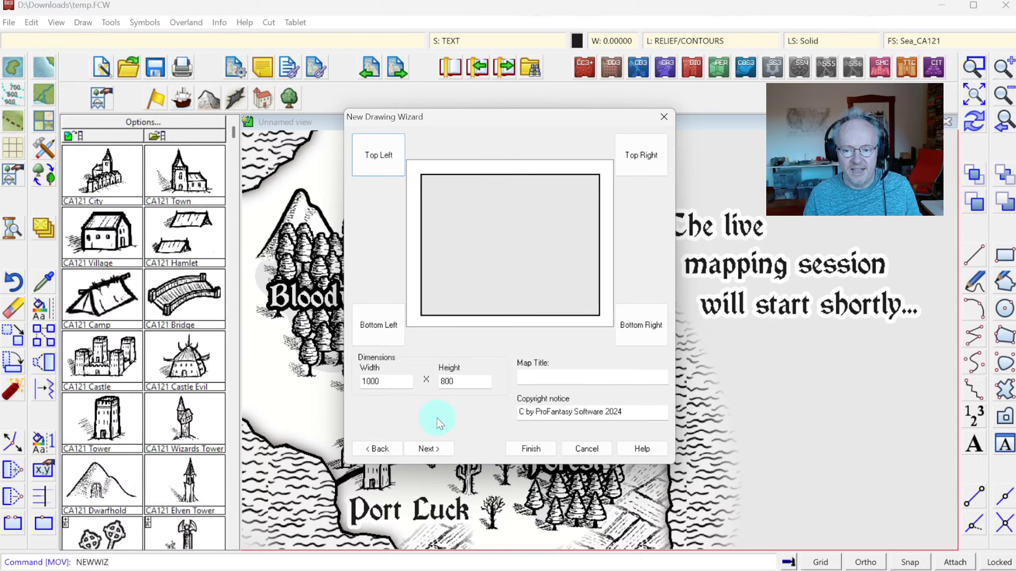
{"action": "double_click", "coordinate": [385, 381]}
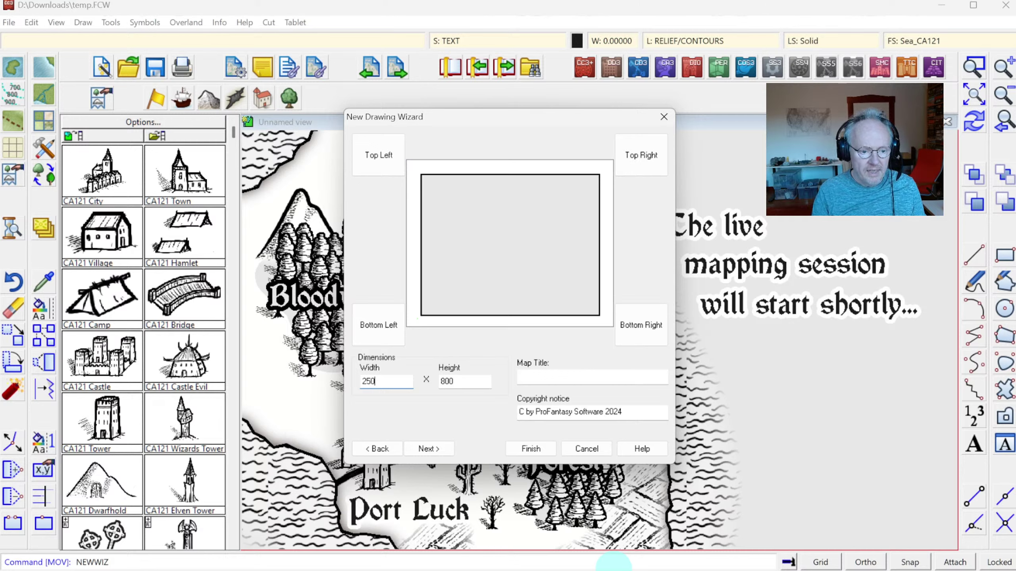
{"action": "key", "text": "Tab"}
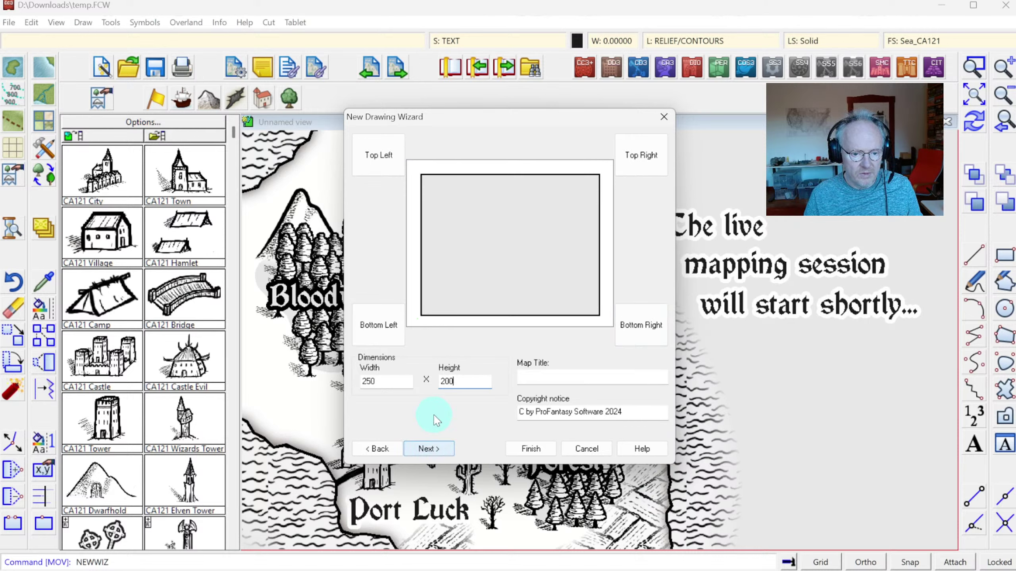
Add the copyright notice at the map's bottom-right corner and set its text to "C by ProFantasy Software 2025"
{"action": "left_click", "coordinate": [644, 328]}
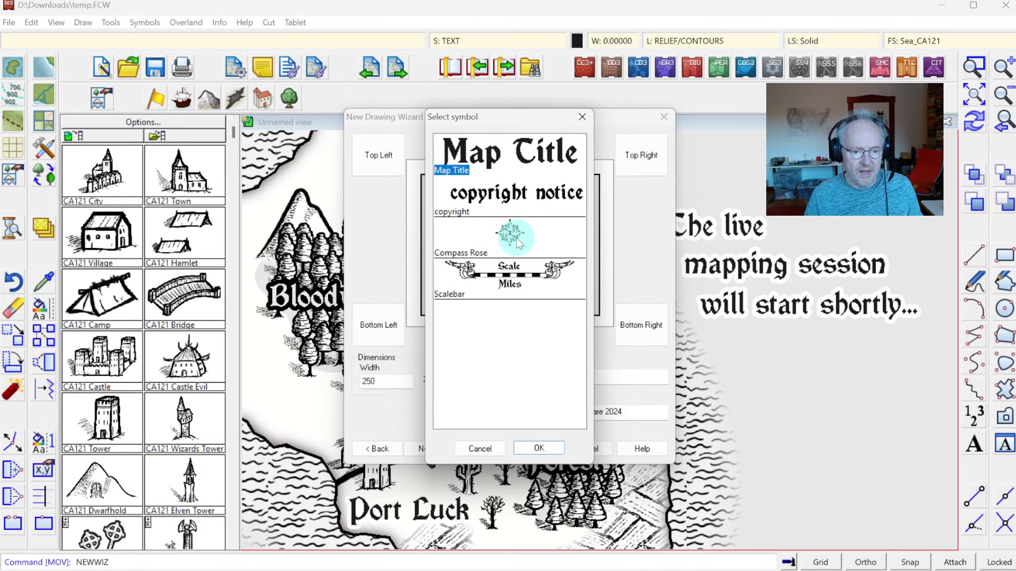
{"action": "left_click", "coordinate": [503, 200]}
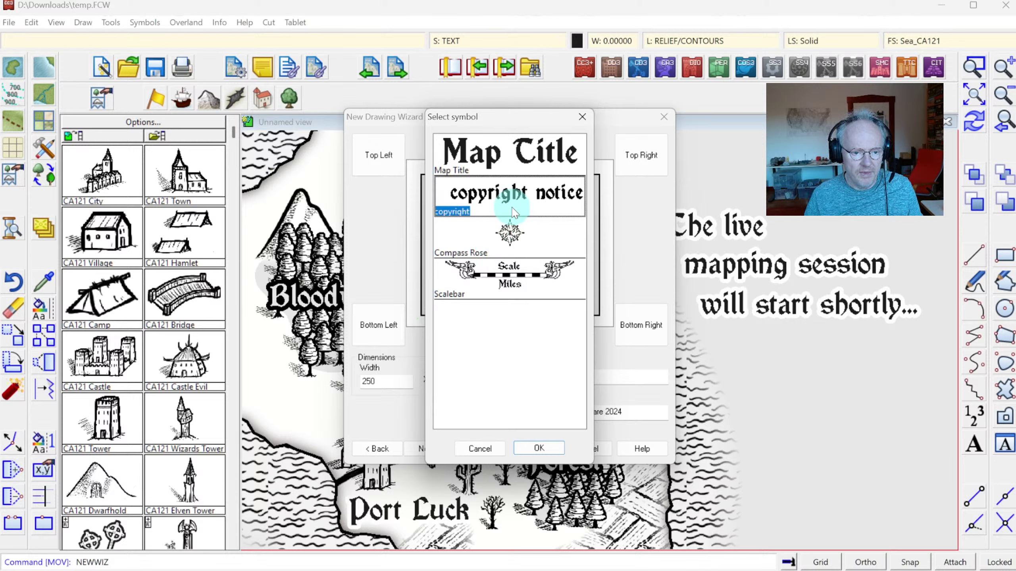
{"action": "left_click", "coordinate": [535, 448]}
{"action": "left_click", "coordinate": [526, 413]}
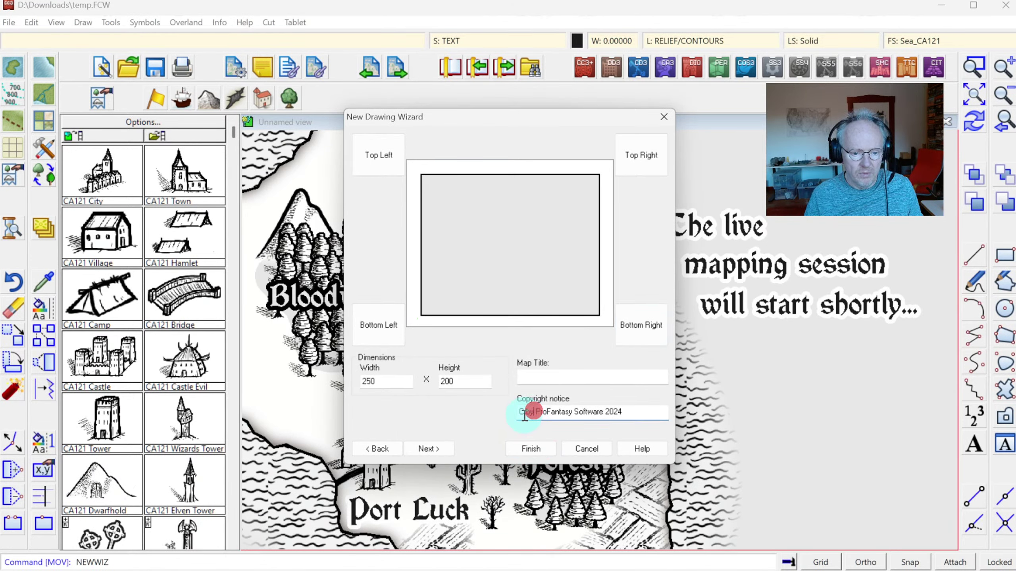
{"action": "left_click", "coordinate": [618, 412]}
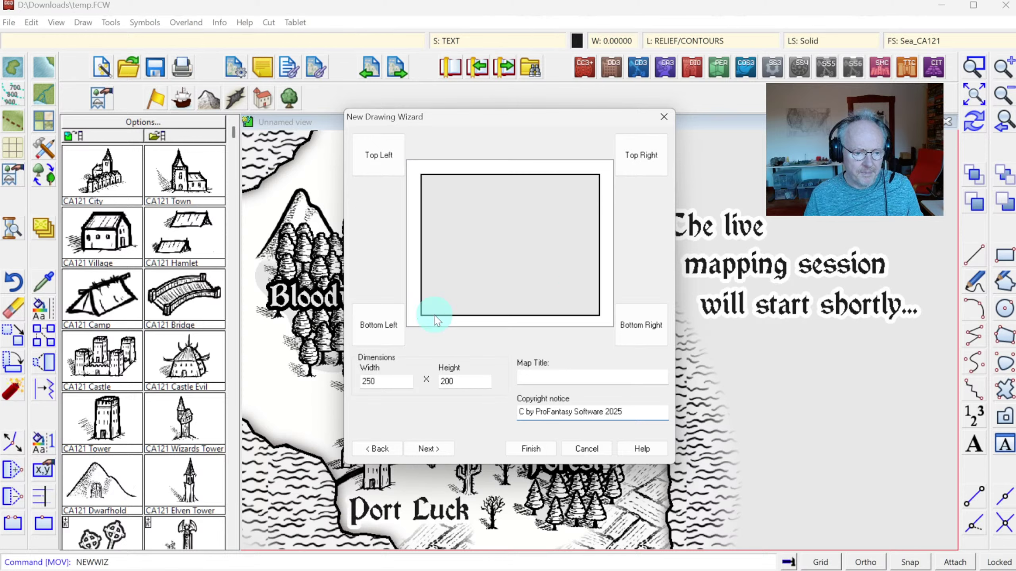
Add the scalebar at the map's bottom-left corner and the compass rose at its top-right corner
{"action": "left_click", "coordinate": [378, 325]}
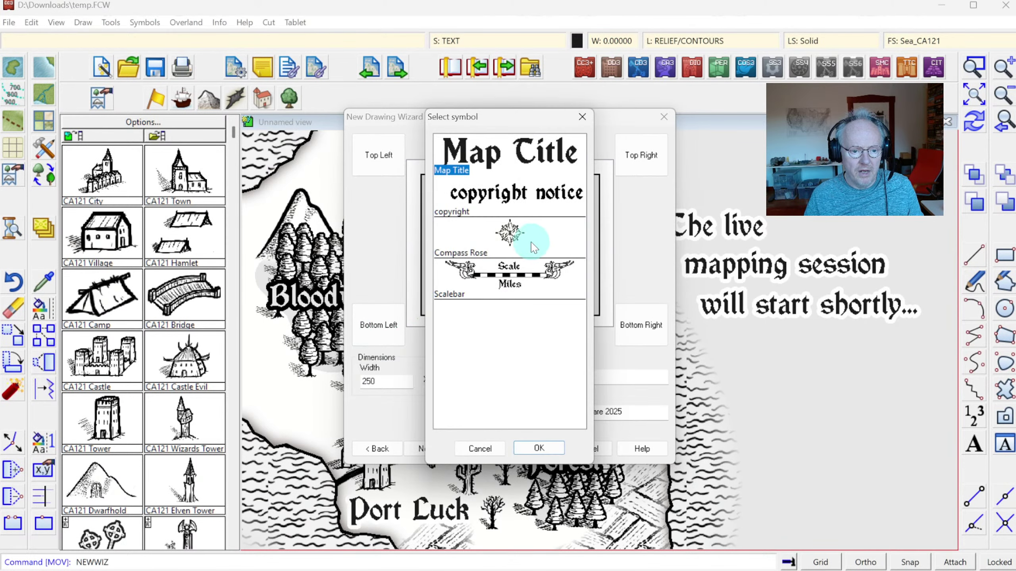
{"action": "left_click", "coordinate": [512, 273]}
{"action": "left_click", "coordinate": [532, 446]}
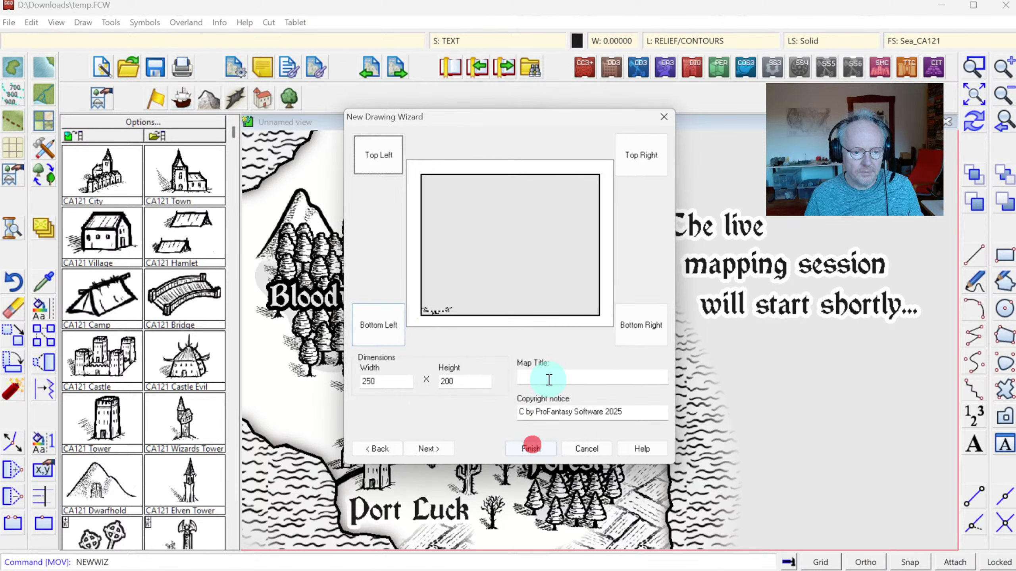
{"action": "left_click", "coordinate": [641, 154]}
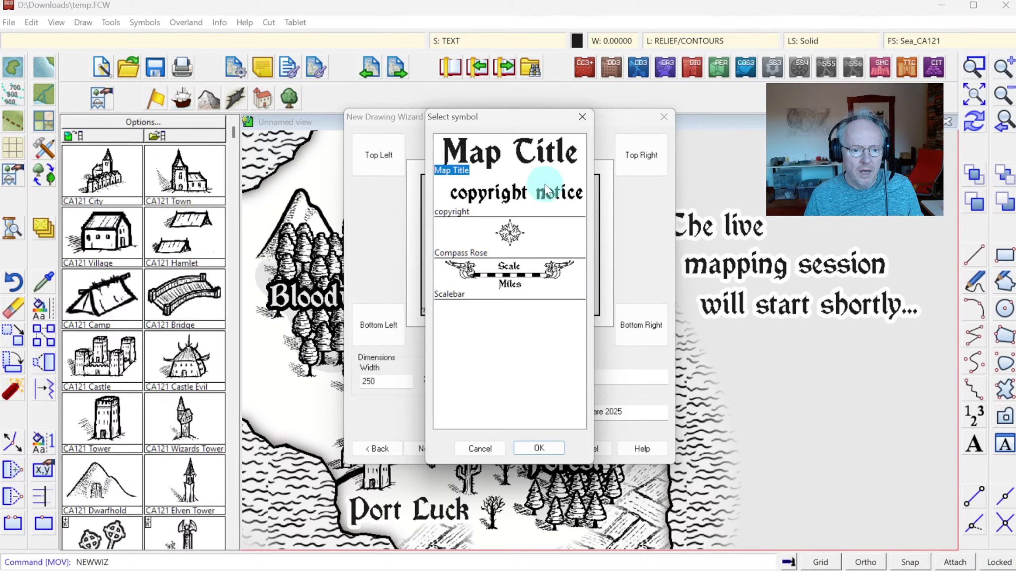
{"action": "left_click", "coordinate": [518, 234]}
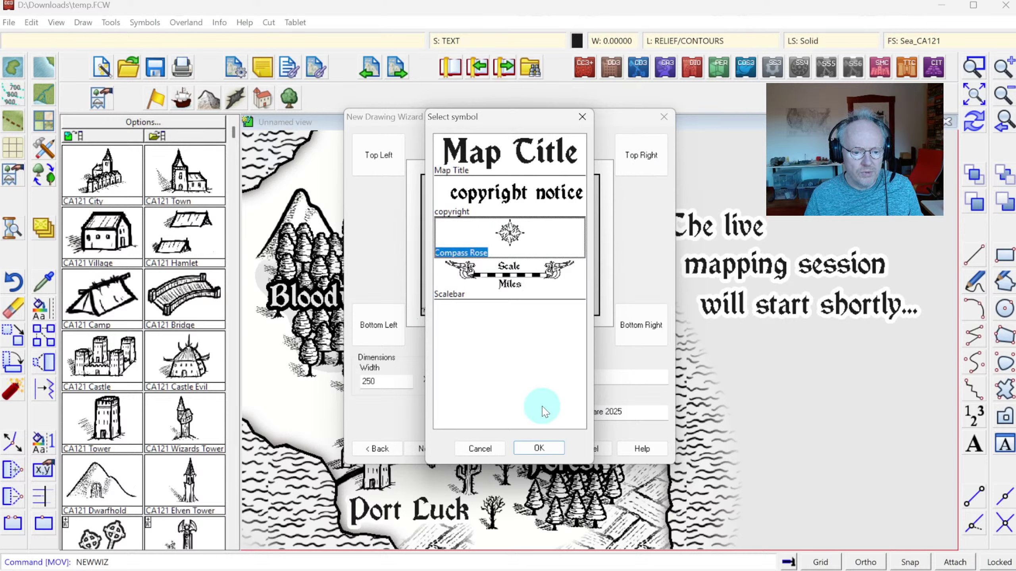
{"action": "left_click", "coordinate": [539, 448]}
Add the map title at the map's top-left corner with the text "Northern Fjords"
{"action": "left_click", "coordinate": [376, 160]}
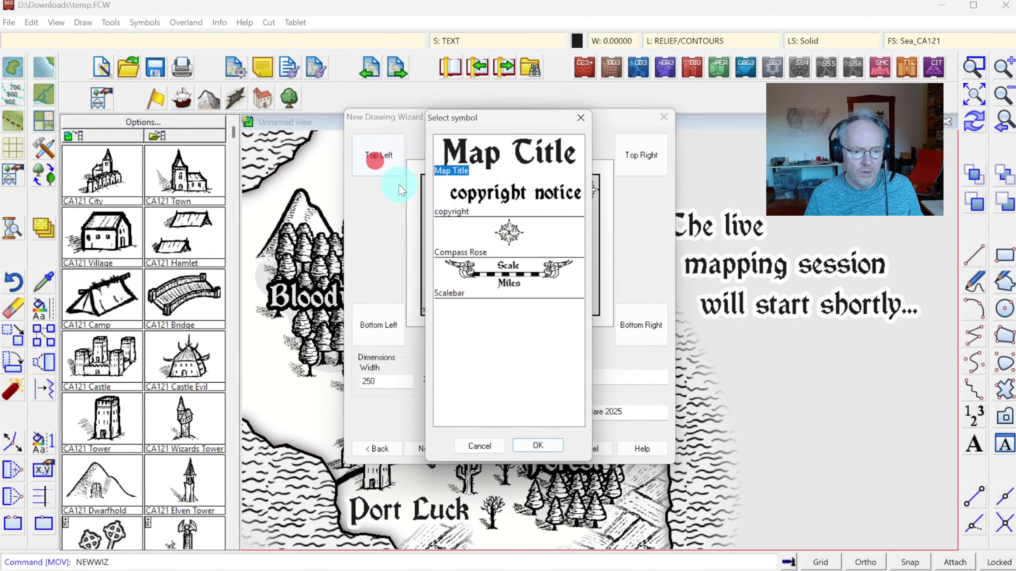
{"action": "left_click", "coordinate": [508, 160]}
{"action": "left_click", "coordinate": [540, 446]}
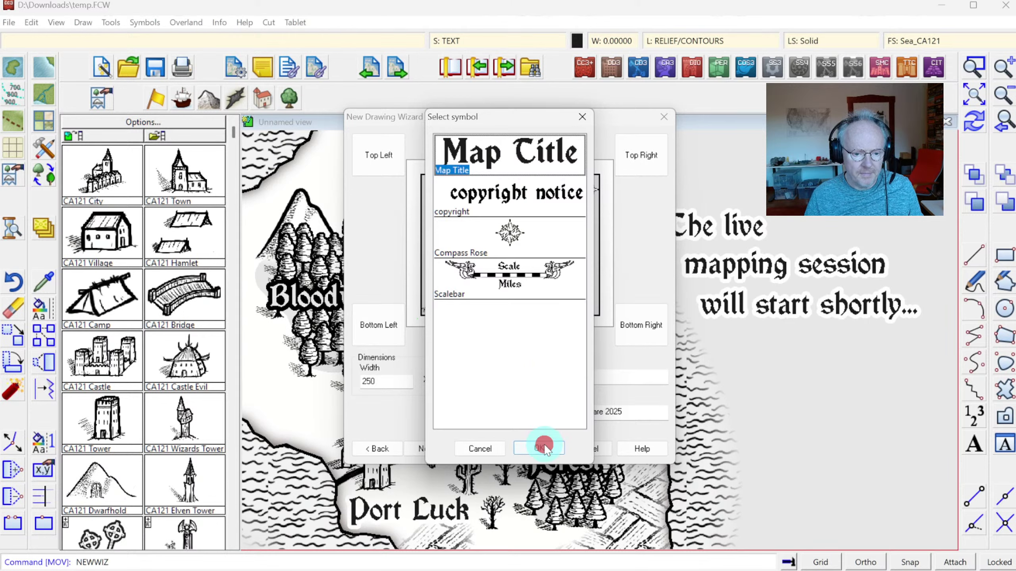
{"action": "left_click", "coordinate": [540, 372]}
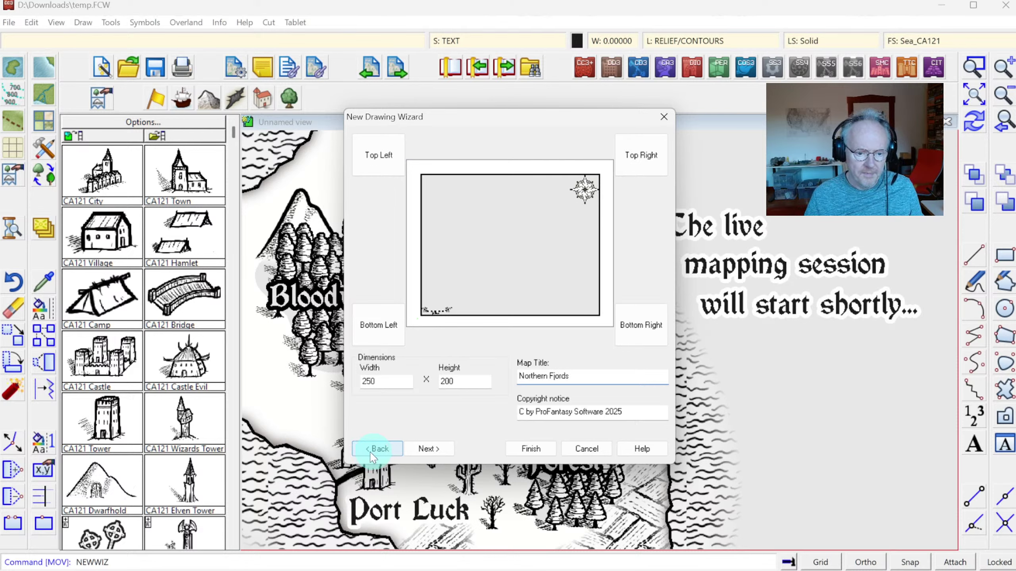
Finish the map setup and save it as Northern Fjords.FCW in Videos > Profantasy Streams > 189 - BW Fantasy
{"action": "left_click", "coordinate": [531, 449]}
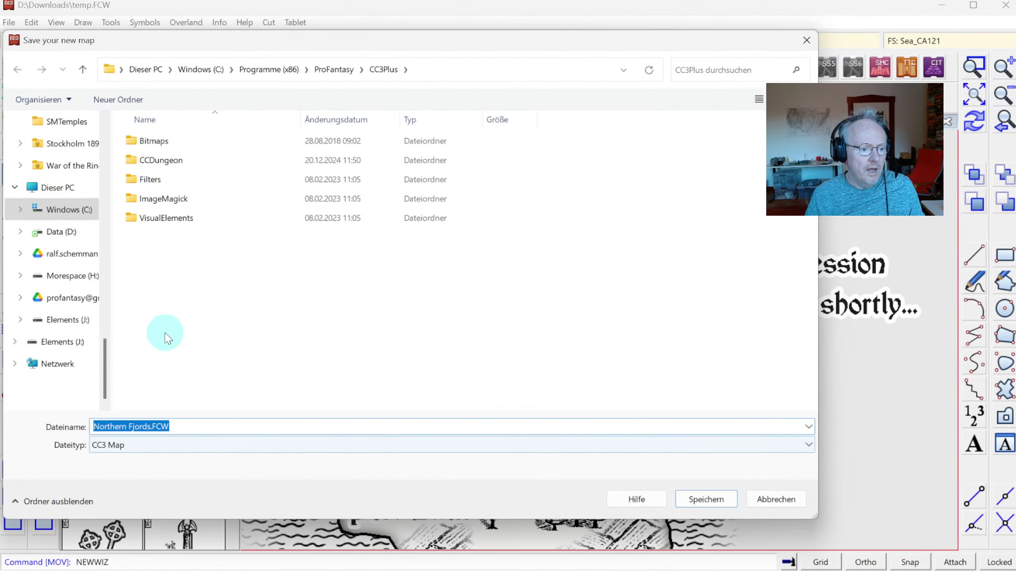
{"action": "scroll", "coordinate": [91, 209], "scroll_direction": "up", "scroll_amount": 15}
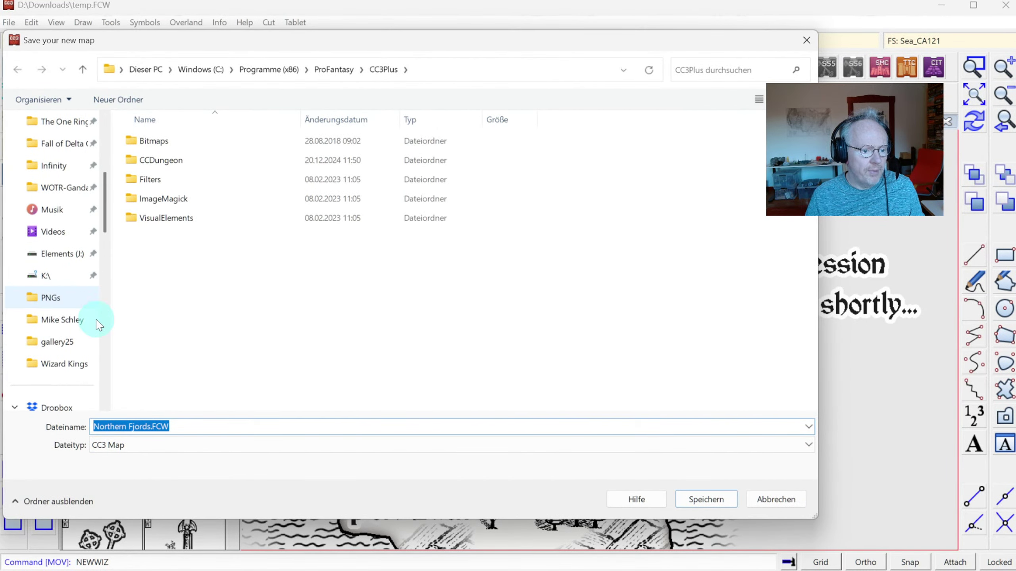
{"action": "left_click", "coordinate": [47, 231]}
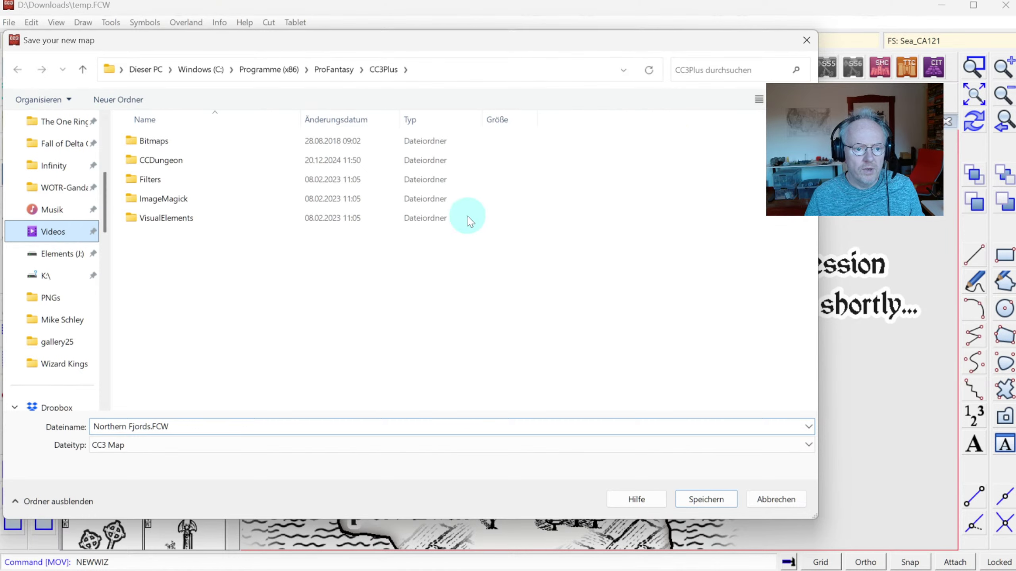
{"action": "double_click", "coordinate": [542, 154]}
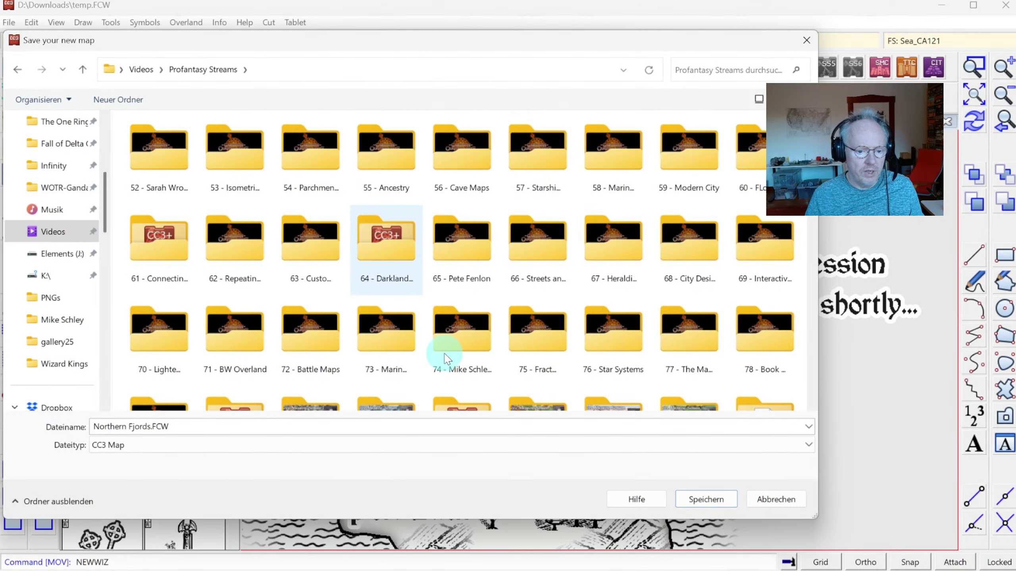
{"action": "scroll", "coordinate": [447, 359], "scroll_direction": "down", "scroll_amount": 15}
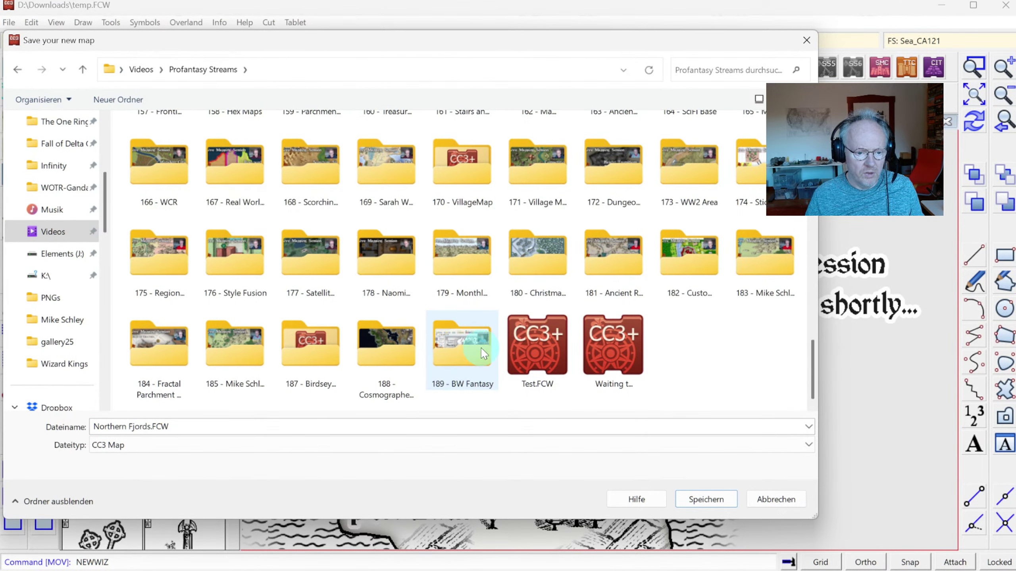
{"action": "double_click", "coordinate": [483, 352]}
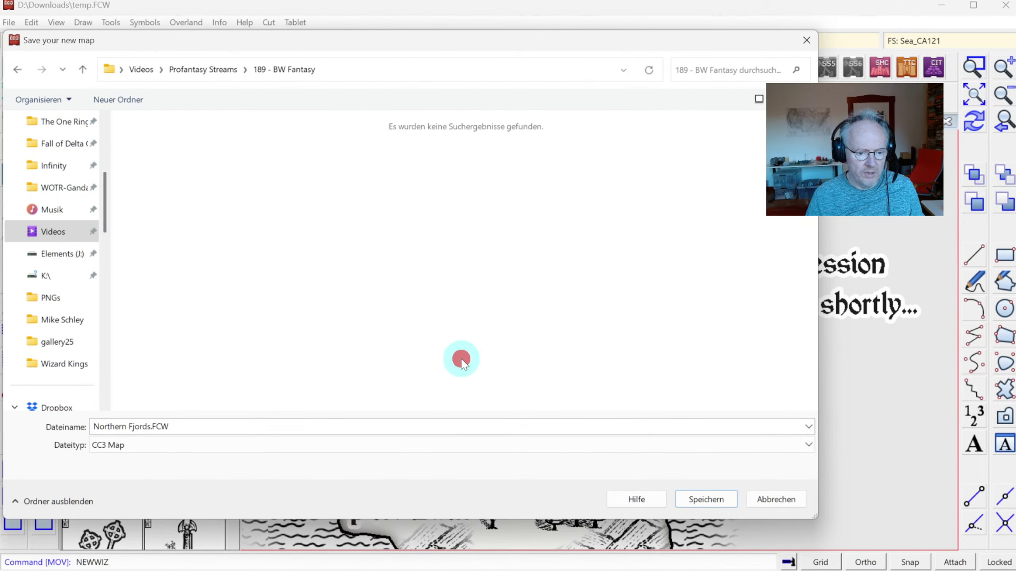
{"action": "left_click", "coordinate": [200, 426]}
{"action": "left_click", "coordinate": [171, 425]}
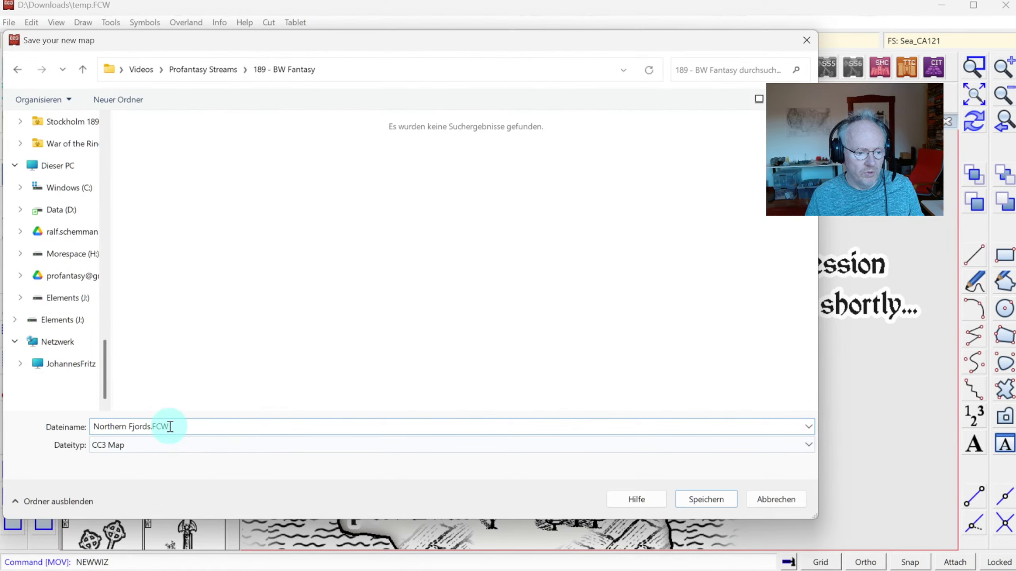
{"action": "left_click", "coordinate": [704, 496]}
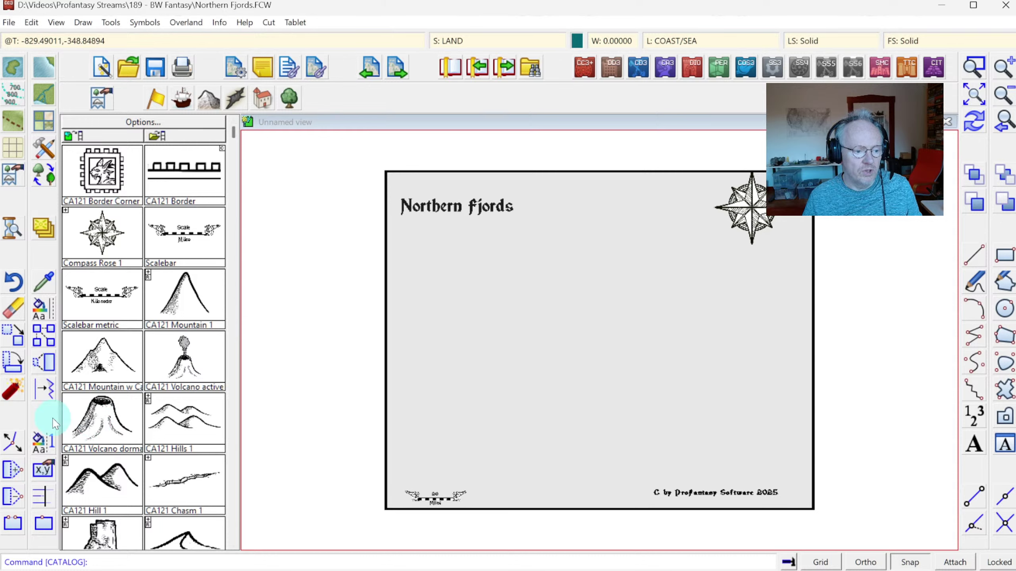
Open the Northern Fjords title for text editing
{"action": "left_click", "coordinate": [32, 23]}
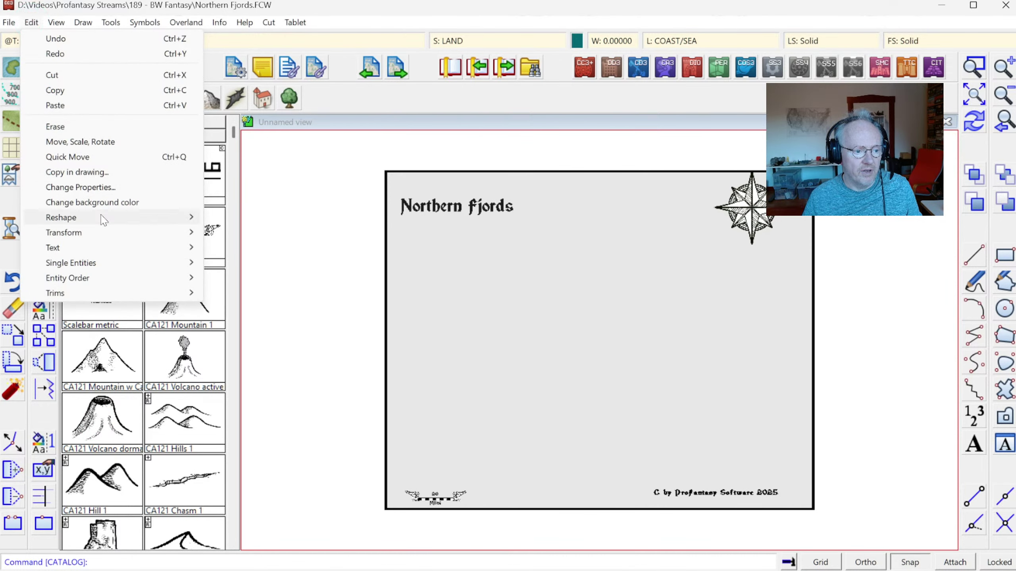
{"action": "mouse_move", "coordinate": [131, 251]}
{"action": "left_click", "coordinate": [245, 278]}
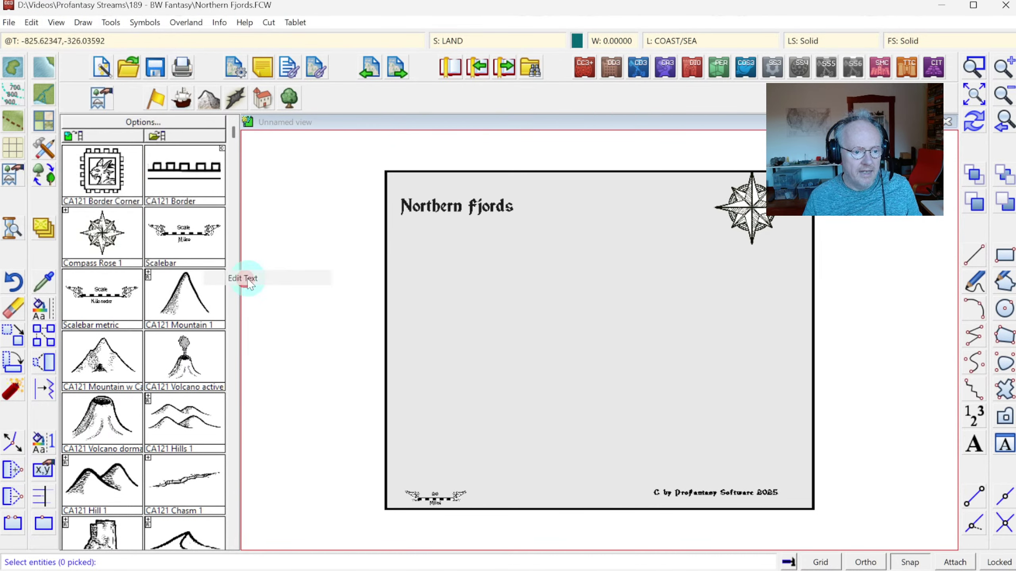
{"action": "left_click", "coordinate": [446, 211]}
{"action": "right_click", "coordinate": [516, 273]}
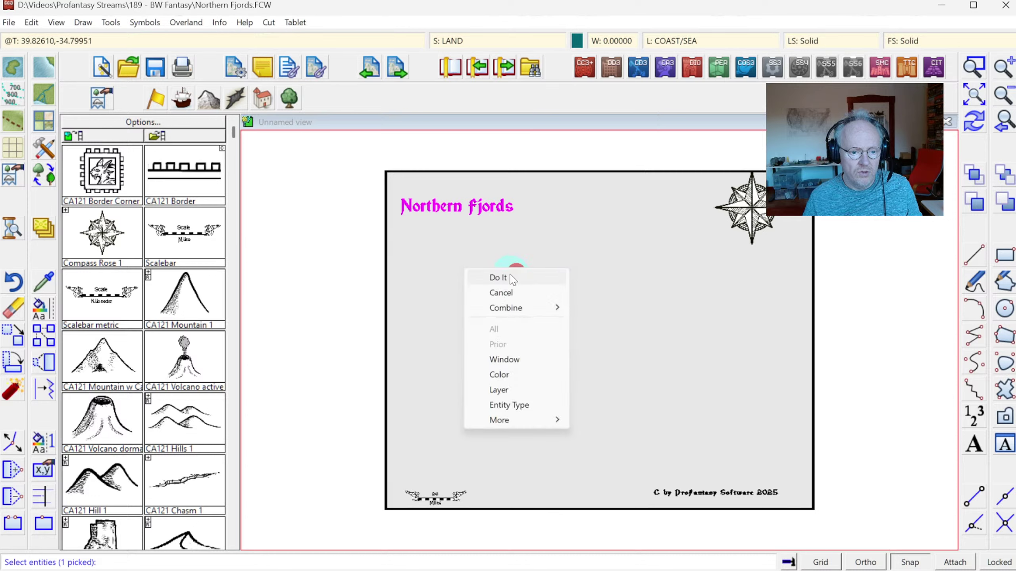
{"action": "left_click", "coordinate": [507, 276]}
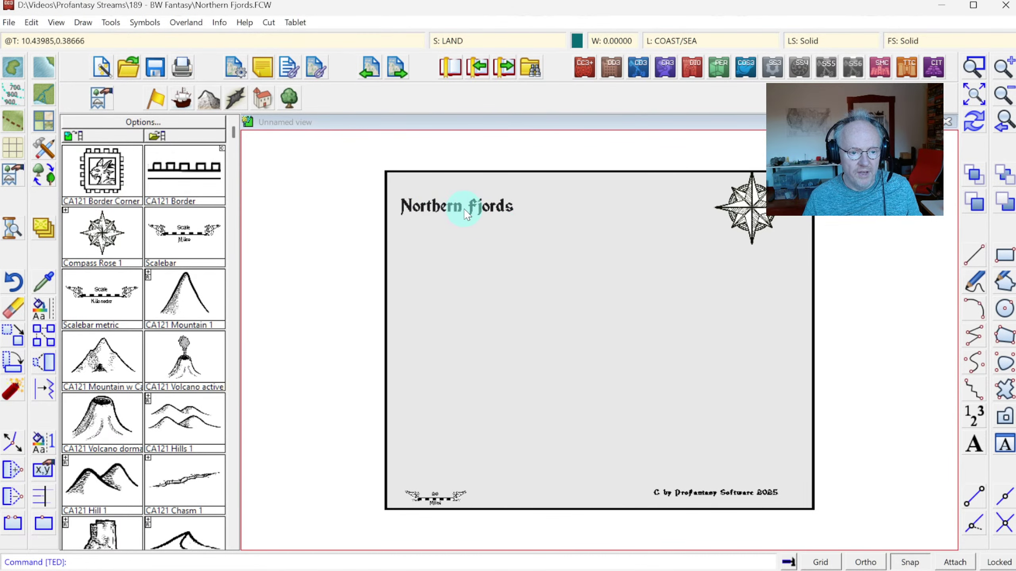
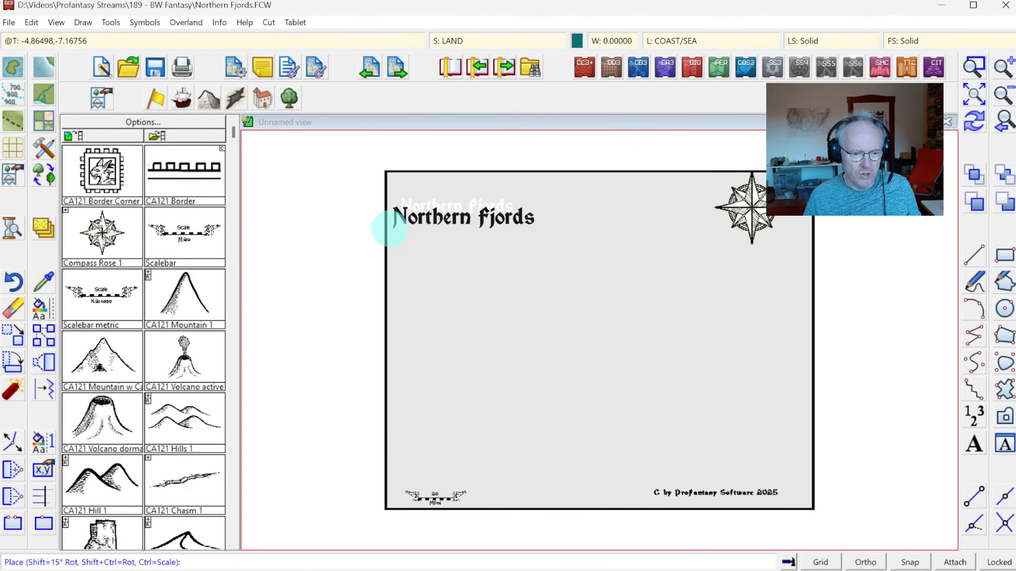
Enlarge the Northern Fjords title and place it in the map's top-left corner
{"action": "key", "text": "ctrl"}
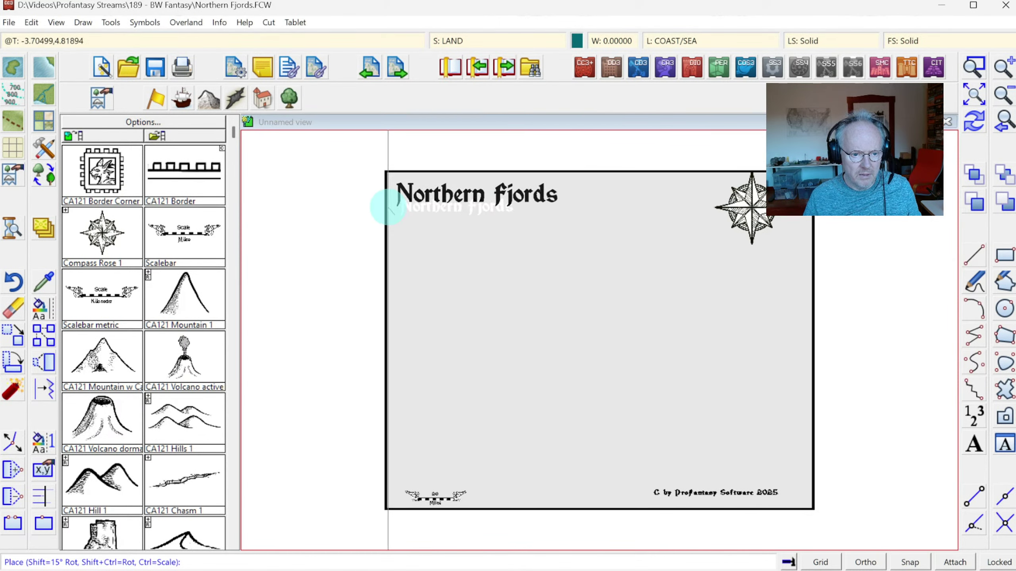
{"action": "left_click", "coordinate": [388, 207]}
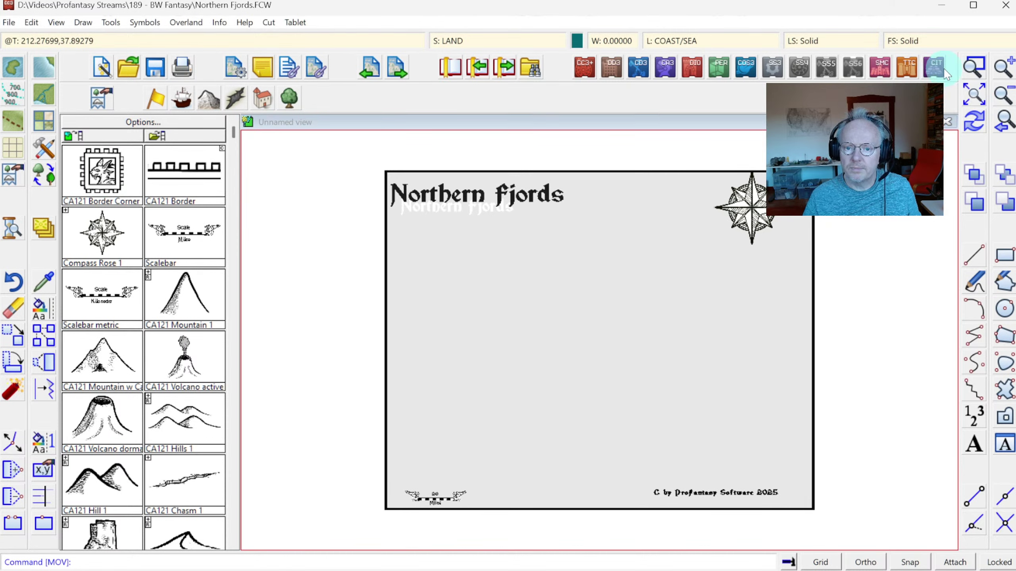
{"action": "left_click", "coordinate": [974, 122]}
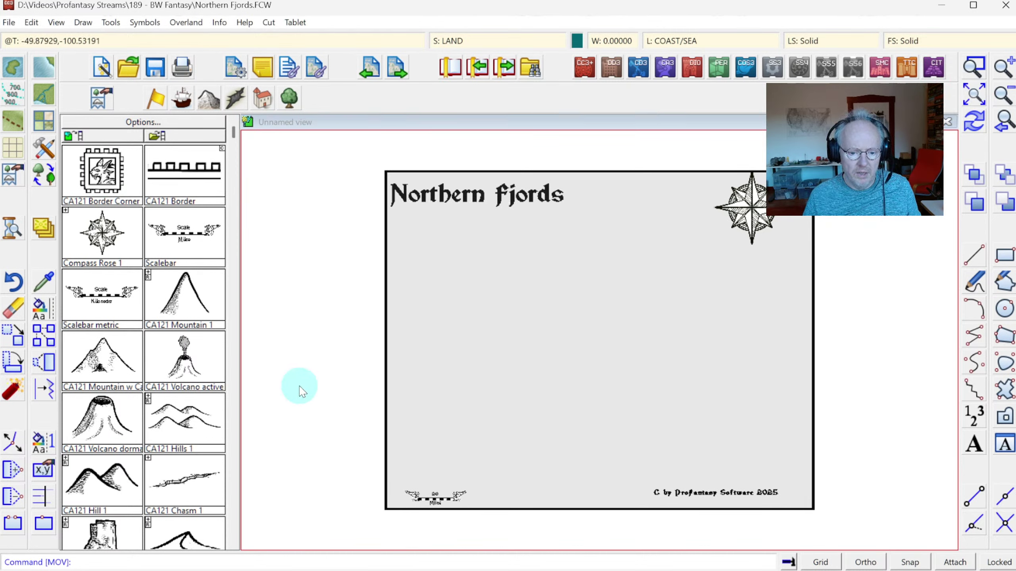
Move the copyright notice closer to the map's bottom-right corner
{"action": "left_click", "coordinate": [15, 336]}
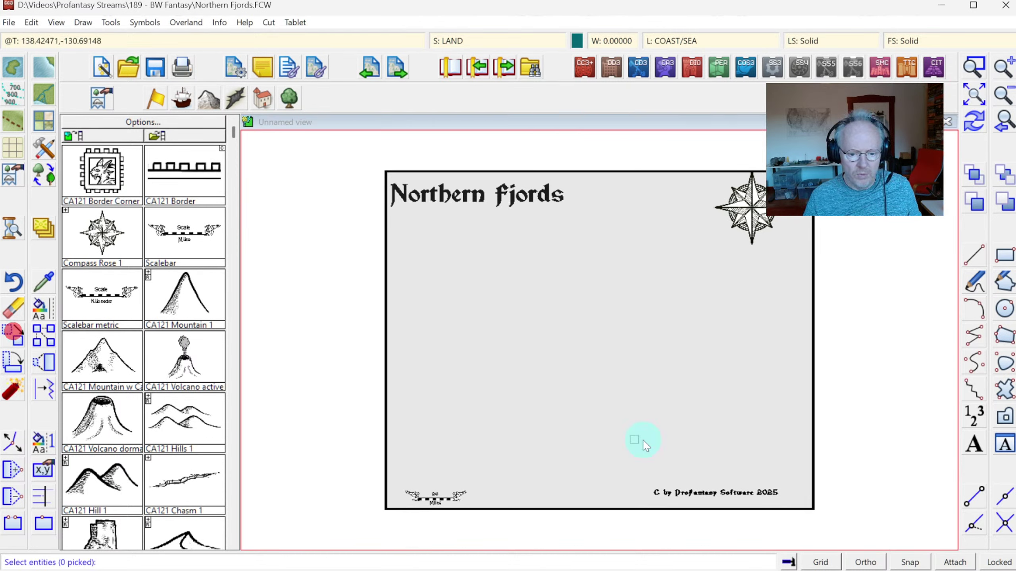
{"action": "right_click", "coordinate": [704, 467]}
{"action": "left_click", "coordinate": [704, 492]}
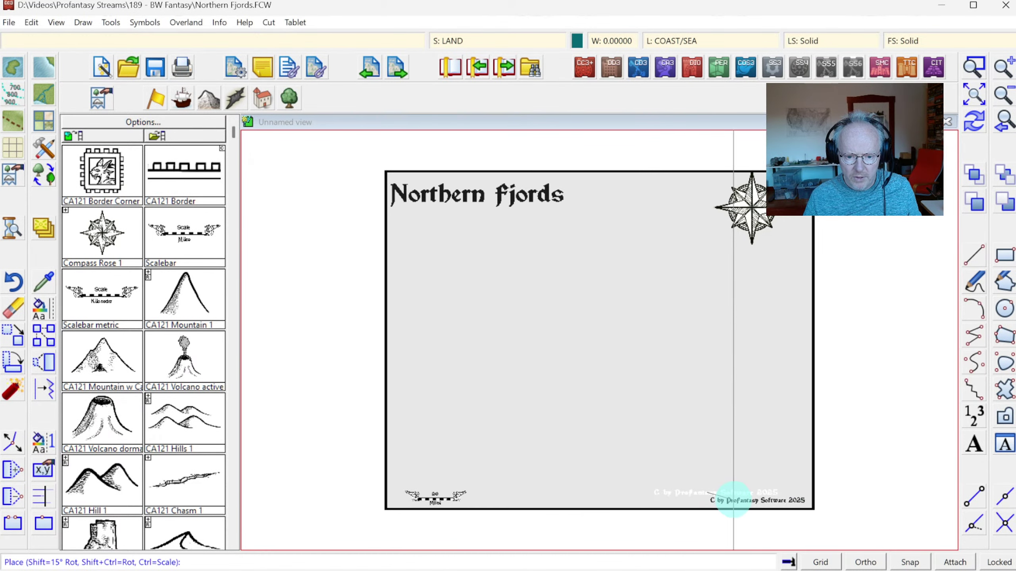
{"action": "left_click", "coordinate": [735, 502]}
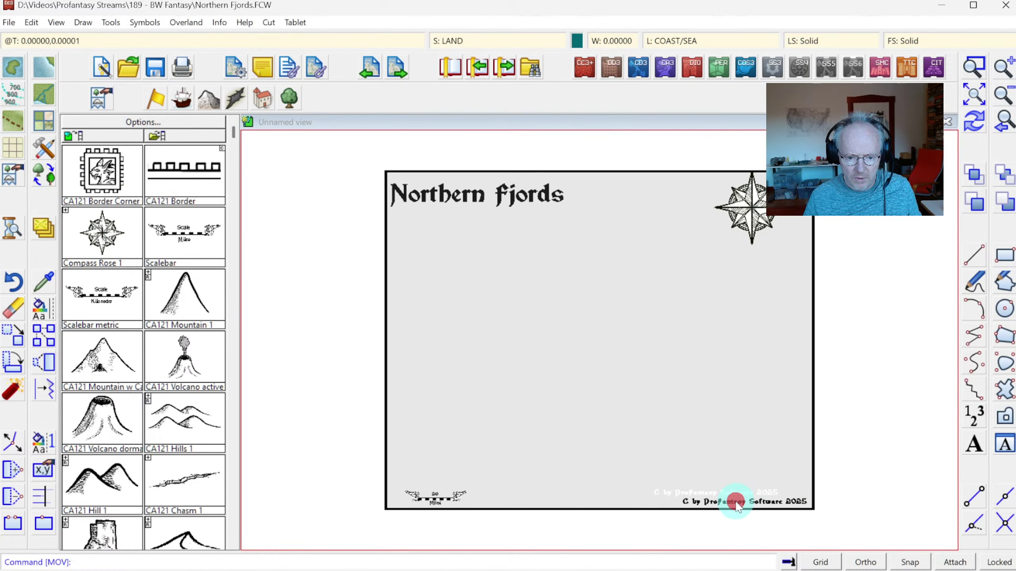
{"action": "left_click", "coordinate": [976, 123]}
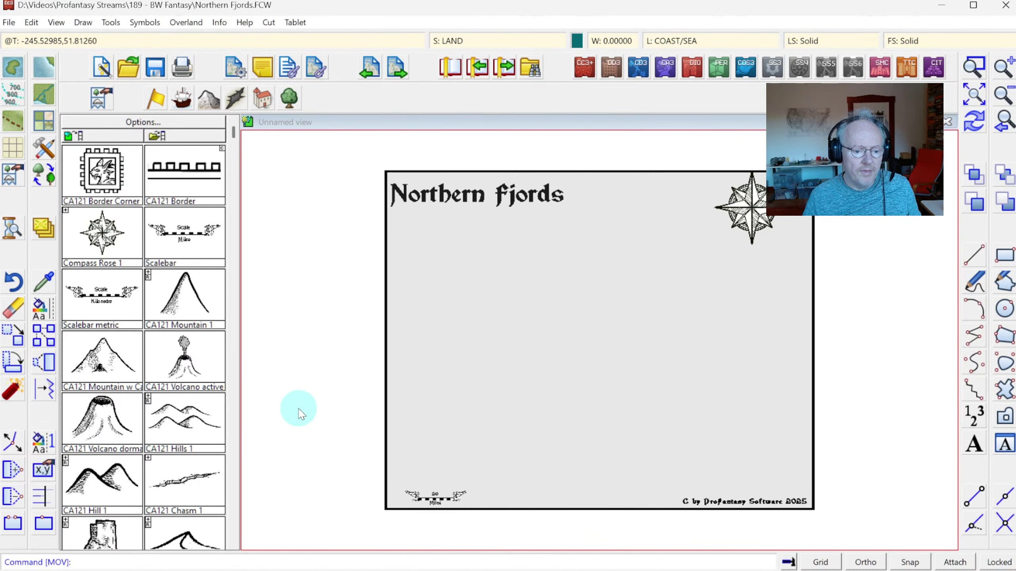
Move the compass rose from the map's top-right corner to just above the scalebar
{"action": "left_click", "coordinate": [44, 336]}
{"action": "left_click", "coordinate": [741, 233]}
{"action": "right_click", "coordinate": [741, 233]}
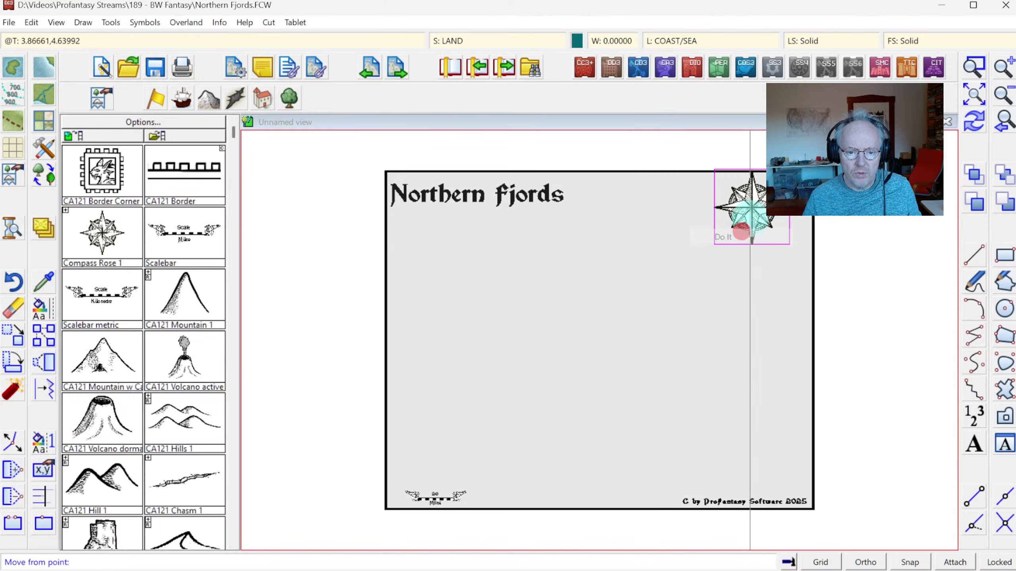
{"action": "left_click", "coordinate": [753, 207]}
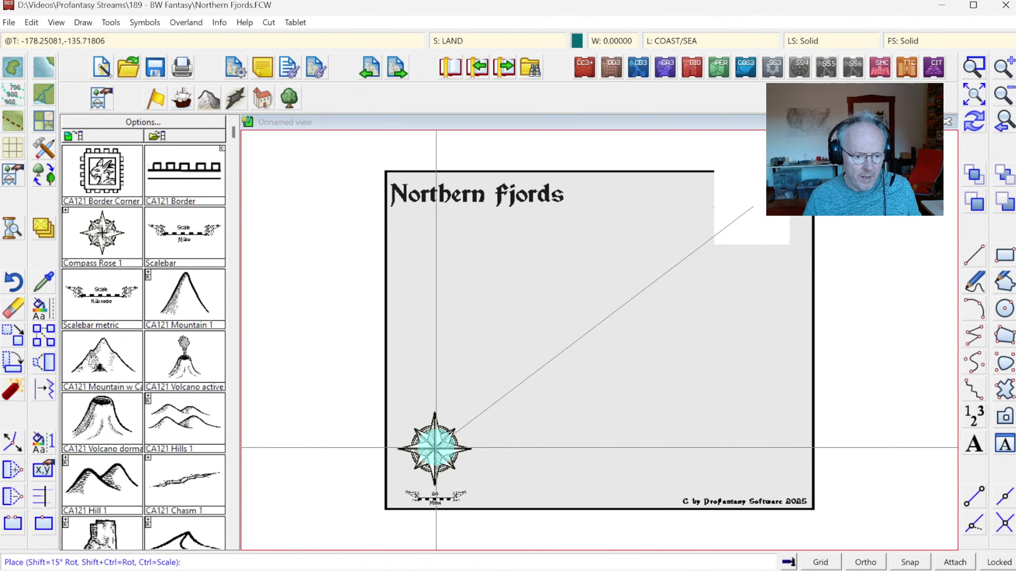
{"action": "left_click", "coordinate": [436, 448]}
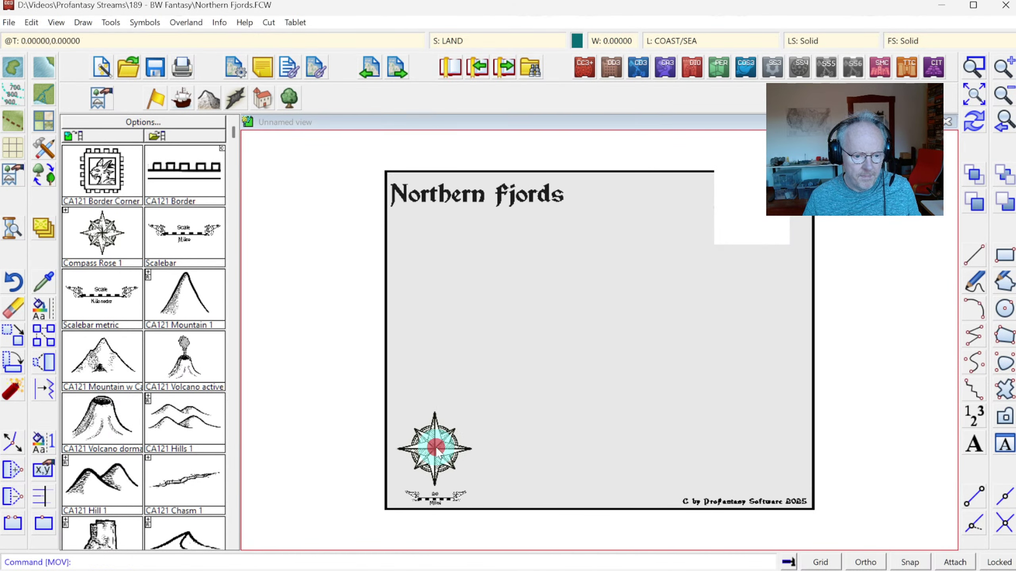
{"action": "left_click", "coordinate": [973, 125]}
Examine the scalebar in the map's bottom-left corner up close for its number and unit
{"action": "left_click", "coordinate": [973, 72]}
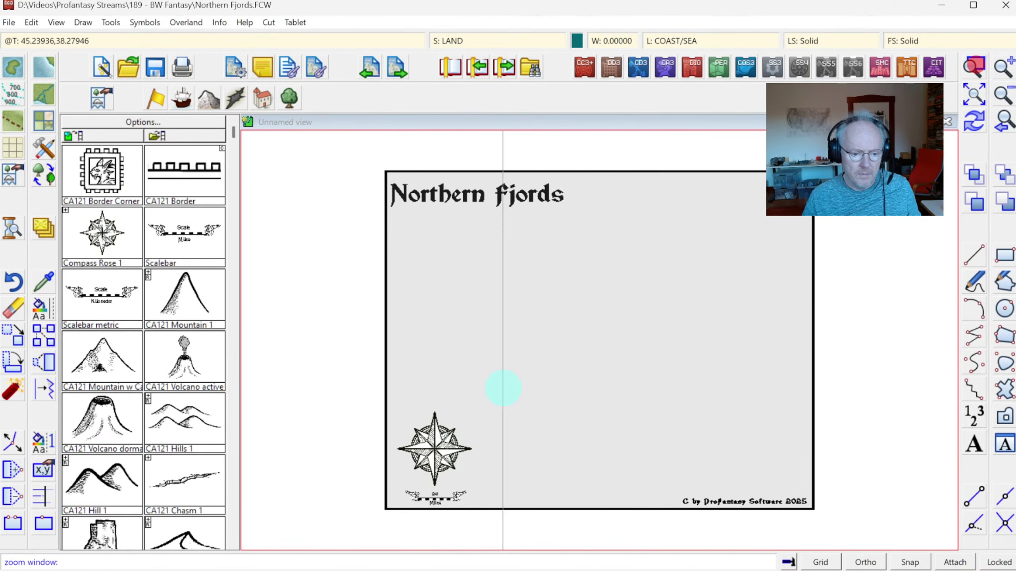
{"action": "left_click", "coordinate": [397, 465]}
{"action": "left_click", "coordinate": [478, 516]}
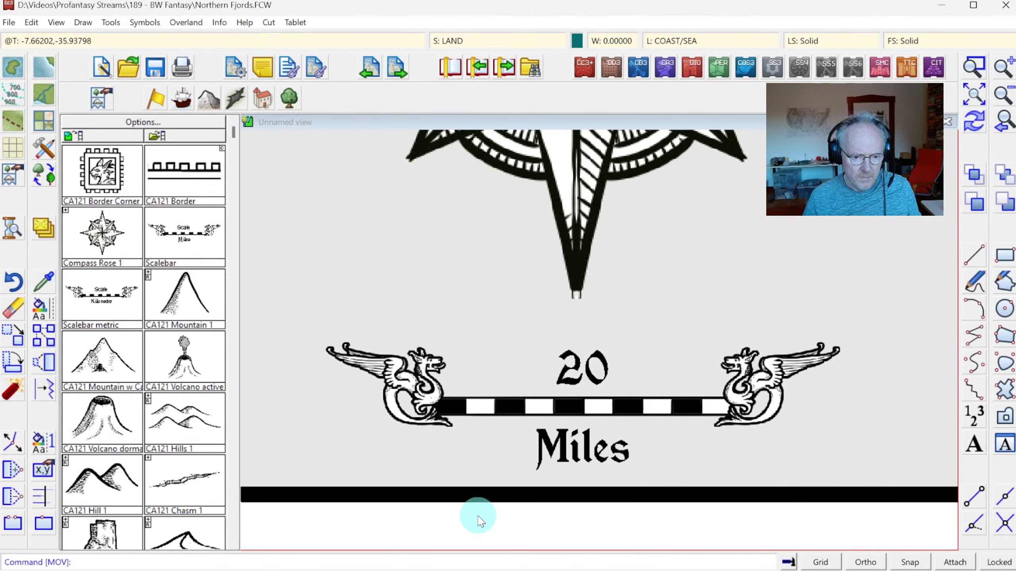
{"action": "left_click", "coordinate": [1007, 133]}
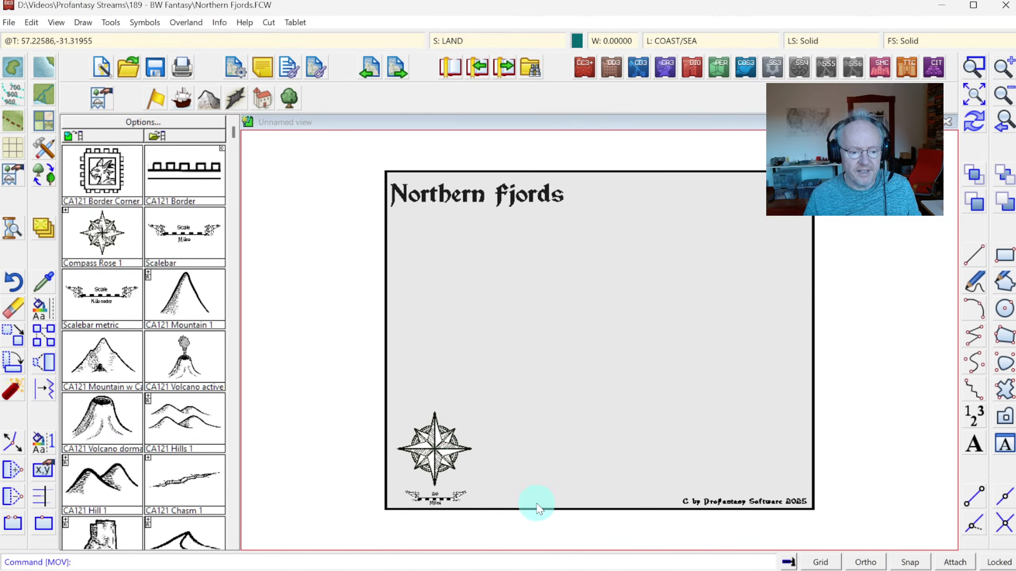
{"action": "left_click", "coordinate": [13, 316]}
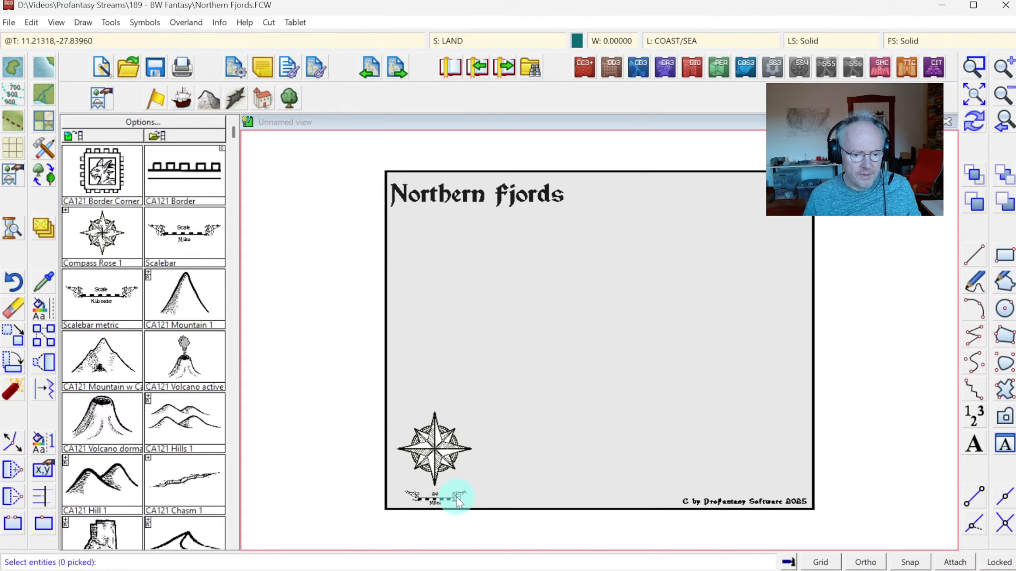
{"action": "right_click", "coordinate": [506, 406]}
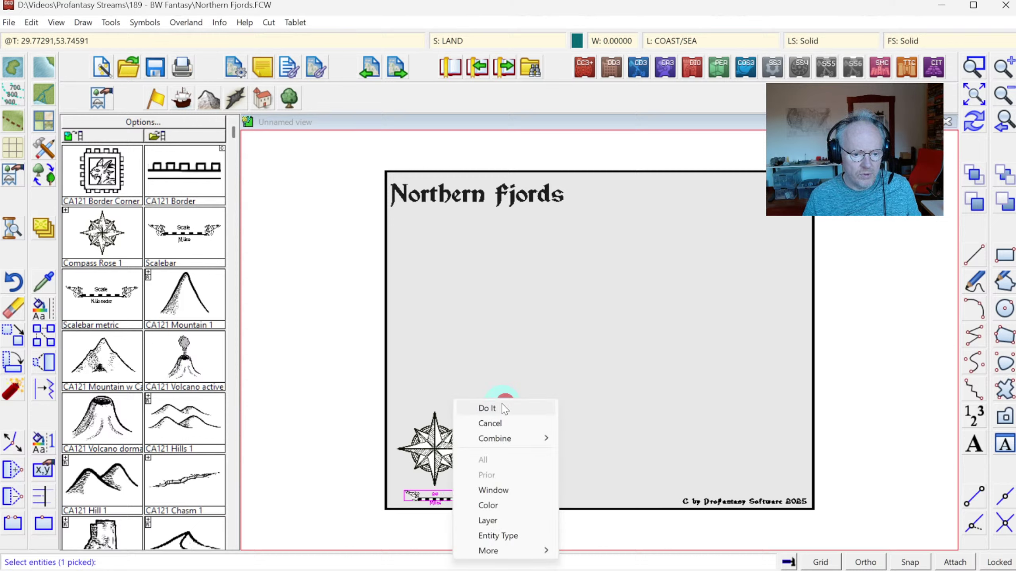
{"action": "left_click", "coordinate": [491, 423]}
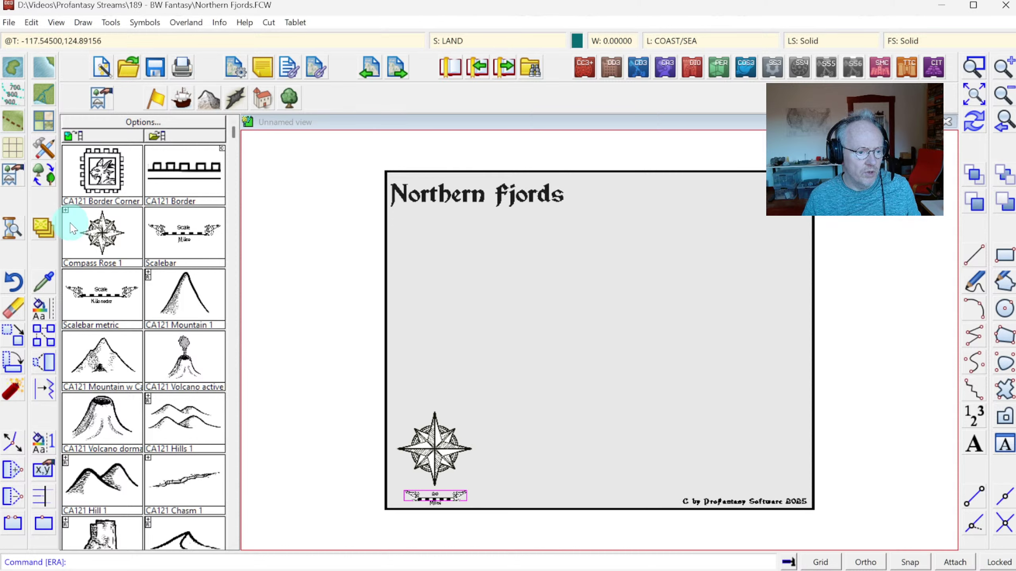
Match the current drawing properties to those of the scalebar and check the list of available layers
{"action": "left_click", "coordinate": [45, 290]}
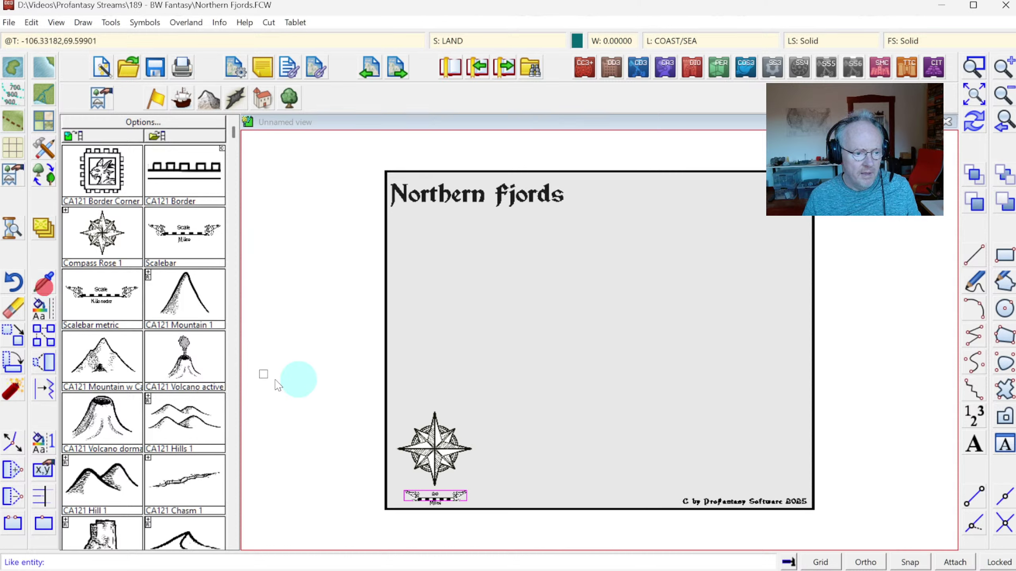
{"action": "left_click", "coordinate": [439, 509]}
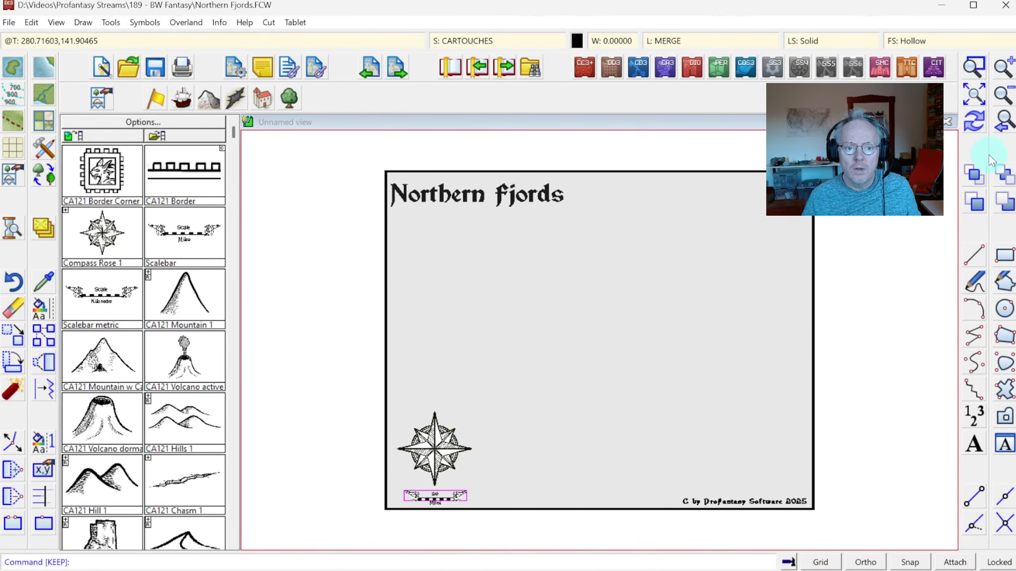
{"action": "left_click", "coordinate": [676, 40]}
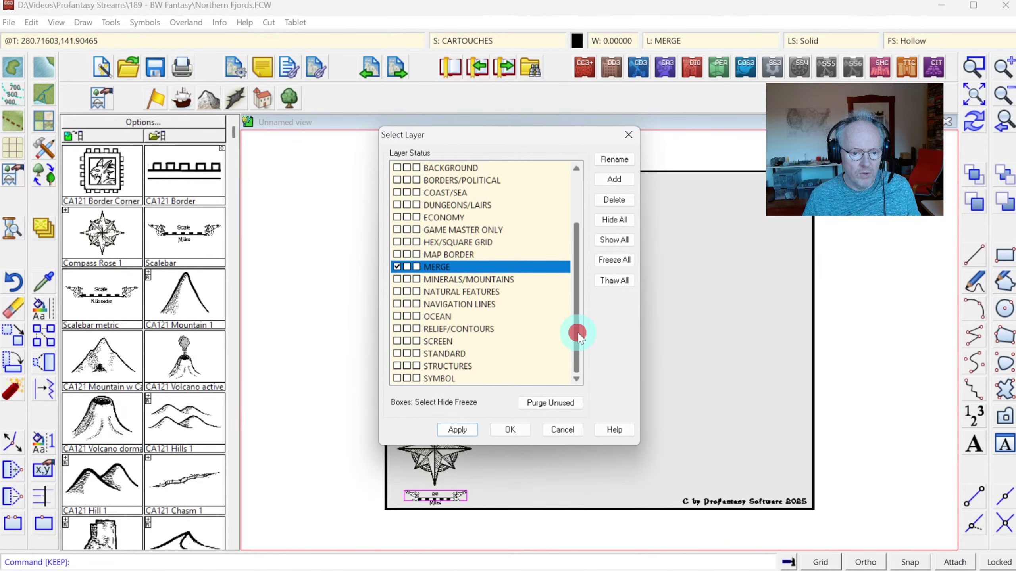
{"action": "left_click", "coordinate": [577, 332]}
{"action": "key", "text": "Escape"}
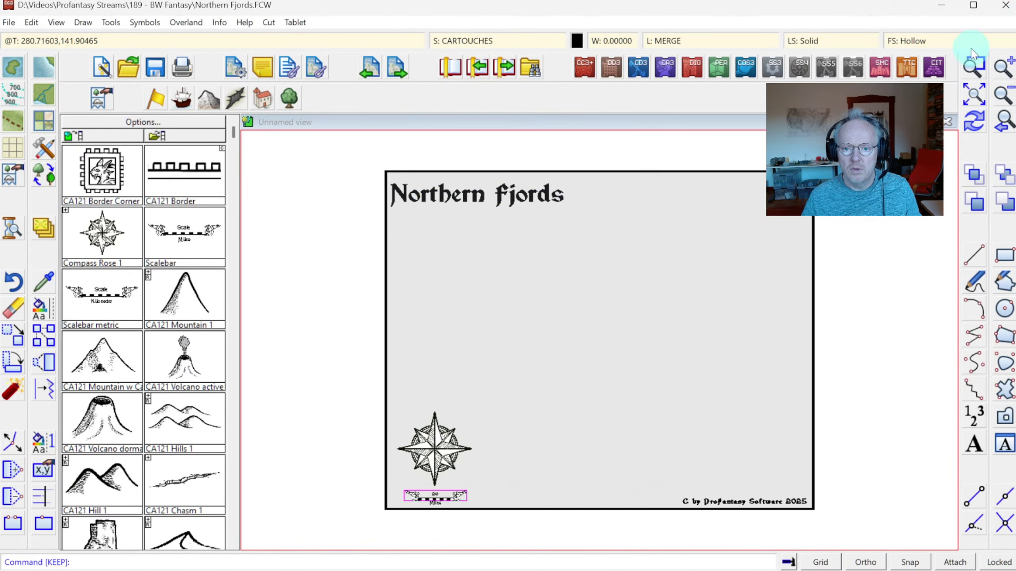
List the entity information of the scalebar to check its sheet, layer and scale
{"action": "left_click", "coordinate": [381, 460]}
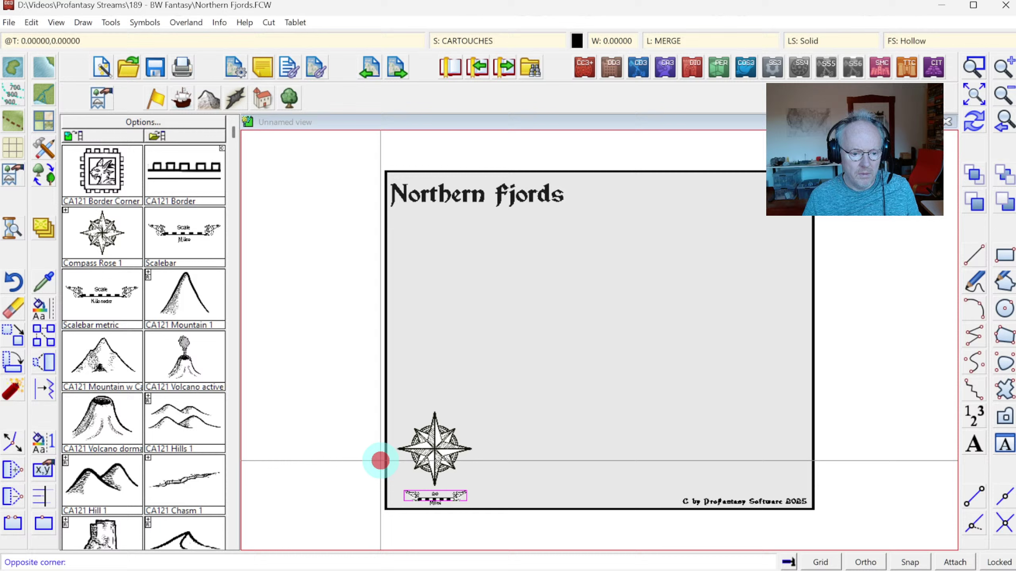
{"action": "left_click", "coordinate": [505, 527]}
{"action": "left_click", "coordinate": [44, 282]}
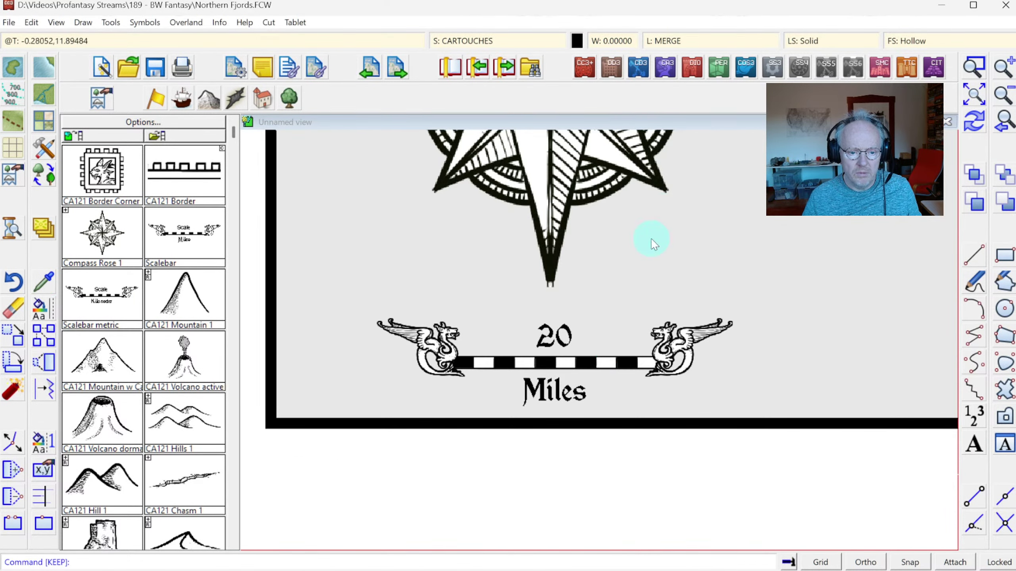
{"action": "left_click", "coordinate": [240, 22]}
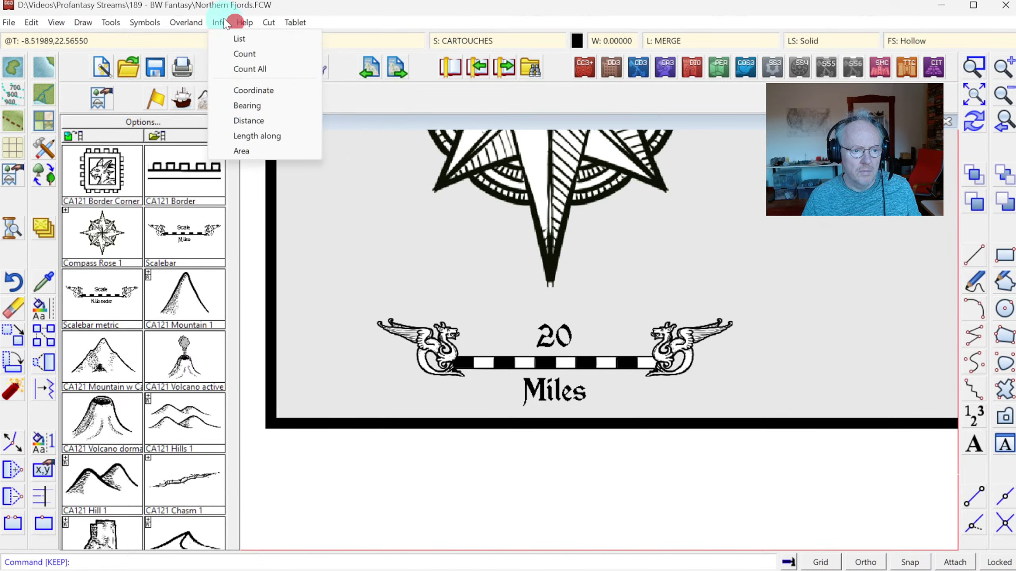
{"action": "left_click", "coordinate": [234, 36]}
{"action": "left_click", "coordinate": [379, 298]}
{"action": "left_click", "coordinate": [447, 356]}
{"action": "right_click", "coordinate": [444, 282]}
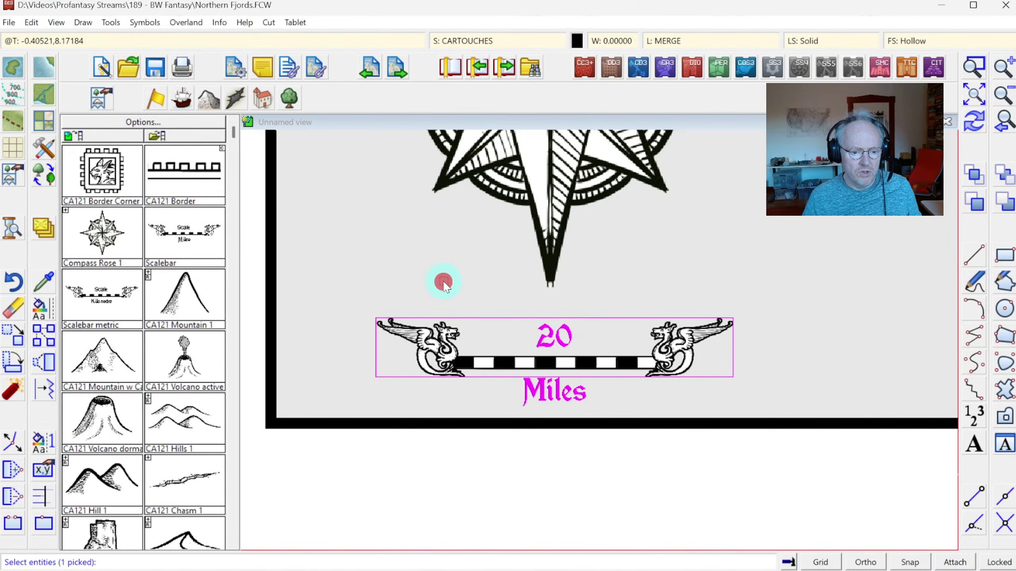
{"action": "left_click", "coordinate": [443, 282]}
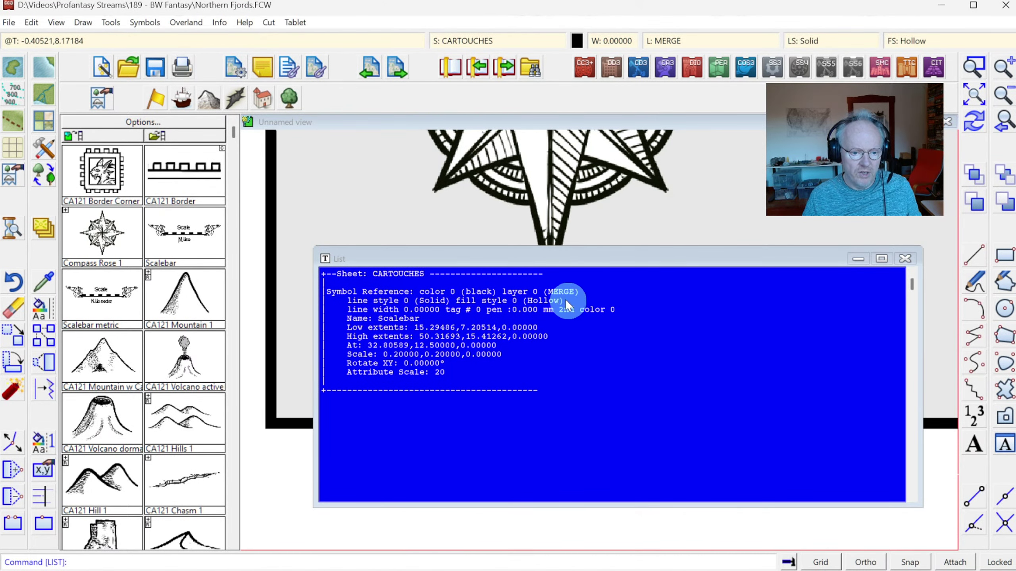
{"action": "left_click", "coordinate": [652, 333]}
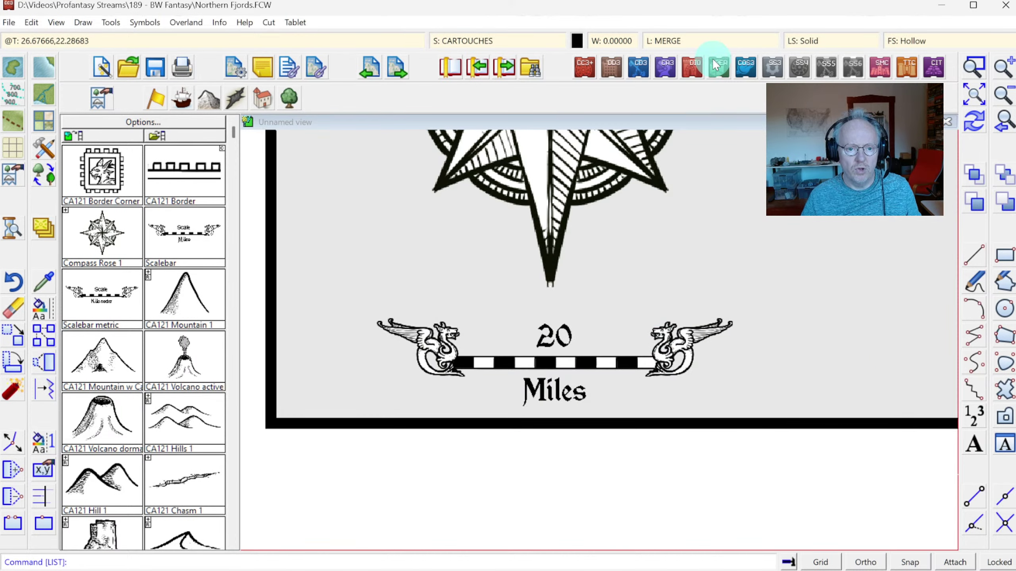
Add a new layer named CARTOUCHES and make it the current layer
{"action": "left_click", "coordinate": [666, 40]}
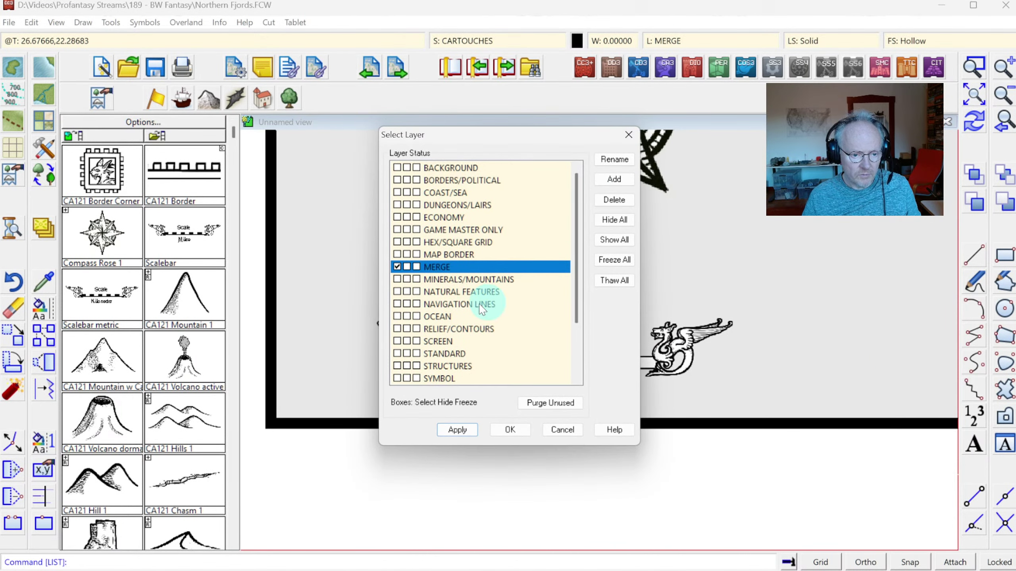
{"action": "left_click", "coordinate": [575, 238]}
{"action": "left_click_drag", "start_coordinate": [581, 283], "coordinate": [574, 320]}
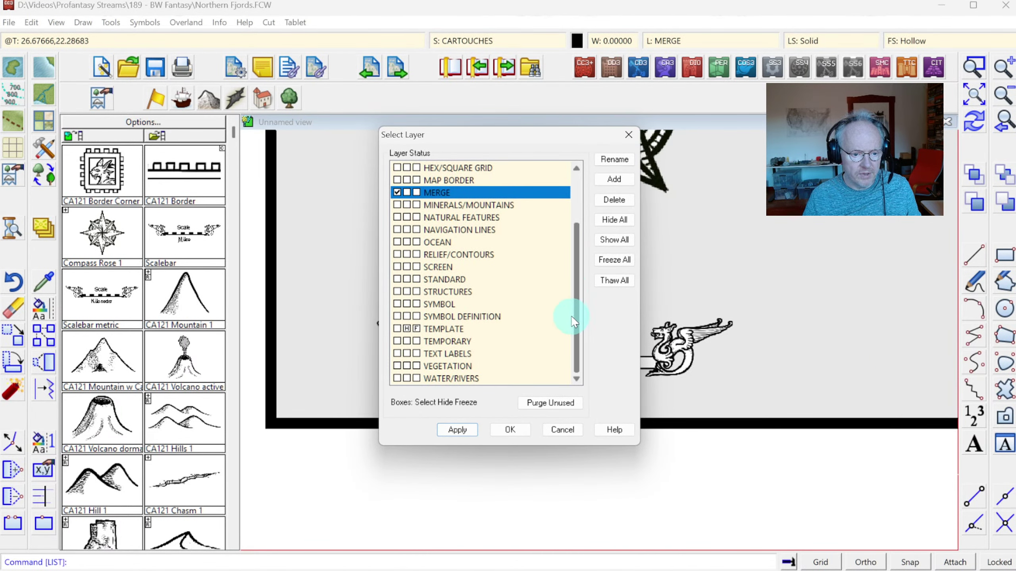
{"action": "left_click", "coordinate": [397, 353]}
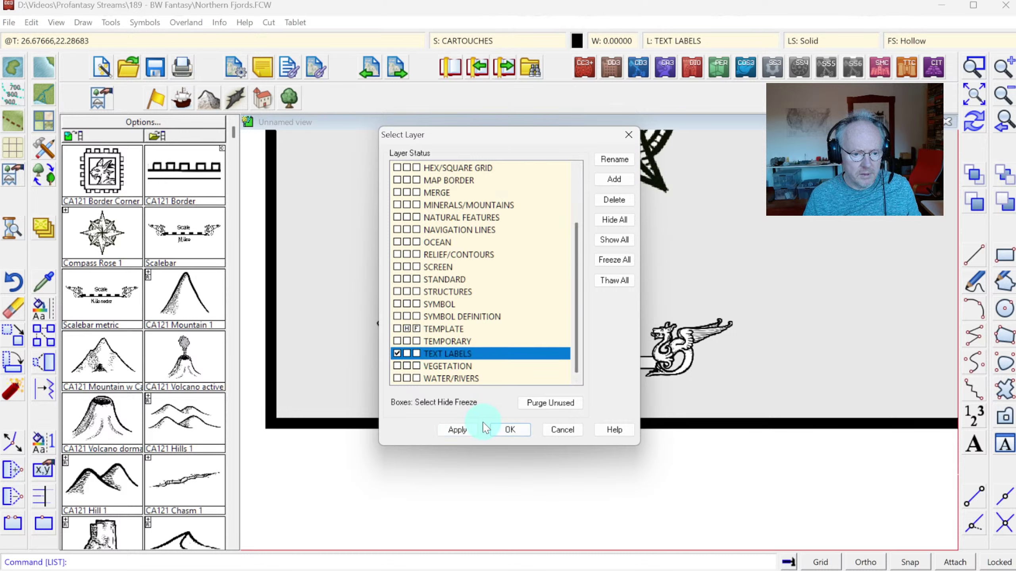
{"action": "left_click", "coordinate": [613, 180]}
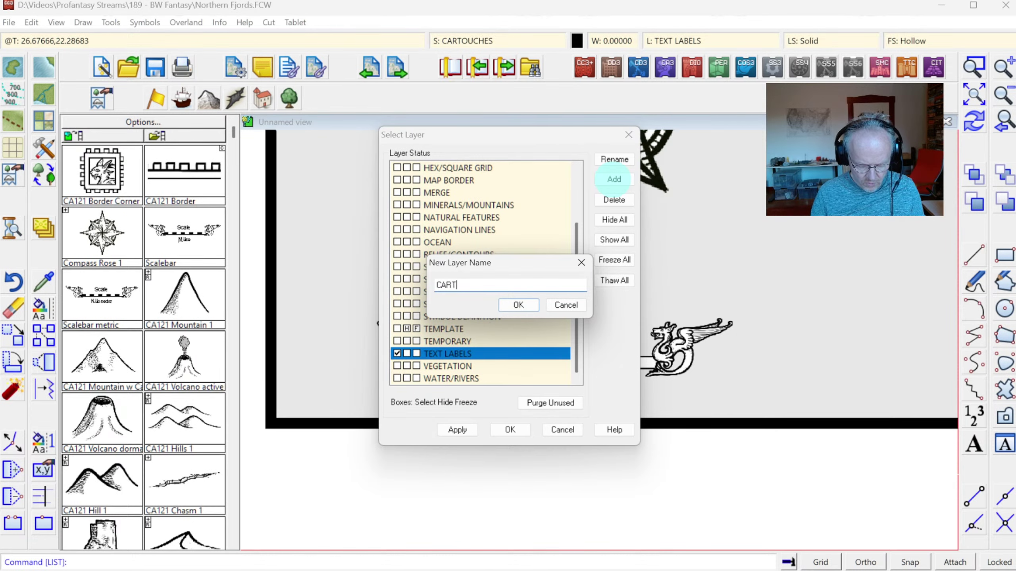
{"action": "key", "text": "Return"}
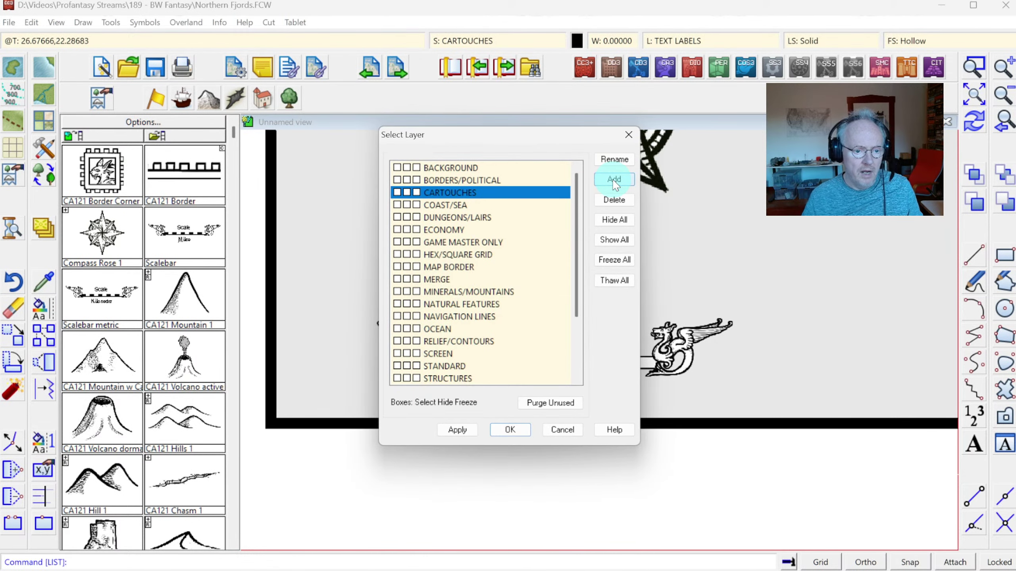
{"action": "left_click", "coordinate": [397, 193]}
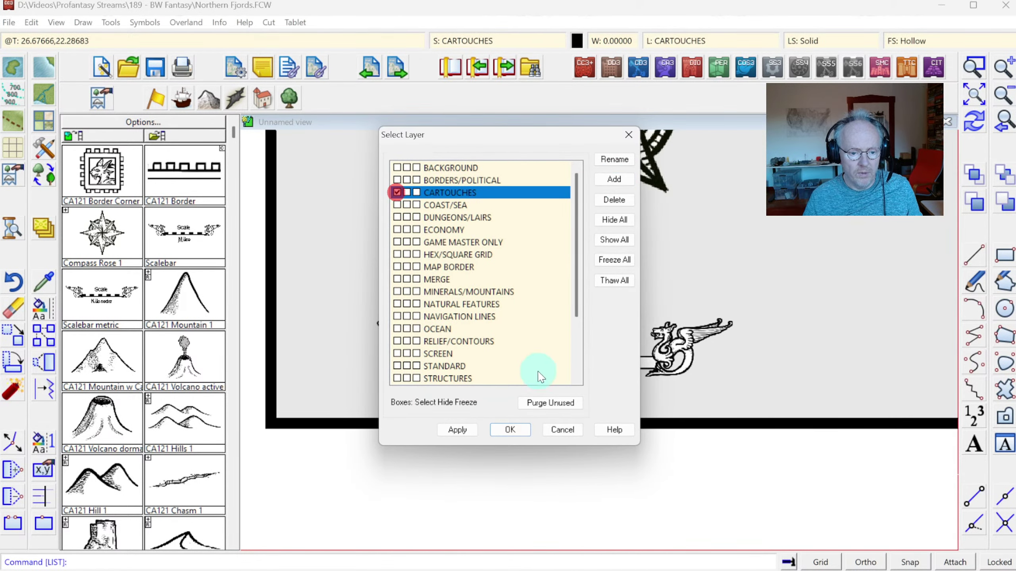
{"action": "left_click", "coordinate": [510, 430]}
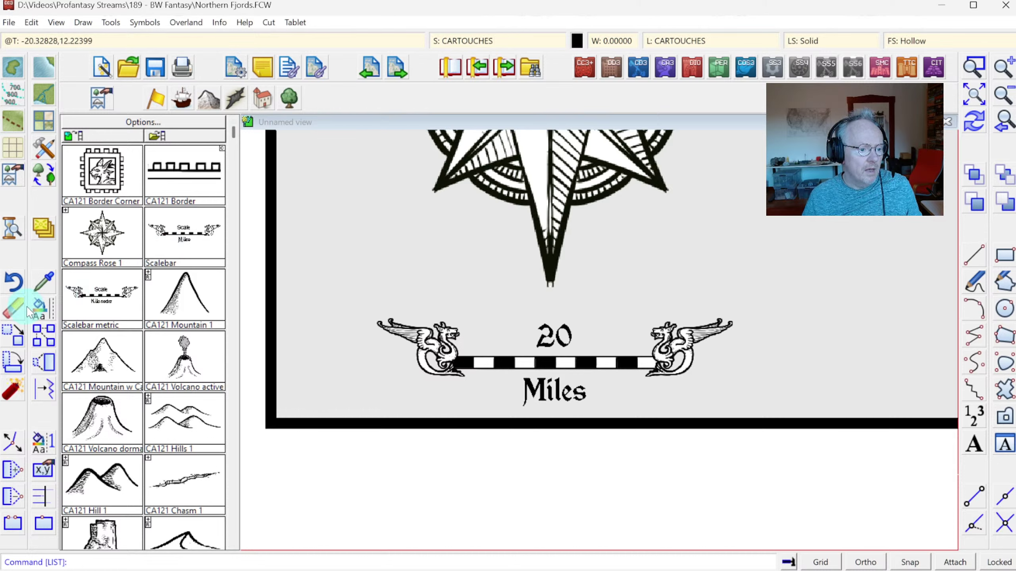
Erase the scalebar below the compass rose
{"action": "left_click", "coordinate": [13, 308]}
{"action": "left_click", "coordinate": [462, 378]}
{"action": "left_click", "coordinate": [496, 370]}
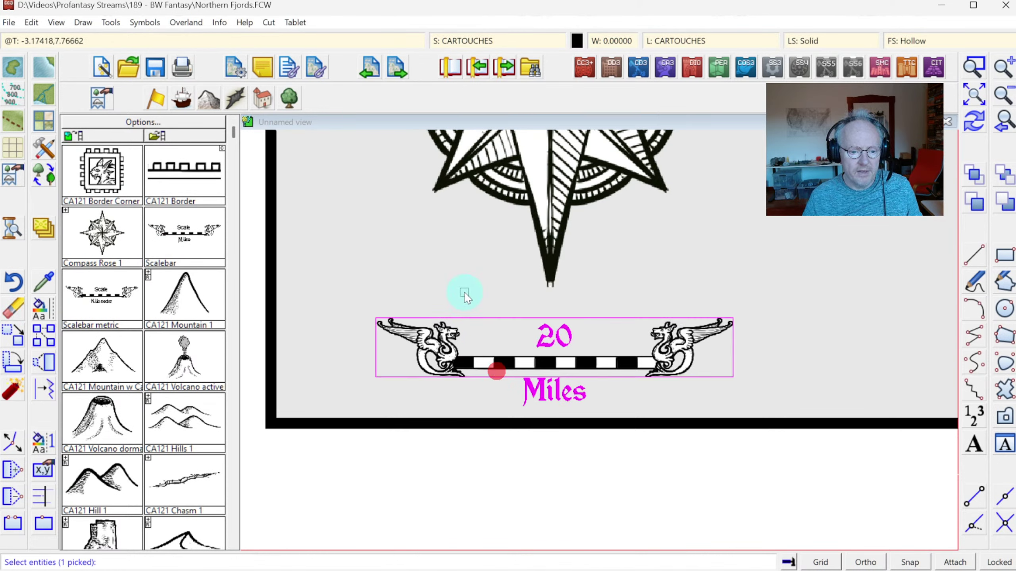
{"action": "right_click", "coordinate": [463, 296]}
{"action": "left_click", "coordinate": [465, 296]}
Enlarge the annual style's scalebar symbol and place it in the map's lower-left corner with its Scale attribute set to 50
{"action": "left_click", "coordinate": [102, 136]}
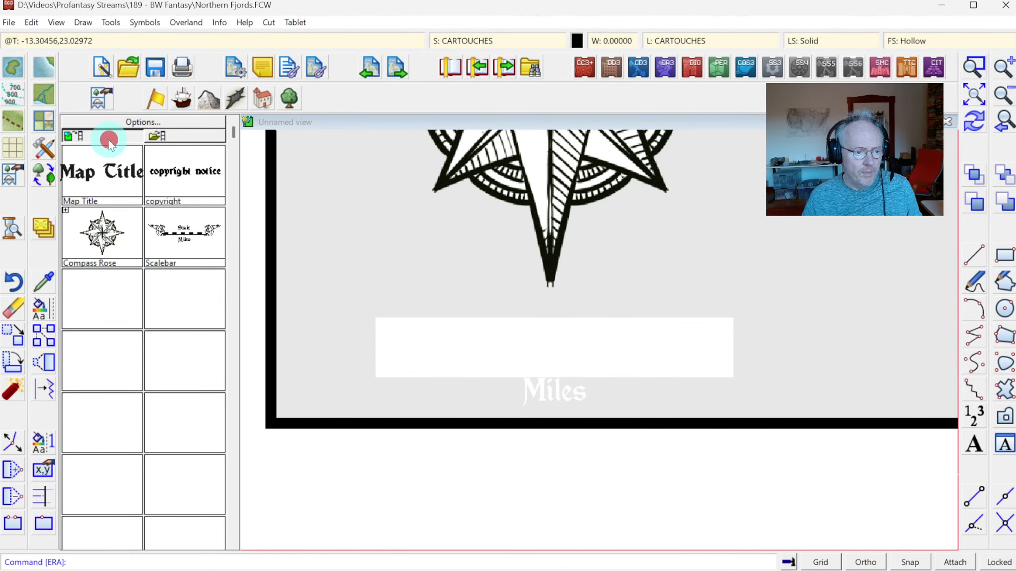
{"action": "left_click", "coordinate": [111, 216]}
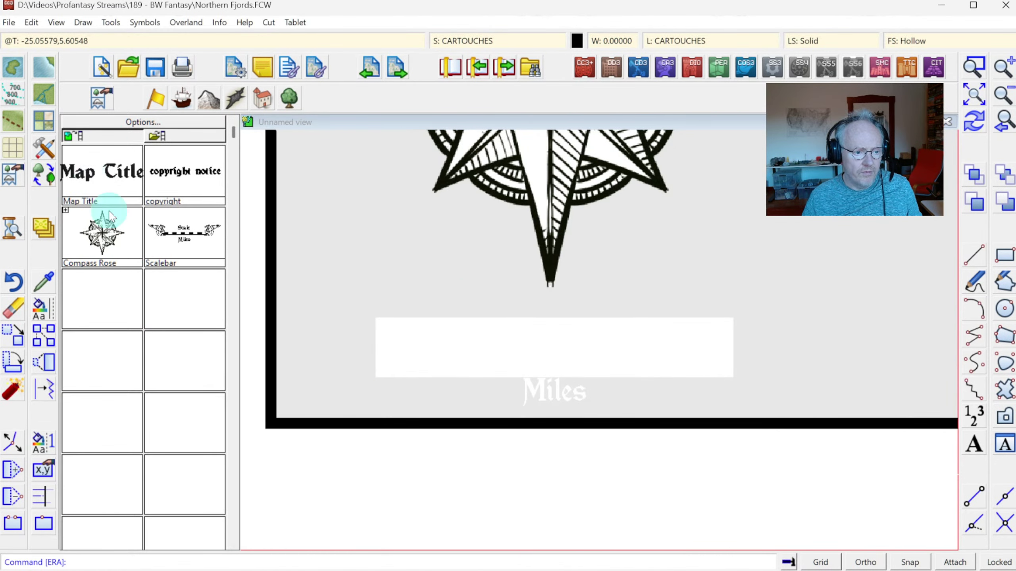
{"action": "left_click", "coordinate": [183, 240]}
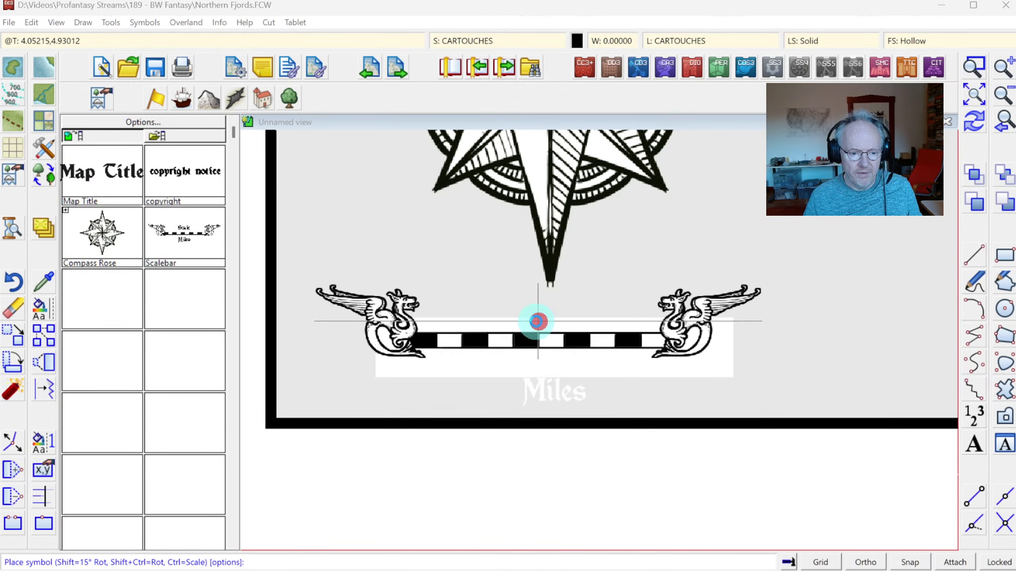
{"action": "right_click", "coordinate": [539, 323]}
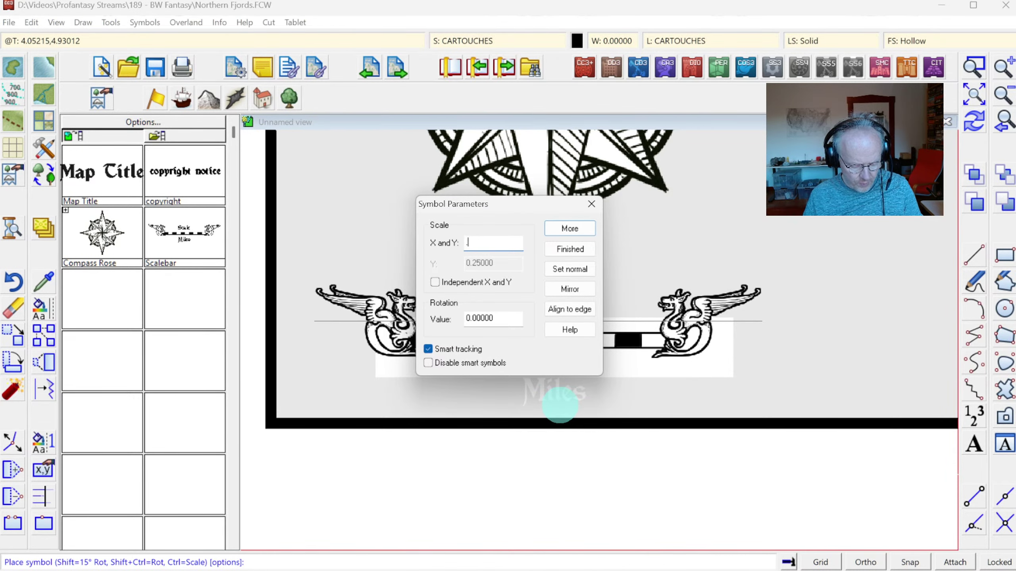
{"action": "left_click", "coordinate": [563, 234]}
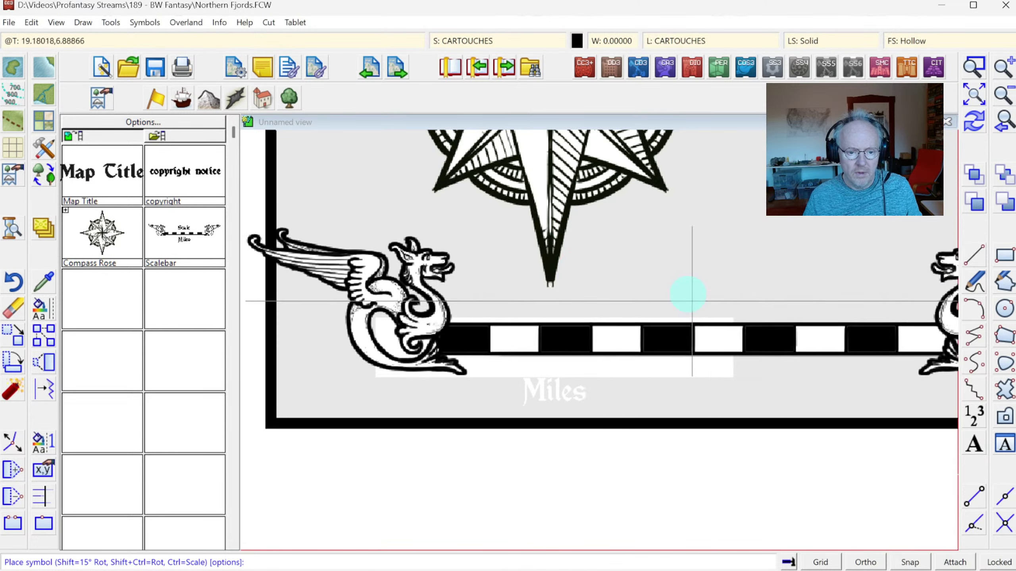
{"action": "left_click", "coordinate": [976, 88]}
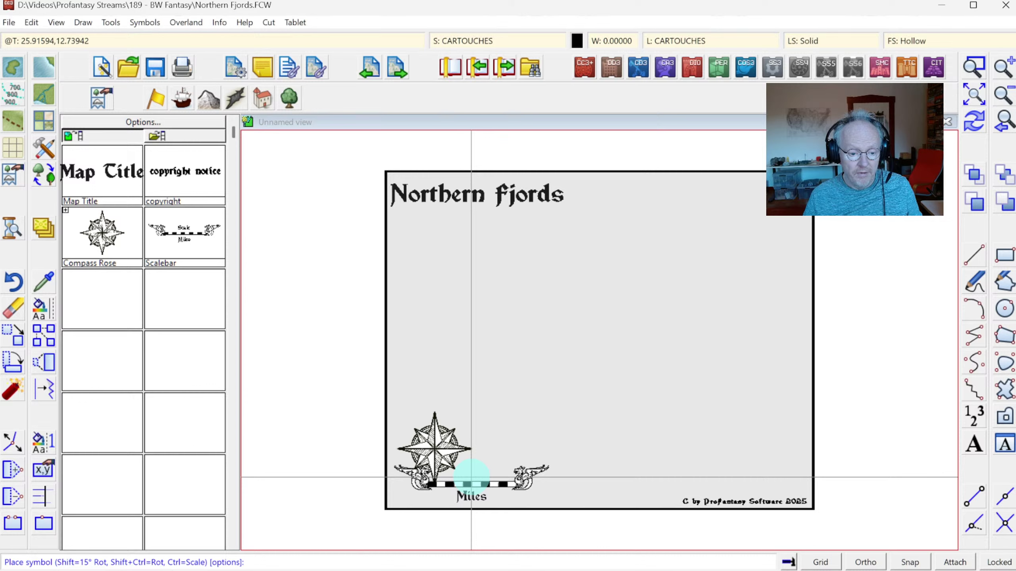
{"action": "left_click", "coordinate": [471, 477]}
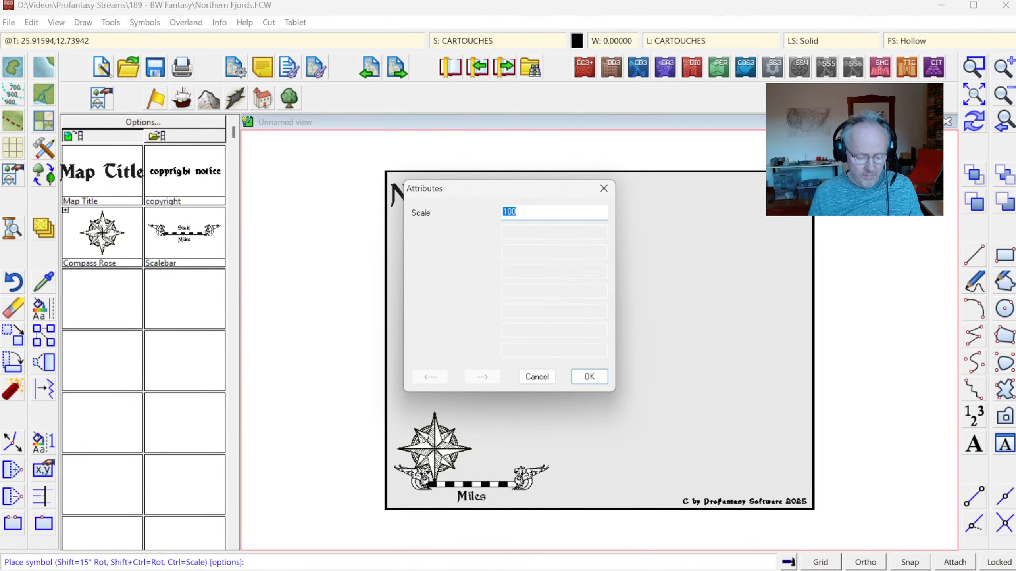
{"action": "key", "text": "Return"}
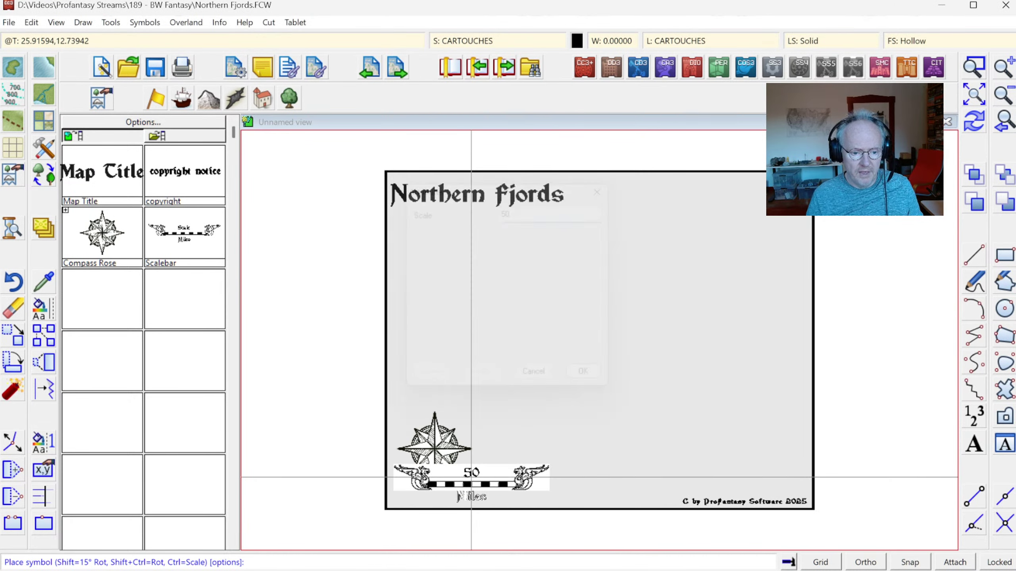
{"action": "left_click", "coordinate": [982, 128]}
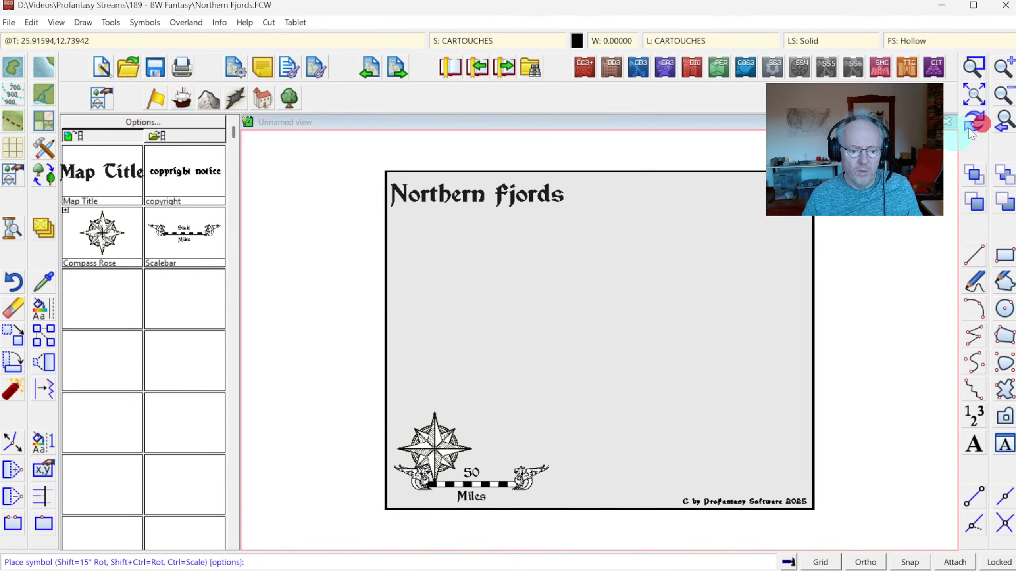
Move the compass rose up and to the right so that it sits centred above the scalebar
{"action": "left_click", "coordinate": [6, 370]}
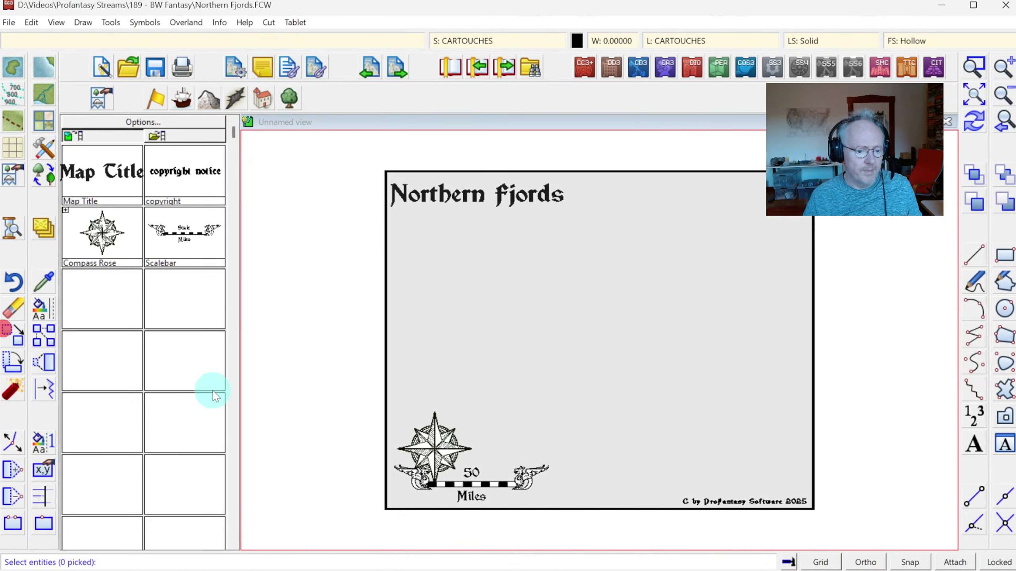
{"action": "left_click", "coordinate": [436, 434]}
{"action": "right_click", "coordinate": [452, 429]}
{"action": "left_click", "coordinate": [438, 441]}
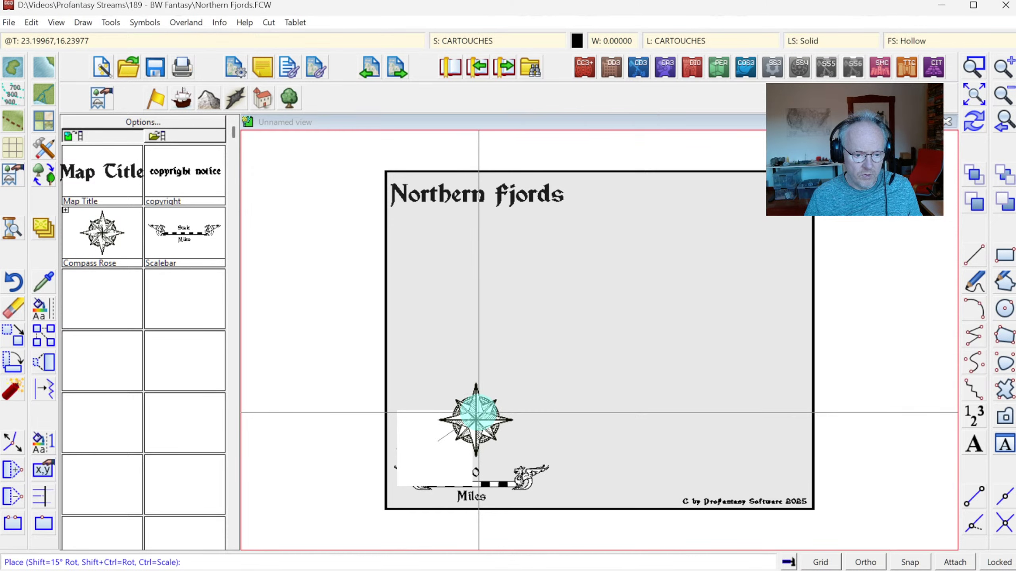
{"action": "left_click", "coordinate": [477, 413]}
{"action": "left_click", "coordinate": [976, 122]}
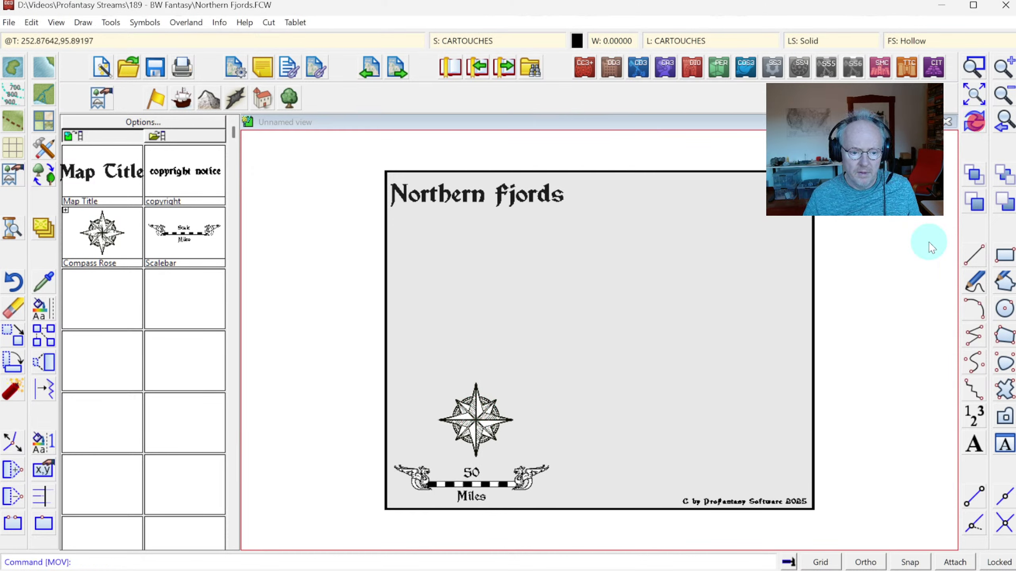
{"action": "left_click", "coordinate": [865, 560]}
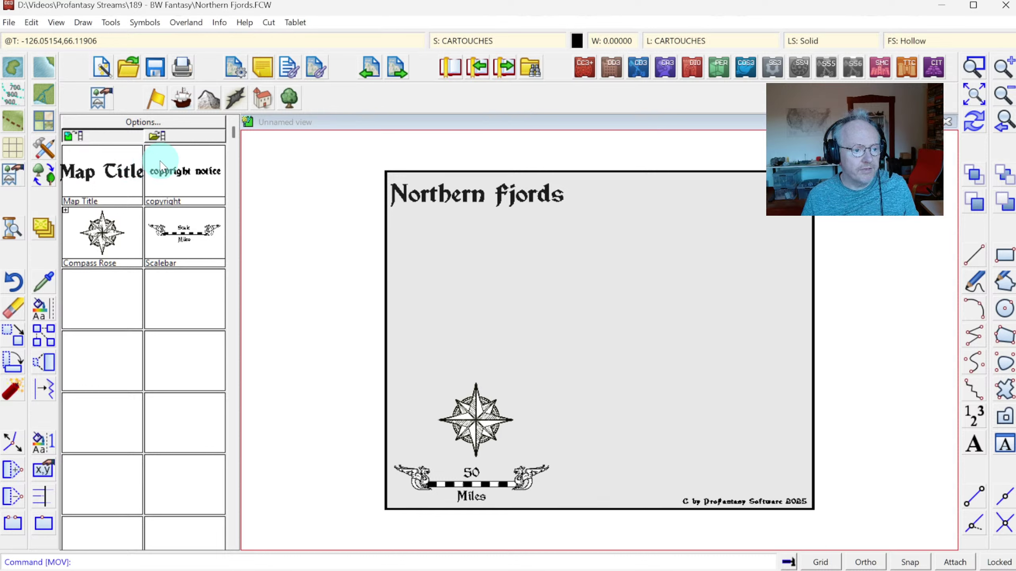
Start a fractal landmass above the title and trace its jagged west coast with inlets and peninsulas down to the map's south
{"action": "left_click", "coordinate": [12, 73]}
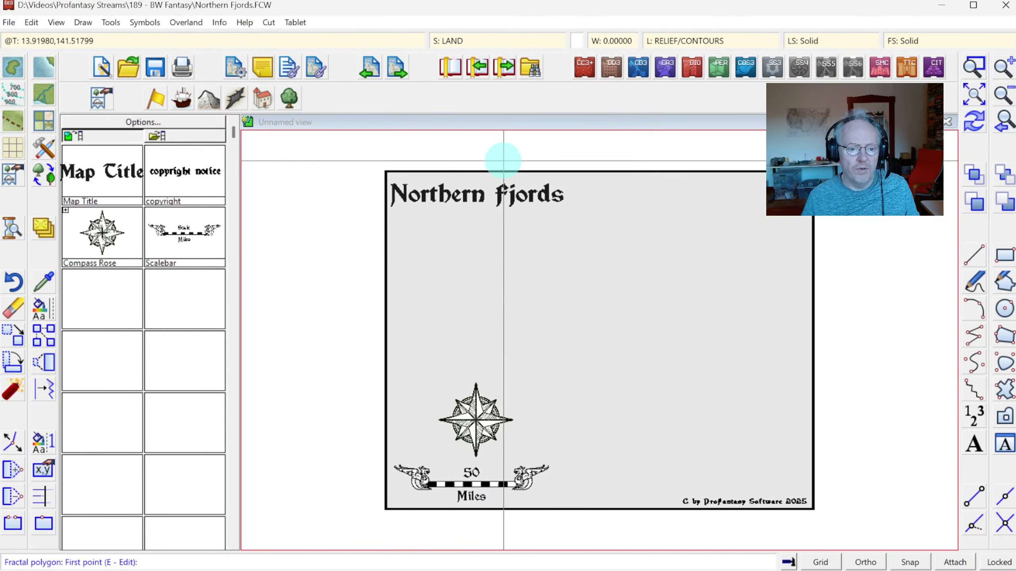
{"action": "left_click", "coordinate": [525, 166]}
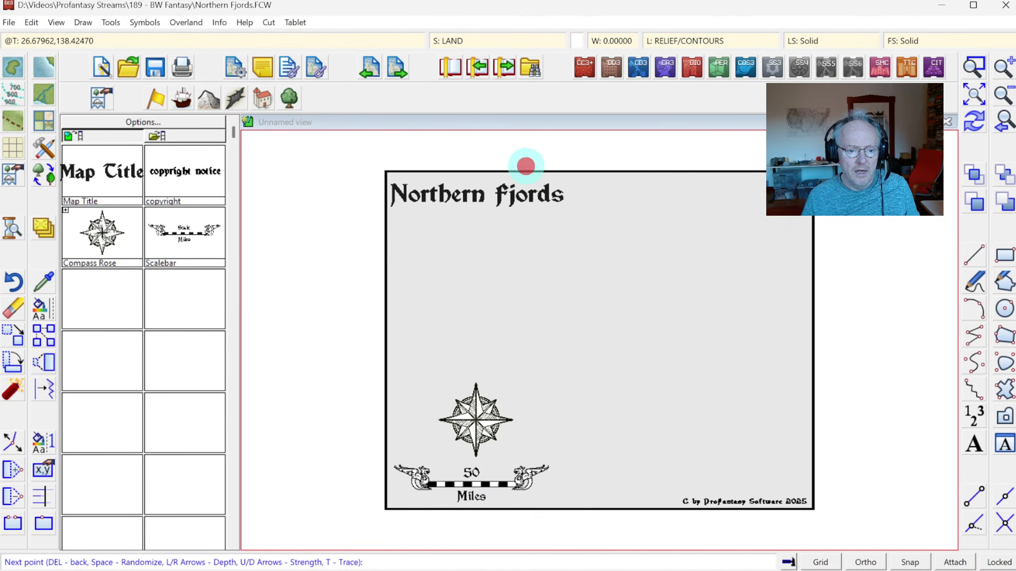
{"action": "left_click", "coordinate": [493, 182]}
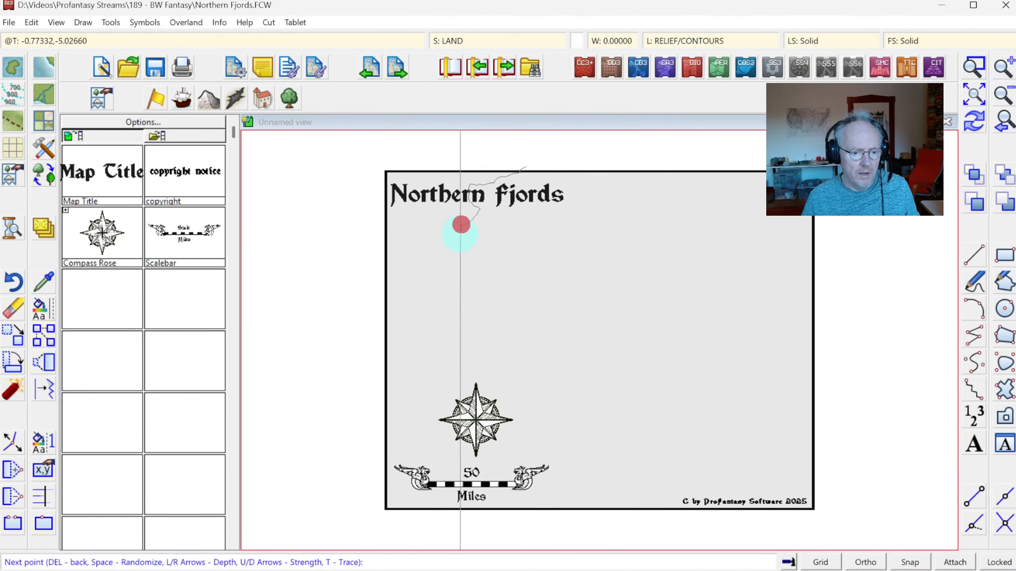
{"action": "left_click", "coordinate": [417, 243]}
{"action": "left_click", "coordinate": [412, 254]}
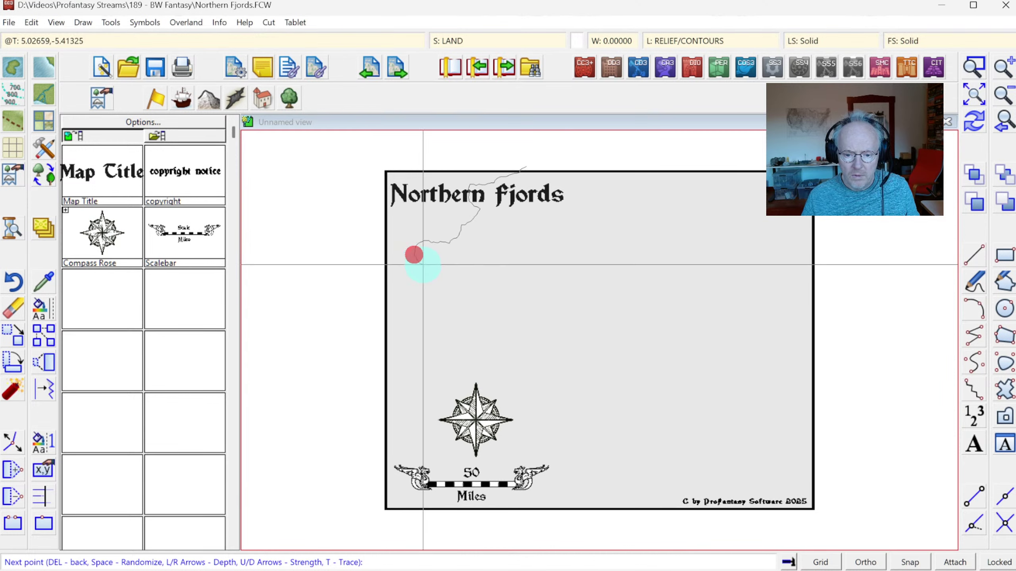
{"action": "left_click", "coordinate": [423, 269]}
{"action": "left_click", "coordinate": [435, 277]}
{"action": "left_click", "coordinate": [425, 286]}
{"action": "left_click", "coordinate": [433, 302]}
{"action": "left_click", "coordinate": [486, 309]}
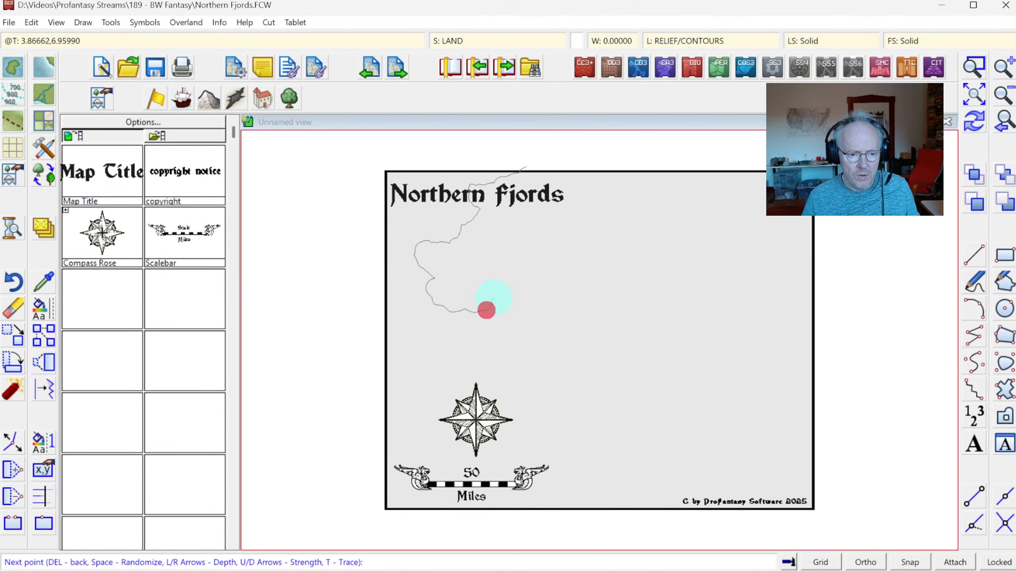
{"action": "left_click", "coordinate": [492, 278]}
{"action": "left_click", "coordinate": [494, 260]}
{"action": "left_click", "coordinate": [517, 249]}
{"action": "left_click", "coordinate": [545, 251]}
{"action": "left_click", "coordinate": [562, 245]}
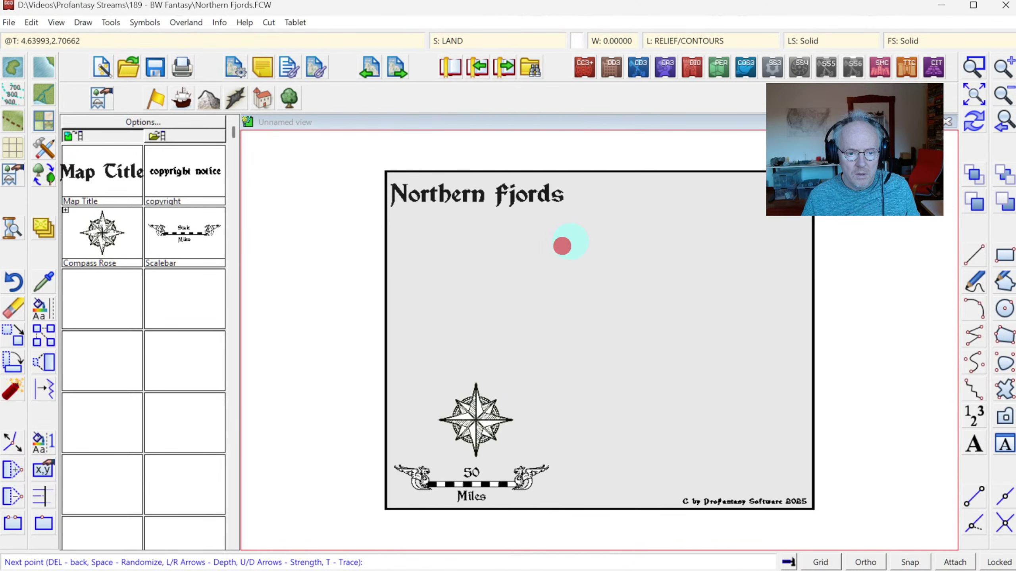
{"action": "left_click", "coordinate": [573, 237]}
{"action": "left_click", "coordinate": [582, 239]}
{"action": "left_click", "coordinate": [573, 256]}
{"action": "left_click", "coordinate": [556, 263]}
{"action": "left_click", "coordinate": [549, 271]}
{"action": "left_click", "coordinate": [562, 280]}
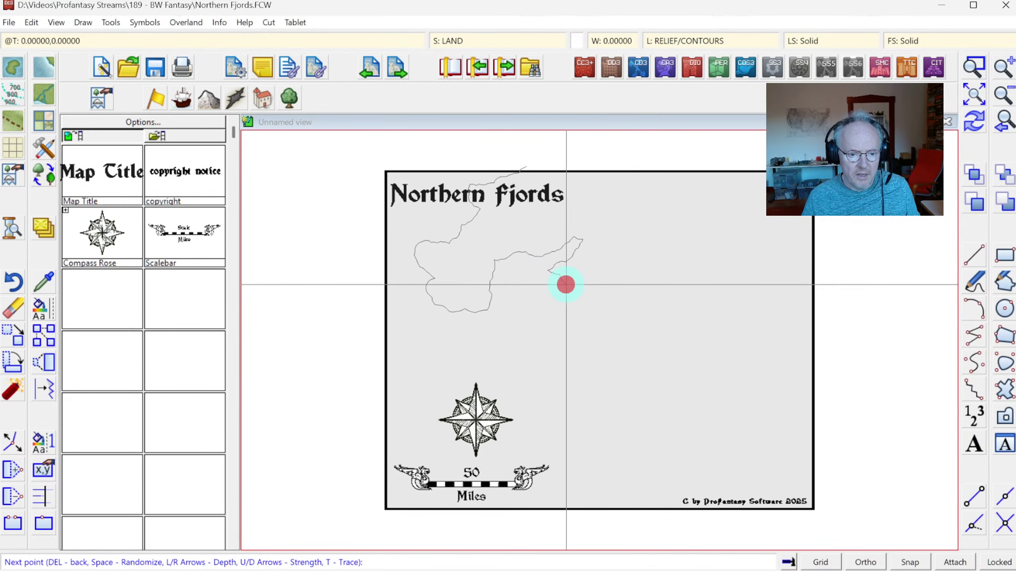
{"action": "left_click", "coordinate": [573, 292]}
{"action": "left_click", "coordinate": [566, 300]}
{"action": "left_click", "coordinate": [549, 288]}
{"action": "left_click", "coordinate": [533, 288]}
{"action": "left_click", "coordinate": [523, 297]}
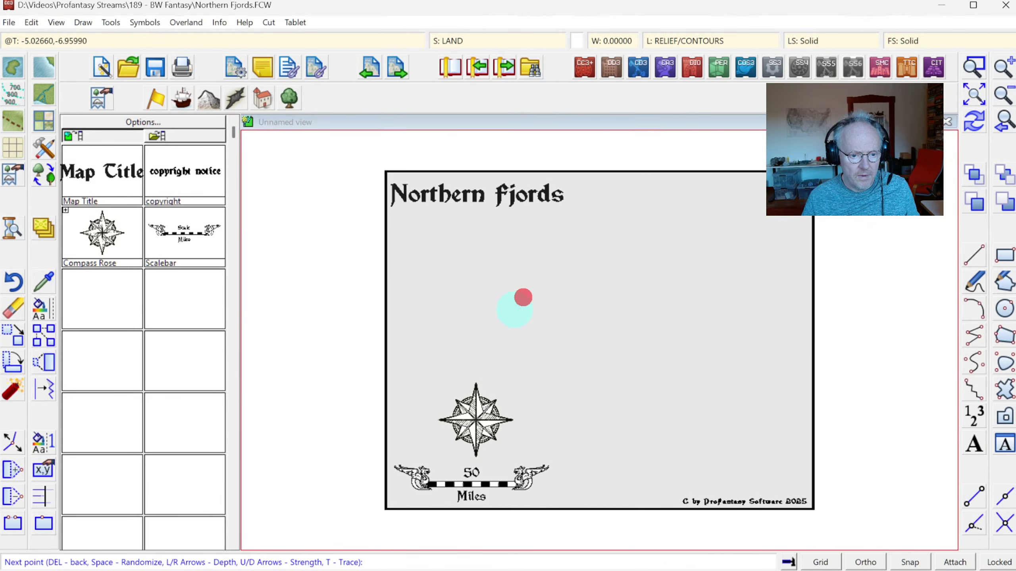
{"action": "left_click", "coordinate": [499, 327]}
{"action": "left_click", "coordinate": [497, 337]}
{"action": "left_click", "coordinate": [509, 347]}
{"action": "left_click", "coordinate": [528, 354]}
{"action": "left_click", "coordinate": [543, 359]}
{"action": "left_click", "coordinate": [544, 376]}
{"action": "left_click", "coordinate": [538, 390]}
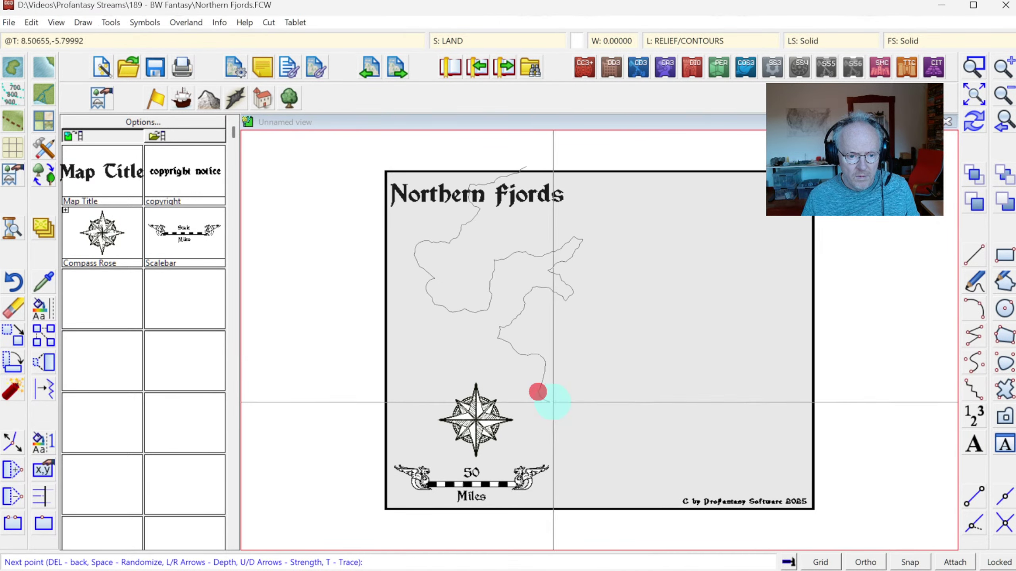
{"action": "left_click", "coordinate": [553, 407]}
{"action": "left_click", "coordinate": [544, 433]}
{"action": "left_click", "coordinate": [561, 437]}
{"action": "left_click", "coordinate": [580, 431]}
{"action": "left_click", "coordinate": [585, 395]}
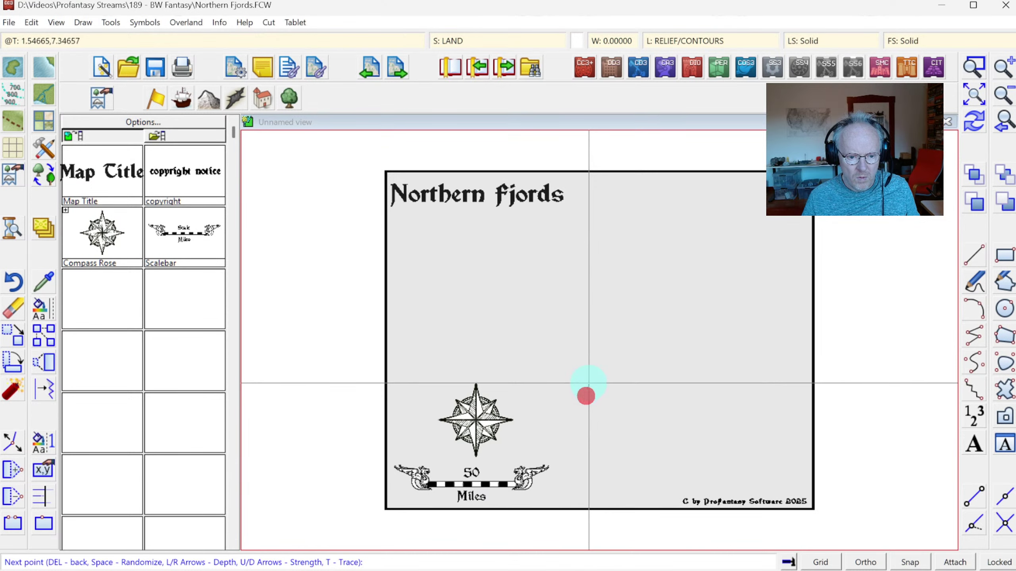
{"action": "left_click", "coordinate": [584, 367]}
{"action": "left_click", "coordinate": [603, 350]}
{"action": "left_click", "coordinate": [630, 318]}
{"action": "left_click", "coordinate": [642, 316]}
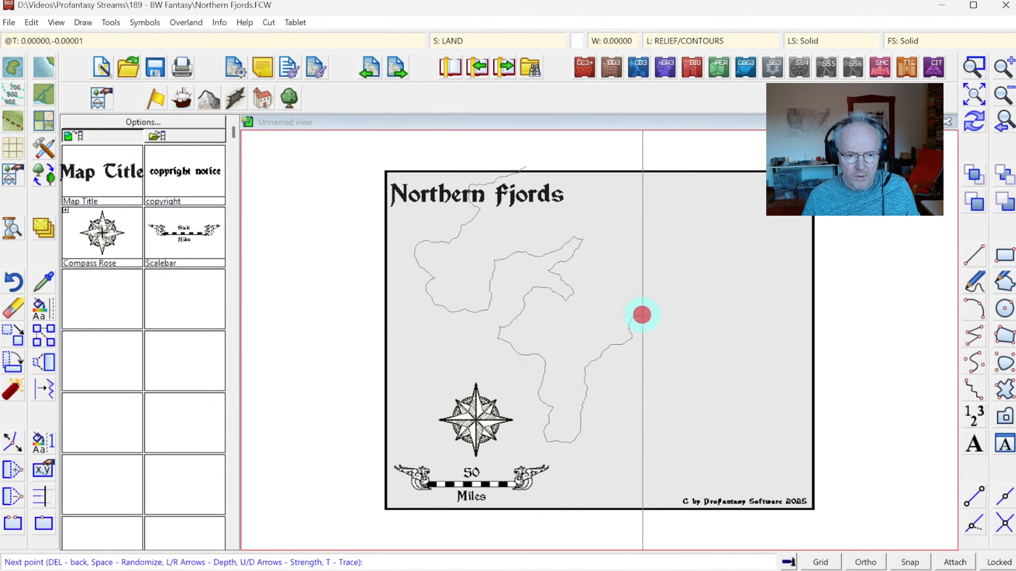
{"action": "left_click", "coordinate": [639, 340]}
{"action": "left_click", "coordinate": [612, 348]}
{"action": "left_click", "coordinate": [599, 371]}
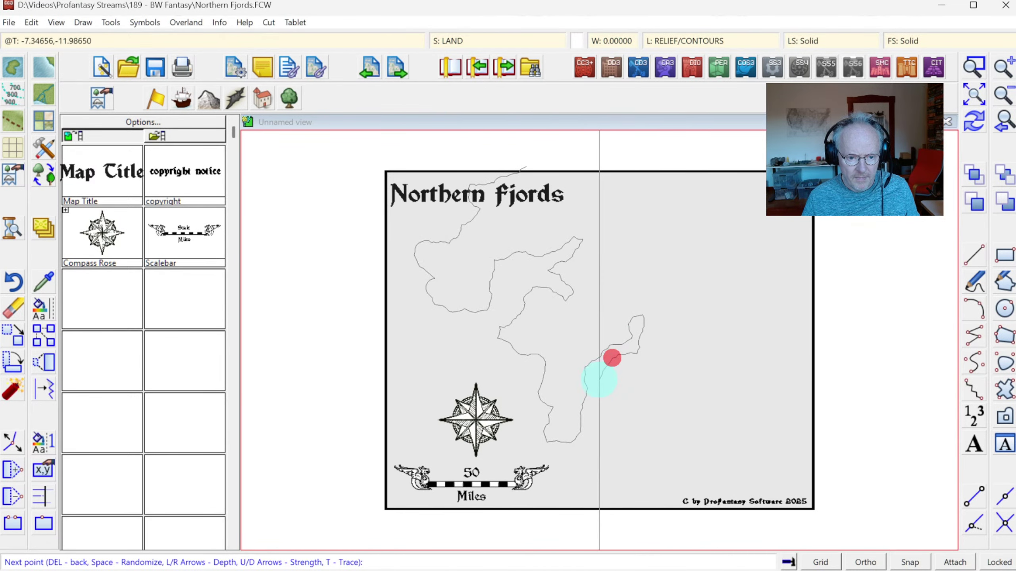
{"action": "left_click", "coordinate": [600, 385]}
{"action": "left_click", "coordinate": [609, 402]}
{"action": "left_click", "coordinate": [597, 431]}
{"action": "left_click", "coordinate": [590, 451]}
{"action": "left_click", "coordinate": [598, 476]}
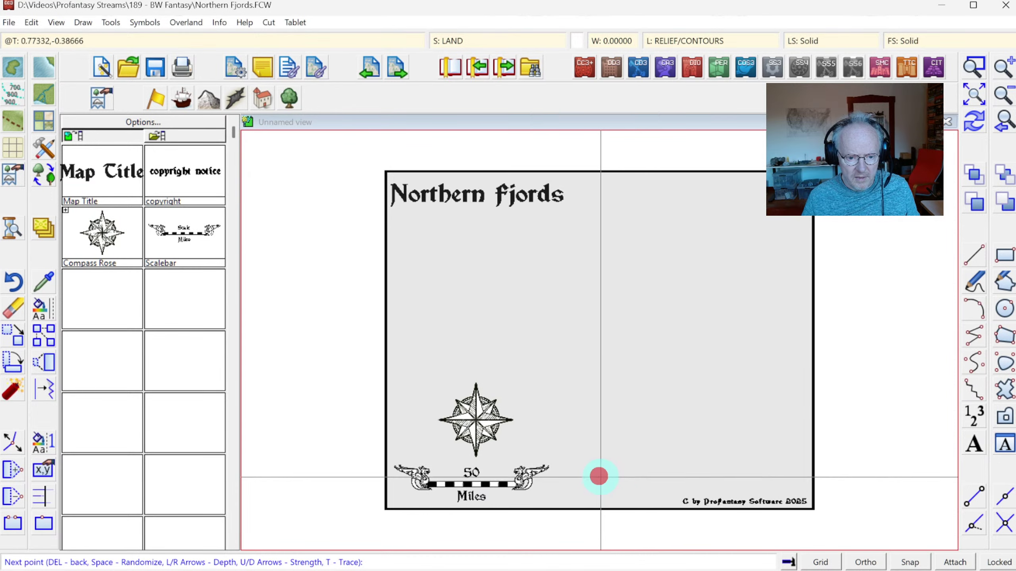
{"action": "left_click", "coordinate": [629, 482]}
{"action": "left_click", "coordinate": [651, 486]}
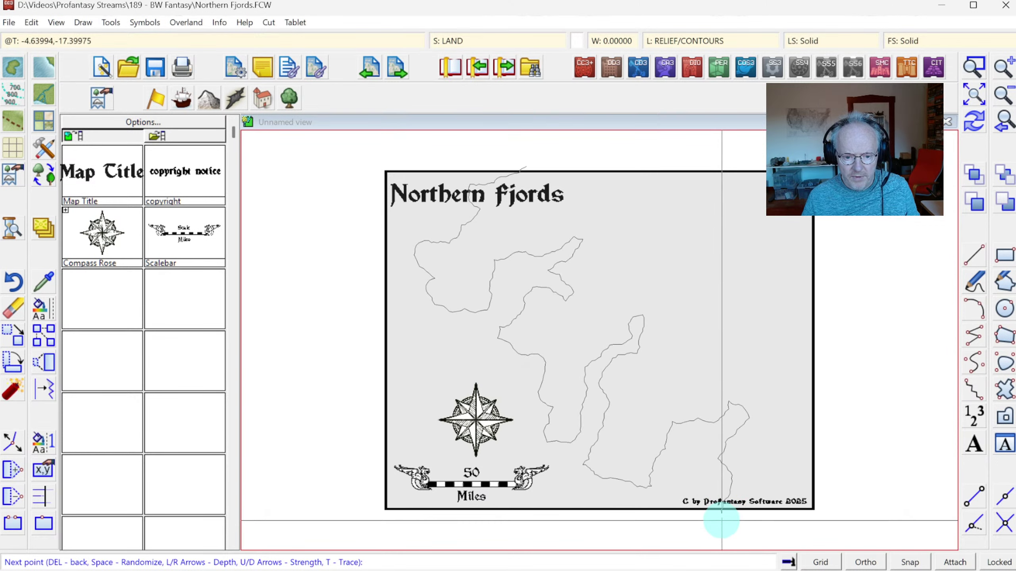
Carry the landmass outline around the outside of the map's bottom, right and top borders and finish the polygon
{"action": "left_click", "coordinate": [721, 520]}
{"action": "left_click", "coordinate": [880, 535]}
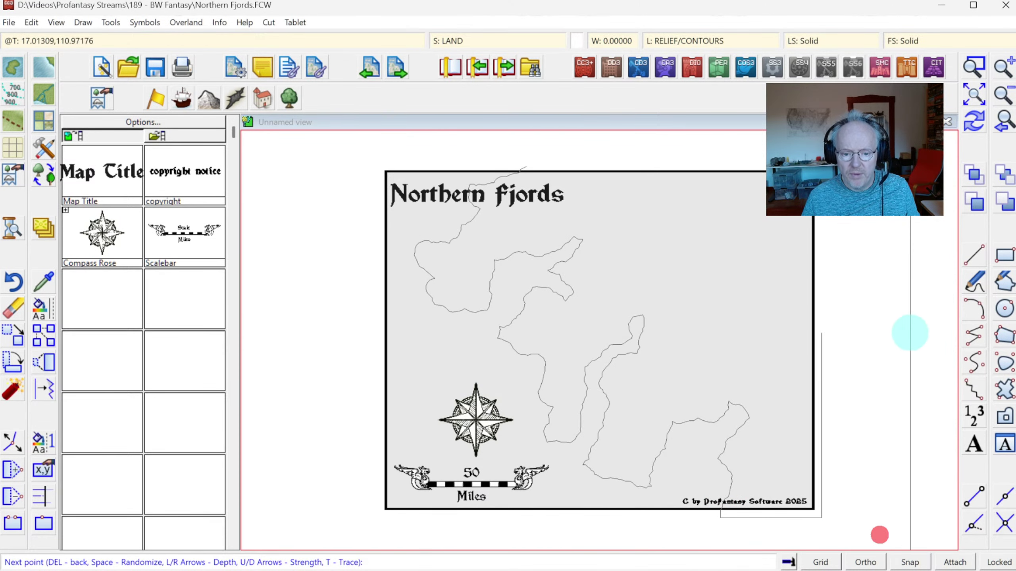
{"action": "left_click", "coordinate": [876, 147]}
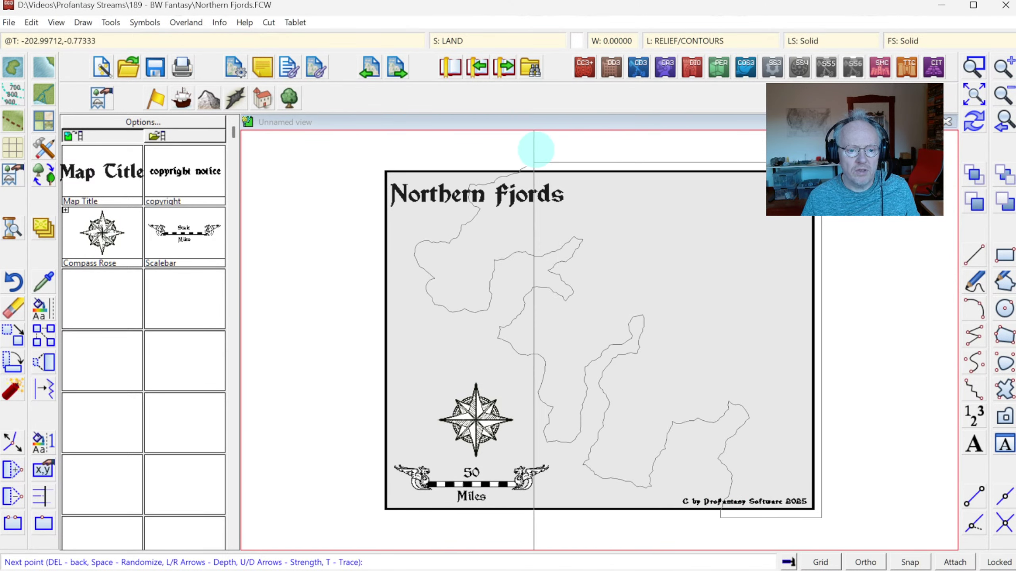
{"action": "left_click", "coordinate": [538, 143]}
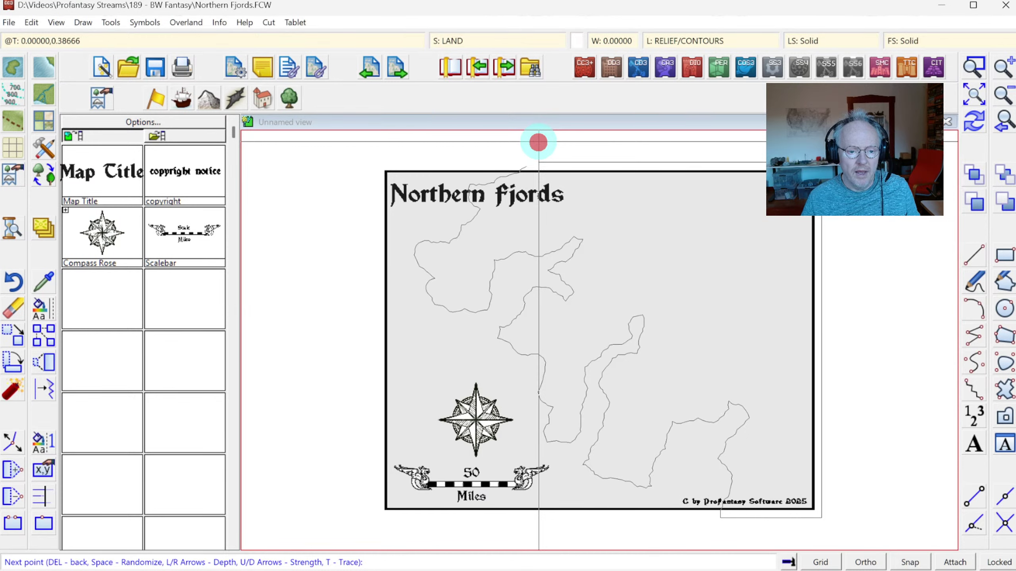
{"action": "right_click", "coordinate": [541, 142]}
{"action": "left_click", "coordinate": [975, 126]}
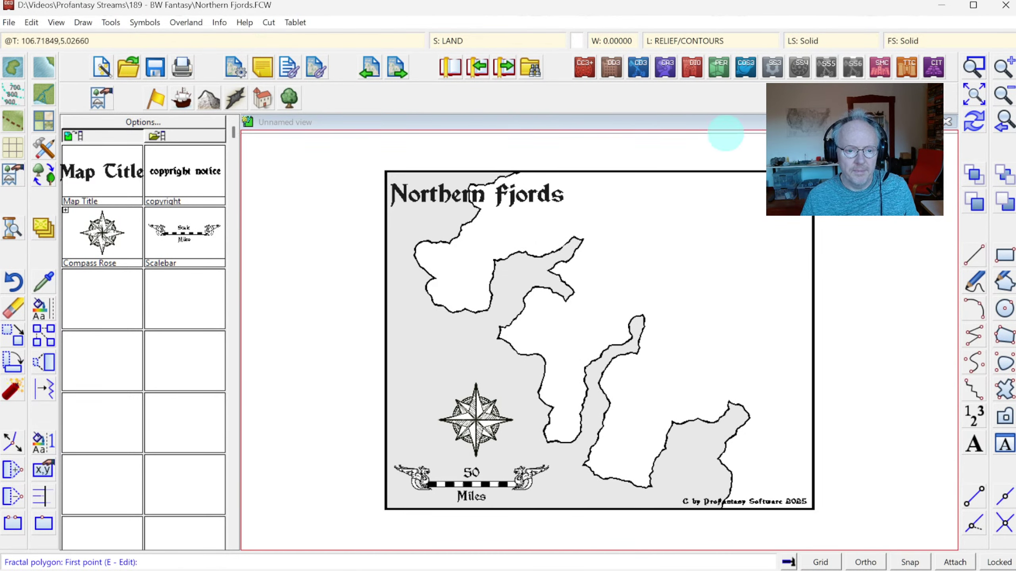
Activate the sheet effects for the drawing and review the bitmap quality in the display speed settings
{"action": "left_click", "coordinate": [471, 40]}
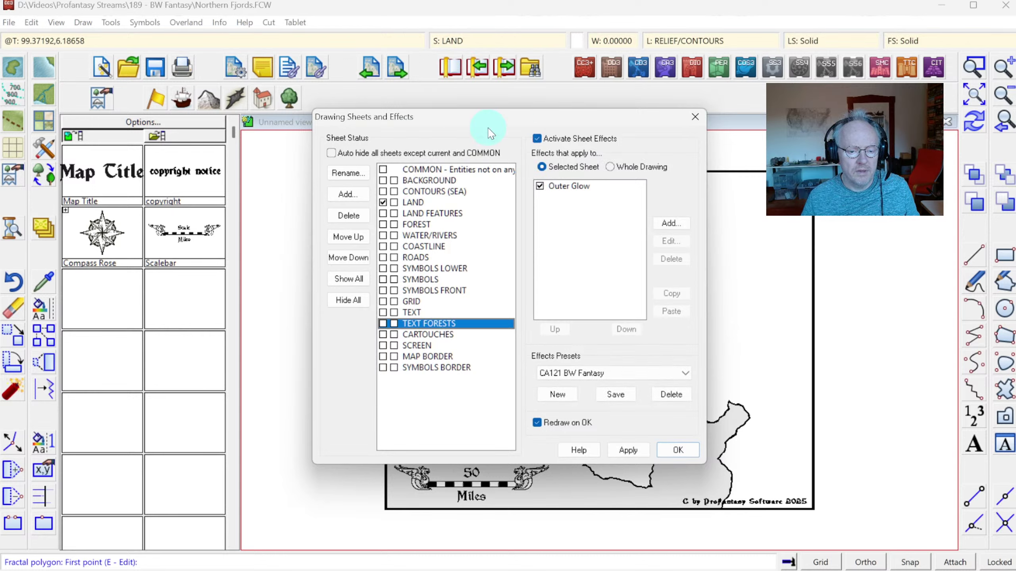
{"action": "left_click", "coordinate": [661, 445]}
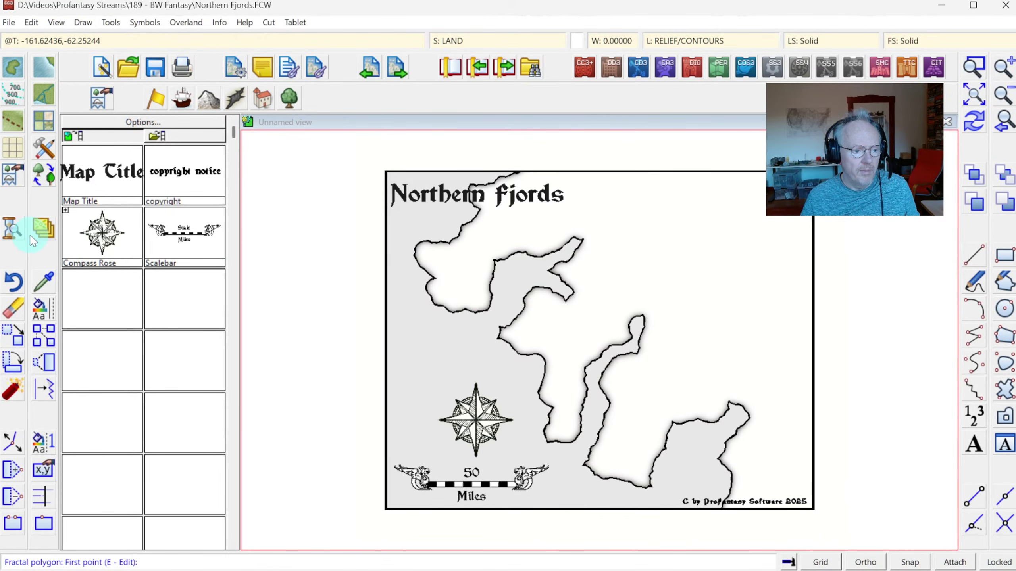
{"action": "left_click", "coordinate": [10, 232]}
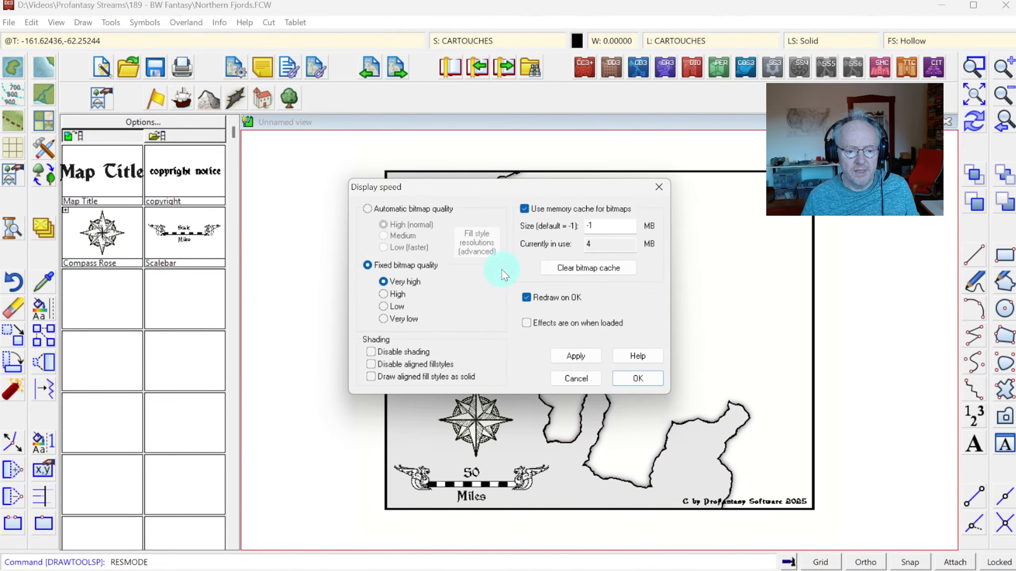
{"action": "left_click", "coordinate": [638, 379]}
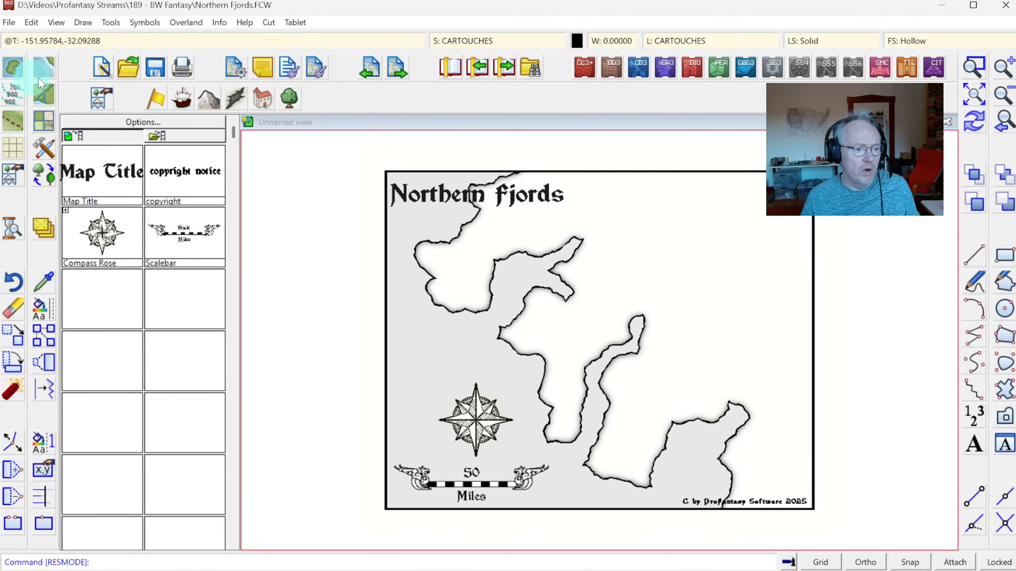
Draw a fractal land island with an irregular outline between the northwestern peninsula and the compass rose
{"action": "left_click", "coordinate": [16, 66]}
{"action": "left_click", "coordinate": [451, 326]}
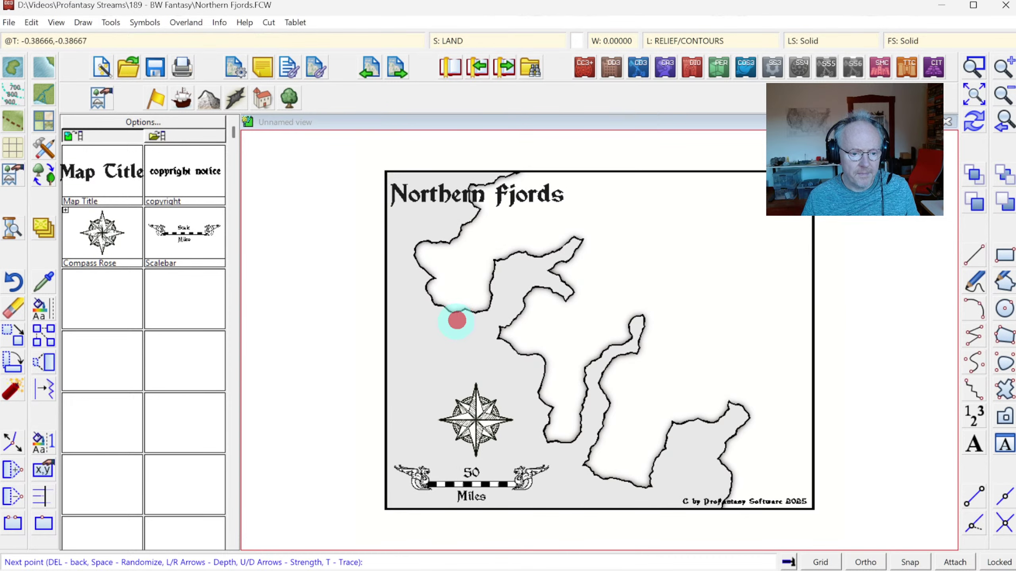
{"action": "left_click", "coordinate": [438, 353]}
{"action": "left_click", "coordinate": [456, 368]}
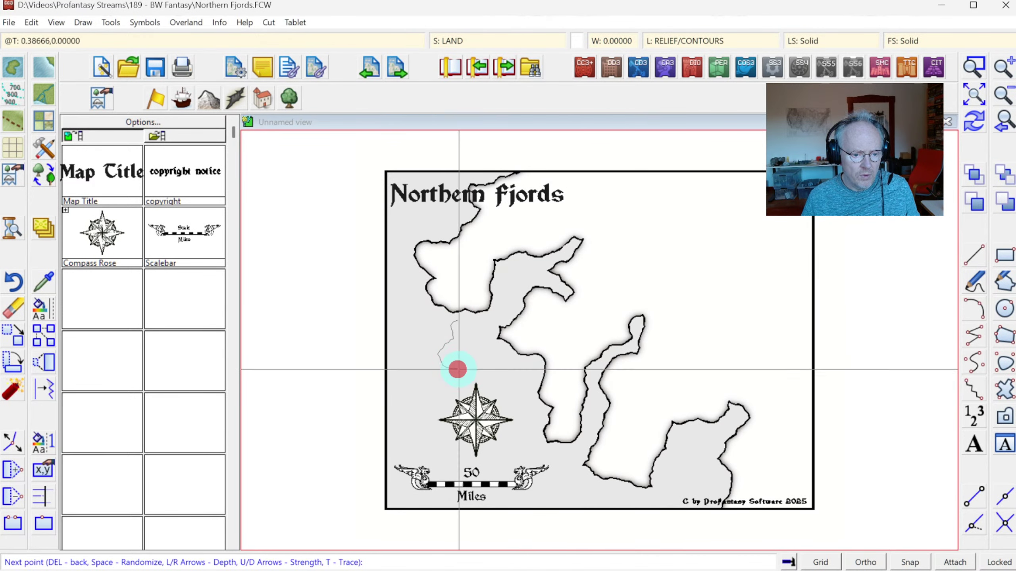
{"action": "left_click", "coordinate": [473, 359]}
{"action": "left_click", "coordinate": [473, 345]}
{"action": "left_click", "coordinate": [484, 339]}
{"action": "left_click", "coordinate": [484, 329]}
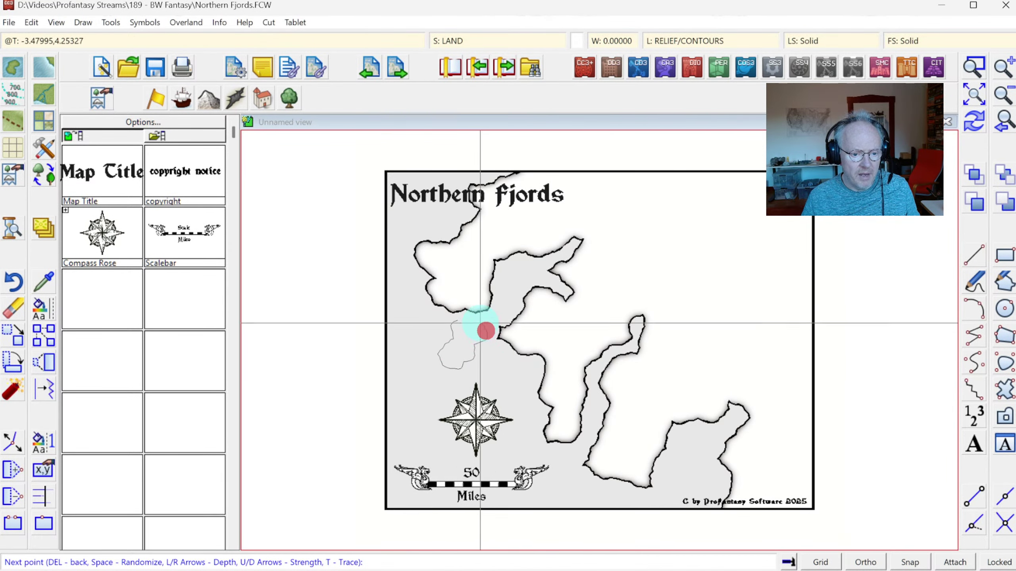
{"action": "left_click", "coordinate": [477, 320]}
{"action": "left_click", "coordinate": [466, 321]}
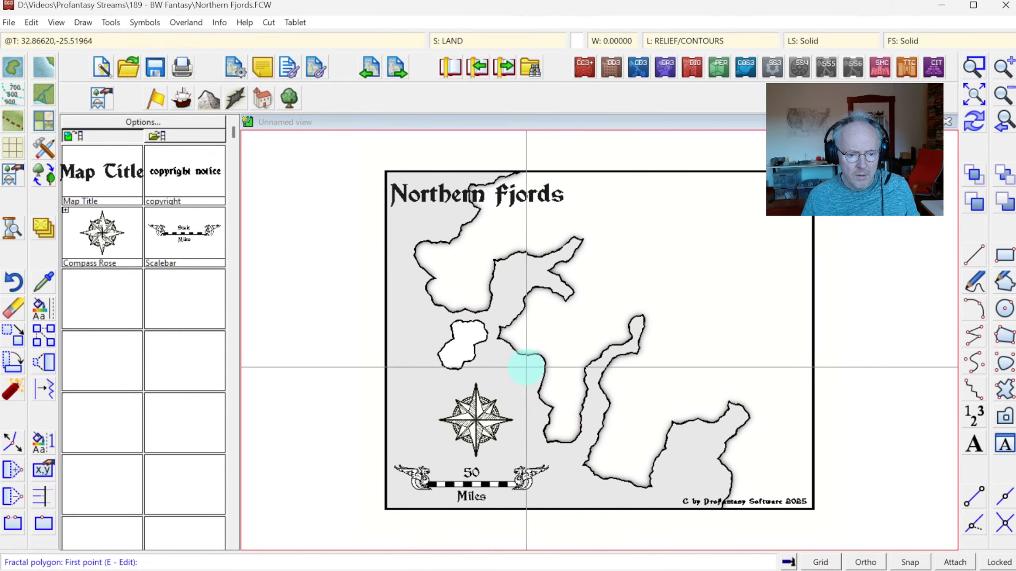
Add a small fractal island just east of the first island, close to the mainland coast
{"action": "left_click", "coordinate": [489, 347]}
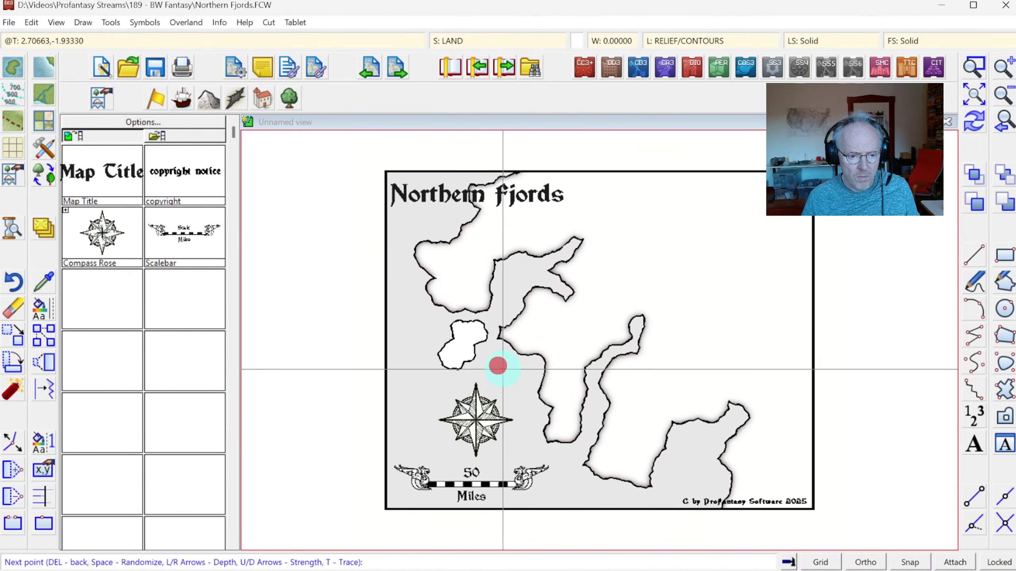
{"action": "left_click", "coordinate": [515, 363]}
{"action": "left_click", "coordinate": [512, 354]}
{"action": "left_click", "coordinate": [505, 349]}
{"action": "right_click", "coordinate": [506, 349]}
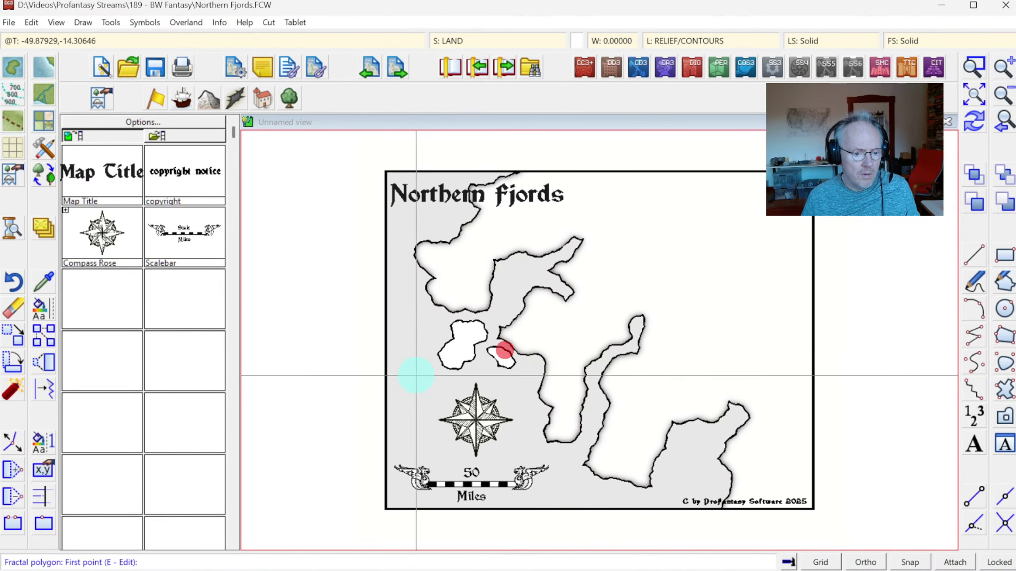
Add a small fractal island southwest of the first island, northwest of the compass rose
{"action": "left_click", "coordinate": [429, 365]}
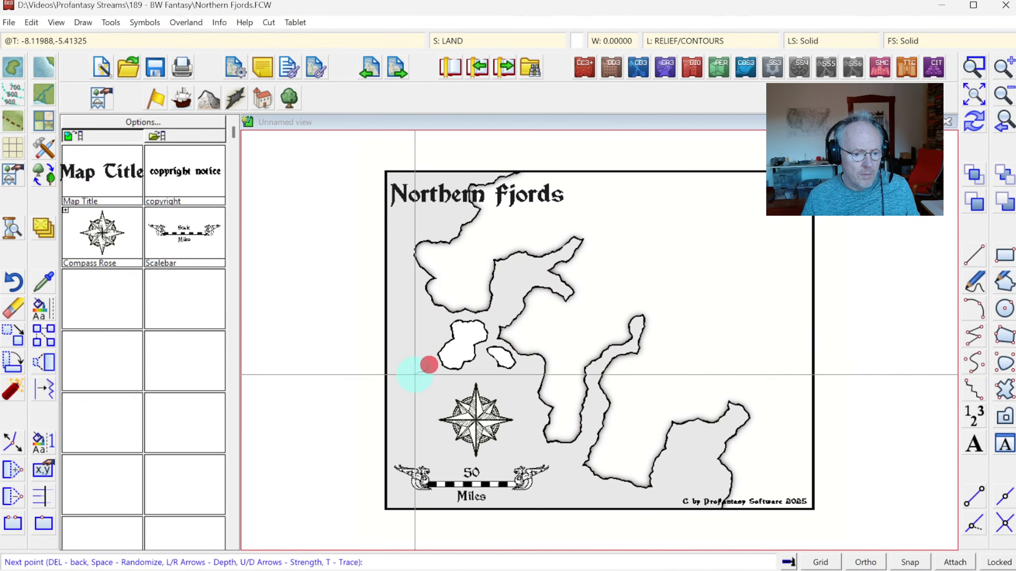
{"action": "left_click", "coordinate": [444, 382]}
{"action": "left_click", "coordinate": [437, 363]}
{"action": "right_click", "coordinate": [430, 367]}
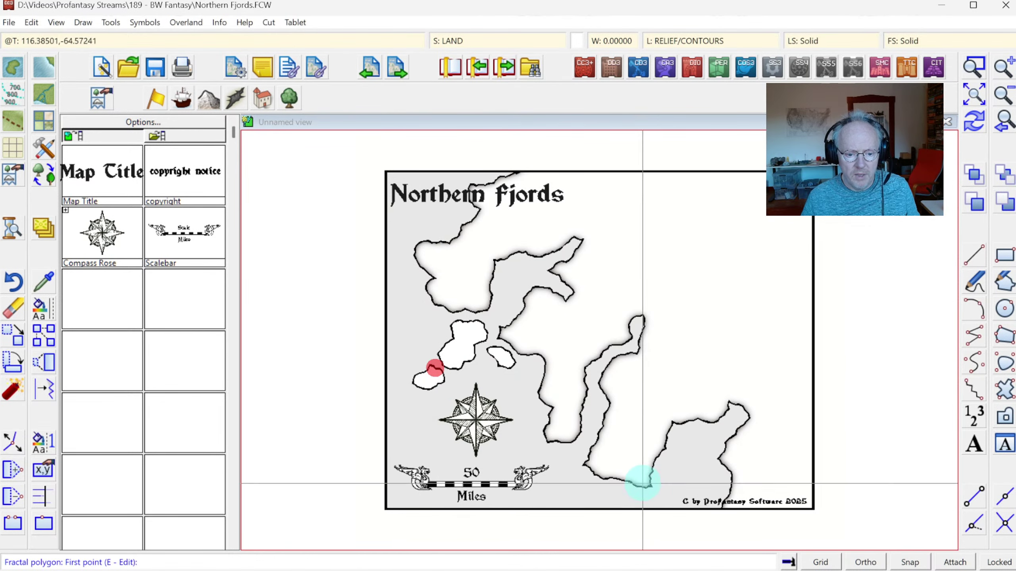
Draw a fractal island that extends past the map's bottom border, just south of the southern peninsula, and redraw the map
{"action": "left_click", "coordinate": [594, 514]}
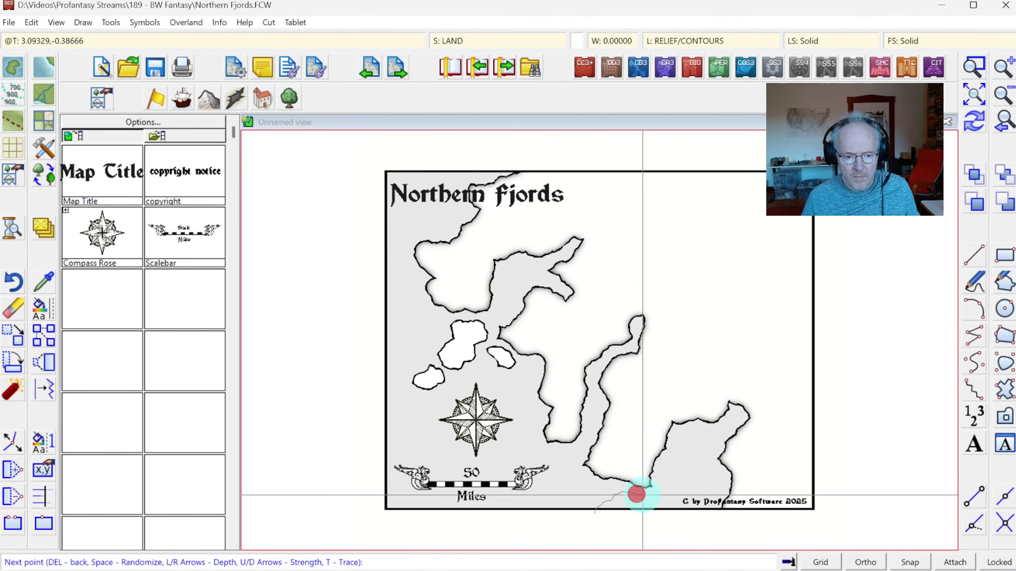
{"action": "left_click", "coordinate": [645, 518]}
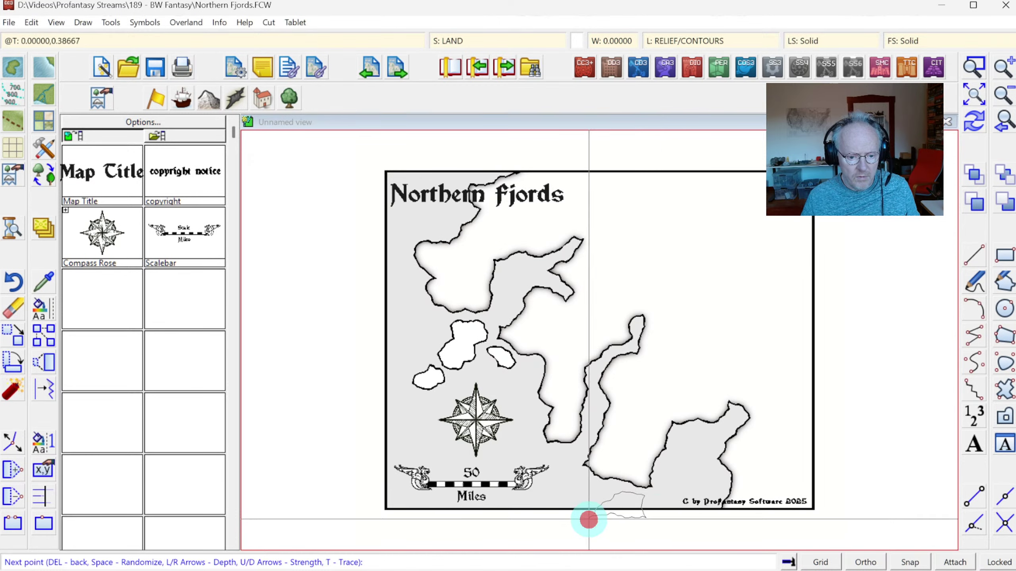
{"action": "right_click", "coordinate": [588, 519]}
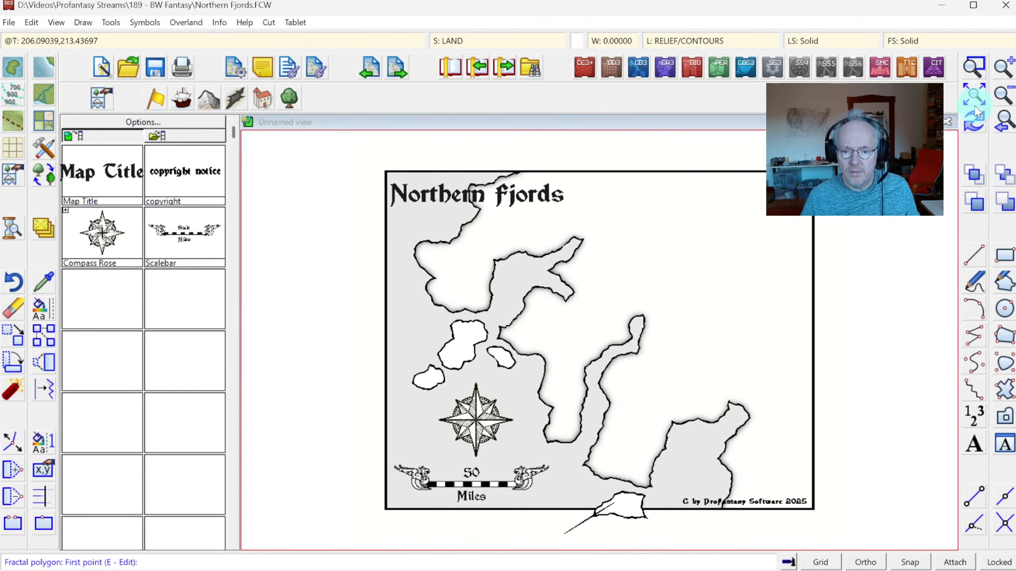
{"action": "left_click", "coordinate": [969, 123]}
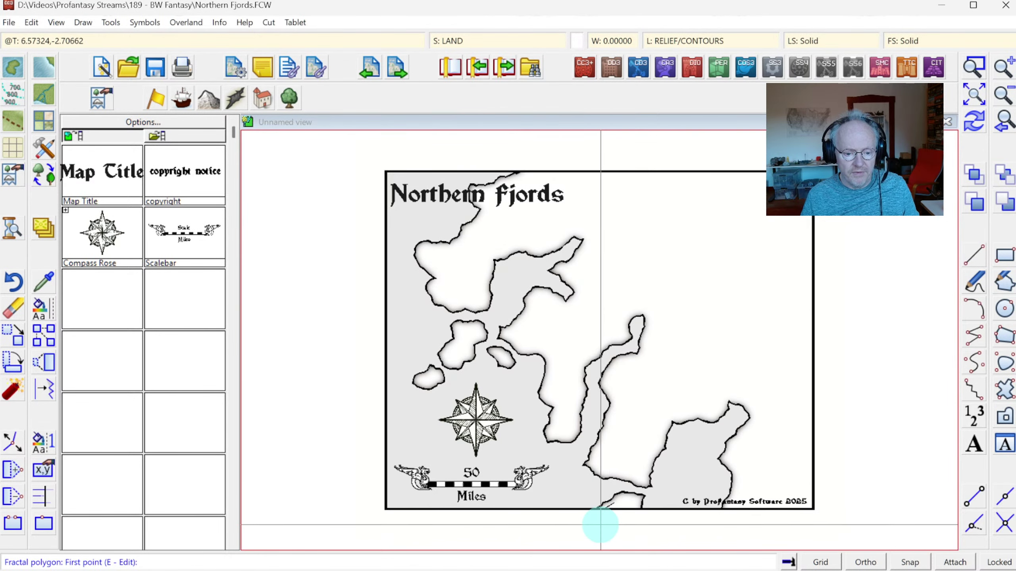
Edit the bottom island's outline by retracing its section outside the map border, and redraw the map
{"action": "key", "text": "e"}
{"action": "left_click", "coordinate": [586, 520]}
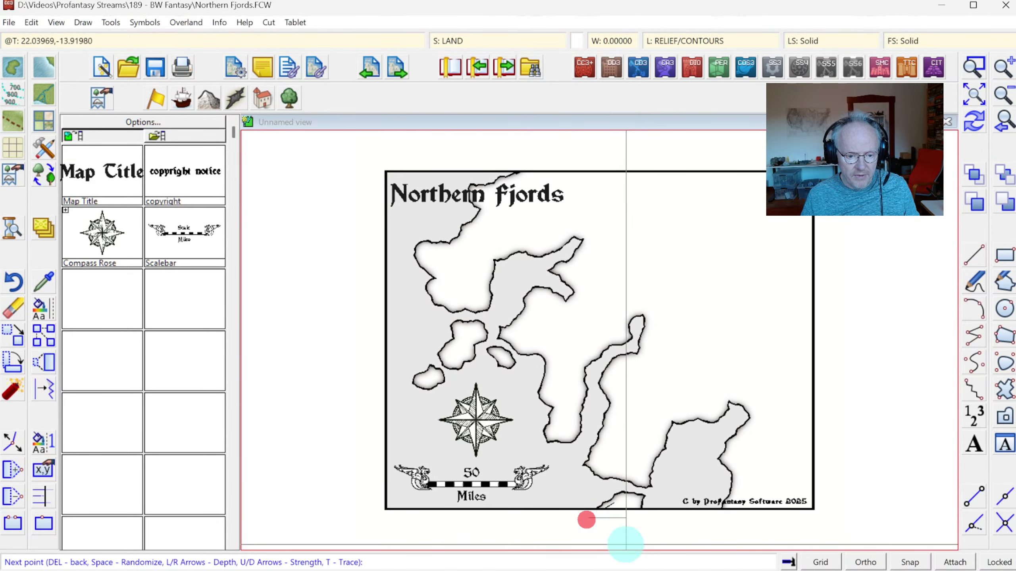
{"action": "right_click", "coordinate": [628, 526]}
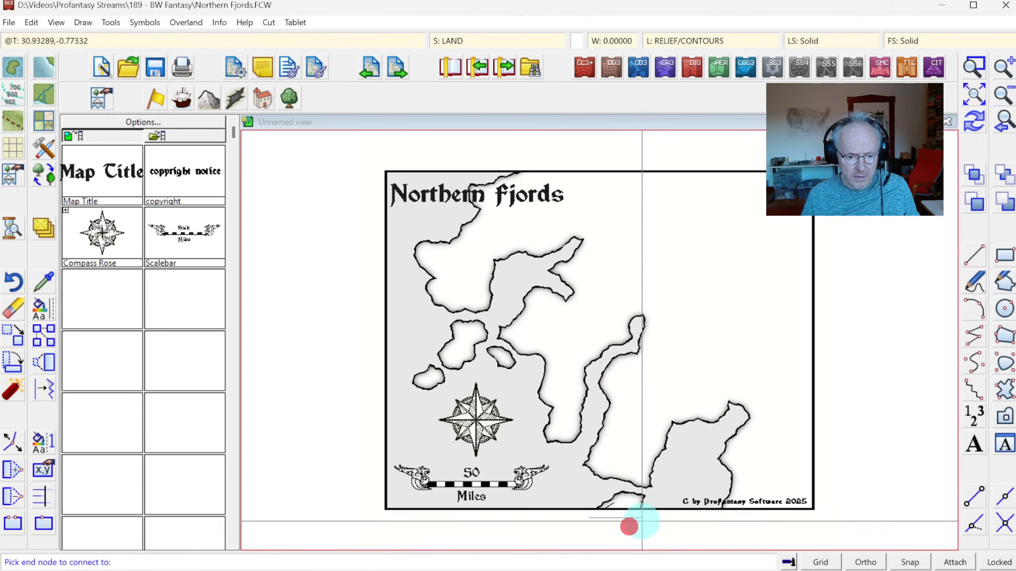
{"action": "left_click", "coordinate": [642, 522]}
{"action": "left_click", "coordinate": [974, 125]}
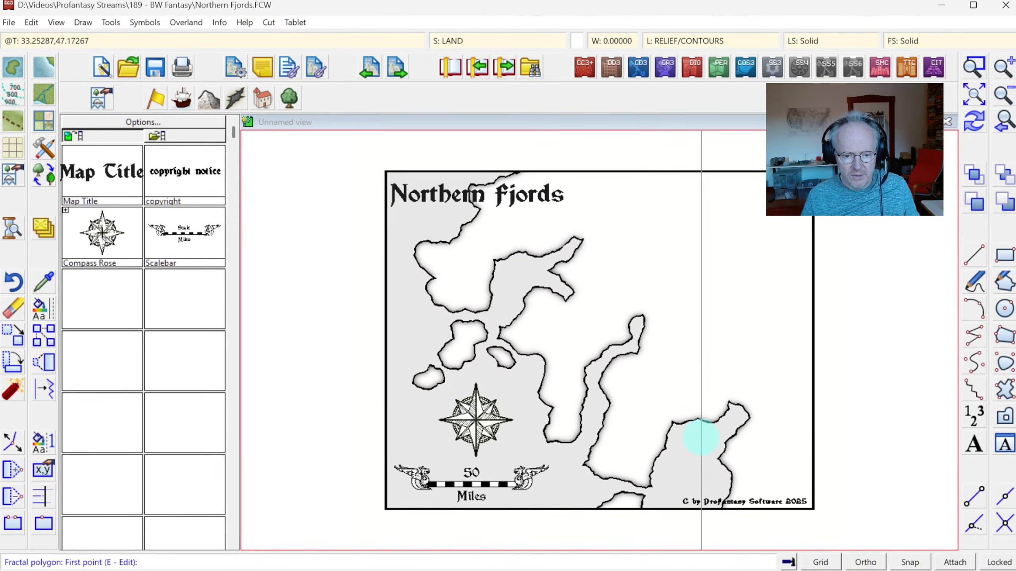
Draw two small fractal islands in the southeastern bay, one below the other
{"action": "left_click", "coordinate": [698, 440]}
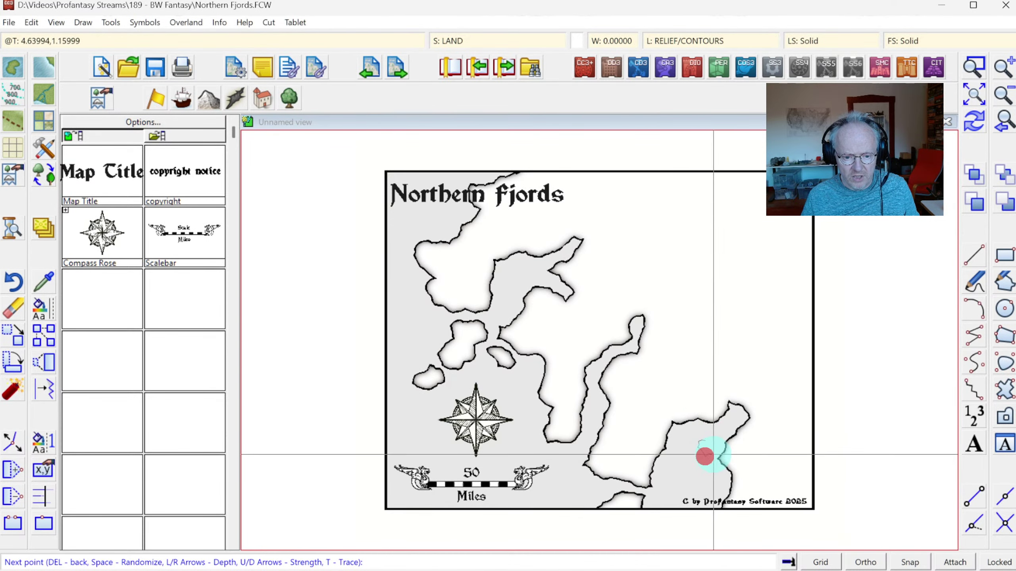
{"action": "right_click", "coordinate": [720, 442]}
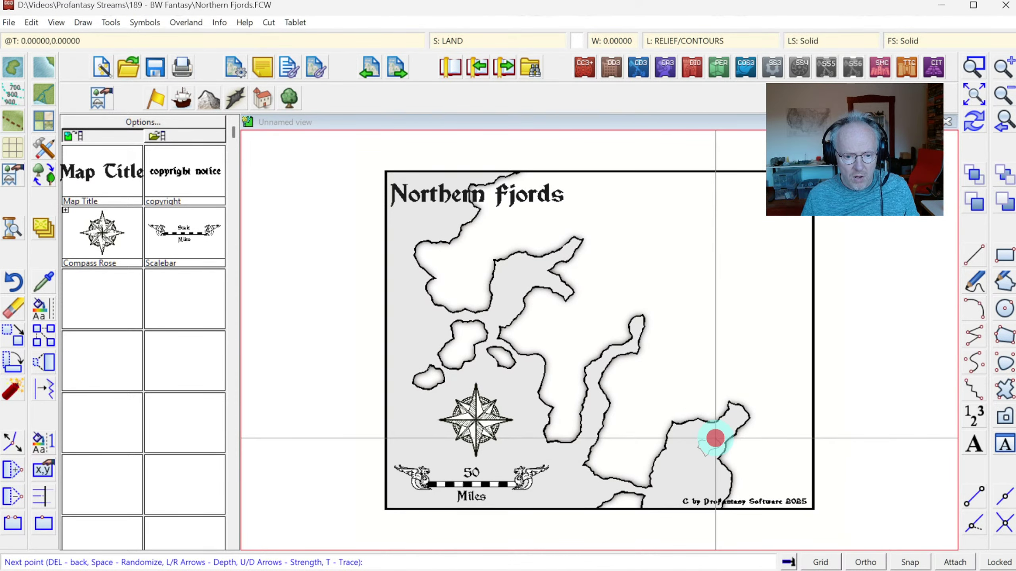
{"action": "left_click", "coordinate": [695, 469]}
{"action": "left_click", "coordinate": [687, 476]}
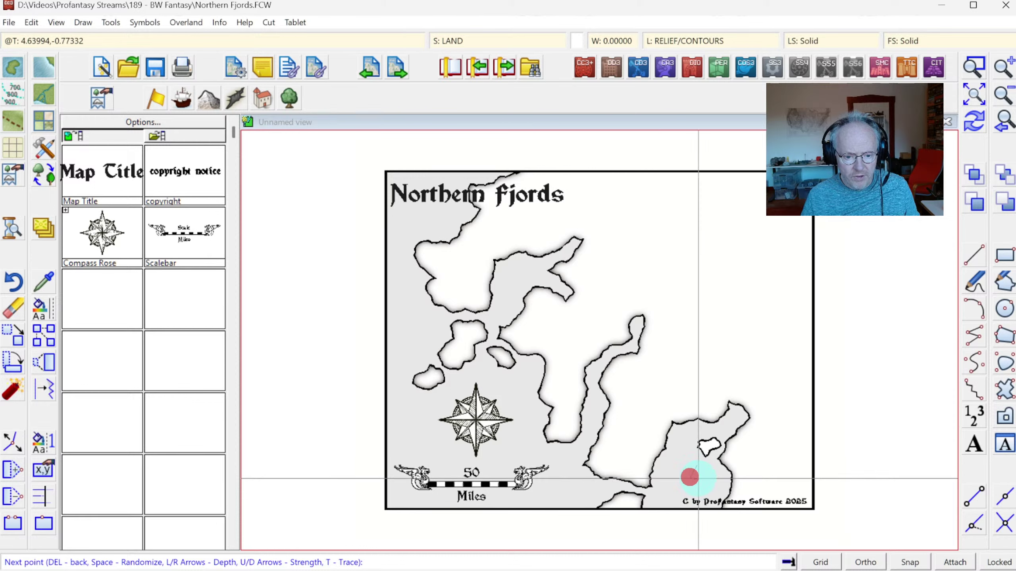
{"action": "left_click", "coordinate": [705, 470]}
{"action": "right_click", "coordinate": [705, 469]}
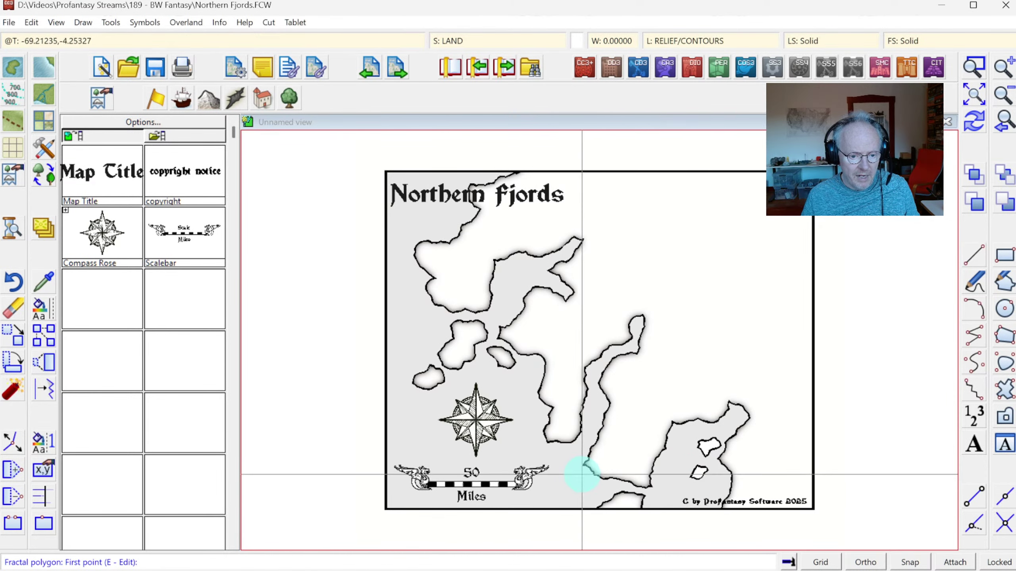
Add a small fractal island off the western tip of the southern peninsula, east of the scalebar
{"action": "left_click", "coordinate": [567, 482]}
{"action": "left_click", "coordinate": [581, 492]}
{"action": "left_click", "coordinate": [592, 482]}
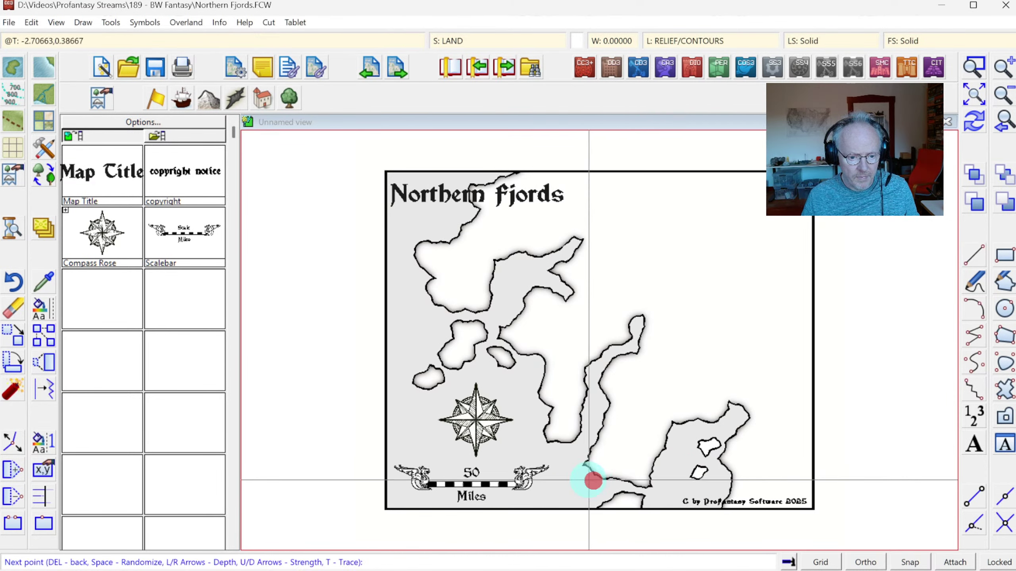
{"action": "left_click", "coordinate": [582, 475]}
{"action": "right_click", "coordinate": [582, 475]}
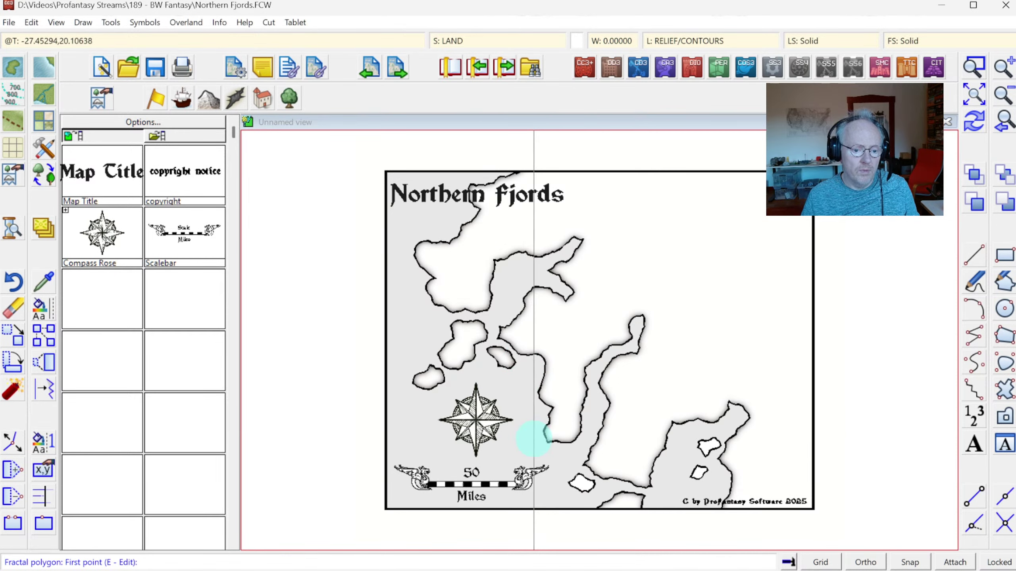
Add a small fractal island southeast of the compass rose, beside the tip of the middle peninsula
{"action": "left_click", "coordinate": [527, 432]}
{"action": "left_click", "coordinate": [532, 444]}
{"action": "left_click", "coordinate": [543, 439]}
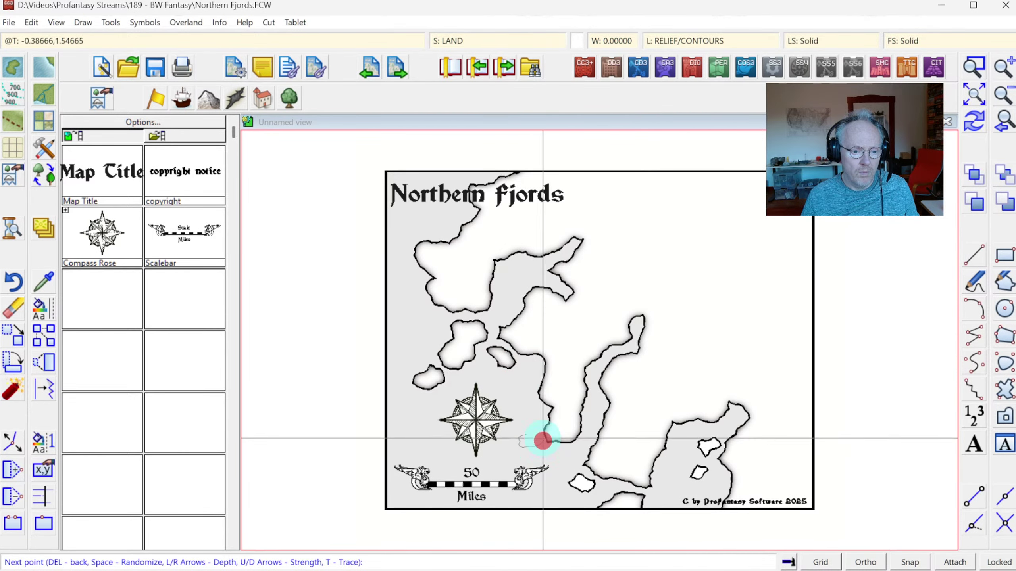
{"action": "right_click", "coordinate": [542, 440]}
Draw two fractal islands beneath the map title, one running over the west border and one just east of it
{"action": "left_click", "coordinate": [383, 216]}
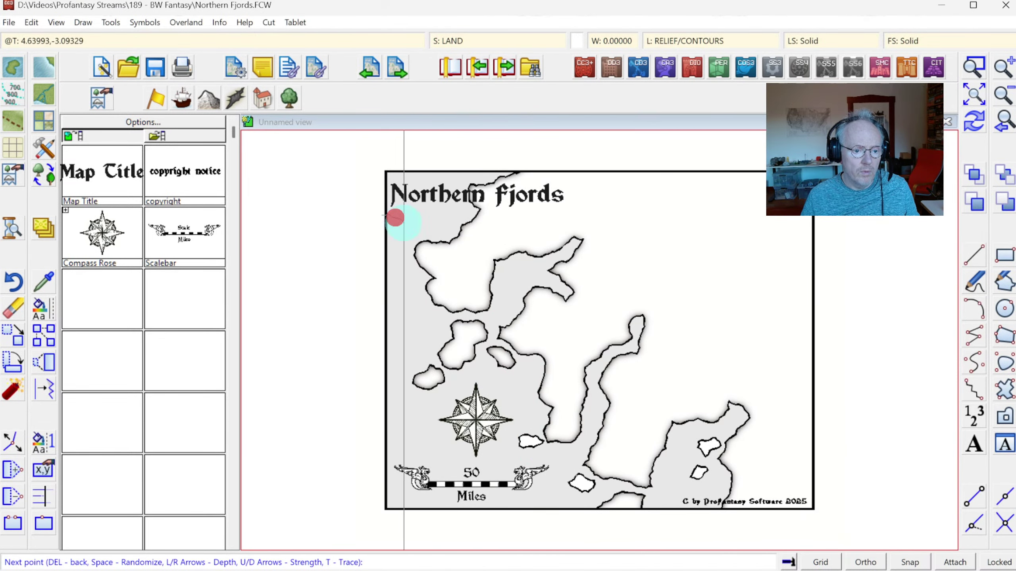
{"action": "left_click", "coordinate": [397, 232]}
{"action": "left_click", "coordinate": [365, 215]}
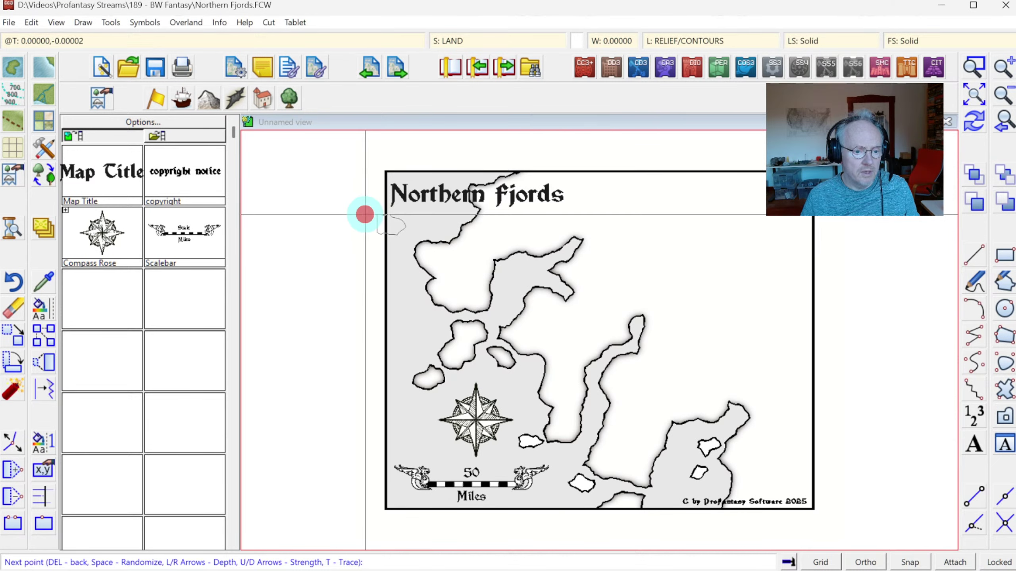
{"action": "right_click", "coordinate": [365, 215]}
{"action": "mouse_move", "coordinate": [418, 224]}
{"action": "left_mouse_down"}
{"action": "mouse_move", "coordinate": [446, 235]}
{"action": "mouse_move", "coordinate": [448, 222]}
{"action": "mouse_move", "coordinate": [430, 220]}
{"action": "left_mouse_up"}
{"action": "right_click", "coordinate": [540, 340]}
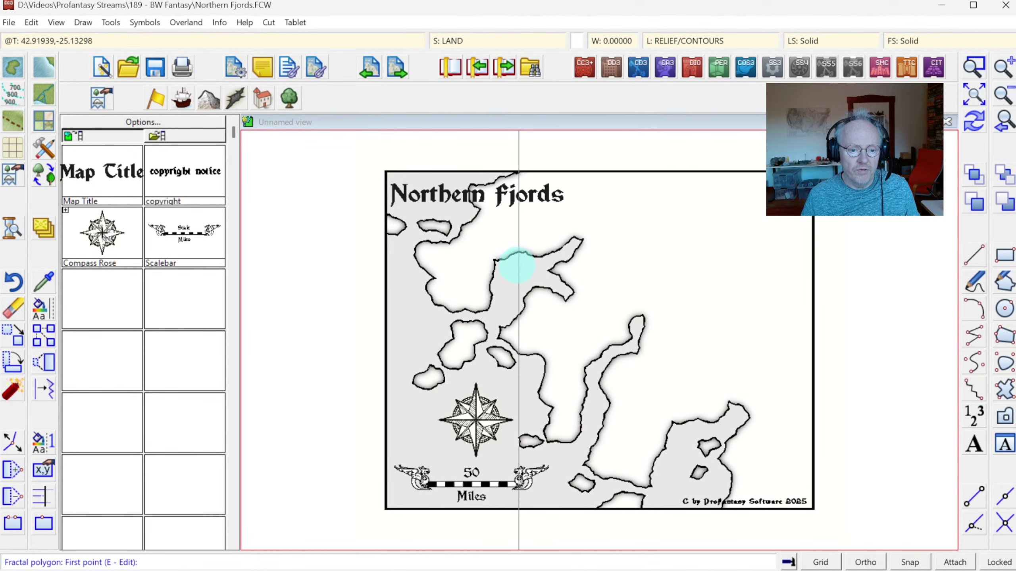
Draw an elongated fractal island in the northern fjord and a smaller one just south of it
{"action": "left_click", "coordinate": [515, 263]}
{"action": "left_click", "coordinate": [503, 268]}
{"action": "left_click", "coordinate": [502, 280]}
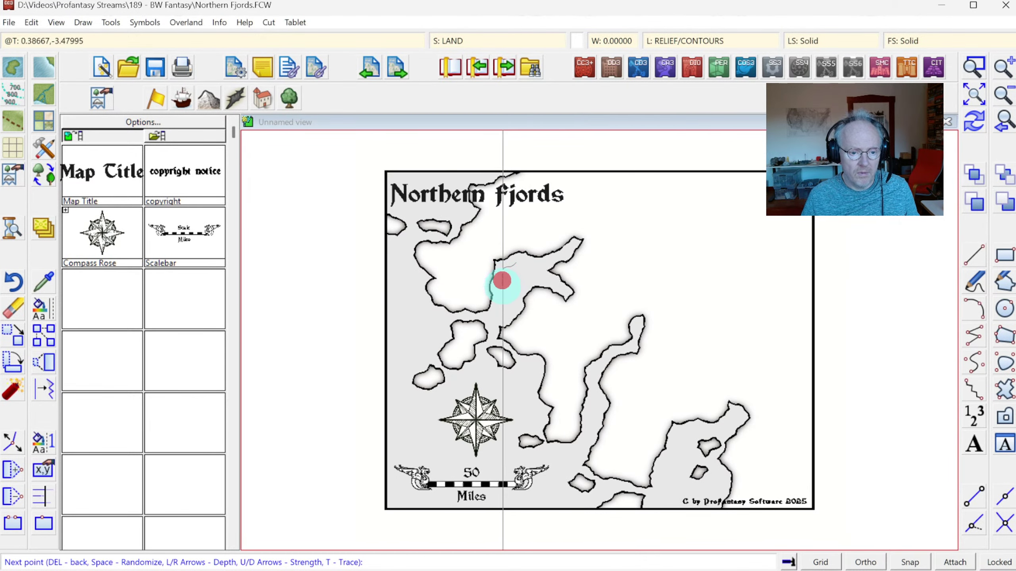
{"action": "left_click", "coordinate": [512, 290]}
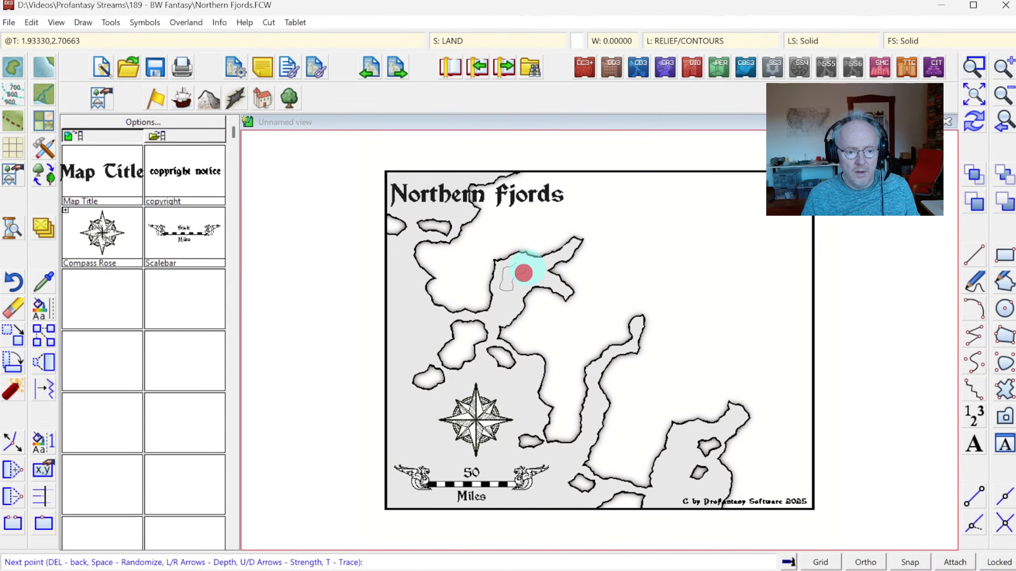
{"action": "left_click", "coordinate": [527, 266]}
{"action": "right_click", "coordinate": [520, 260]}
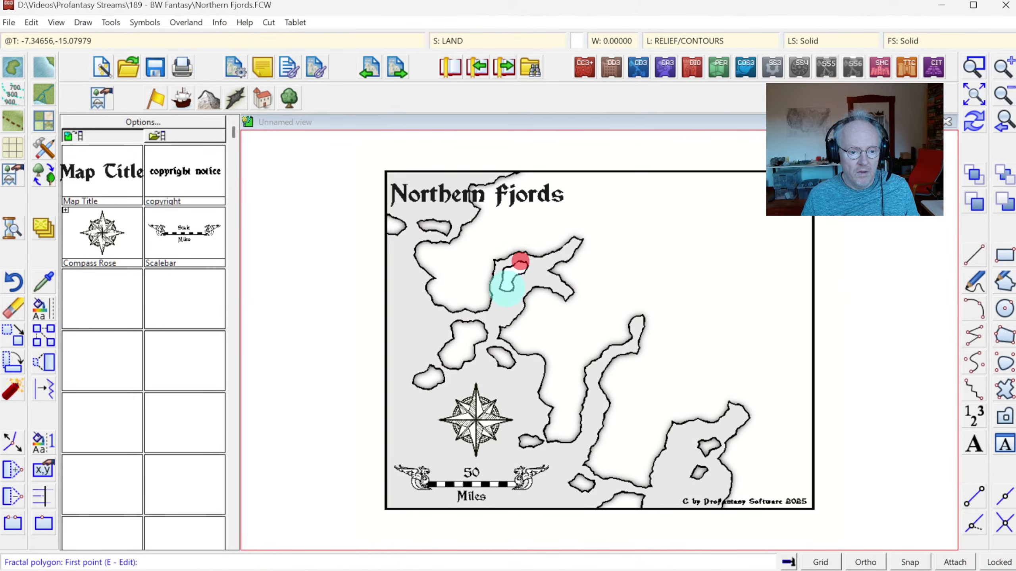
{"action": "left_click", "coordinate": [501, 295]}
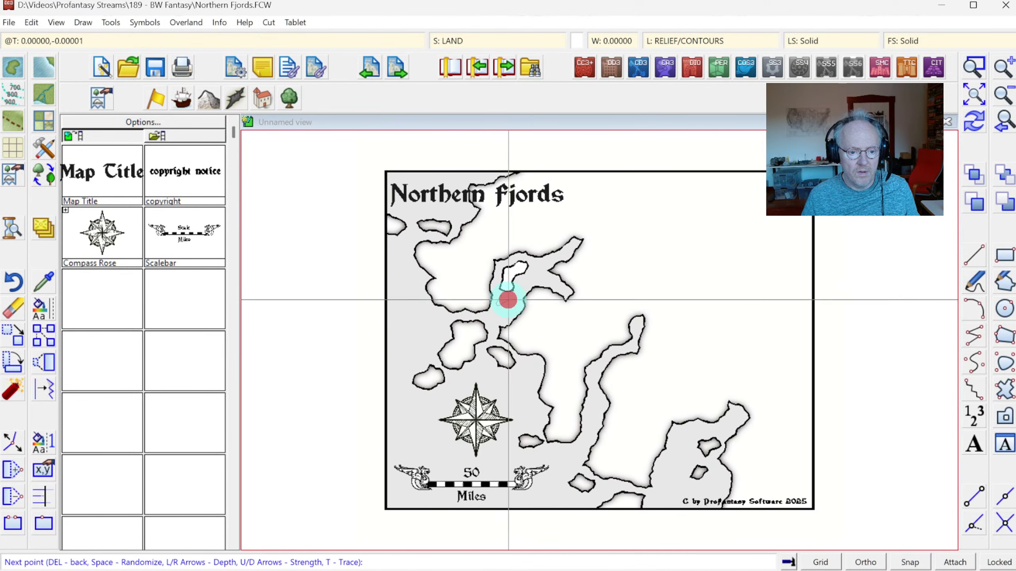
{"action": "right_click", "coordinate": [509, 298]}
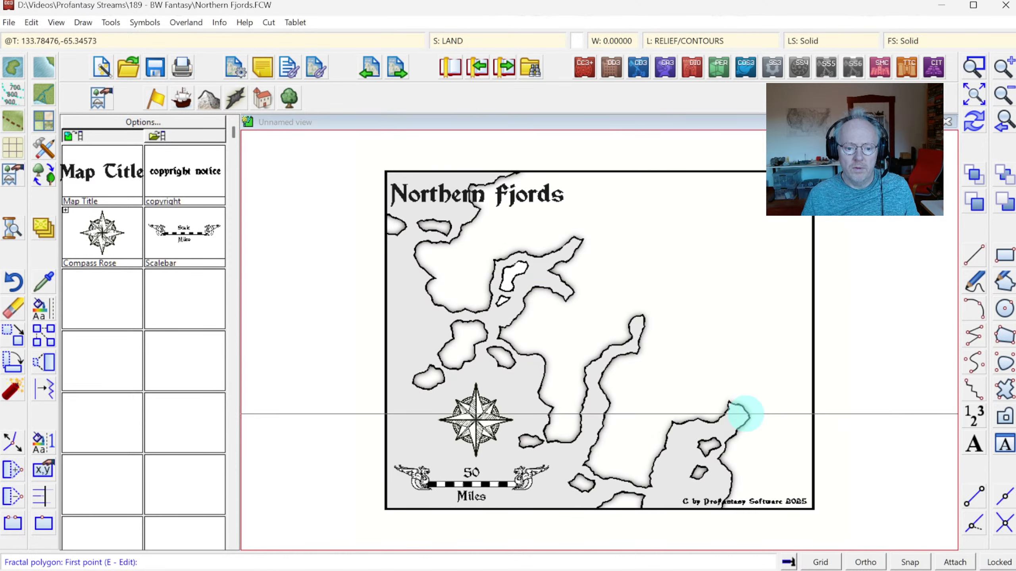
Add a tiny fractal island in the narrow middle fjord
{"action": "left_click", "coordinate": [593, 397]}
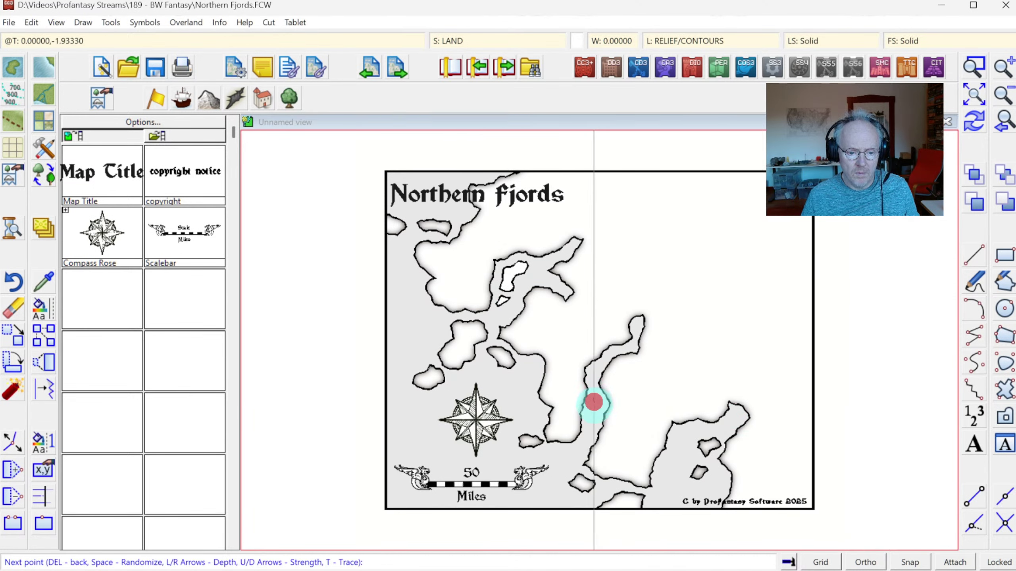
{"action": "left_click", "coordinate": [601, 401]}
{"action": "left_click", "coordinate": [601, 397]}
{"action": "right_click", "coordinate": [601, 397]}
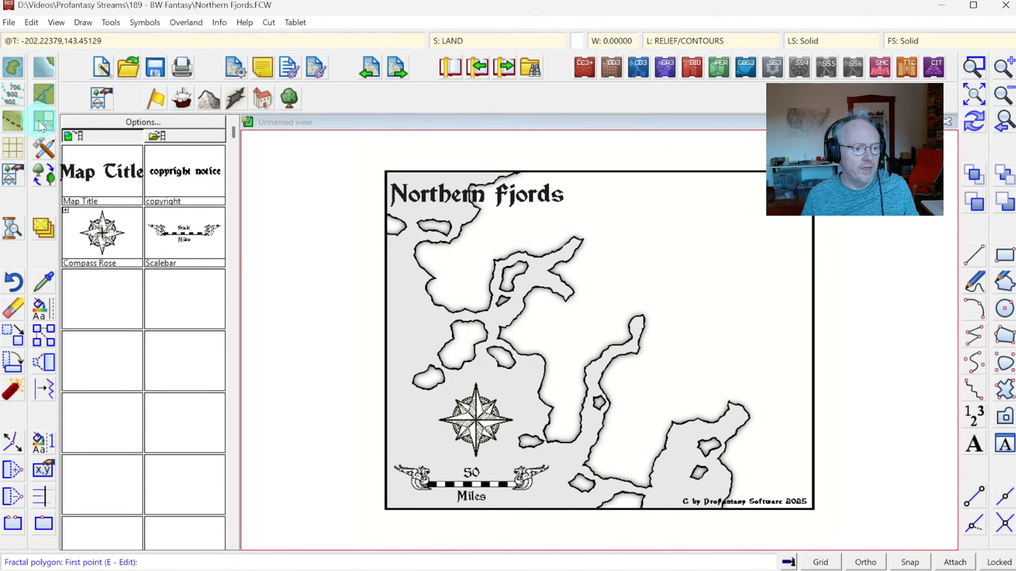
Review the available river drawing tools in the Annual BW Fantasy style
{"action": "left_click", "coordinate": [45, 103]}
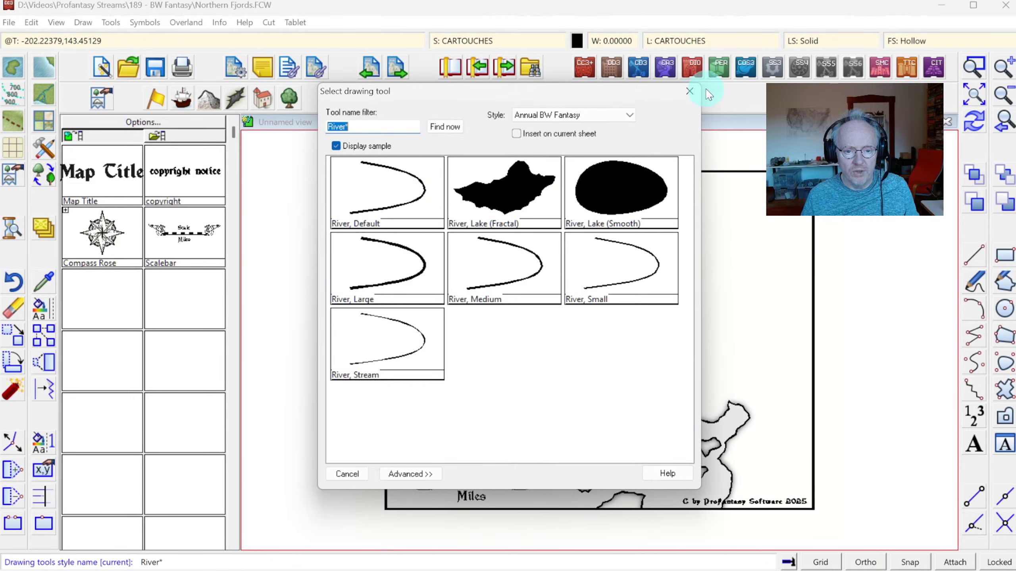
{"action": "left_click", "coordinate": [690, 92]}
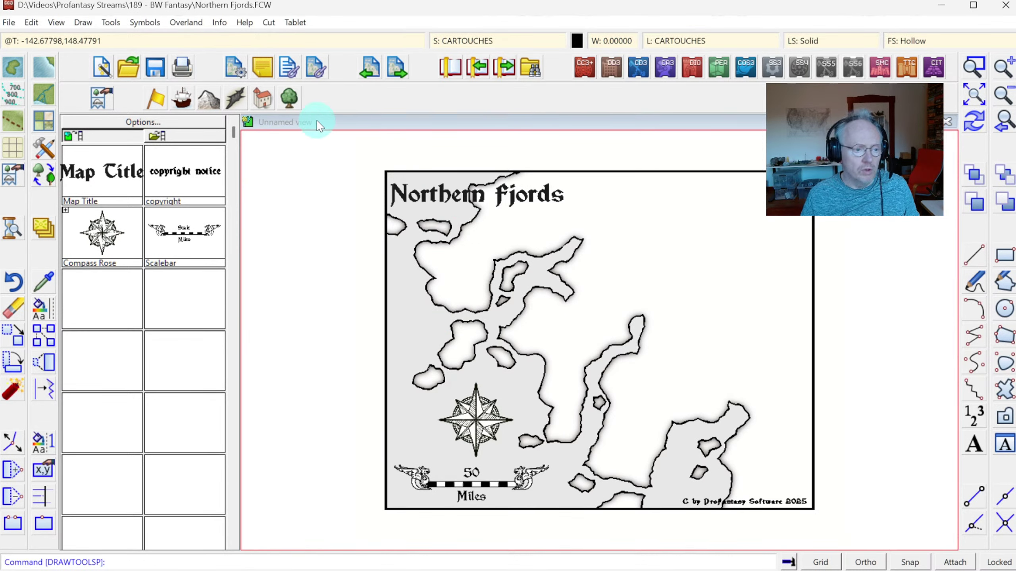
Create a new custom drawing tool named "Sea, Default" from Land, Default in the Annual BW Fantasy style
{"action": "left_click", "coordinate": [49, 70]}
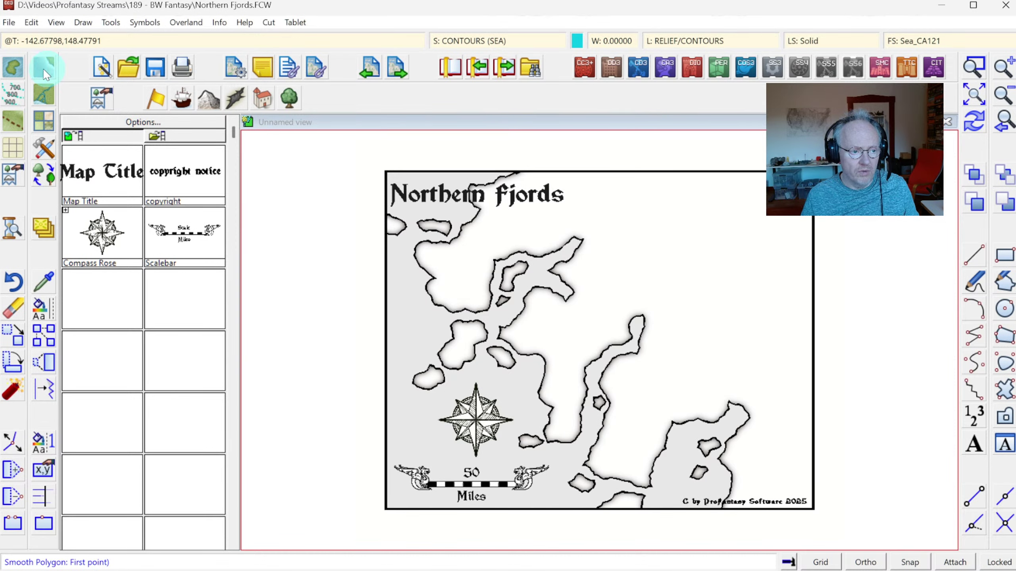
{"action": "left_click", "coordinate": [45, 152]}
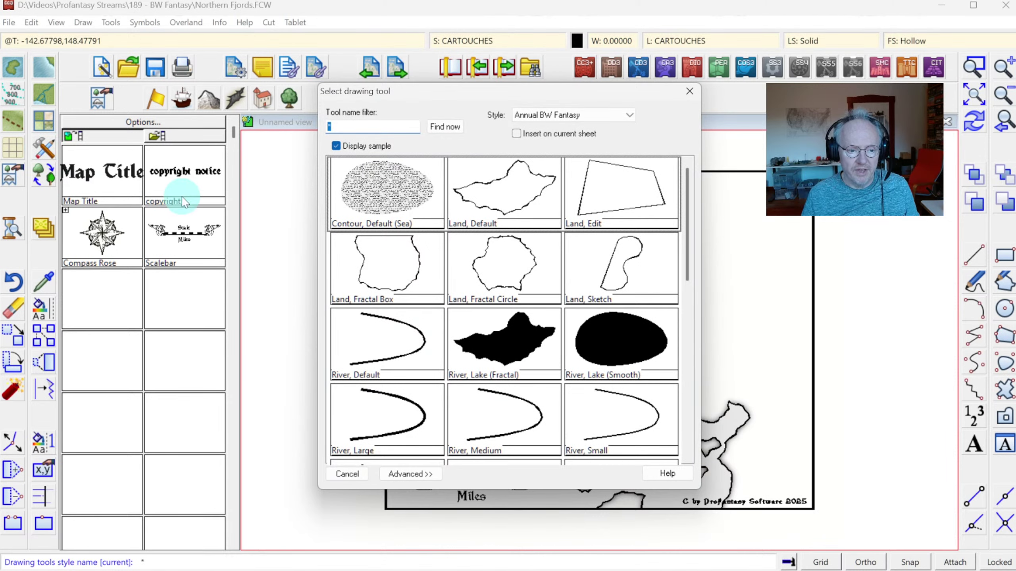
{"action": "left_click_drag", "start_coordinate": [685, 182], "coordinate": [673, 164]}
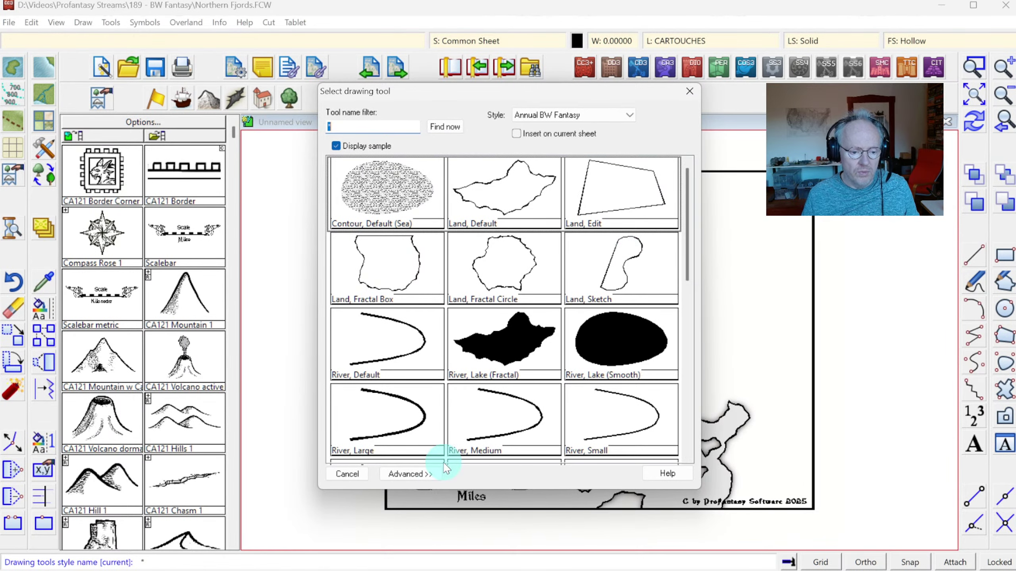
{"action": "left_click", "coordinate": [410, 474]}
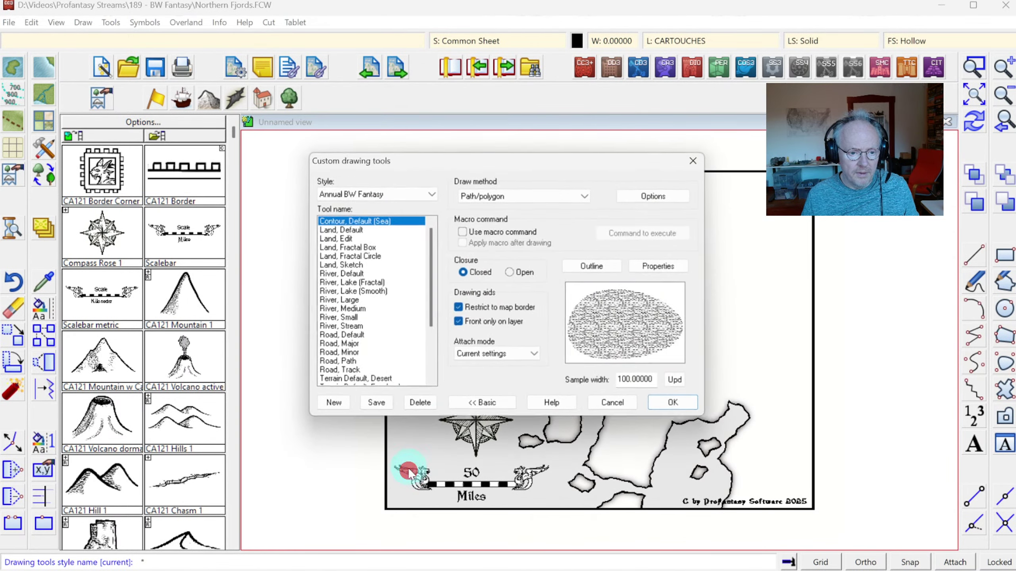
{"action": "left_click", "coordinate": [346, 231]}
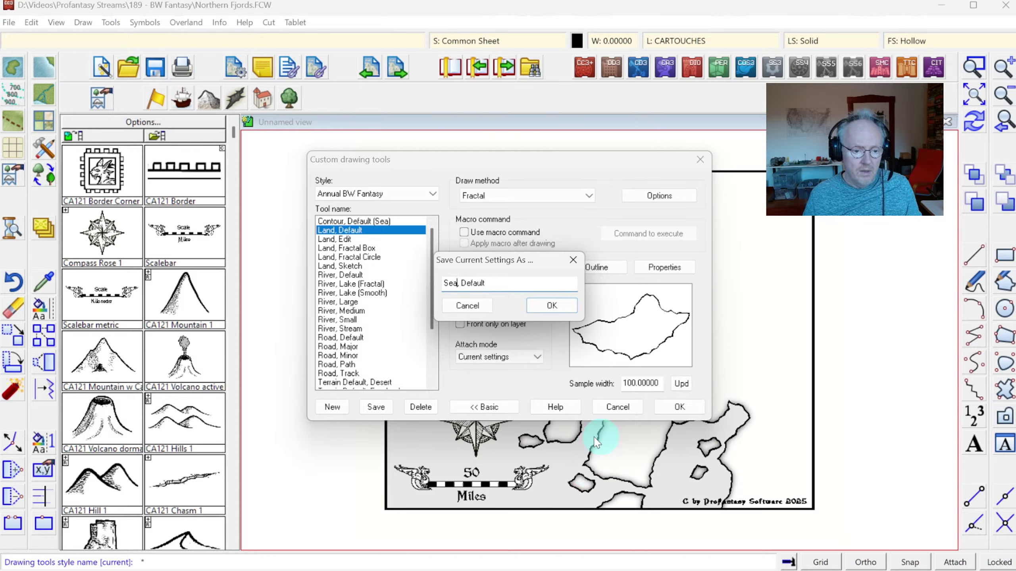
{"action": "left_click", "coordinate": [558, 304]}
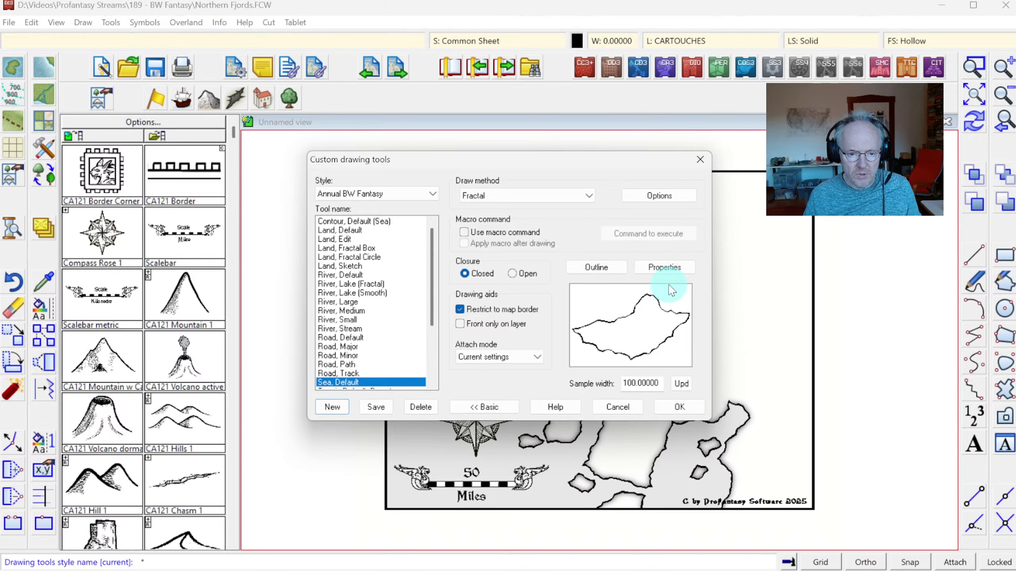
Set the Sea, Default tool's color to magenta, color 6, and activate the tool for drawing
{"action": "left_click", "coordinate": [647, 267]}
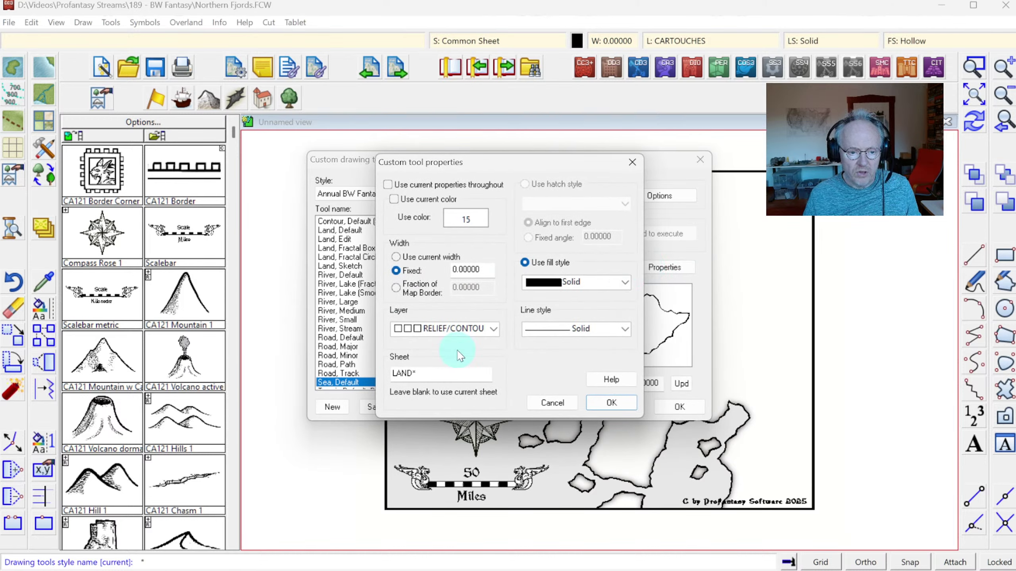
{"action": "left_click", "coordinate": [464, 217]}
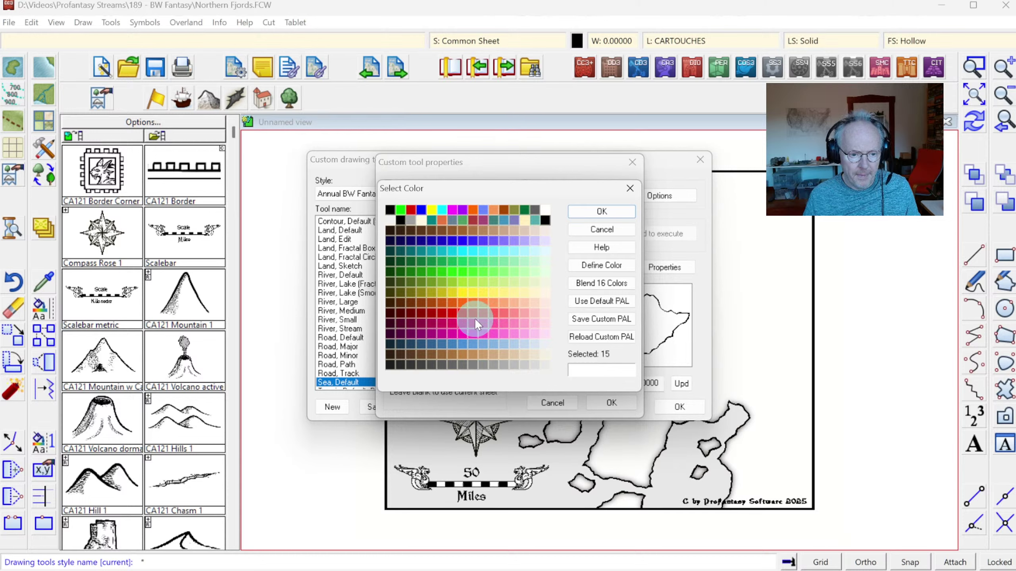
{"action": "left_click", "coordinate": [451, 206]}
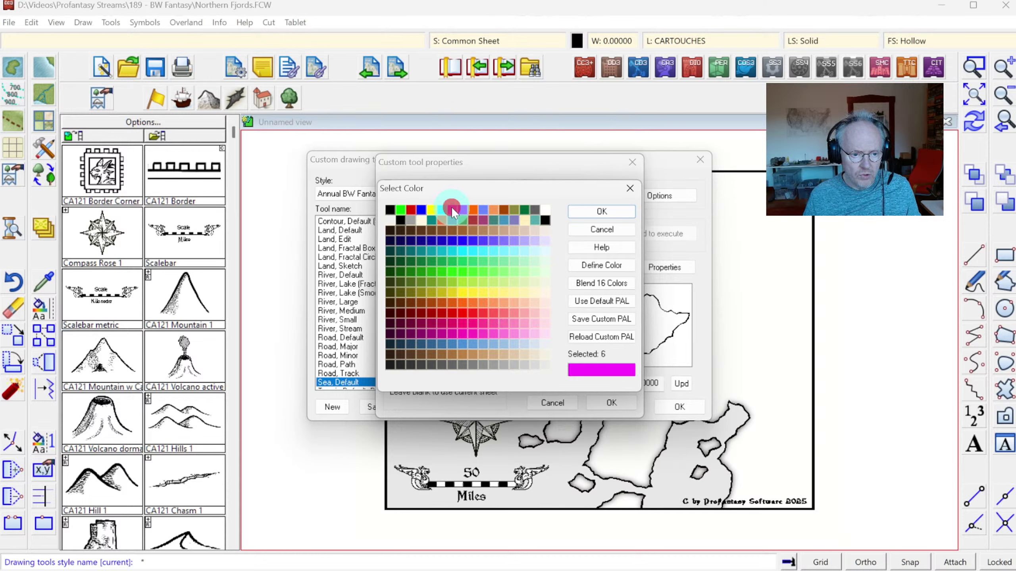
{"action": "left_click", "coordinate": [600, 211]}
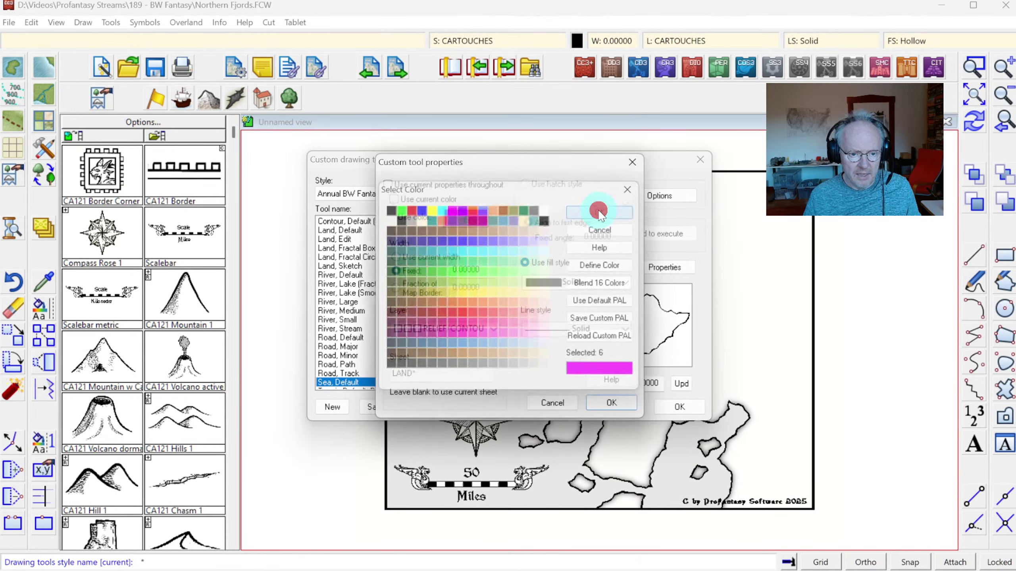
{"action": "left_click", "coordinate": [623, 400]}
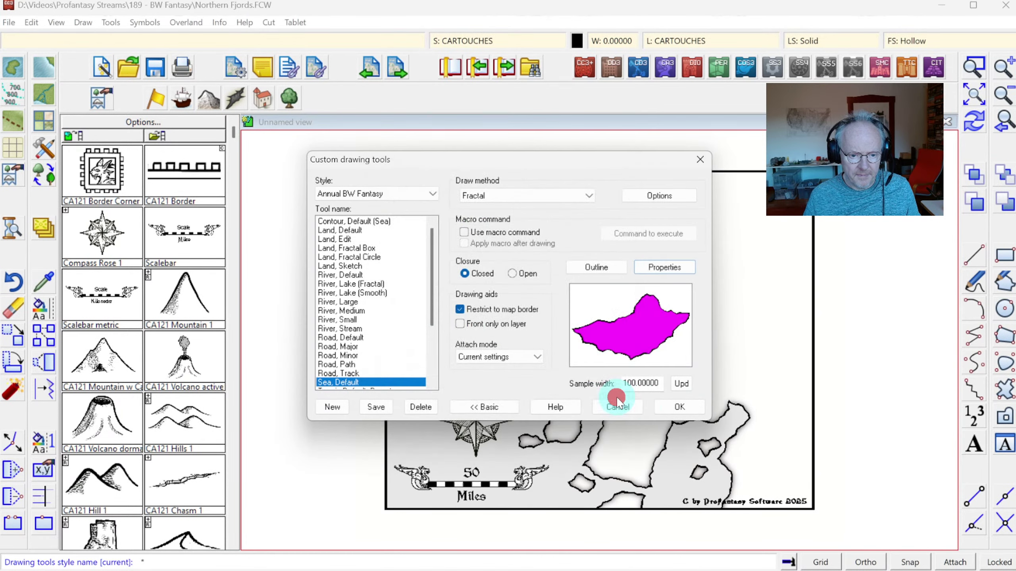
{"action": "left_click", "coordinate": [668, 407]}
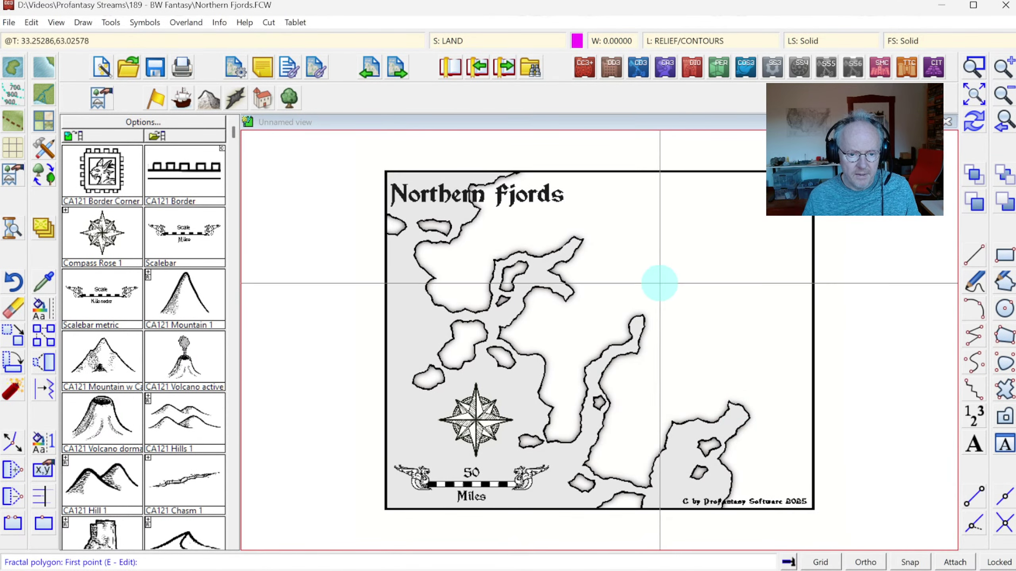
Draw a long, narrow fractal sea area running northeast from just above the middle fjord's tip
{"action": "left_click", "coordinate": [682, 228]}
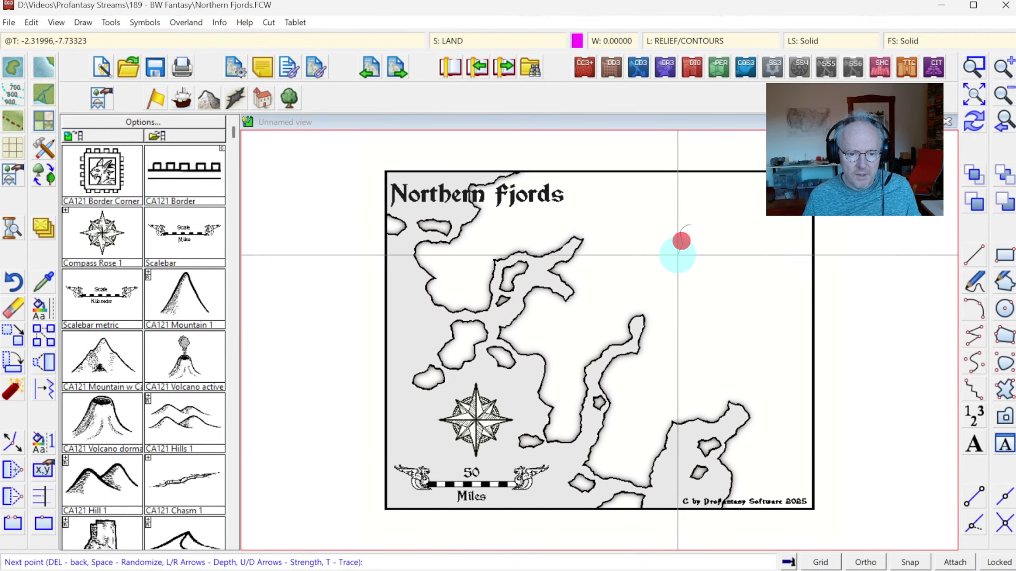
{"action": "left_click", "coordinate": [649, 301]}
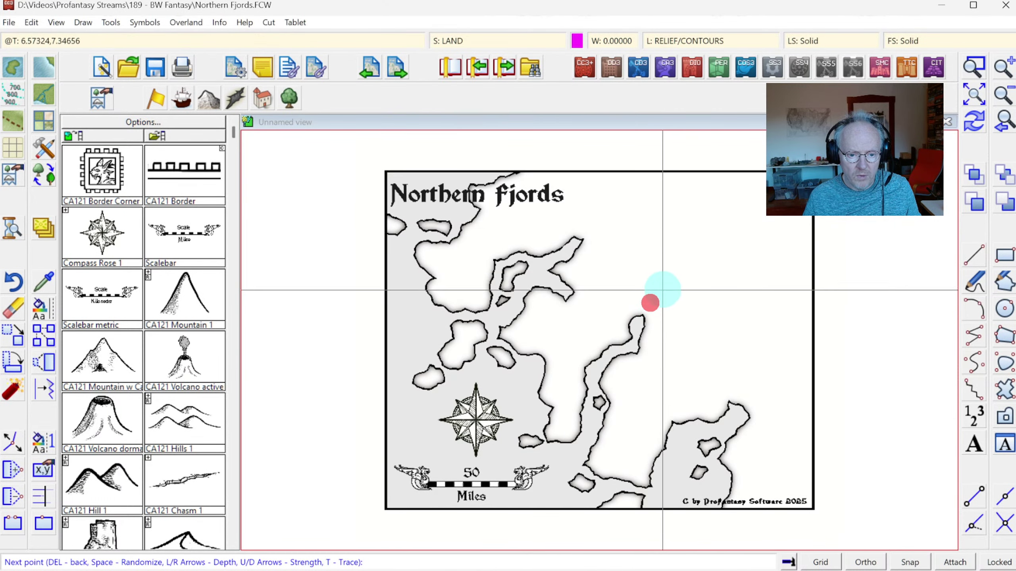
{"action": "left_click", "coordinate": [667, 285]}
{"action": "left_click", "coordinate": [683, 258]}
{"action": "left_click", "coordinate": [692, 244]}
{"action": "left_click", "coordinate": [692, 230]}
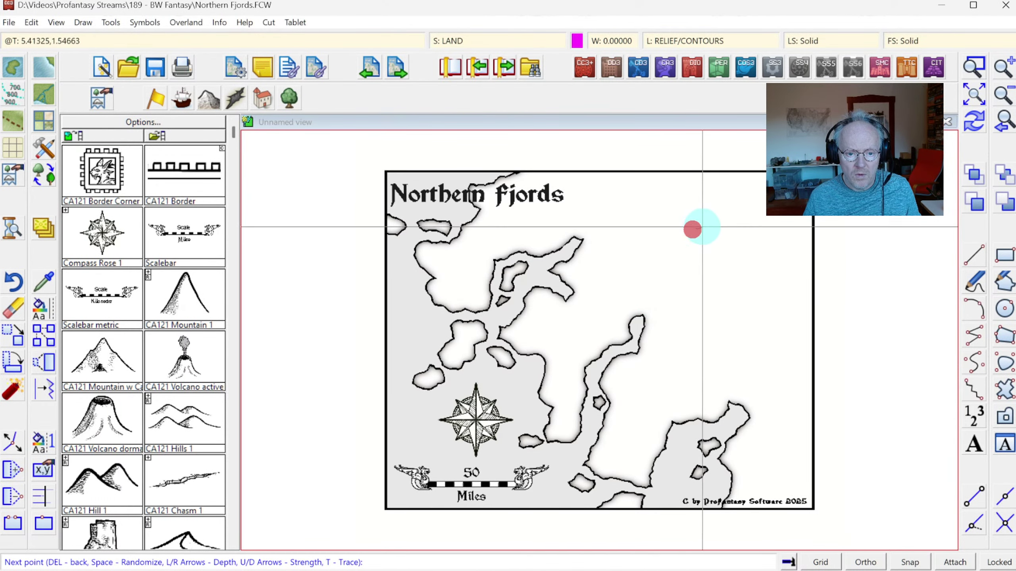
{"action": "left_click", "coordinate": [712, 217]}
{"action": "left_click", "coordinate": [693, 211]}
{"action": "right_click", "coordinate": [688, 217]}
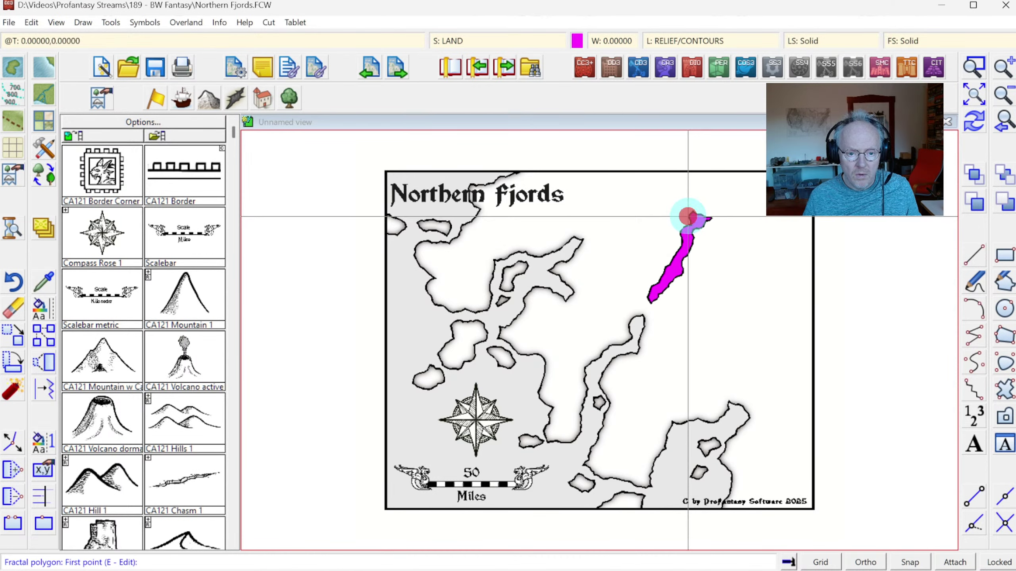
Draw a small elongated fractal sea area just northeast of the northern fjord's tip
{"action": "left_click", "coordinate": [603, 206]}
{"action": "left_click", "coordinate": [589, 216]}
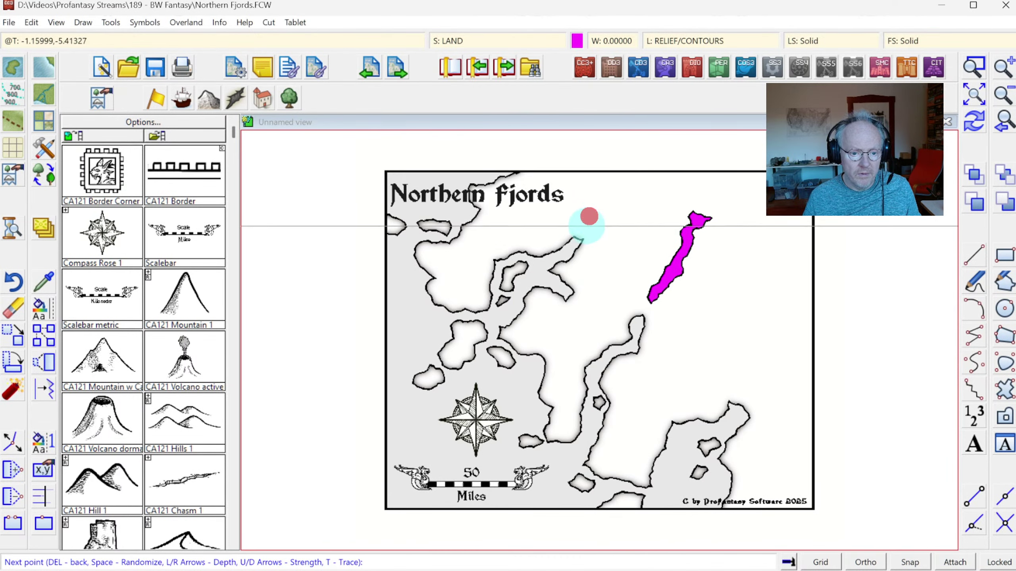
{"action": "left_click", "coordinate": [593, 229]}
{"action": "left_click", "coordinate": [618, 211]}
{"action": "left_click", "coordinate": [613, 200]}
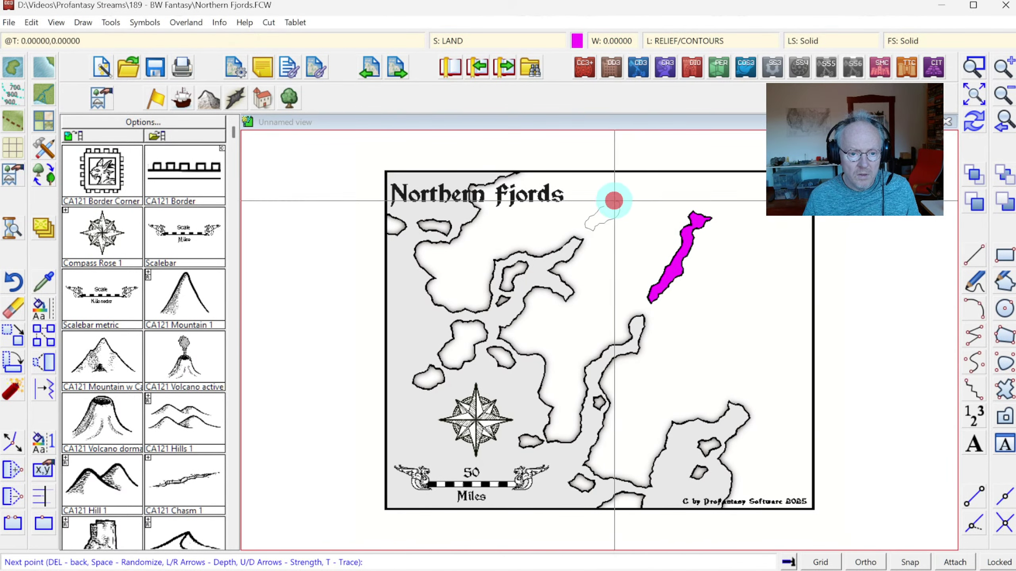
{"action": "right_click", "coordinate": [624, 161]}
Draw a small sea area crossing the north map border and a tiny one just northeast of the long inland sea area
{"action": "left_click", "coordinate": [625, 161]}
{"action": "left_click", "coordinate": [620, 190]}
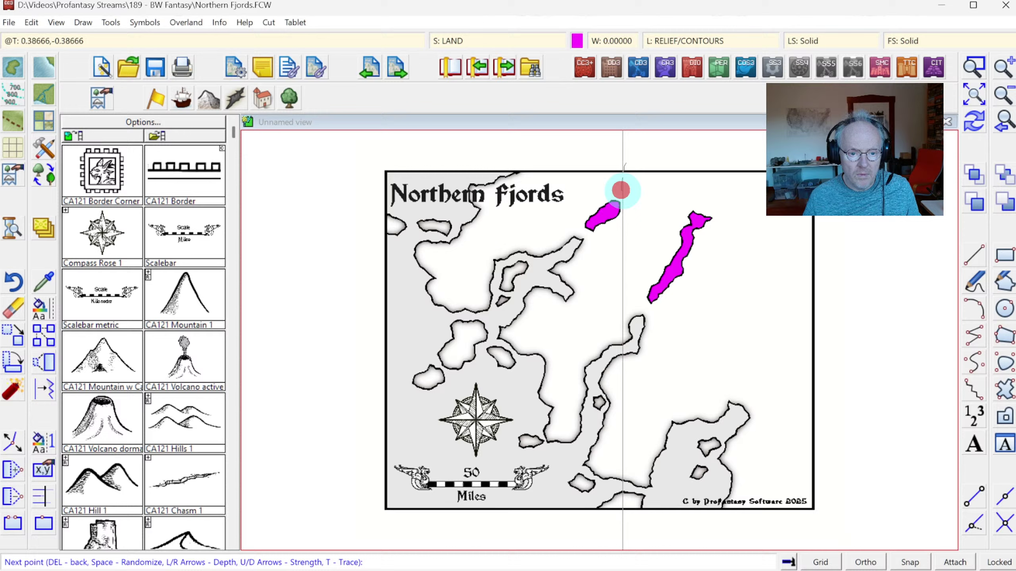
{"action": "left_click", "coordinate": [641, 173]}
{"action": "right_click", "coordinate": [644, 166]}
{"action": "left_click", "coordinate": [719, 191]}
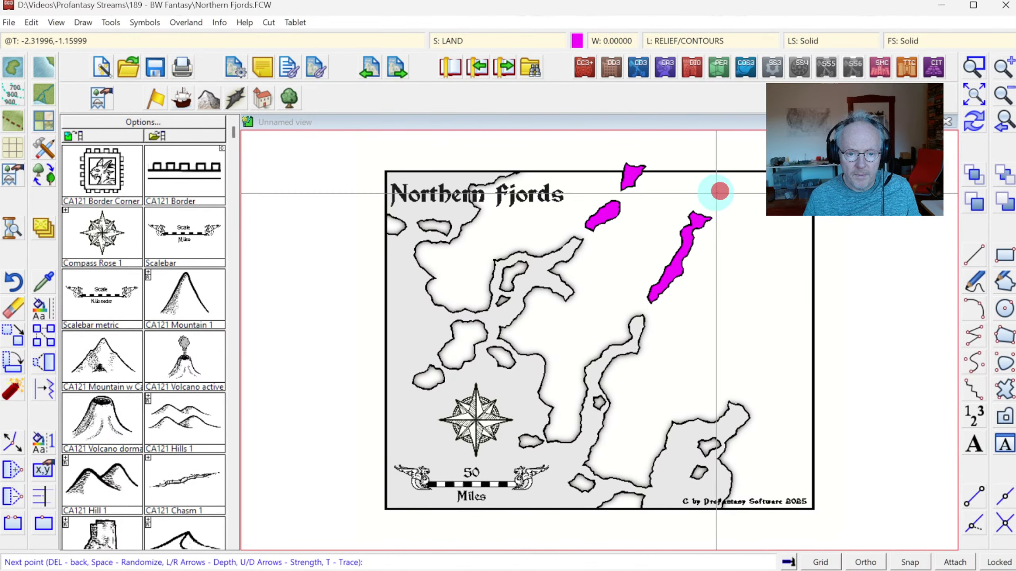
{"action": "right_click", "coordinate": [727, 191]}
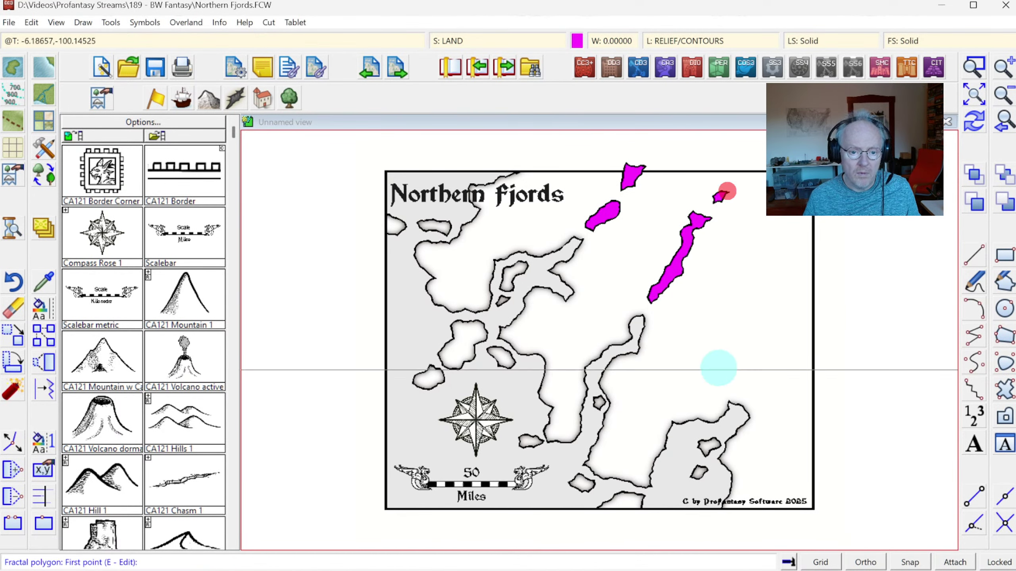
Draw a curved fractal sea area just north of the southeastern fjord's tip and finish drawing
{"action": "left_click", "coordinate": [740, 330]}
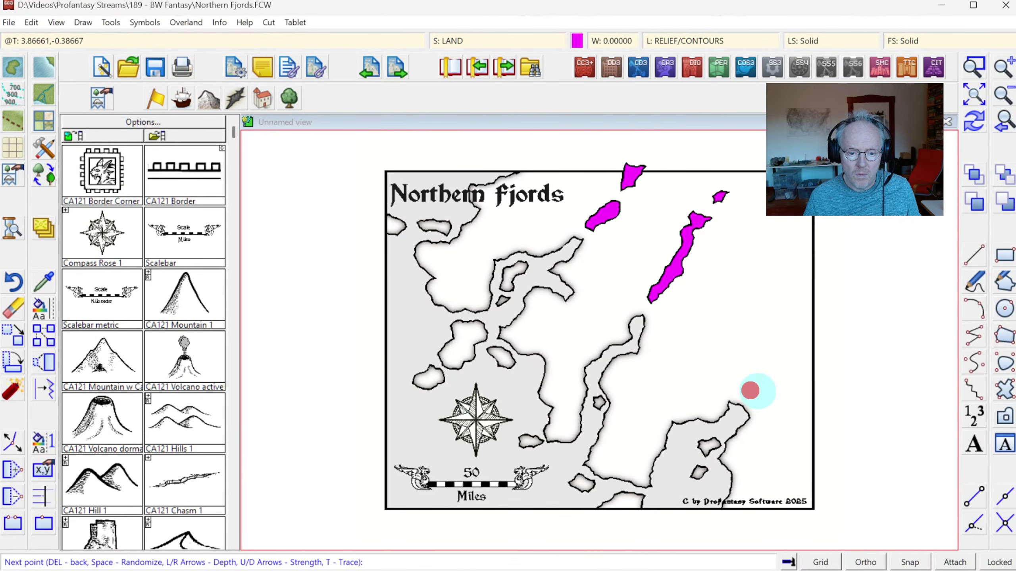
{"action": "left_click", "coordinate": [751, 390]}
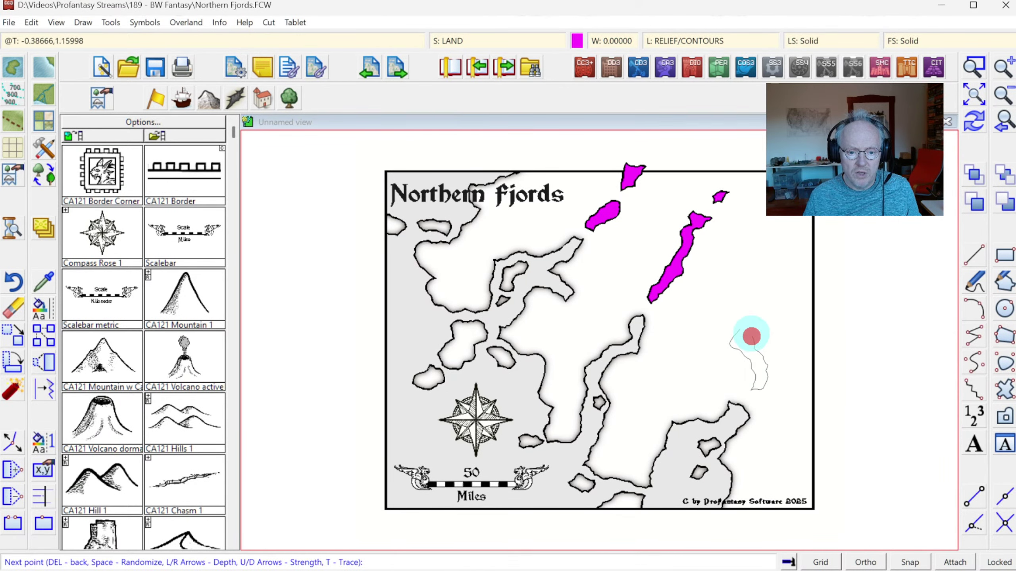
{"action": "right_click", "coordinate": [745, 331]}
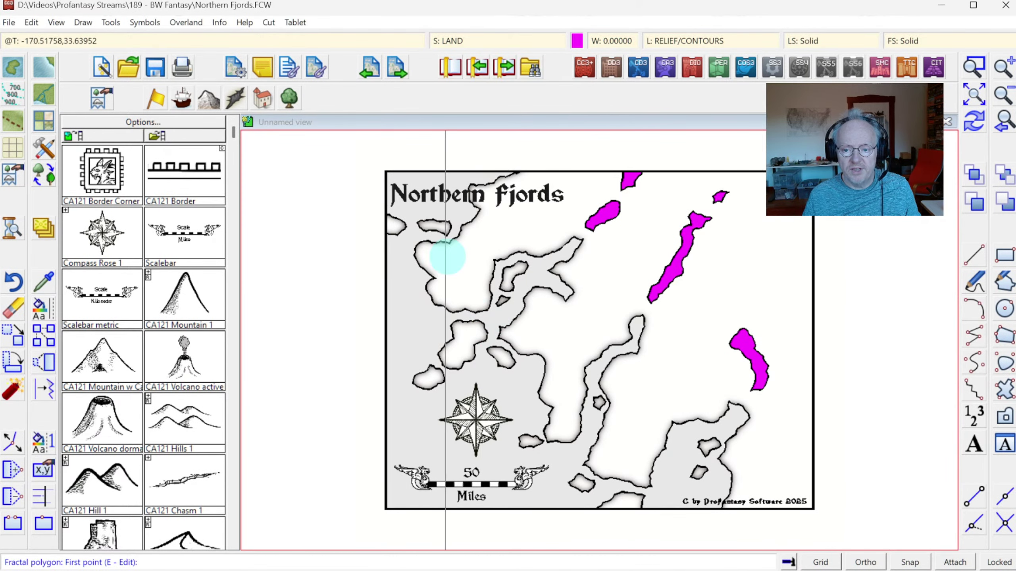
{"action": "right_click", "coordinate": [595, 285]}
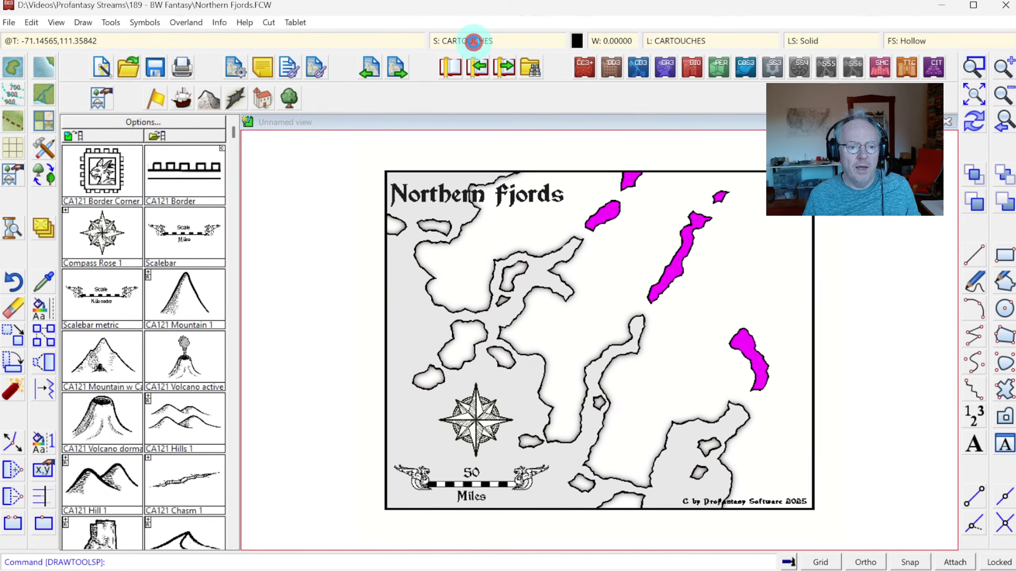
Add a Color Key effect with knock-out color 255, 0, 255 to the LAND sheet and move it above Glow
{"action": "left_click", "coordinate": [473, 41]}
{"action": "left_click", "coordinate": [429, 203]}
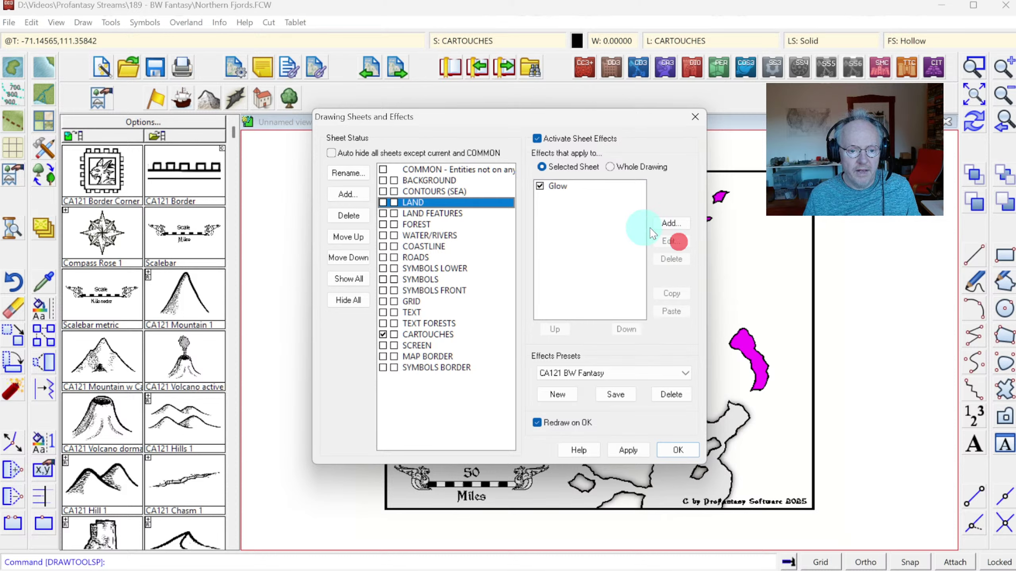
{"action": "left_click", "coordinate": [671, 223]}
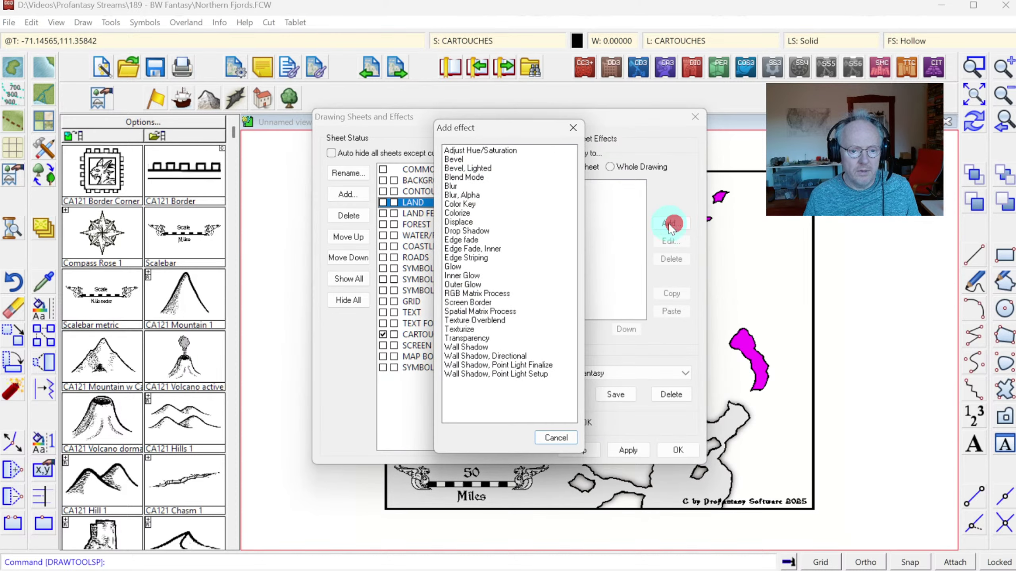
{"action": "double_click", "coordinate": [458, 202]}
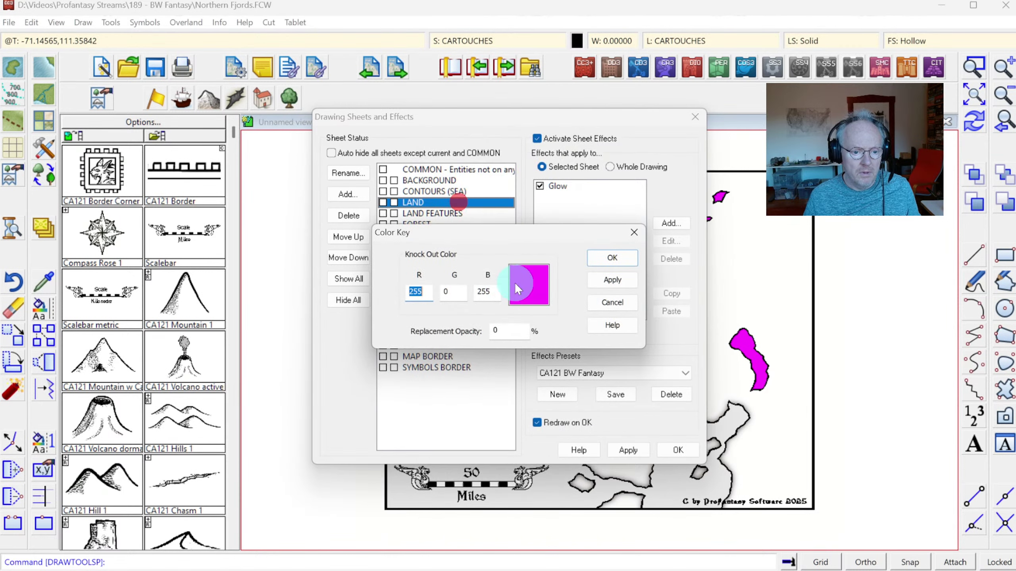
{"action": "left_click", "coordinate": [611, 258]}
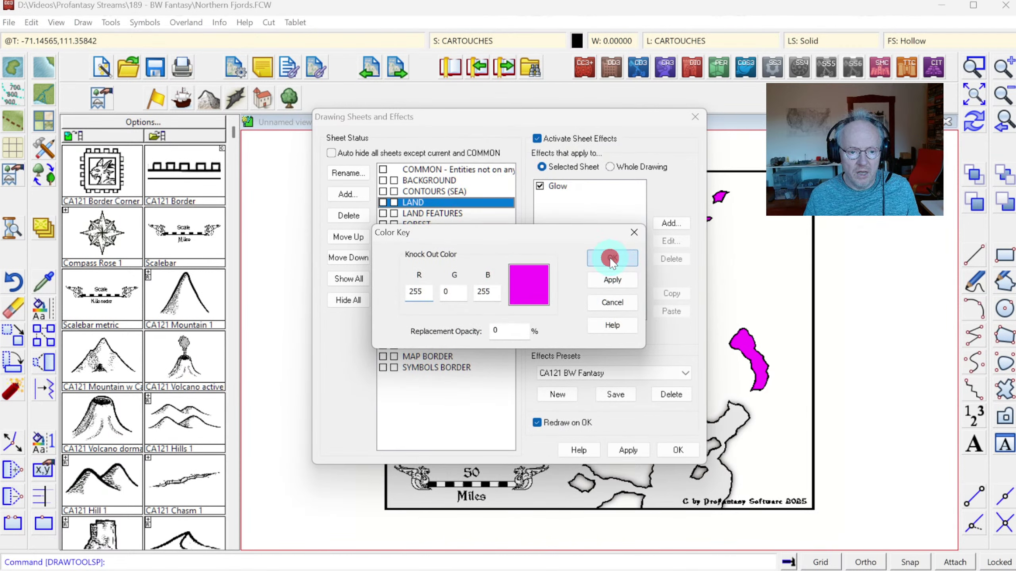
{"action": "left_click", "coordinate": [563, 198]}
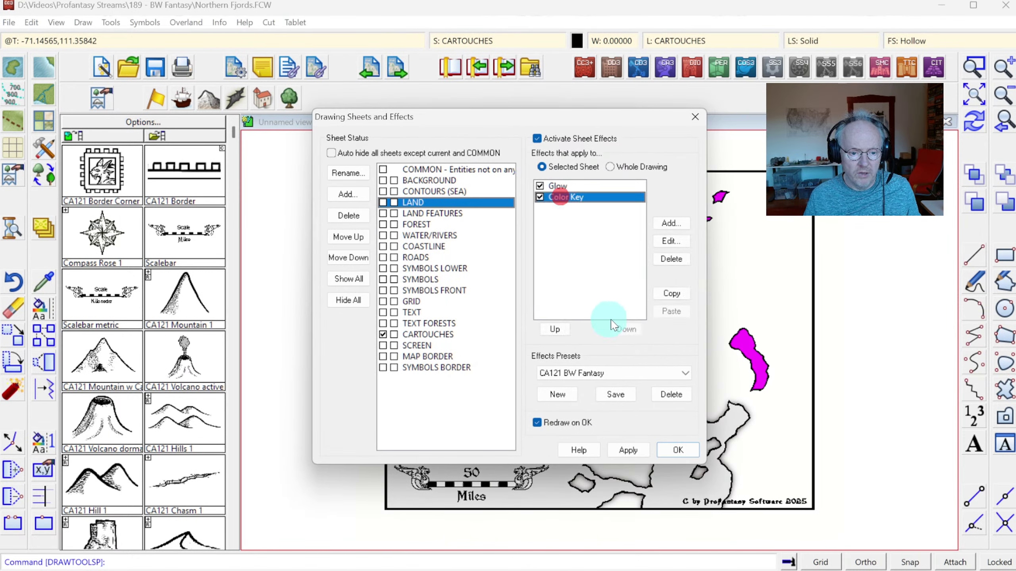
{"action": "left_click", "coordinate": [554, 329]}
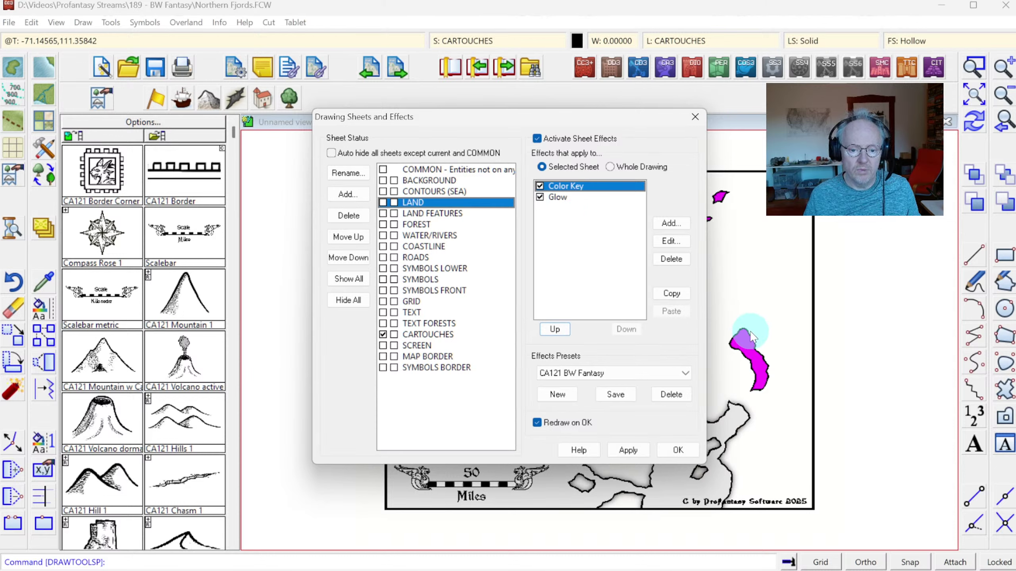
{"action": "left_click", "coordinate": [678, 450]}
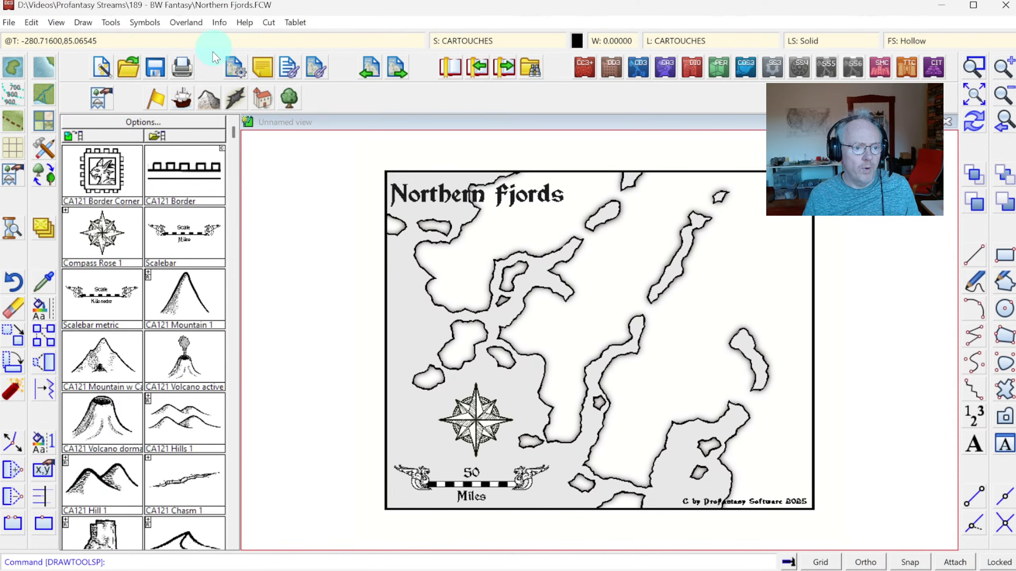
List the entity properties of the Northern Fjords map title
{"action": "left_click", "coordinate": [221, 23]}
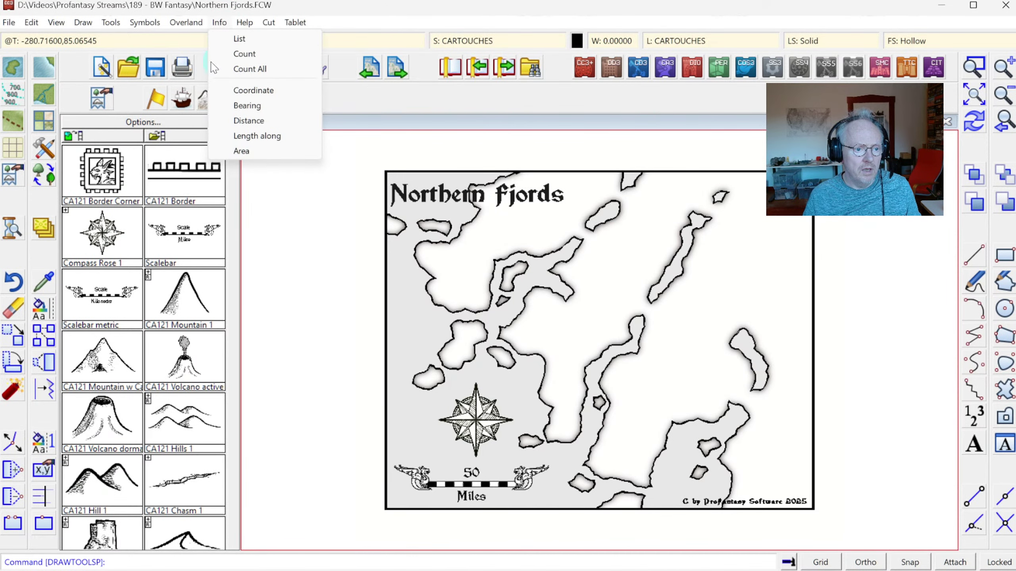
{"action": "left_click", "coordinate": [238, 39]}
{"action": "left_click", "coordinate": [586, 204]}
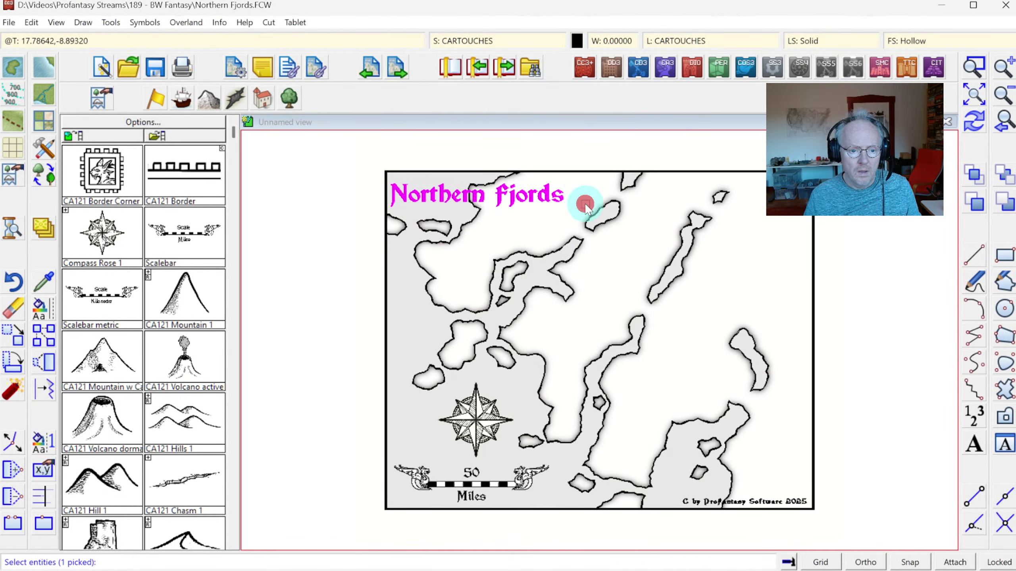
{"action": "right_click", "coordinate": [585, 203]}
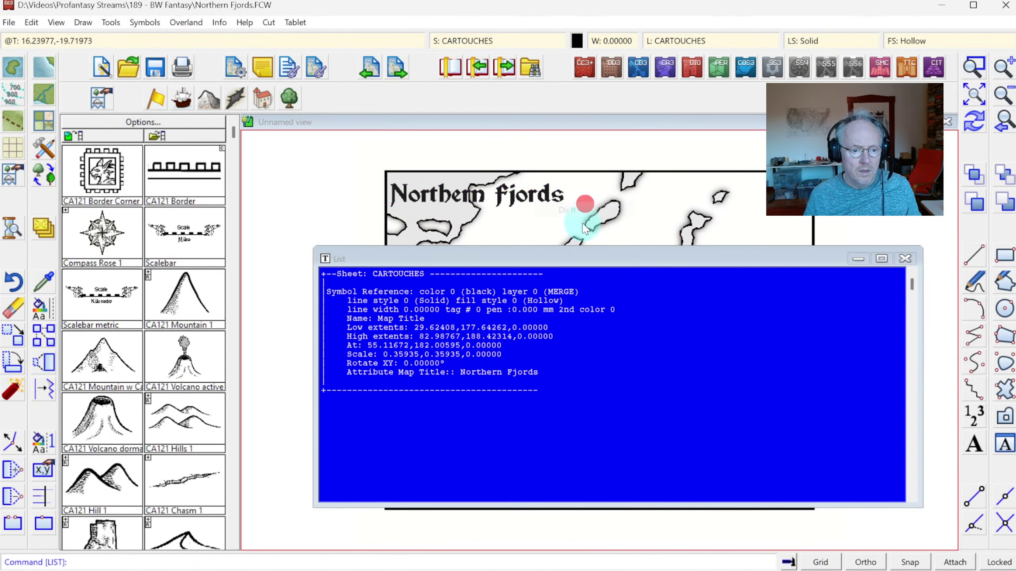
Close the entity listing and move the Northern Fjords map title to the TEXT sheet
{"action": "left_click", "coordinate": [910, 263]}
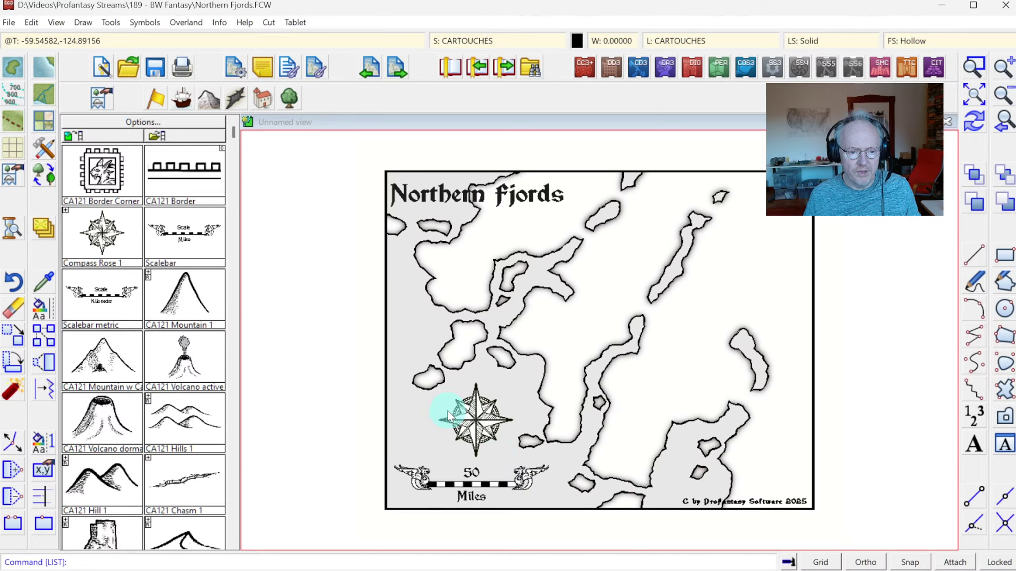
{"action": "right_click", "coordinate": [41, 222]}
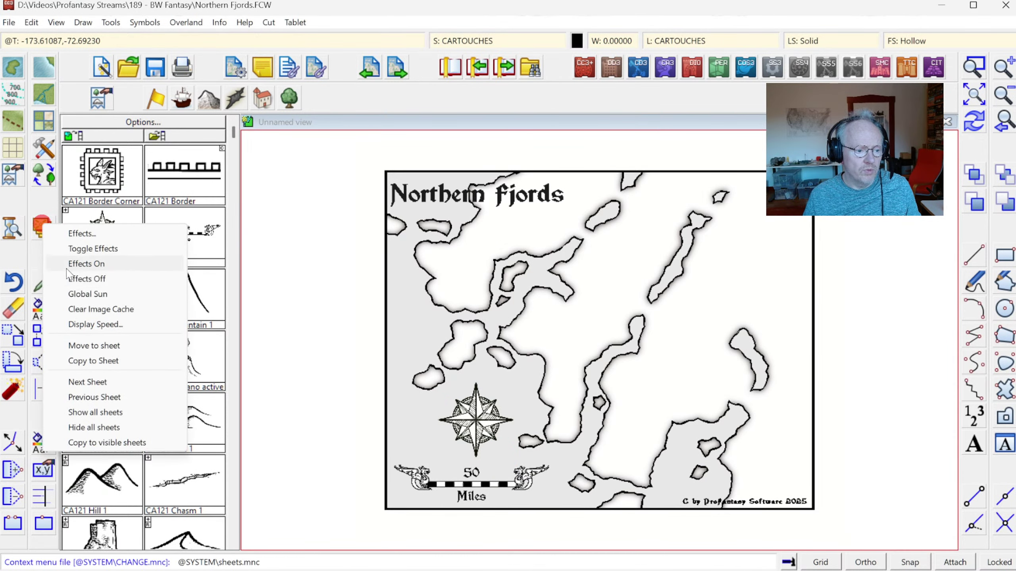
{"action": "left_click", "coordinate": [91, 345]}
{"action": "left_click", "coordinate": [515, 200]}
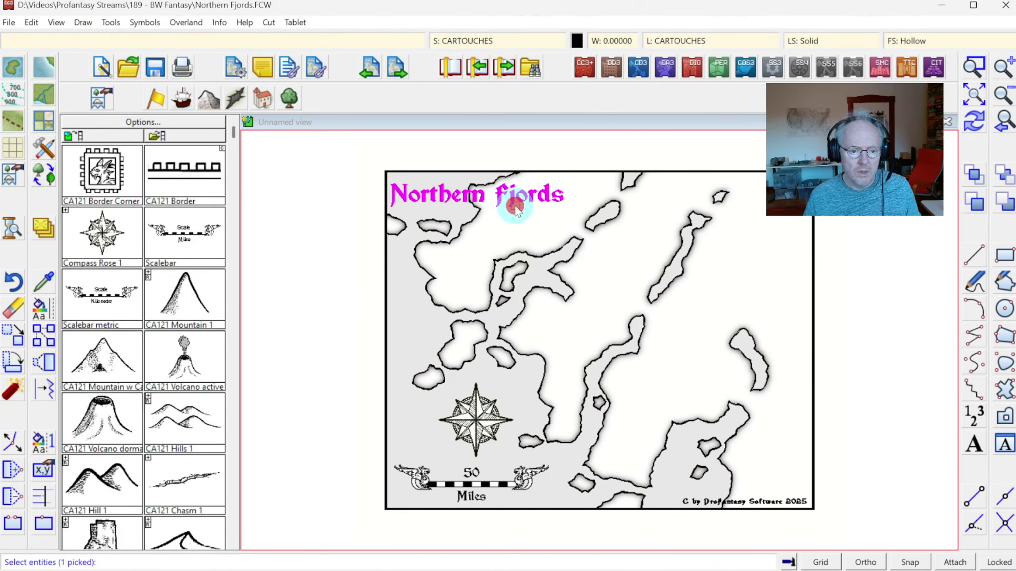
{"action": "right_click", "coordinate": [551, 234]}
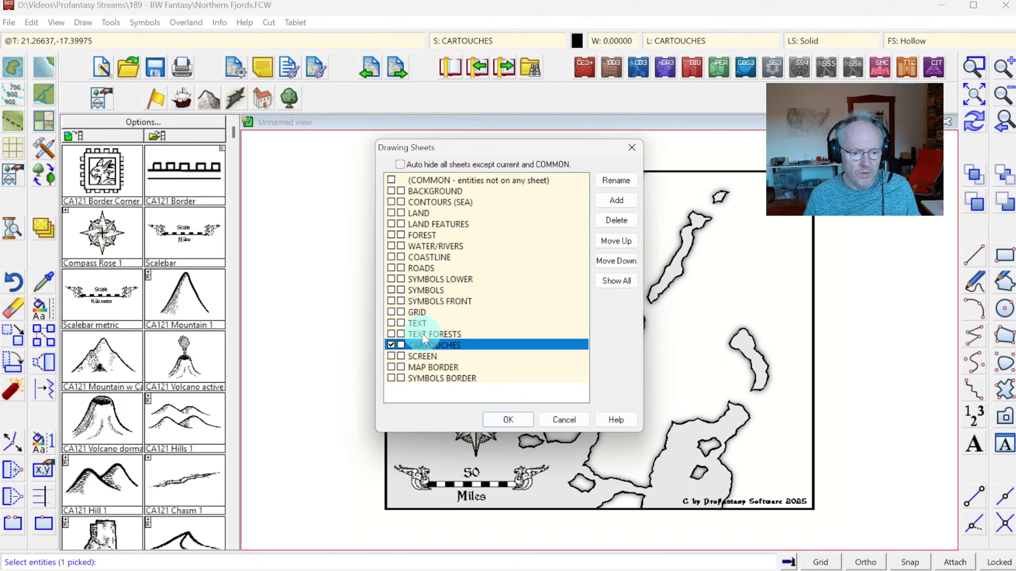
{"action": "left_click", "coordinate": [416, 323]}
{"action": "left_click", "coordinate": [513, 418]}
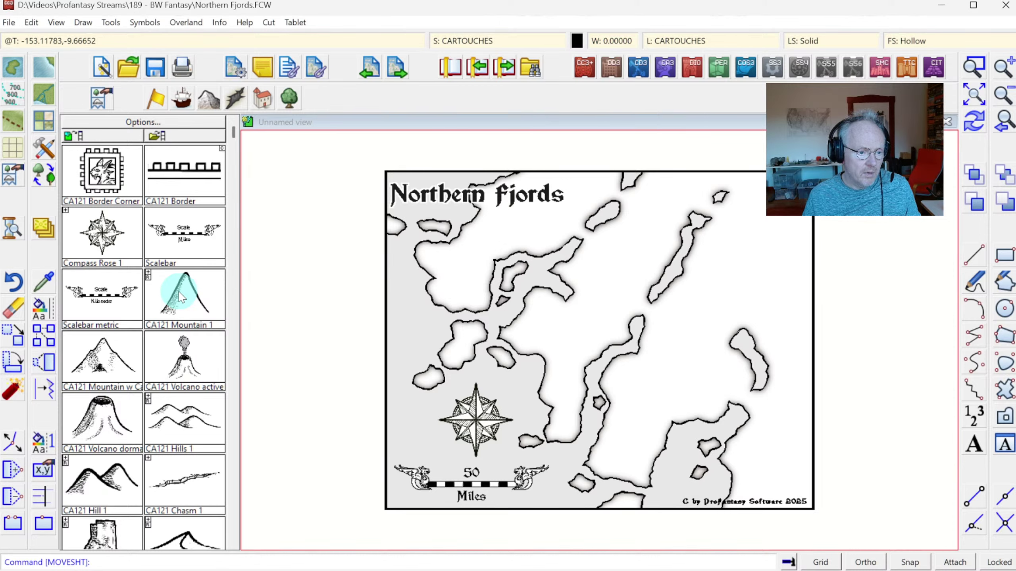
Load the mountain symbol catalog and expand the CA121 Mountain 1 collection to examine its variants
{"action": "left_click", "coordinate": [205, 100]}
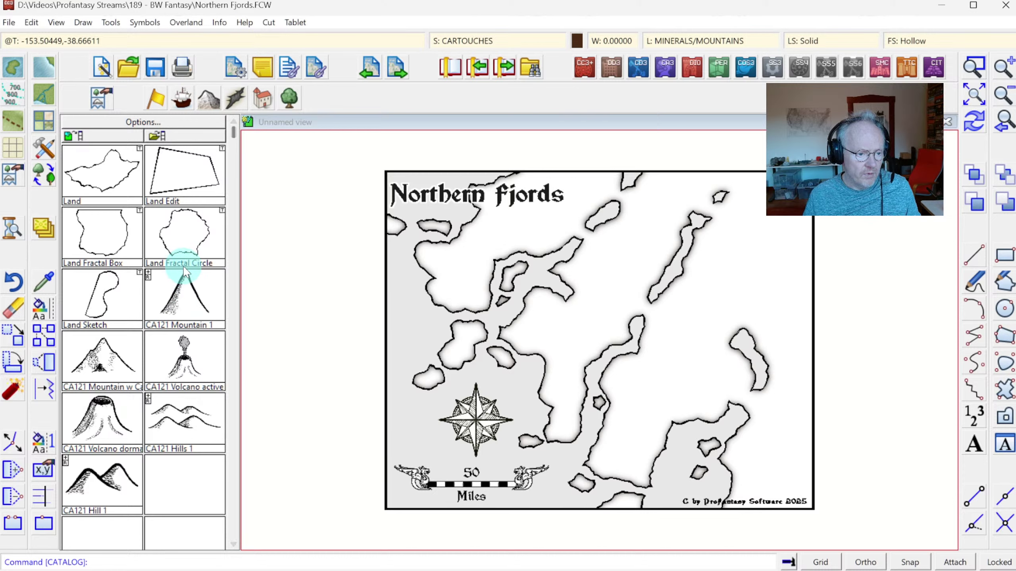
{"action": "left_click", "coordinate": [149, 274]}
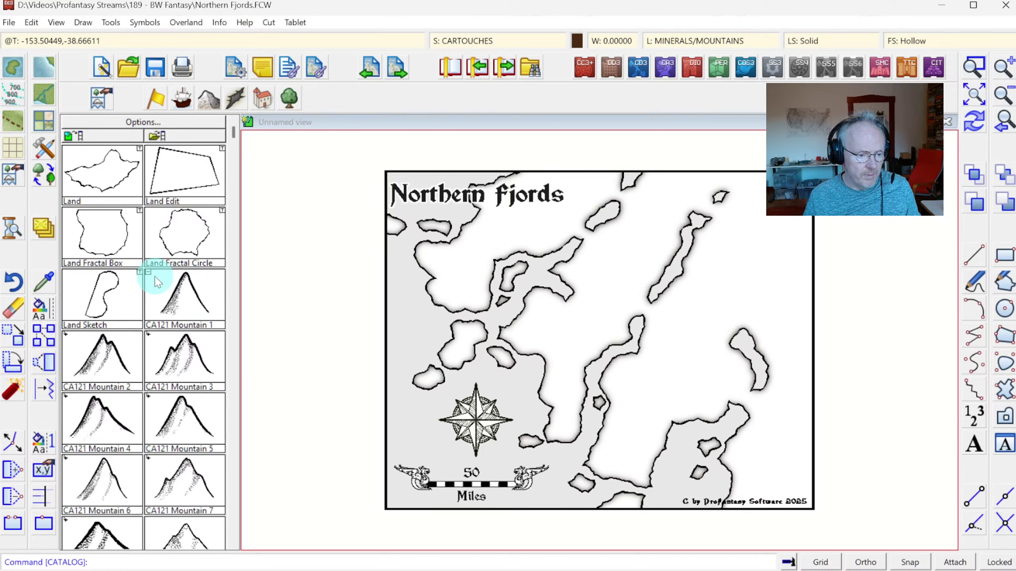
{"action": "left_click", "coordinate": [233, 545]}
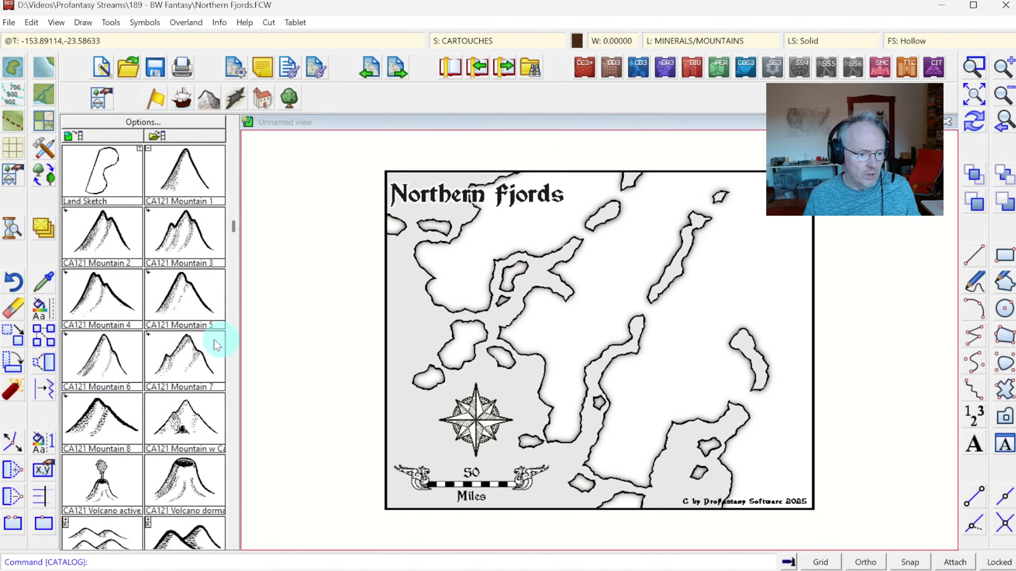
{"action": "left_click", "coordinate": [234, 121]}
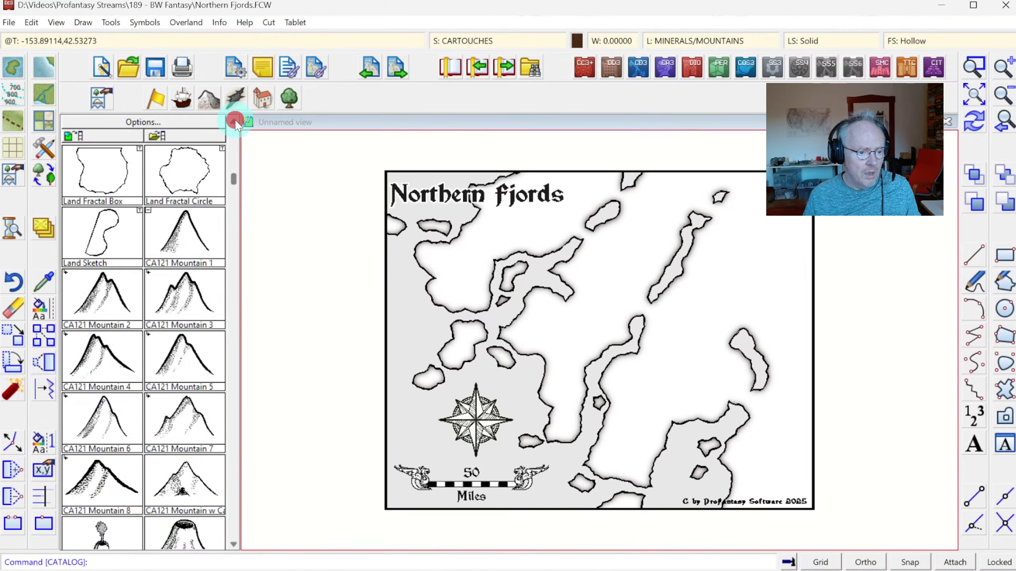
Place a range of CA121 Mountain 1 symbols running from the map's northeast corner southwest between the two southeastern fjords
{"action": "left_click", "coordinate": [154, 279]}
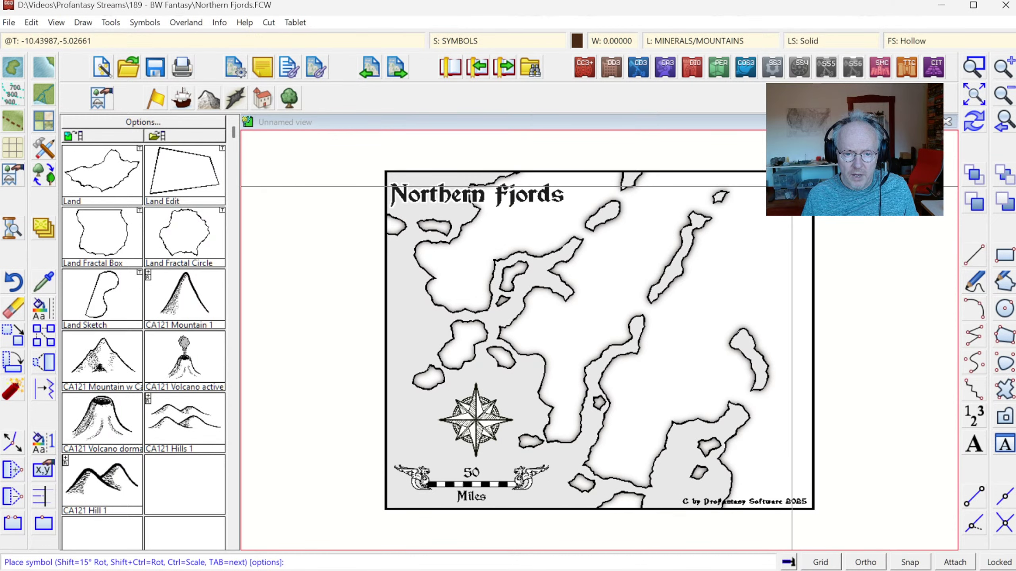
{"action": "left_click", "coordinate": [764, 201]}
{"action": "left_click", "coordinate": [764, 221]}
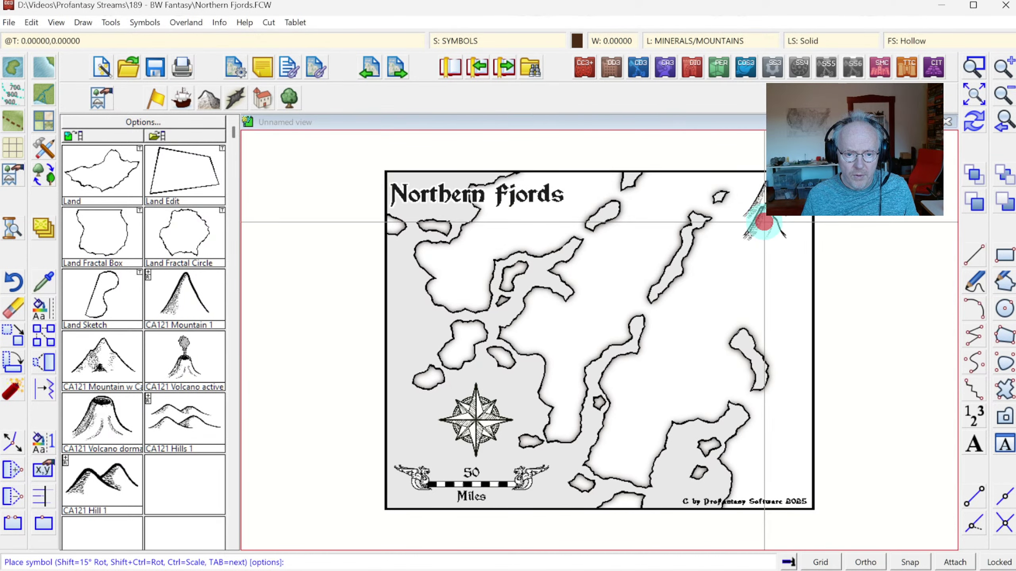
{"action": "left_click", "coordinate": [740, 239]}
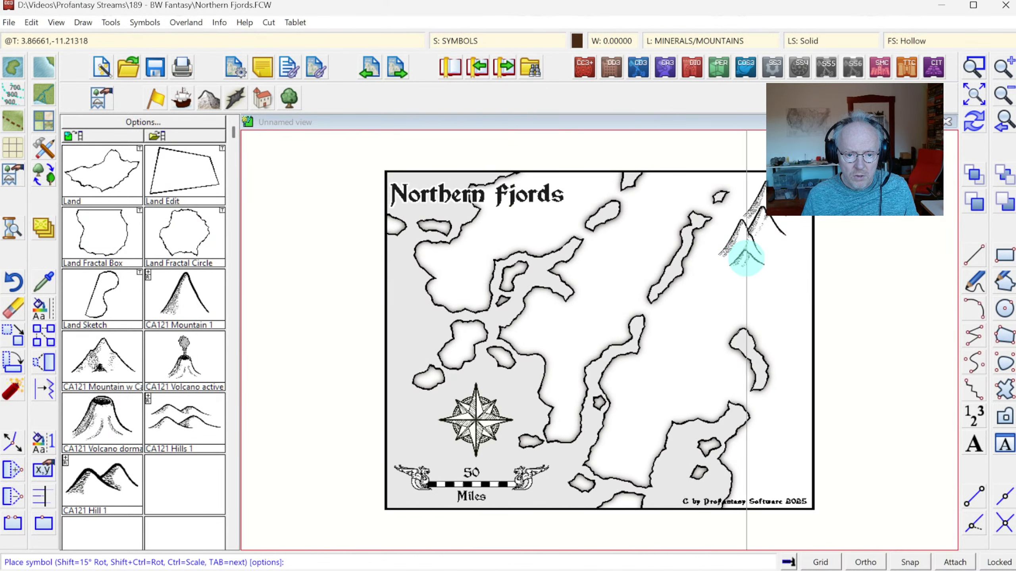
{"action": "left_click", "coordinate": [747, 257]}
{"action": "left_click", "coordinate": [721, 263]}
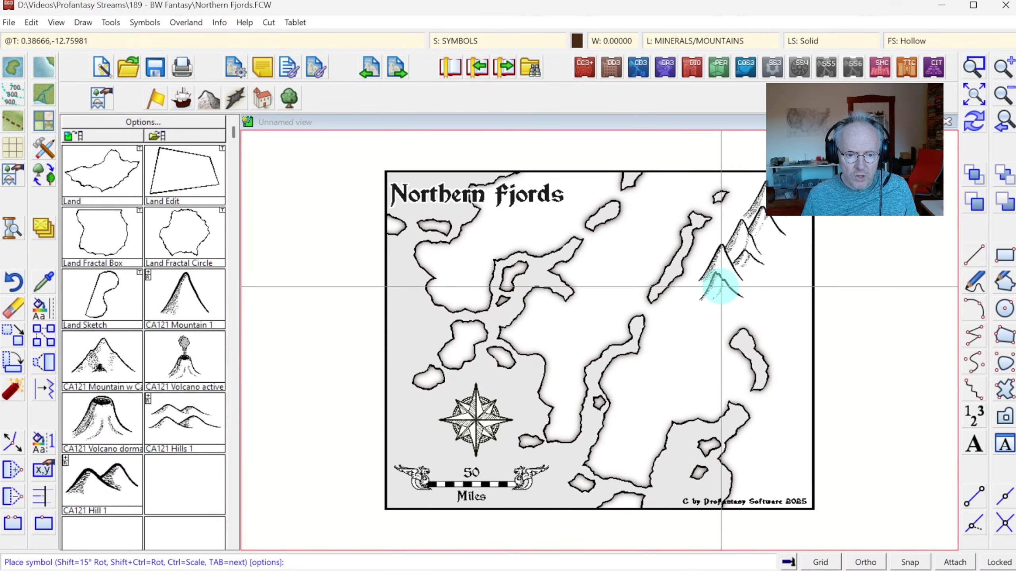
{"action": "left_click", "coordinate": [720, 285]}
{"action": "left_click", "coordinate": [698, 303]}
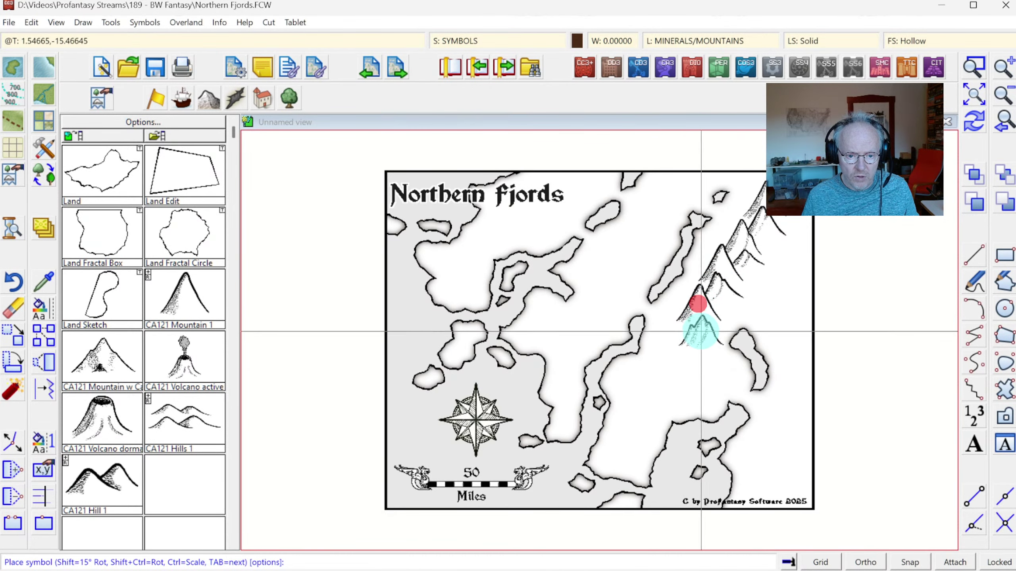
{"action": "left_click", "coordinate": [697, 328]}
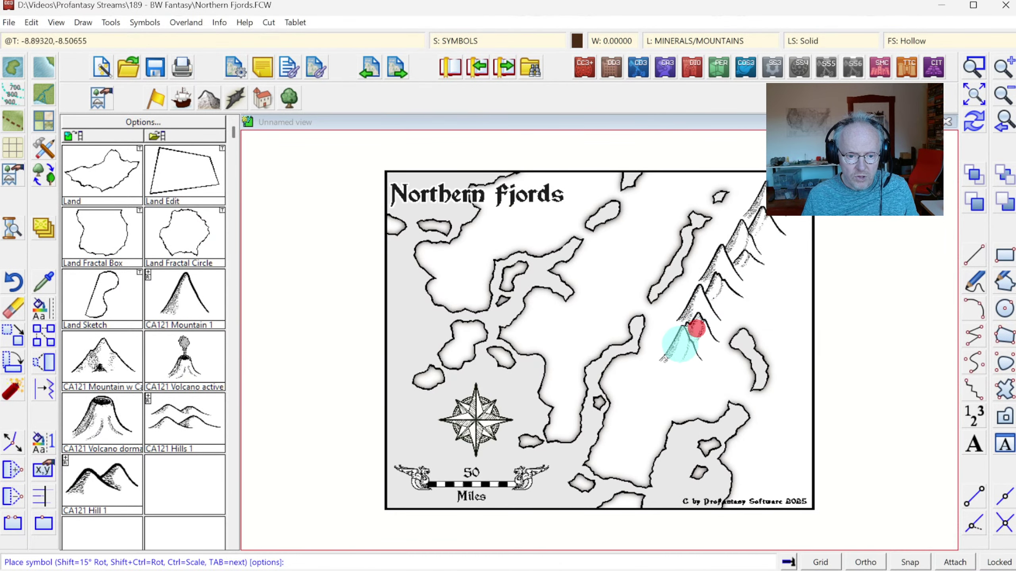
{"action": "left_click", "coordinate": [665, 372]}
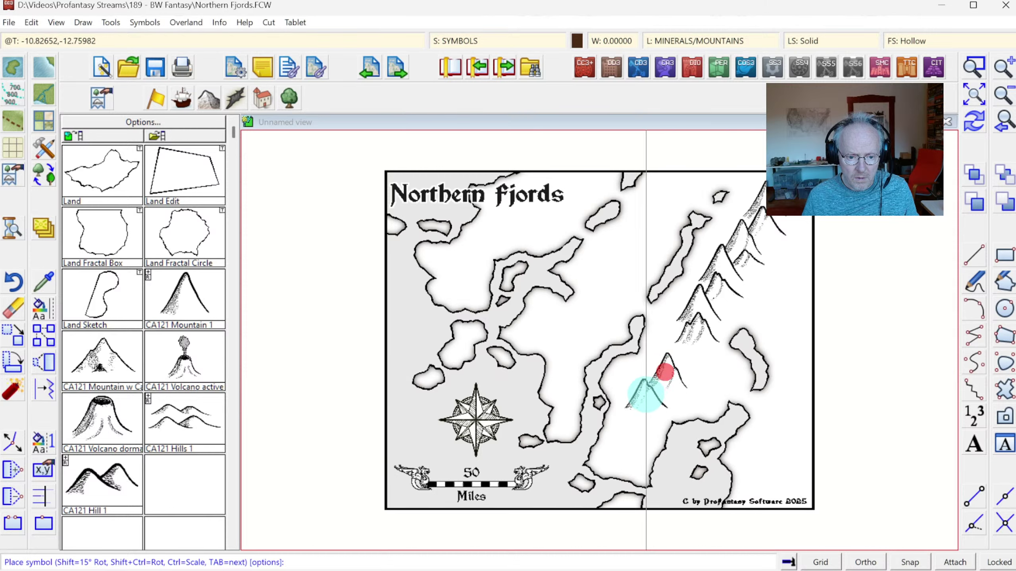
{"action": "left_click", "coordinate": [646, 393]}
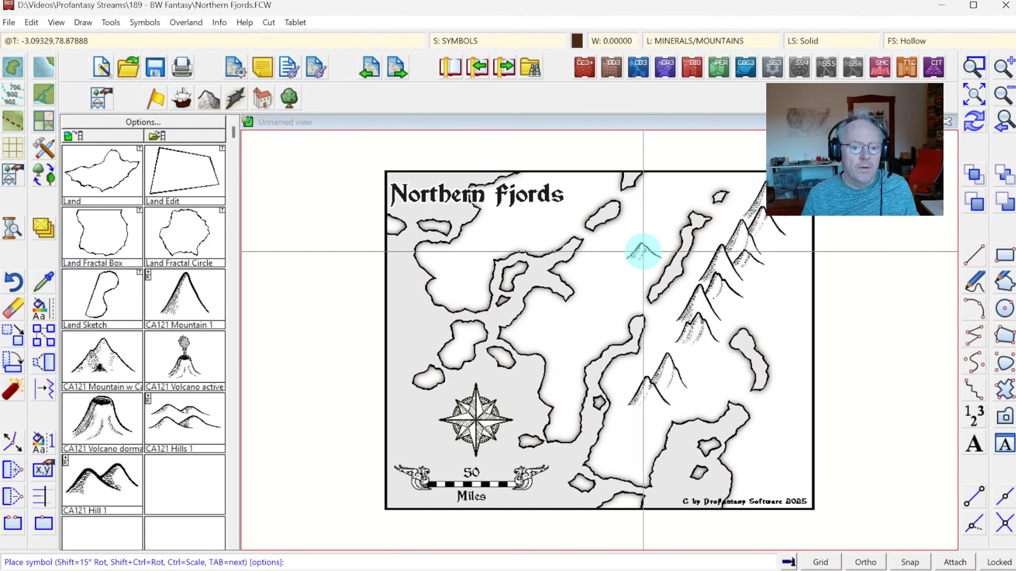
Place a small cluster of mountains on the land west of the long inland sea and a mountain on the peninsula southwest of it
{"action": "left_click", "coordinate": [627, 240]}
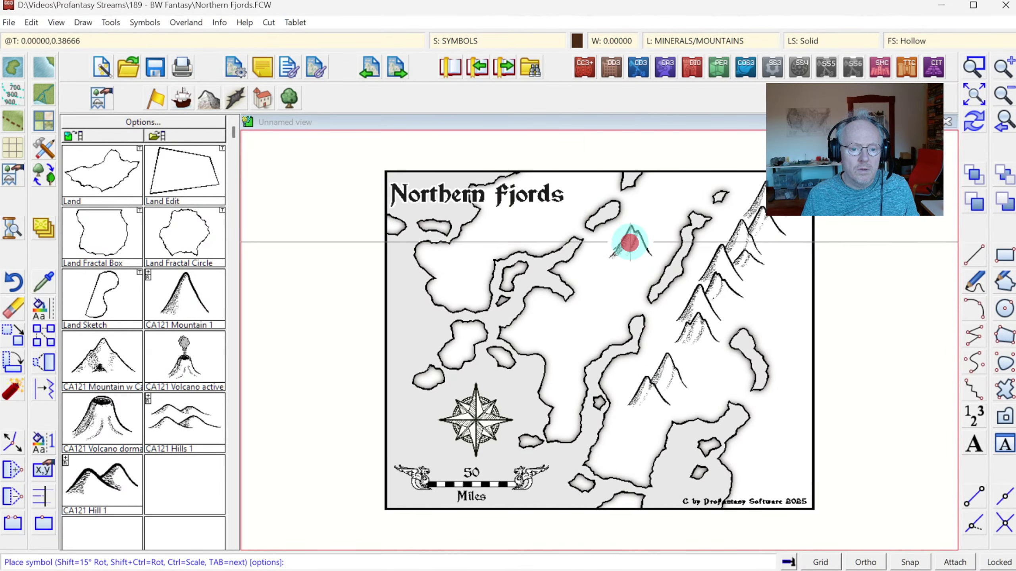
{"action": "left_click", "coordinate": [612, 277]}
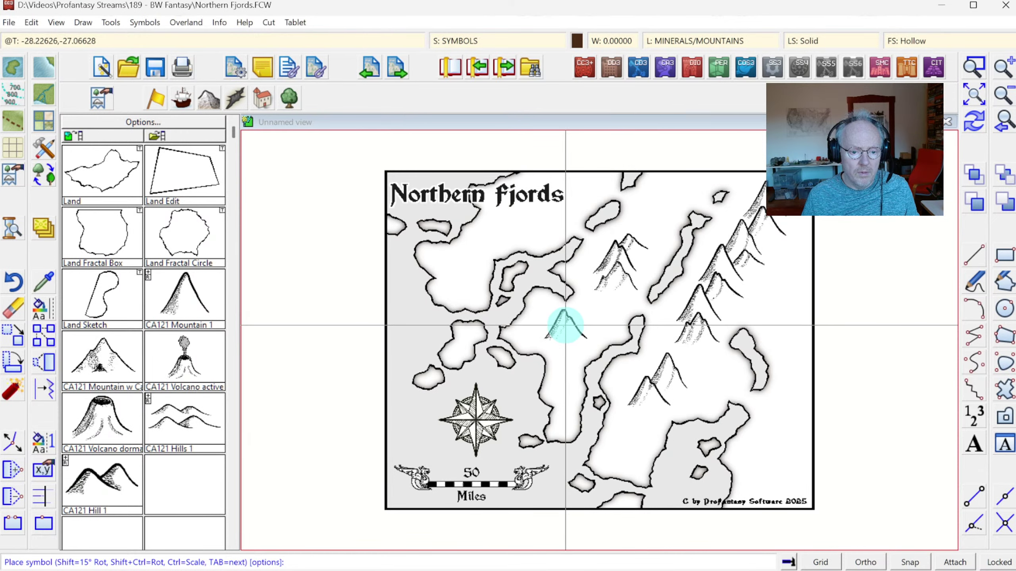
{"action": "left_click", "coordinate": [565, 325]}
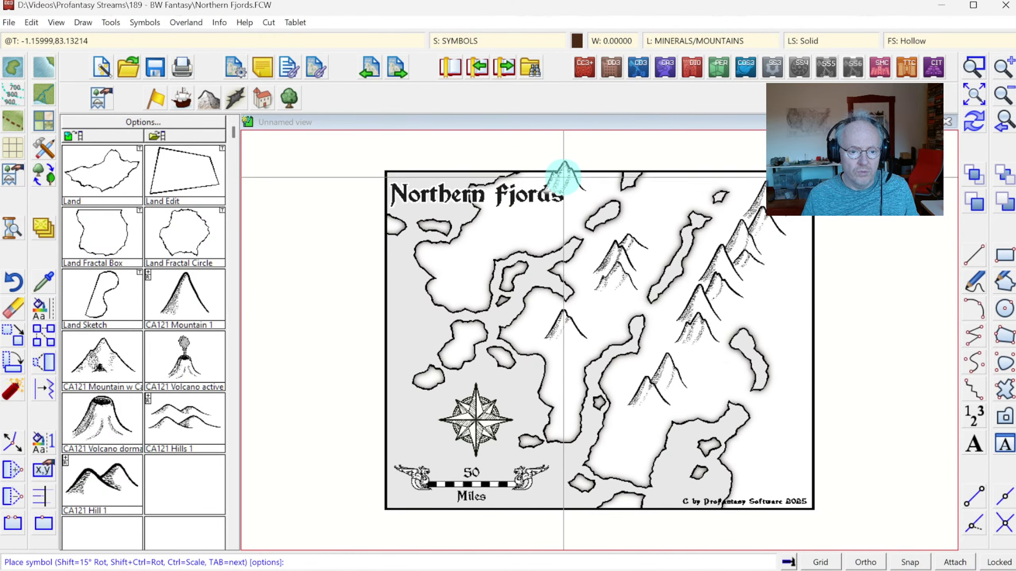
Place a mountain chain from the north map border southwest across the title, plus a mountain at the east border near the southeast corner
{"action": "left_click", "coordinate": [567, 179]}
{"action": "left_click", "coordinate": [548, 189]}
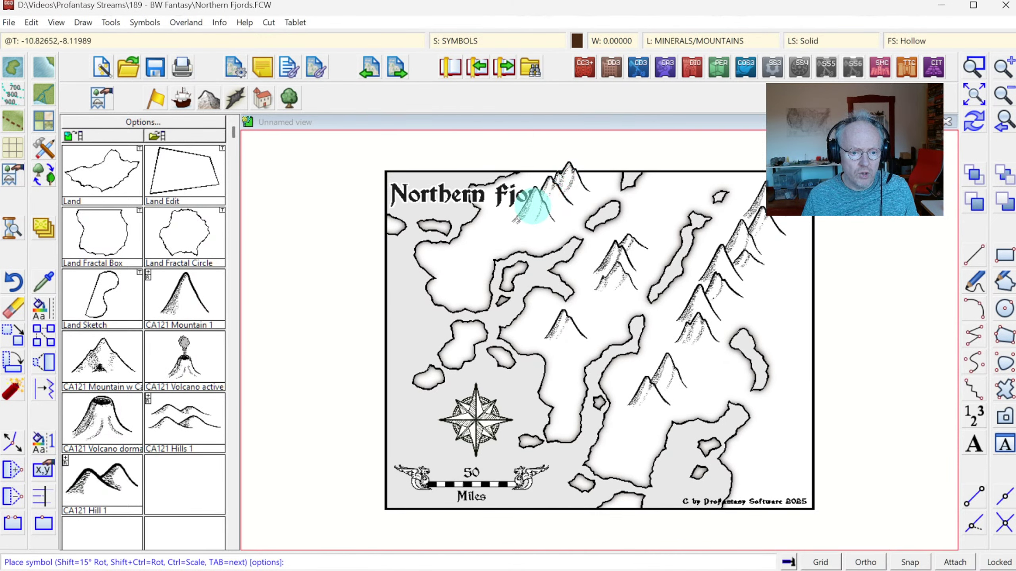
{"action": "left_click", "coordinate": [533, 205]}
{"action": "left_click", "coordinate": [514, 220]}
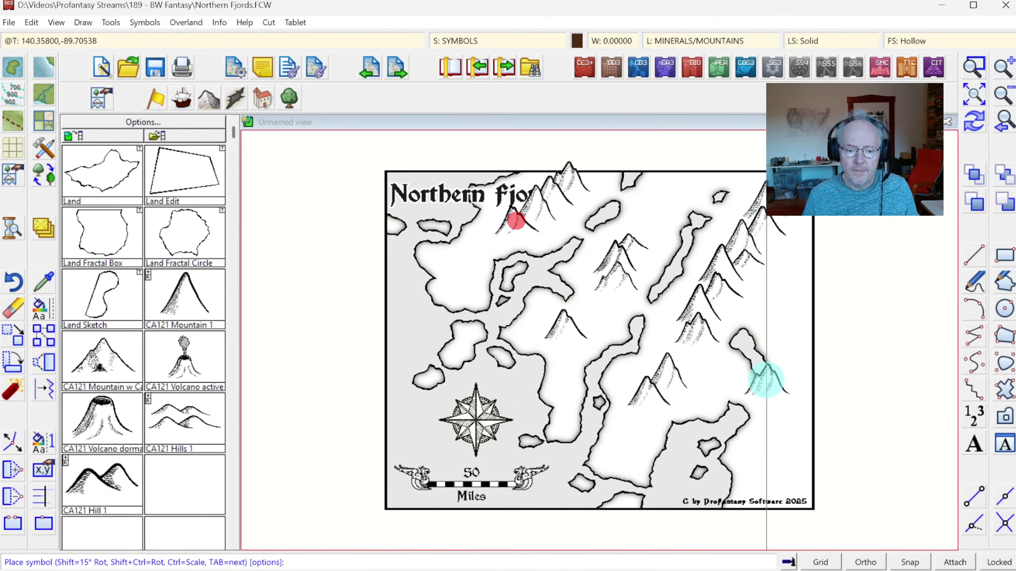
{"action": "left_click", "coordinate": [804, 451]}
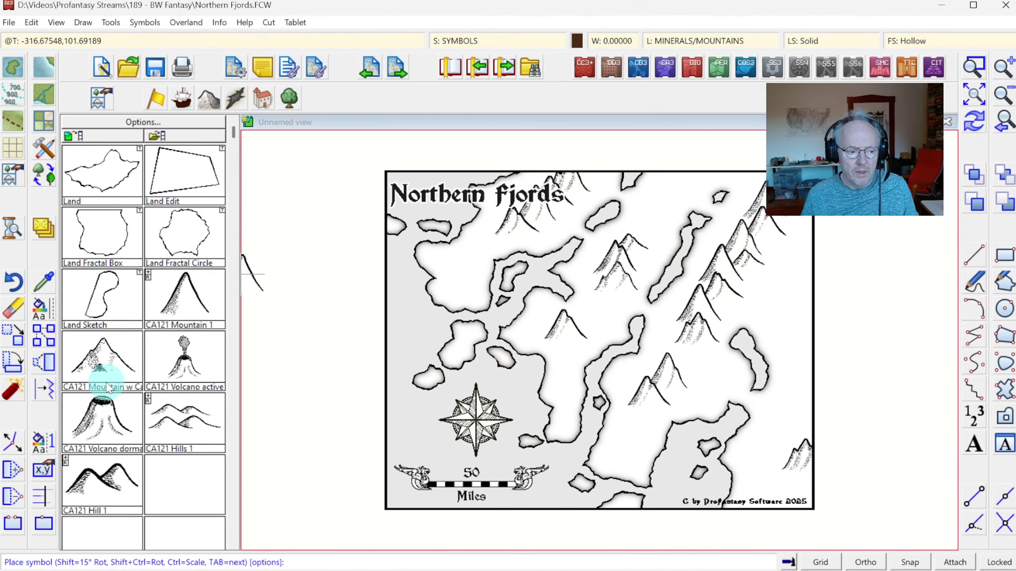
Erase a plain mountain in the middle of the eastern range and place the mountain-with-cave symbol there instead
{"action": "left_click", "coordinate": [116, 376]}
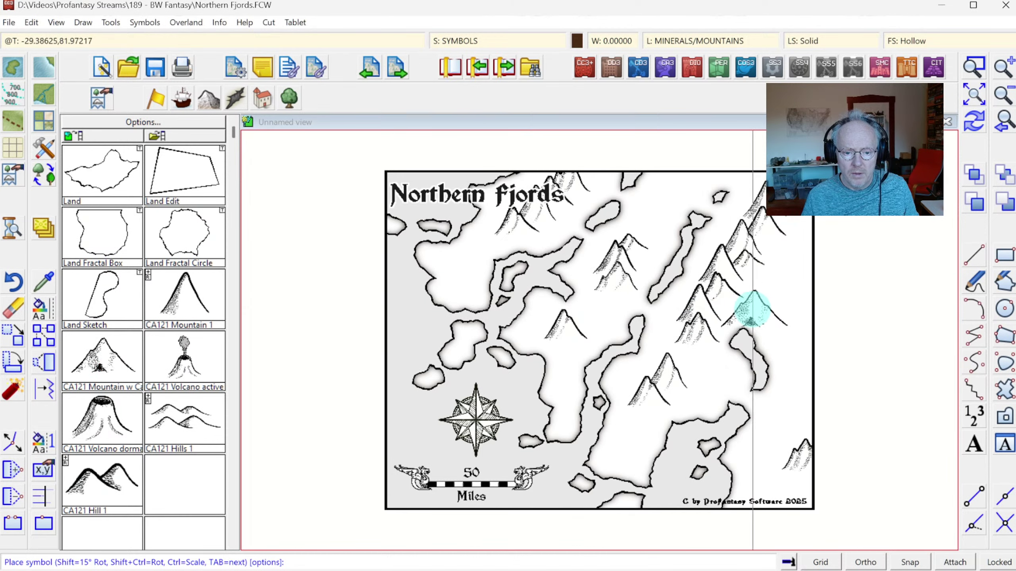
{"action": "left_click", "coordinate": [714, 285]}
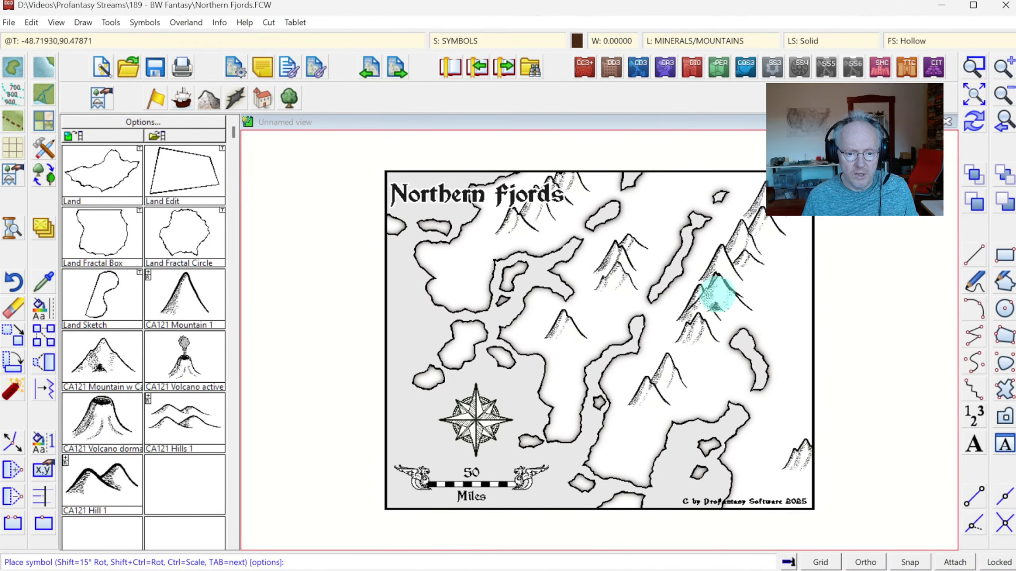
{"action": "left_click", "coordinate": [10, 312]}
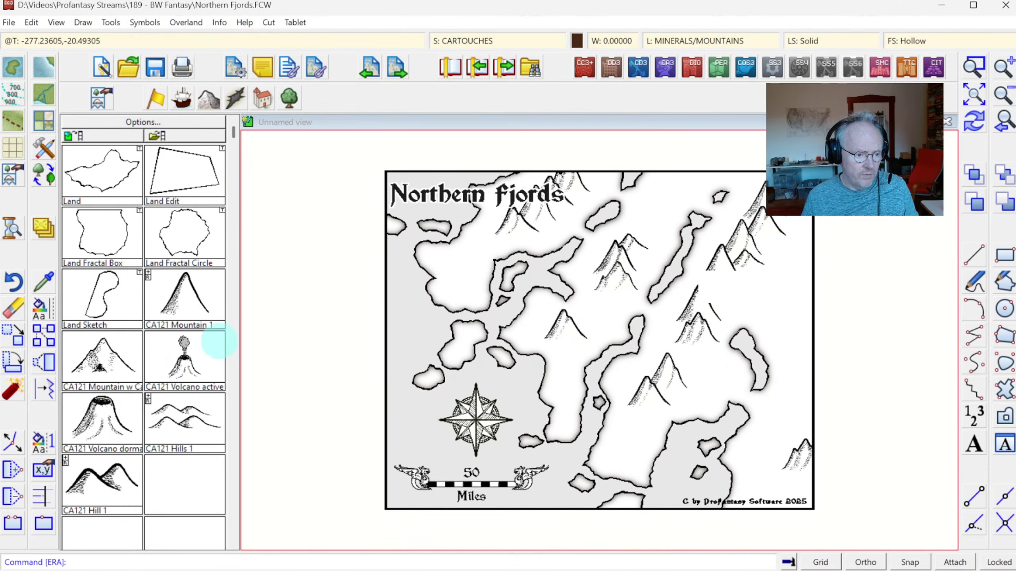
{"action": "left_click", "coordinate": [119, 368]}
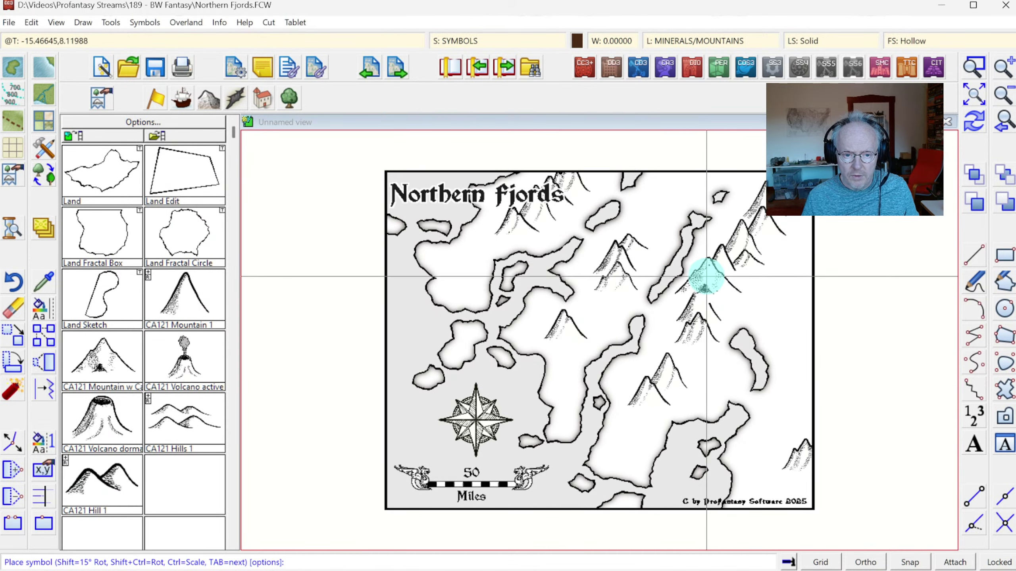
{"action": "left_click", "coordinate": [717, 284]}
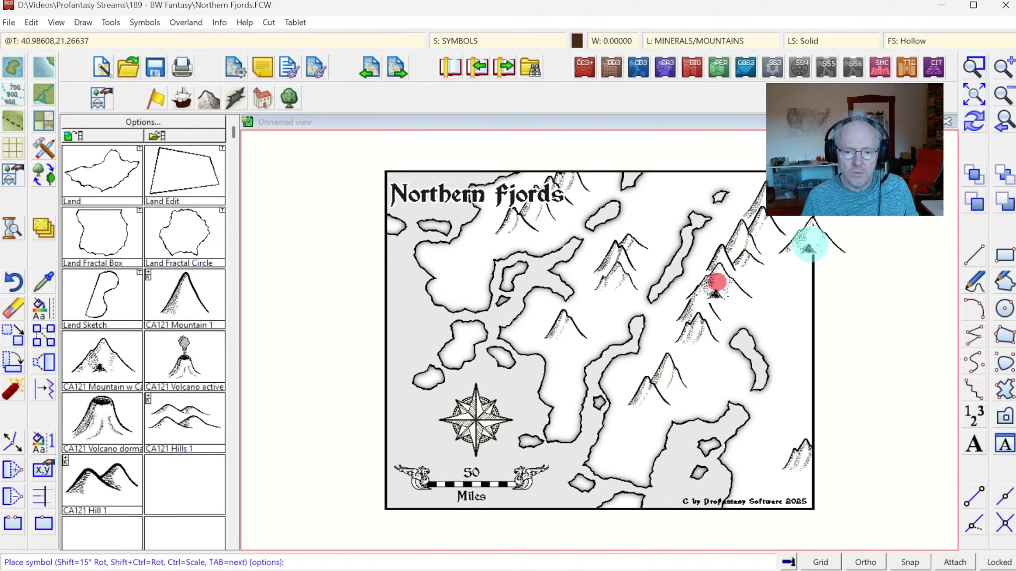
Sort all symbols in the map
{"action": "left_click", "coordinate": [145, 23]}
{"action": "left_click", "coordinate": [194, 157]}
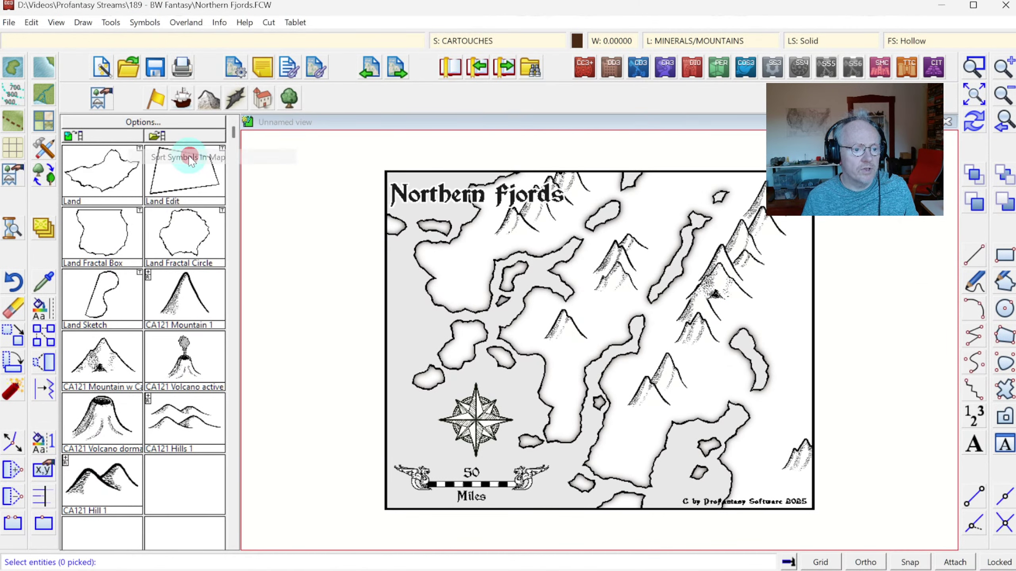
{"action": "right_click", "coordinate": [403, 276]}
{"action": "left_click", "coordinate": [374, 331]}
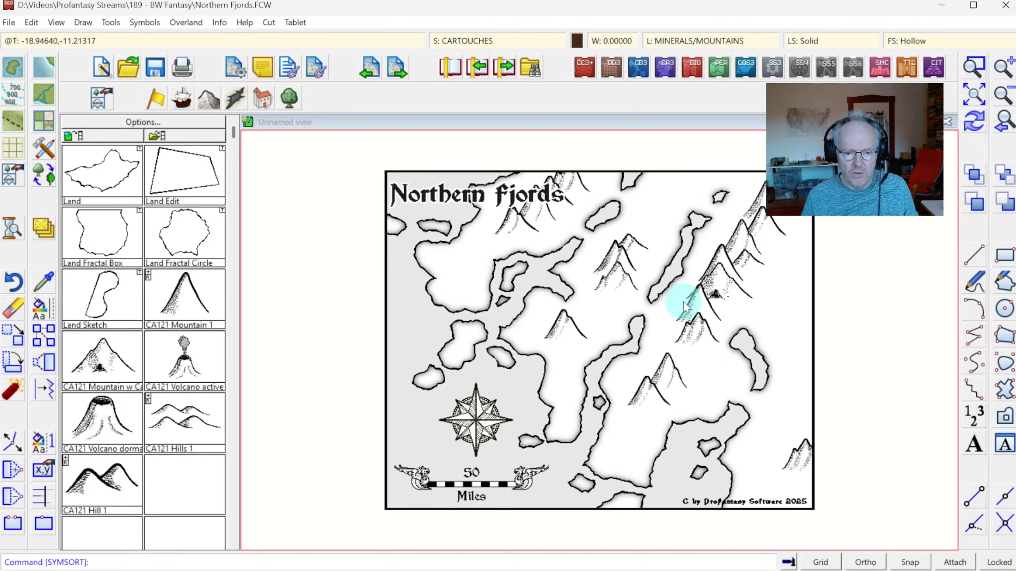
Move the mountain with the cave slightly southeast within the eastern range
{"action": "left_click", "coordinate": [744, 292]}
{"action": "left_click", "coordinate": [747, 300]}
{"action": "right_click", "coordinate": [747, 301]}
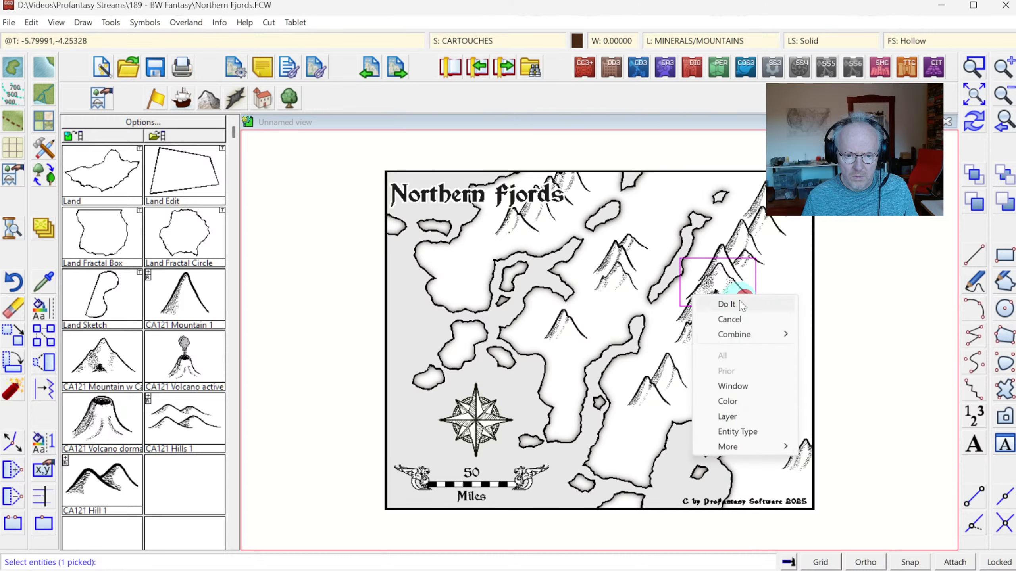
{"action": "left_click", "coordinate": [724, 302]}
{"action": "left_click", "coordinate": [726, 296]}
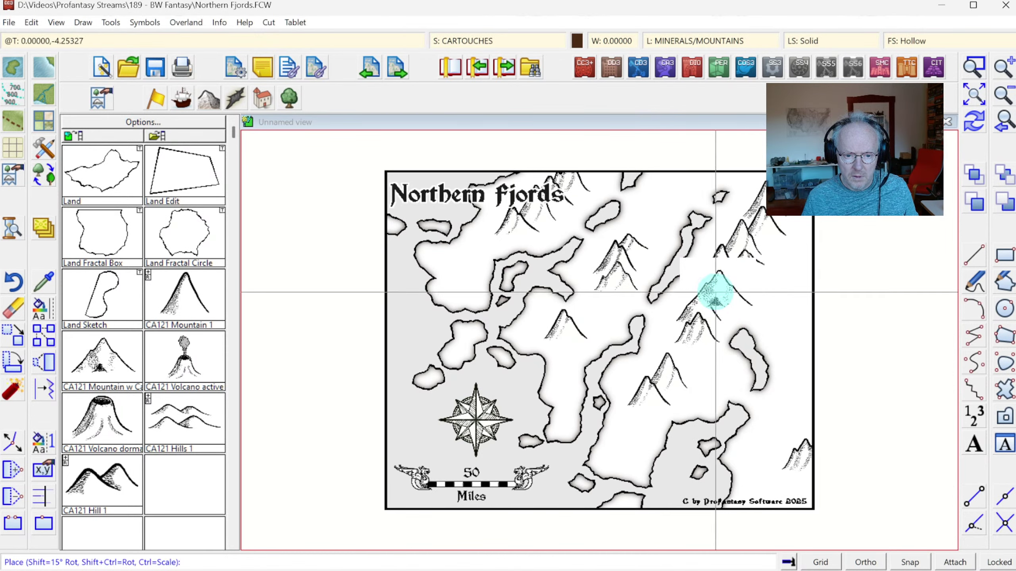
{"action": "left_click", "coordinate": [720, 292]}
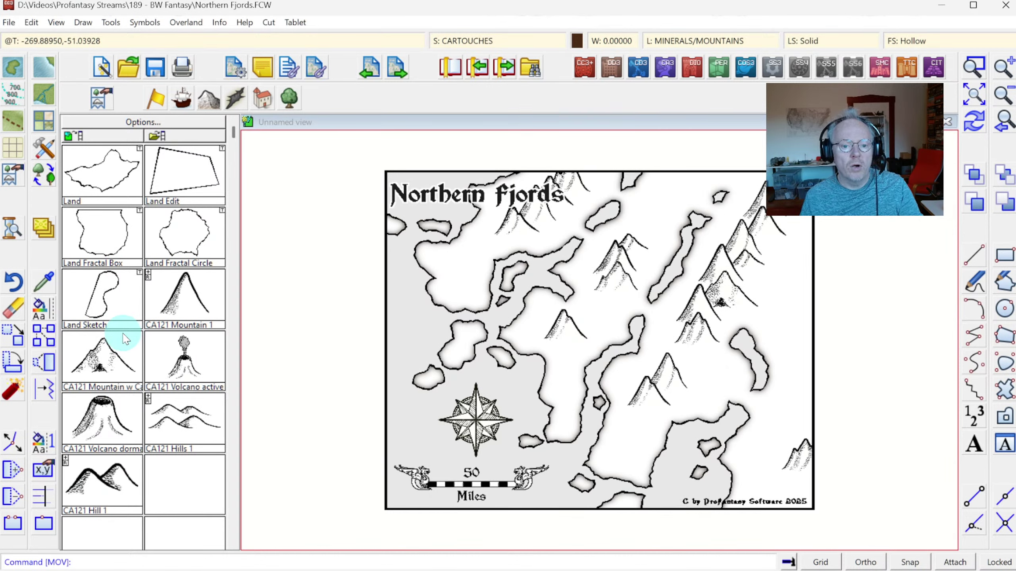
Draw a short River, Default between the tip of the central fjord and the south end of the long narrow lake
{"action": "left_click", "coordinate": [41, 96]}
{"action": "right_click", "coordinate": [39, 93]}
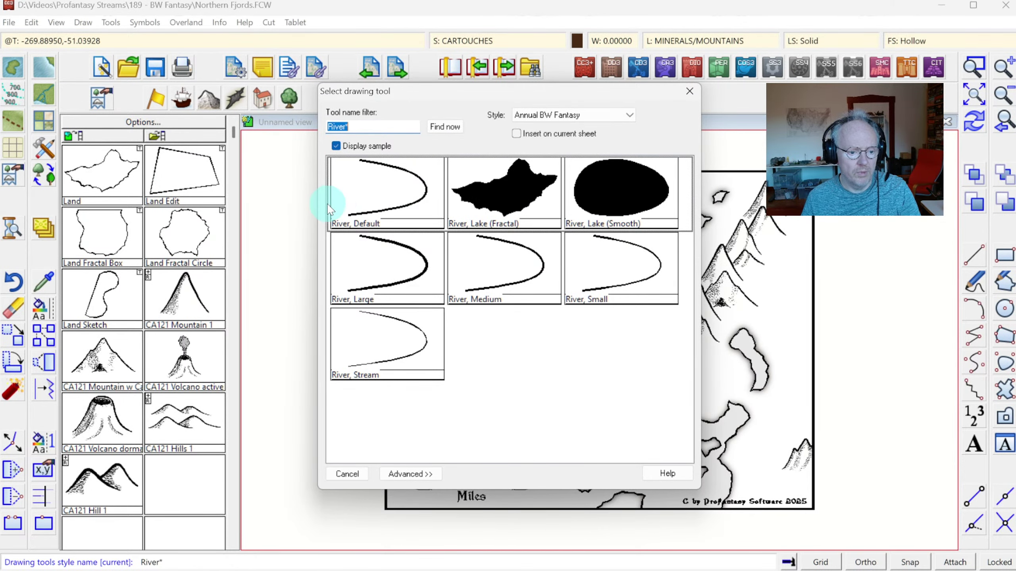
{"action": "double_click", "coordinate": [394, 198]}
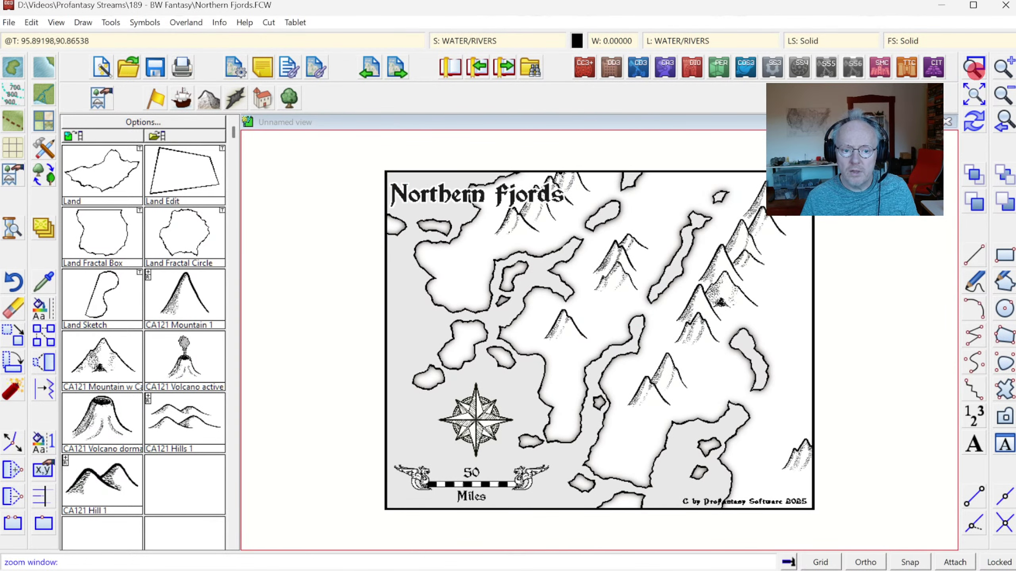
{"action": "left_click", "coordinate": [592, 168]}
{"action": "left_click", "coordinate": [765, 342]}
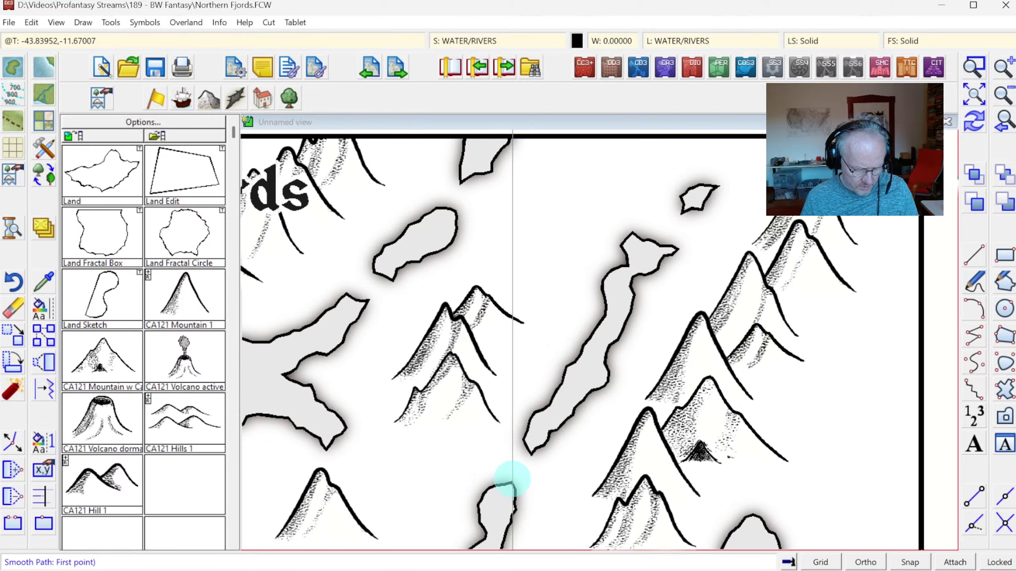
{"action": "right_click", "coordinate": [513, 483]}
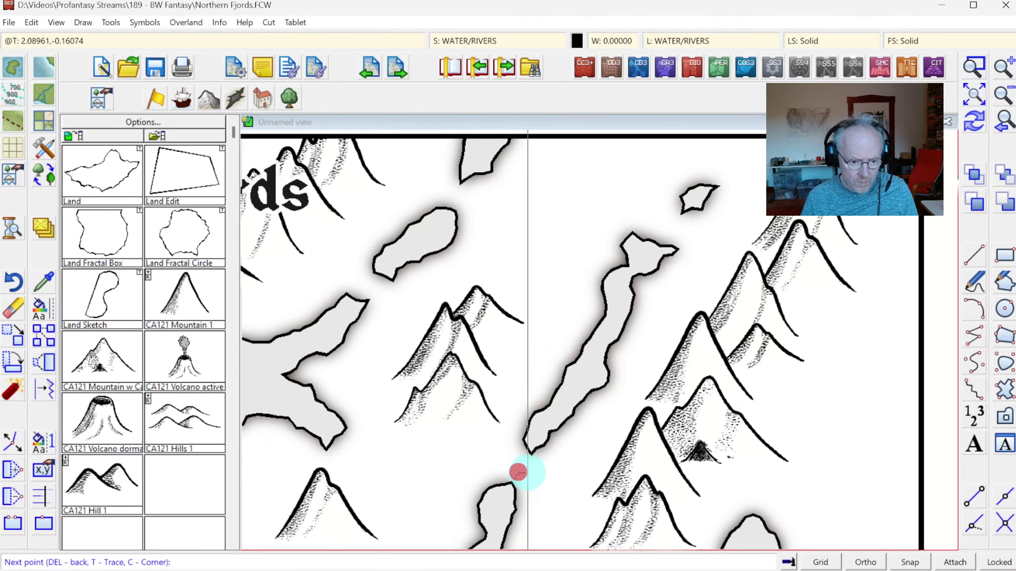
{"action": "right_click", "coordinate": [531, 456]}
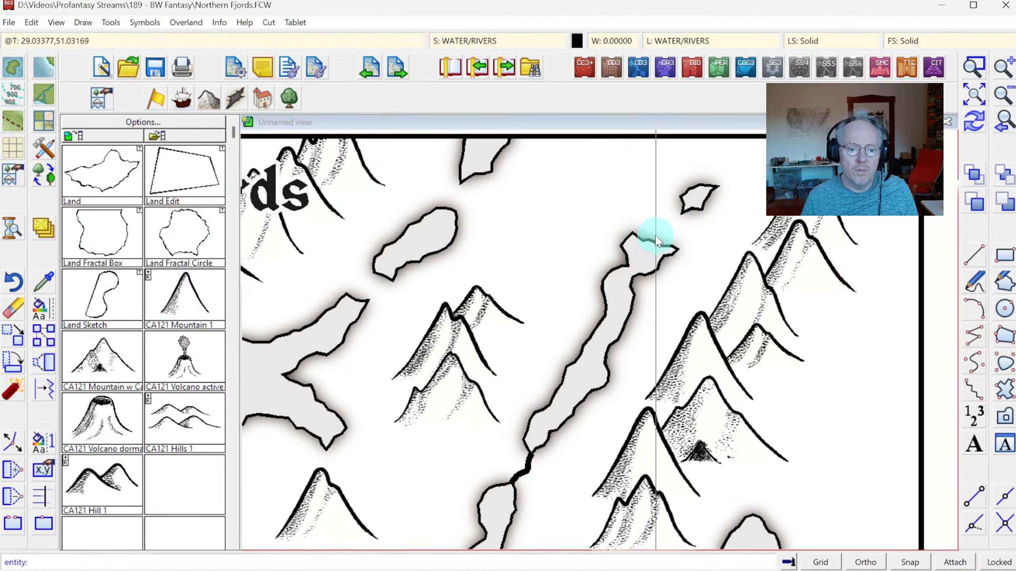
Draw default rivers from the long lake's northeast end to the small lake and from there up to the north map border
{"action": "left_click", "coordinate": [668, 226]}
{"action": "left_click", "coordinate": [667, 220]}
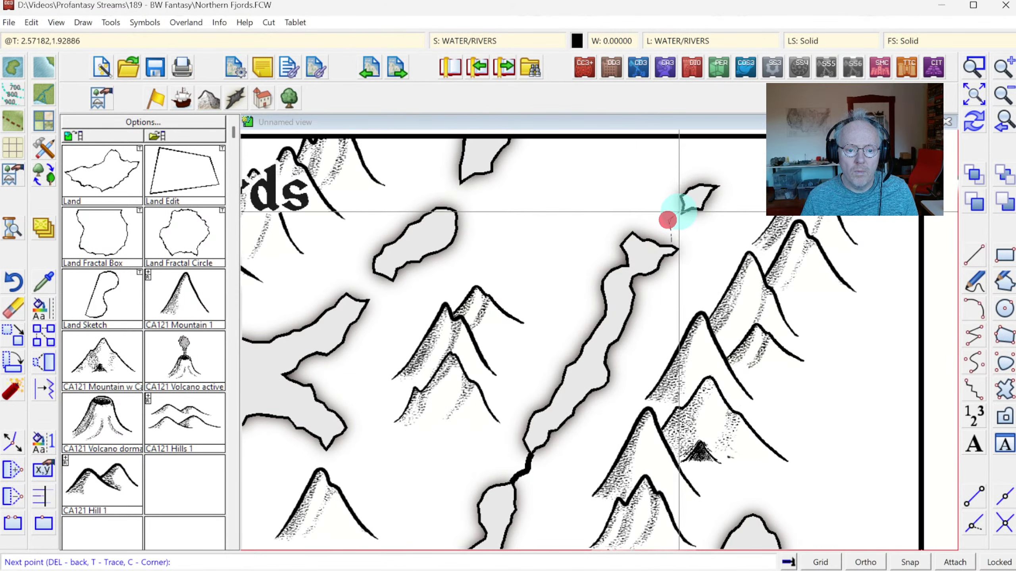
{"action": "right_click", "coordinate": [679, 210]}
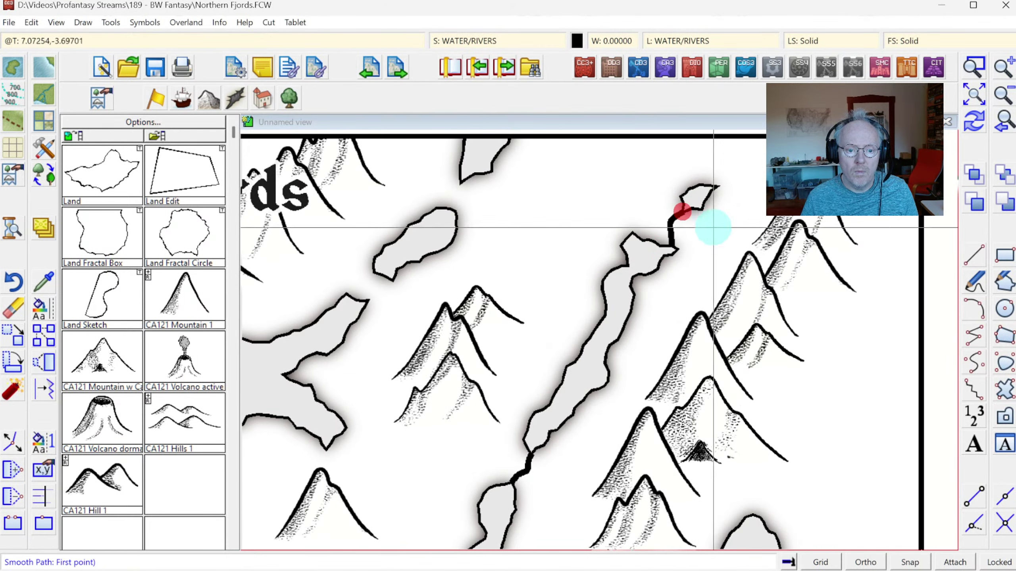
{"action": "left_click", "coordinate": [716, 185]}
{"action": "mouse_move", "coordinate": [716, 185]}
{"action": "left_mouse_down"}
{"action": "mouse_move", "coordinate": [744, 175]}
{"action": "mouse_move", "coordinate": [750, 129]}
{"action": "left_mouse_up"}
{"action": "right_click", "coordinate": [750, 130]}
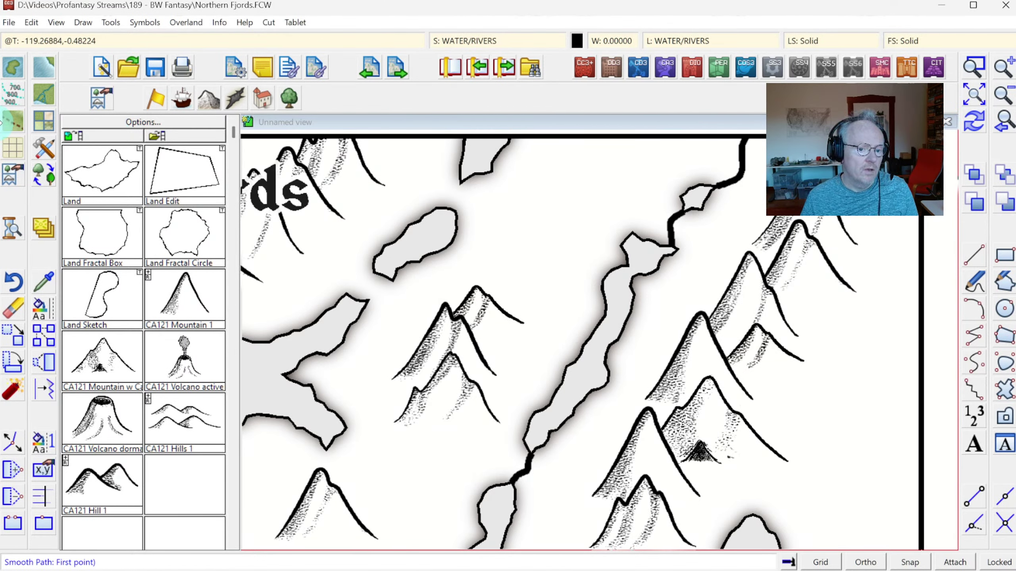
Link the water at the north map border to the oval lake below it, and that lake to the western fjord arm, with default rivers
{"action": "left_click", "coordinate": [458, 183]}
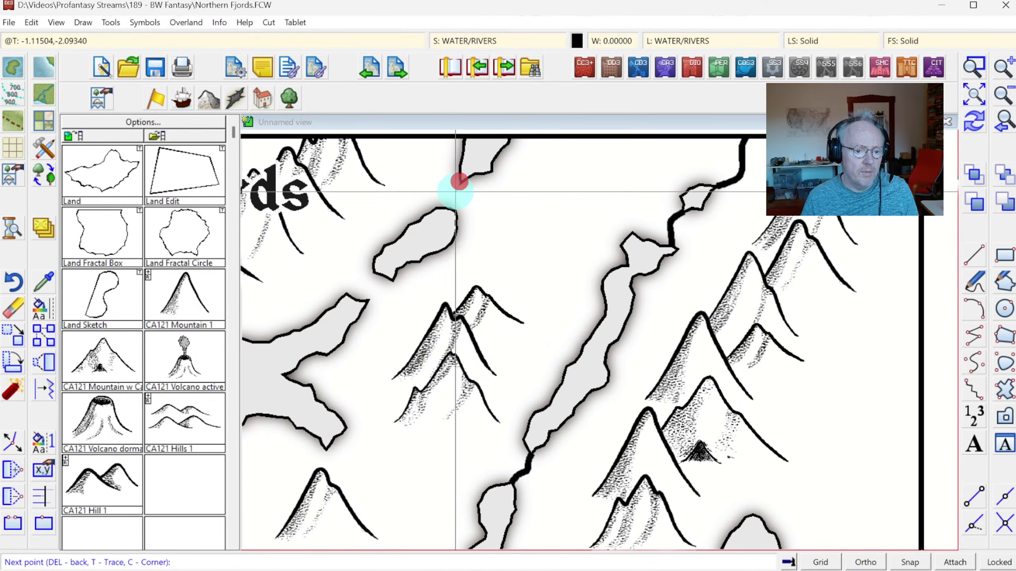
{"action": "left_click", "coordinate": [448, 207]}
{"action": "right_click", "coordinate": [448, 207]}
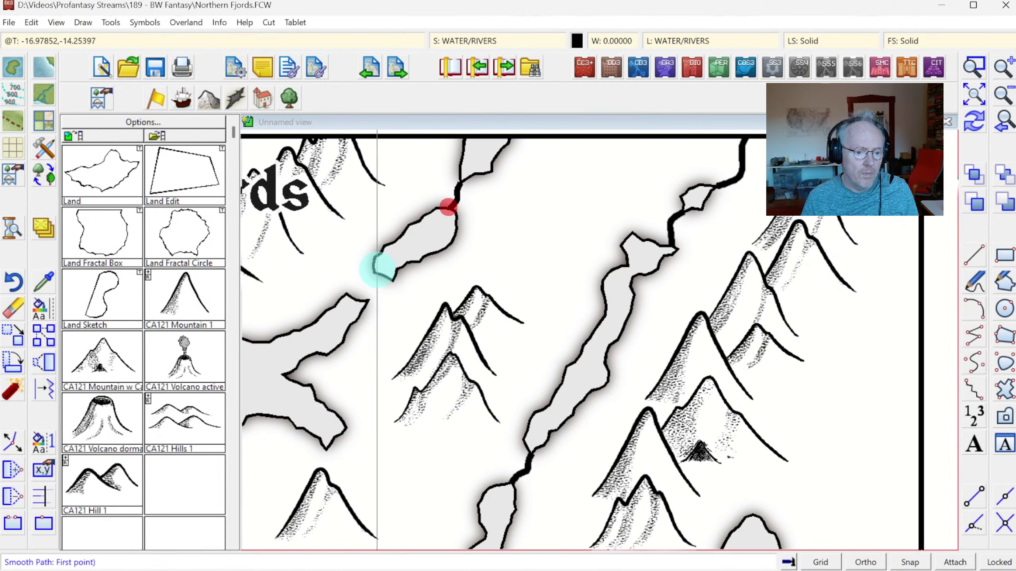
{"action": "left_click", "coordinate": [374, 273]}
{"action": "left_click", "coordinate": [358, 297]}
{"action": "right_click", "coordinate": [356, 298]}
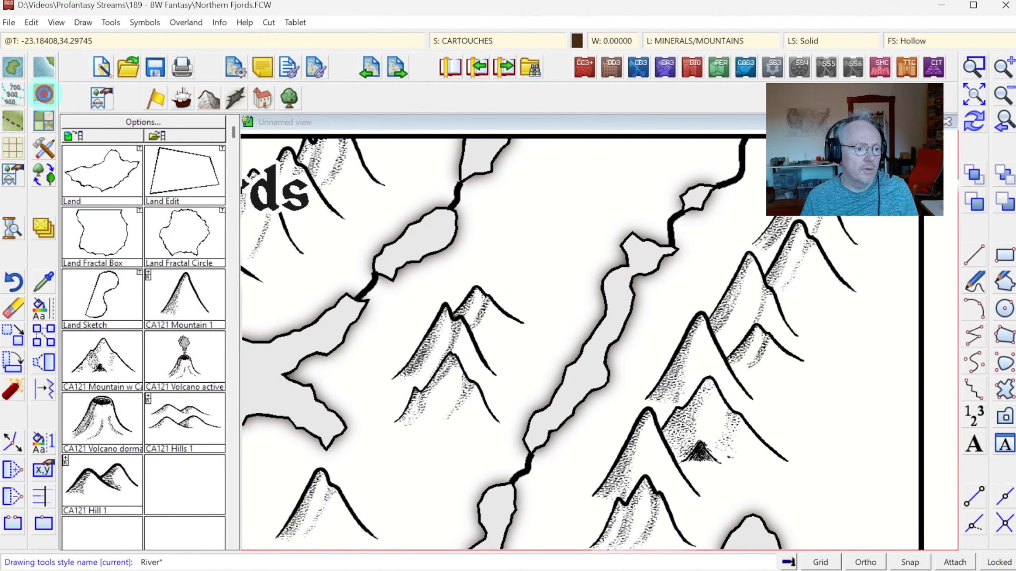
{"action": "left_click", "coordinate": [44, 93]}
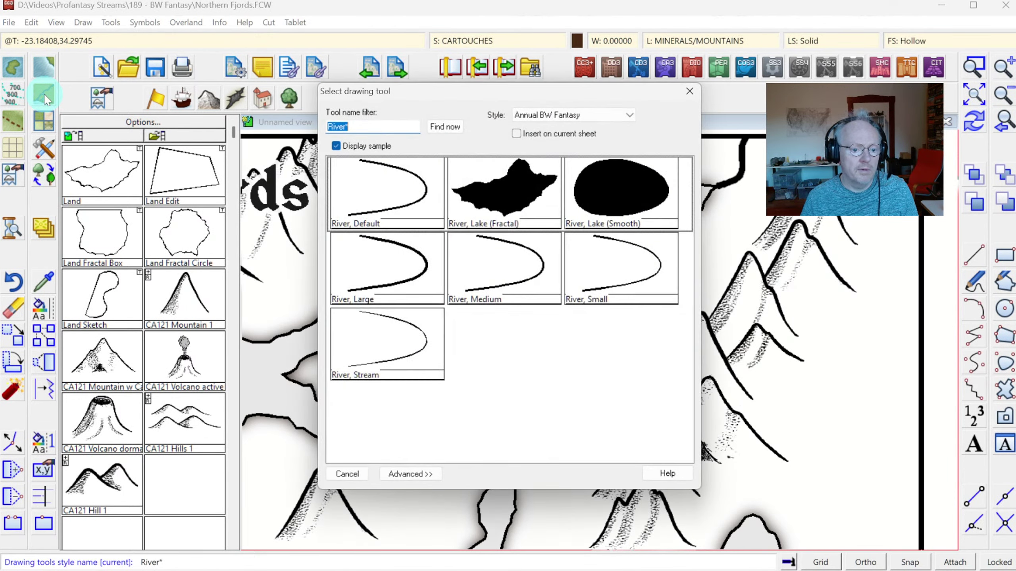
{"action": "left_click", "coordinate": [620, 272]}
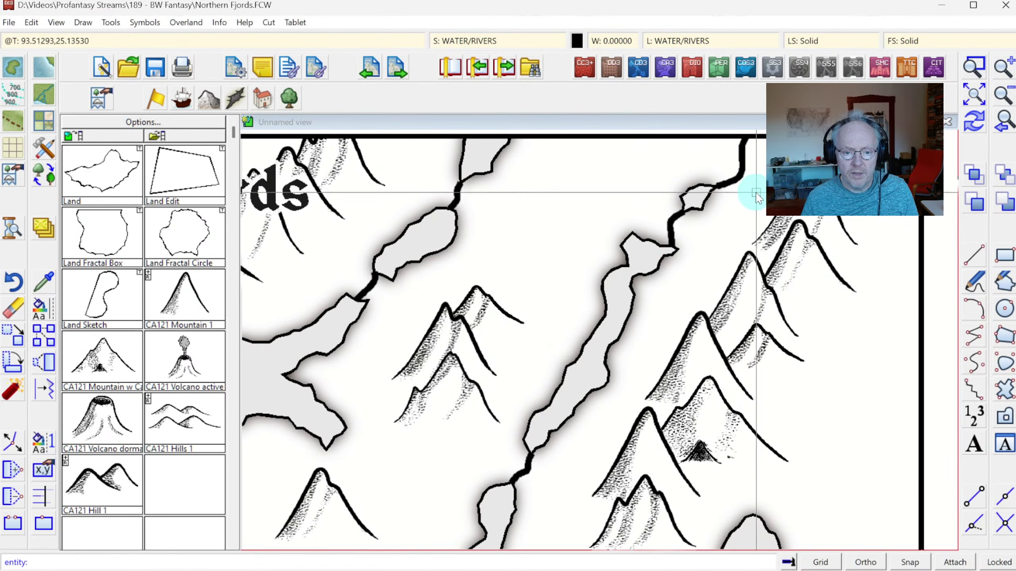
{"action": "left_click", "coordinate": [744, 183]}
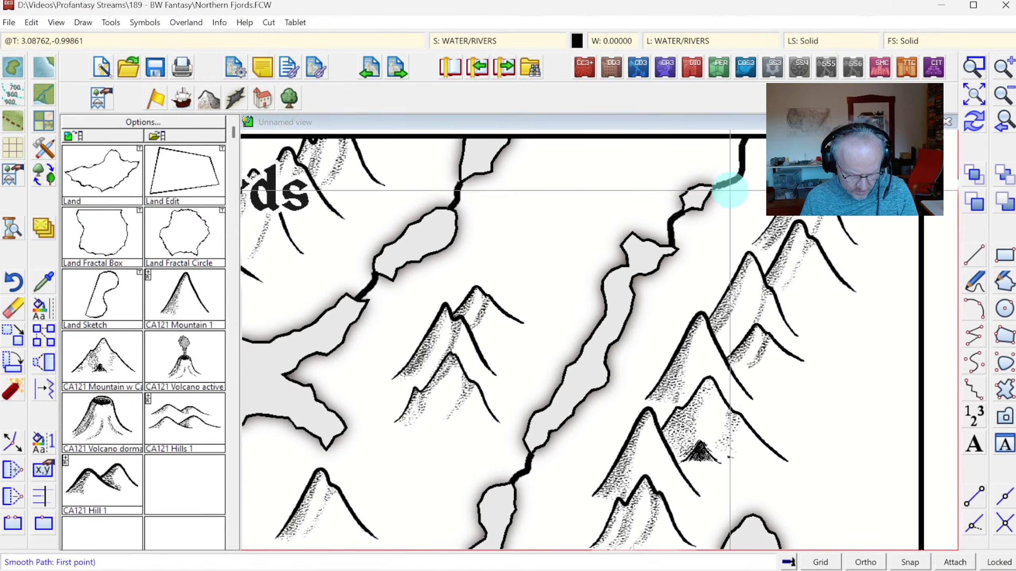
{"action": "key", "text": "F8"}
{"action": "left_click", "coordinate": [742, 173]}
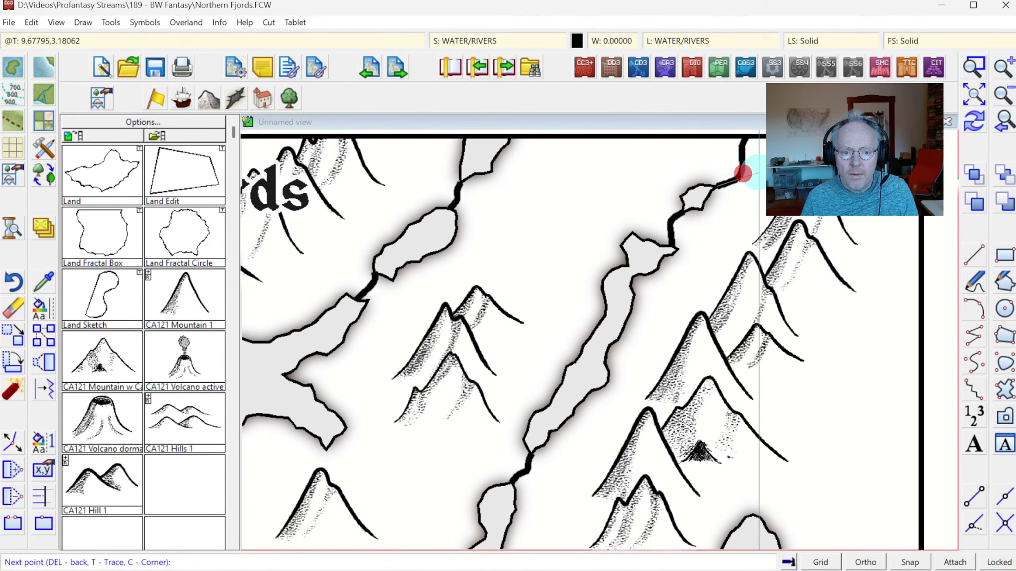
{"action": "key", "text": "Escape"}
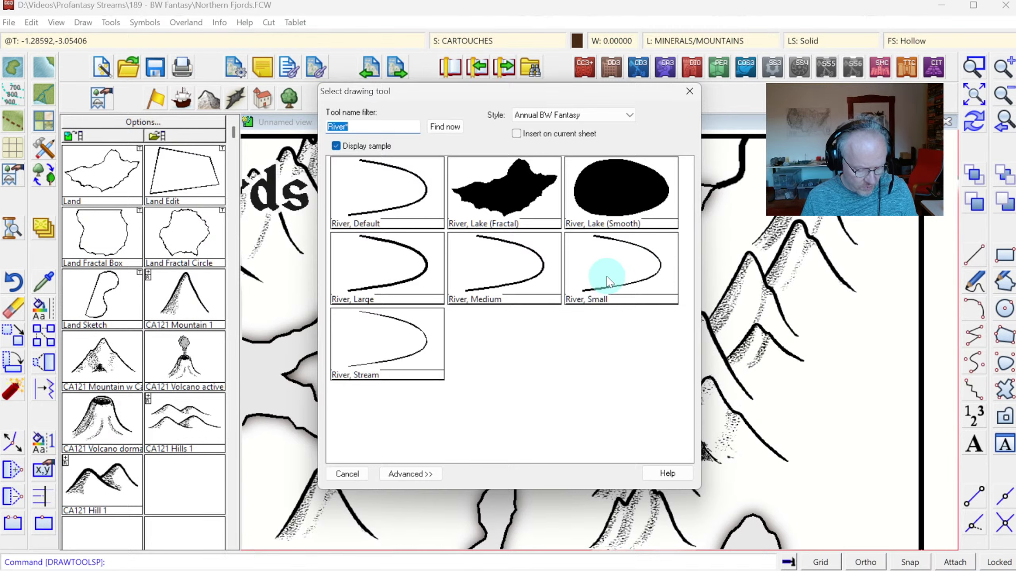
Draw a River, Small tributary running east from the river near the north map border toward the eastern mountain range
{"action": "left_click", "coordinate": [607, 280]}
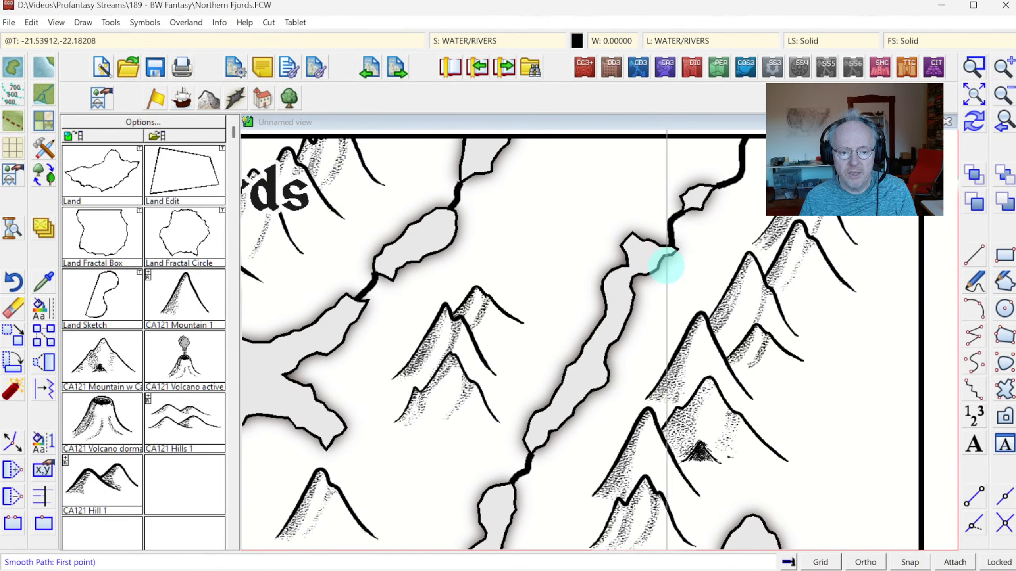
{"action": "left_click_drag", "start_coordinate": [666, 266], "coordinate": [742, 176]}
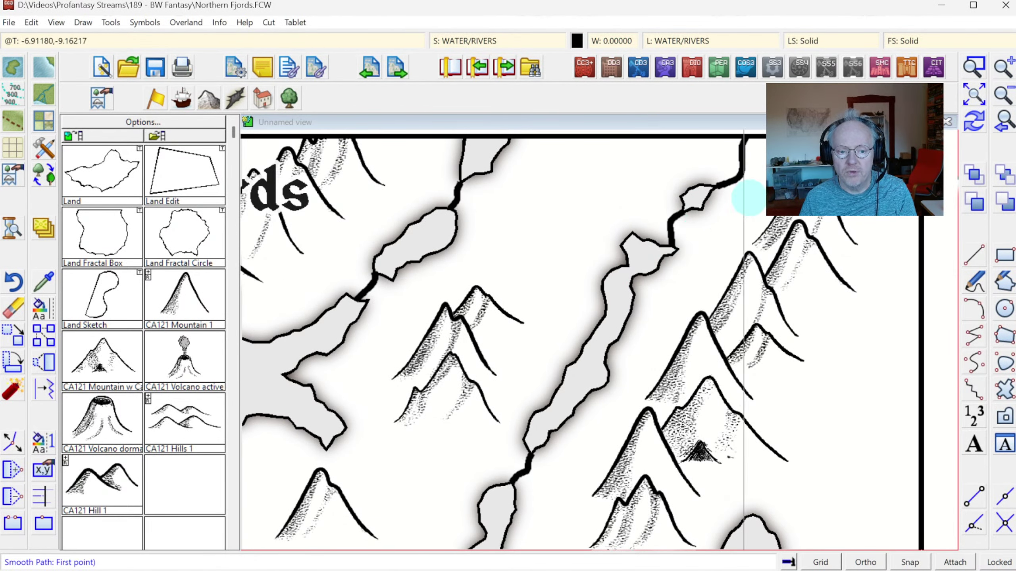
{"action": "left_click", "coordinate": [743, 179]}
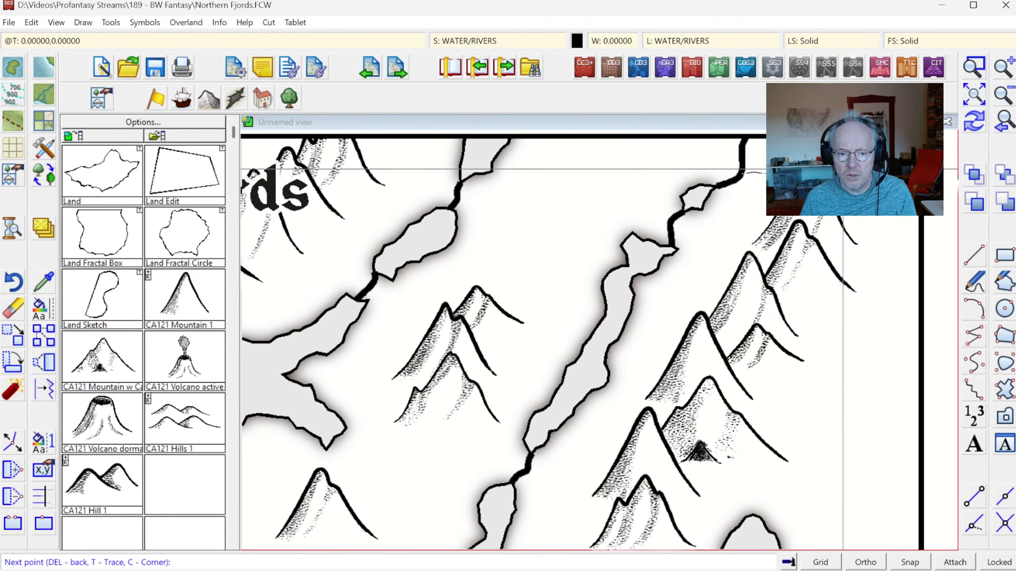
{"action": "right_click", "coordinate": [843, 170]}
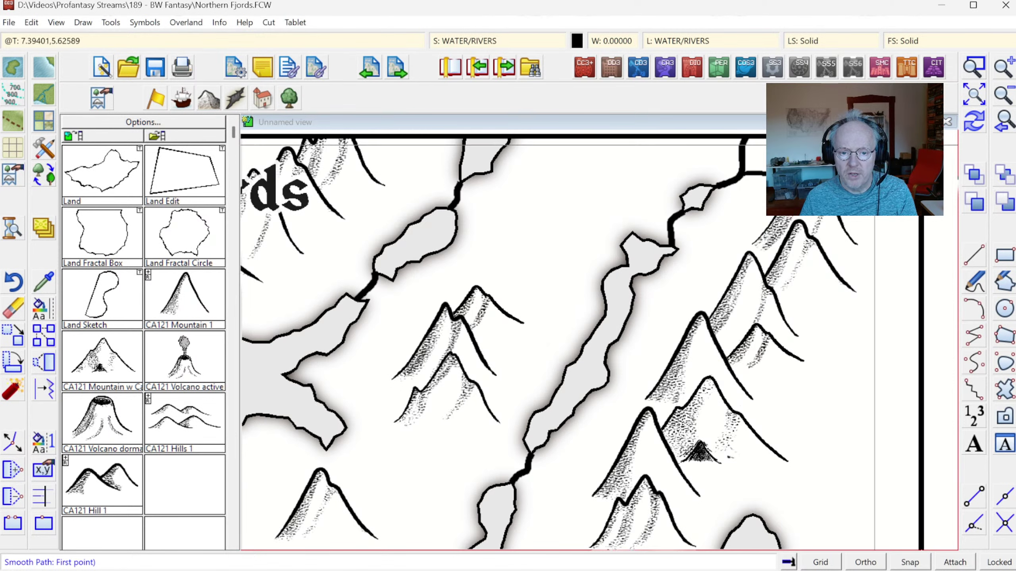
Draw a small river from the long lake's east shore to the foot of the eastern mountain range
{"action": "key", "text": "t"}
{"action": "left_click", "coordinate": [612, 378]}
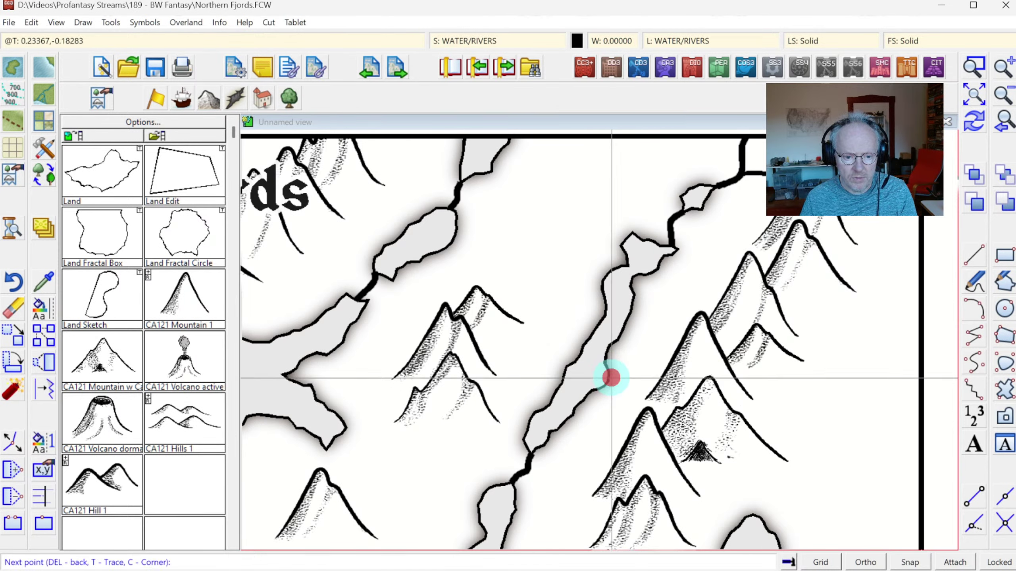
{"action": "left_click", "coordinate": [675, 361]}
{"action": "right_click", "coordinate": [675, 360]}
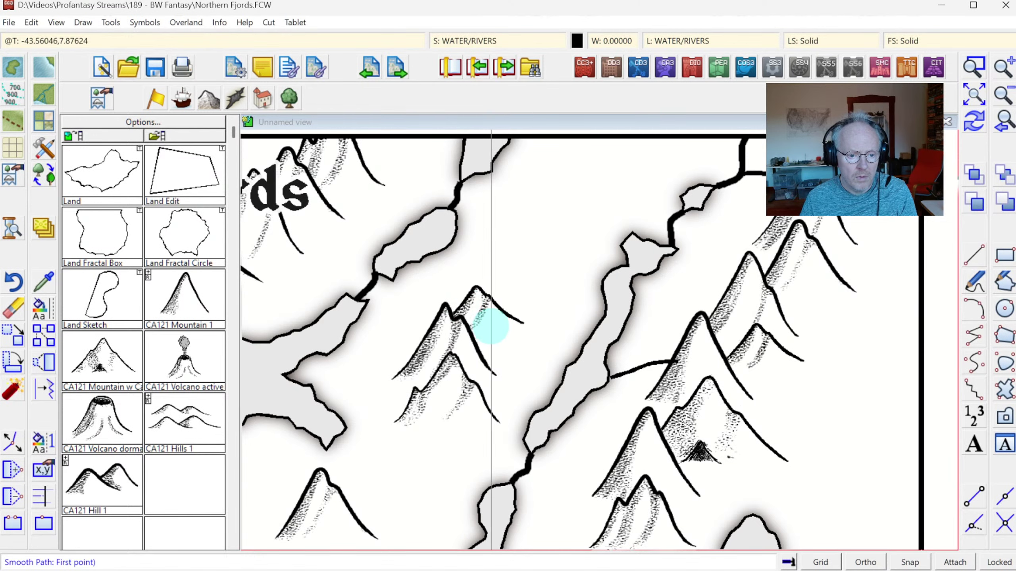
Draw small rivers from the central mountain group, one southeast to the long lake's lower end and one west to the fjord arm
{"action": "mouse_move", "coordinate": [493, 325]}
{"action": "left_mouse_down"}
{"action": "mouse_move", "coordinate": [520, 371]}
{"action": "mouse_move", "coordinate": [512, 399]}
{"action": "mouse_move", "coordinate": [531, 420]}
{"action": "left_mouse_up"}
{"action": "right_click", "coordinate": [531, 420]}
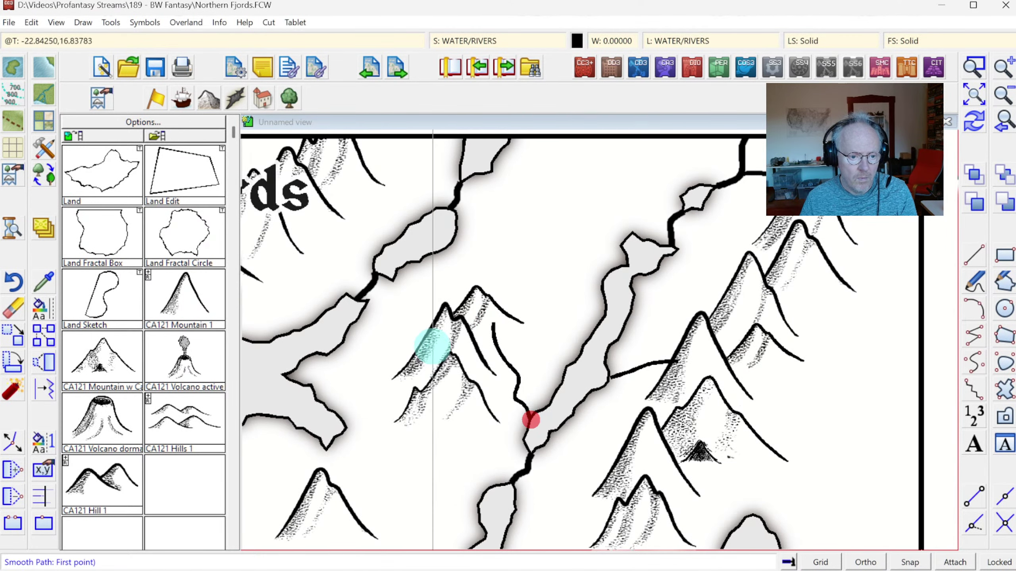
{"action": "left_click", "coordinate": [443, 325]}
{"action": "left_click_drag", "start_coordinate": [355, 338], "coordinate": [343, 339]}
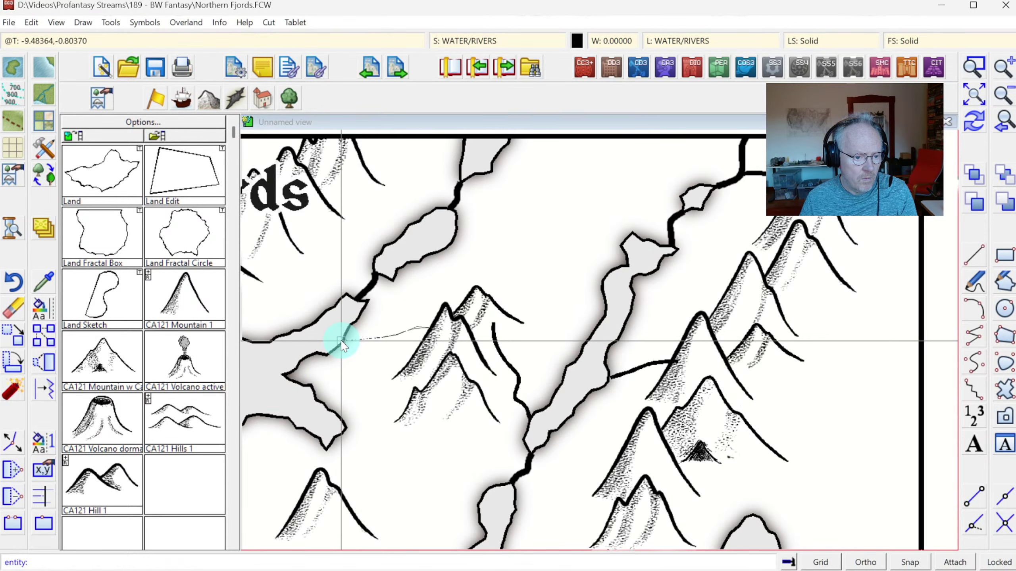
{"action": "right_click", "coordinate": [342, 339]}
Draw a small river from the mountains beside the title southeast into the oval lake's northwest shore
{"action": "left_click", "coordinate": [351, 155]}
{"action": "mouse_move", "coordinate": [352, 154]}
{"action": "left_mouse_down"}
{"action": "mouse_move", "coordinate": [384, 151]}
{"action": "mouse_move", "coordinate": [401, 170]}
{"action": "mouse_move", "coordinate": [409, 224]}
{"action": "left_mouse_up"}
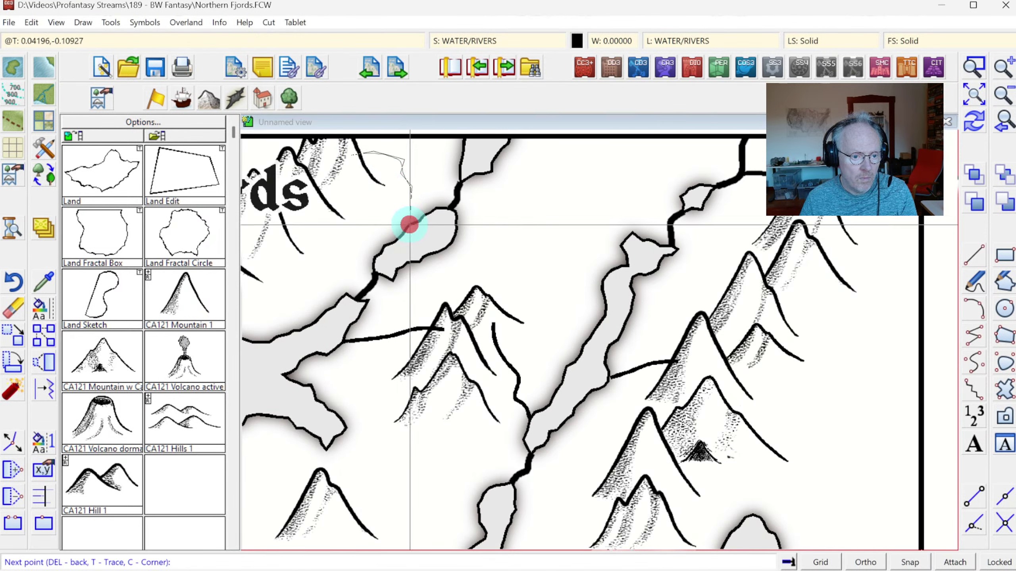
{"action": "right_click", "coordinate": [409, 225]}
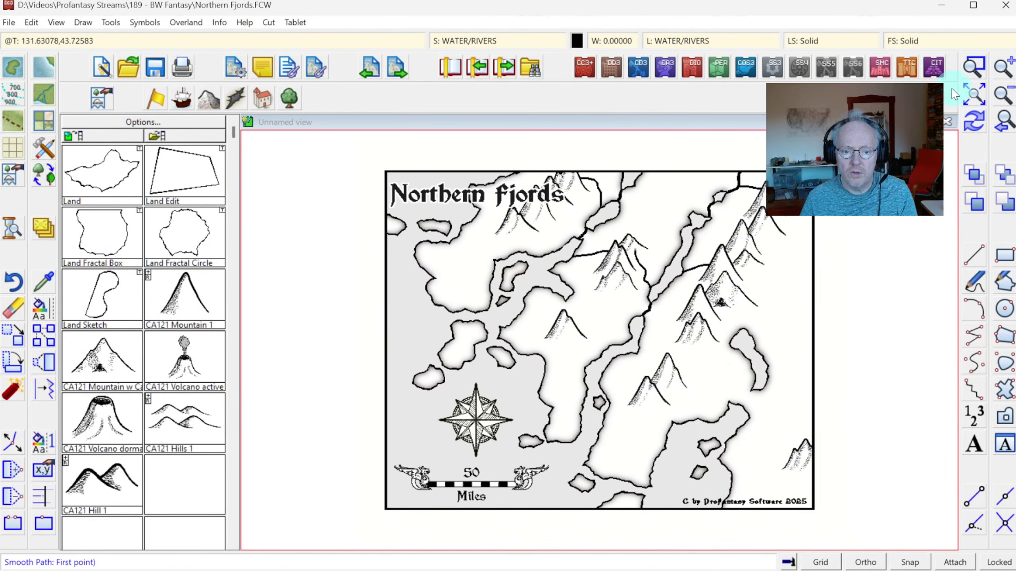
Draw a winding small river from the eastern mountain range's east slope south to the north tip of the eastern lake
{"action": "left_click", "coordinate": [786, 224]}
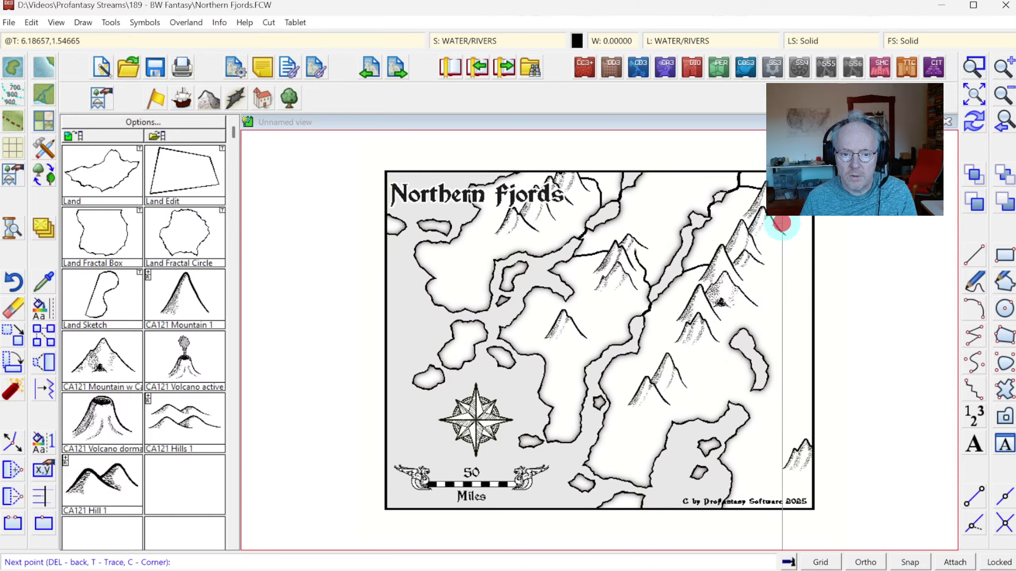
{"action": "left_click", "coordinate": [776, 244]}
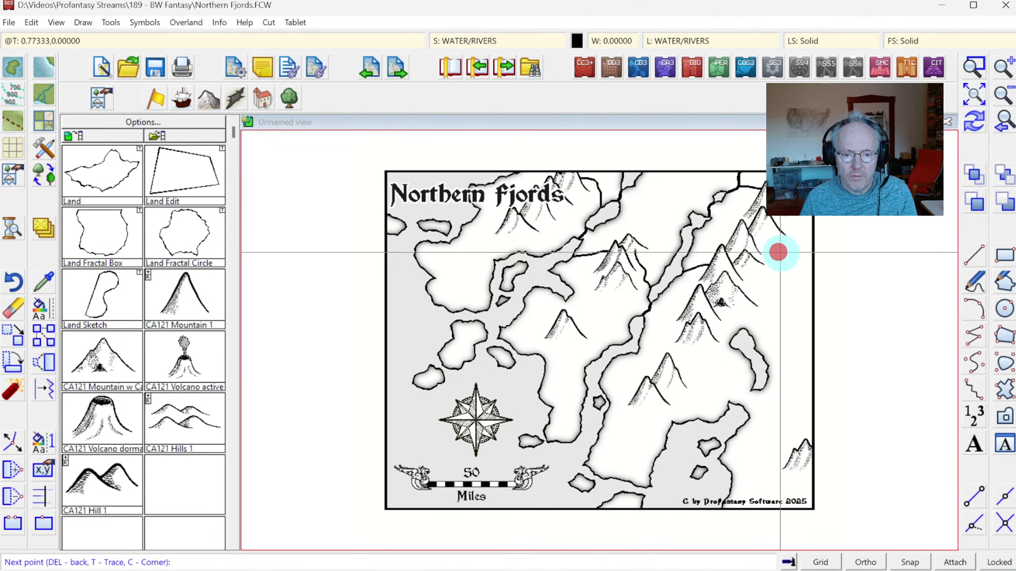
{"action": "left_click", "coordinate": [767, 278]}
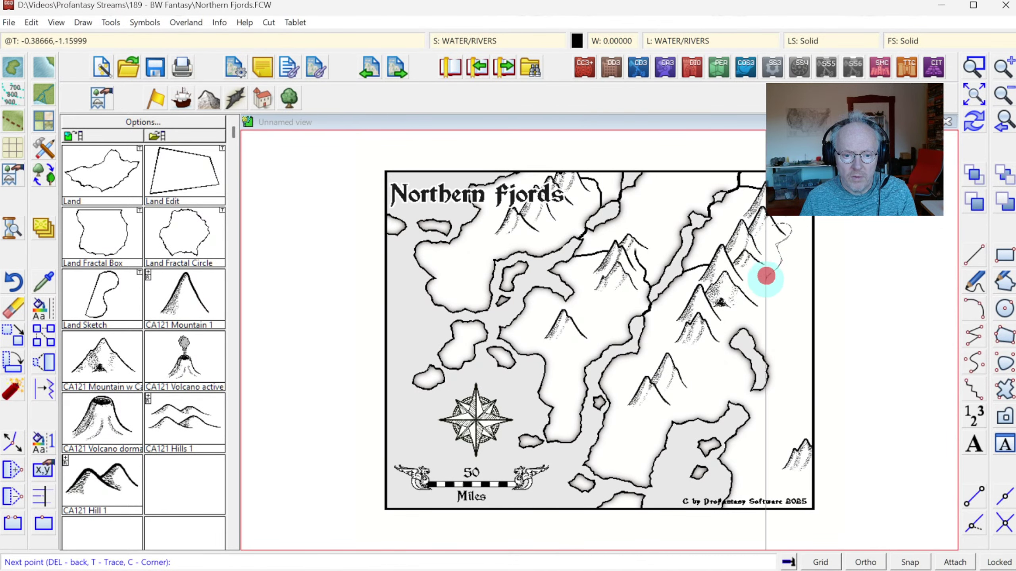
{"action": "left_click", "coordinate": [765, 305]}
{"action": "left_click", "coordinate": [747, 329]}
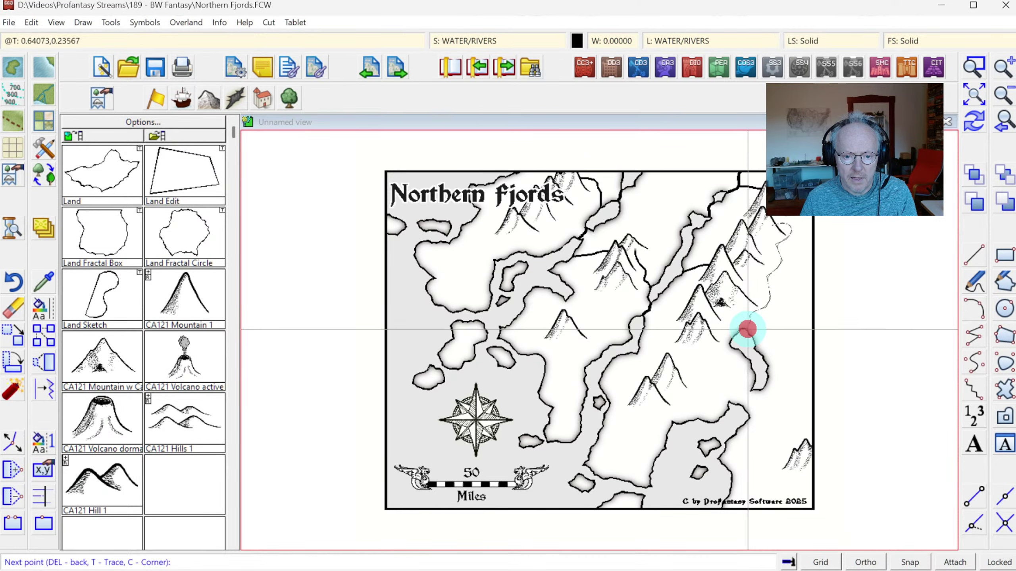
{"action": "right_click", "coordinate": [747, 329]}
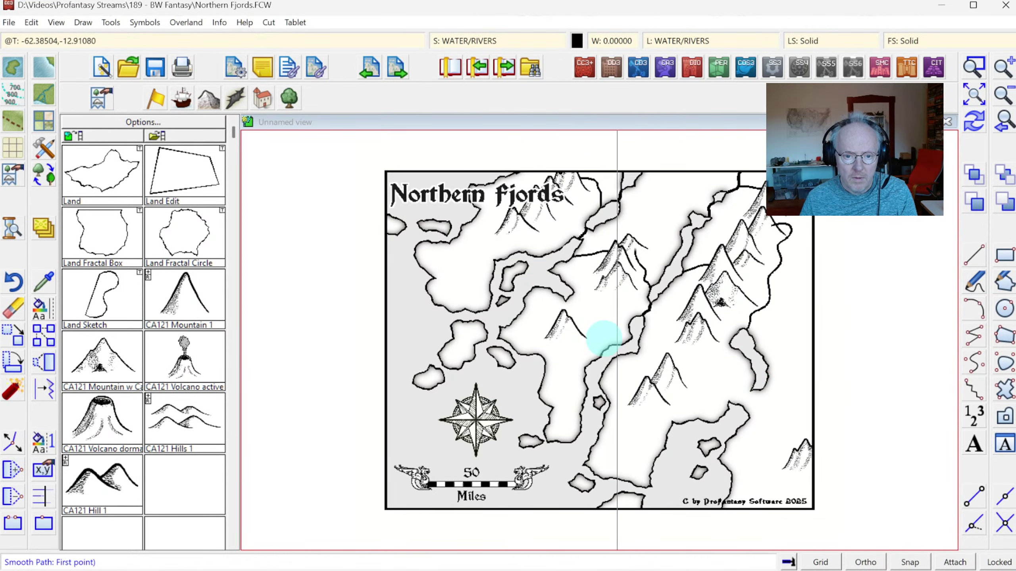
Draw a short default river from the eastern lake's south tip down to the northeast shore of the southern bay
{"action": "left_click", "coordinate": [41, 147]}
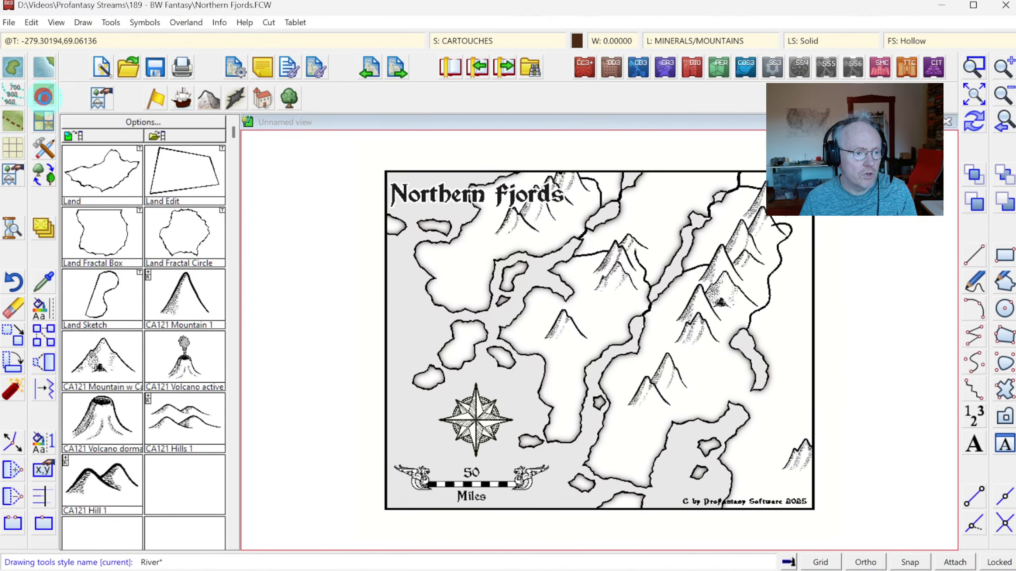
{"action": "double_click", "coordinate": [398, 204]}
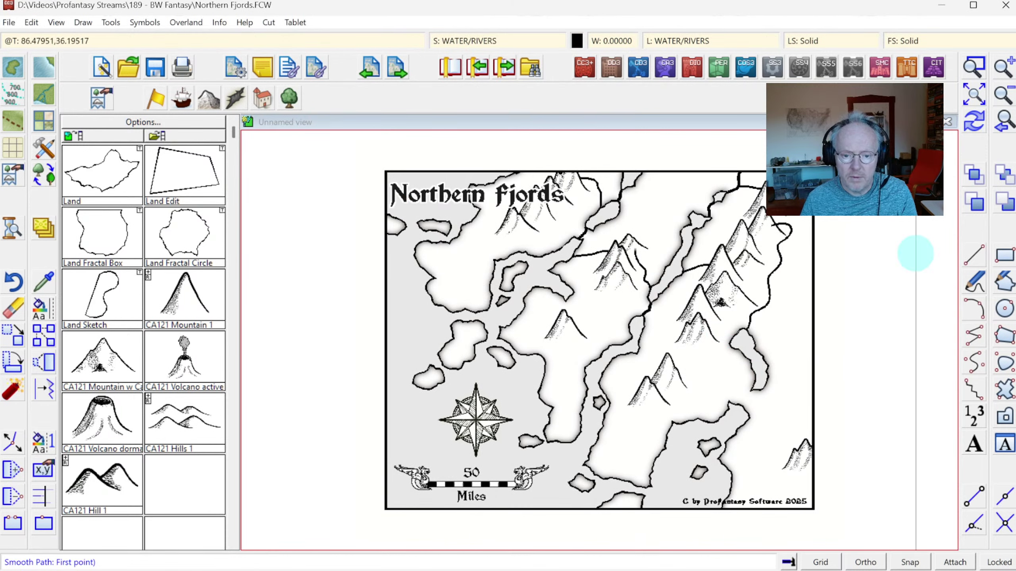
{"action": "left_click", "coordinate": [973, 66]}
{"action": "left_click", "coordinate": [711, 365]}
{"action": "left_click", "coordinate": [734, 394]}
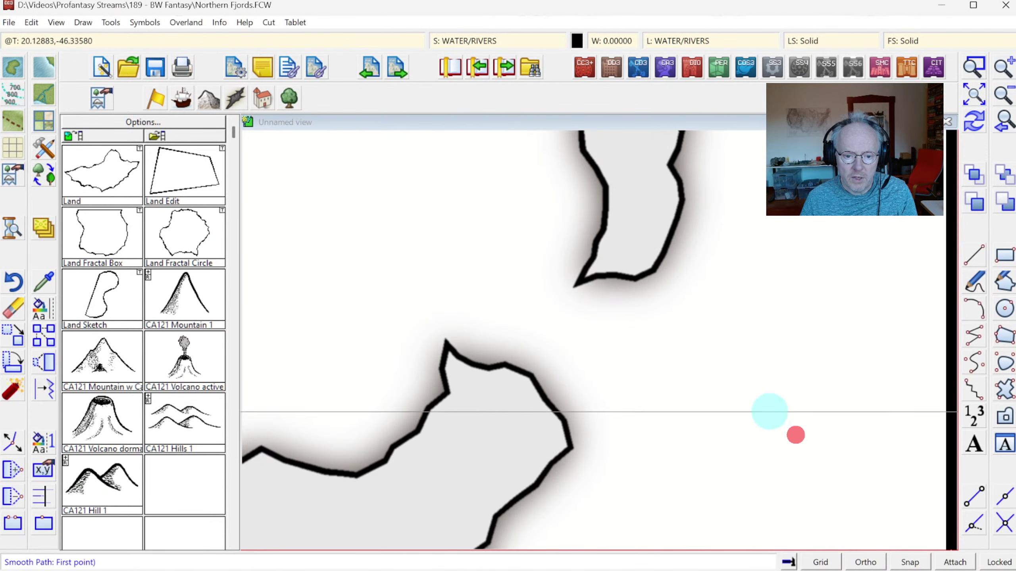
{"action": "left_click", "coordinate": [582, 280]}
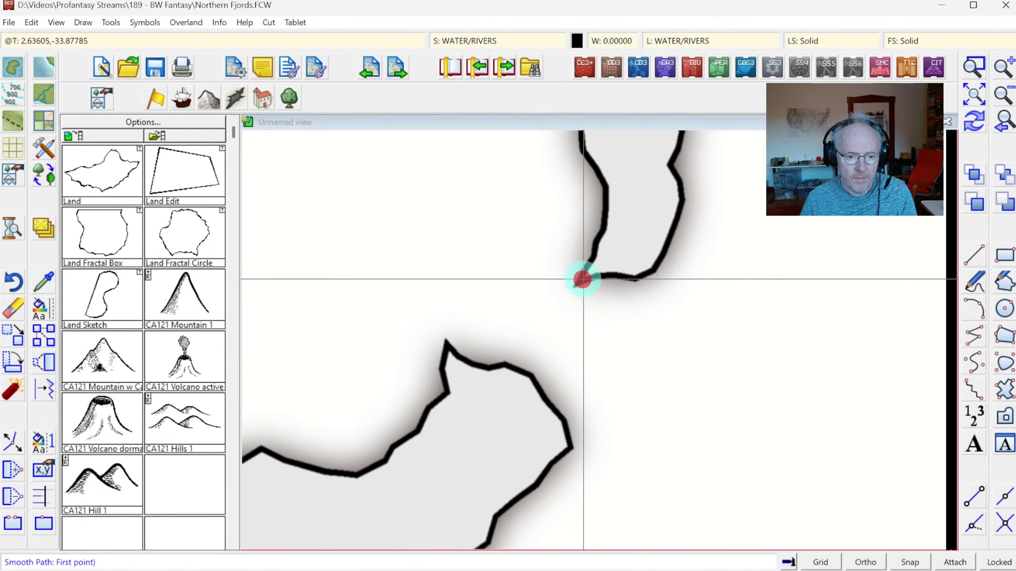
{"action": "left_click", "coordinate": [583, 280]}
{"action": "left_click", "coordinate": [563, 290]}
{"action": "left_click", "coordinate": [557, 320]}
{"action": "left_click", "coordinate": [568, 348]}
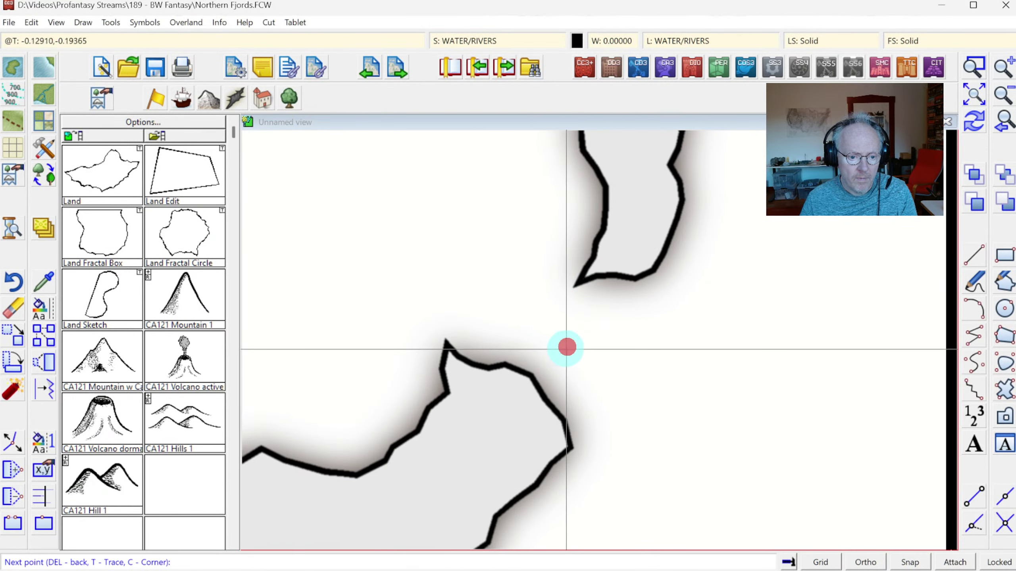
{"action": "left_click", "coordinate": [536, 379]}
{"action": "right_click", "coordinate": [536, 379]}
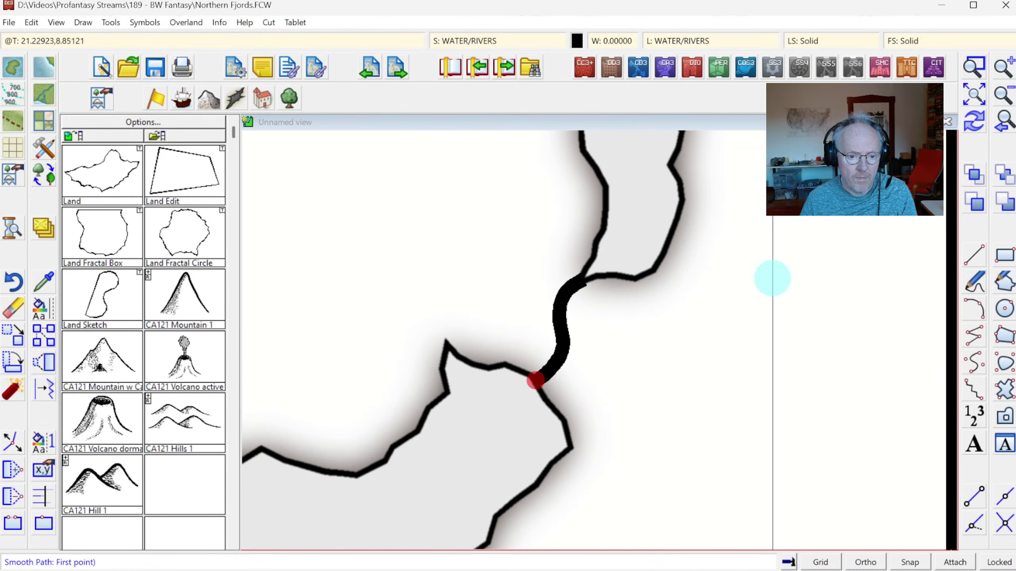
Draw a winding river from the eastern lake's east shore to just beyond the map's east border
{"action": "left_click", "coordinate": [1004, 128]}
{"action": "right_click", "coordinate": [766, 363]}
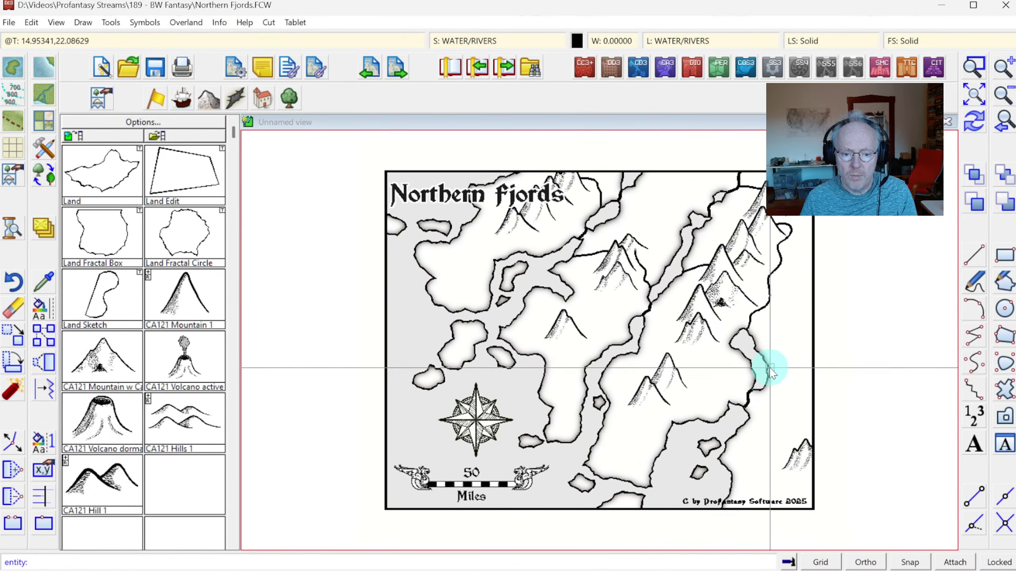
{"action": "mouse_move", "coordinate": [768, 369]}
{"action": "left_mouse_down"}
{"action": "mouse_move", "coordinate": [789, 346]}
{"action": "mouse_move", "coordinate": [816, 344]}
{"action": "left_mouse_up"}
{"action": "right_click", "coordinate": [816, 345]}
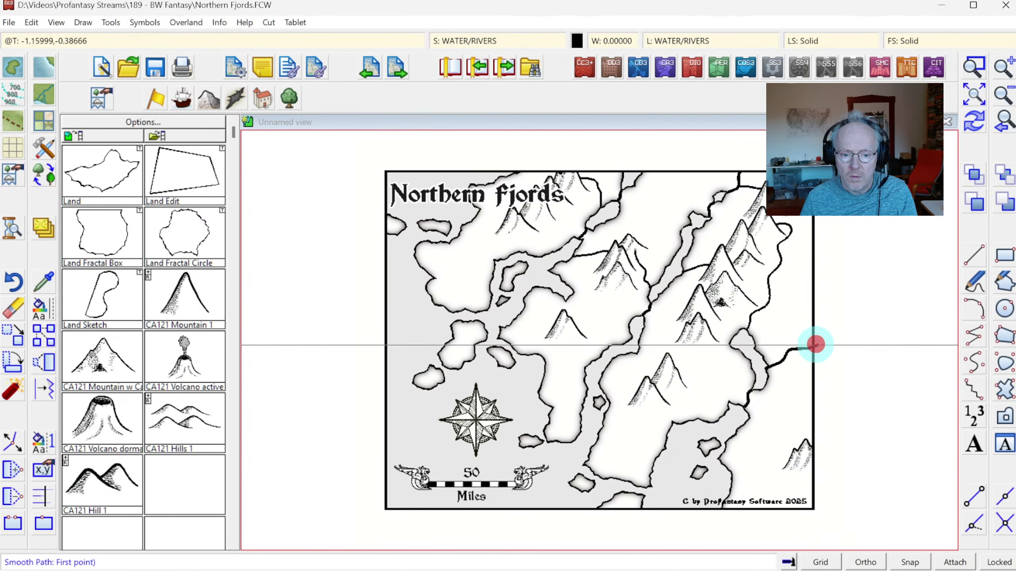
Move the end node of the east border river onto the eastern lake's shoreline so it stops protruding into the water
{"action": "left_click", "coordinate": [973, 64]}
{"action": "left_click", "coordinate": [751, 356]}
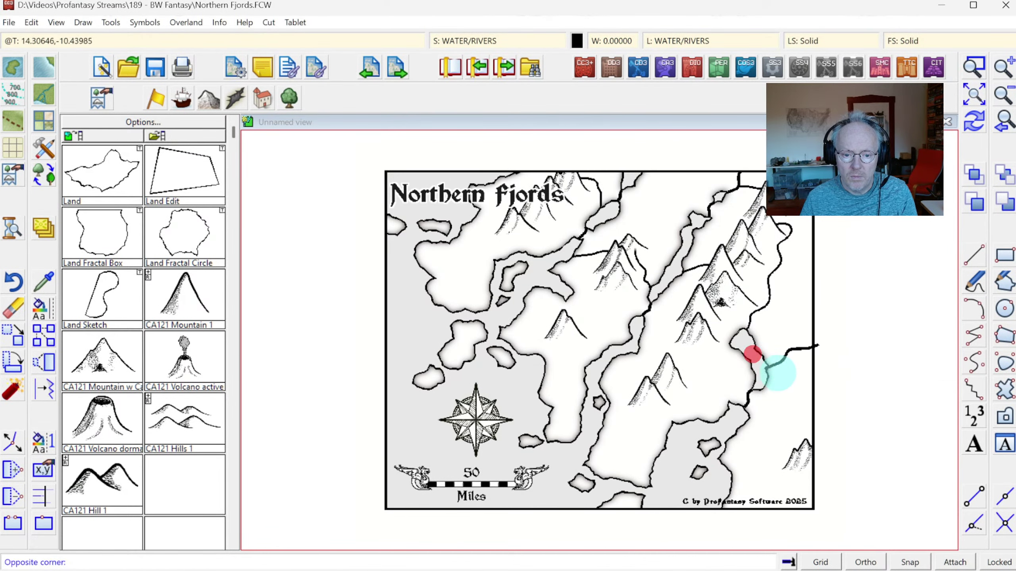
{"action": "left_click", "coordinate": [782, 379]}
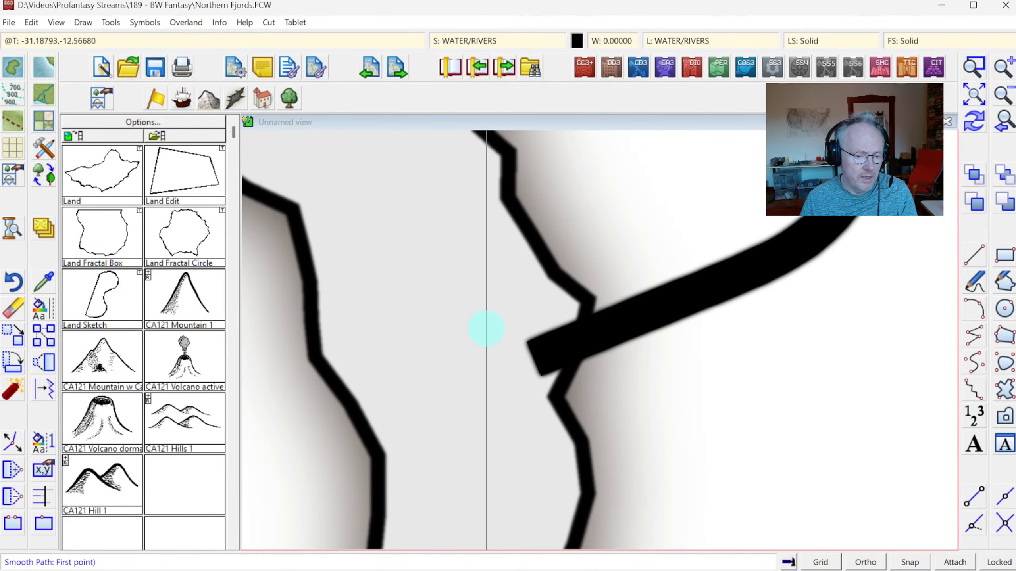
{"action": "left_click", "coordinate": [10, 442]}
{"action": "left_click", "coordinate": [529, 362]}
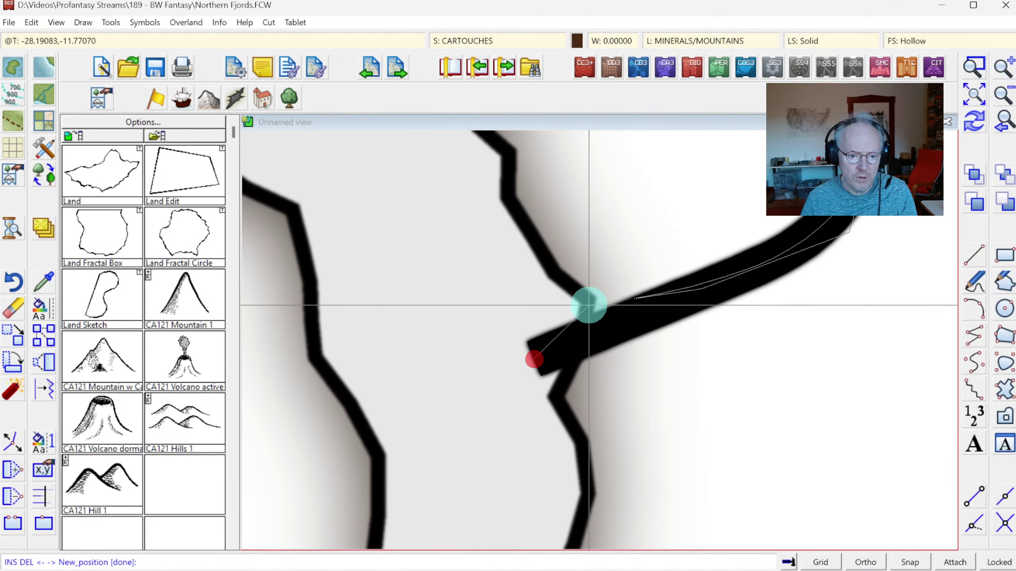
{"action": "left_click", "coordinate": [585, 304]}
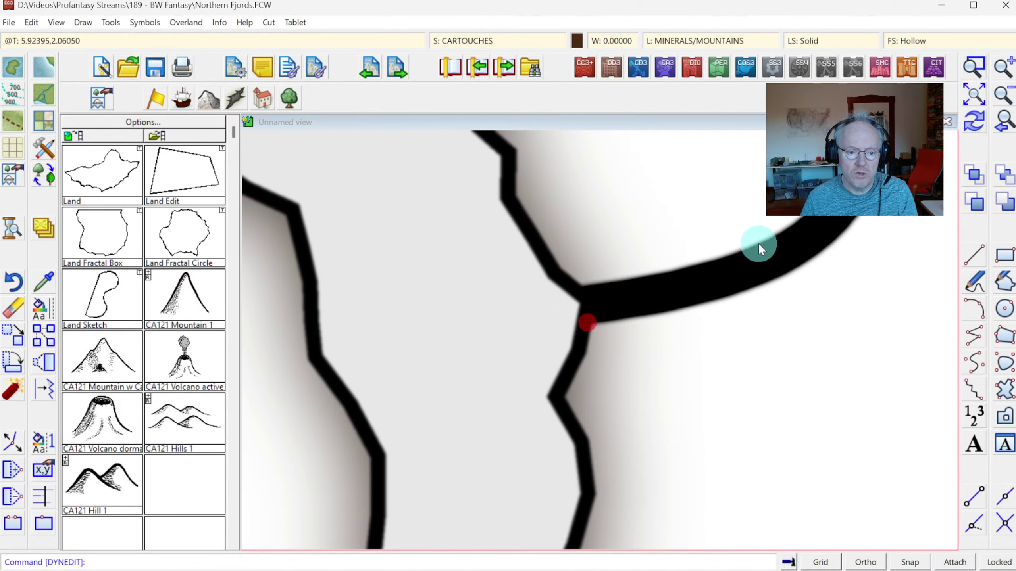
Draw a default sea contour over the coastal waters, fjords and islands, reaching past the map borders and leaving the compass area clear
{"action": "left_click", "coordinate": [1003, 123]}
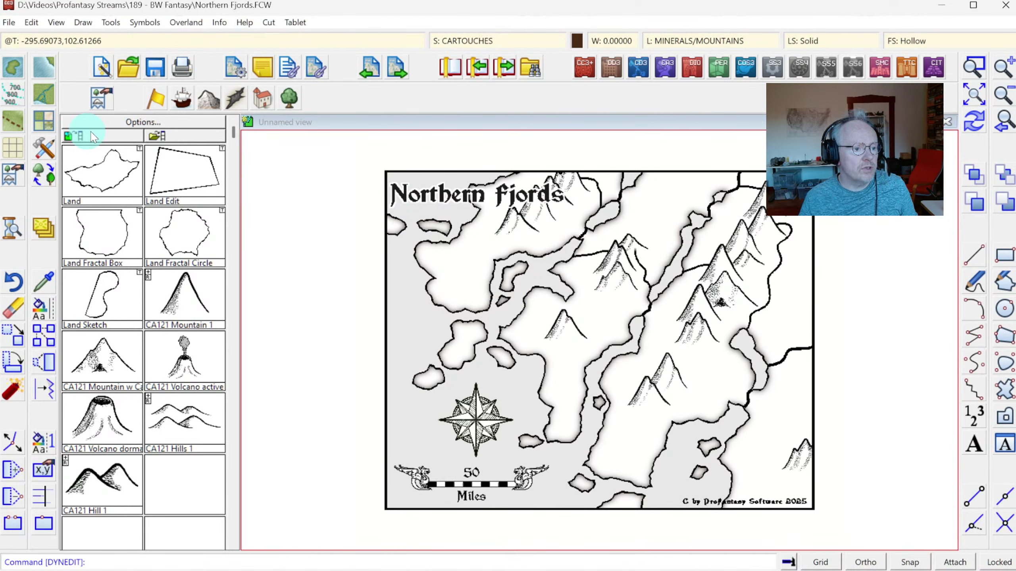
{"action": "left_click", "coordinate": [41, 67]}
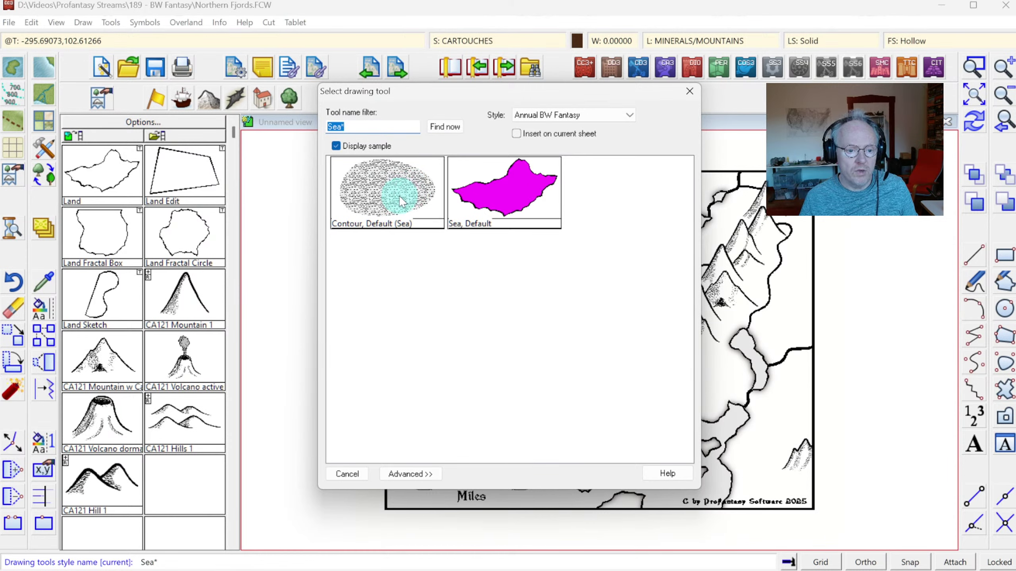
{"action": "left_click", "coordinate": [412, 200]}
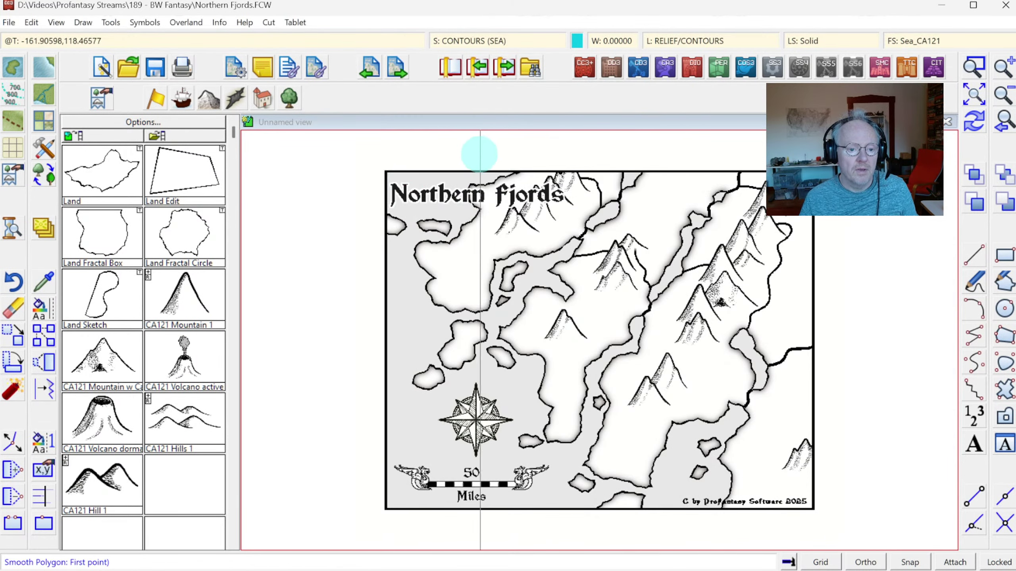
{"action": "mouse_move", "coordinate": [492, 169]}
{"action": "left_mouse_down"}
{"action": "mouse_move", "coordinate": [459, 181]}
{"action": "mouse_move", "coordinate": [462, 212]}
{"action": "mouse_move", "coordinate": [381, 212]}
{"action": "mouse_move", "coordinate": [381, 238]}
{"action": "mouse_move", "coordinate": [408, 243]}
{"action": "mouse_move", "coordinate": [415, 292]}
{"action": "mouse_move", "coordinate": [440, 314]}
{"action": "mouse_move", "coordinate": [436, 345]}
{"action": "mouse_move", "coordinate": [405, 381]}
{"action": "mouse_move", "coordinate": [416, 395]}
{"action": "mouse_move", "coordinate": [444, 393]}
{"action": "mouse_move", "coordinate": [479, 372]}
{"action": "mouse_move", "coordinate": [419, 394]}
{"action": "mouse_move", "coordinate": [485, 367]}
{"action": "mouse_move", "coordinate": [519, 370]}
{"action": "mouse_move", "coordinate": [505, 356]}
{"action": "mouse_move", "coordinate": [535, 361]}
{"action": "mouse_move", "coordinate": [521, 406]}
{"action": "mouse_move", "coordinate": [539, 413]}
{"action": "mouse_move", "coordinate": [516, 448]}
{"action": "mouse_move", "coordinate": [579, 451]}
{"action": "mouse_move", "coordinate": [587, 440]}
{"action": "mouse_move", "coordinate": [569, 467]}
{"action": "mouse_move", "coordinate": [609, 492]}
{"action": "mouse_move", "coordinate": [585, 504]}
{"action": "left_mouse_up"}
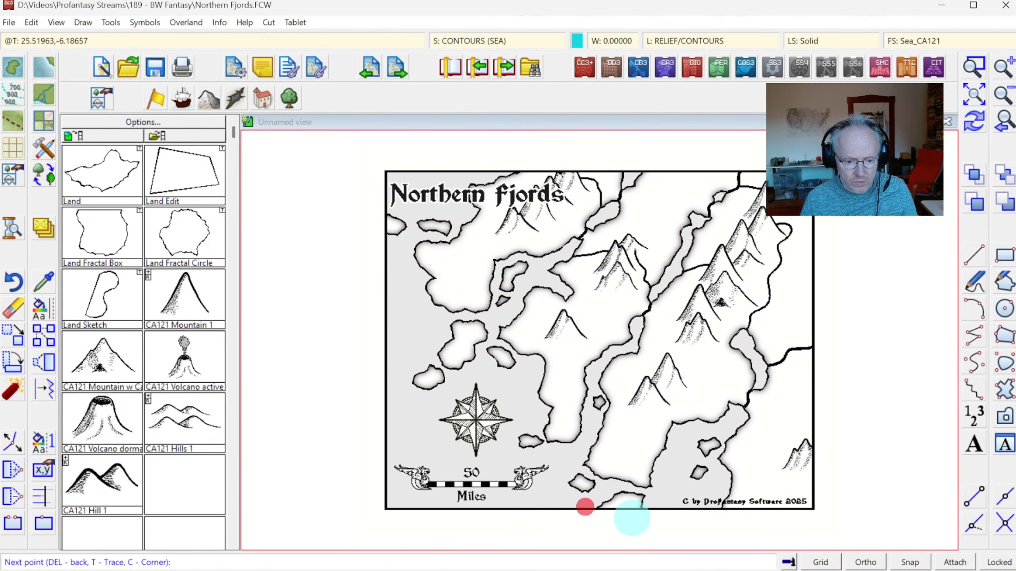
{"action": "left_click", "coordinate": [596, 519]}
{"action": "mouse_move", "coordinate": [648, 514]}
{"action": "left_mouse_down"}
{"action": "mouse_move", "coordinate": [669, 486]}
{"action": "mouse_move", "coordinate": [677, 438]}
{"action": "mouse_move", "coordinate": [692, 440]}
{"action": "mouse_move", "coordinate": [695, 456]}
{"action": "mouse_move", "coordinate": [681, 471]}
{"action": "mouse_move", "coordinate": [686, 486]}
{"action": "mouse_move", "coordinate": [703, 491]}
{"action": "mouse_move", "coordinate": [713, 474]}
{"action": "mouse_move", "coordinate": [727, 484]}
{"action": "mouse_move", "coordinate": [711, 515]}
{"action": "mouse_move", "coordinate": [832, 517]}
{"action": "left_mouse_up"}
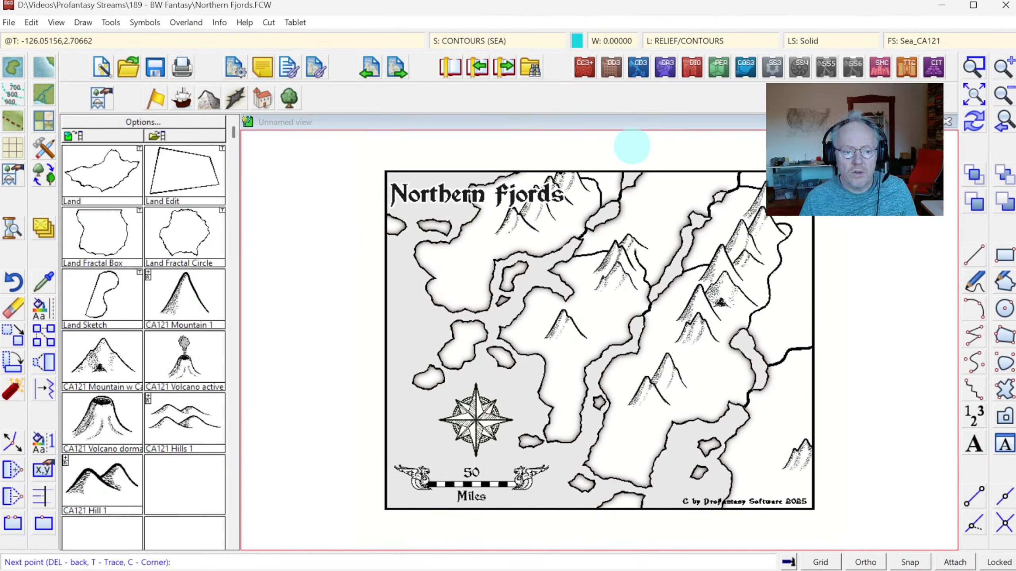
{"action": "right_click", "coordinate": [521, 147]}
{"action": "right_click", "coordinate": [628, 196]}
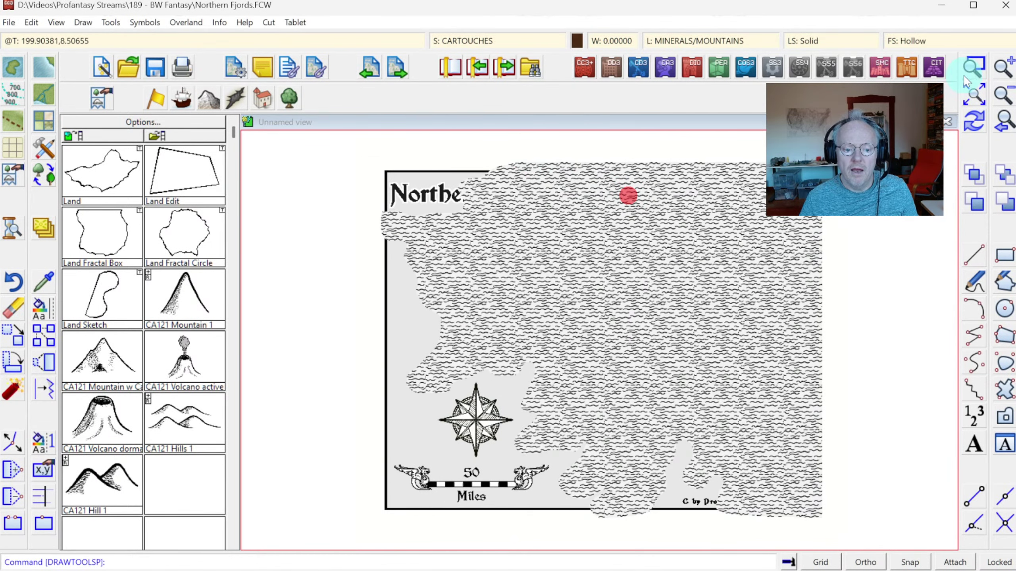
{"action": "left_click", "coordinate": [973, 121]}
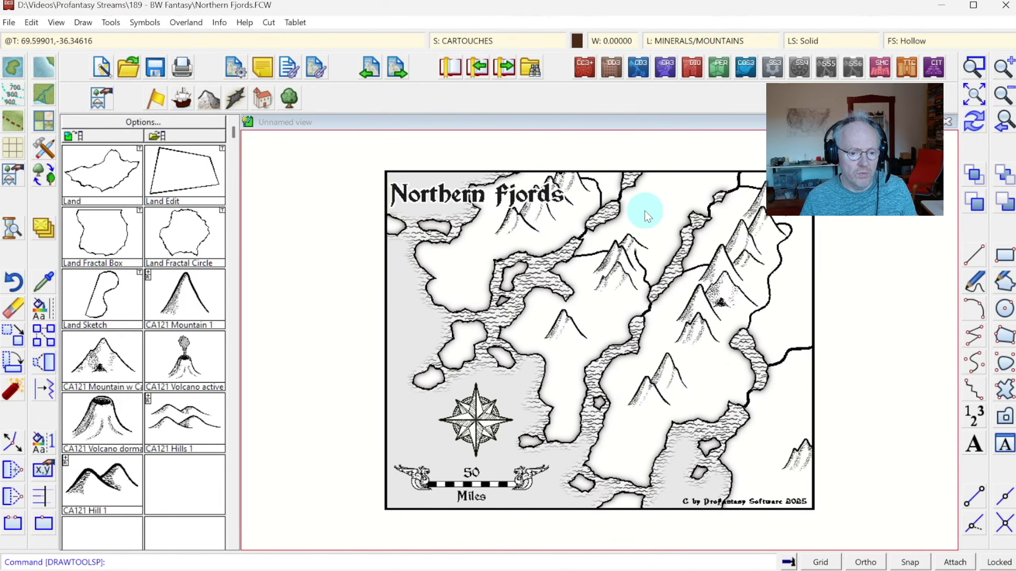
Draw a small solid black lake with a river lake tool on the open land north of the central mountain group
{"action": "right_click", "coordinate": [45, 100]}
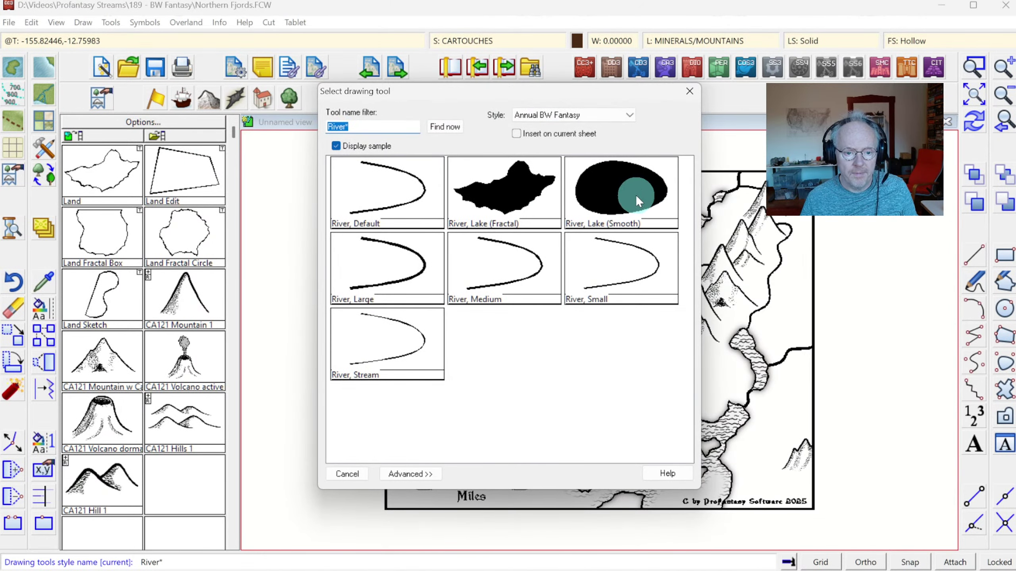
{"action": "left_click", "coordinate": [637, 197]}
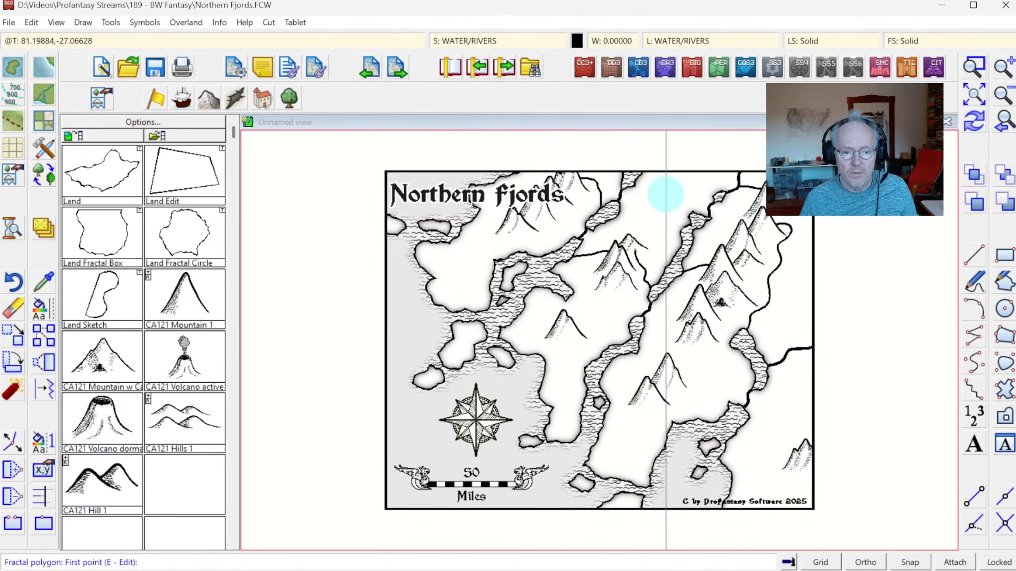
{"action": "mouse_move", "coordinate": [667, 191]}
{"action": "left_mouse_down"}
{"action": "mouse_move", "coordinate": [630, 200]}
{"action": "mouse_move", "coordinate": [636, 212]}
{"action": "mouse_move", "coordinate": [680, 204]}
{"action": "mouse_move", "coordinate": [676, 186]}
{"action": "left_mouse_up"}
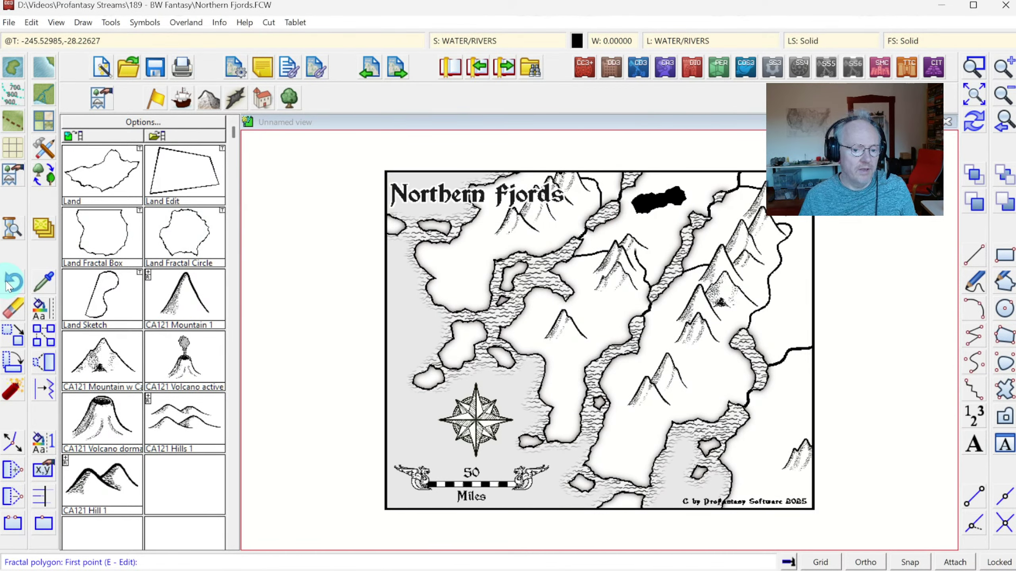
Erase the solid black lake north of the central mountain group
{"action": "left_click", "coordinate": [11, 307]}
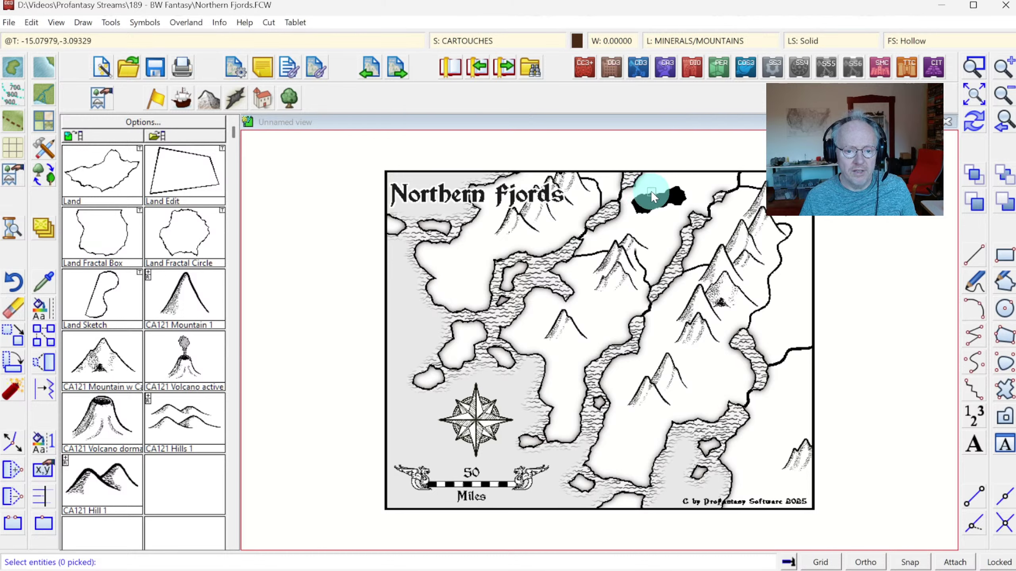
{"action": "left_click", "coordinate": [651, 190]}
{"action": "right_click", "coordinate": [685, 218]}
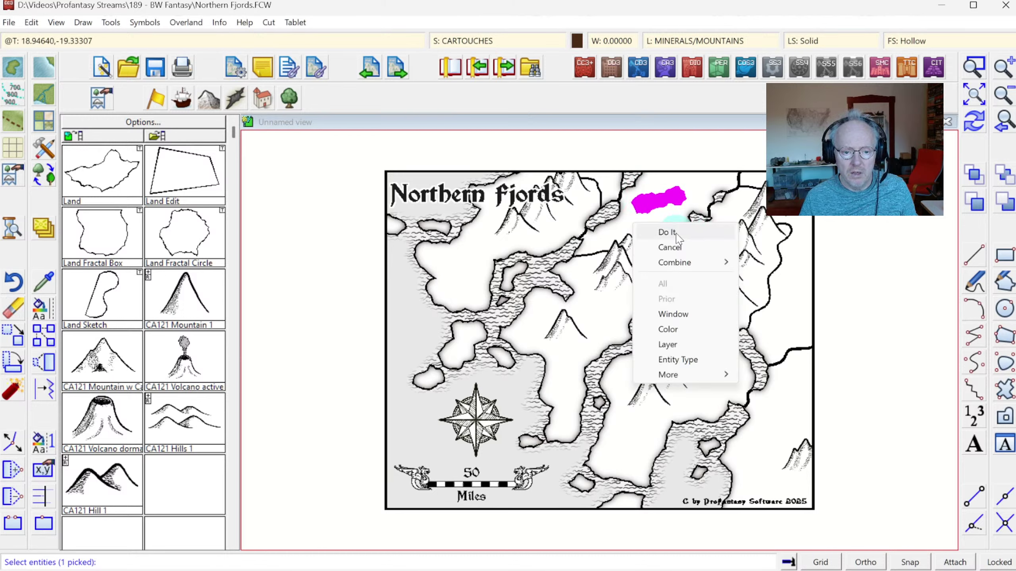
{"action": "left_click", "coordinate": [676, 233]}
{"action": "left_click", "coordinate": [11, 406]}
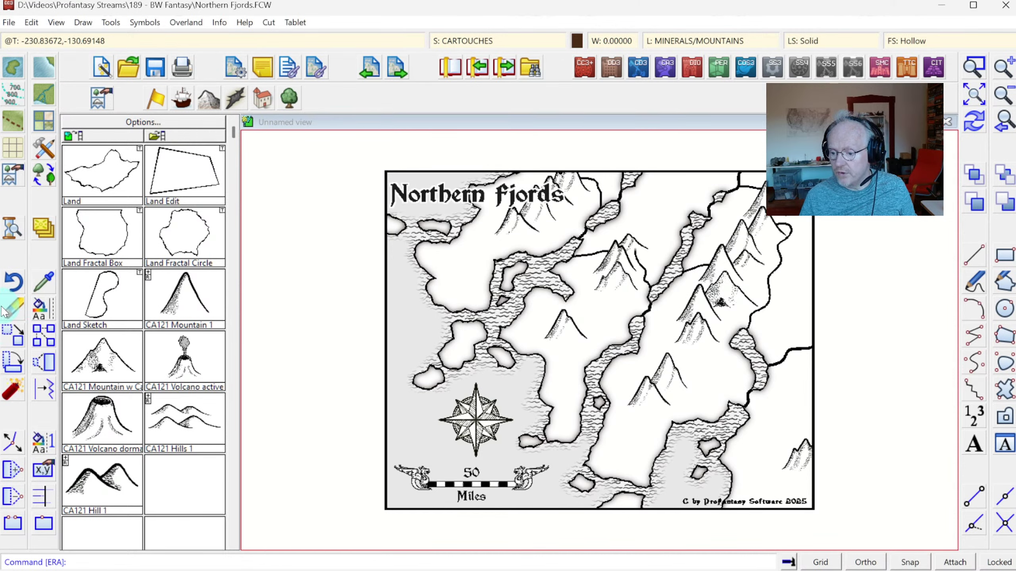
Load the vegetation symbol catalog, browse its tree and terrain symbols, and pick the CA121 Pine Forest symbol for placement
{"action": "left_click", "coordinate": [42, 119]}
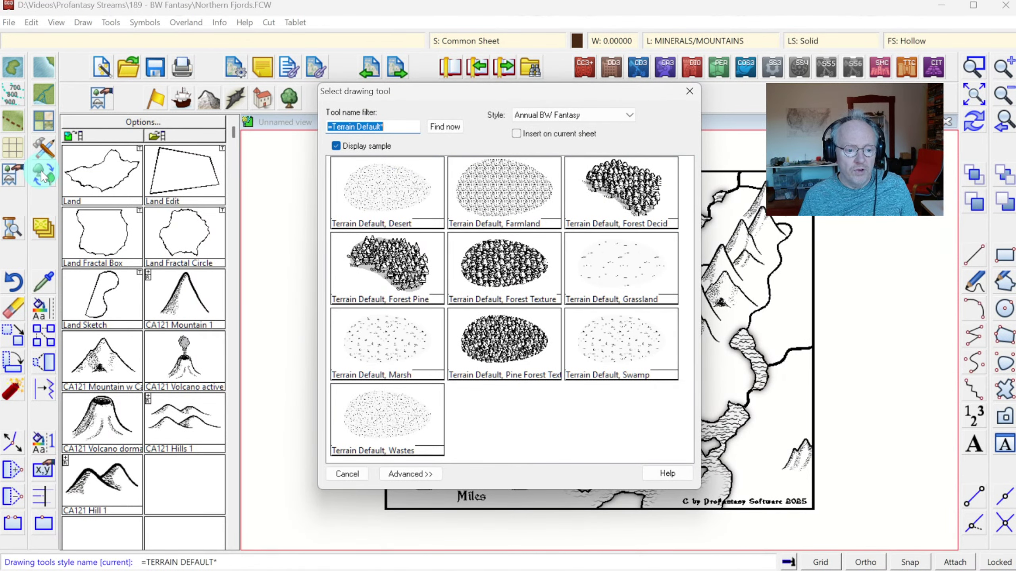
{"action": "key", "text": "Escape"}
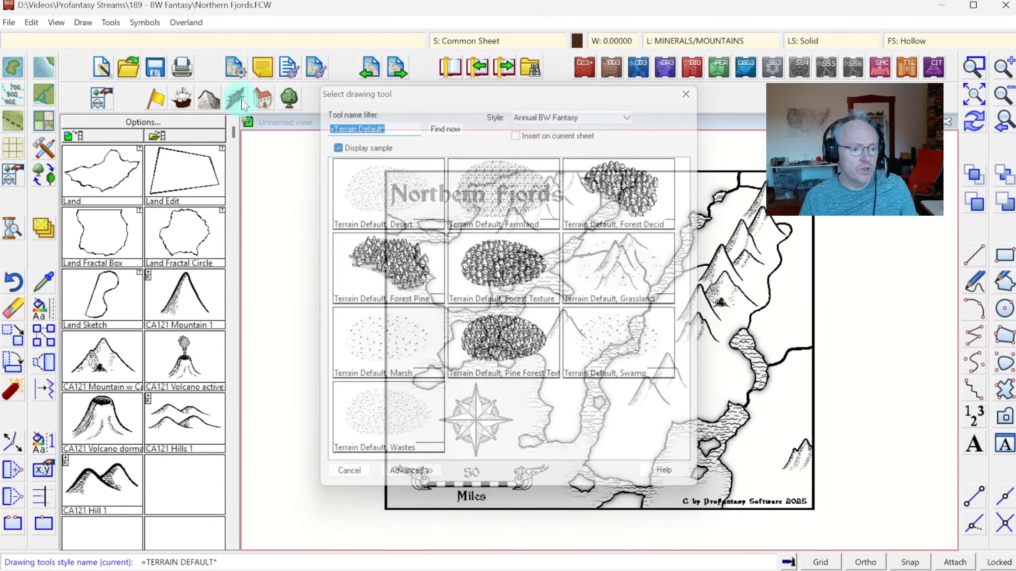
{"action": "left_click", "coordinate": [290, 100]}
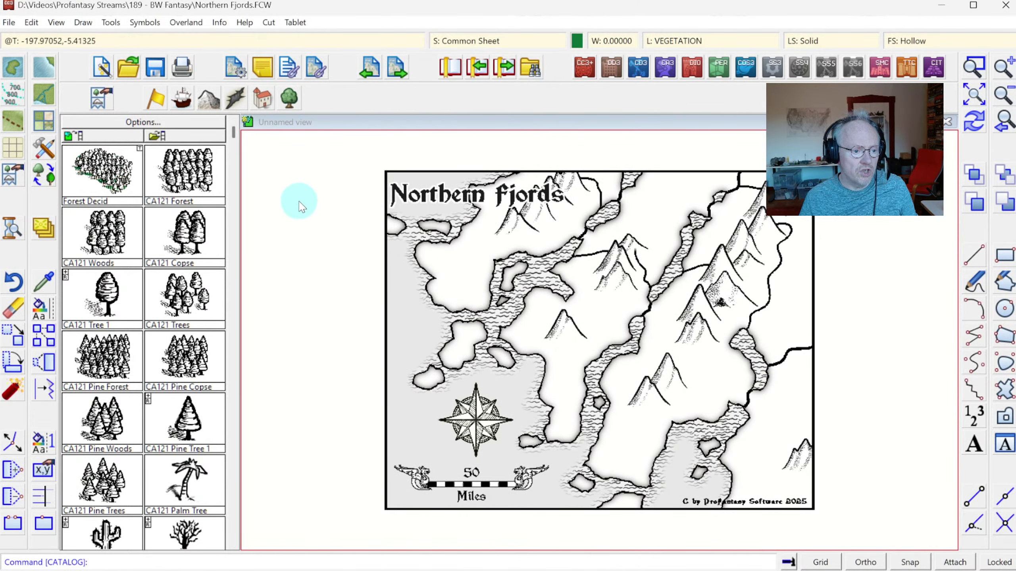
{"action": "left_click", "coordinate": [233, 545]}
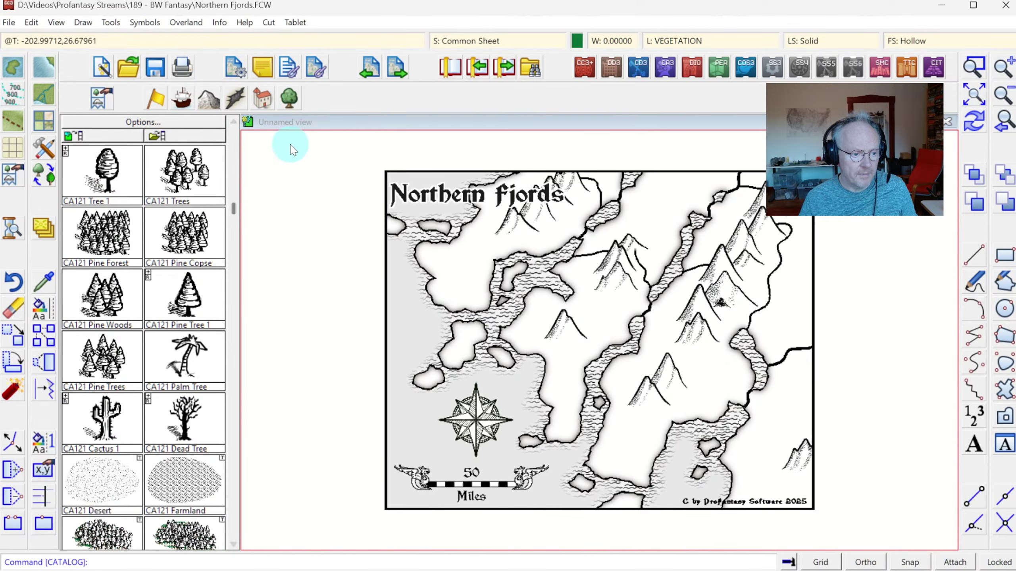
{"action": "left_click", "coordinate": [232, 125]}
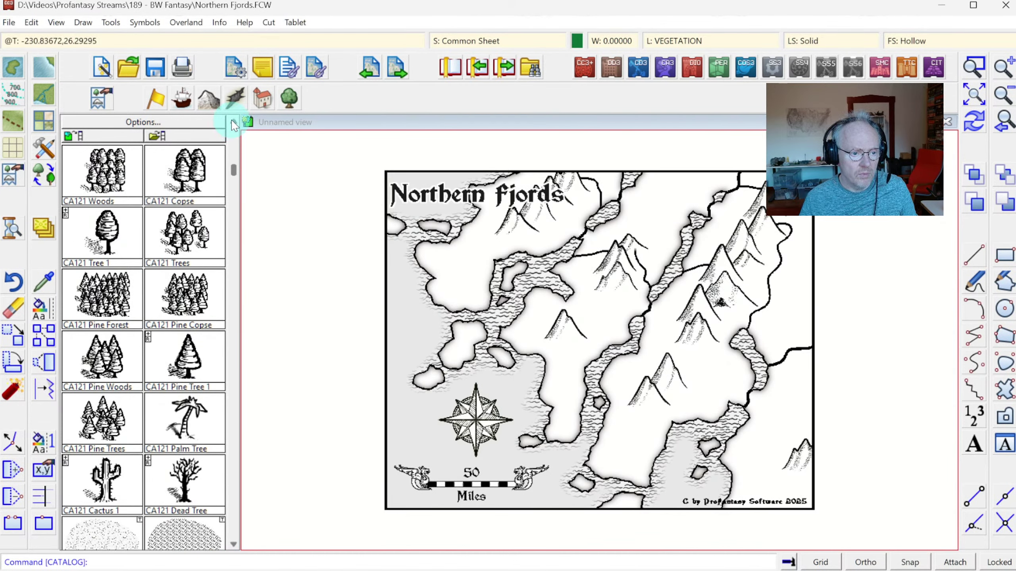
{"action": "left_click", "coordinate": [233, 125]}
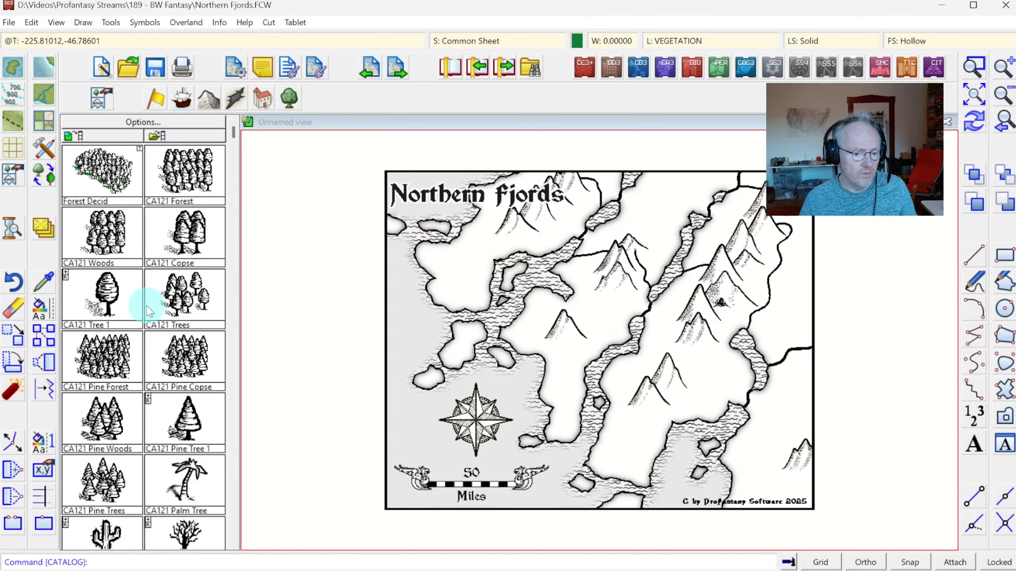
{"action": "left_click", "coordinate": [108, 362]}
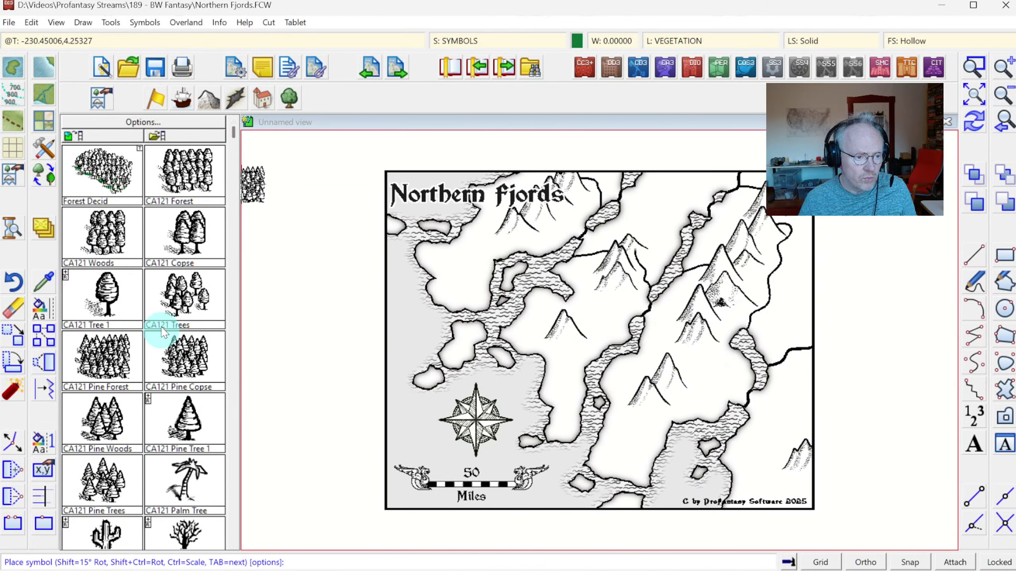
Draw a CA121 Forest Pine area along the map's upper border, between the central fjord and the river to its east
{"action": "left_click", "coordinate": [232, 405]}
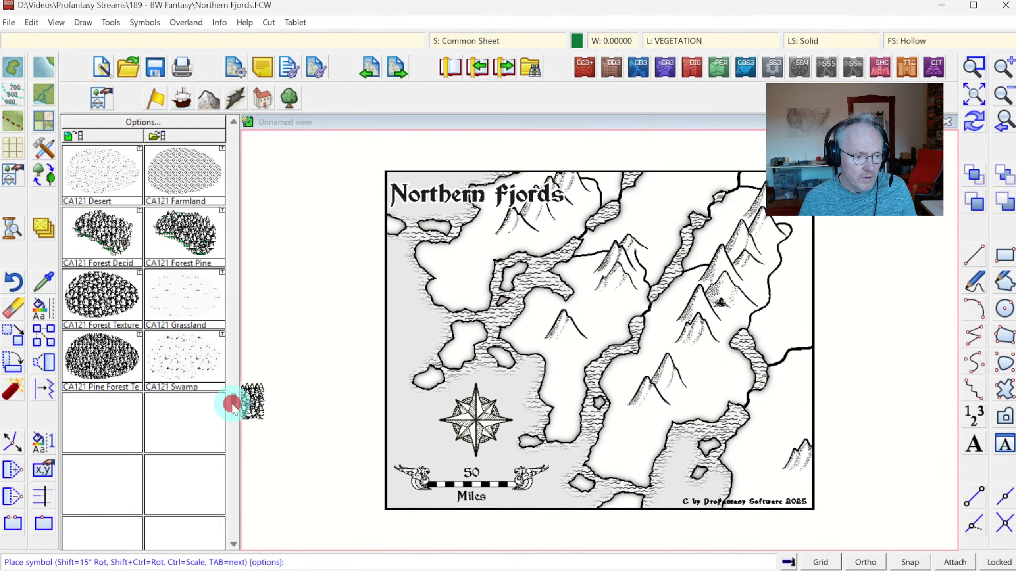
{"action": "left_click", "coordinate": [170, 231]}
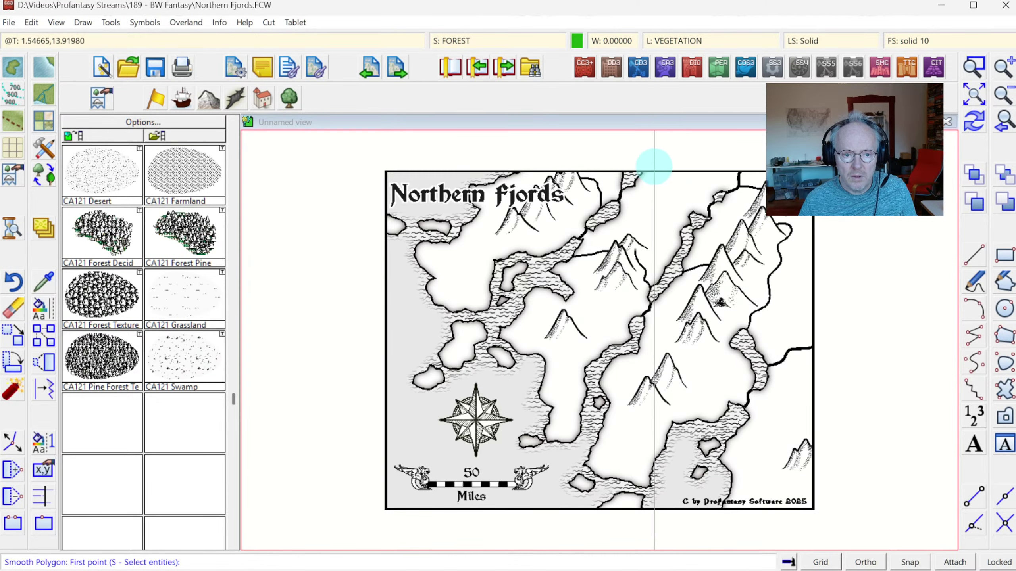
{"action": "mouse_move", "coordinate": [655, 165]}
{"action": "left_mouse_down"}
{"action": "mouse_move", "coordinate": [638, 195]}
{"action": "mouse_move", "coordinate": [643, 229]}
{"action": "mouse_move", "coordinate": [663, 245]}
{"action": "mouse_move", "coordinate": [685, 200]}
{"action": "mouse_move", "coordinate": [718, 160]}
{"action": "left_mouse_up"}
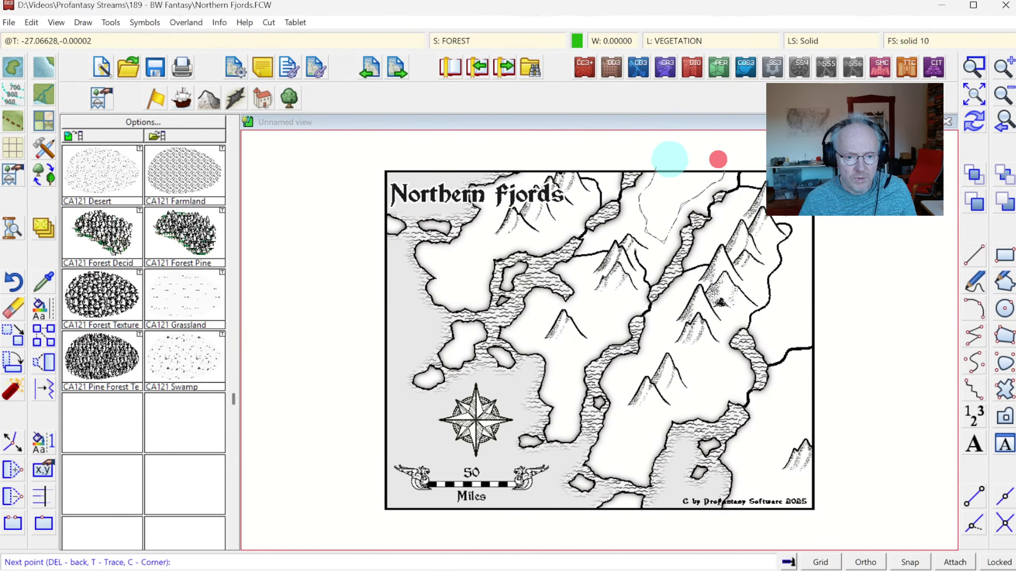
{"action": "left_click", "coordinate": [664, 160]}
{"action": "right_click", "coordinate": [664, 159]}
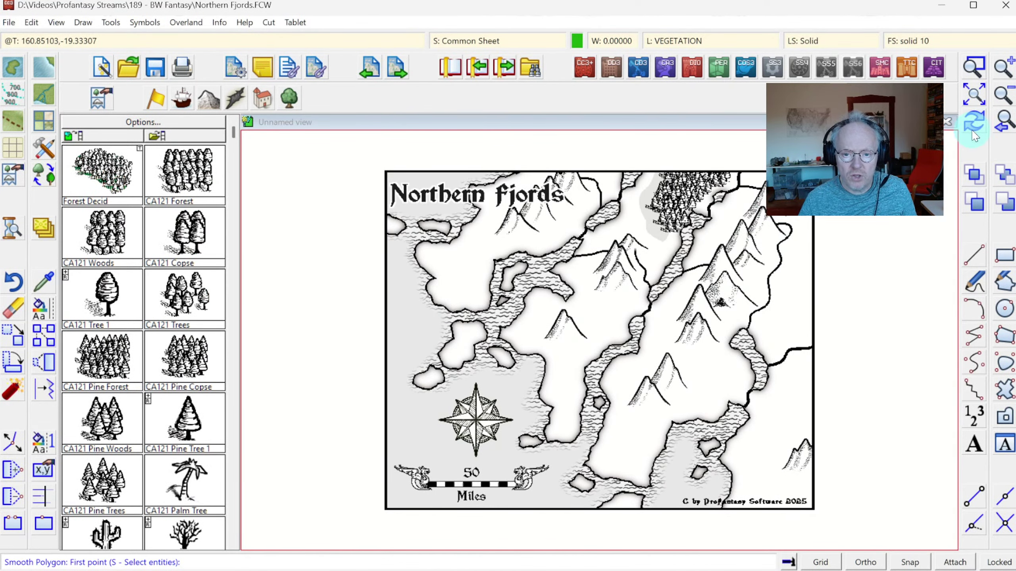
Inspect the new pine forest up close and undo it
{"action": "left_click", "coordinate": [976, 65]}
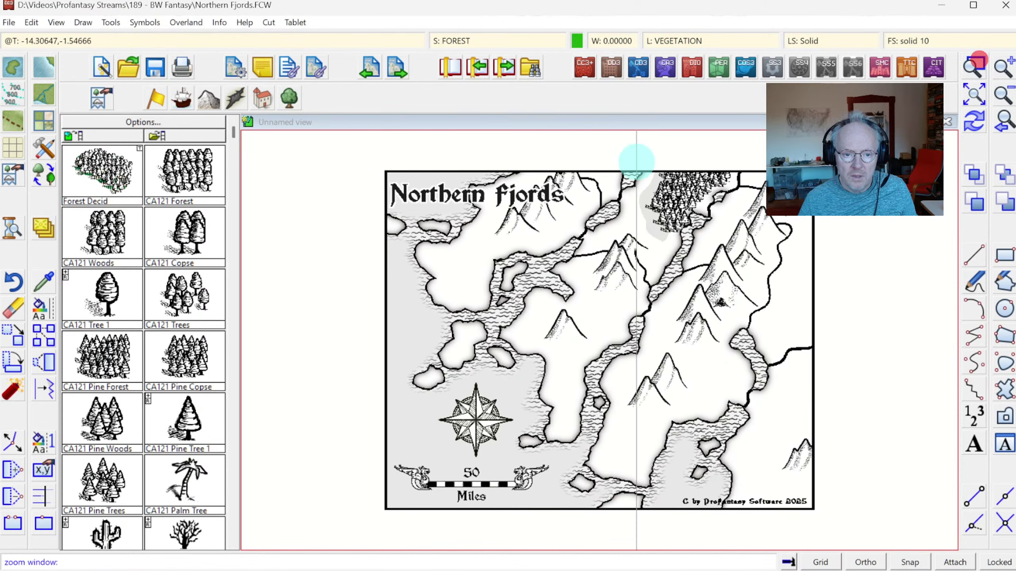
{"action": "left_click", "coordinate": [596, 149]}
{"action": "left_click", "coordinate": [759, 273]}
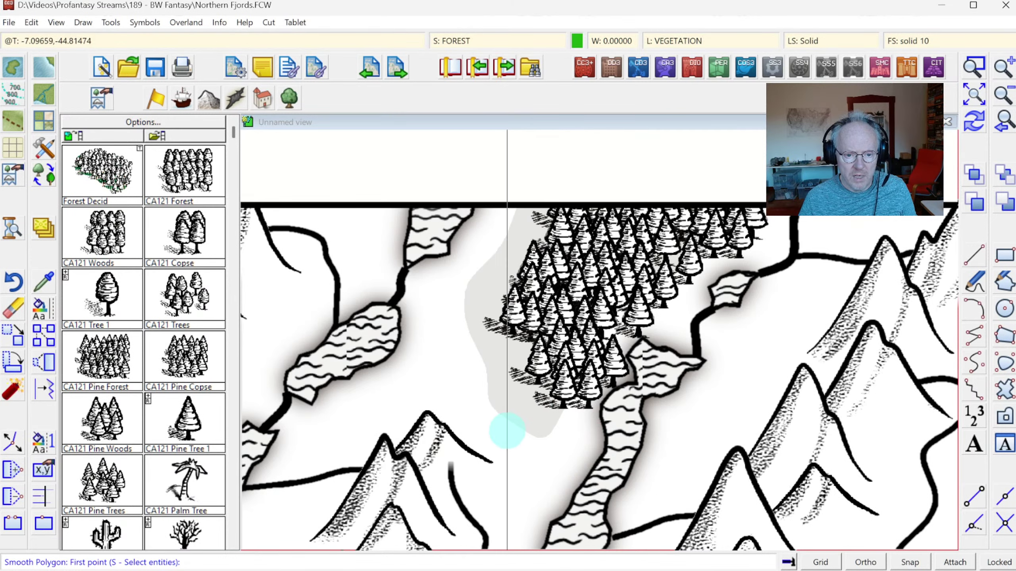
{"action": "left_click", "coordinate": [1005, 125]}
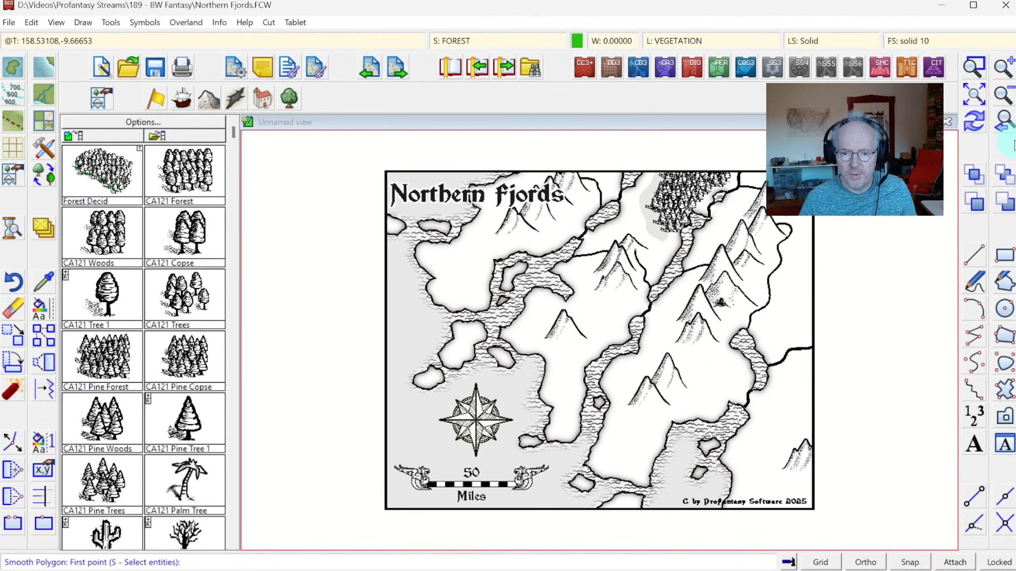
{"action": "left_click", "coordinate": [1002, 125]}
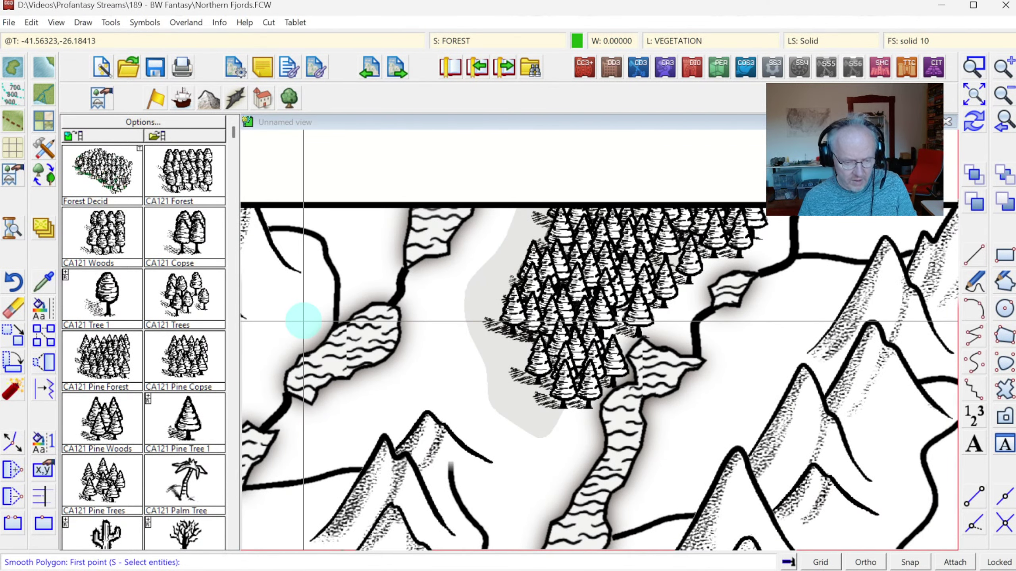
{"action": "key", "text": "ctrl+z"}
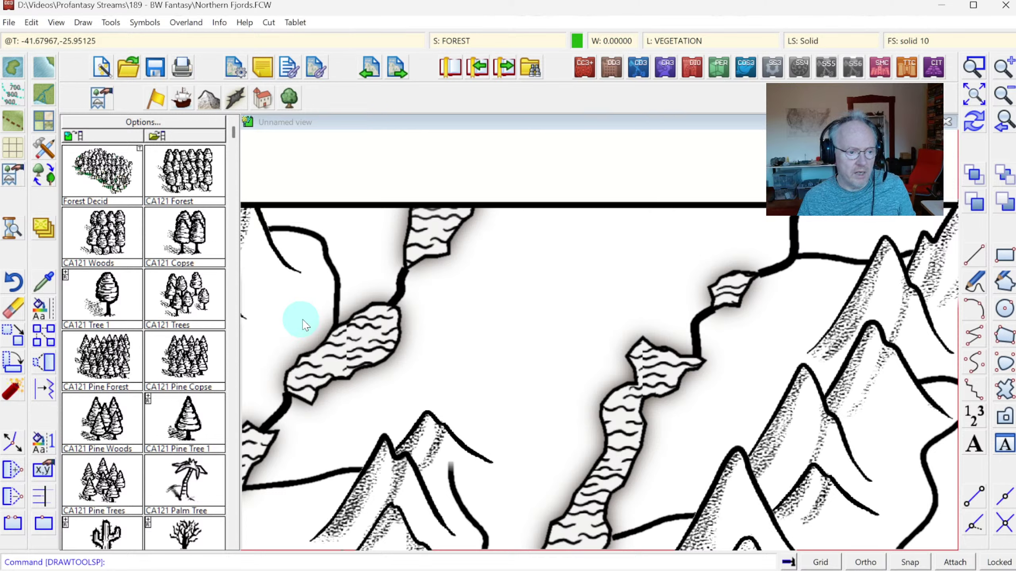
Try a Forest Decid area at the map's upper border between the two rivers, redraw the map, and undo the forest
{"action": "left_click", "coordinate": [103, 171]}
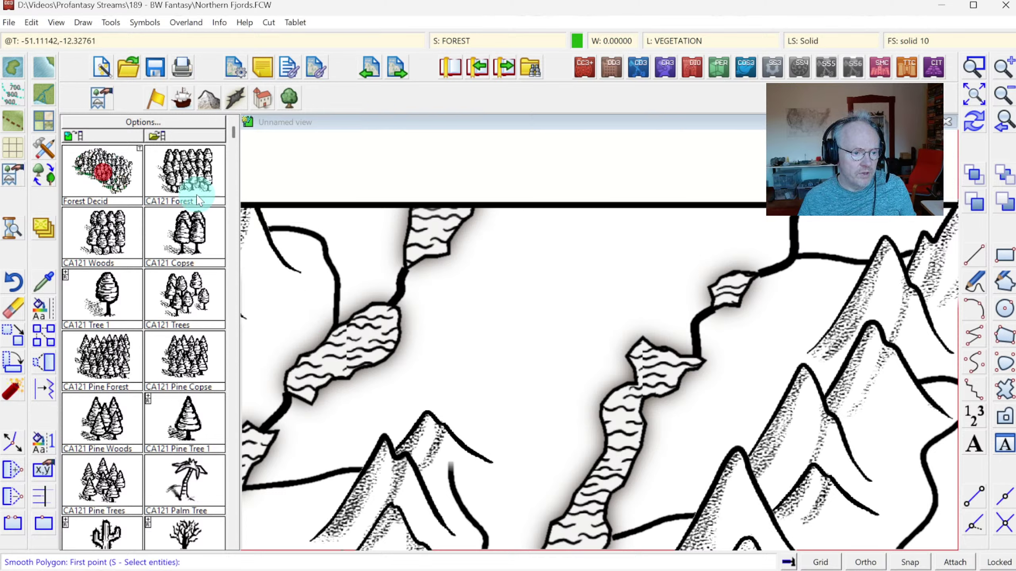
{"action": "left_click", "coordinate": [534, 183]}
{"action": "mouse_move", "coordinate": [535, 183]}
{"action": "left_mouse_down"}
{"action": "mouse_move", "coordinate": [518, 243]}
{"action": "mouse_move", "coordinate": [478, 277]}
{"action": "mouse_move", "coordinate": [493, 307]}
{"action": "mouse_move", "coordinate": [470, 332]}
{"action": "mouse_move", "coordinate": [469, 356]}
{"action": "mouse_move", "coordinate": [488, 389]}
{"action": "mouse_move", "coordinate": [553, 379]}
{"action": "mouse_move", "coordinate": [567, 305]}
{"action": "mouse_move", "coordinate": [633, 272]}
{"action": "mouse_move", "coordinate": [687, 268]}
{"action": "mouse_move", "coordinate": [722, 229]}
{"action": "mouse_move", "coordinate": [728, 175]}
{"action": "left_mouse_up"}
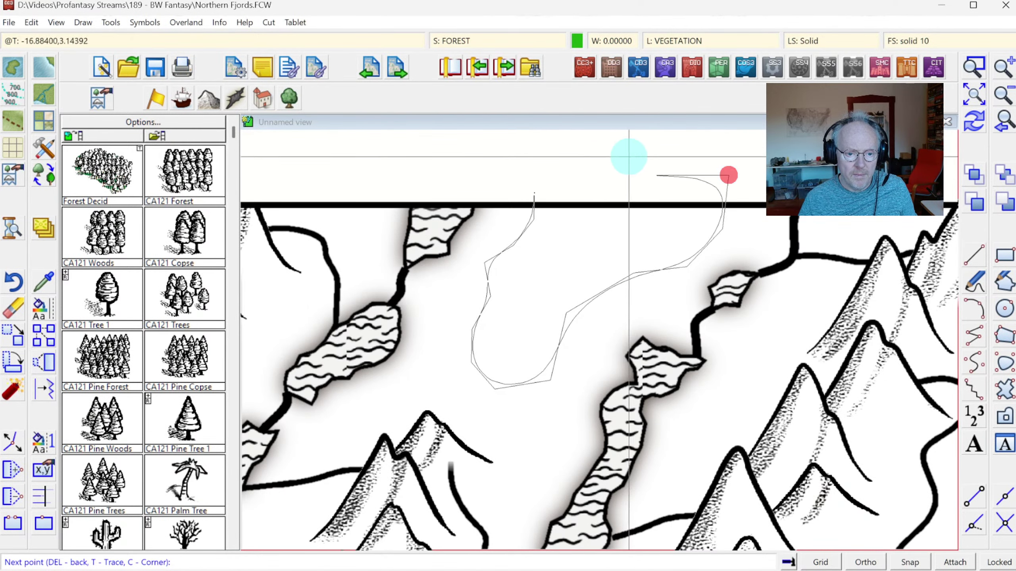
{"action": "right_click", "coordinate": [558, 161]}
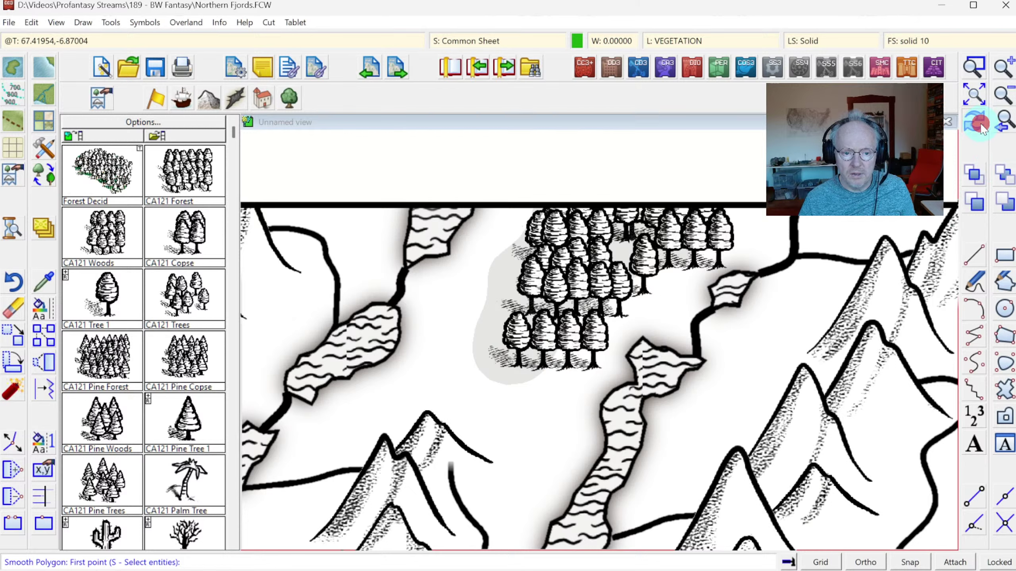
{"action": "left_click", "coordinate": [975, 124]}
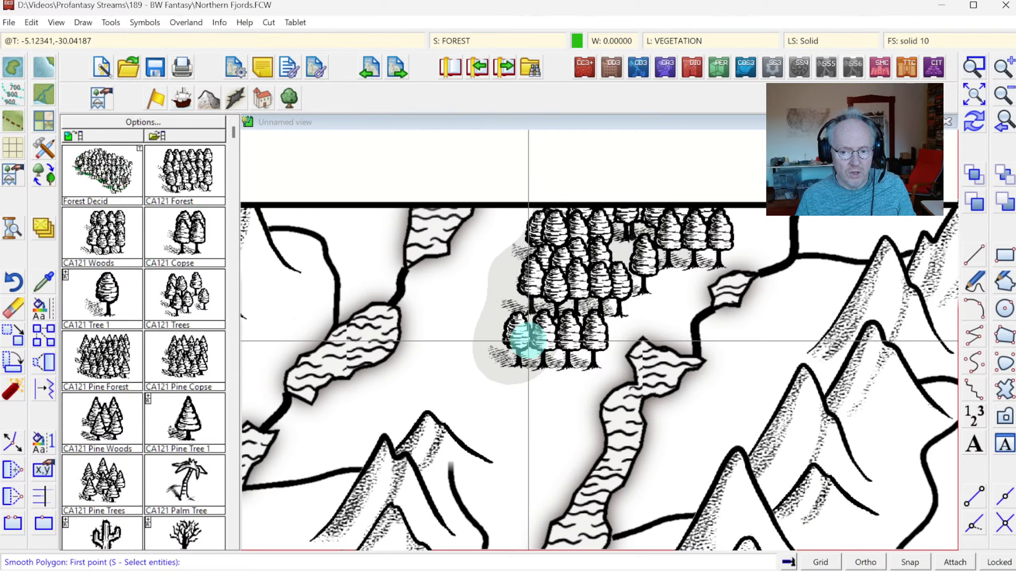
{"action": "key", "text": "Escape"}
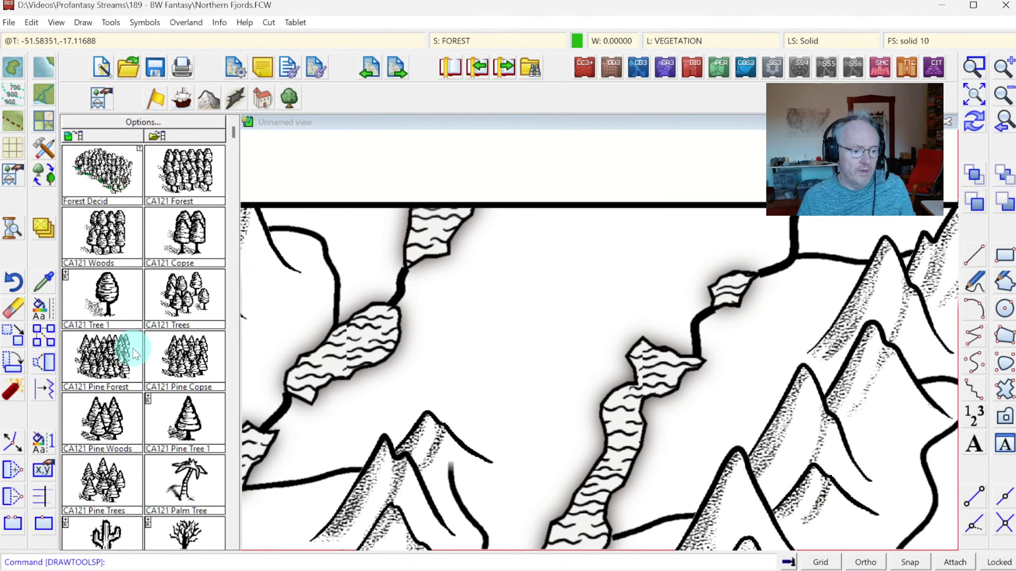
Choose the Terrain Default, Forest Pine drawing tool in the Annual BW Fantasy style and review its macro command
{"action": "left_click", "coordinate": [50, 156]}
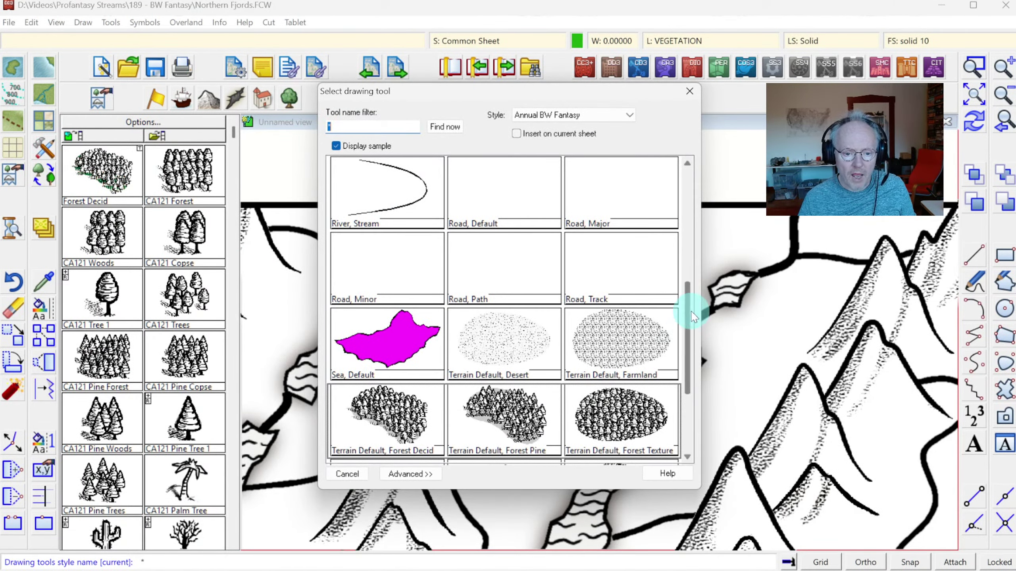
{"action": "left_click_drag", "start_coordinate": [689, 320], "coordinate": [687, 360]}
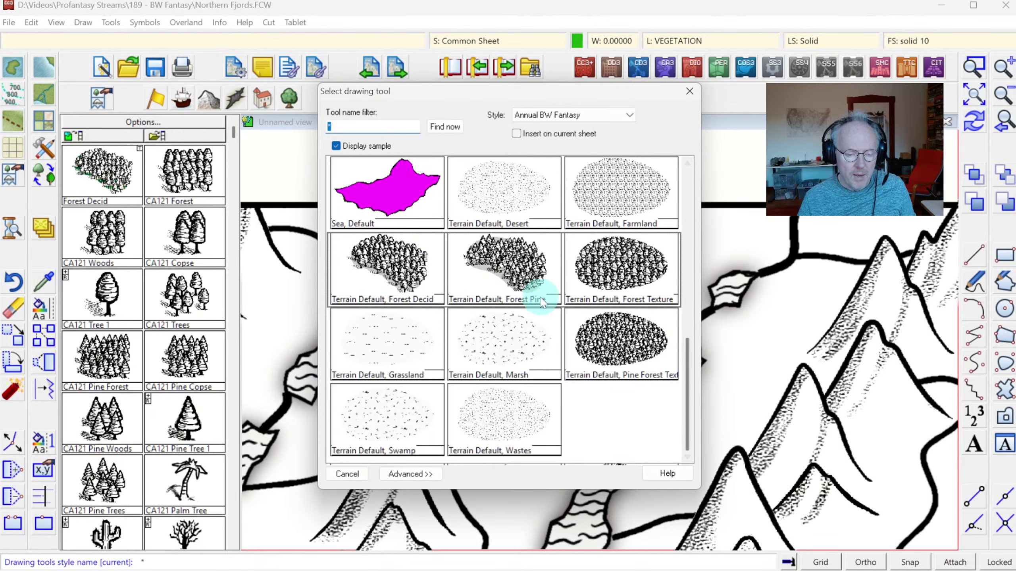
{"action": "left_click", "coordinate": [410, 473]}
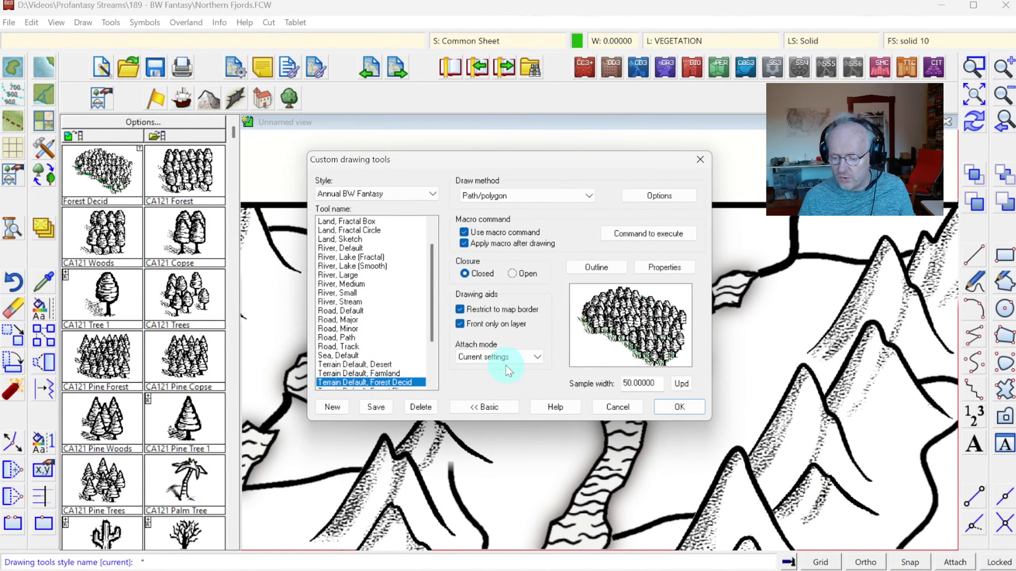
{"action": "left_click", "coordinate": [434, 356]}
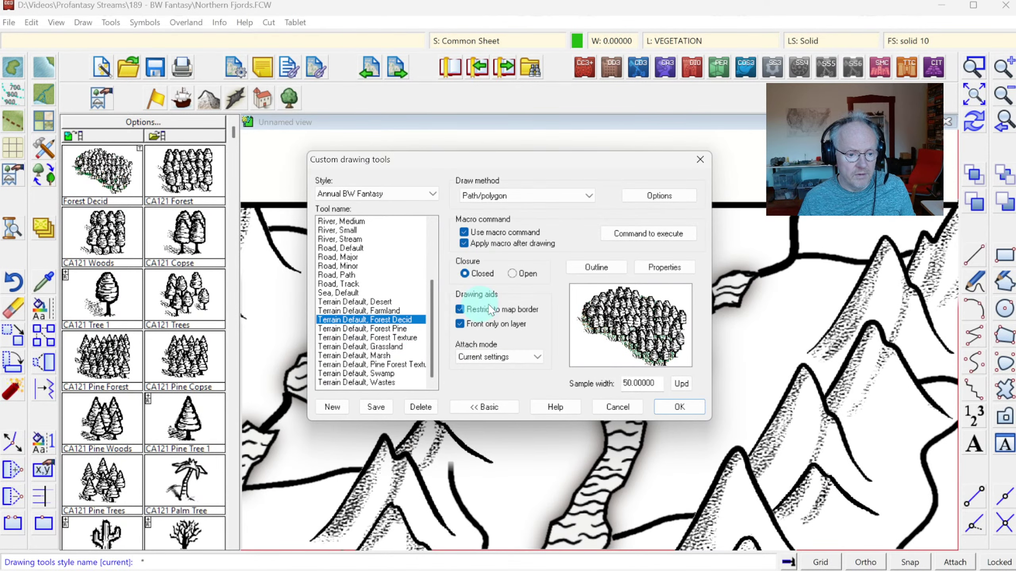
{"action": "left_click", "coordinate": [385, 329]}
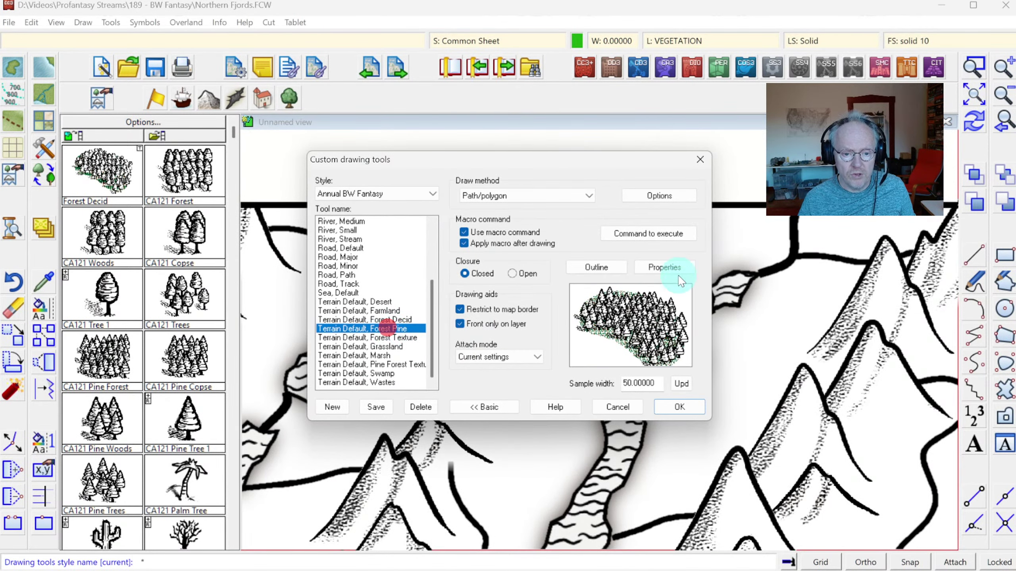
{"action": "left_click", "coordinate": [658, 234]}
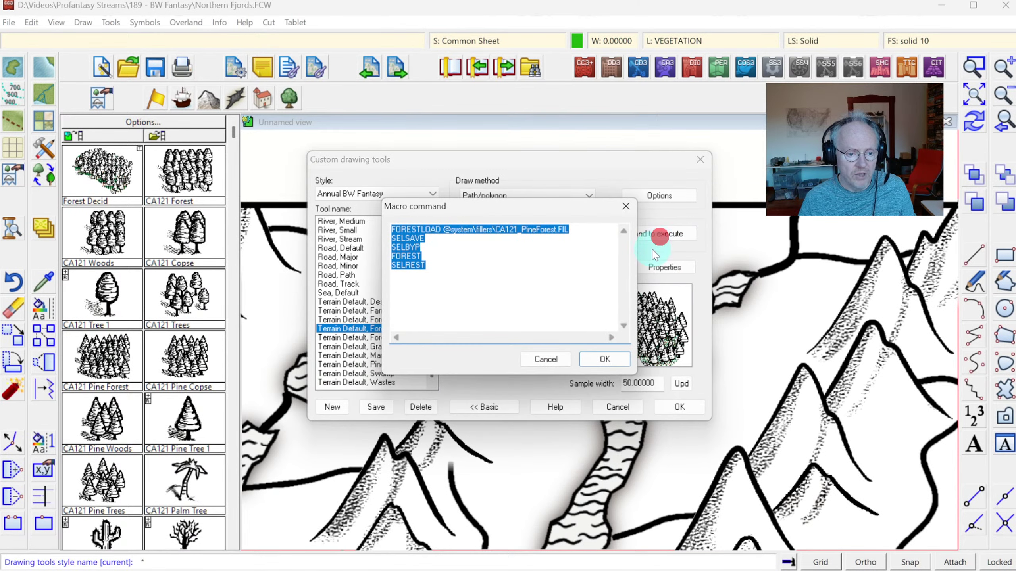
{"action": "left_click", "coordinate": [487, 277]}
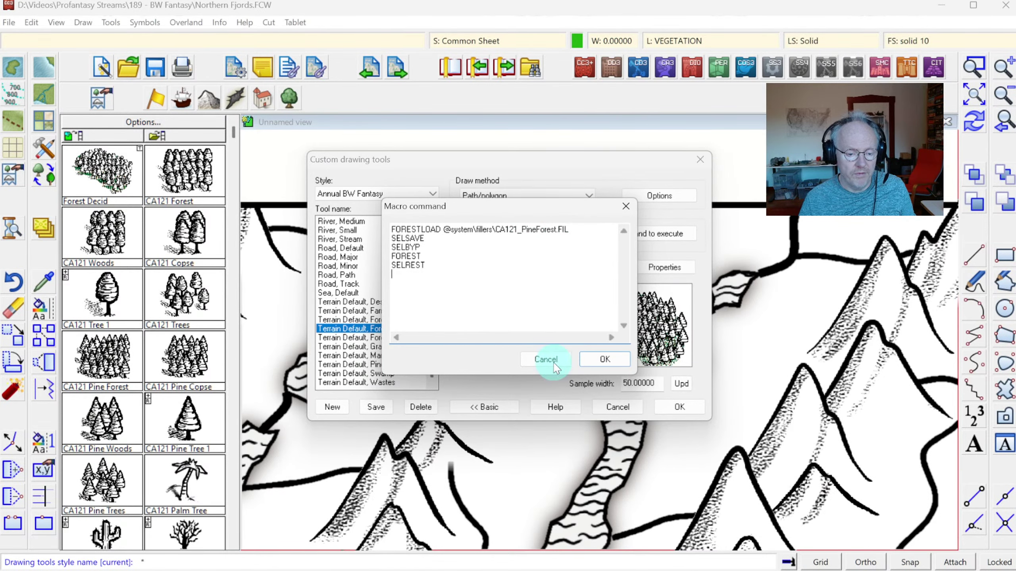
{"action": "left_click", "coordinate": [601, 360]}
{"action": "left_click", "coordinate": [680, 410]}
Draw a small test pine forest on the open land just below the map's upper border, between the two rivers
{"action": "left_click", "coordinate": [533, 239]}
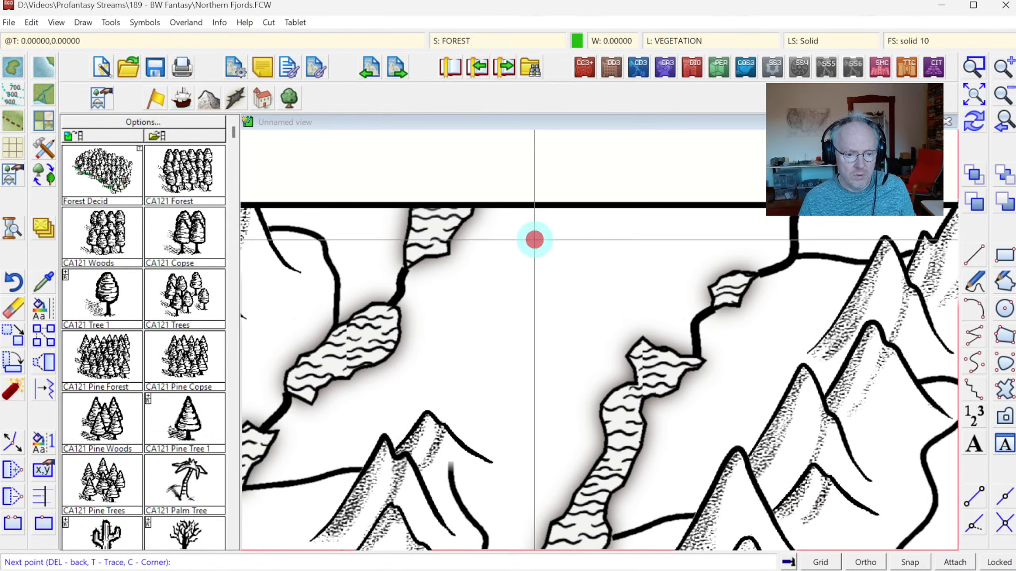
{"action": "left_click", "coordinate": [488, 278]}
{"action": "left_click", "coordinate": [621, 269]}
{"action": "right_click", "coordinate": [582, 232]}
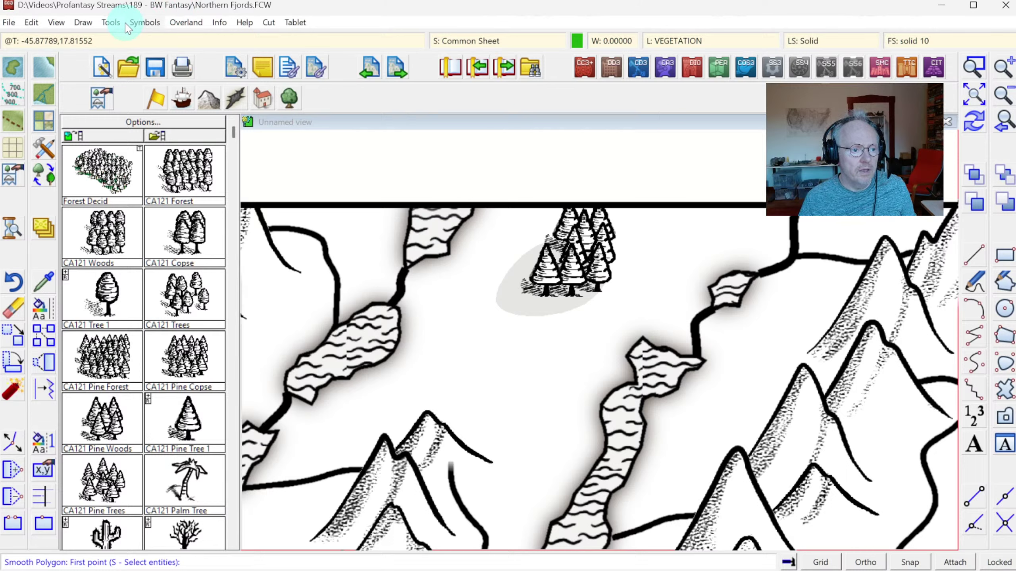
In the Fill with Symbols settings for the pine forest, set the overall offset to X 3 and Y 20
{"action": "left_click", "coordinate": [113, 24]}
{"action": "mouse_move", "coordinate": [85, 24]}
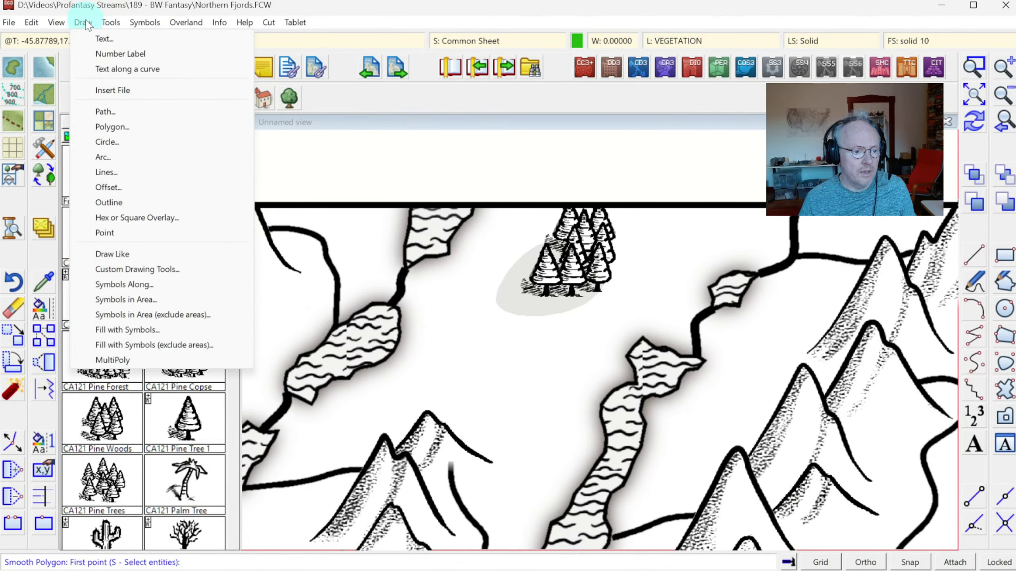
{"action": "left_click", "coordinate": [132, 330]}
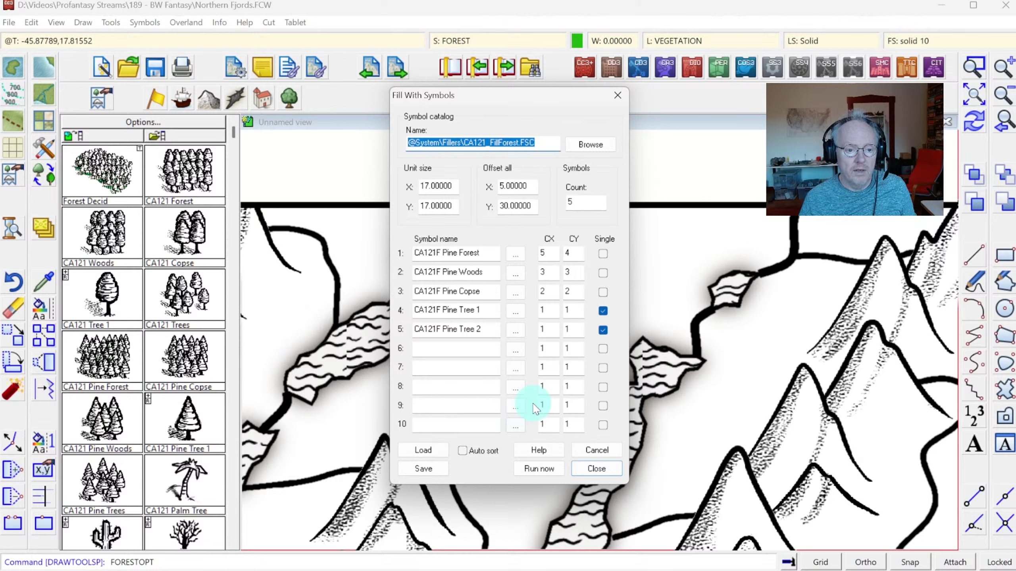
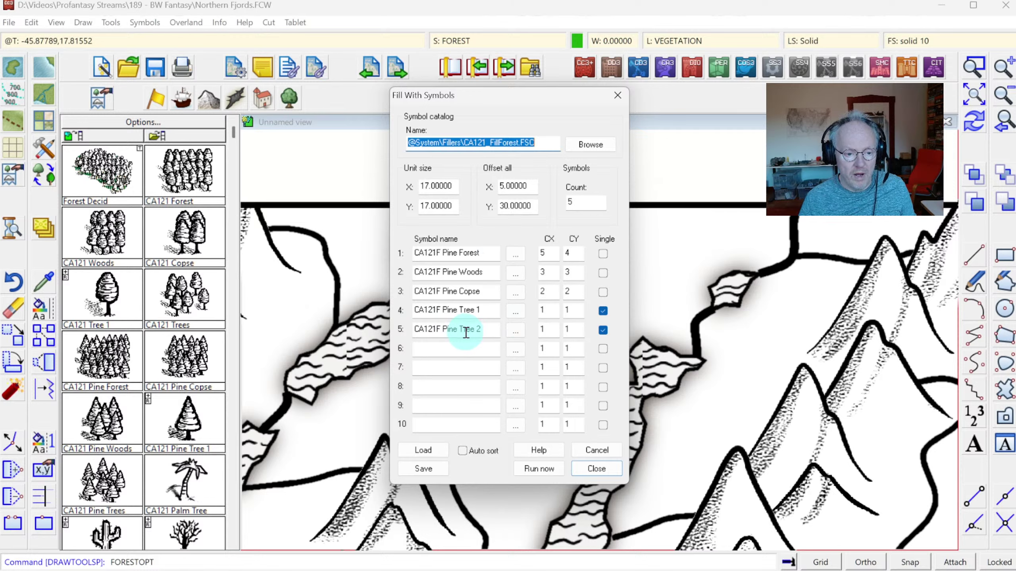
{"action": "left_click", "coordinate": [510, 185]}
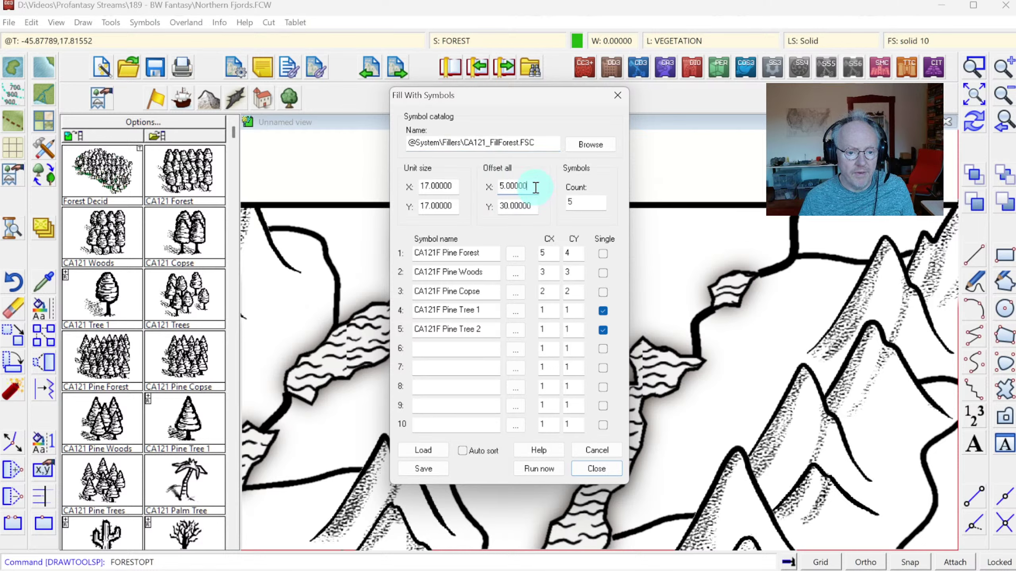
{"action": "double_click", "coordinate": [532, 185]}
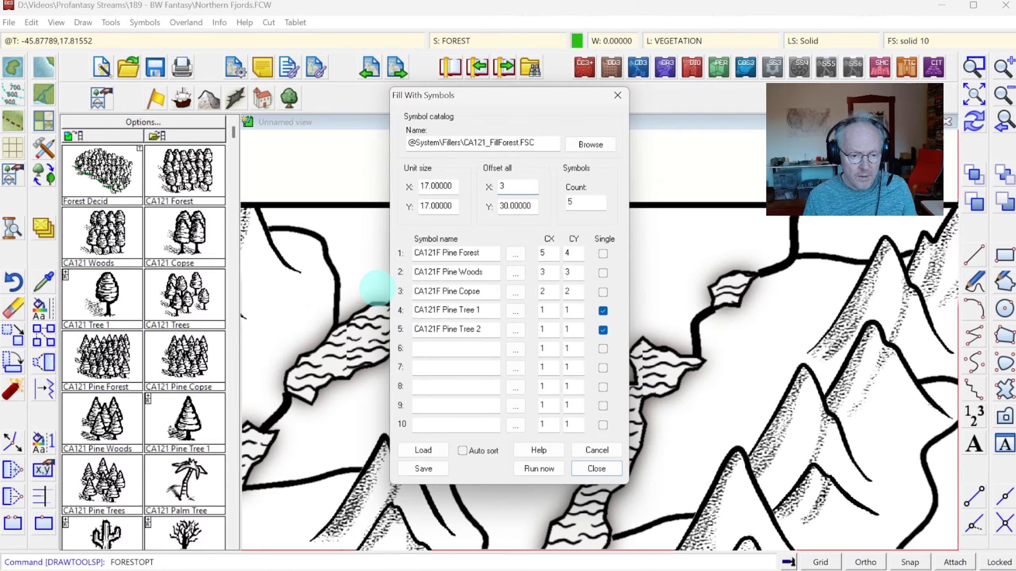
{"action": "type", "text": "2"}
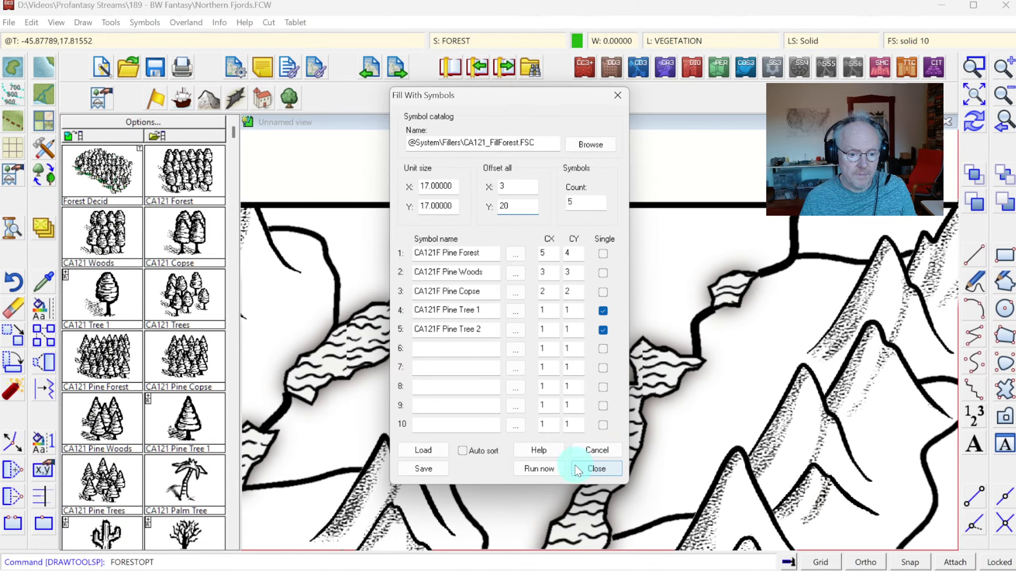
{"action": "type", "text": "0"}
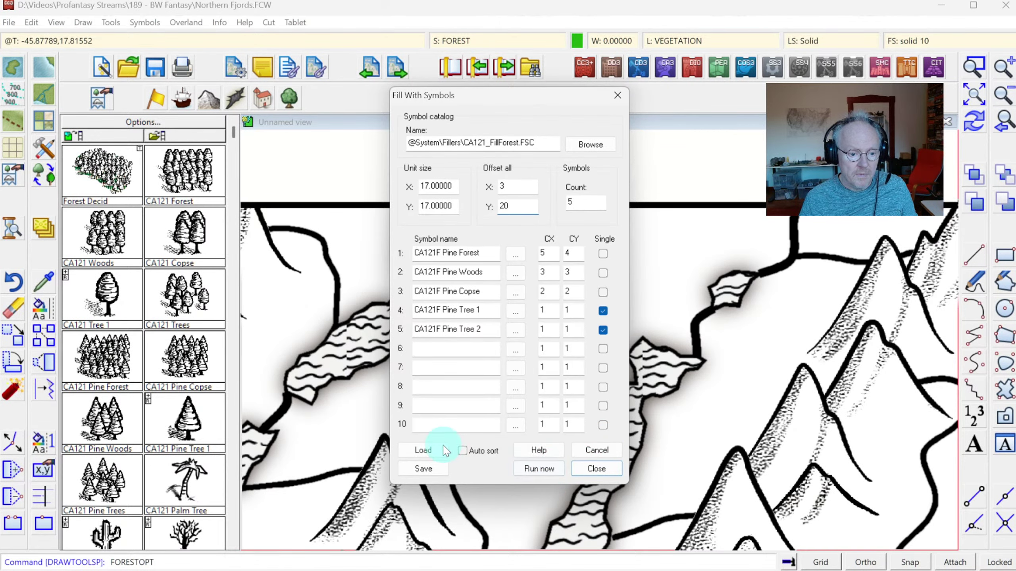
Save the filler options over the existing CA121_PineForest.FIL and close the Fill with Symbols settings
{"action": "left_click", "coordinate": [427, 469]}
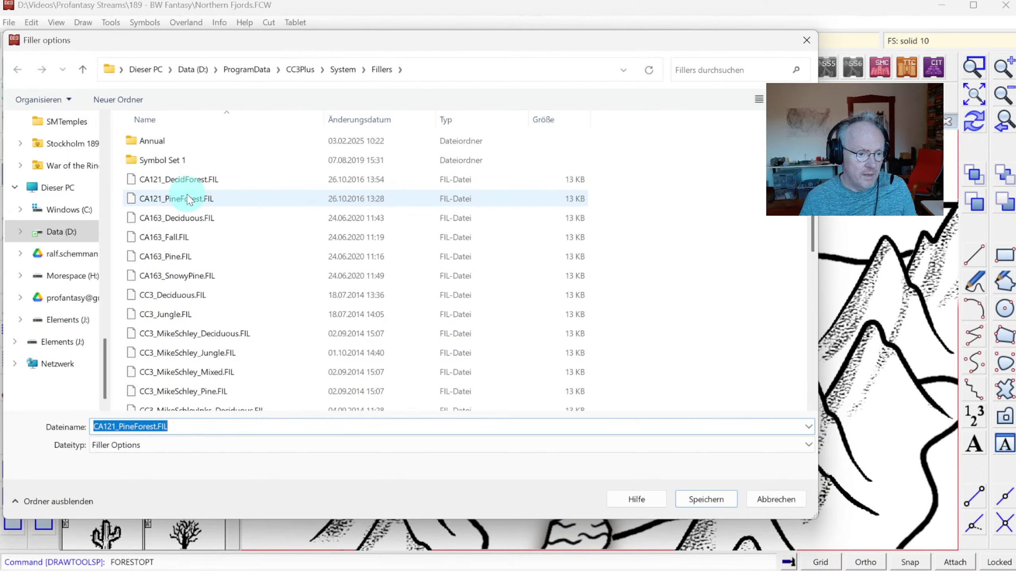
{"action": "left_click", "coordinate": [189, 198]}
{"action": "left_click", "coordinate": [704, 499]}
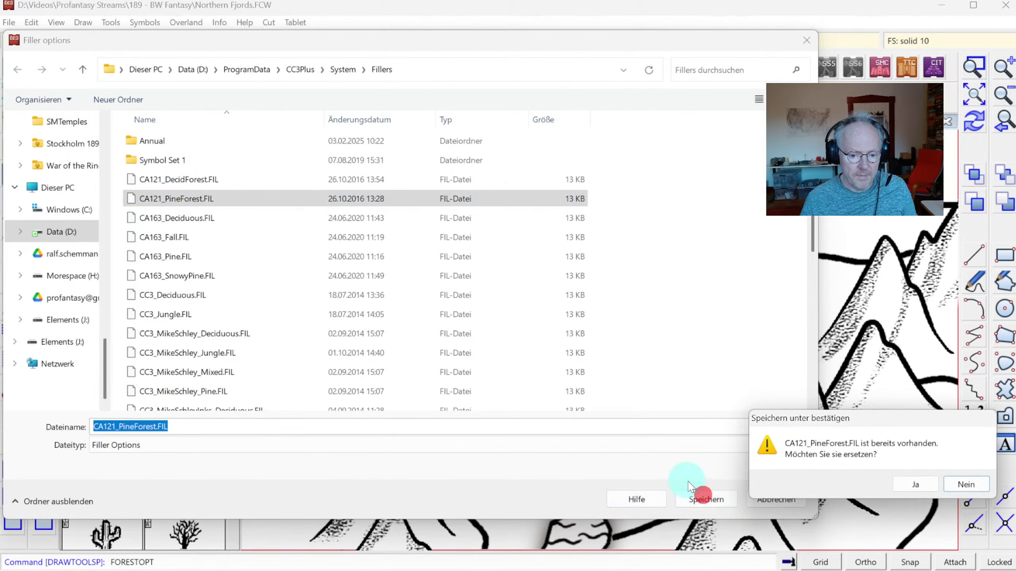
{"action": "left_click", "coordinate": [912, 485]}
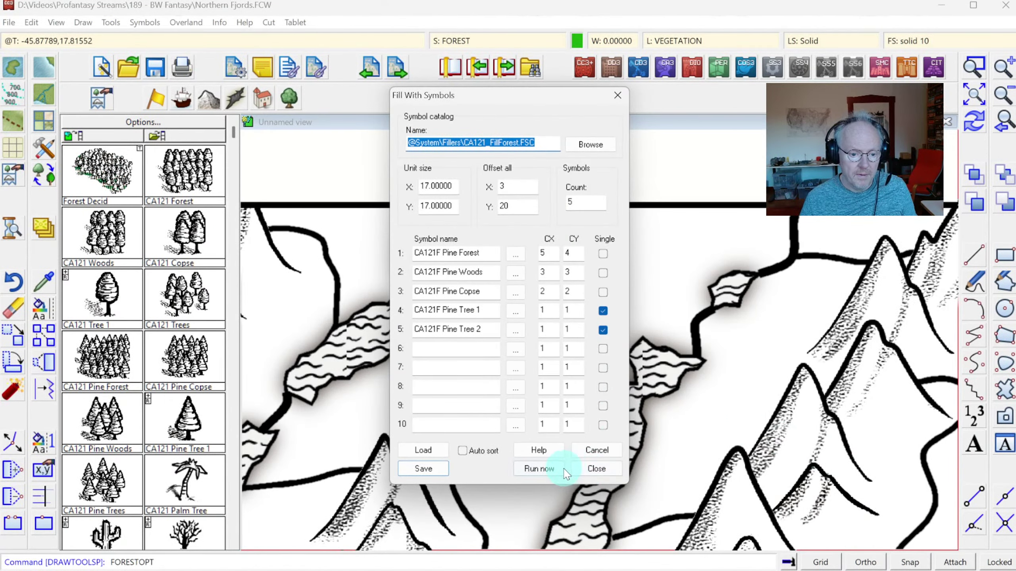
{"action": "left_click", "coordinate": [595, 468]}
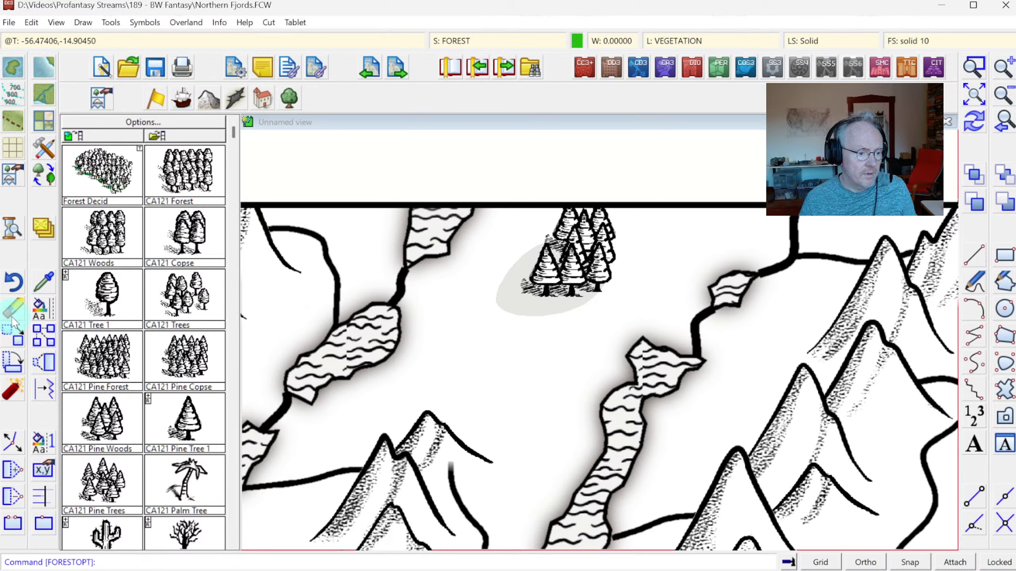
Erase the test pine forest and its grey background between the two rivers
{"action": "left_click", "coordinate": [13, 315]}
{"action": "left_click", "coordinate": [488, 336]}
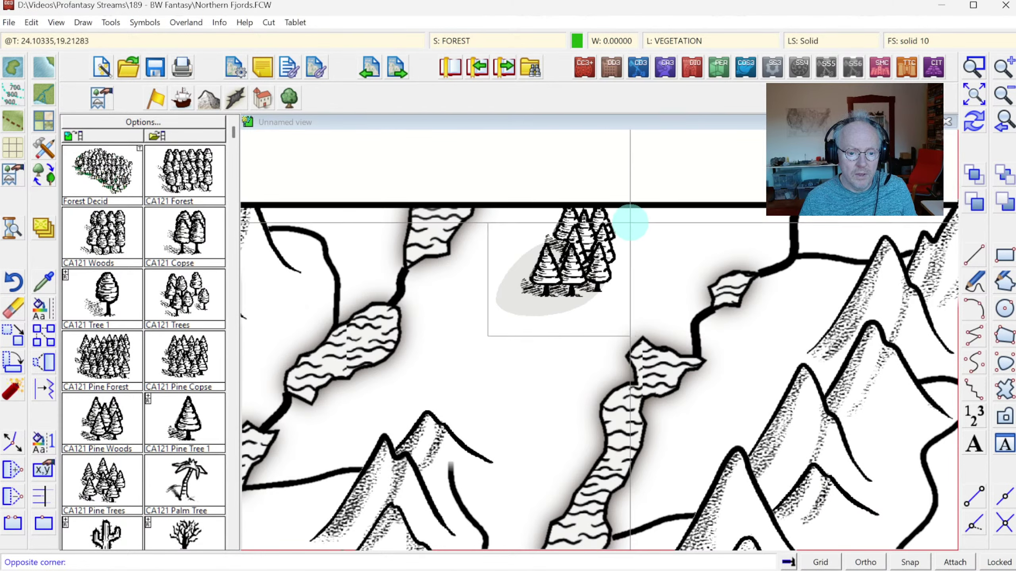
{"action": "left_click", "coordinate": [630, 223]}
{"action": "left_click", "coordinate": [619, 265]}
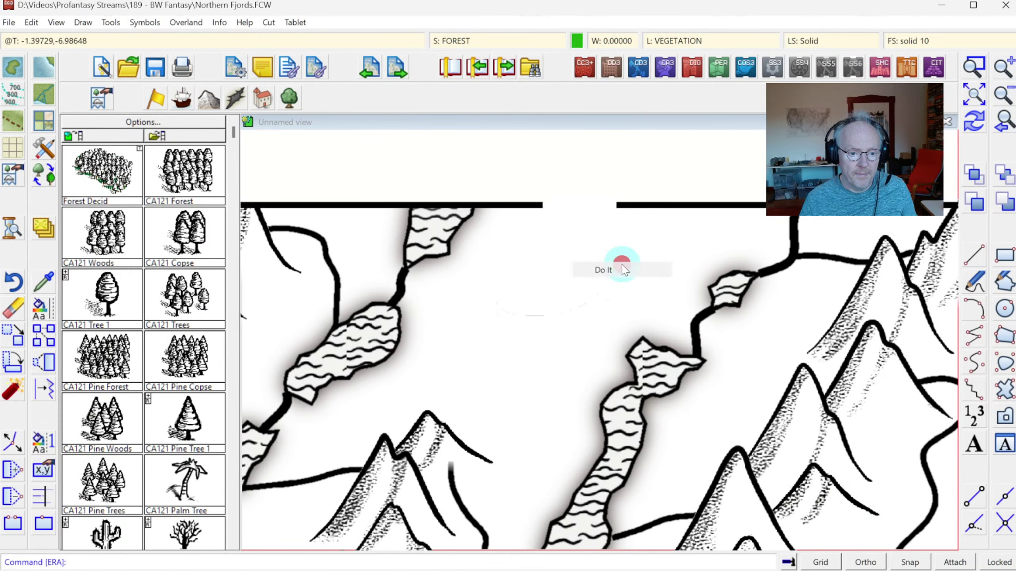
Draw a larger Terrain Default, Forest Pine test area between the two rivers and undo it
{"action": "left_click", "coordinate": [90, 20]}
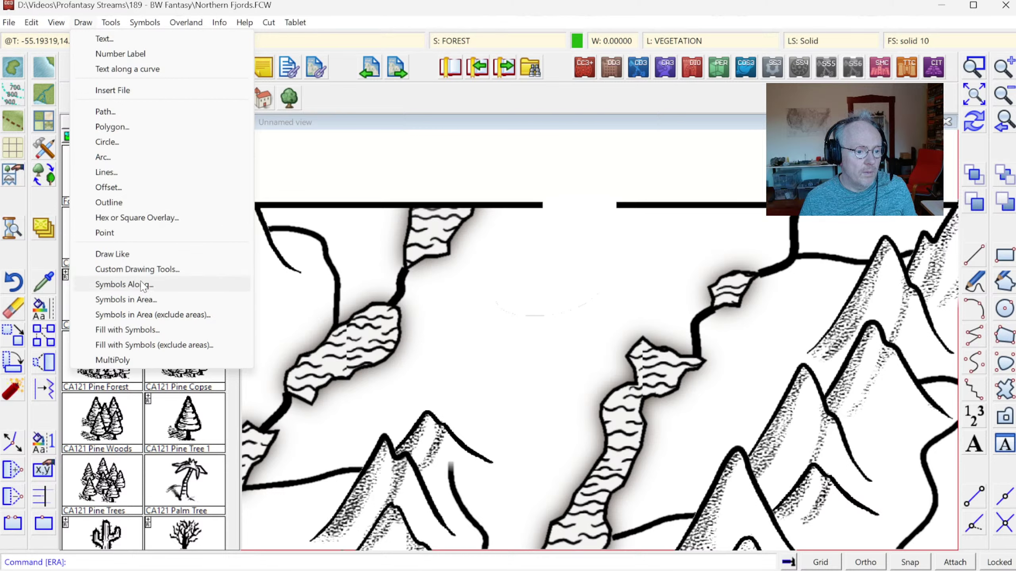
{"action": "left_click", "coordinate": [73, 95]}
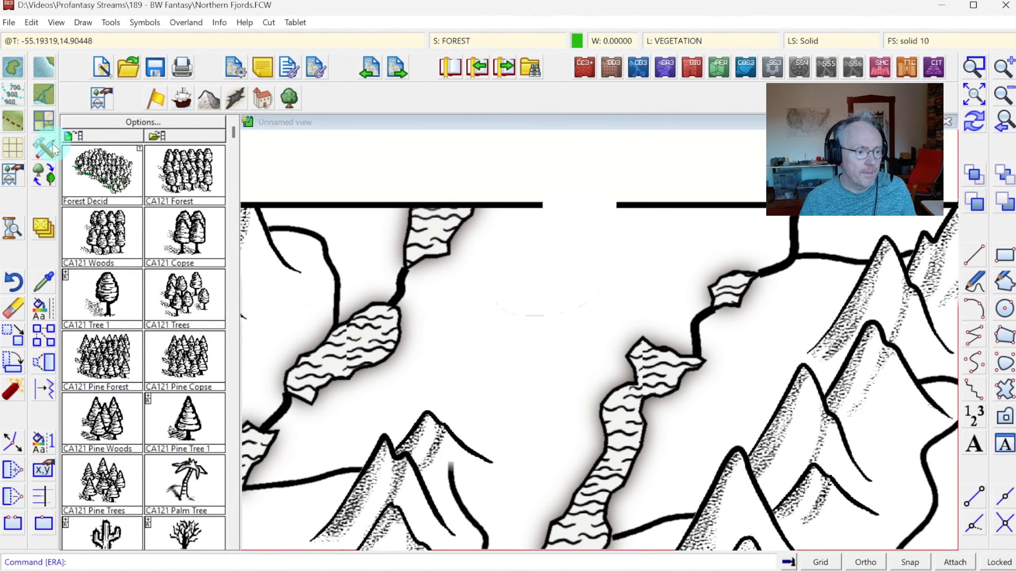
{"action": "left_click", "coordinate": [44, 125]}
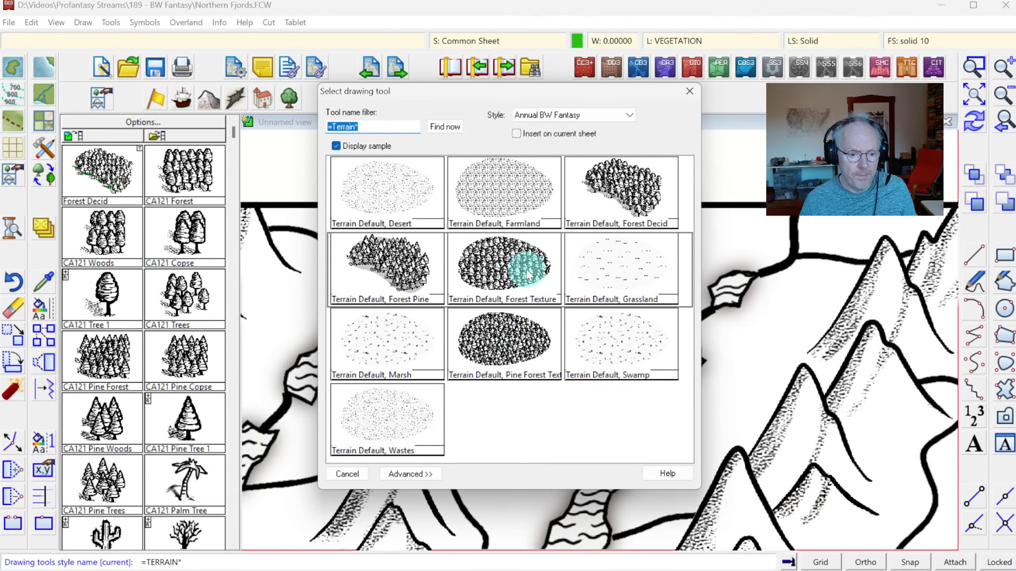
{"action": "left_click", "coordinate": [403, 269]}
{"action": "left_click", "coordinate": [555, 223]}
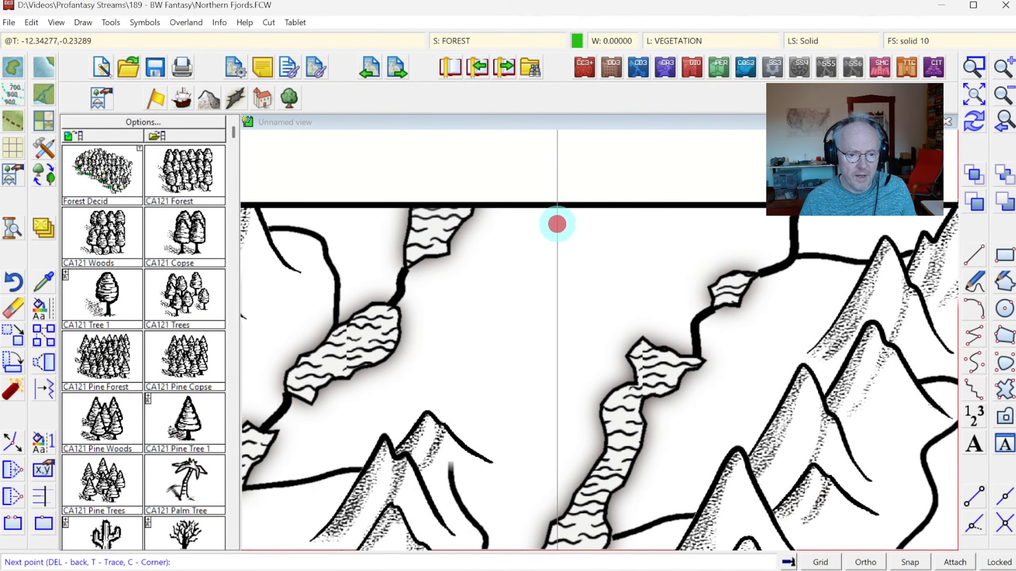
{"action": "left_click", "coordinate": [512, 241]}
{"action": "left_click", "coordinate": [469, 328]}
{"action": "left_click", "coordinate": [479, 369]}
{"action": "left_click", "coordinate": [576, 302]}
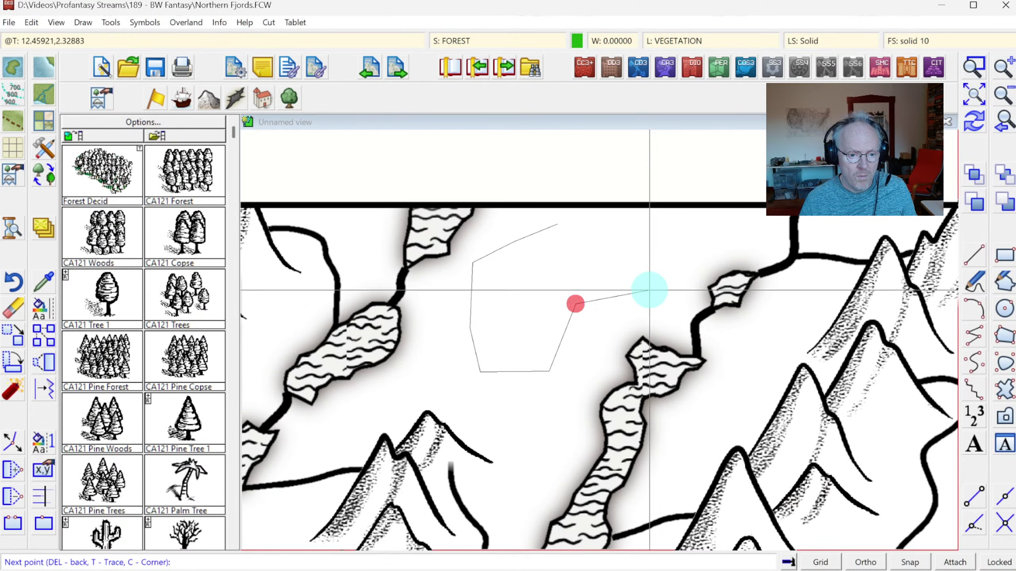
{"action": "left_click", "coordinate": [657, 245]}
{"action": "left_click", "coordinate": [610, 221]}
{"action": "right_click", "coordinate": [652, 267]}
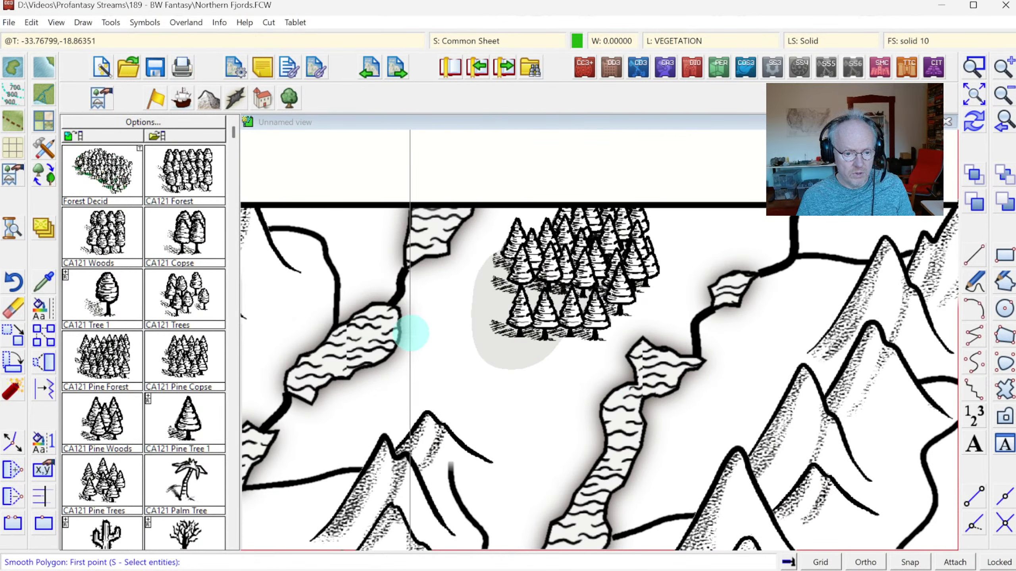
{"action": "right_click", "coordinate": [416, 362]}
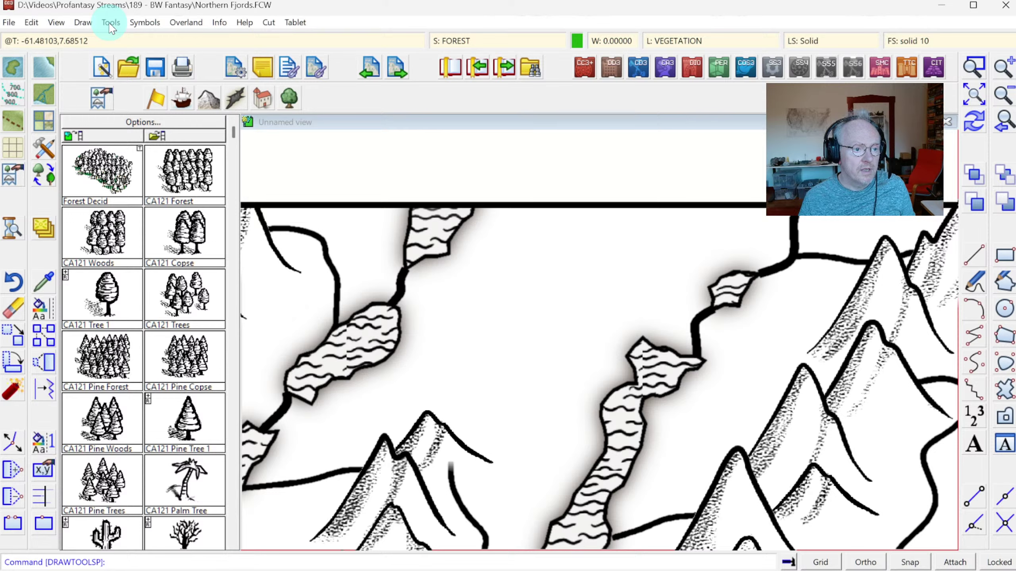
In the Fill with Symbols settings, set the overall offset to X 7.5 and Y 45 and leave the settings
{"action": "left_click", "coordinate": [83, 21]}
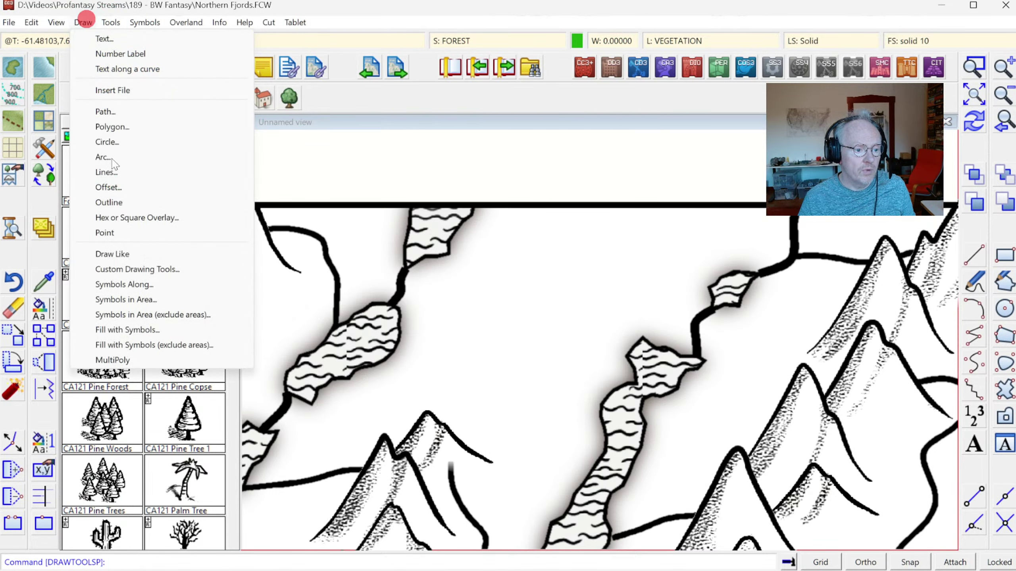
{"action": "left_click", "coordinate": [126, 330]}
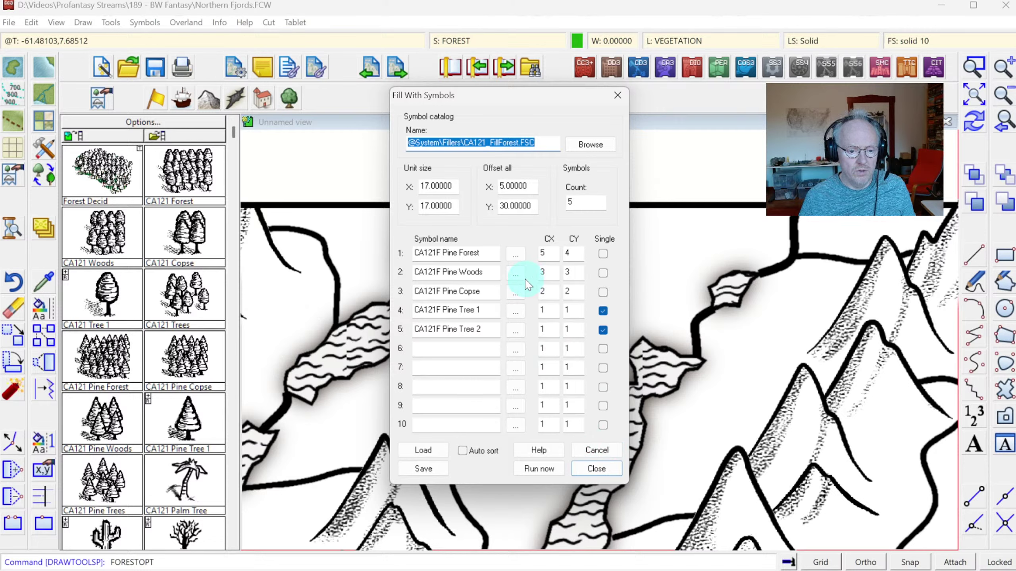
{"action": "double_click", "coordinate": [528, 185]}
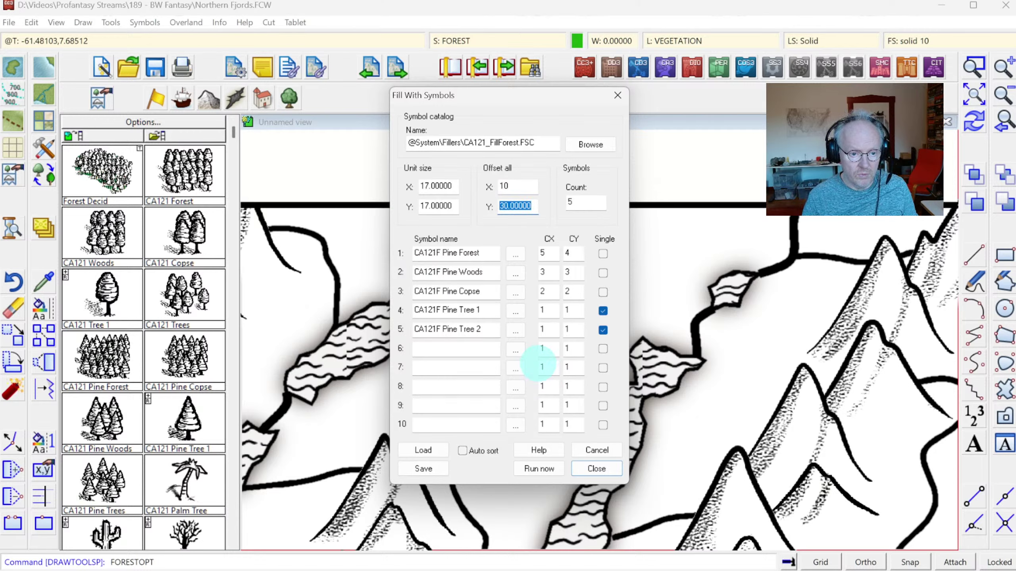
{"action": "double_click", "coordinate": [523, 187]}
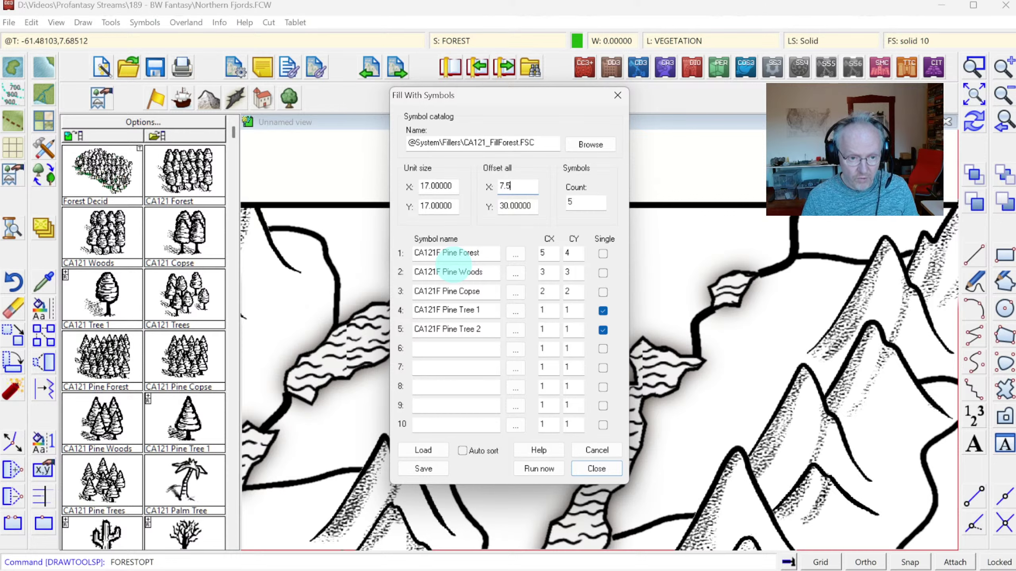
{"action": "type", "text": "45"}
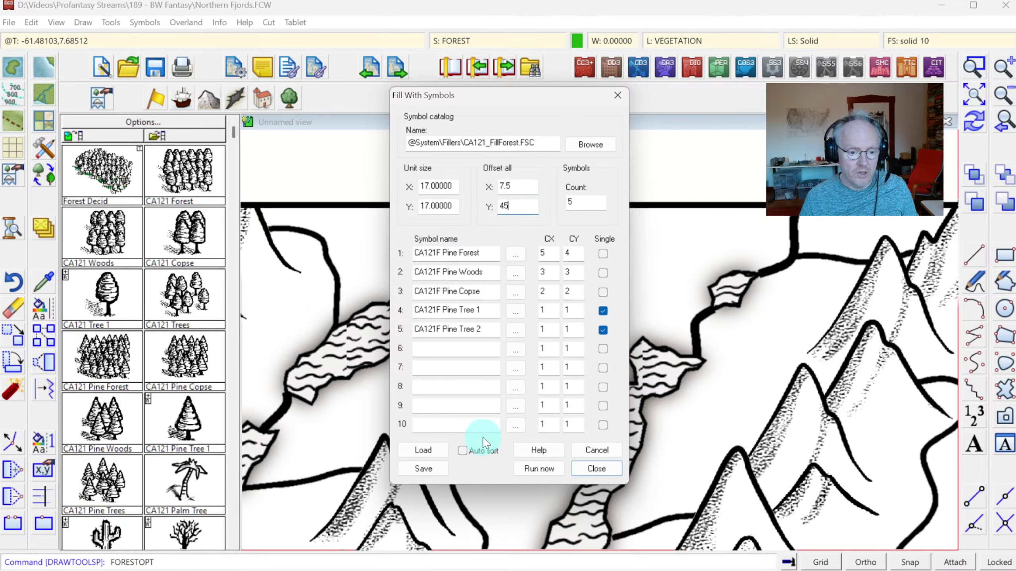
{"action": "left_click", "coordinate": [562, 468]}
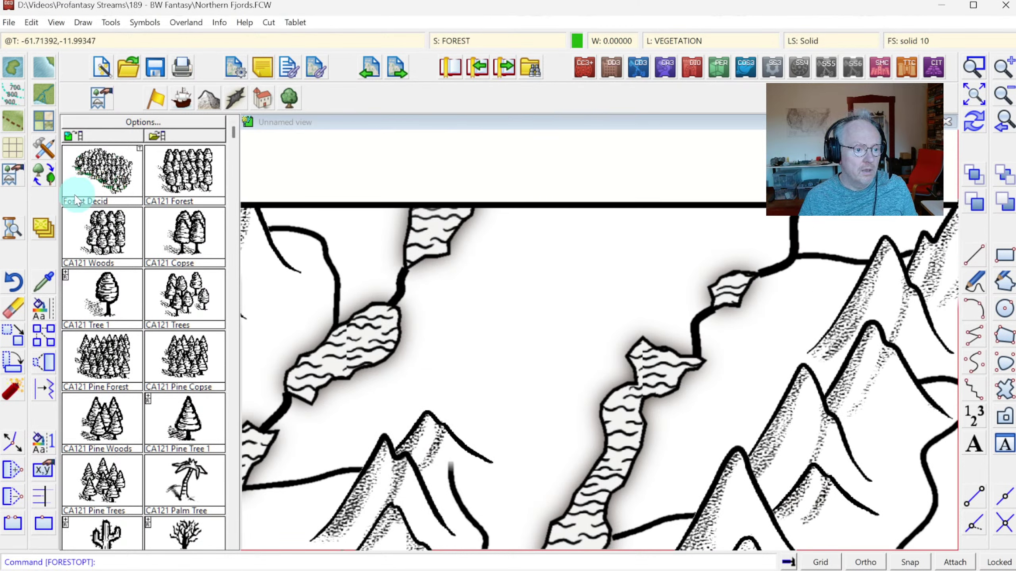
Draw a CA121 Forest Pine area between the two rivers and undo only its tree fill, keeping the grey background
{"action": "left_click", "coordinate": [99, 191]}
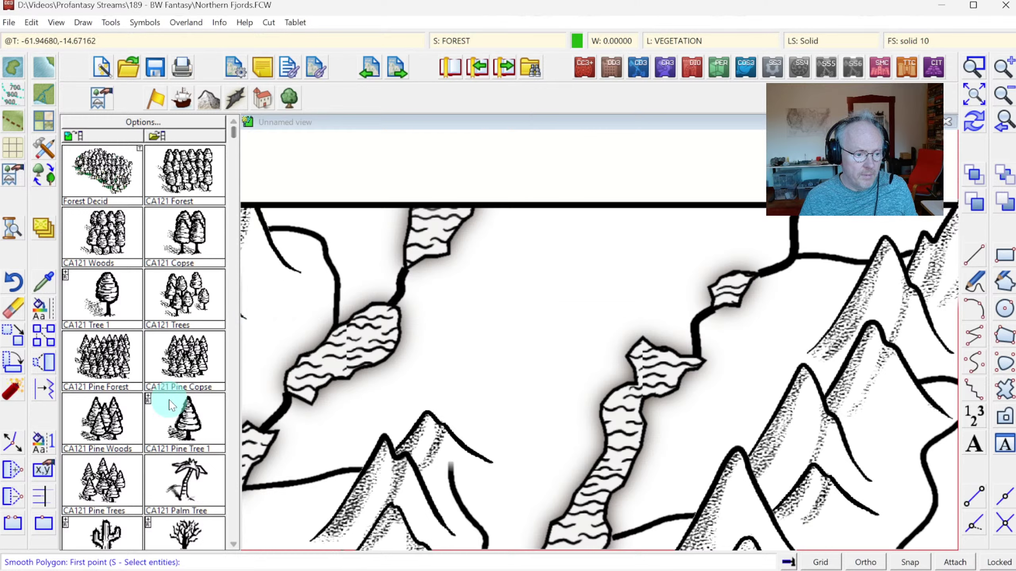
{"action": "left_click", "coordinate": [104, 362]}
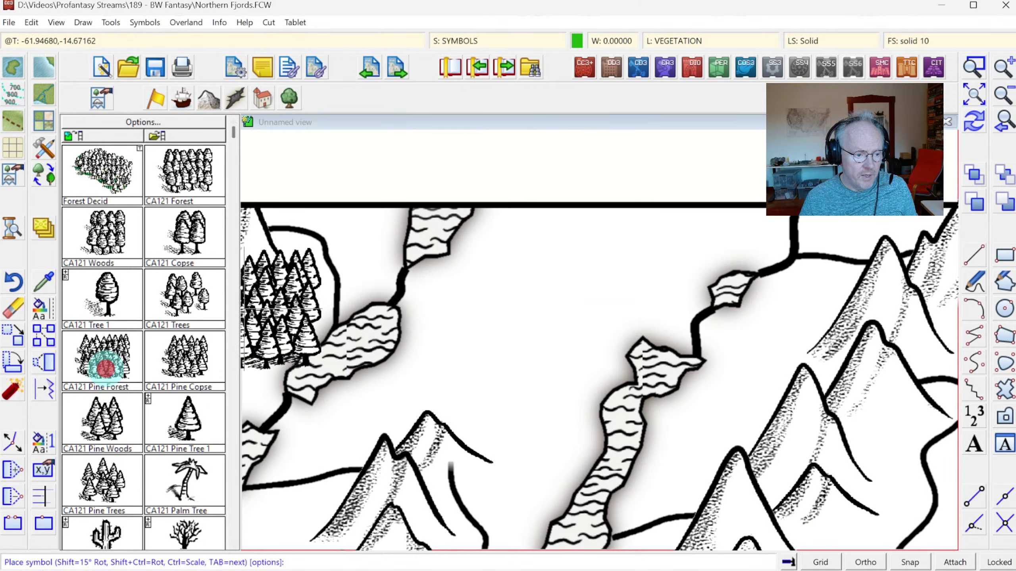
{"action": "left_click", "coordinate": [232, 371]}
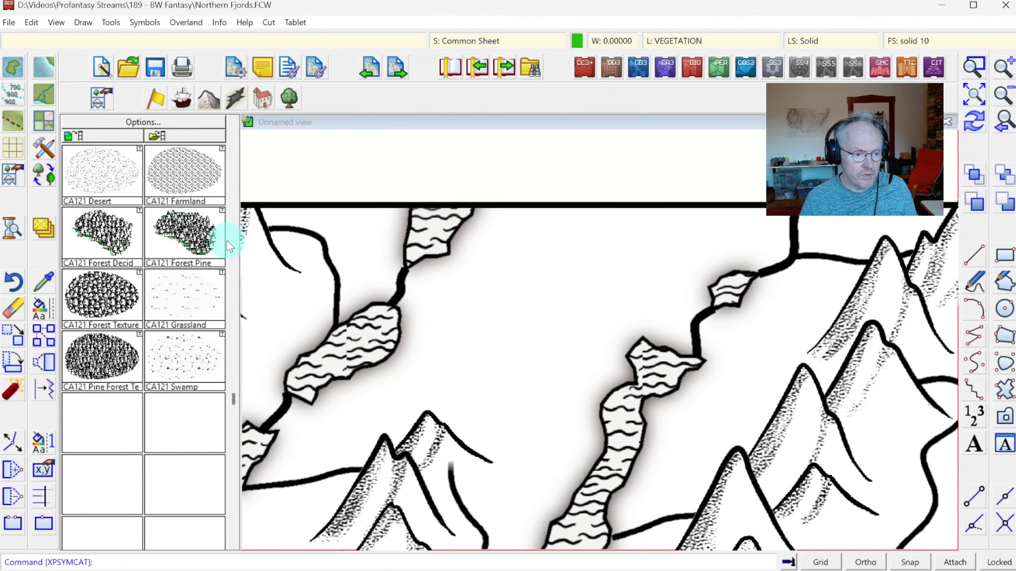
{"action": "left_click", "coordinate": [204, 226]}
{"action": "mouse_move", "coordinate": [553, 241]}
{"action": "left_mouse_down"}
{"action": "mouse_move", "coordinate": [455, 296]}
{"action": "mouse_move", "coordinate": [431, 364]}
{"action": "mouse_move", "coordinate": [523, 386]}
{"action": "mouse_move", "coordinate": [618, 347]}
{"action": "mouse_move", "coordinate": [638, 281]}
{"action": "mouse_move", "coordinate": [608, 242]}
{"action": "left_mouse_up"}
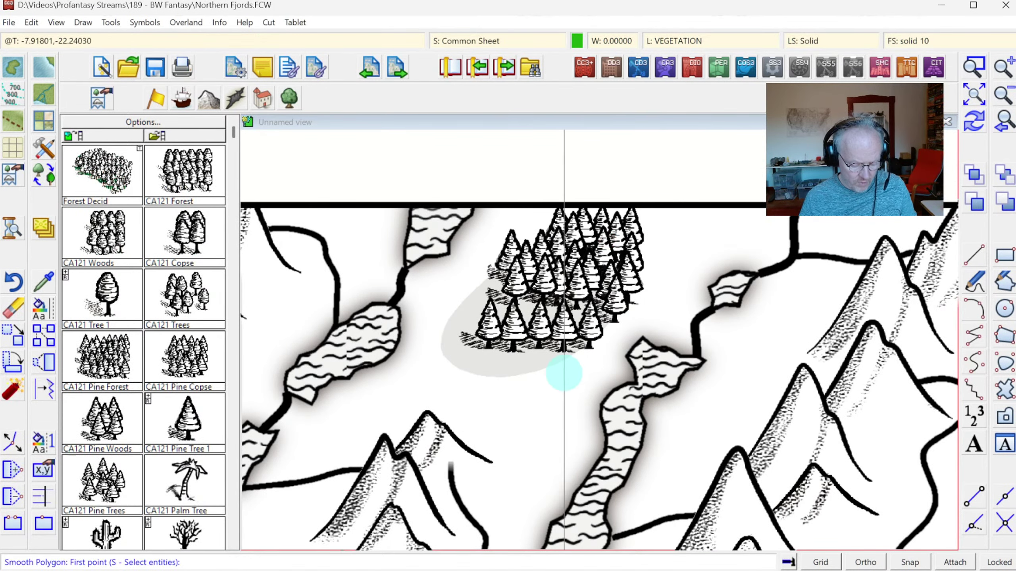
{"action": "key", "text": "Escape"}
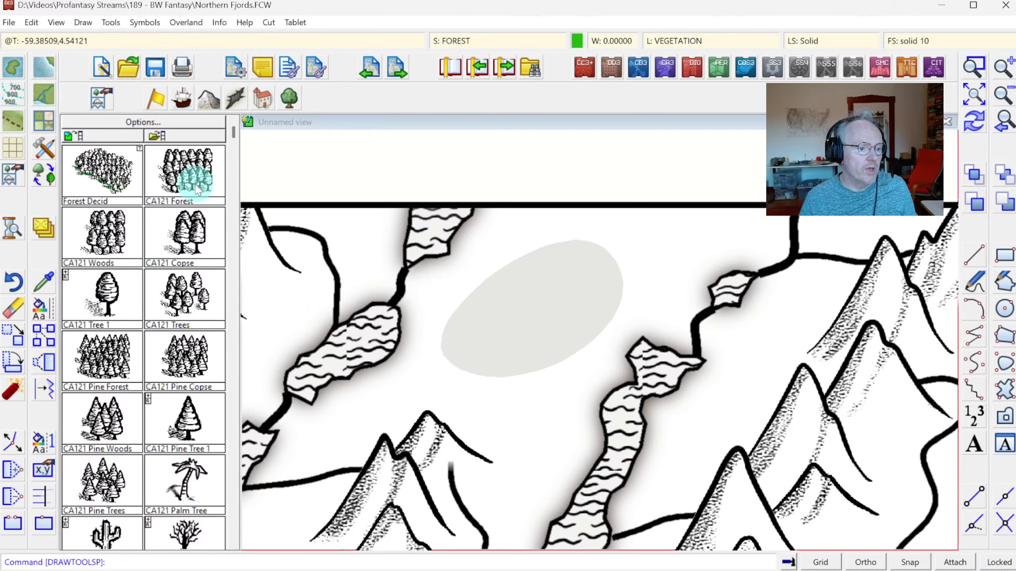
Reopen the Fill with Symbols settings for the pine forest and set the overall offset to X 7.5 and Y 45
{"action": "left_click", "coordinate": [82, 22]}
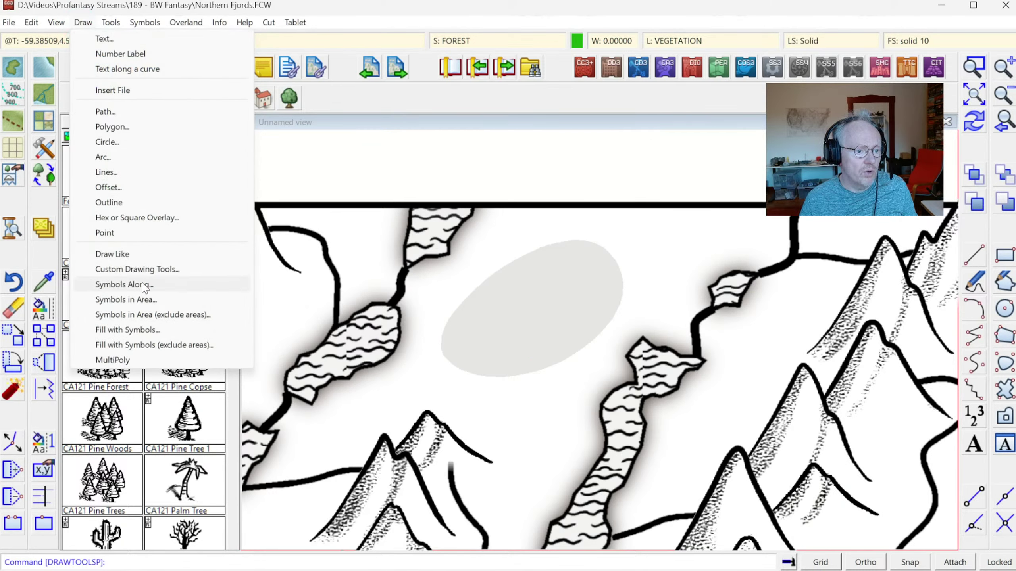
{"action": "left_click", "coordinate": [136, 329]}
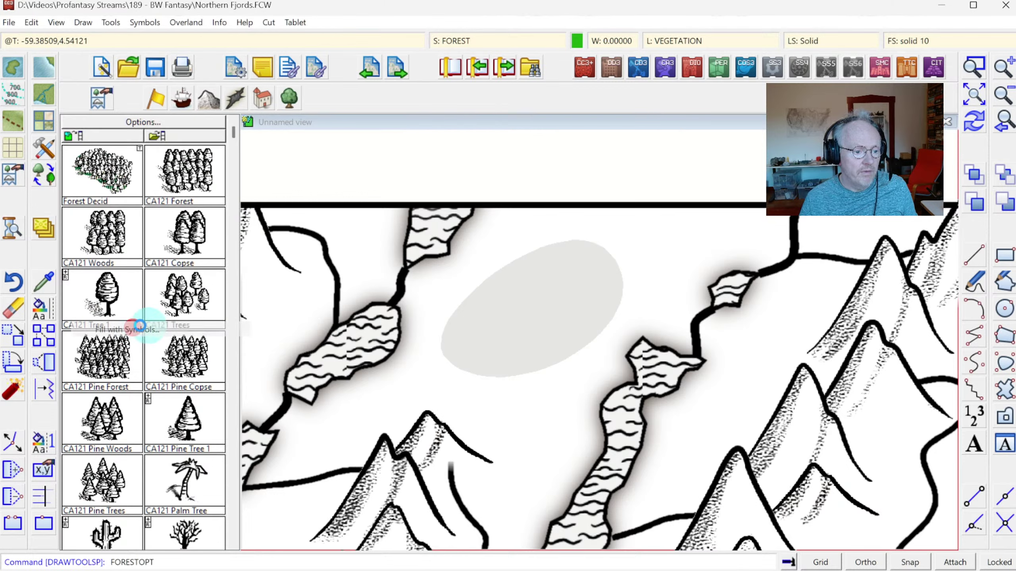
{"action": "double_click", "coordinate": [530, 186]}
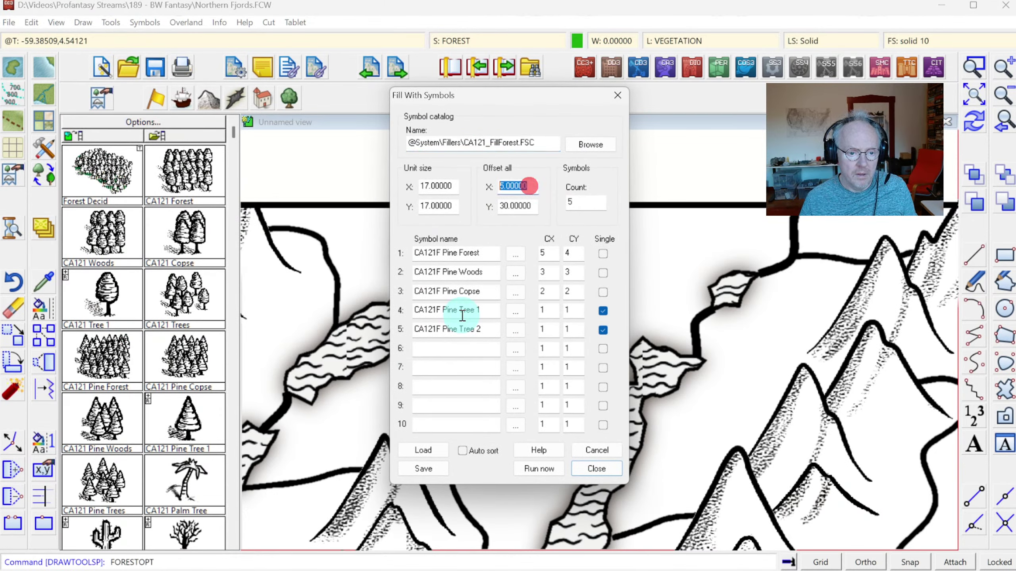
{"action": "type", "text": "7."}
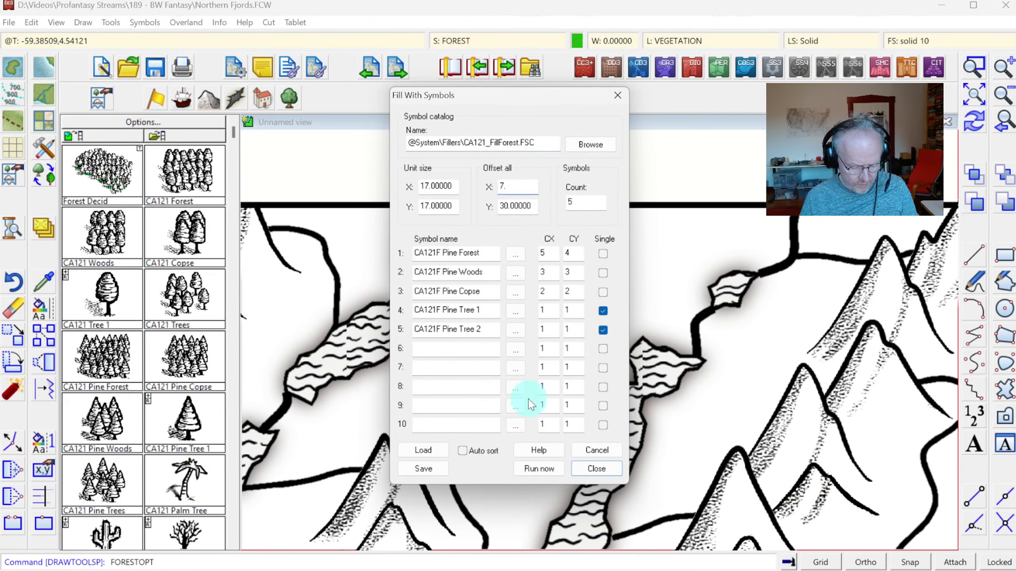
{"action": "type", "text": "5"}
{"action": "key", "text": "Tab"}
{"action": "type", "text": "45"}
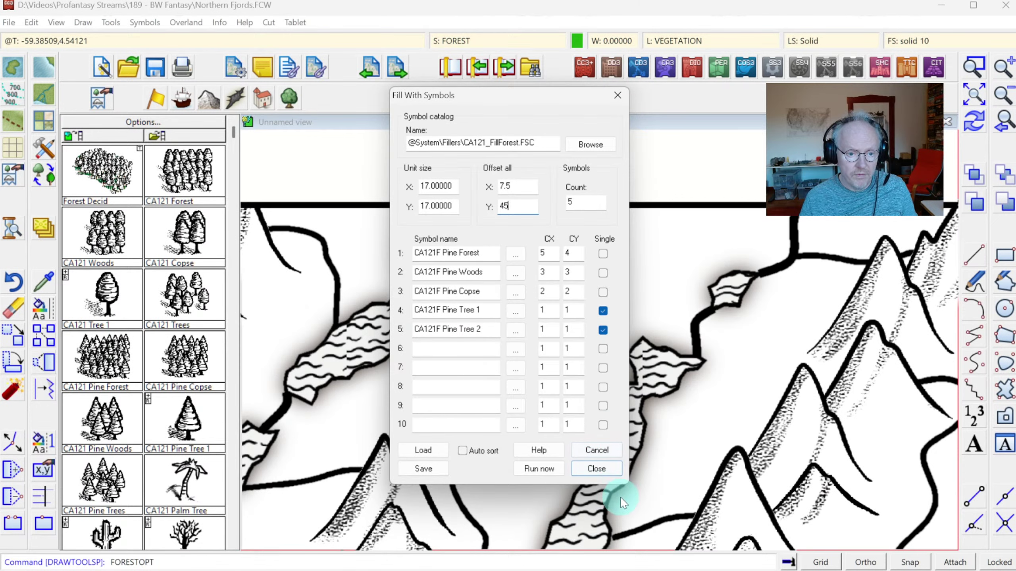
Run the symbol fill on the grey forest area between the rivers and undo it
{"action": "left_click", "coordinate": [546, 469]}
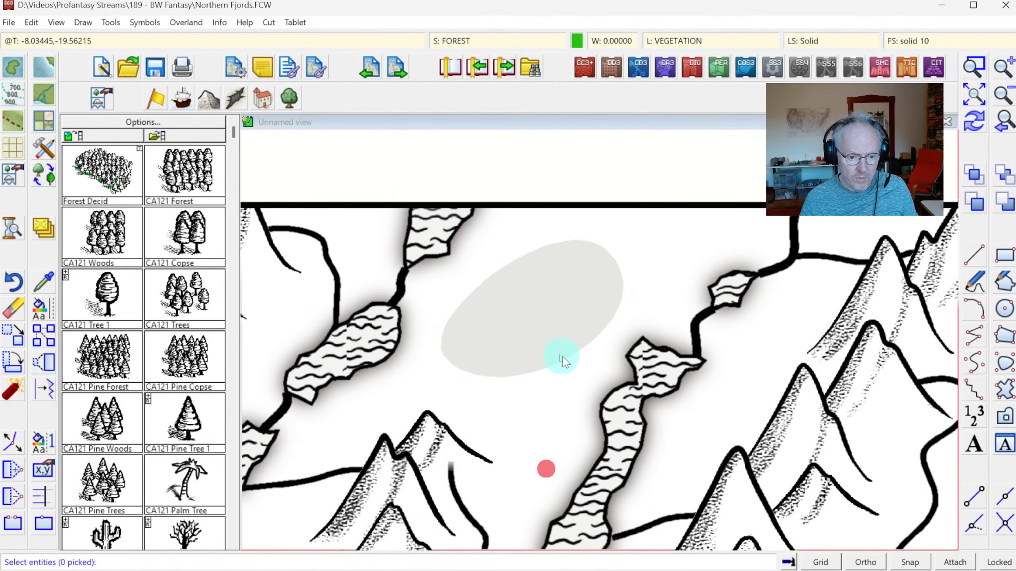
{"action": "left_click", "coordinate": [563, 360]}
{"action": "right_click", "coordinate": [553, 308]}
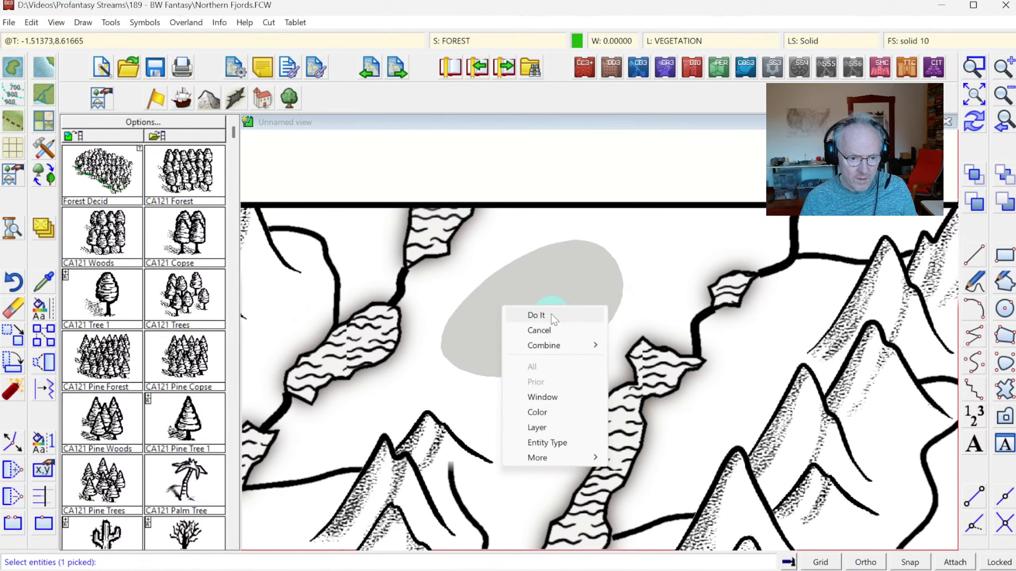
{"action": "left_click", "coordinate": [551, 315]}
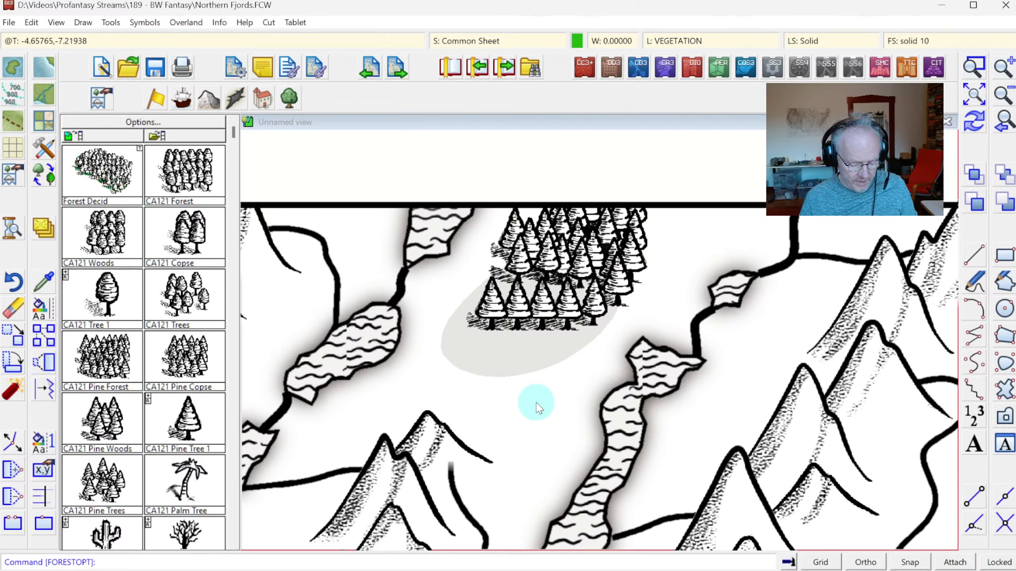
{"action": "key", "text": "ctrl+z"}
Reopen the Fill with Symbols settings and set the overall offset to X 2.5 and Y 15
{"action": "right_click", "coordinate": [503, 380]}
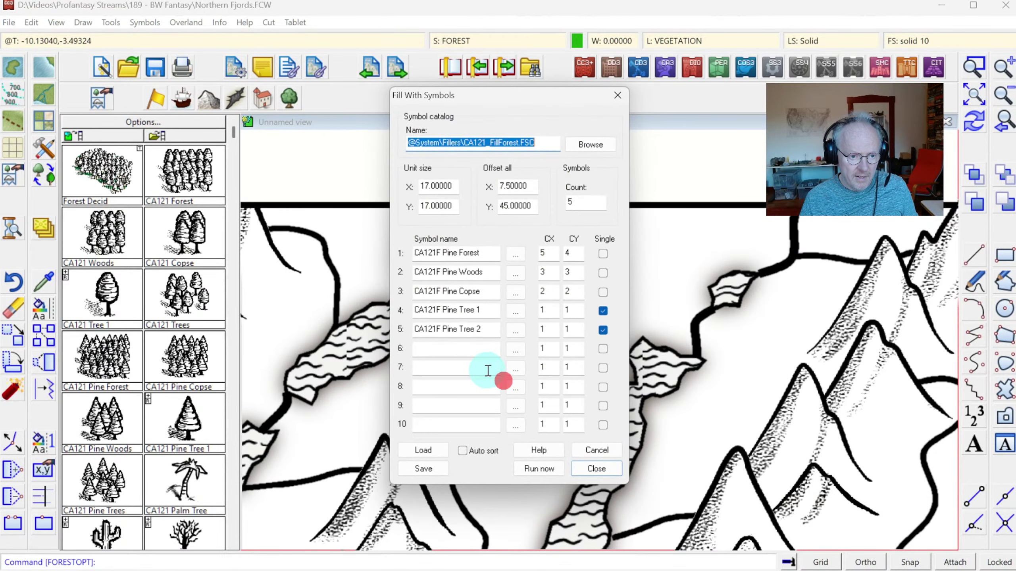
{"action": "double_click", "coordinate": [521, 185]}
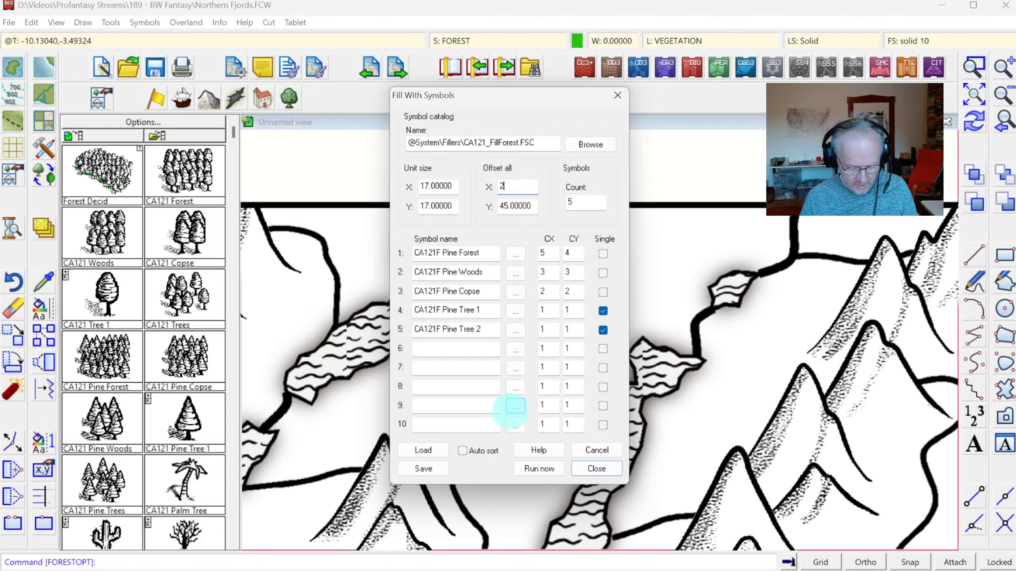
{"action": "key", "text": "Tab"}
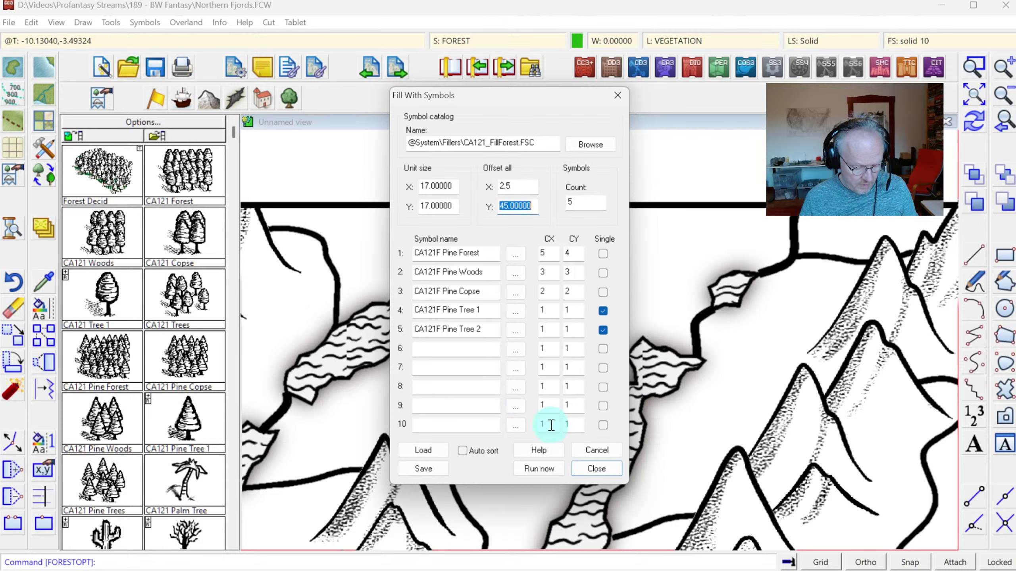
Test the X 2.5, Y 15 offset by filling the grey forest area with pine symbols, and undo the fill
{"action": "left_click", "coordinate": [549, 467]}
{"action": "left_click", "coordinate": [553, 364]}
{"action": "right_click", "coordinate": [565, 338]}
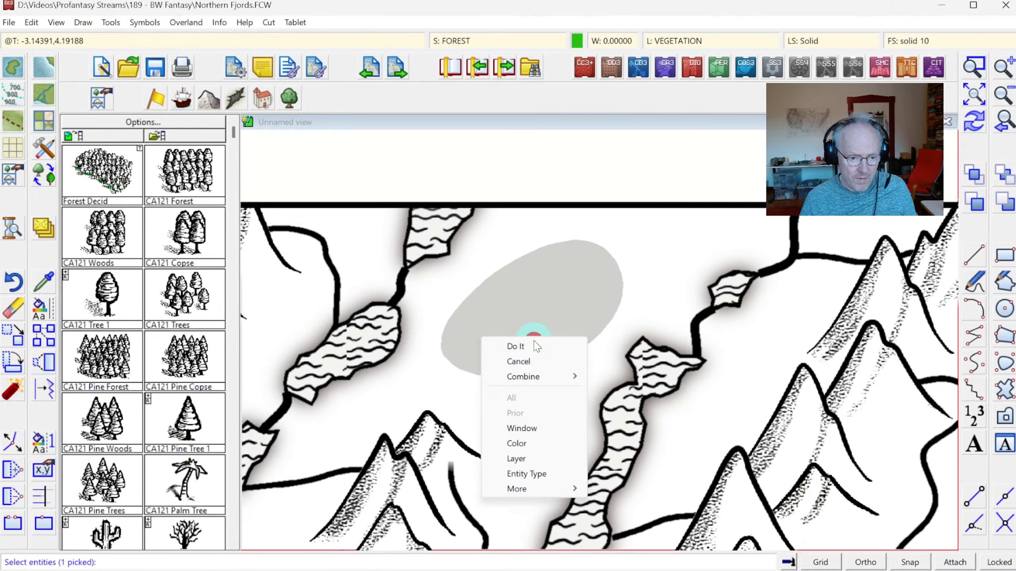
{"action": "left_click", "coordinate": [534, 342]}
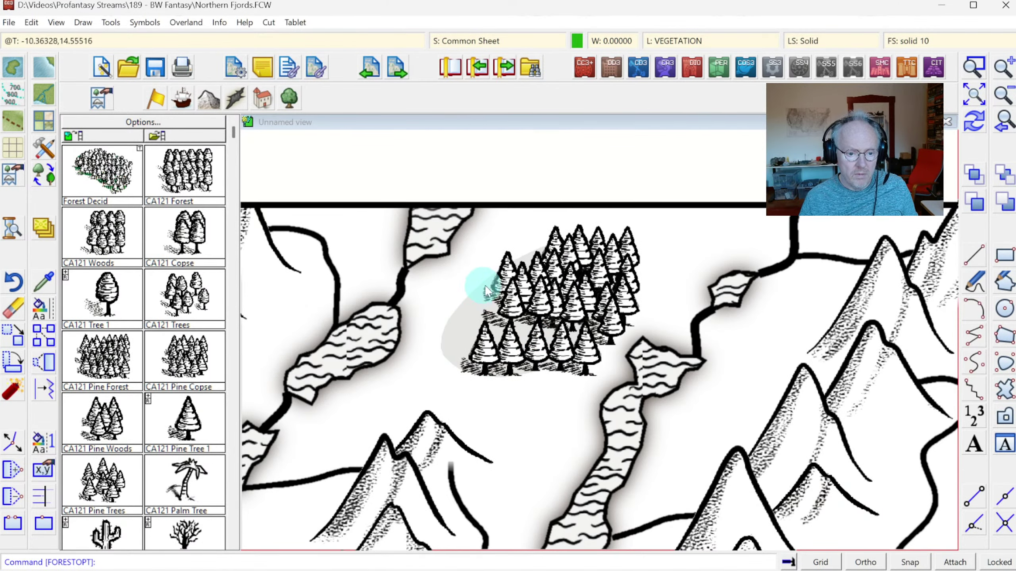
{"action": "left_click", "coordinate": [508, 349]}
Reopen the Fill with Symbols settings, set the overall Y offset to 10, and test-fill the grey forest area
{"action": "right_click", "coordinate": [506, 343]}
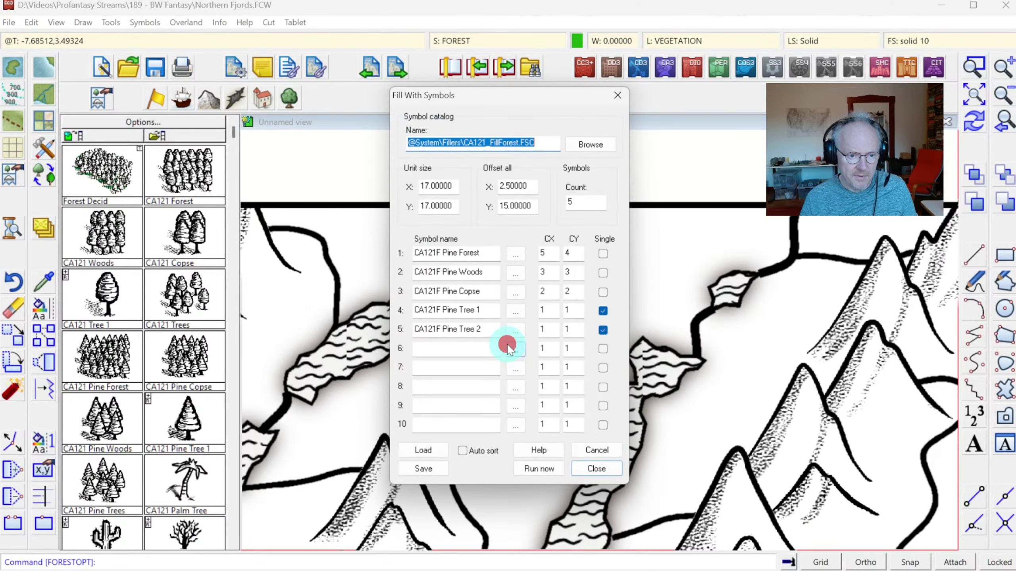
{"action": "double_click", "coordinate": [534, 206]}
{"action": "type", "text": "1"}
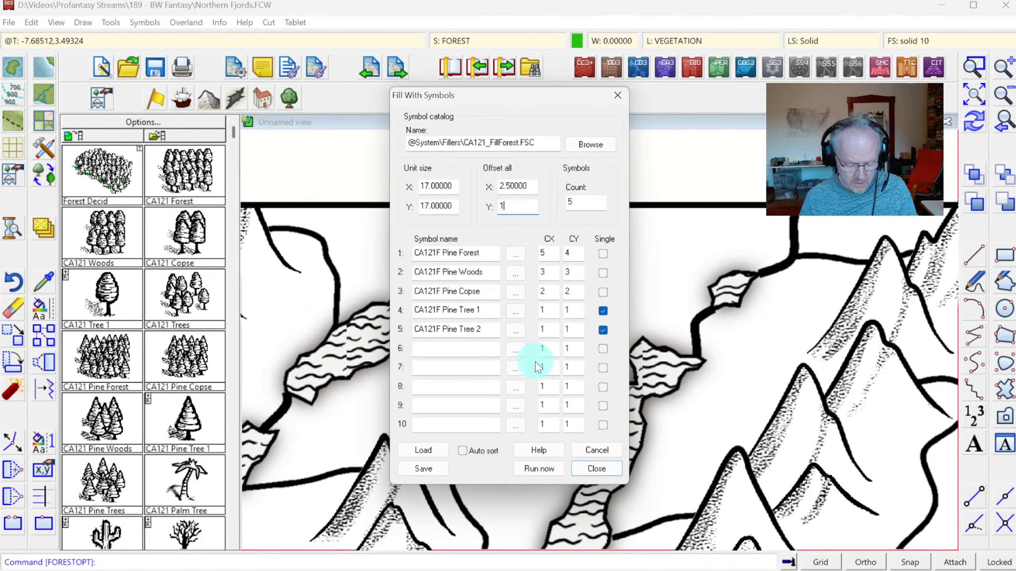
{"action": "type", "text": "0"}
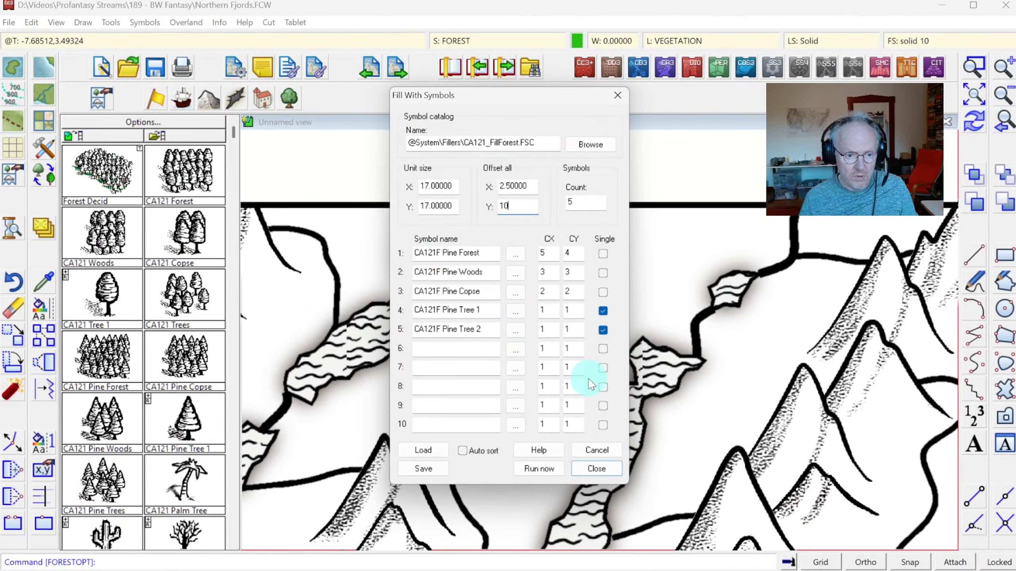
{"action": "left_click", "coordinate": [548, 466]}
{"action": "left_click", "coordinate": [538, 370]}
{"action": "right_click", "coordinate": [523, 326]}
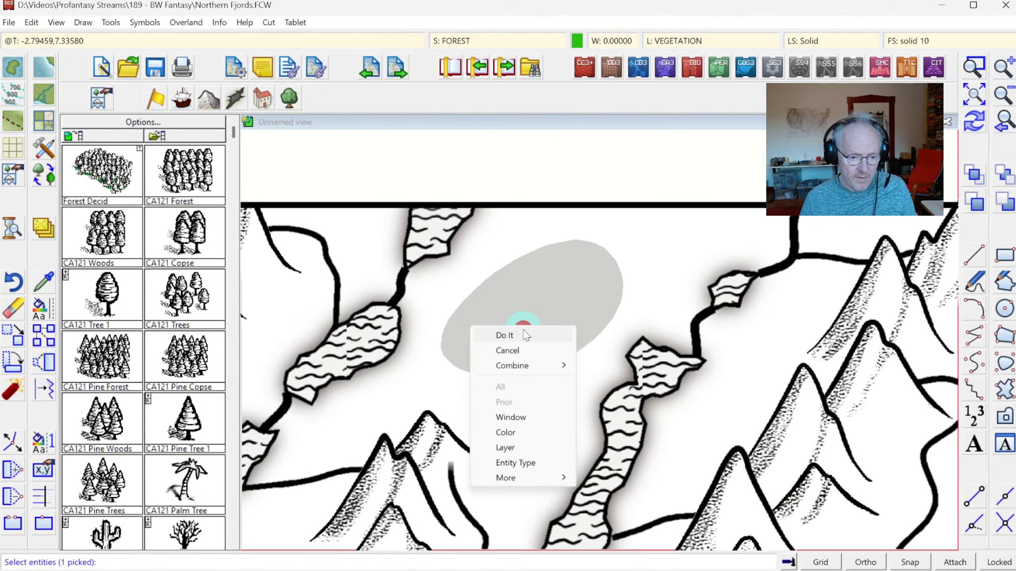
{"action": "left_click", "coordinate": [505, 335]}
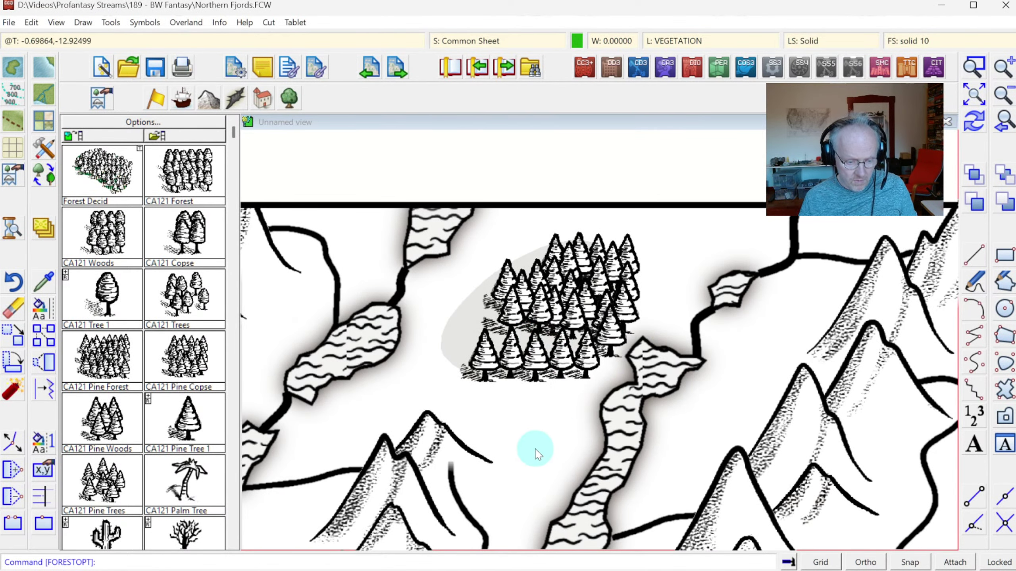
Set the symbol fill's overall offset to X 0 and Y 15 and test-fill the grey forest area
{"action": "right_click", "coordinate": [511, 410]}
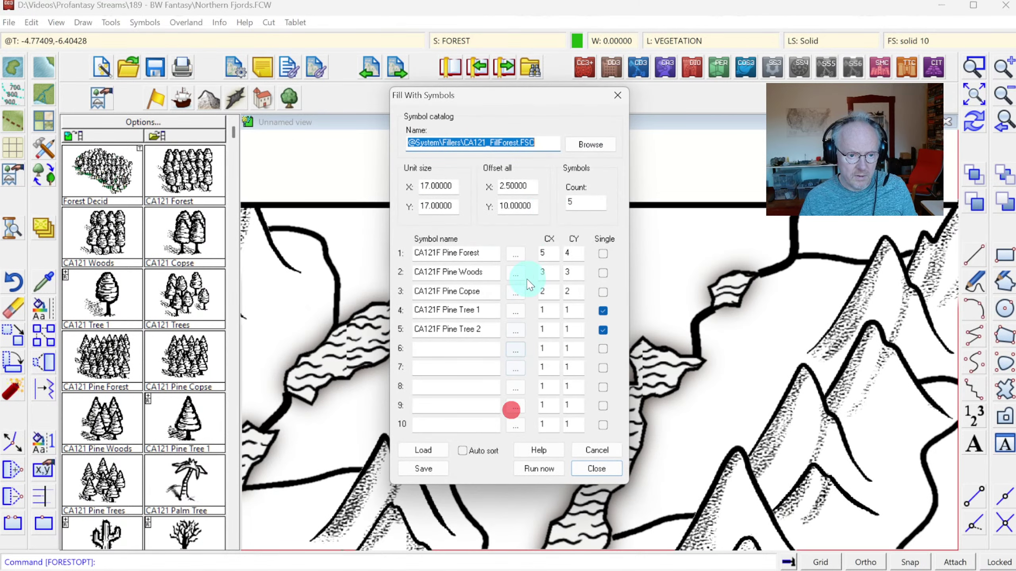
{"action": "double_click", "coordinate": [535, 204]}
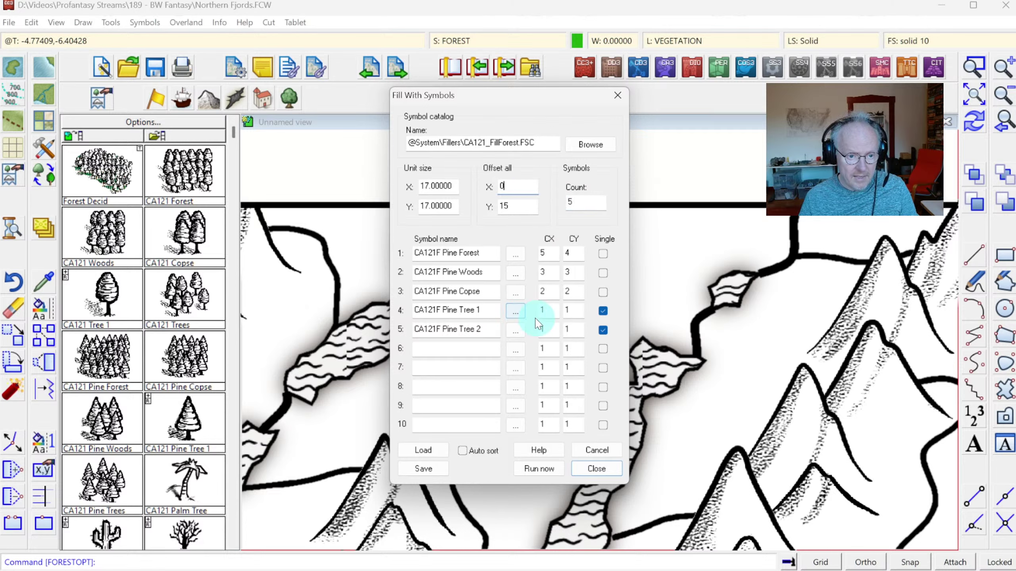
{"action": "left_click", "coordinate": [549, 467]}
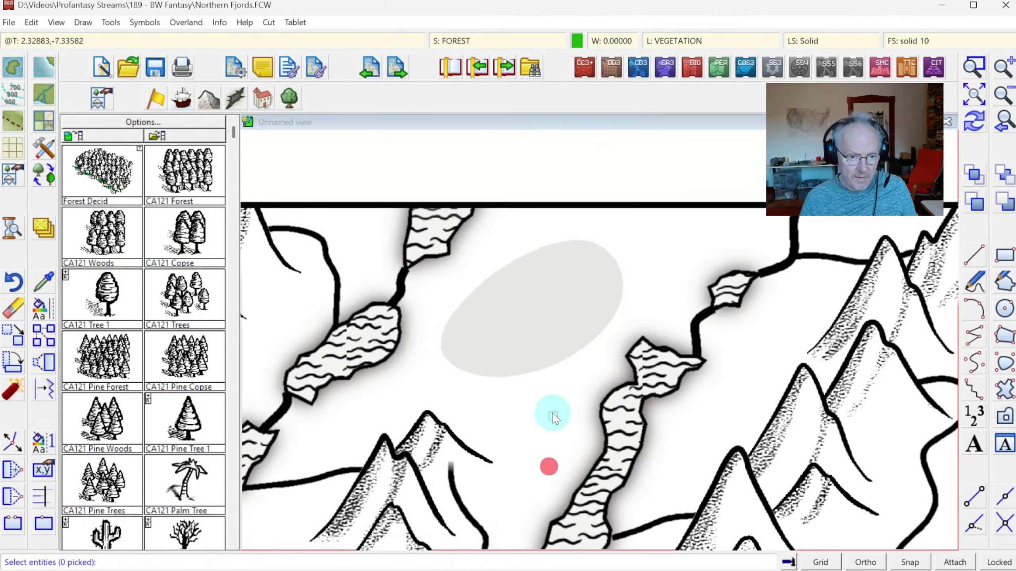
{"action": "left_click", "coordinate": [551, 363]}
{"action": "right_click", "coordinate": [536, 314]}
{"action": "left_click", "coordinate": [536, 316]}
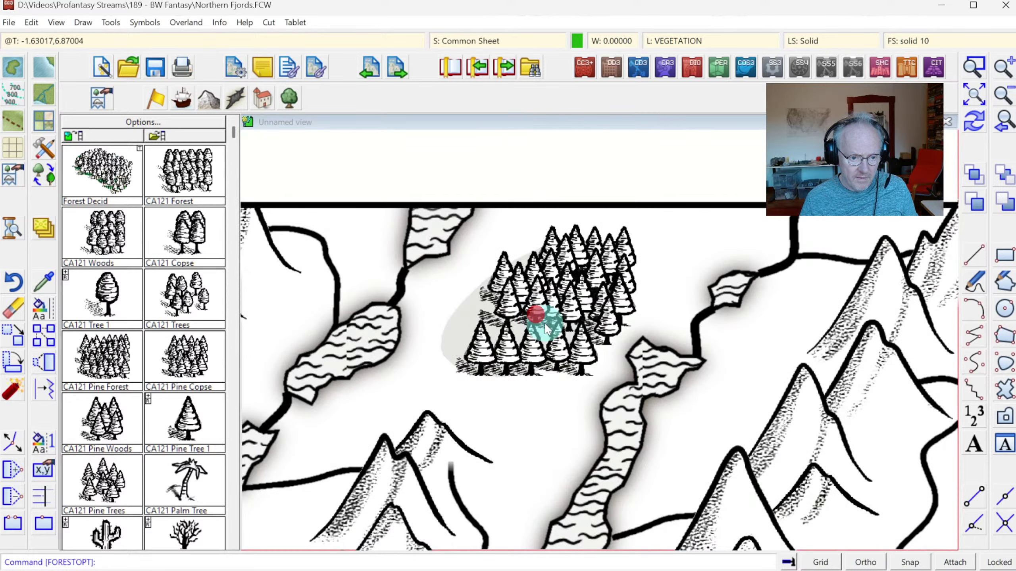
{"action": "left_click", "coordinate": [532, 371]}
Set the symbol fill's overall X offset to -5, test it on the grey forest area, and undo the fill
{"action": "right_click", "coordinate": [519, 362]}
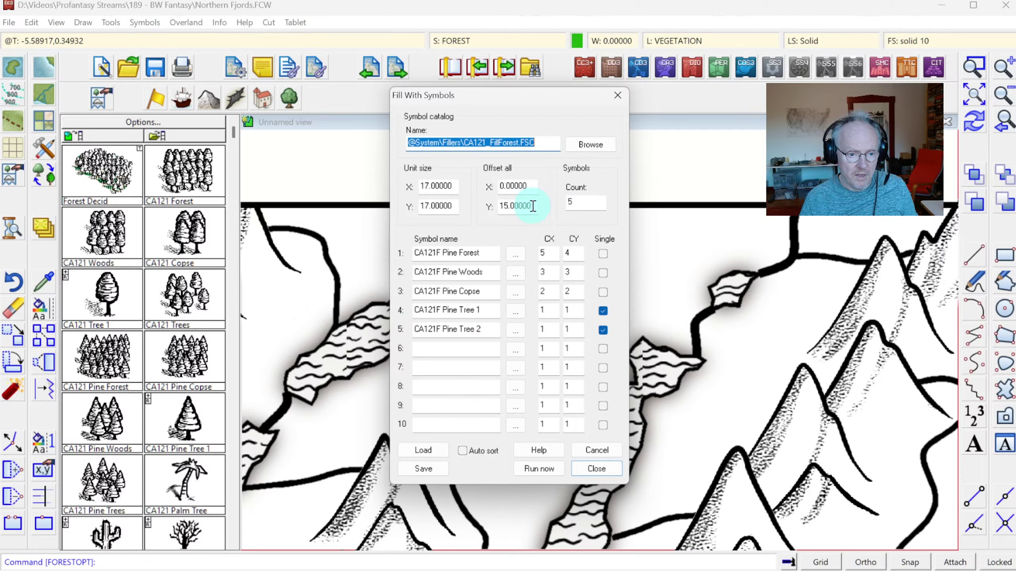
{"action": "double_click", "coordinate": [530, 184]}
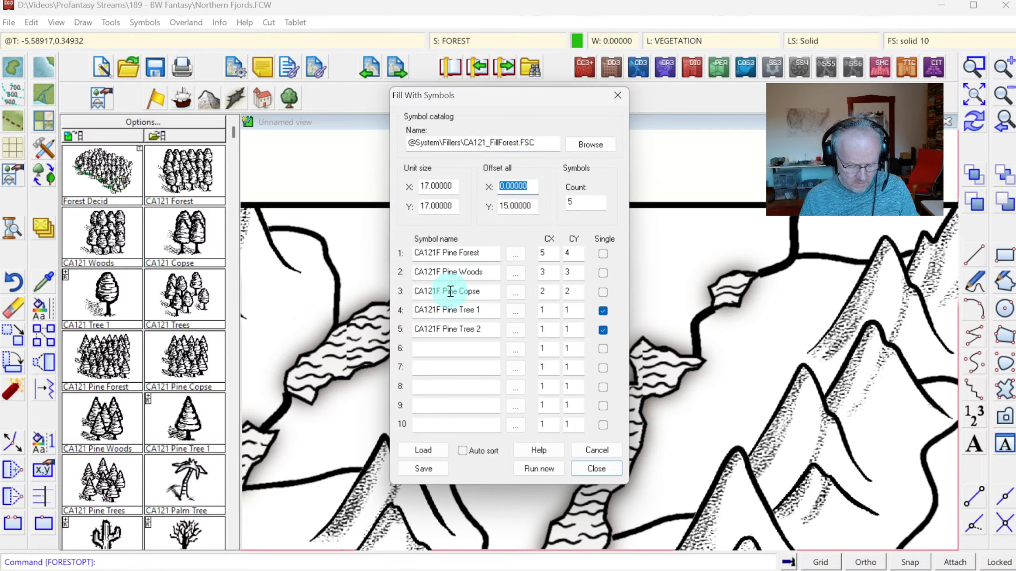
{"action": "type", "text": ".5"}
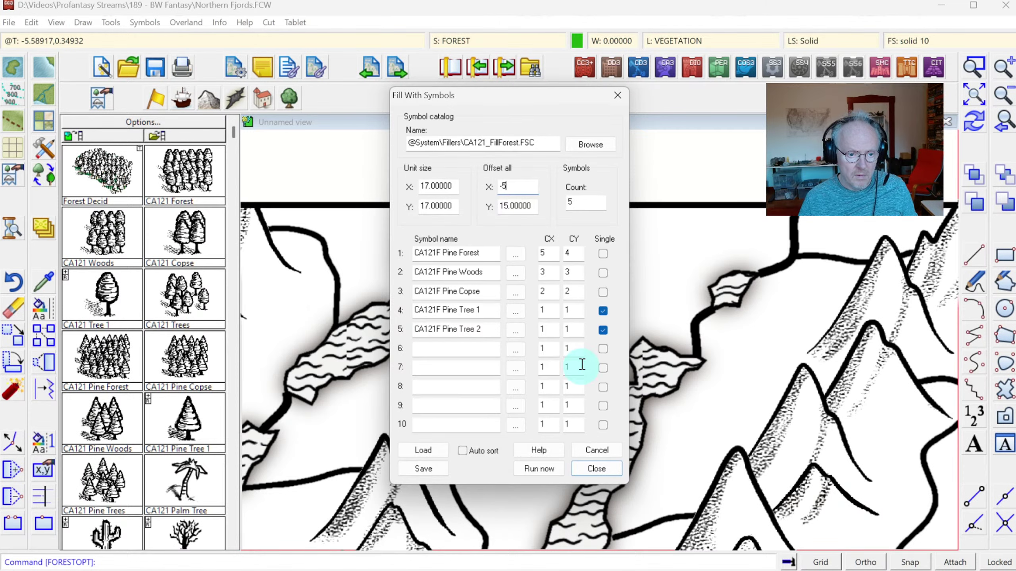
{"action": "left_click", "coordinate": [539, 468]}
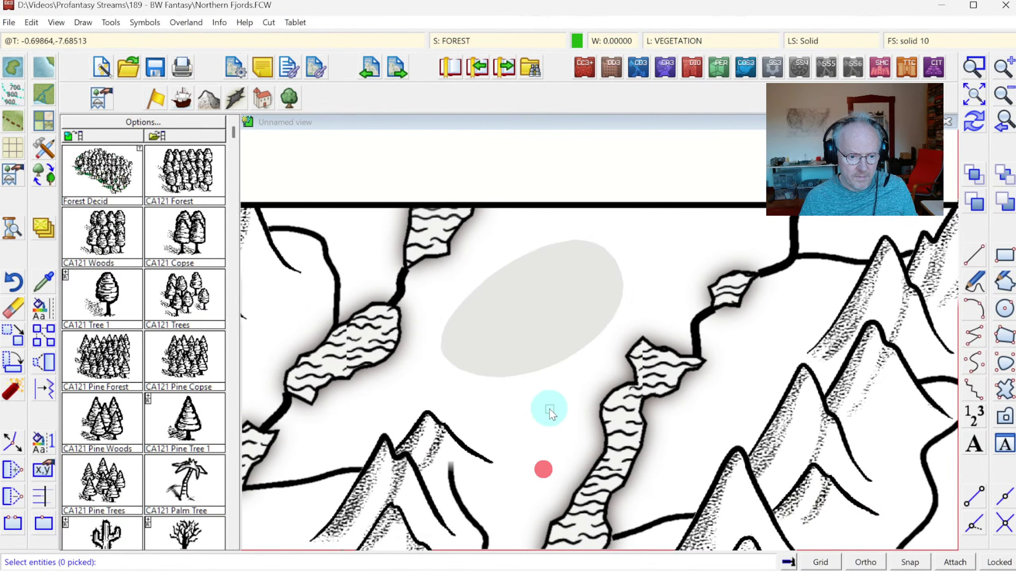
{"action": "left_click", "coordinate": [549, 366]}
{"action": "right_click", "coordinate": [539, 317]}
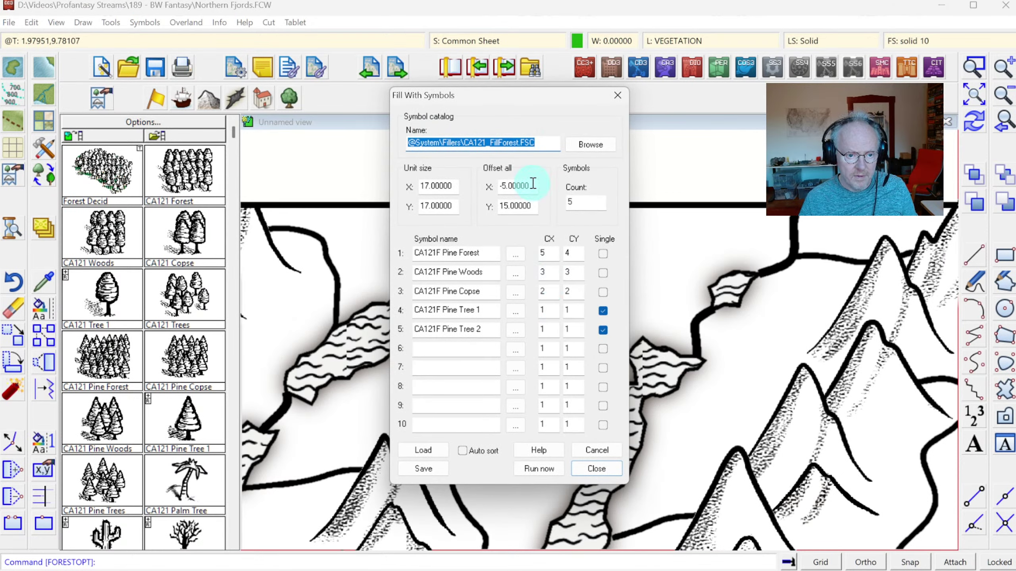
{"action": "double_click", "coordinate": [531, 184]}
{"action": "key", "text": "Return"}
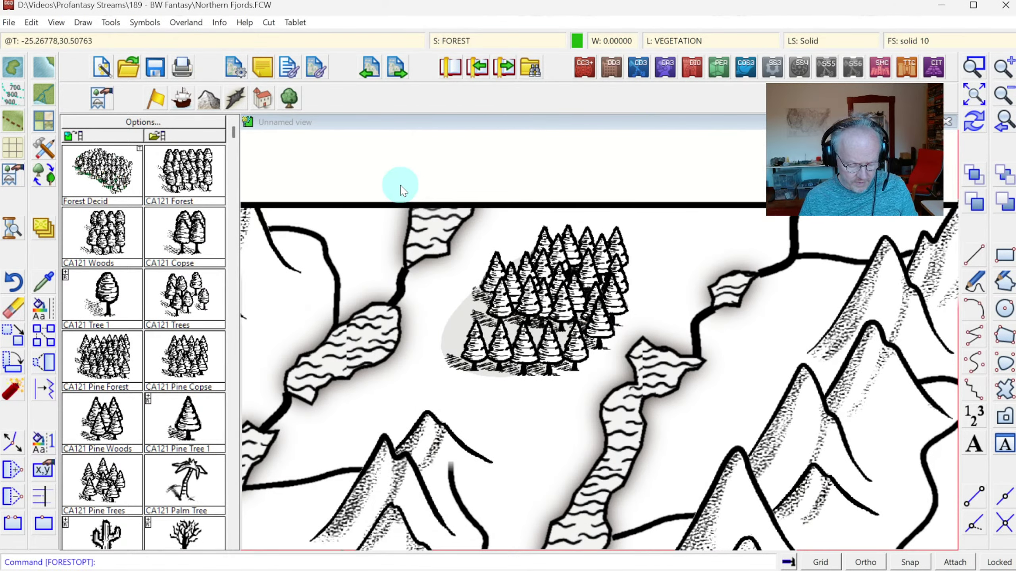
{"action": "key", "text": "ctrl+z"}
Set the symbol fill's overall X offset to -10 and run it on the grey forest area between the rivers
{"action": "left_click", "coordinate": [485, 240]}
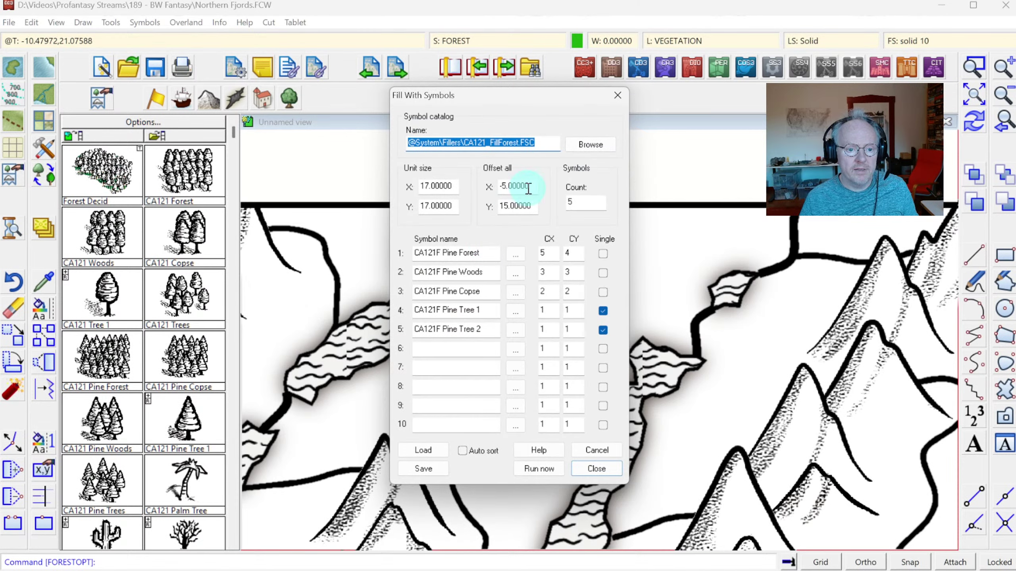
{"action": "double_click", "coordinate": [533, 185]}
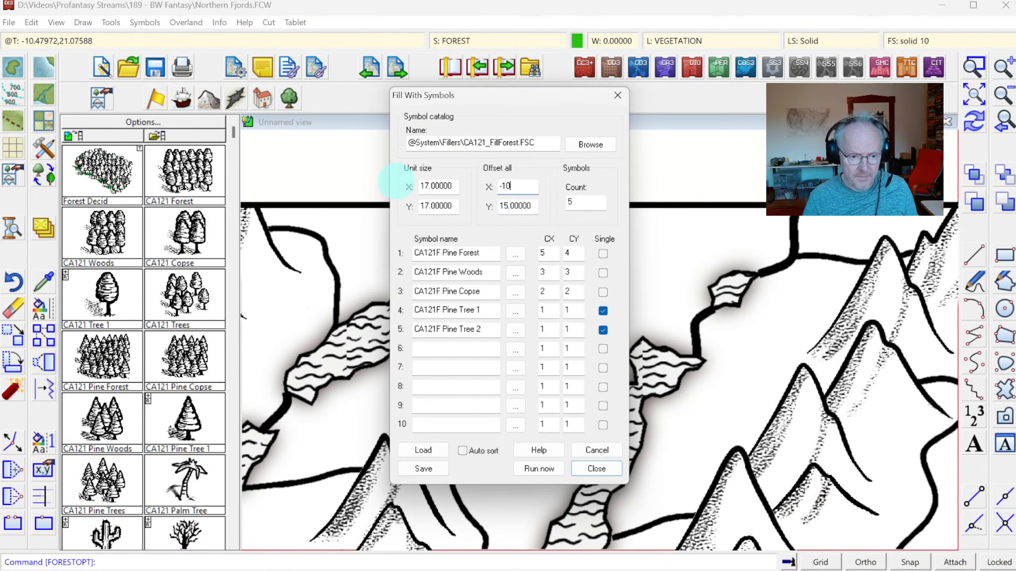
{"action": "left_click", "coordinate": [537, 469]}
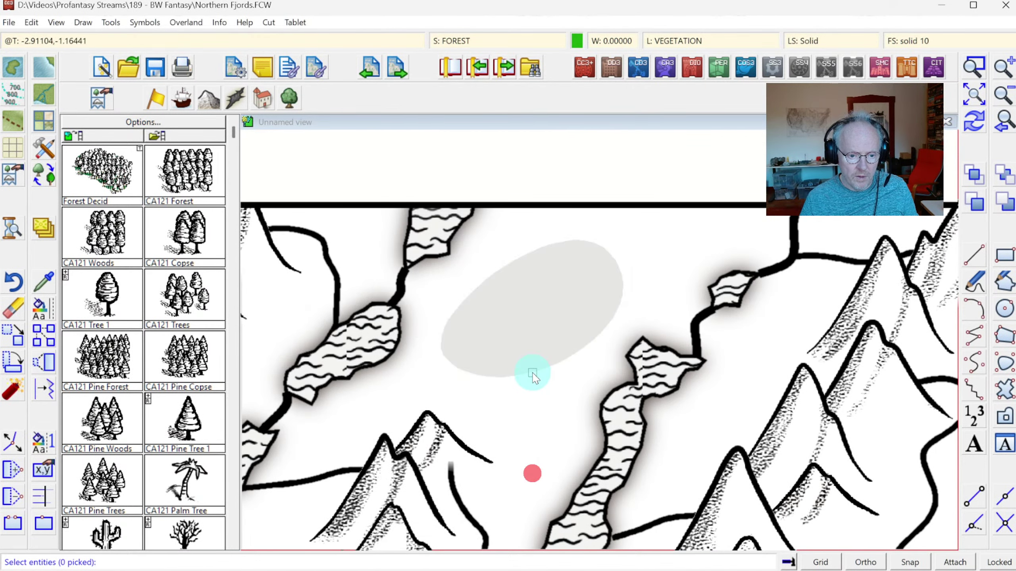
{"action": "left_click", "coordinate": [532, 373]}
{"action": "right_click", "coordinate": [543, 376]}
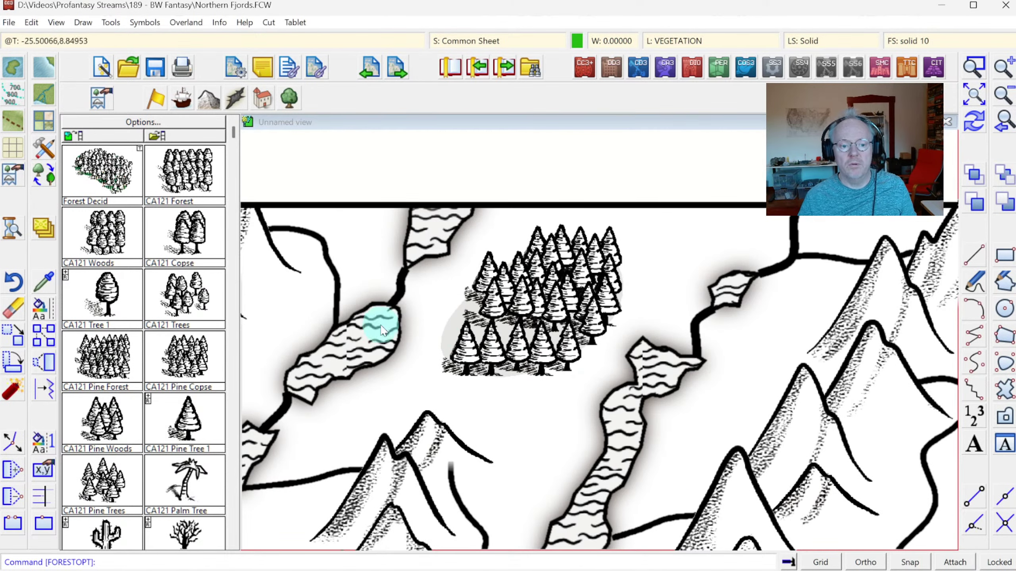
{"action": "left_click", "coordinate": [434, 362]}
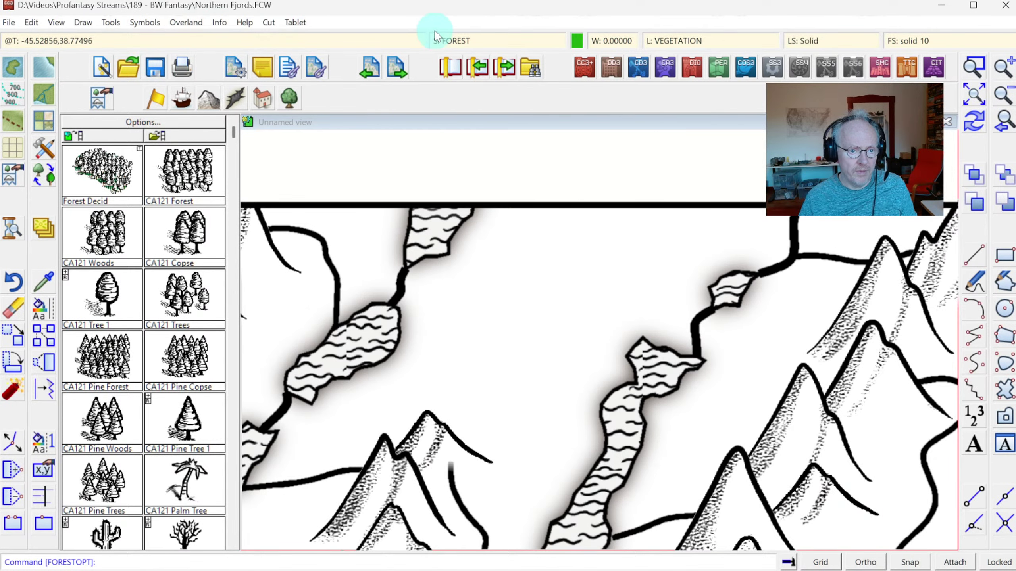
Save the current Fill with Symbols settings over the existing CA121_PineForest.FIL filler file and close the settings
{"action": "left_click", "coordinate": [461, 44]}
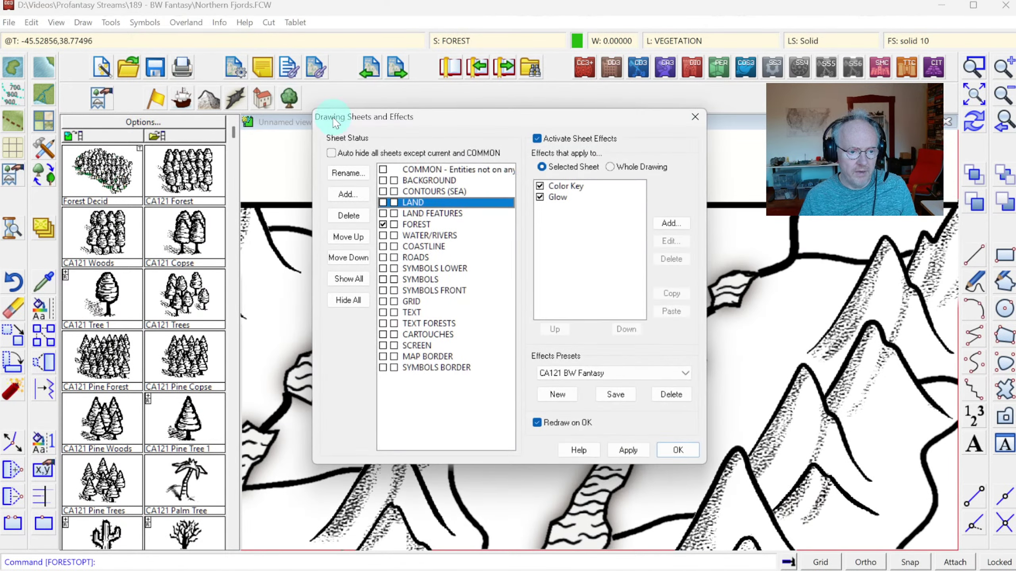
{"action": "key", "text": "Escape"}
{"action": "left_click", "coordinate": [82, 22]}
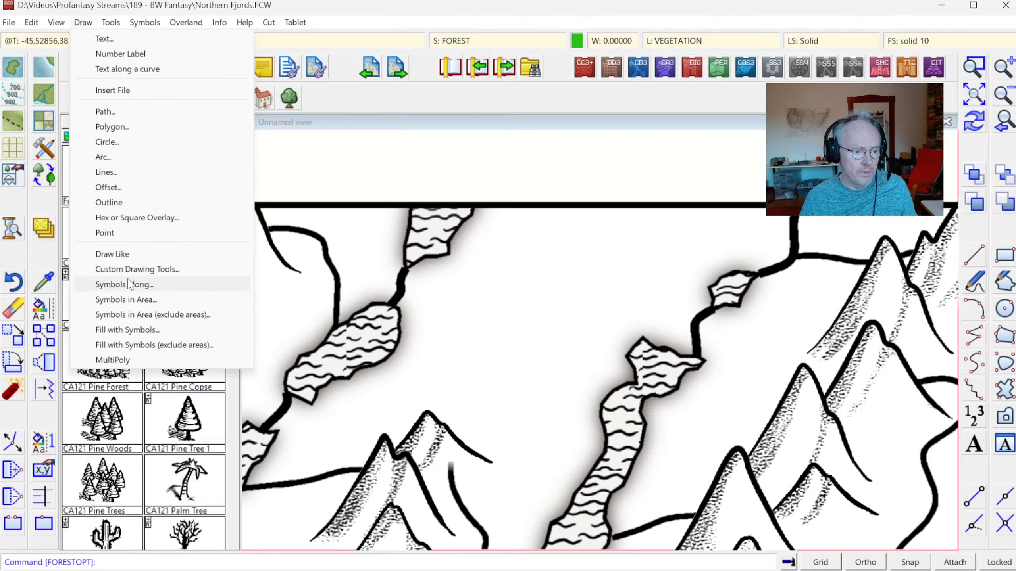
{"action": "left_click", "coordinate": [137, 330]}
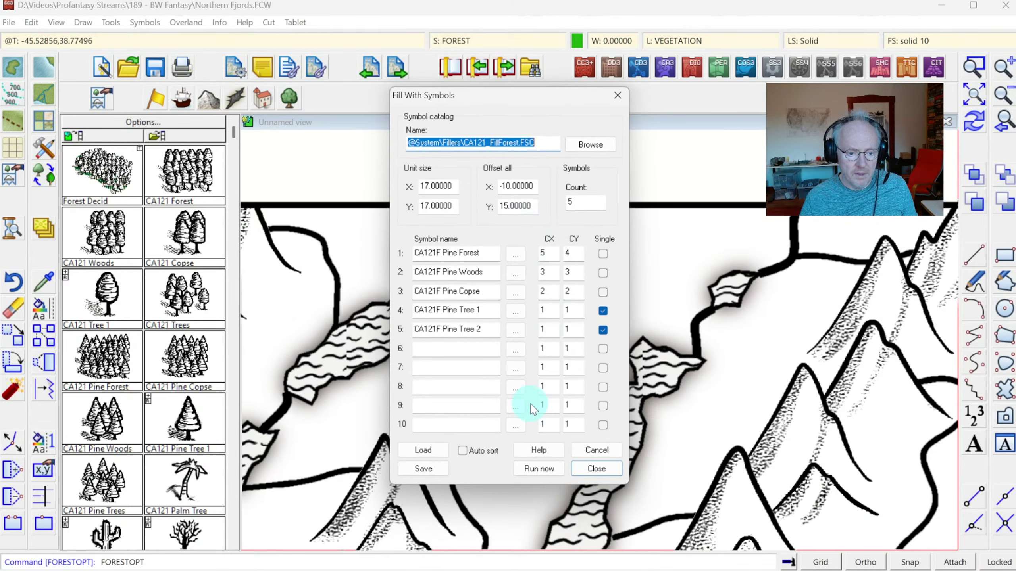
{"action": "left_click", "coordinate": [436, 467]}
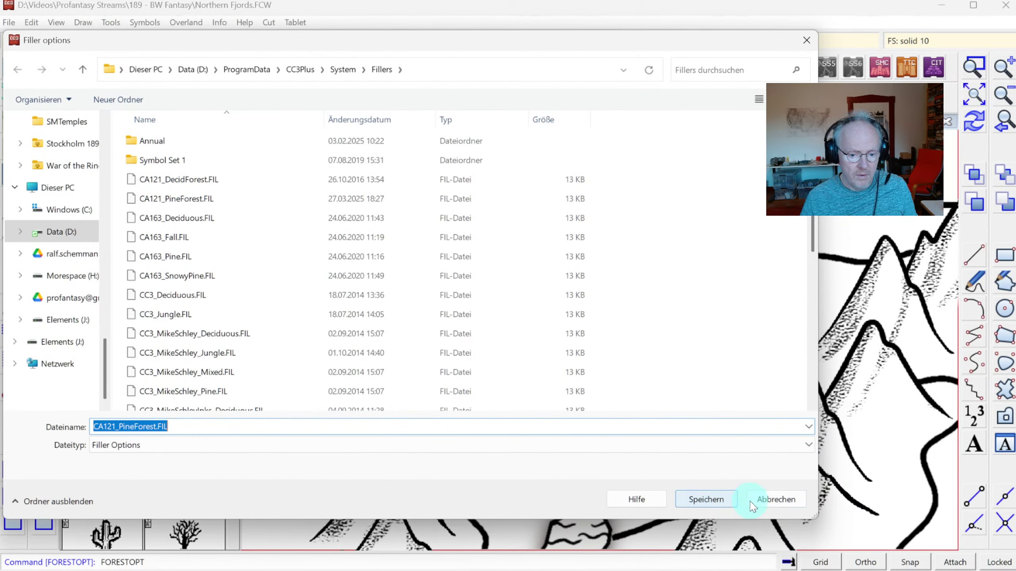
{"action": "left_click", "coordinate": [707, 499]}
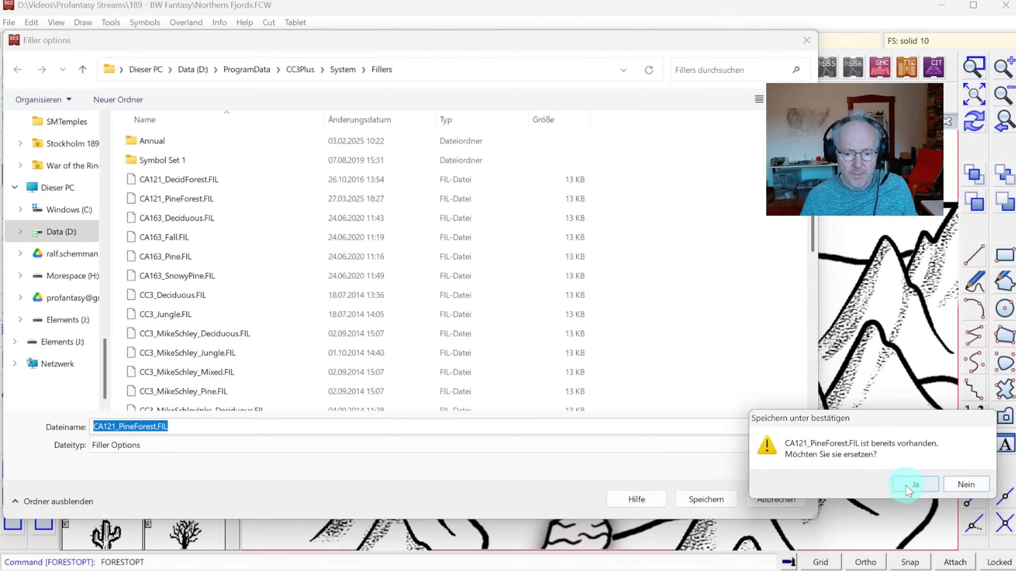
{"action": "left_click", "coordinate": [908, 486]}
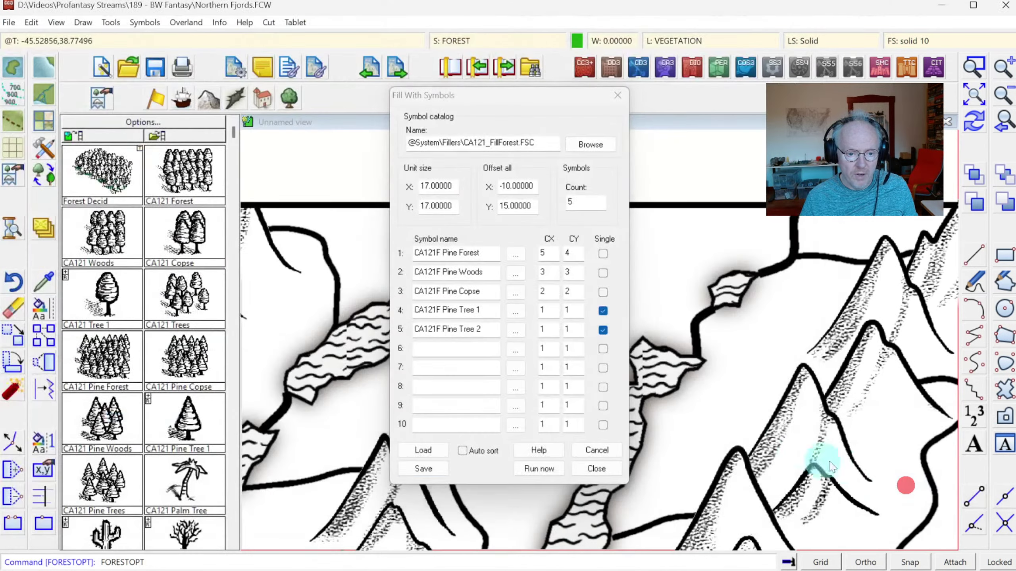
{"action": "left_click", "coordinate": [595, 469]}
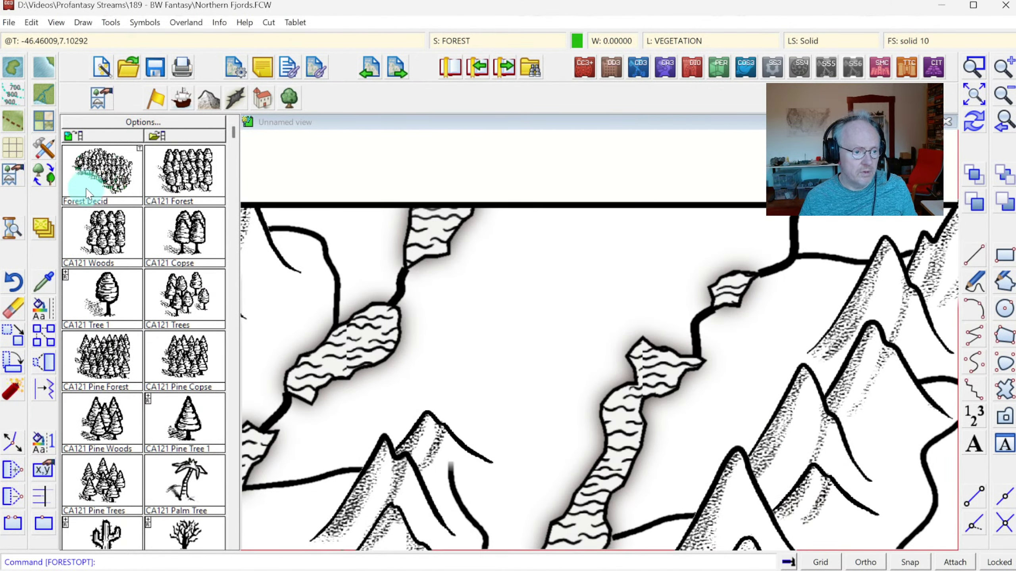
Draw an irregular pine forest area between the two rivers with the Terrain Default, Forest Pine drawing tool
{"action": "left_click", "coordinate": [50, 122]}
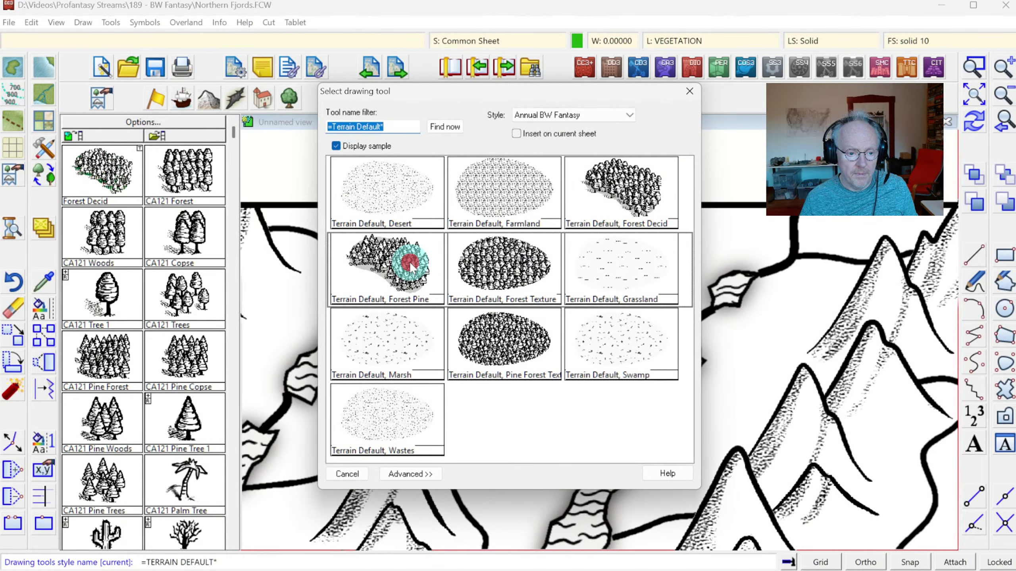
{"action": "left_click", "coordinate": [410, 264]}
{"action": "left_click", "coordinate": [548, 227]}
{"action": "left_click", "coordinate": [505, 250]}
{"action": "left_click", "coordinate": [480, 281]}
{"action": "left_click", "coordinate": [498, 319]}
{"action": "left_click", "coordinate": [464, 354]}
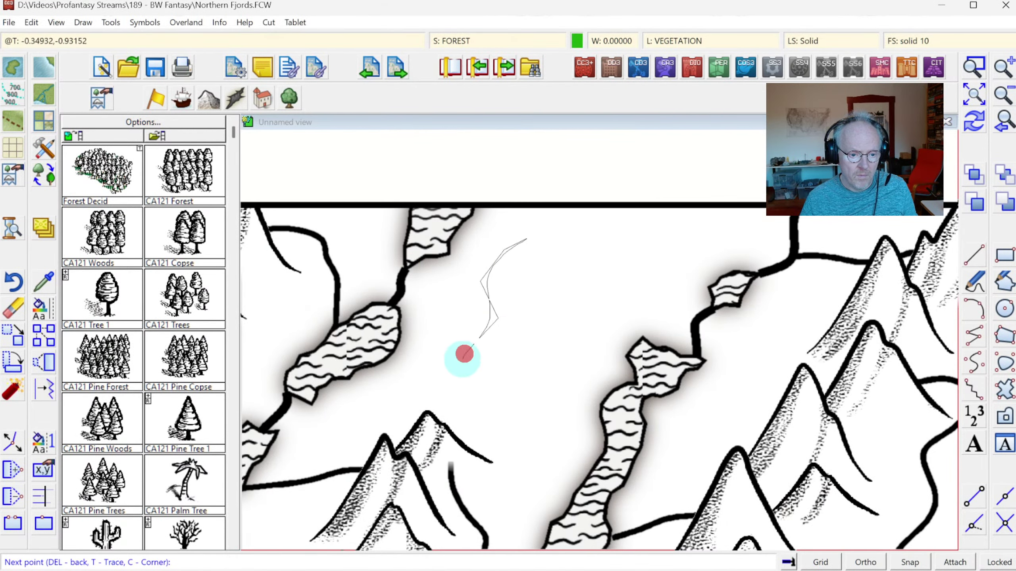
{"action": "left_click", "coordinate": [488, 381]}
{"action": "left_click", "coordinate": [671, 263]}
{"action": "right_click", "coordinate": [612, 221]}
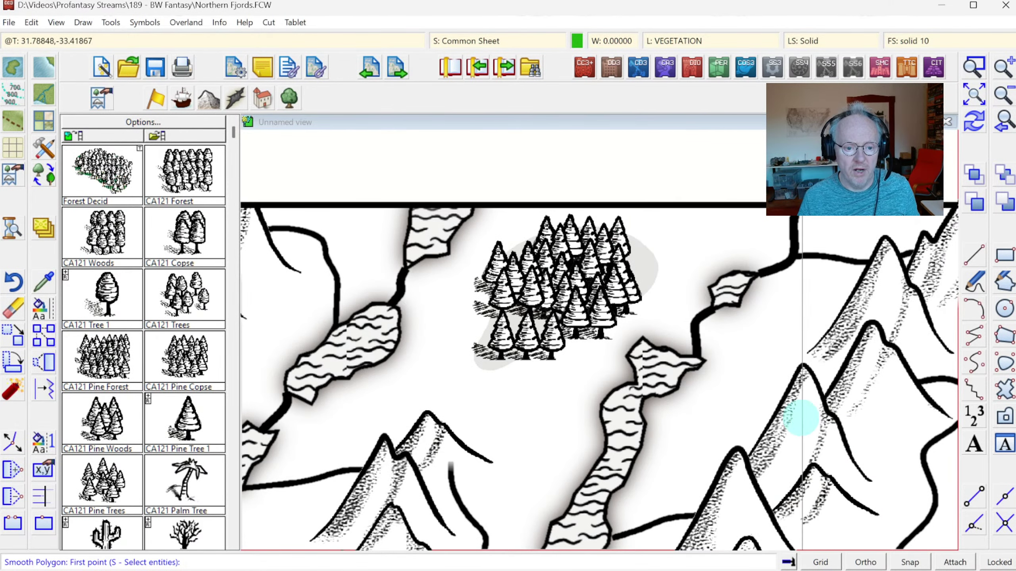
{"action": "right_click", "coordinate": [764, 400]}
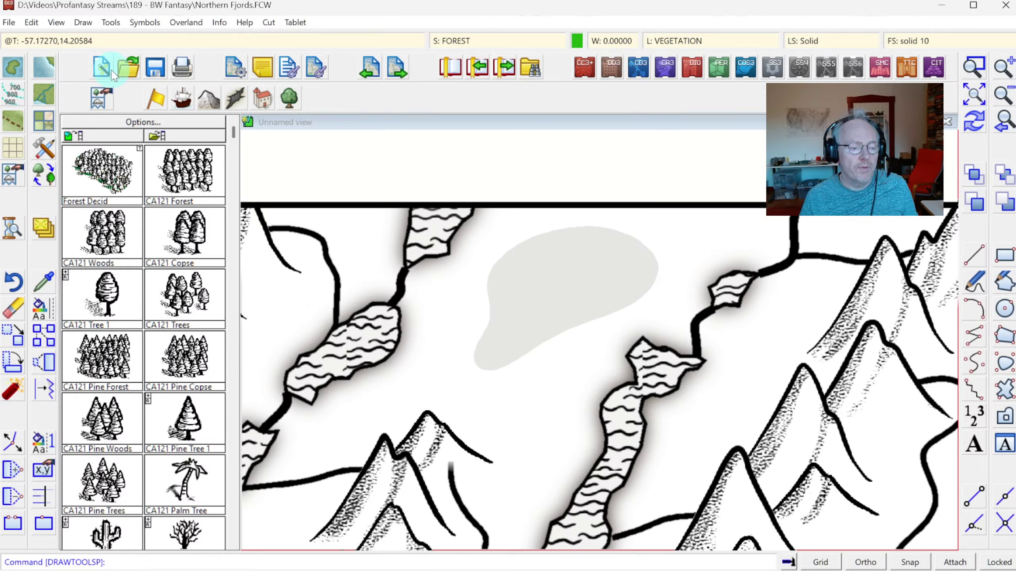
Start Symbols in Area and load the CA121 Vegetation.FSC catalog from the Annual BW Fantasy symbols folder
{"action": "left_click", "coordinate": [105, 22]}
{"action": "mouse_move", "coordinate": [83, 19]}
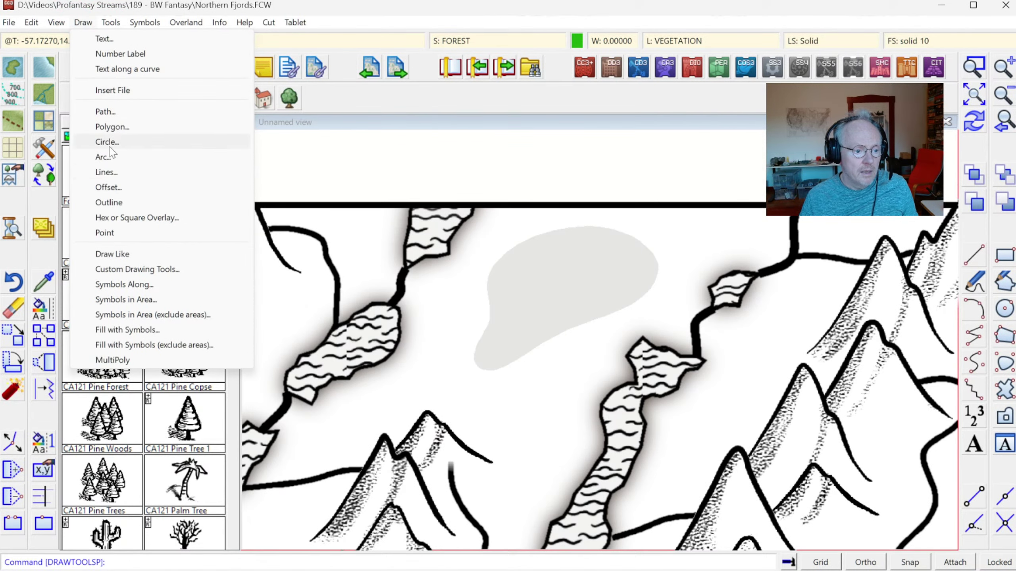
{"action": "left_click", "coordinate": [128, 300]}
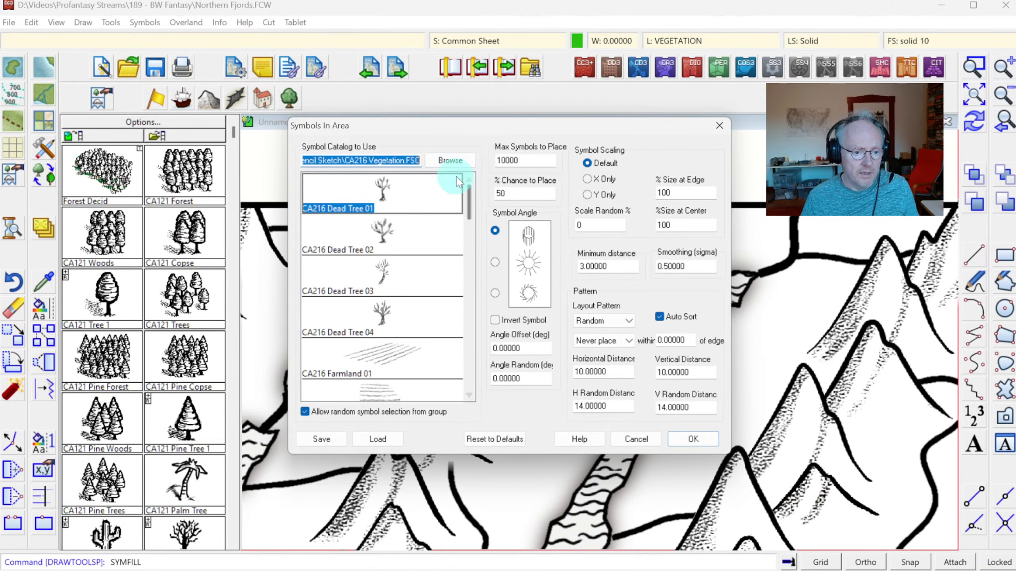
{"action": "left_click", "coordinate": [450, 160]}
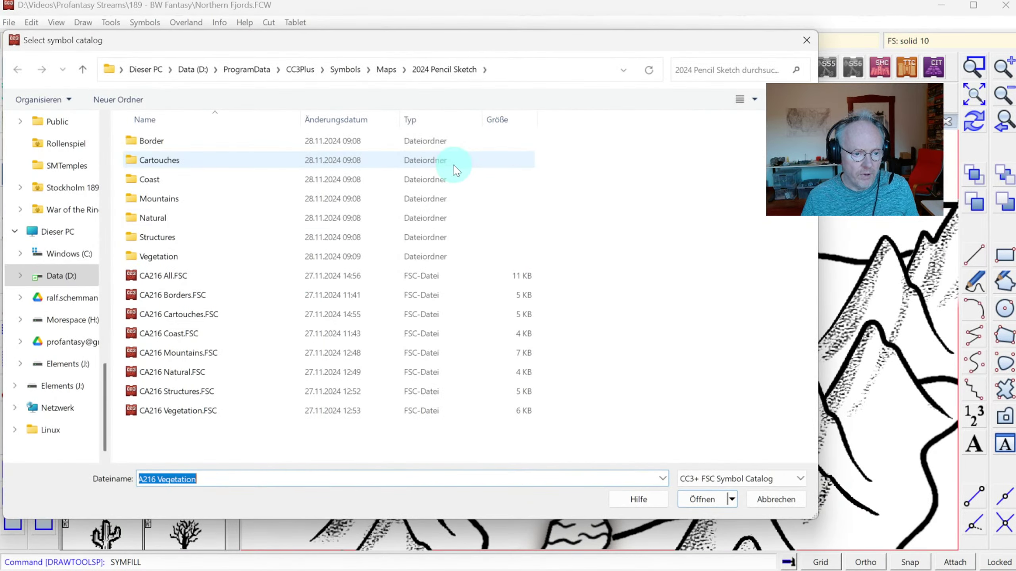
{"action": "left_click", "coordinate": [385, 70]}
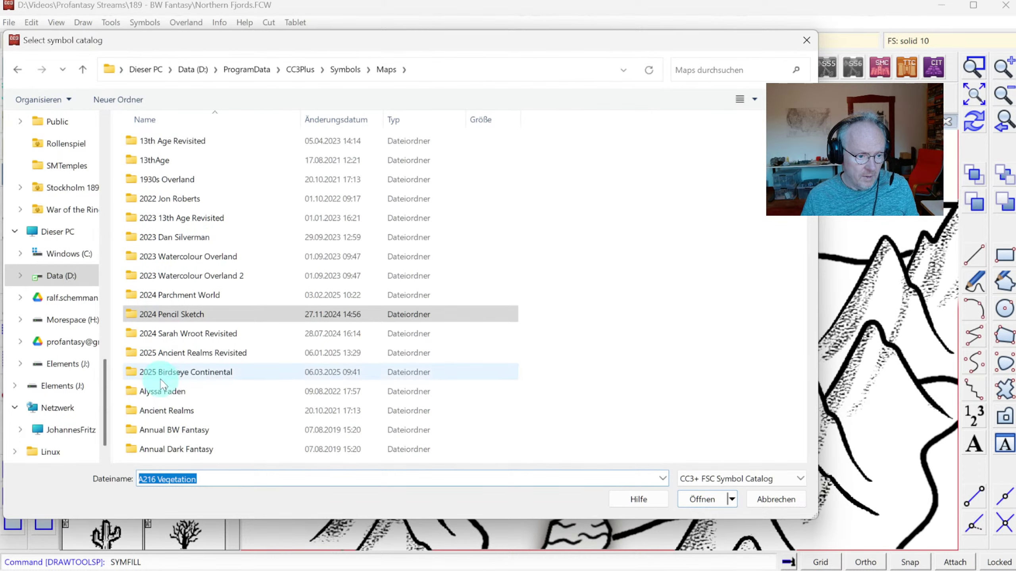
{"action": "scroll", "coordinate": [161, 384], "scroll_direction": "down", "scroll_amount": 4}
{"action": "left_click", "coordinate": [192, 219]}
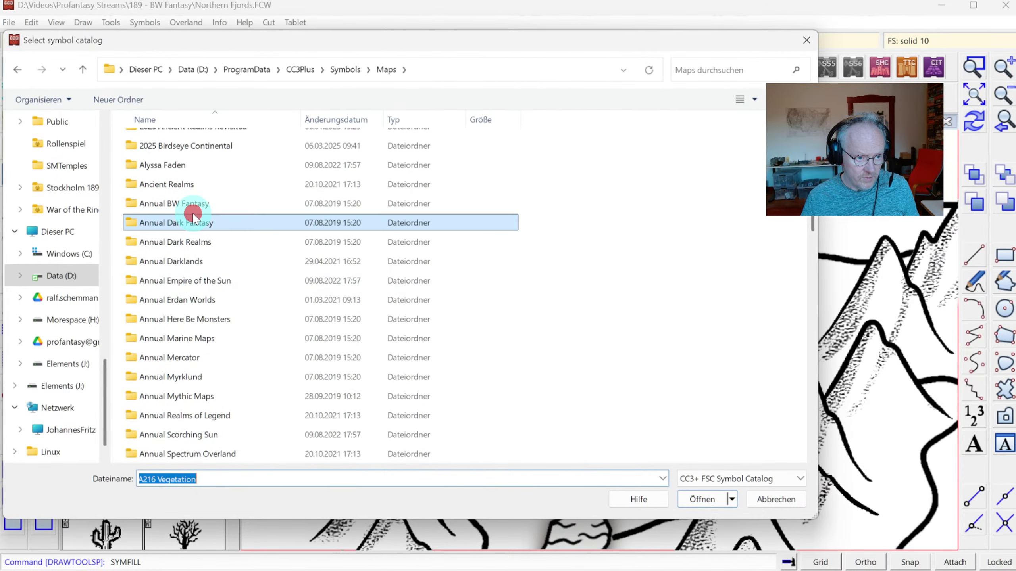
{"action": "double_click", "coordinate": [193, 205]}
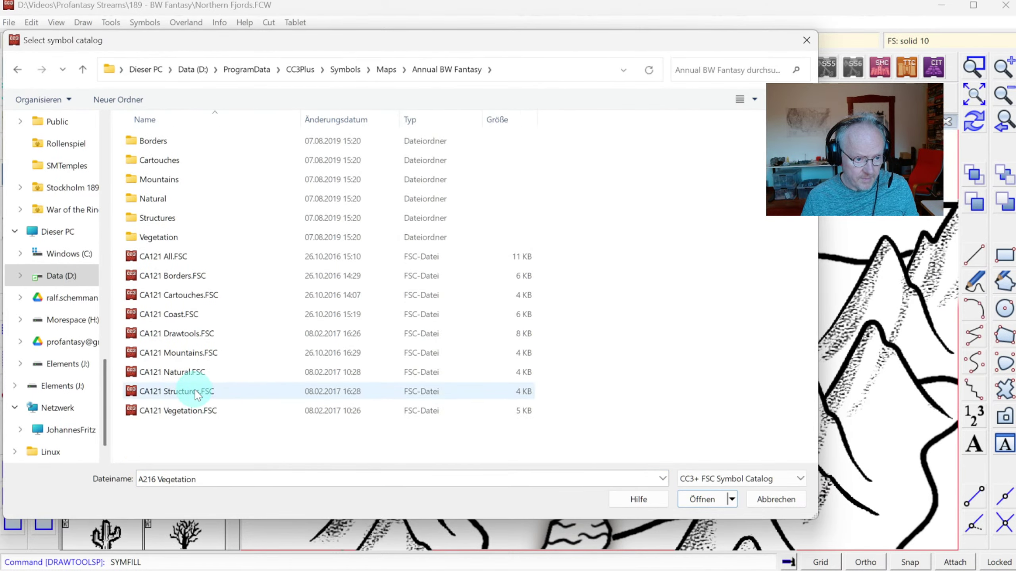
{"action": "double_click", "coordinate": [181, 408]}
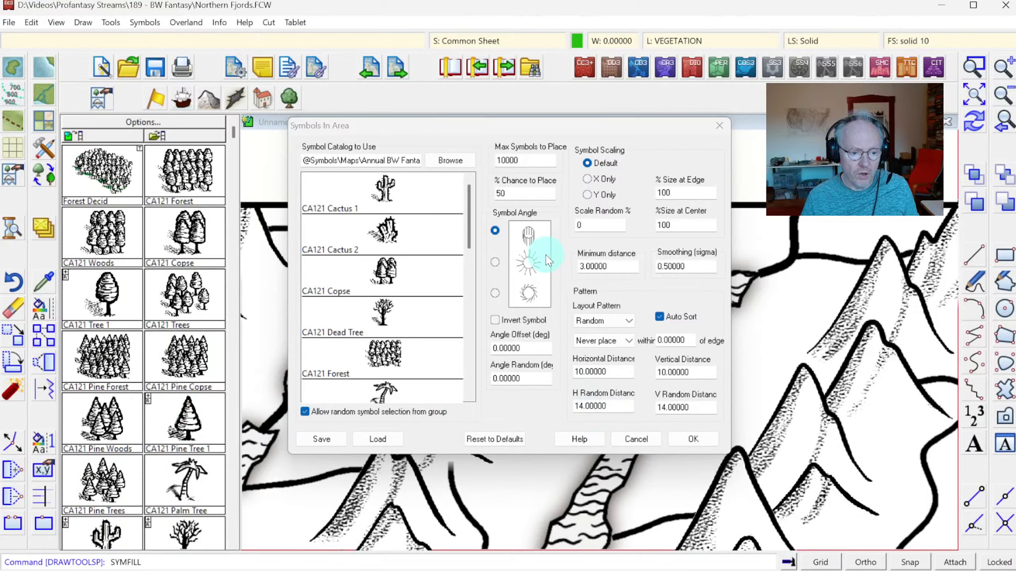
Choose CA121 Pine Tree 1 with a 20% chance to place, a minimum distance of 2 and Default edge placement
{"action": "left_click_drag", "start_coordinate": [470, 211], "coordinate": [477, 292]}
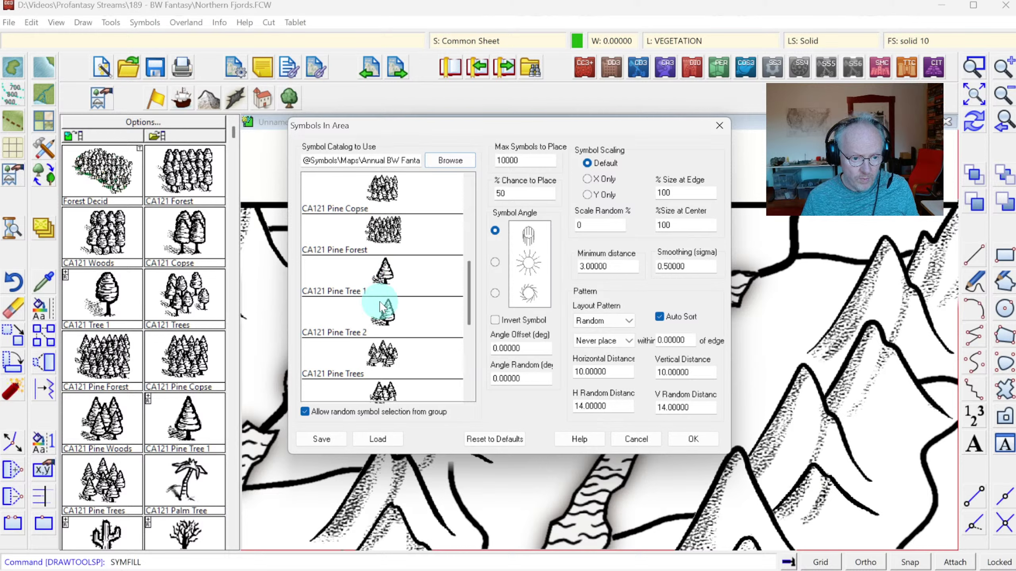
{"action": "left_click", "coordinate": [383, 275]}
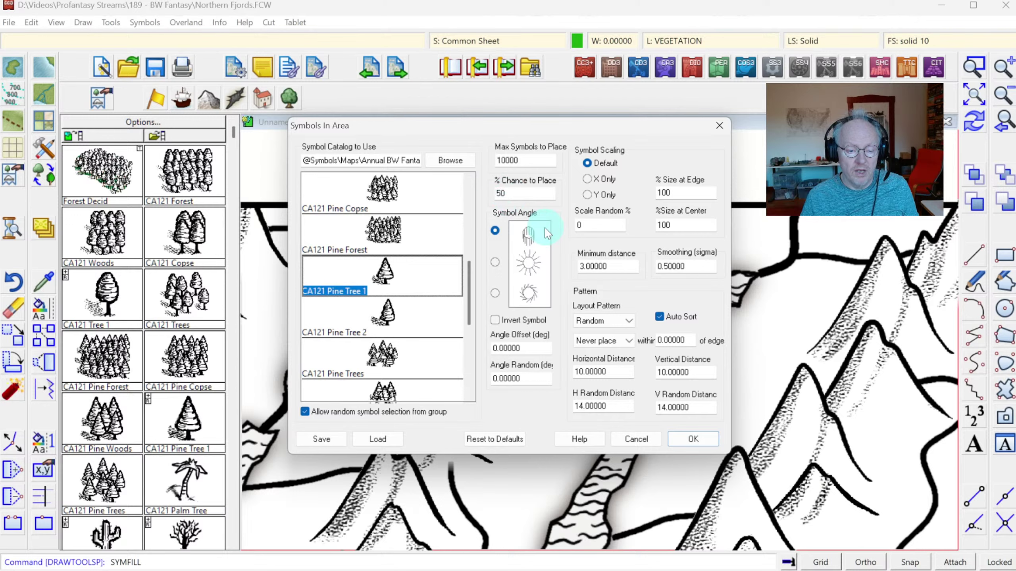
{"action": "double_click", "coordinate": [519, 195]}
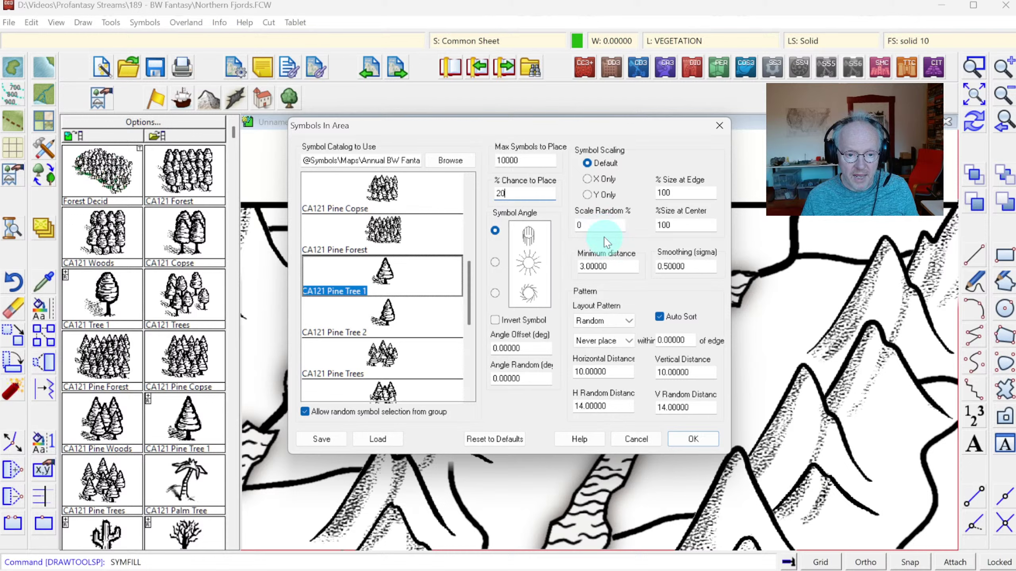
{"action": "double_click", "coordinate": [615, 268]}
{"action": "type", "text": "5"}
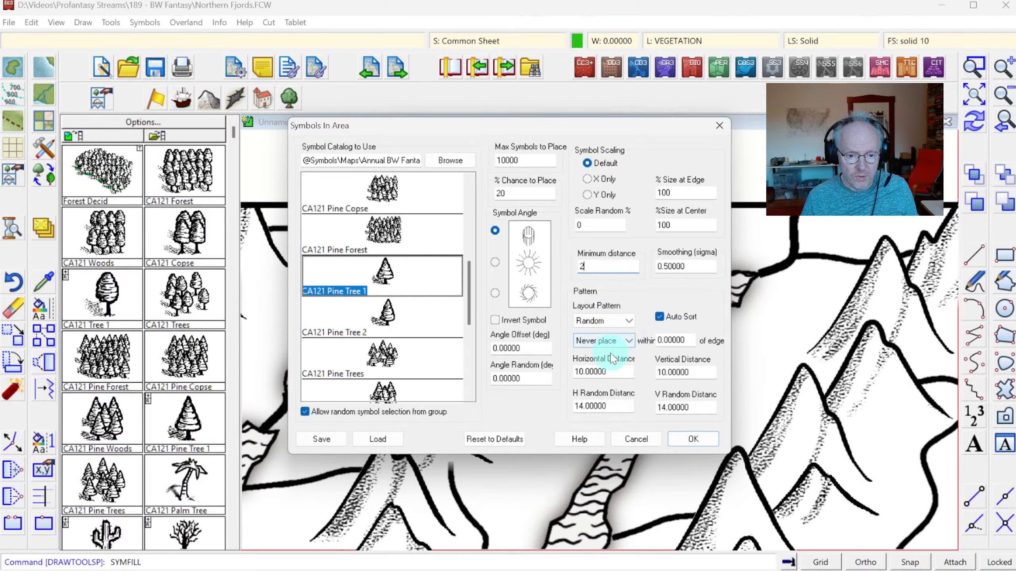
{"action": "left_click", "coordinate": [630, 341]}
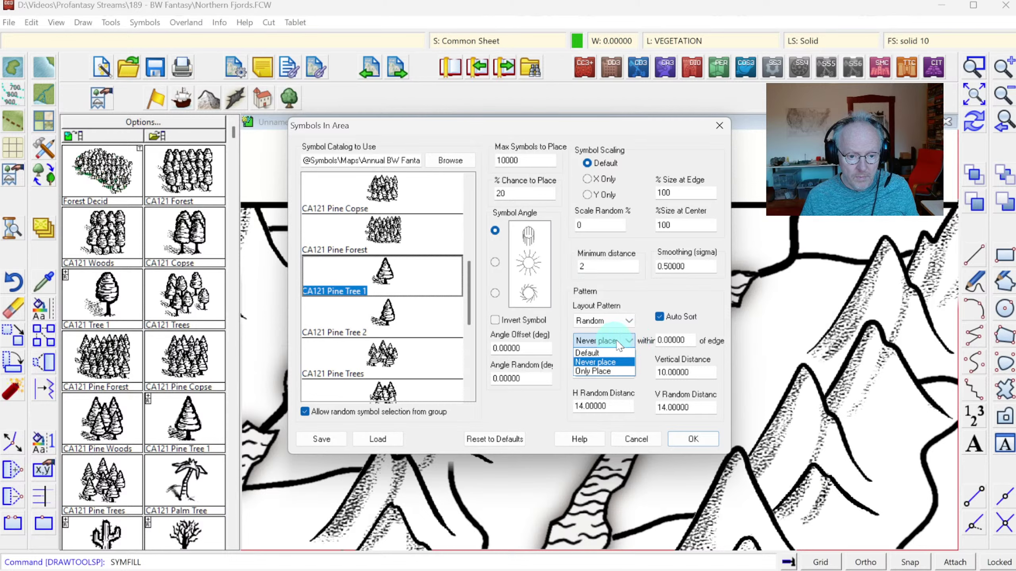
{"action": "left_click", "coordinate": [603, 351]}
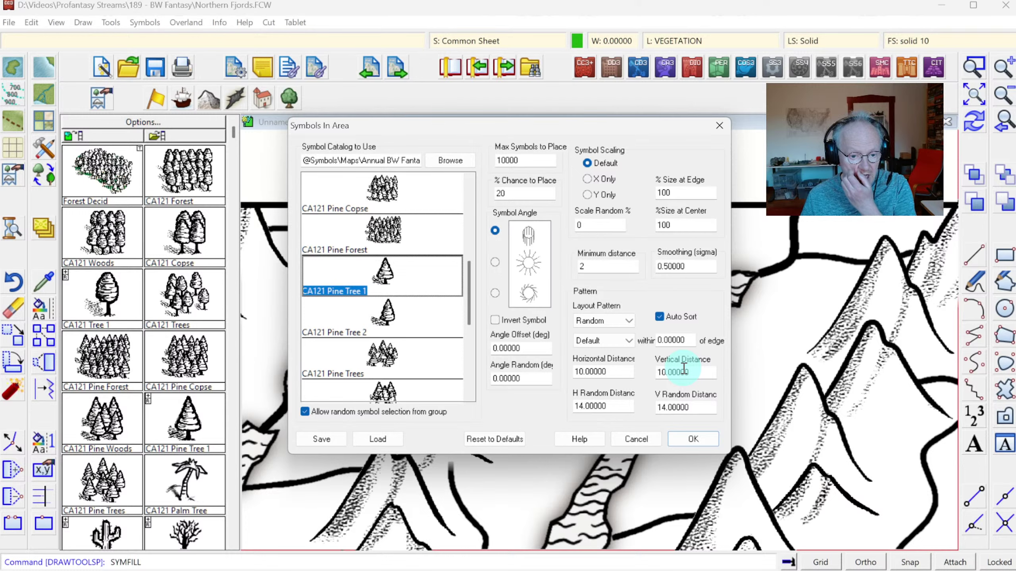
{"action": "double_click", "coordinate": [613, 372]}
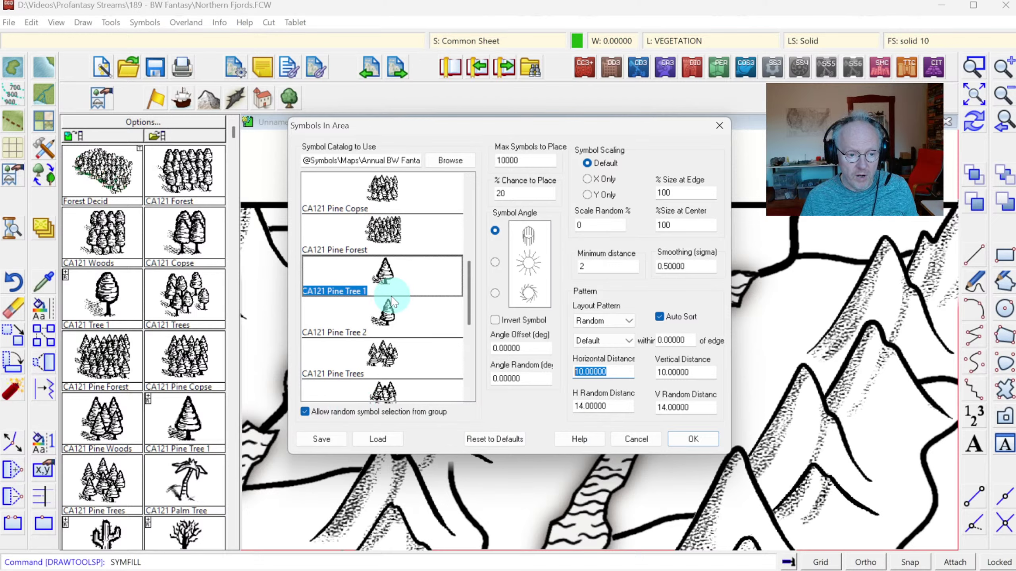
Try the pine tree area fill on the grey forest area between the two rivers
{"action": "left_click", "coordinate": [693, 439]}
{"action": "left_click", "coordinate": [577, 324]}
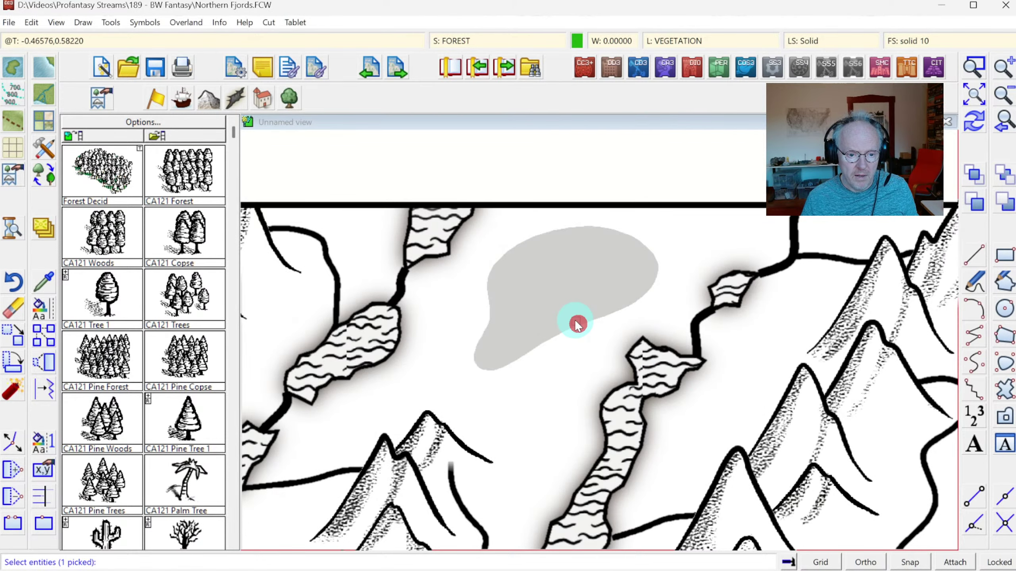
{"action": "right_click", "coordinate": [507, 300]}
{"action": "left_click", "coordinate": [551, 307]}
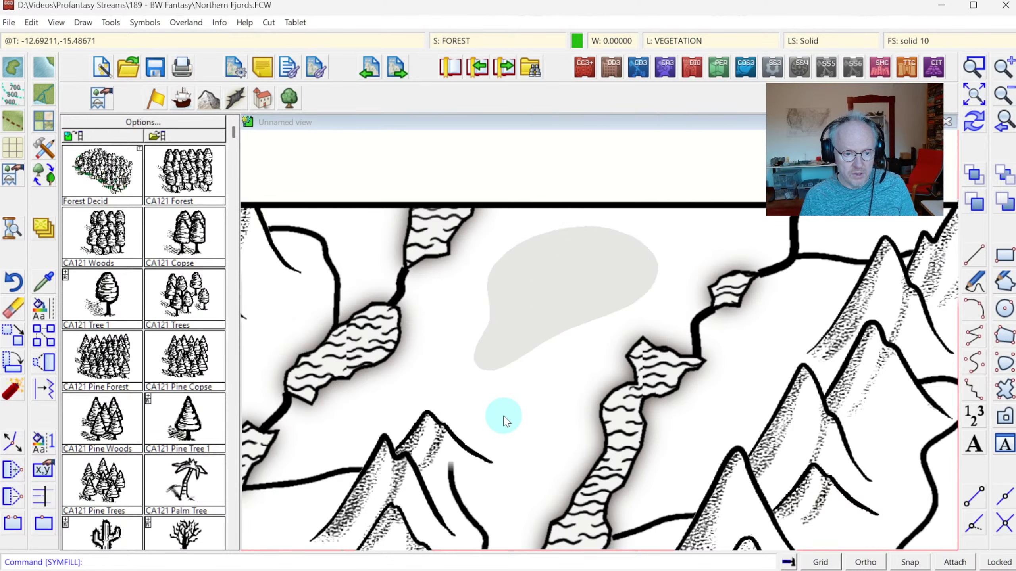
Set the area fill's minimum distance to 4, test it on the grey forest area, and undo the fill
{"action": "left_click", "coordinate": [481, 370]}
{"action": "right_click", "coordinate": [481, 370]}
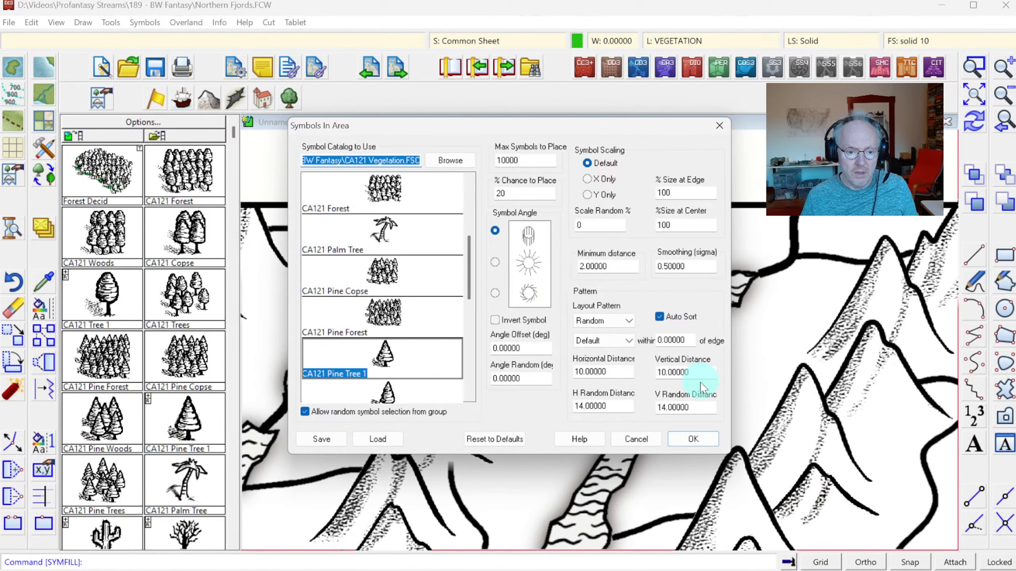
{"action": "double_click", "coordinate": [609, 266]}
{"action": "type", "text": "4"}
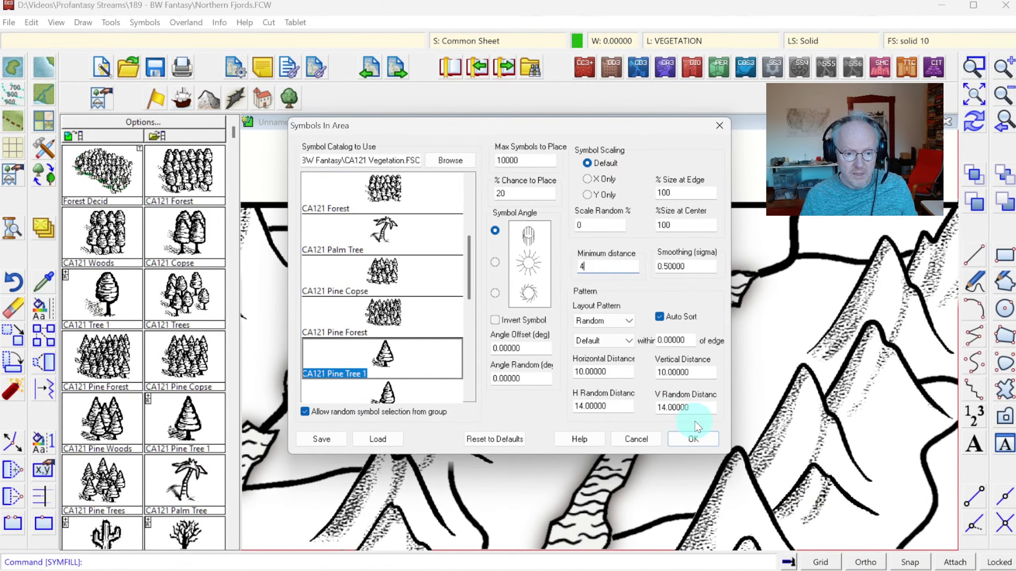
{"action": "left_click", "coordinate": [682, 441]}
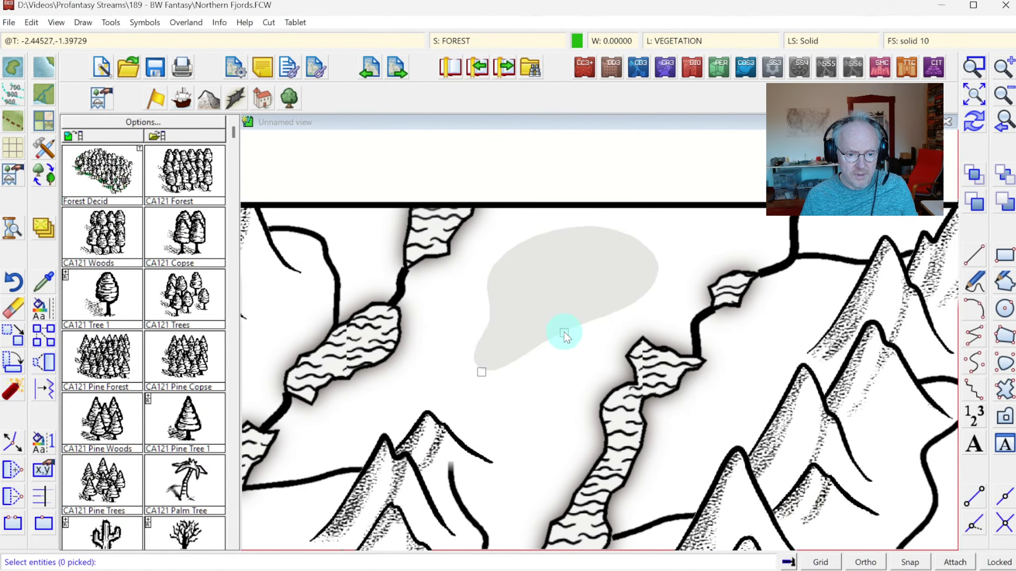
{"action": "left_click", "coordinate": [562, 330]}
{"action": "right_click", "coordinate": [594, 344]}
{"action": "left_click", "coordinate": [596, 355]}
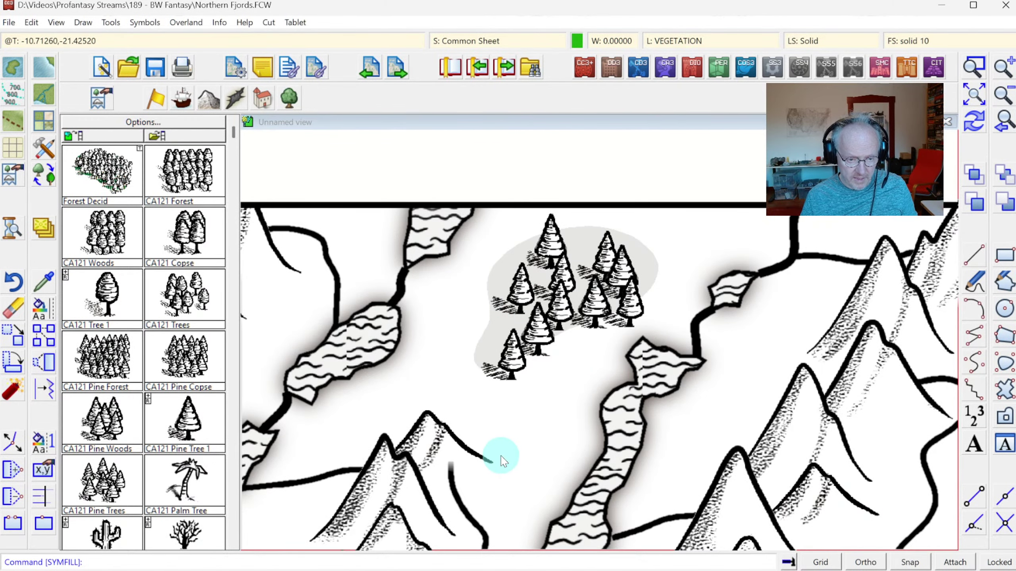
{"action": "key", "text": "ctrl+z"}
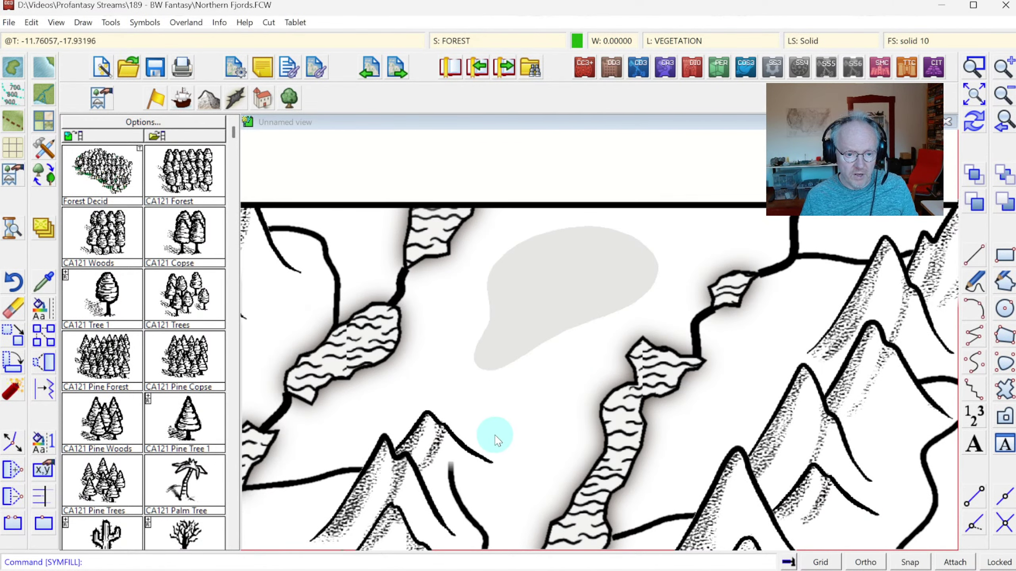
Set the area fill's chance to place to 10%, test it on the grey forest area, and undo the fill
{"action": "right_click", "coordinate": [490, 426]}
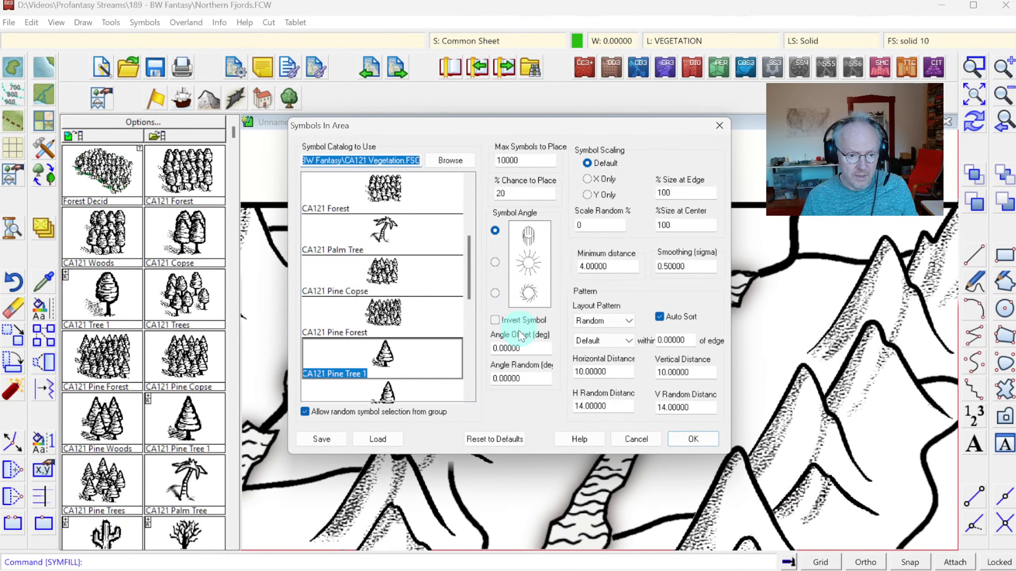
{"action": "double_click", "coordinate": [511, 193]}
{"action": "type", "text": "1"}
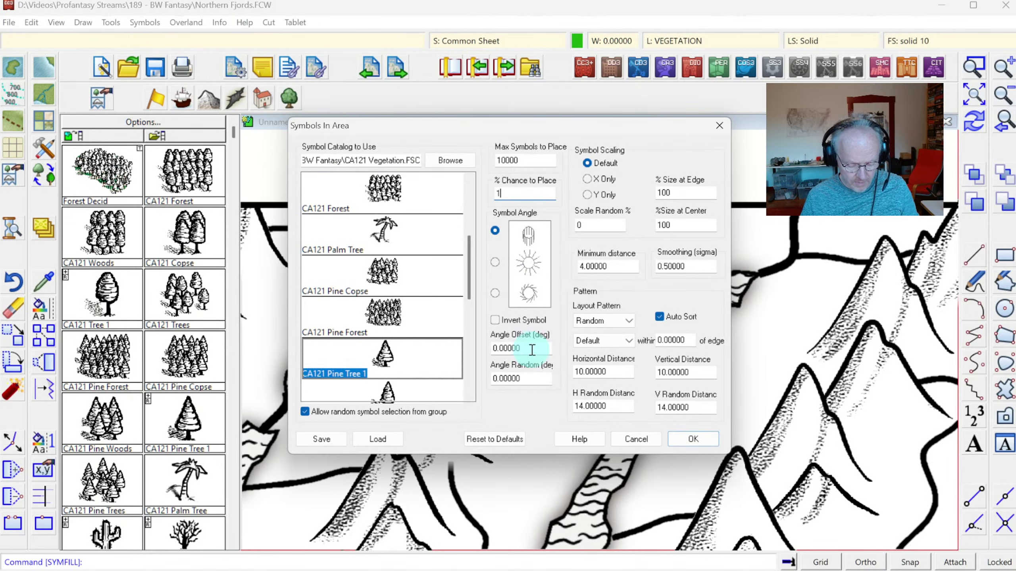
{"action": "type", "text": "0"}
{"action": "left_click", "coordinate": [698, 436]}
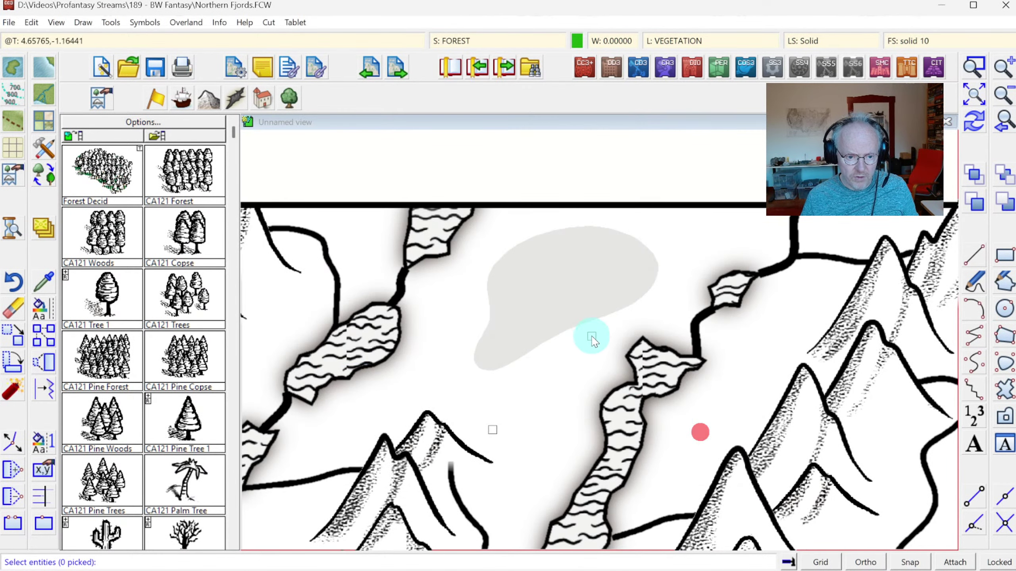
{"action": "left_click", "coordinate": [593, 329]}
{"action": "right_click", "coordinate": [592, 330]}
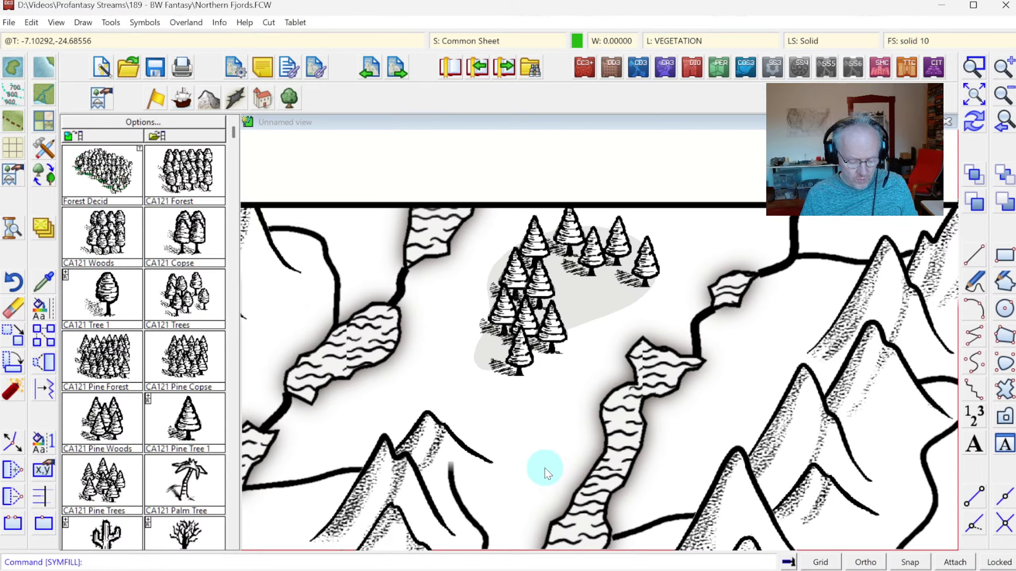
{"action": "key", "text": "ctrl+z"}
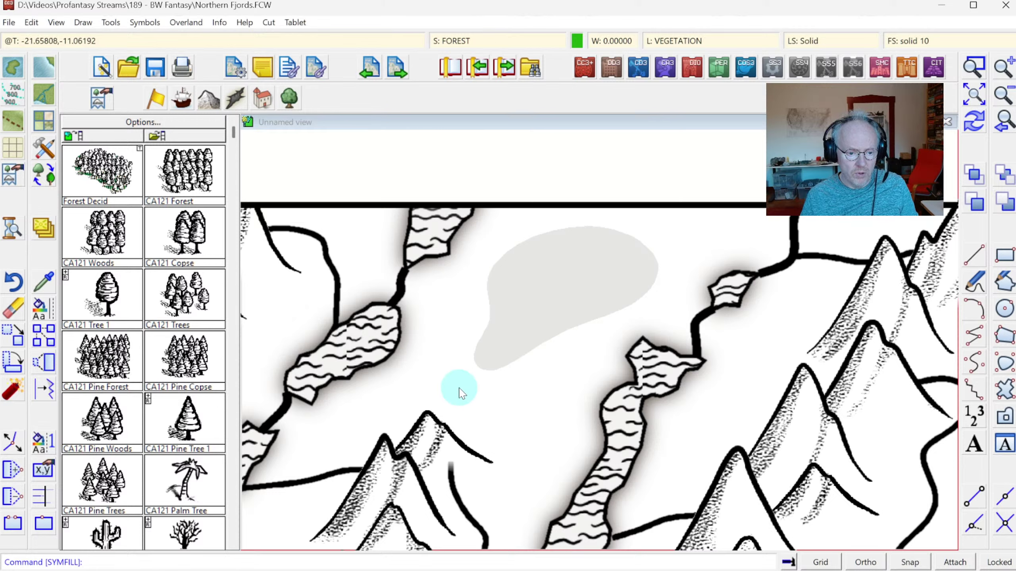
Start saving the Symbols in Area settings and browse to the Annual folder inside CC3Plus System\Fillers
{"action": "left_click", "coordinate": [93, 22]}
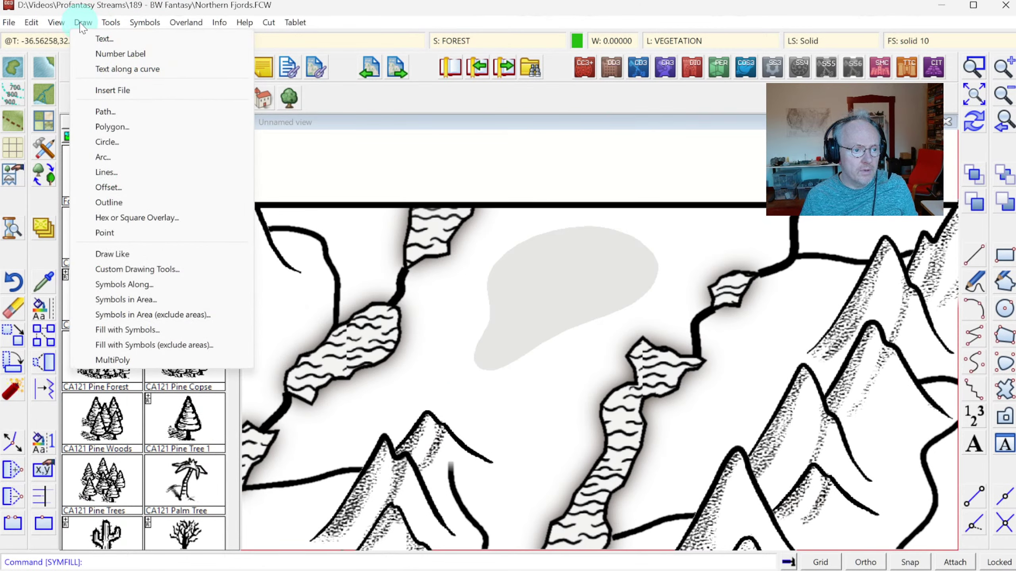
{"action": "left_click", "coordinate": [125, 300]}
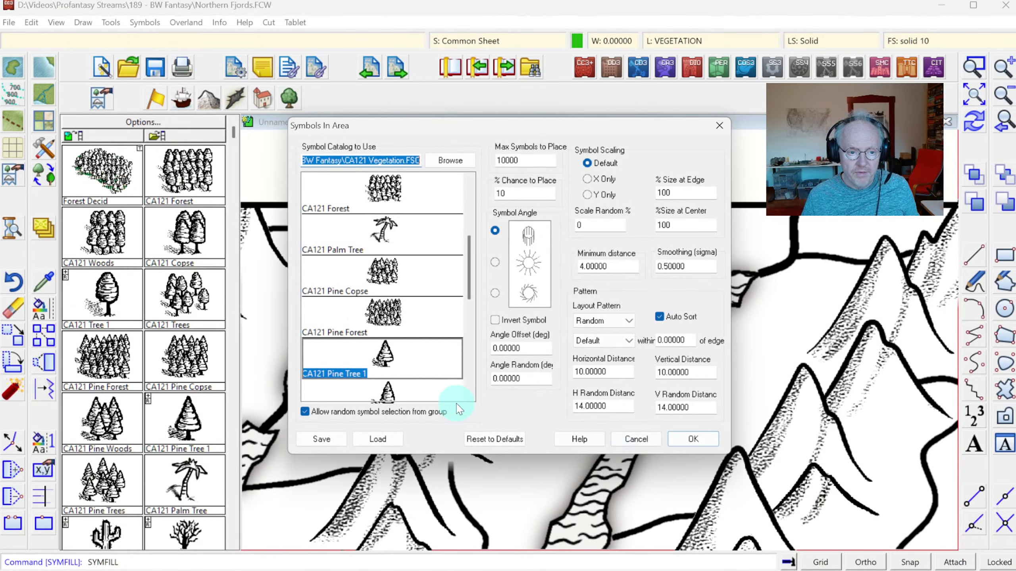
{"action": "left_click", "coordinate": [322, 439]}
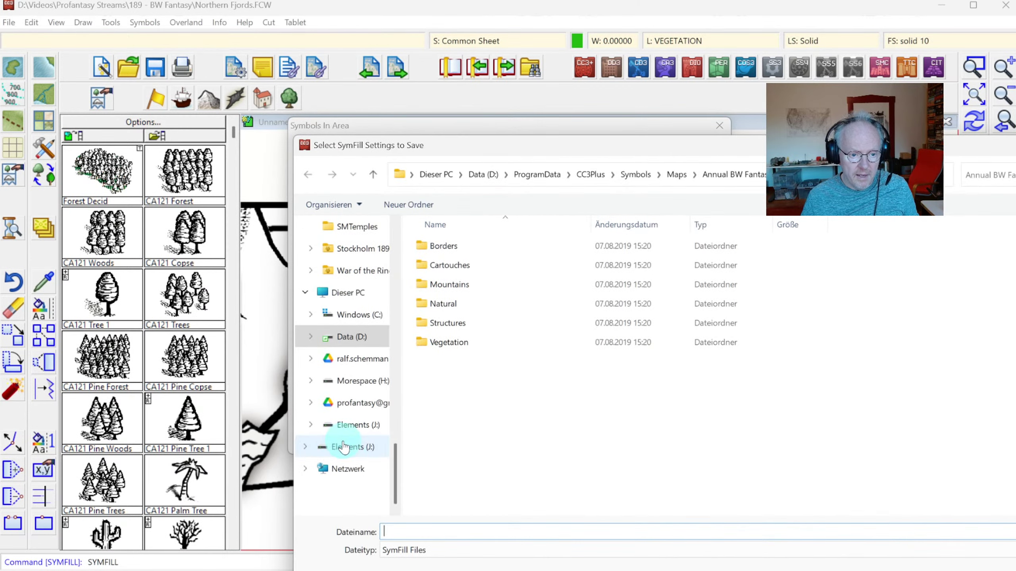
{"action": "left_click", "coordinate": [590, 174]}
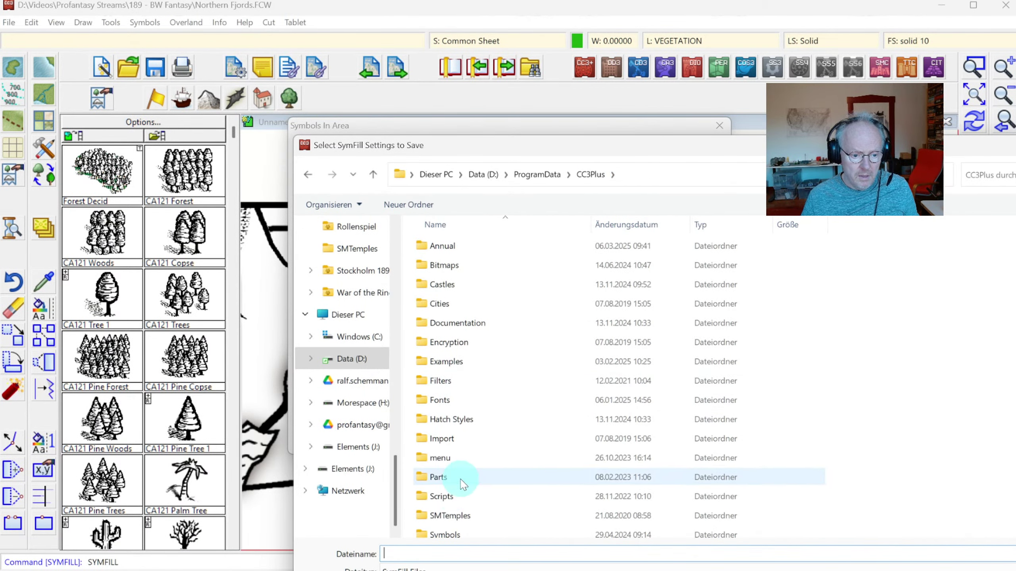
{"action": "scroll", "coordinate": [460, 480], "scroll_direction": "down", "scroll_amount": 2}
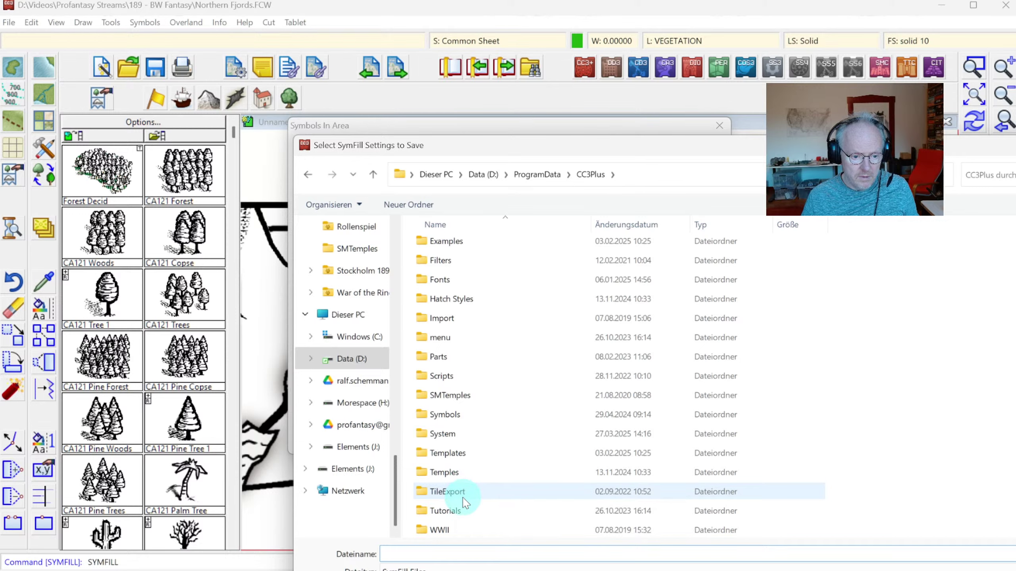
{"action": "left_click", "coordinate": [446, 436]}
{"action": "double_click", "coordinate": [446, 436]}
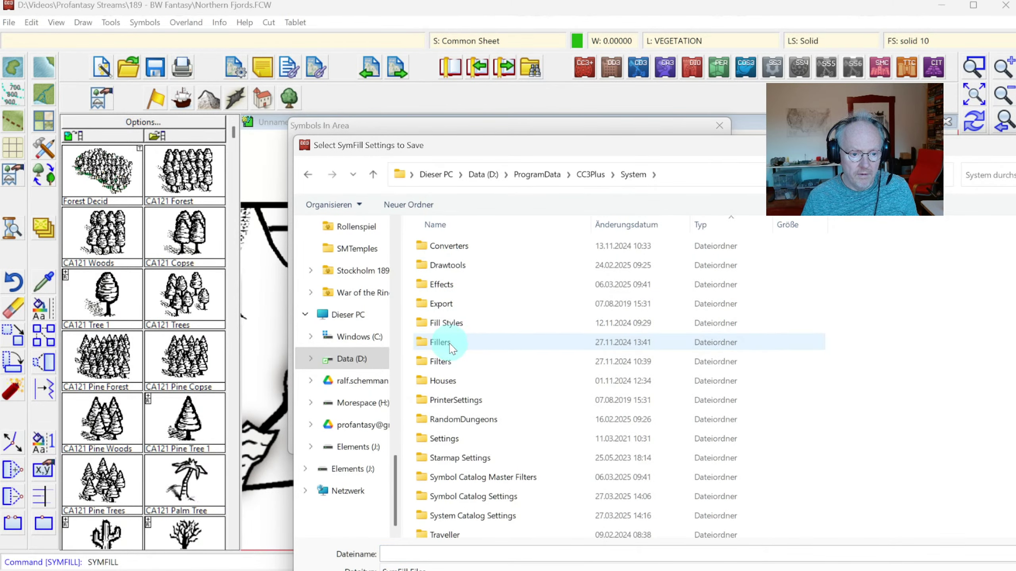
{"action": "double_click", "coordinate": [451, 344]}
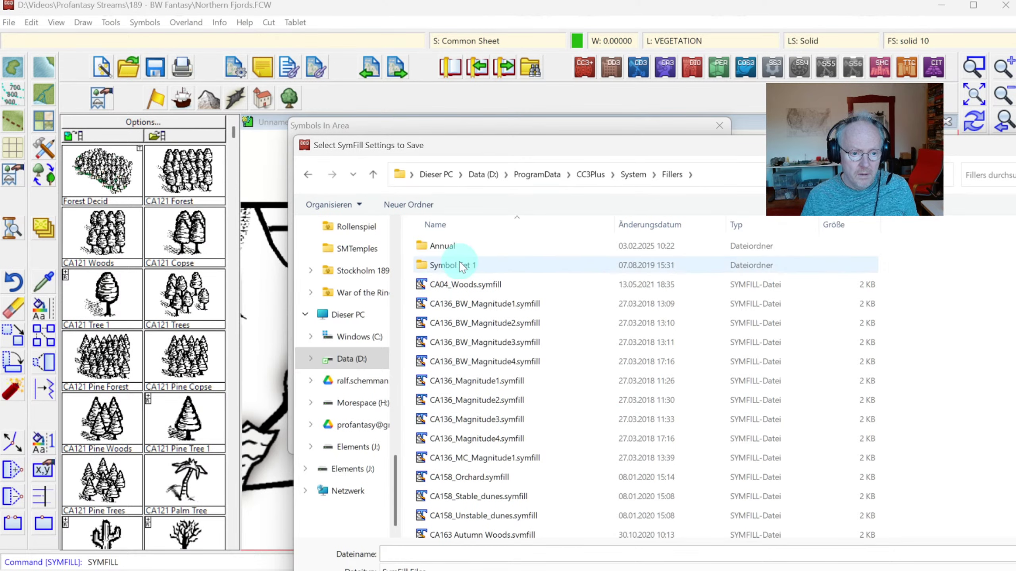
{"action": "double_click", "coordinate": [442, 245]}
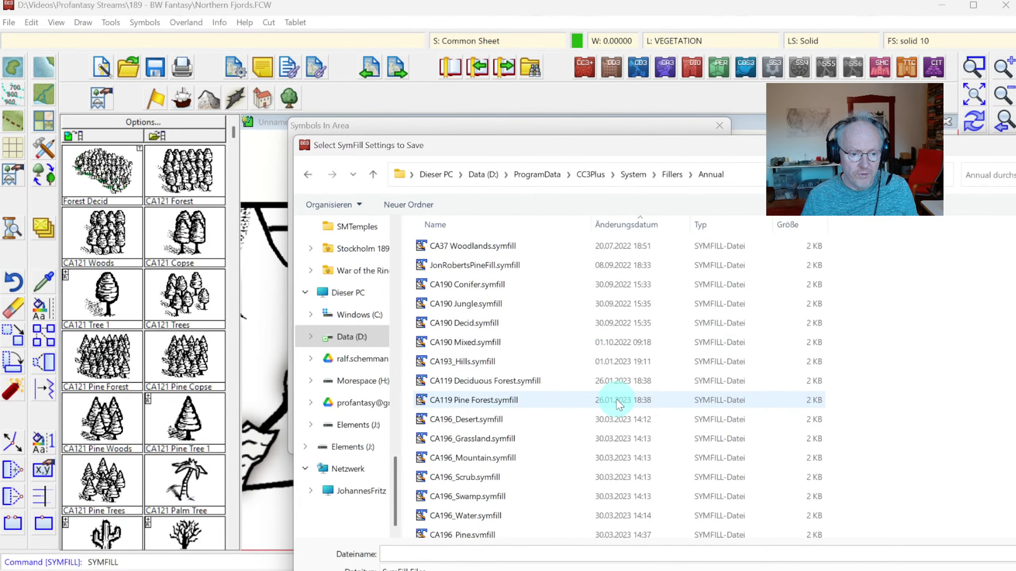
Save the area fill settings as CA121_Woods and leave the Symbols in Area command
{"action": "left_click", "coordinate": [508, 552]}
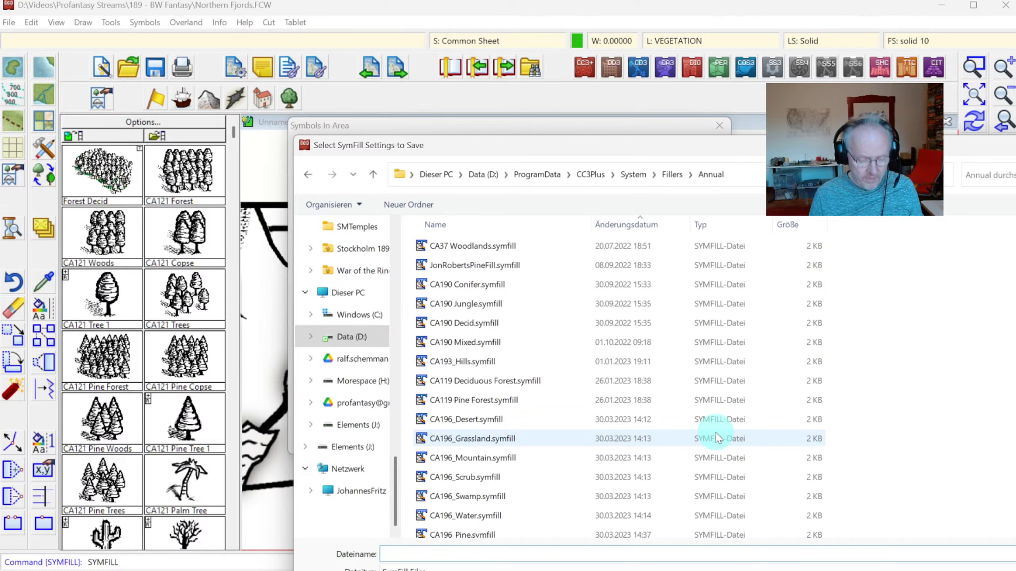
{"action": "type", "text": "CA121 Woods"}
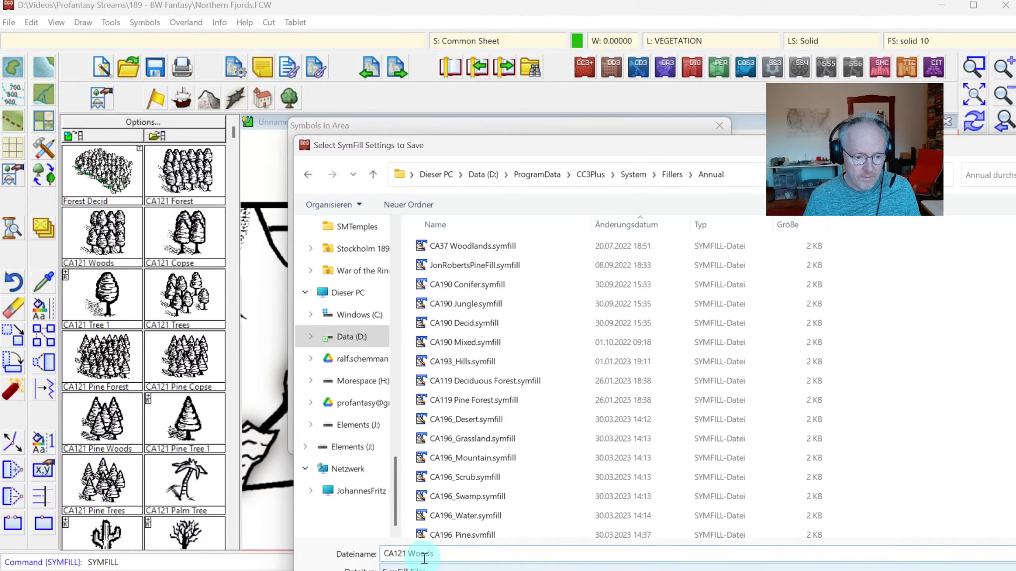
{"action": "left_click", "coordinate": [407, 554]}
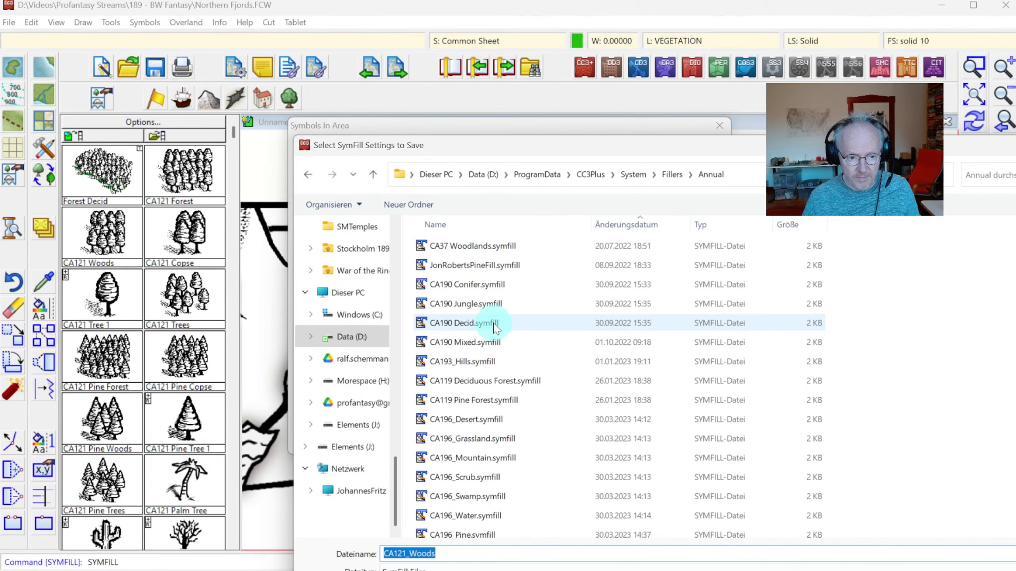
{"action": "key", "text": "Return"}
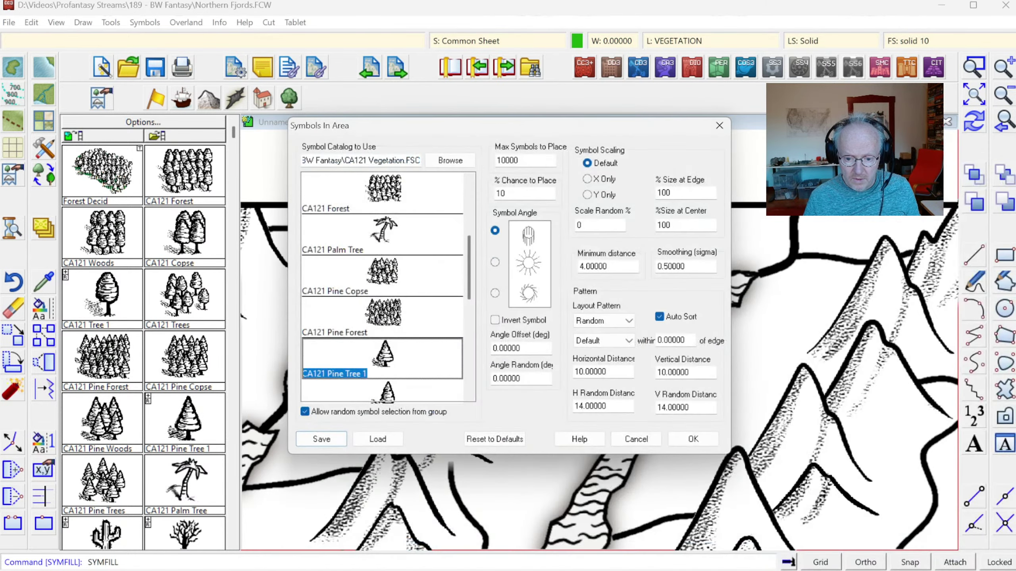
{"action": "left_click", "coordinate": [718, 454]}
{"action": "left_click", "coordinate": [695, 440]}
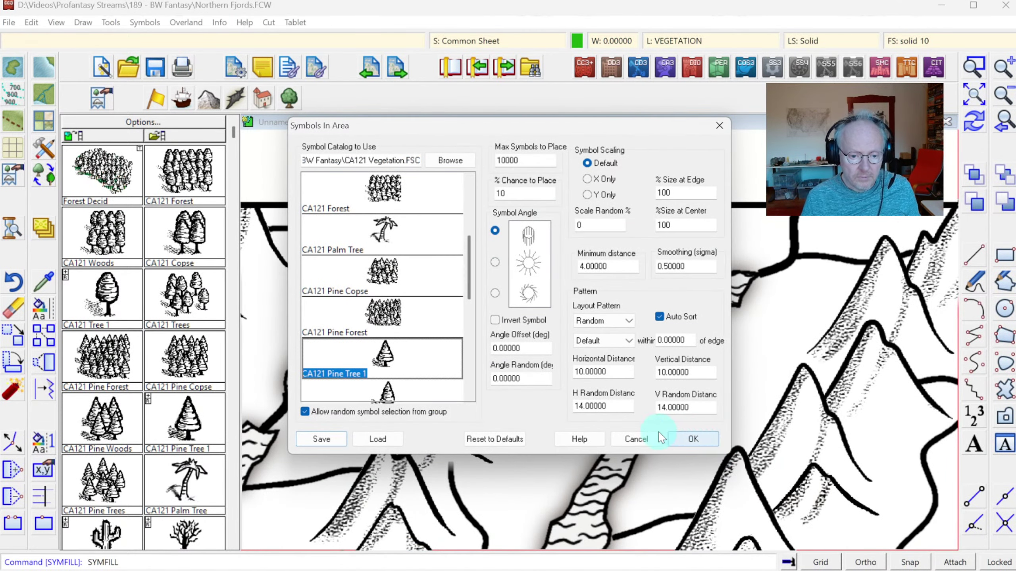
{"action": "left_click", "coordinate": [637, 439]}
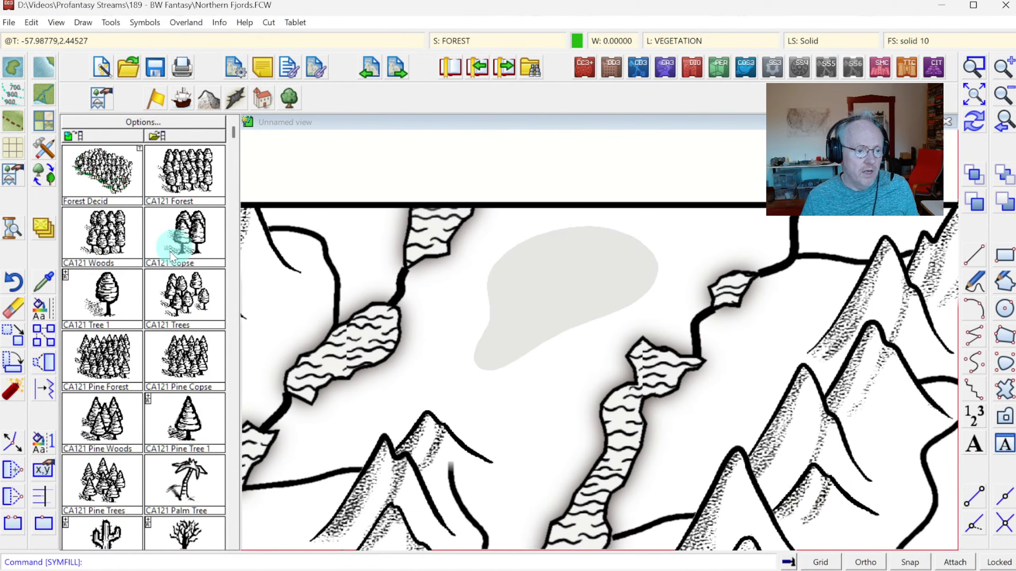
Create a drawing tool named "Terrain Default, Wood Pine" from the Forest Pine tool in the Annual BW Fantasy style
{"action": "left_click", "coordinate": [44, 151]}
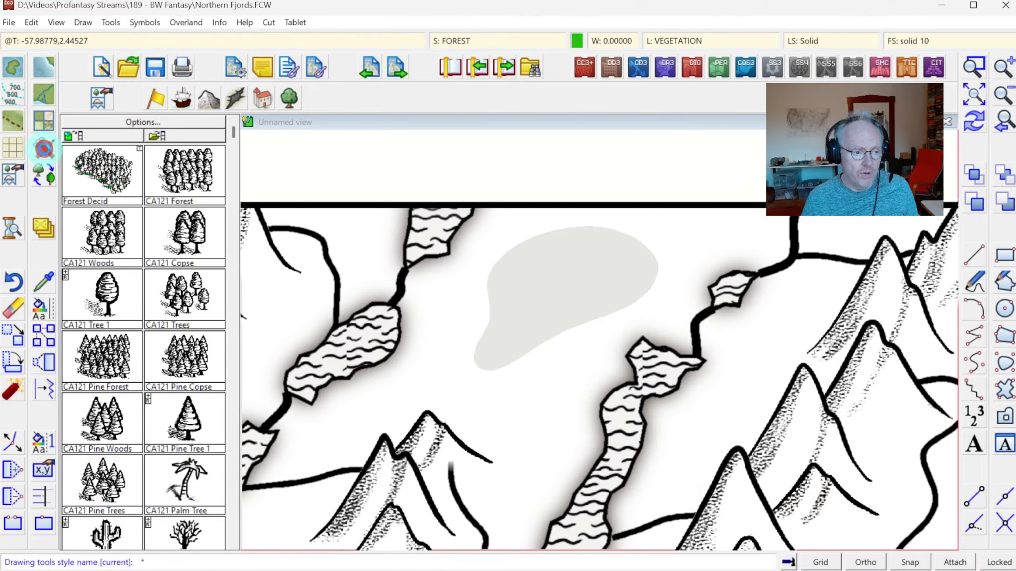
{"action": "left_click_drag", "start_coordinate": [687, 209], "coordinate": [681, 396]}
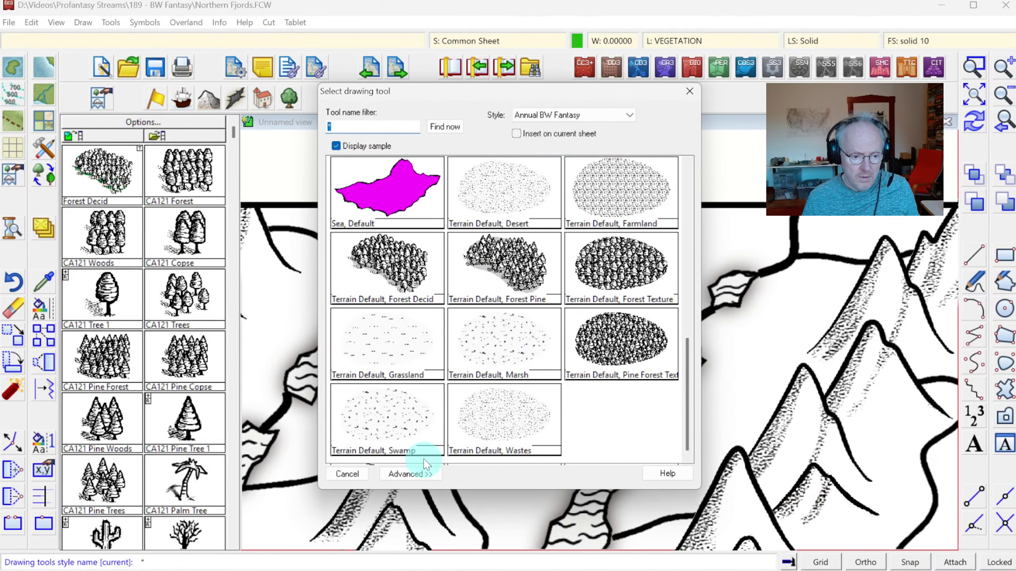
{"action": "left_click", "coordinate": [414, 469]}
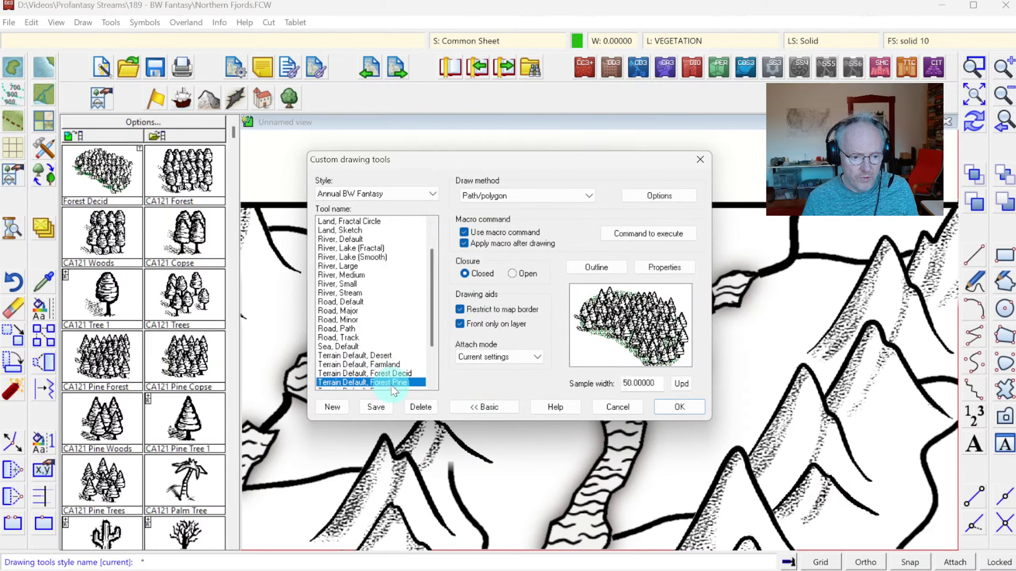
{"action": "left_click", "coordinate": [332, 408]}
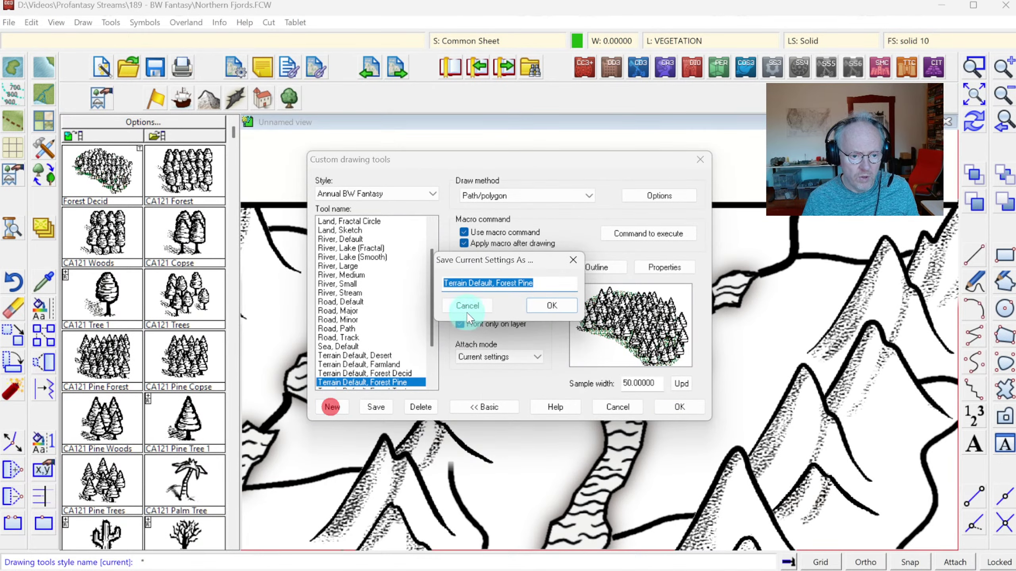
{"action": "left_click", "coordinate": [510, 285]}
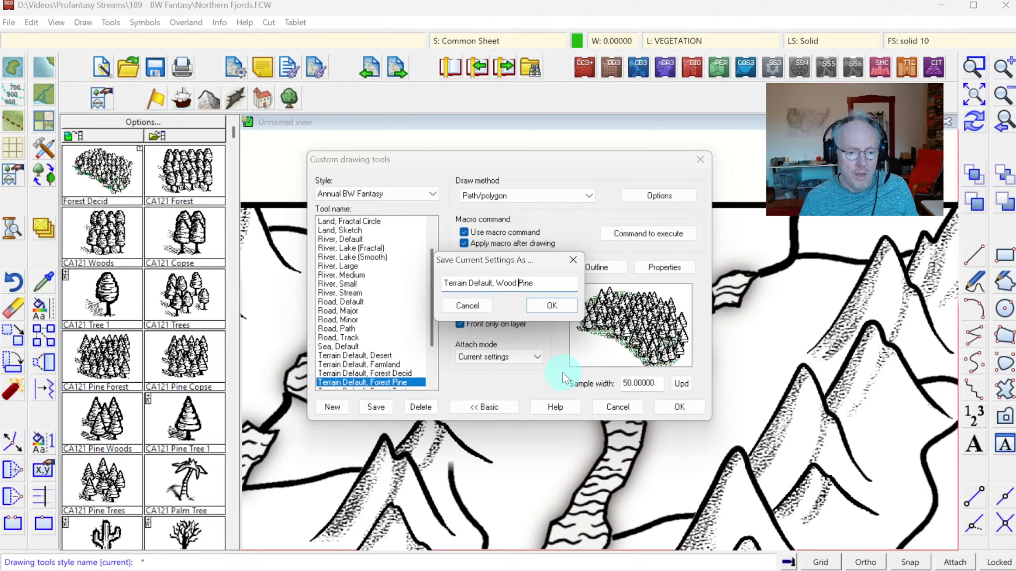
{"action": "left_click", "coordinate": [561, 305]}
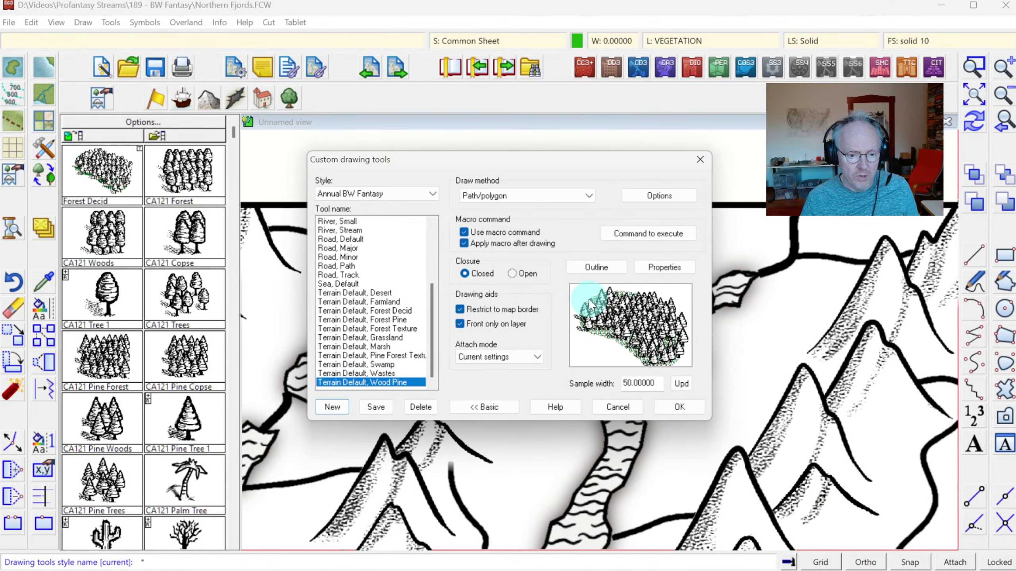
Review the Wood Pine tool's macro command, save the tool and close the custom drawing tools
{"action": "left_click", "coordinate": [643, 234]}
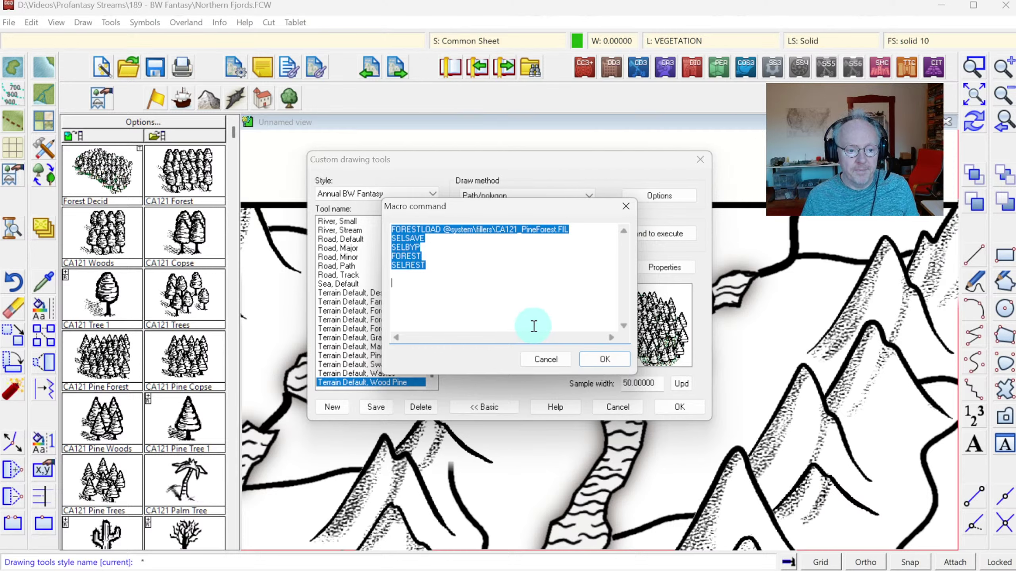
{"action": "left_click", "coordinate": [411, 282]}
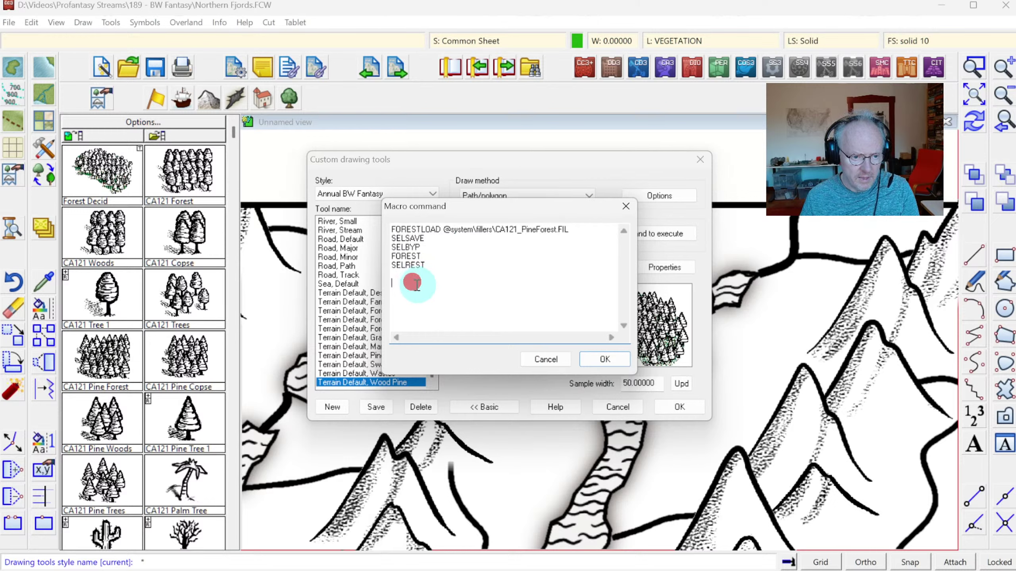
{"action": "left_click", "coordinate": [604, 360]}
{"action": "left_click", "coordinate": [376, 407]}
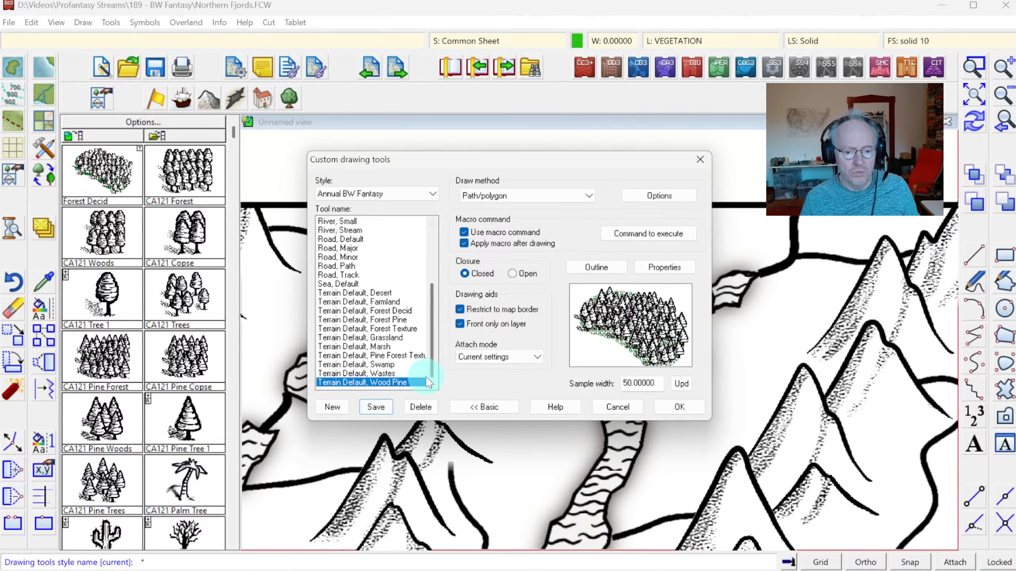
{"action": "key", "text": "Return"}
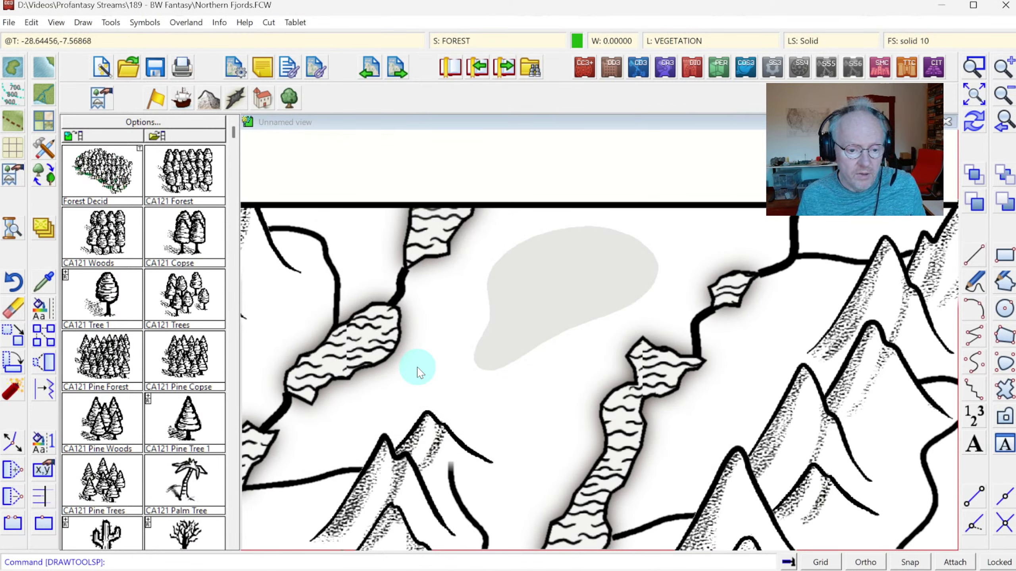
Fill the grey forest area between the two rivers with pine trees using the current Symbols in Area settings
{"action": "left_click", "coordinate": [83, 22]}
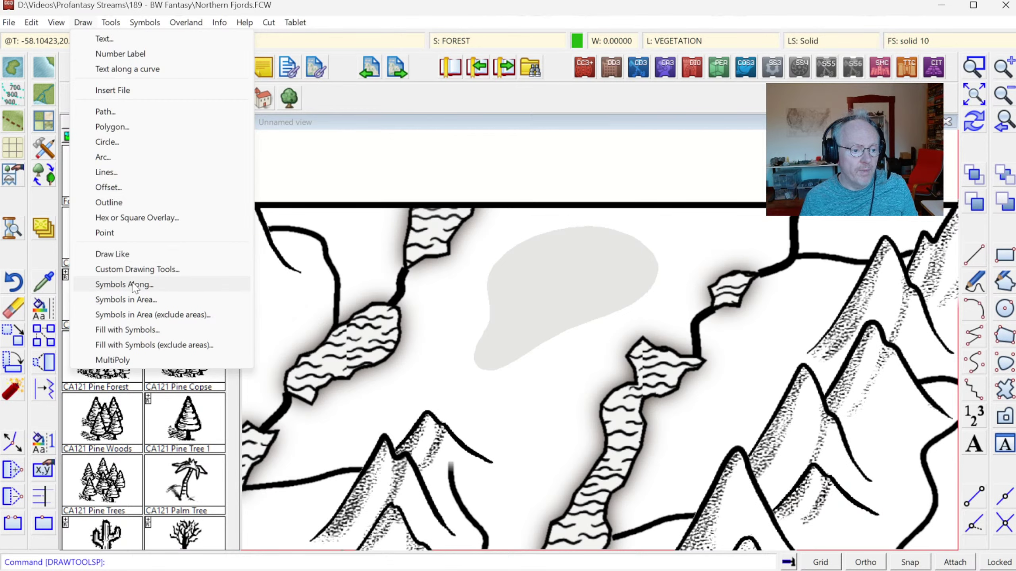
{"action": "left_click", "coordinate": [137, 300]}
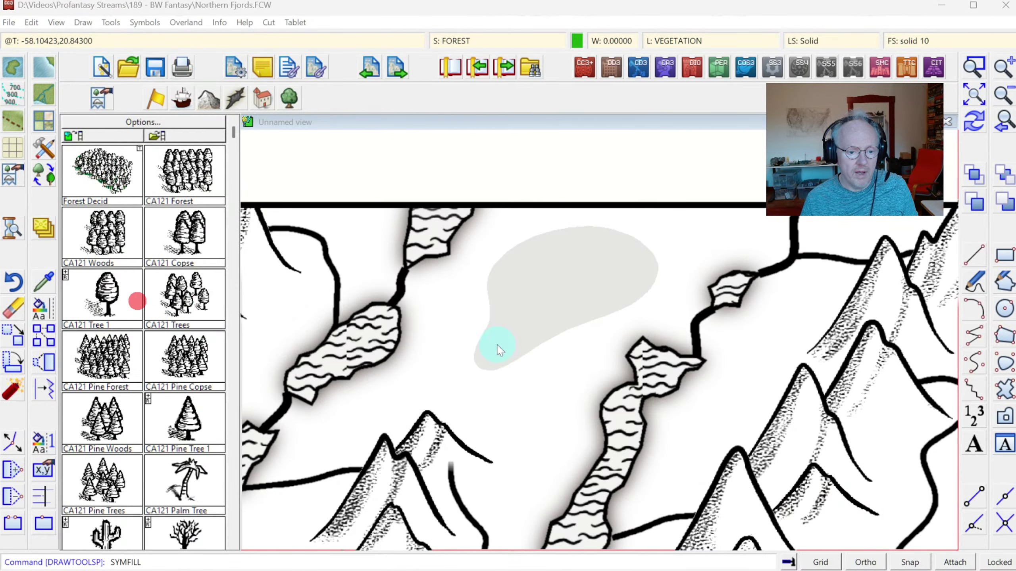
{"action": "left_click", "coordinate": [692, 440]}
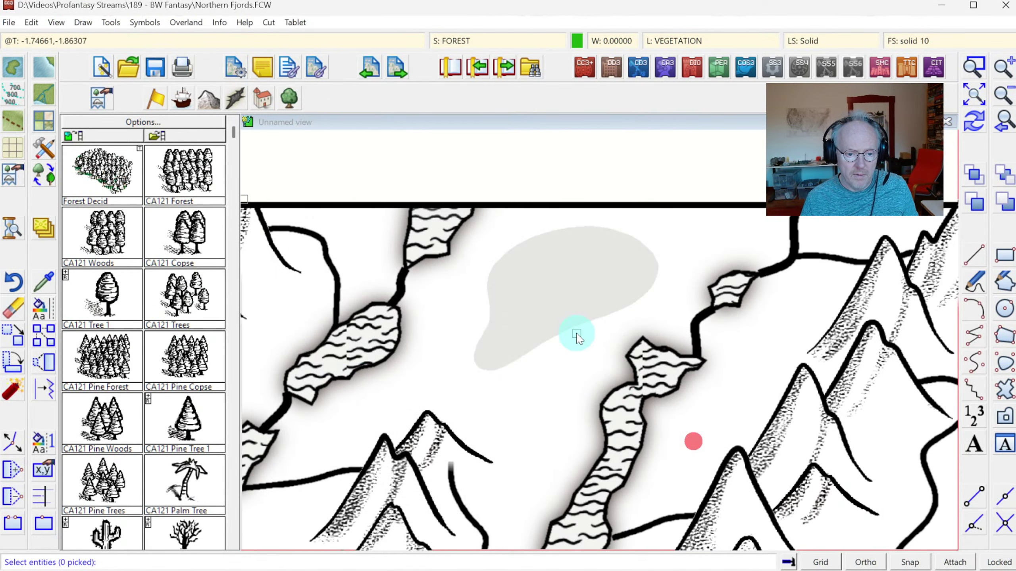
{"action": "left_click", "coordinate": [573, 324]}
{"action": "right_click", "coordinate": [557, 313]}
{"action": "left_click", "coordinate": [555, 310]}
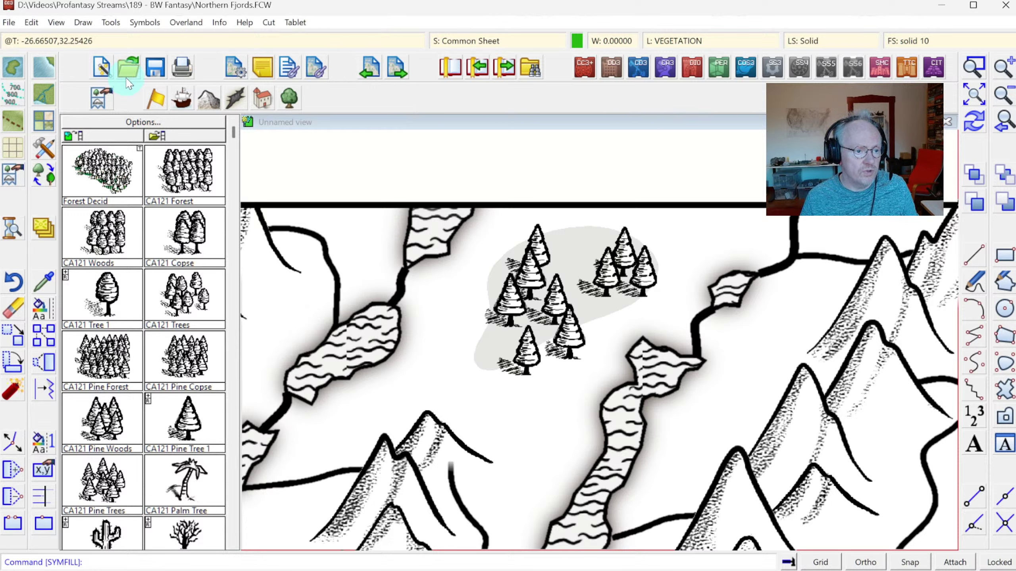
Open the custom drawing tools and select the "Terrain Default" deciduous woodlands tool in the Overland Mike Schley style
{"action": "left_click", "coordinate": [43, 153]}
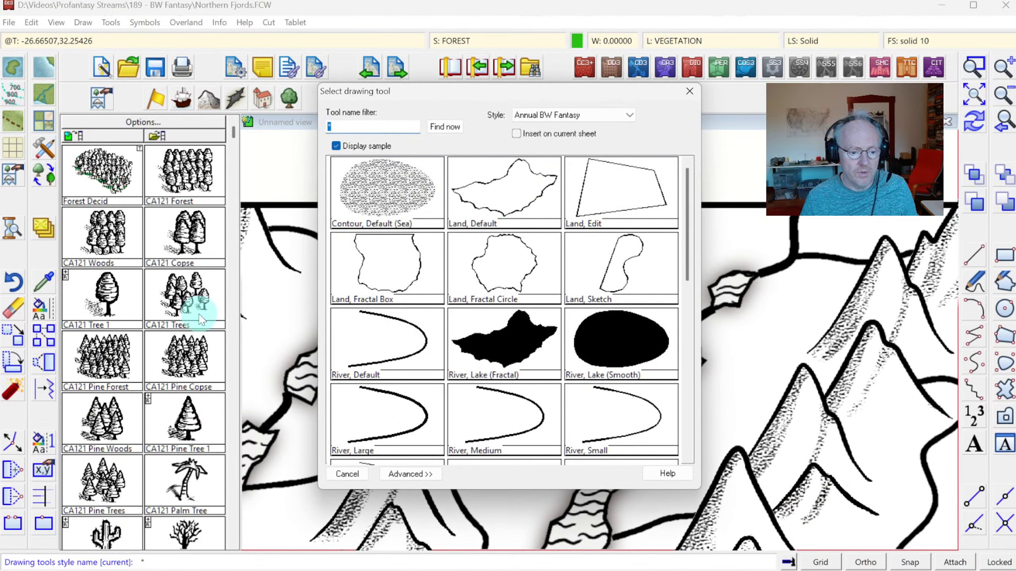
{"action": "left_click", "coordinate": [404, 474]}
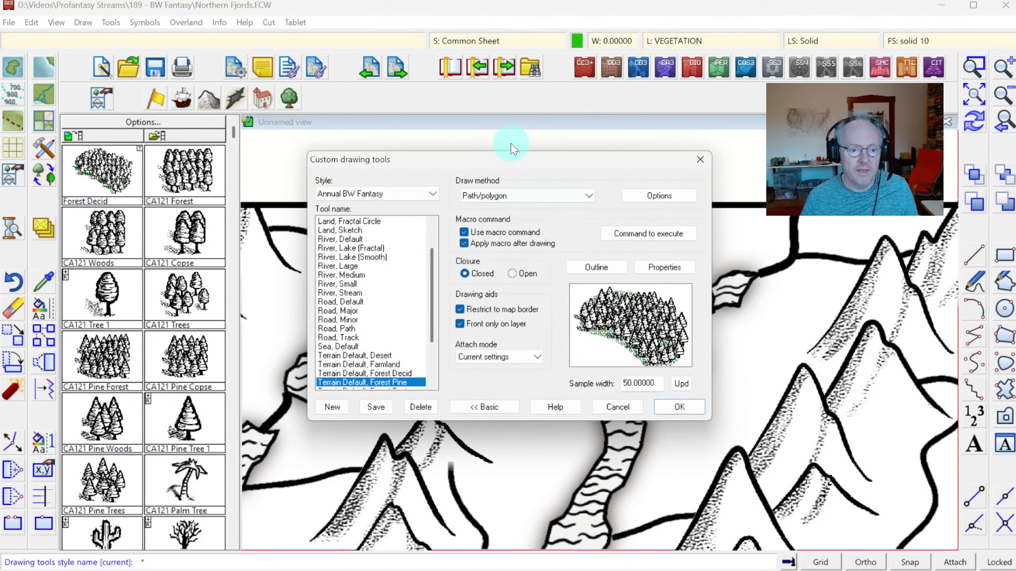
{"action": "left_click", "coordinate": [431, 194]}
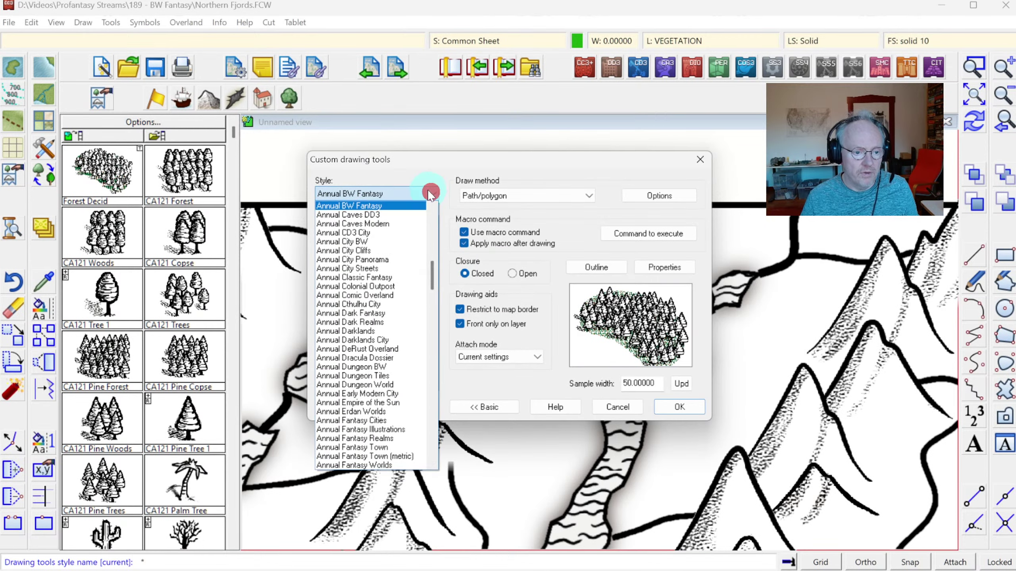
{"action": "left_click_drag", "start_coordinate": [438, 276], "coordinate": [432, 414]}
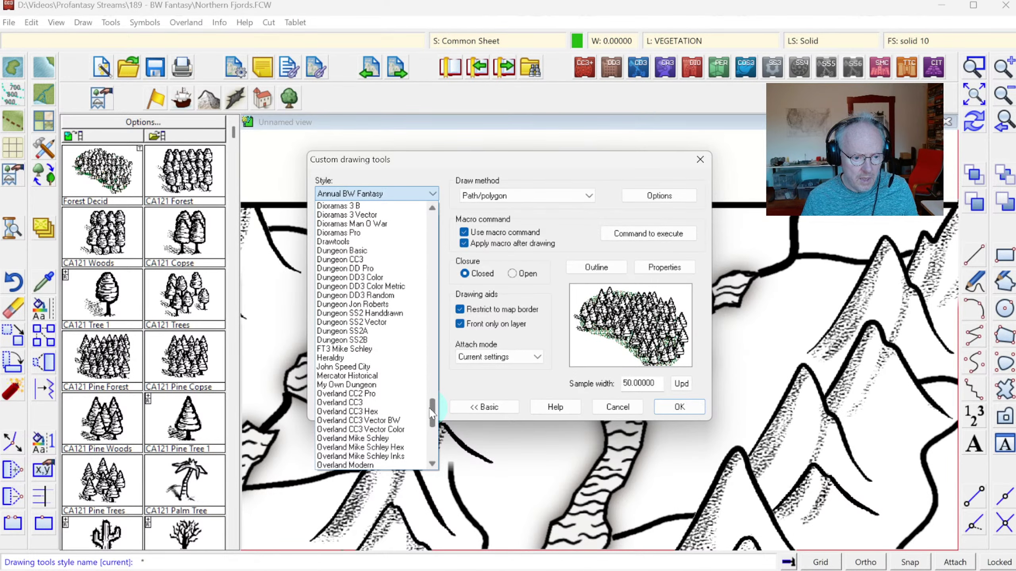
{"action": "left_click", "coordinate": [360, 437]}
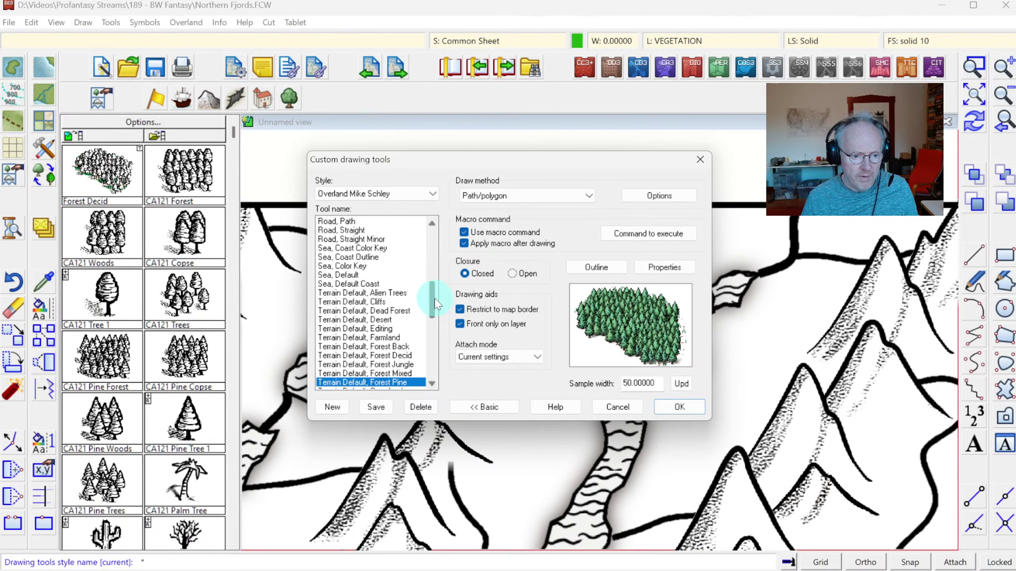
{"action": "left_click_drag", "start_coordinate": [436, 304], "coordinate": [440, 354]}
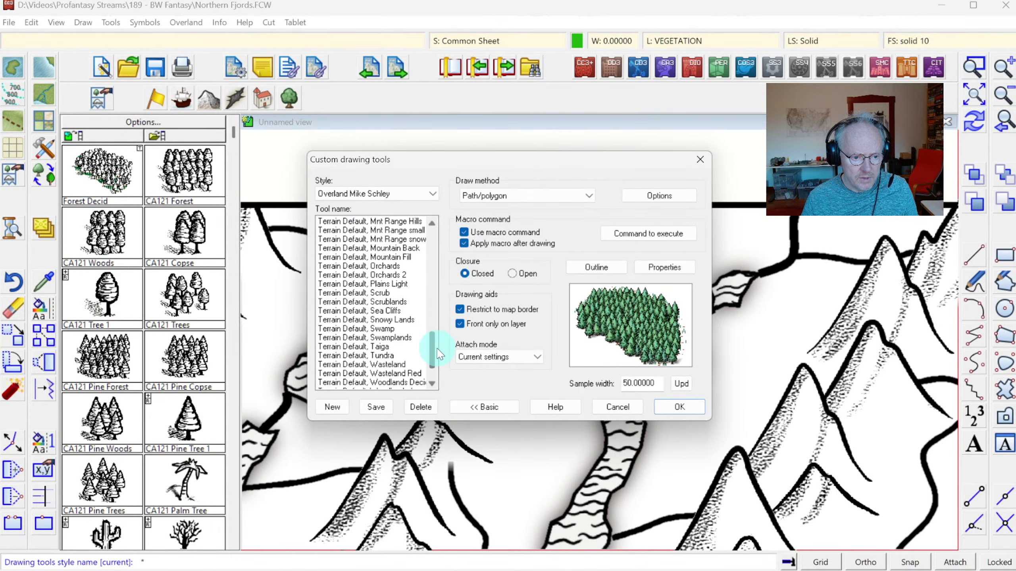
{"action": "left_click", "coordinate": [384, 382]}
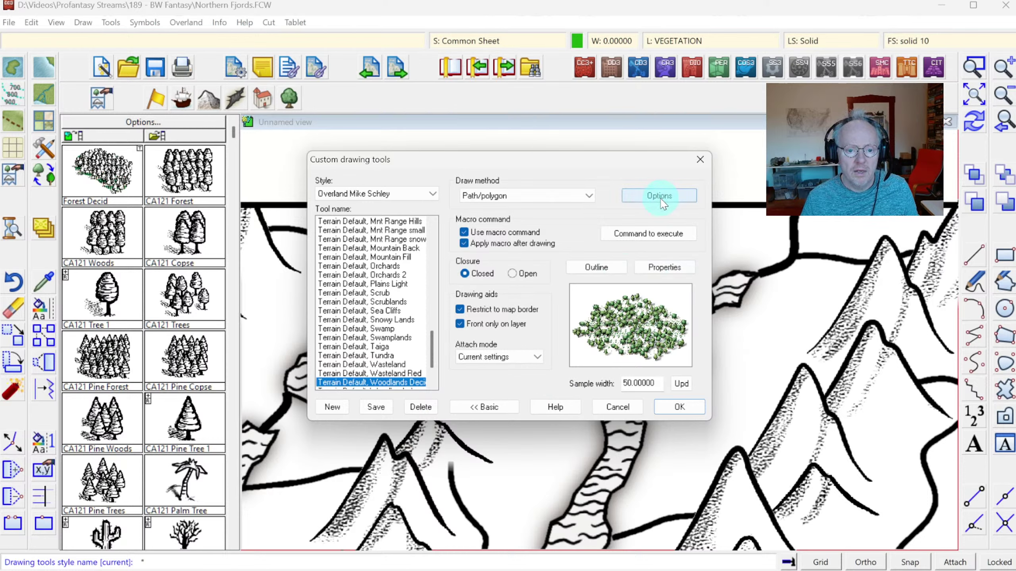
Try to copy the whole macro command that loads the CC3MS_Woodlands.symfill area fill
{"action": "left_click", "coordinate": [656, 234]}
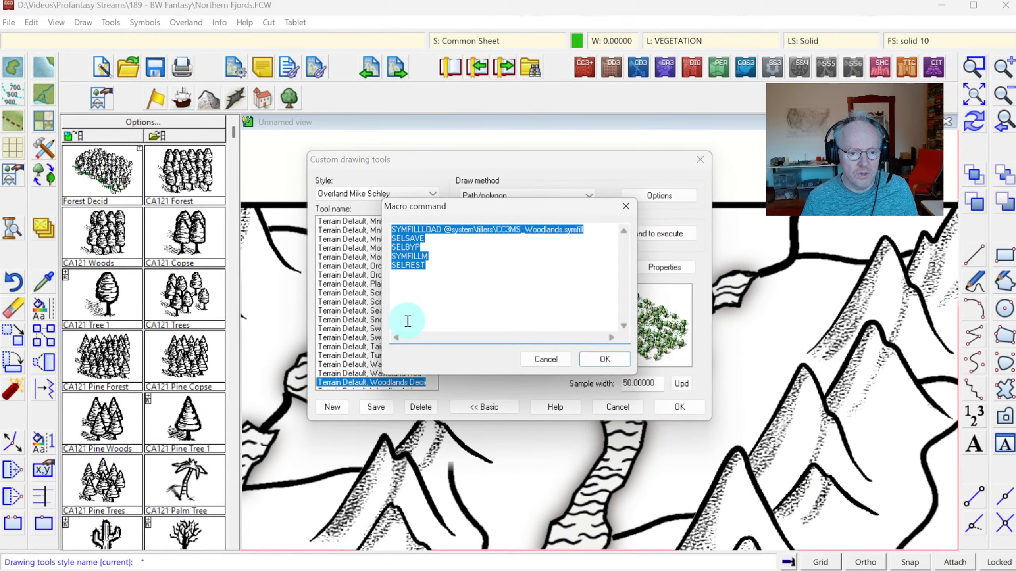
{"action": "left_click", "coordinate": [432, 307]}
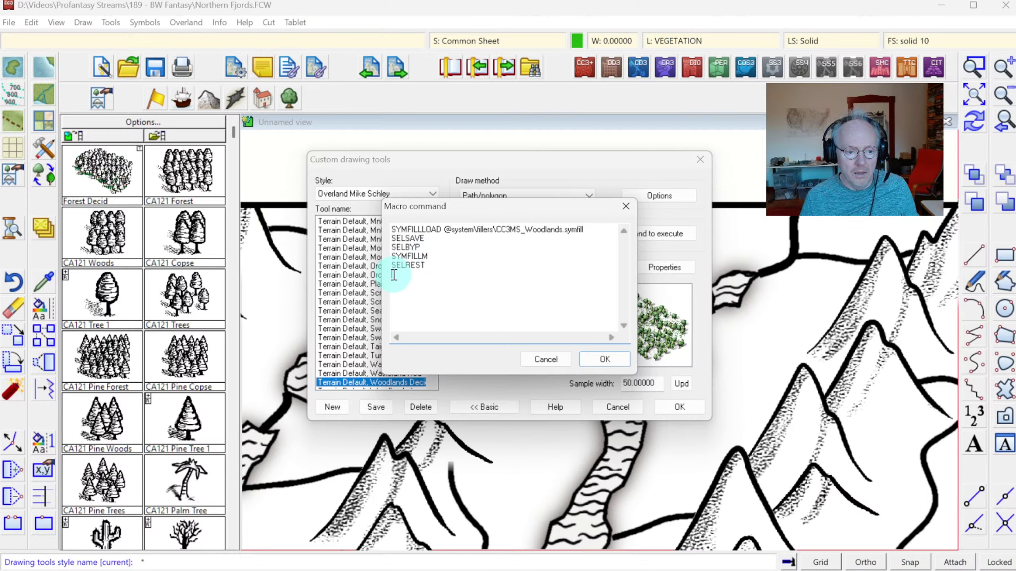
{"action": "key", "text": "ctrl+a"}
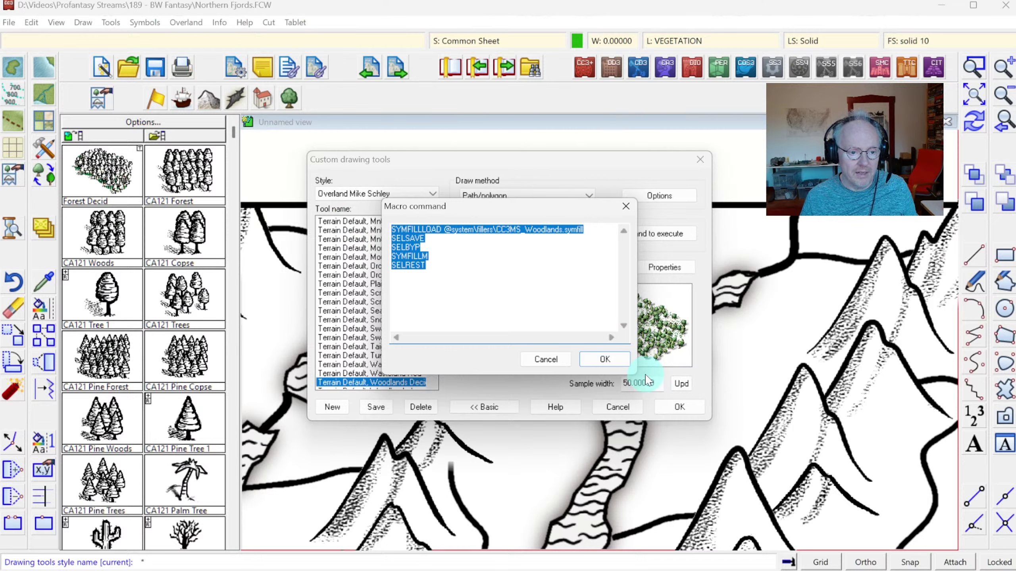
{"action": "left_click", "coordinate": [605, 359]}
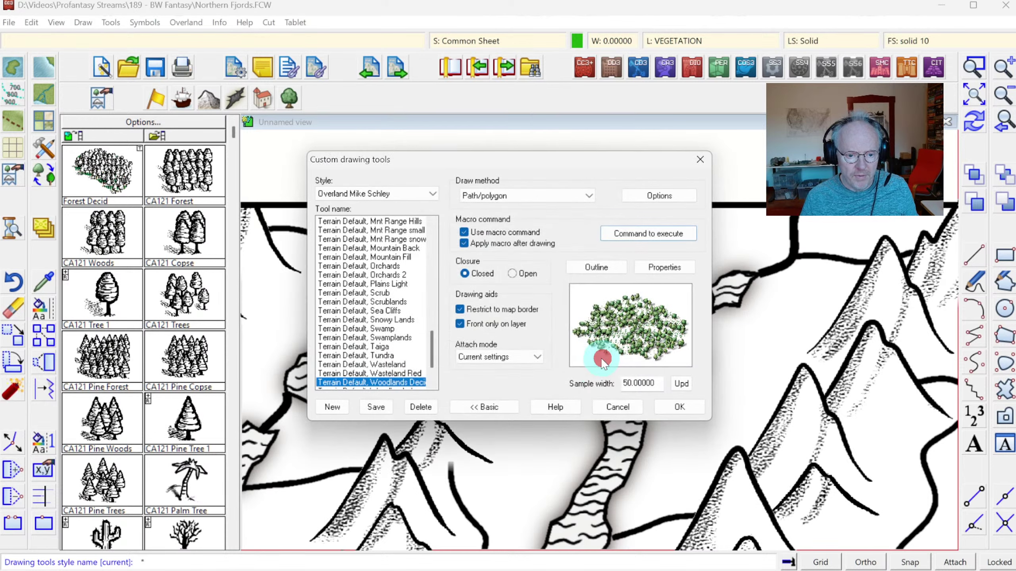
Try to replace the macro command of the Wood Pine tool in the Annual BW Fantasy style with the clipboard text
{"action": "left_click", "coordinate": [431, 192]}
{"action": "left_click_drag", "start_coordinate": [432, 437], "coordinate": [431, 275]}
{"action": "left_click", "coordinate": [388, 247]}
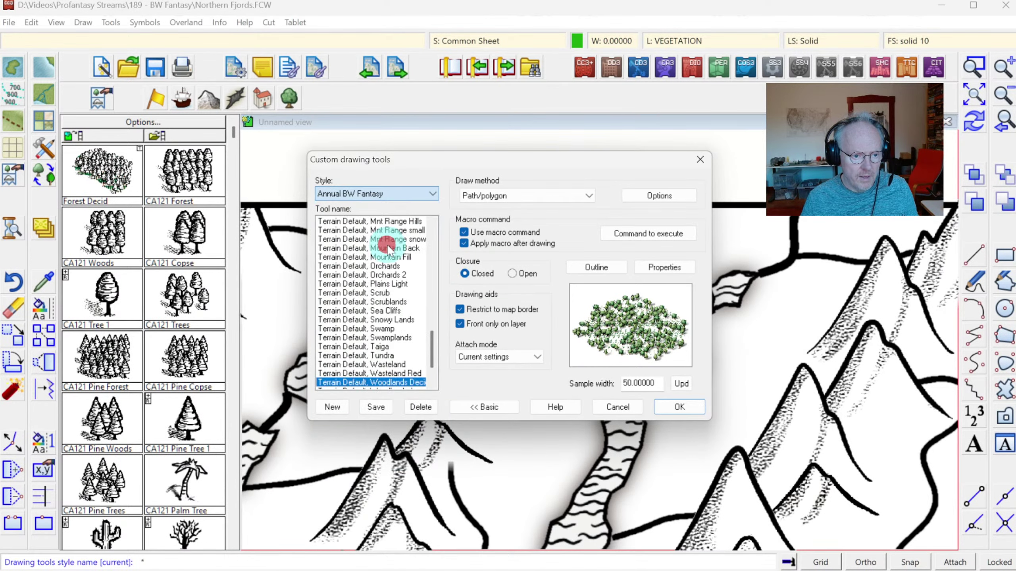
{"action": "left_click_drag", "start_coordinate": [436, 250], "coordinate": [433, 340]}
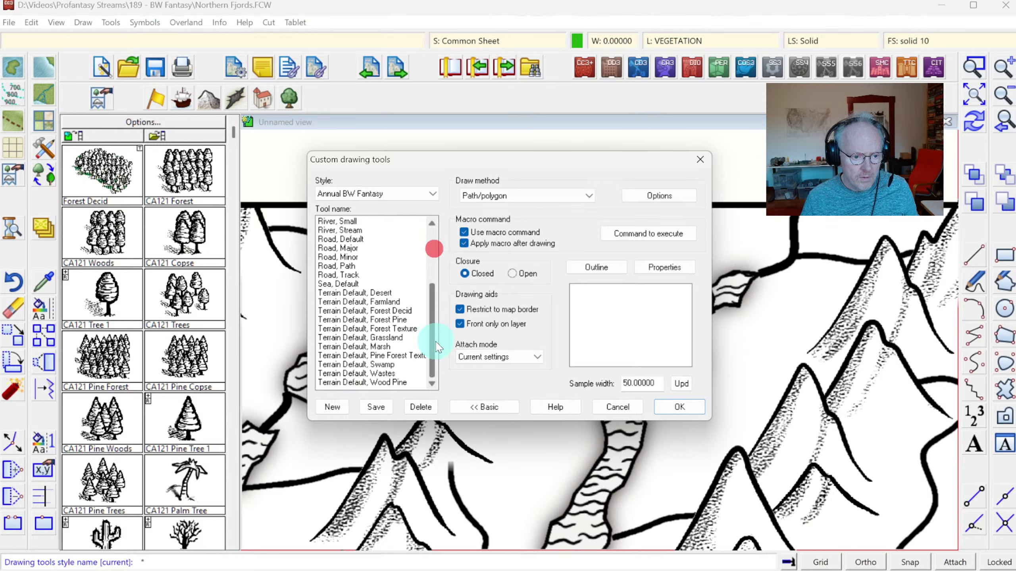
{"action": "left_click", "coordinate": [383, 382]}
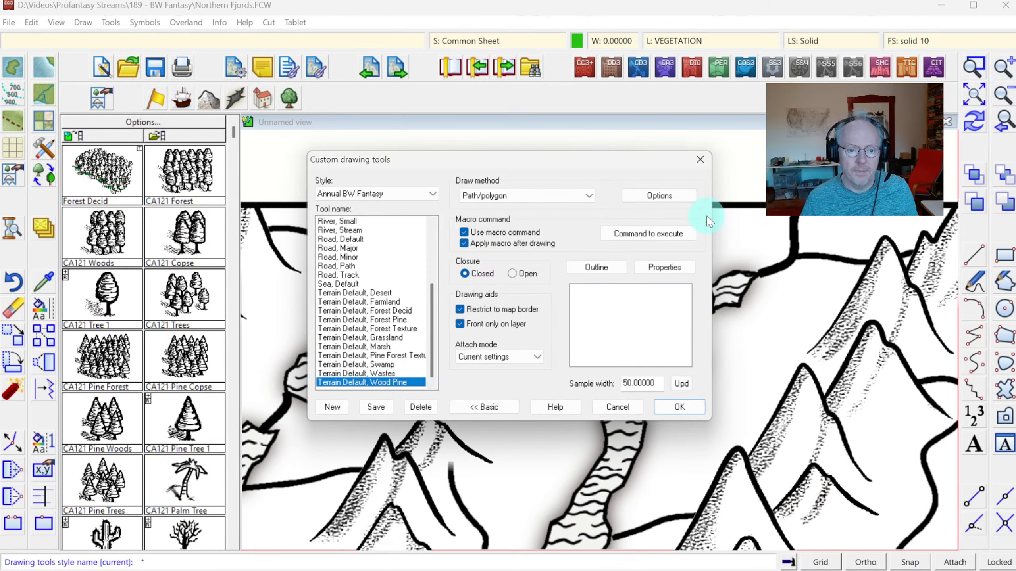
{"action": "left_click", "coordinate": [651, 234]}
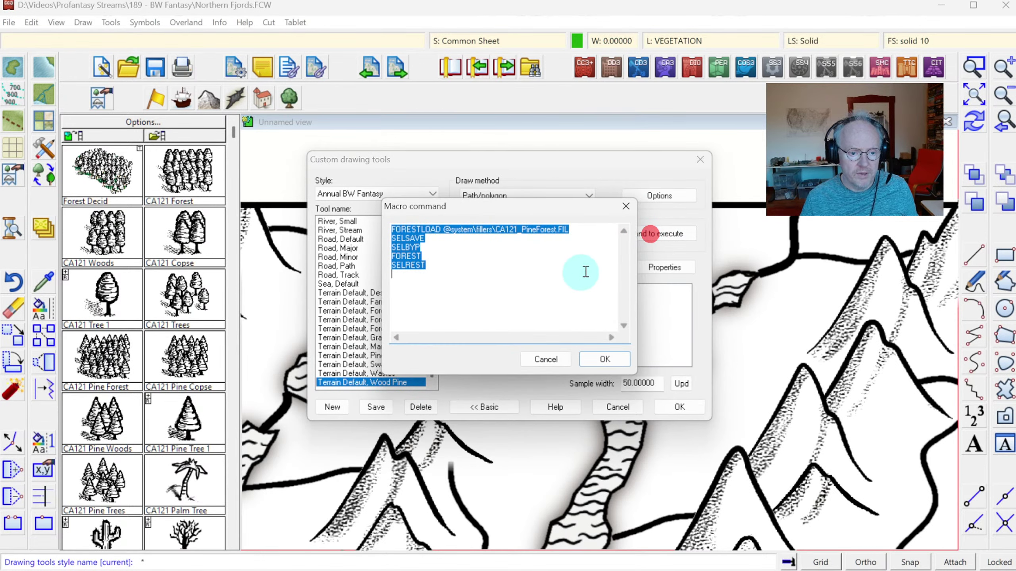
{"action": "left_click", "coordinate": [435, 301]}
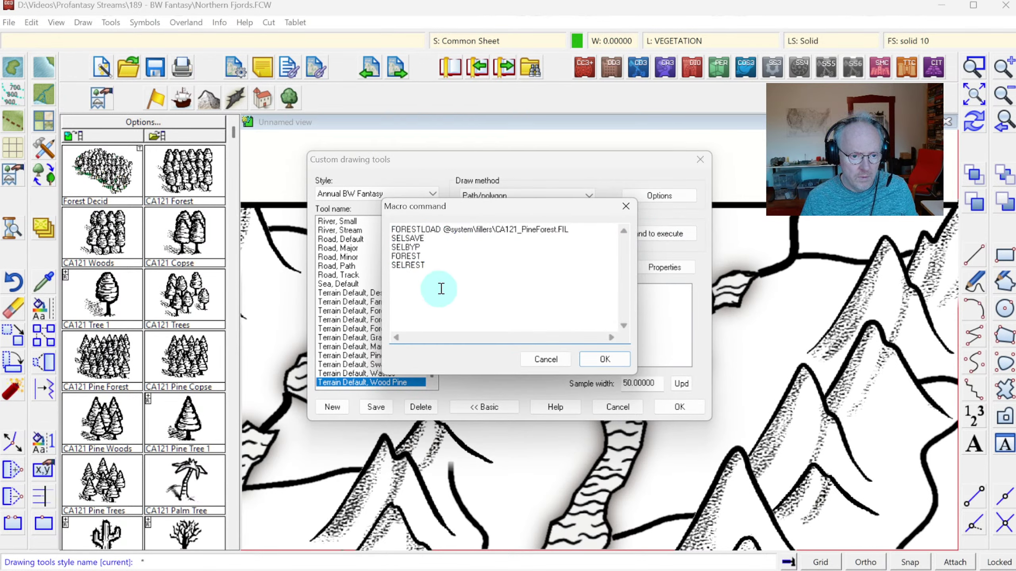
{"action": "key", "text": "ctrl+a"}
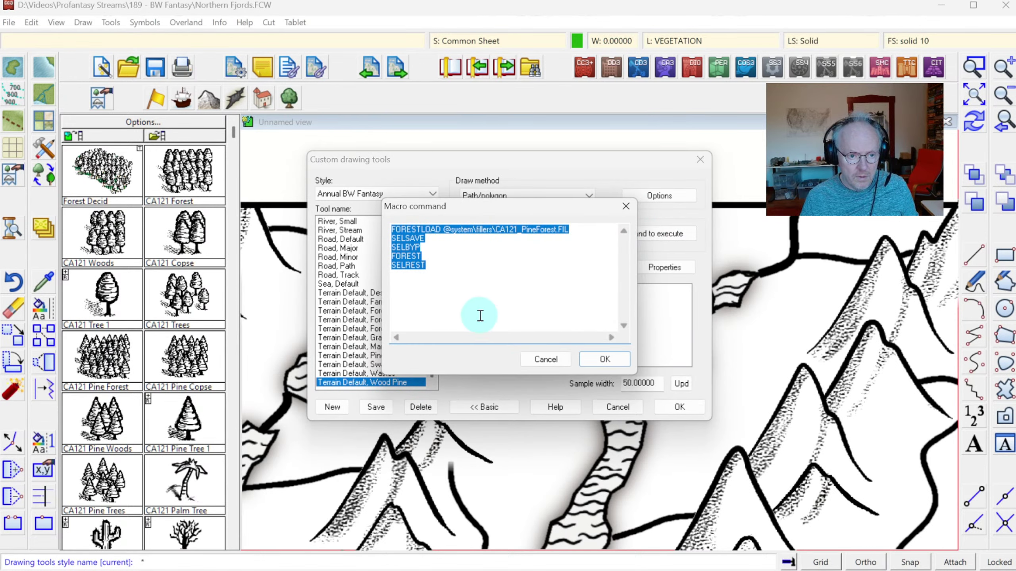
{"action": "type", "text": "CA121_Woods"}
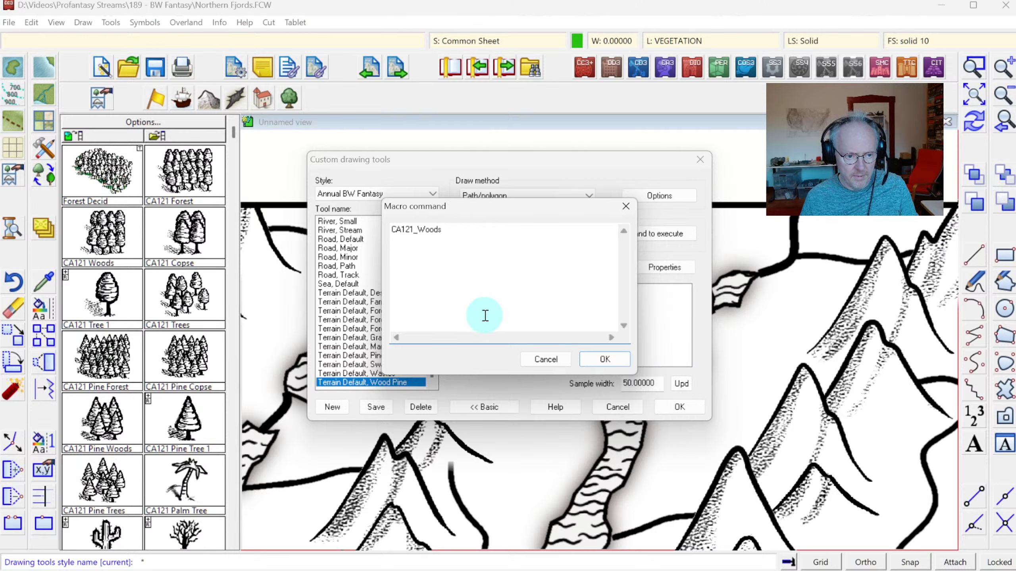
{"action": "key", "text": "ctrl+z"}
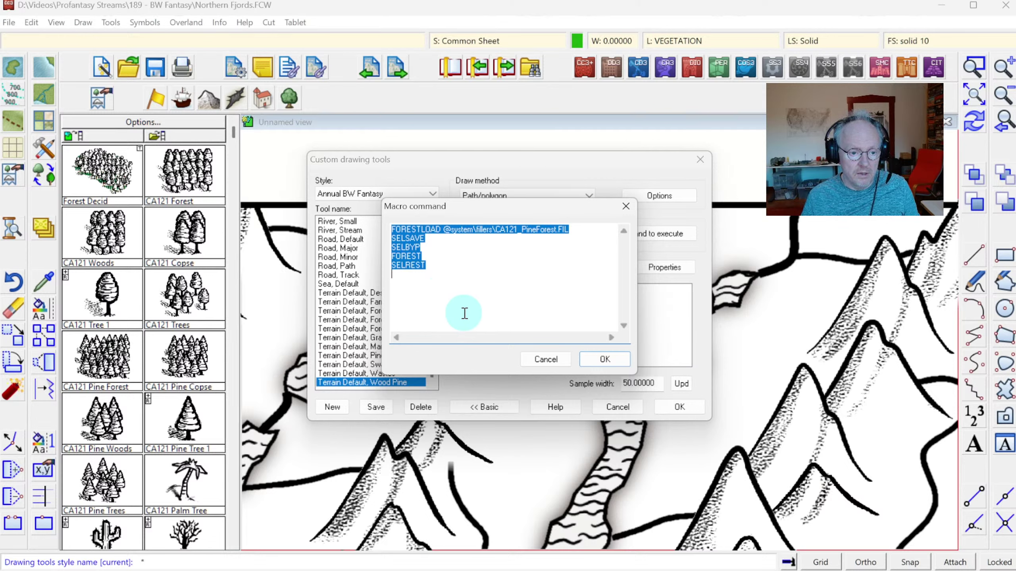
{"action": "key", "text": "Return"}
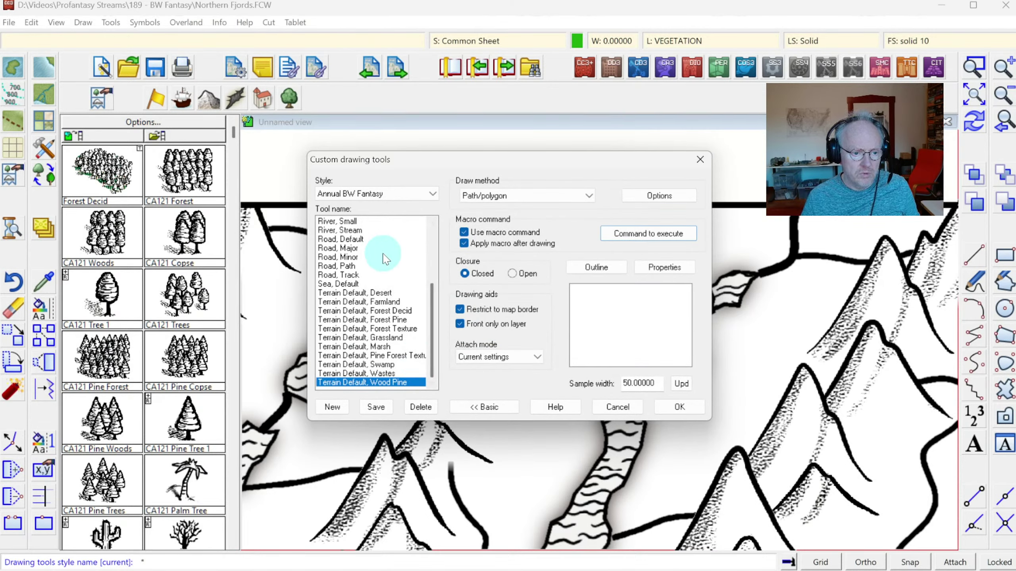
Select the "Terrain Default, Woodlands Pine" tool in the Overland Mike Schley style
{"action": "left_click", "coordinate": [433, 194]}
{"action": "left_click_drag", "start_coordinate": [433, 277], "coordinate": [431, 388]}
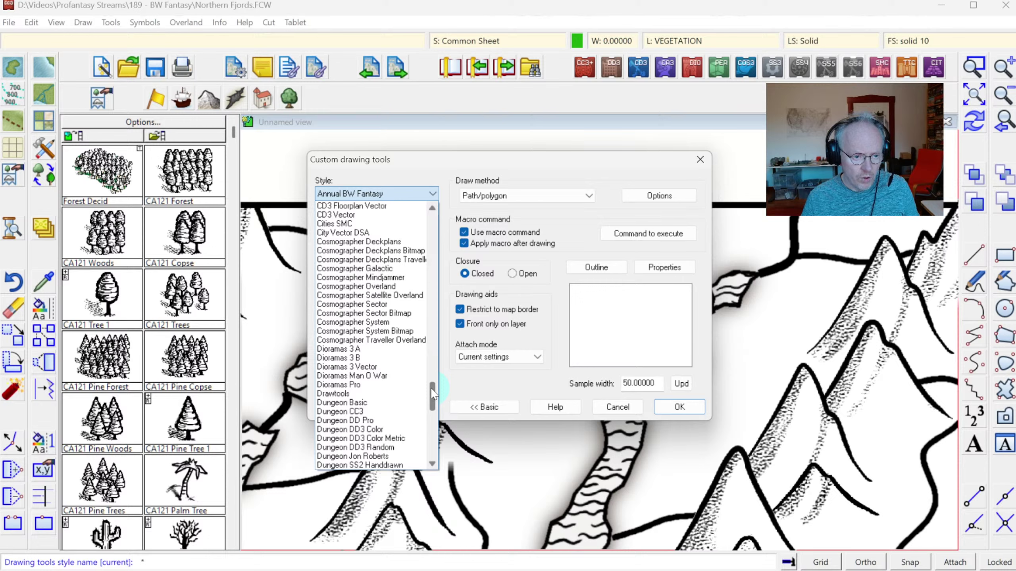
{"action": "scroll", "coordinate": [431, 388], "scroll_direction": "down", "scroll_amount": 7}
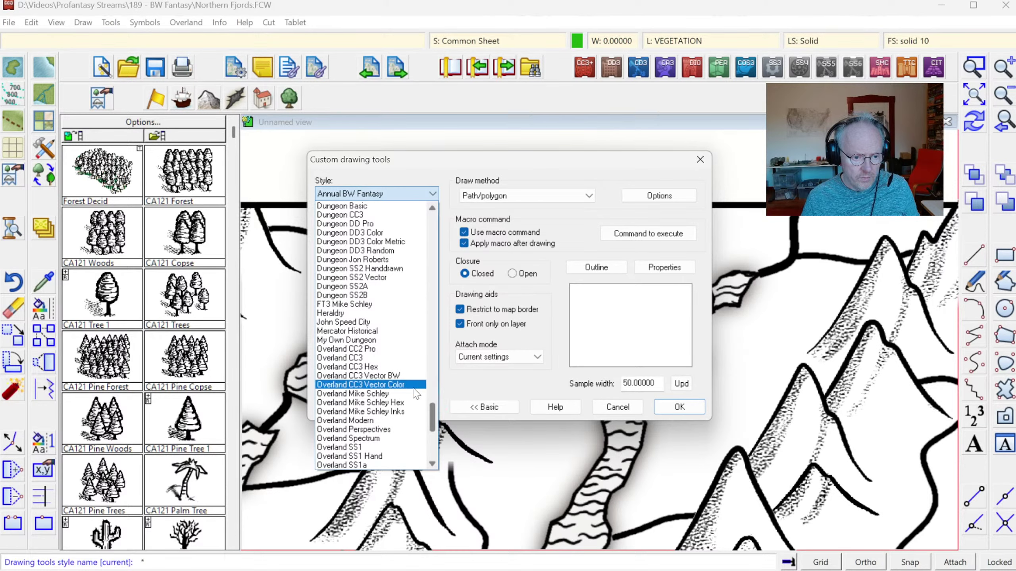
{"action": "left_click", "coordinate": [385, 394]}
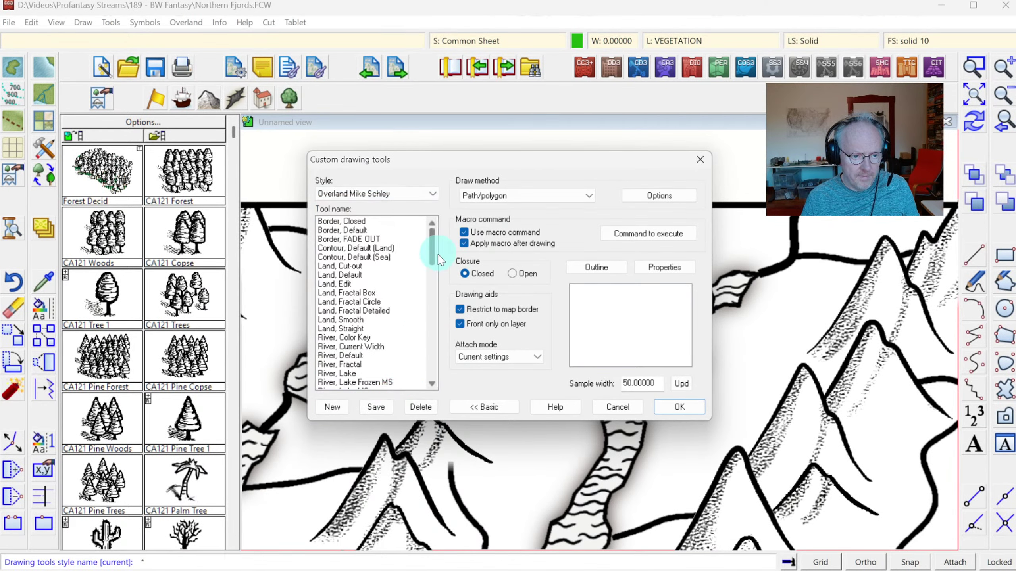
{"action": "scroll", "coordinate": [435, 251], "scroll_direction": "down", "scroll_amount": 15}
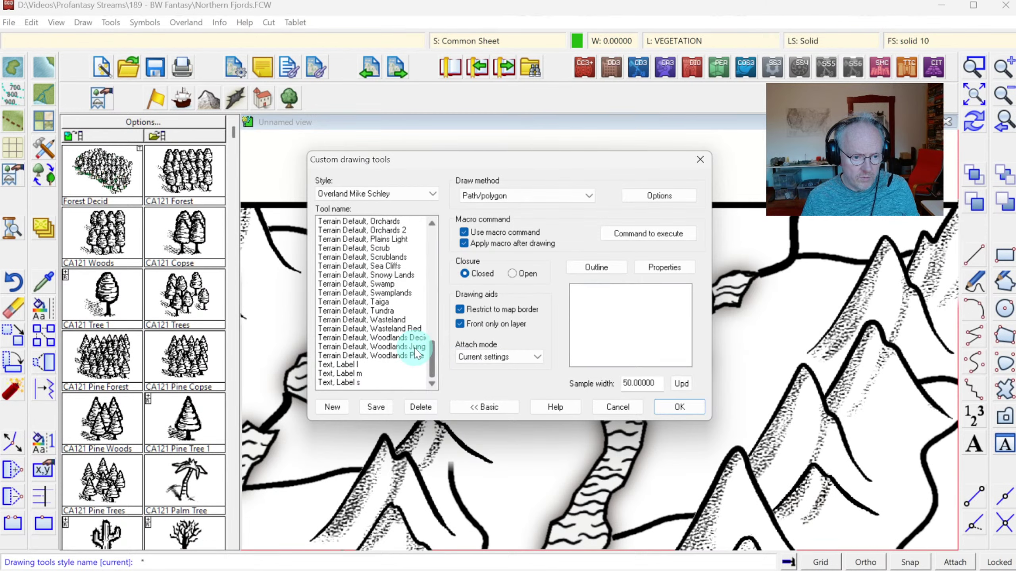
{"action": "left_click", "coordinate": [402, 329]}
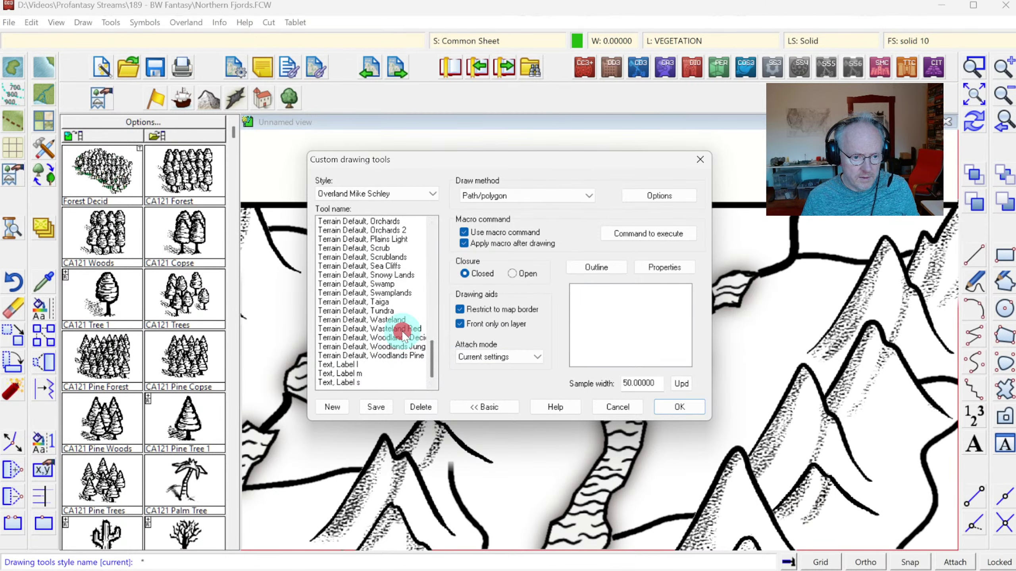
{"action": "left_click", "coordinate": [433, 384]}
{"action": "scroll", "coordinate": [439, 379], "scroll_direction": "down", "scroll_amount": 2}
{"action": "left_click", "coordinate": [411, 355]}
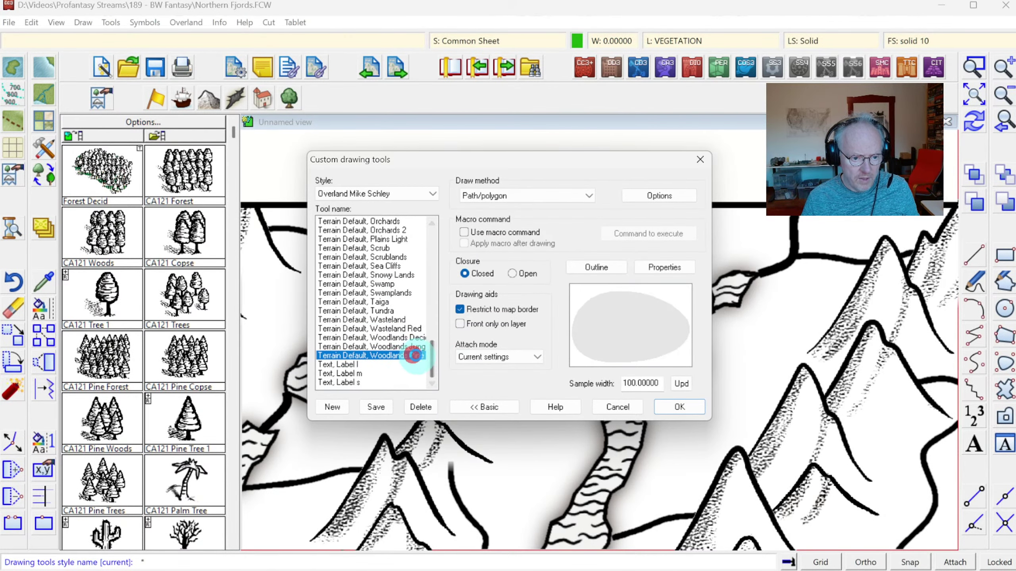
Copy the entire macro command of the Woodlands Pine tool and close the macro editor
{"action": "left_click", "coordinate": [648, 236]}
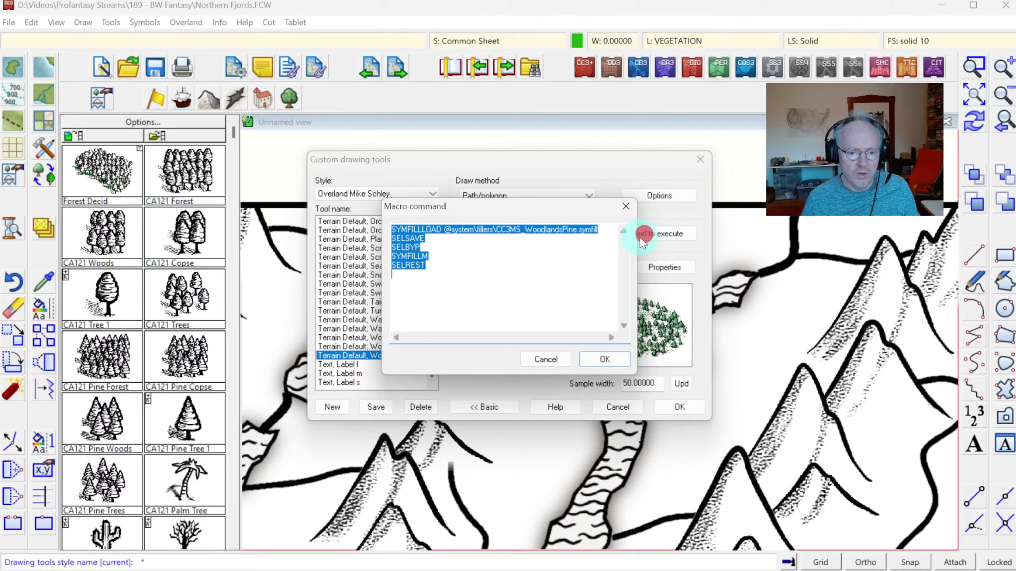
{"action": "left_click", "coordinate": [410, 269]}
{"action": "left_click_drag", "start_coordinate": [420, 296], "coordinate": [352, 226]}
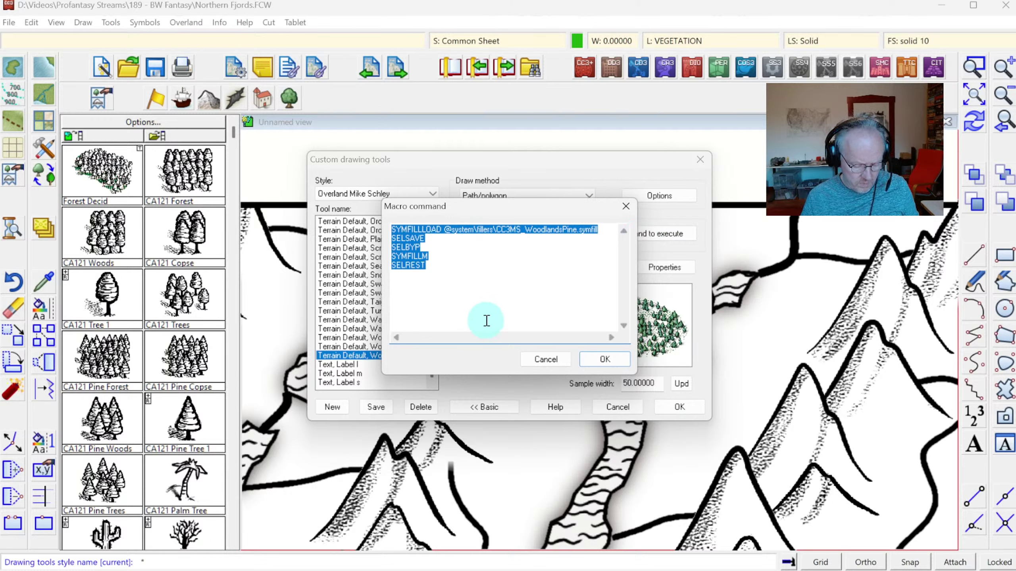
{"action": "right_click", "coordinate": [415, 268]}
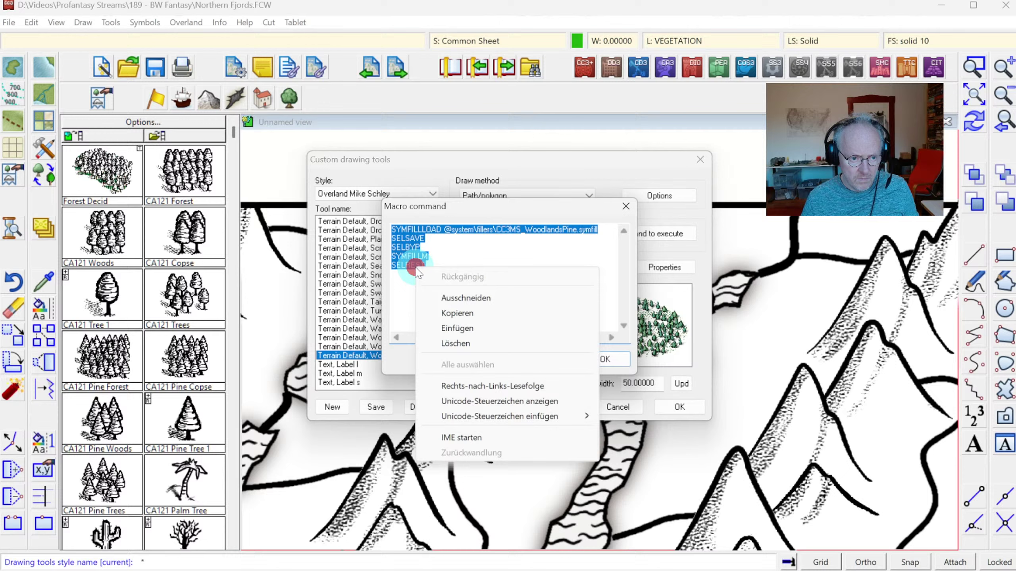
{"action": "left_click", "coordinate": [465, 315]}
{"action": "left_click", "coordinate": [594, 356]}
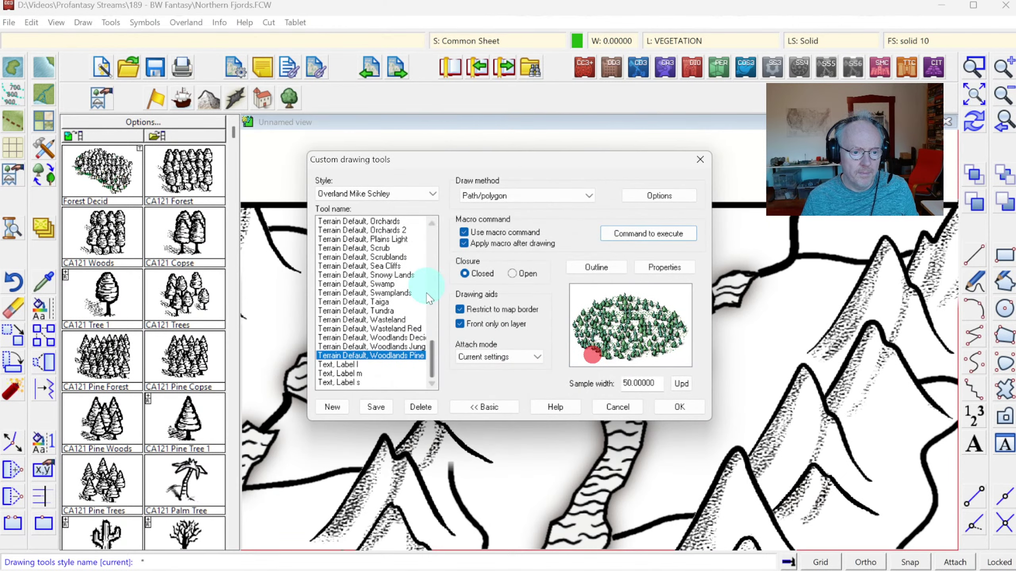
Switch to the Annual BW Fantasy style and select the "Terrain Default, Wood Pine" tool
{"action": "left_click", "coordinate": [433, 194]}
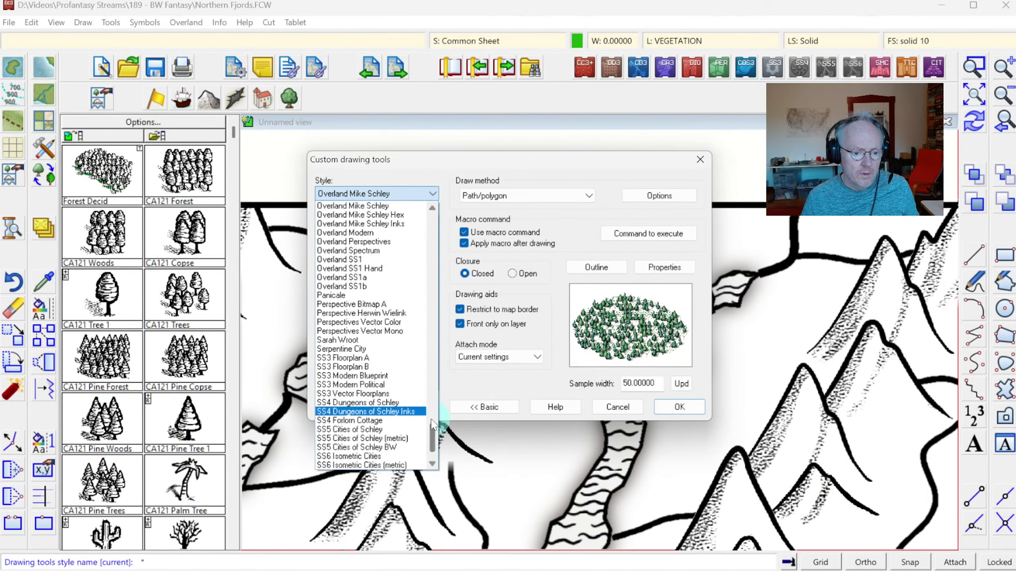
{"action": "left_click_drag", "start_coordinate": [432, 428], "coordinate": [434, 252]}
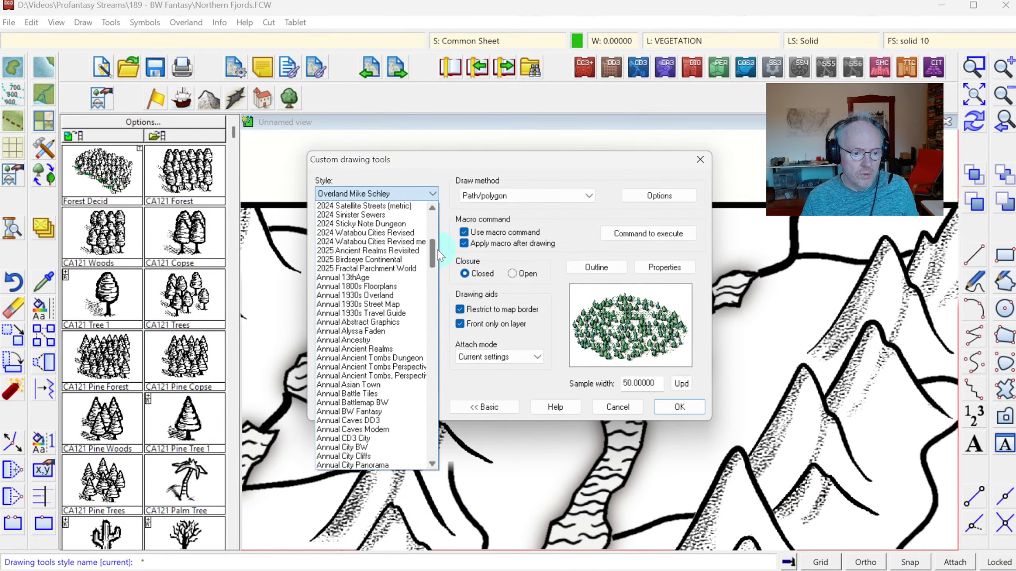
{"action": "left_click", "coordinate": [348, 411]}
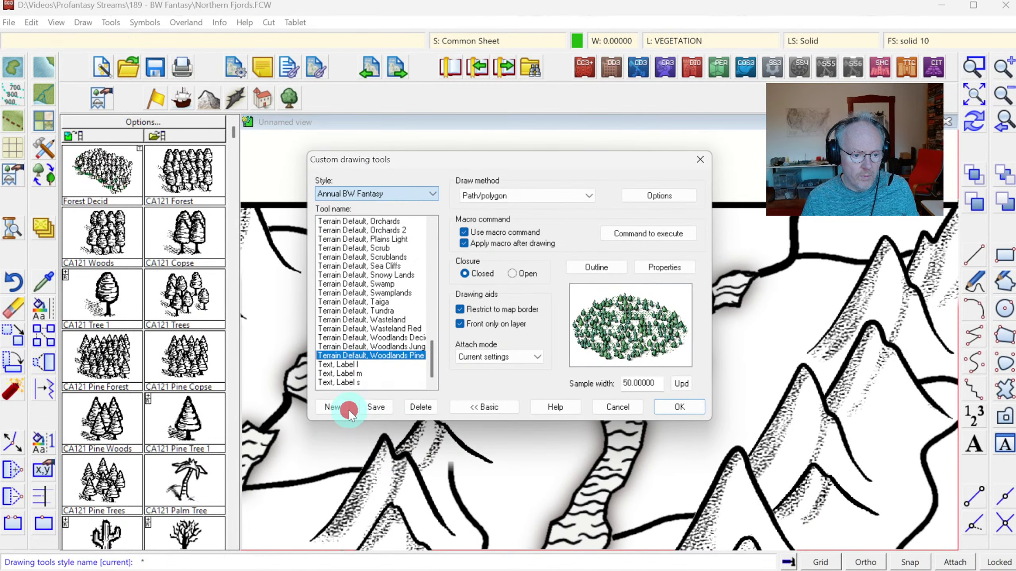
{"action": "left_click_drag", "start_coordinate": [434, 306], "coordinate": [433, 362]}
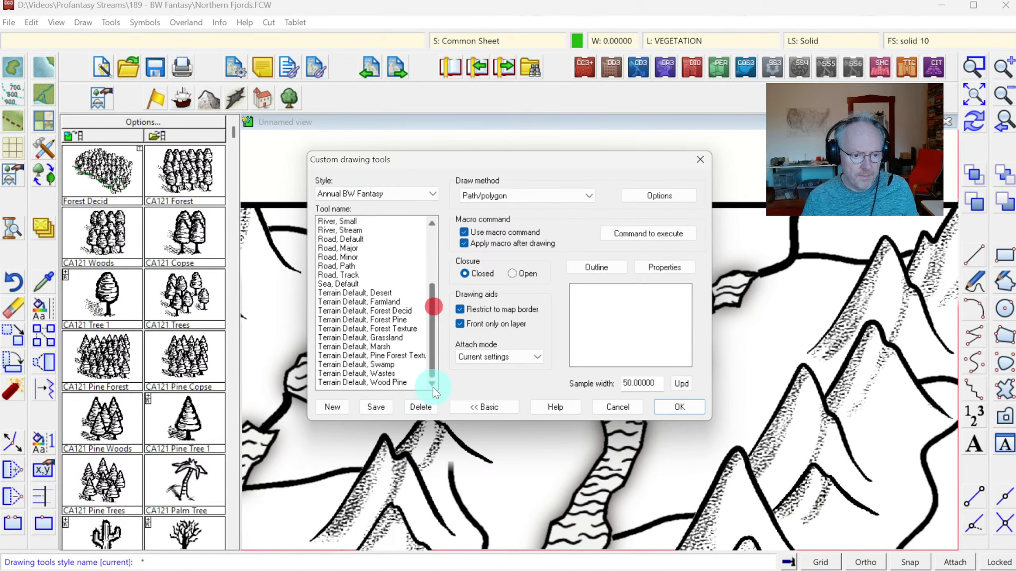
{"action": "left_click", "coordinate": [377, 385]}
Try to replace the Wood Pine tool's macro command with the copied one, changing its fill file to CA121_WoodsPine.symfill
{"action": "left_click", "coordinate": [647, 233]}
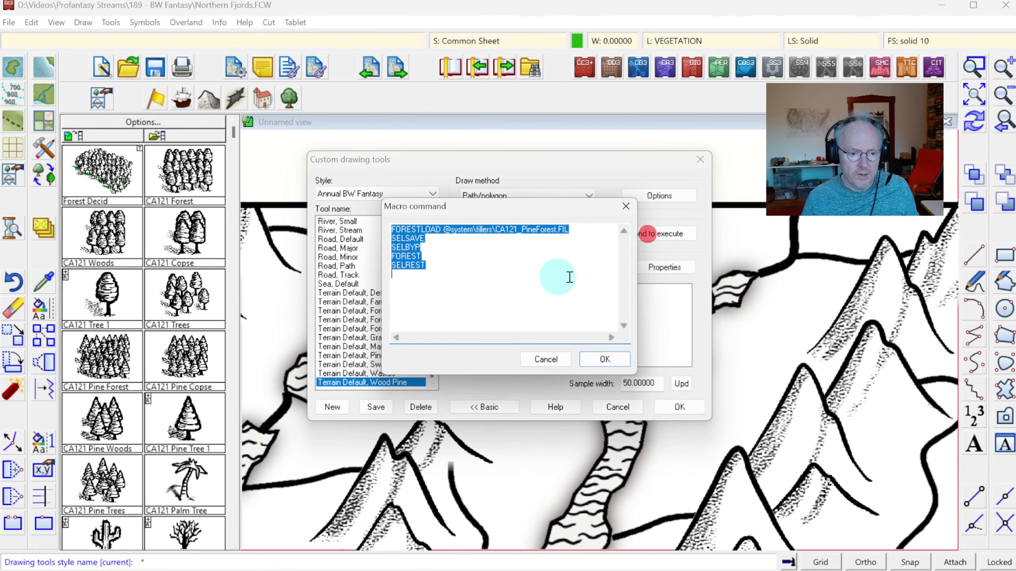
{"action": "key", "text": "ctrl+v"}
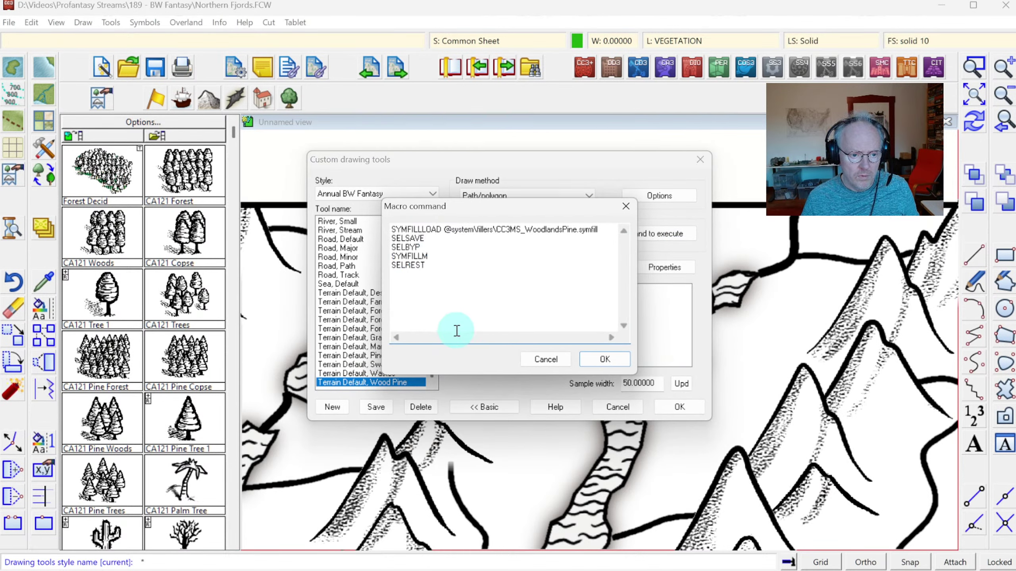
{"action": "left_click", "coordinate": [519, 229]}
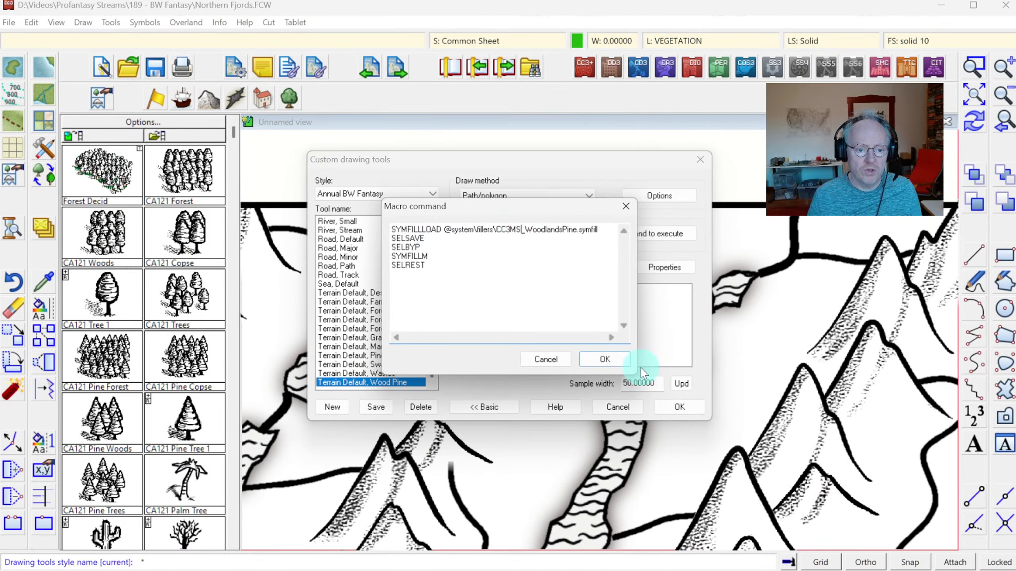
{"action": "type", "text": "CA121"}
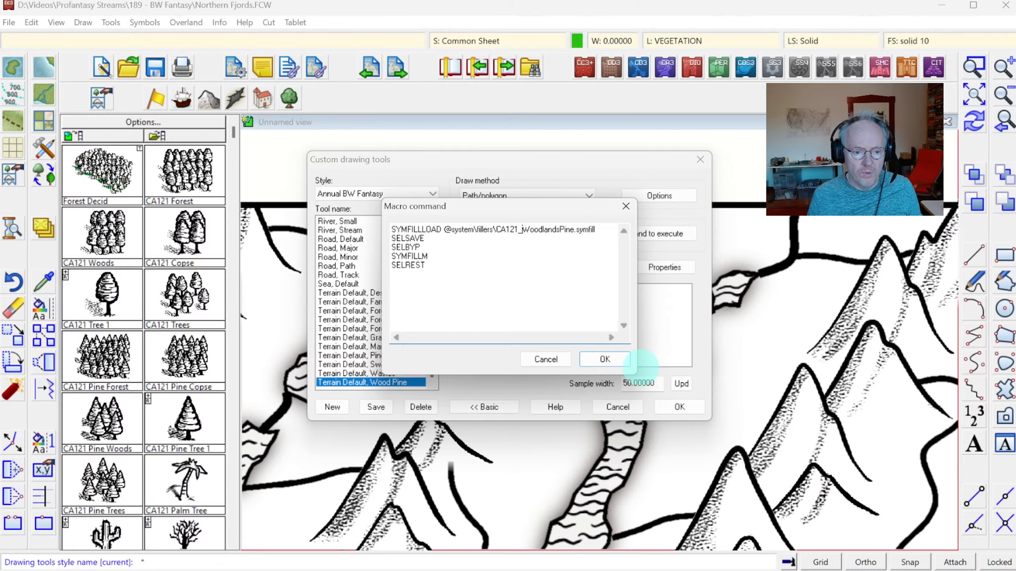
{"action": "key", "text": "shift+End"}
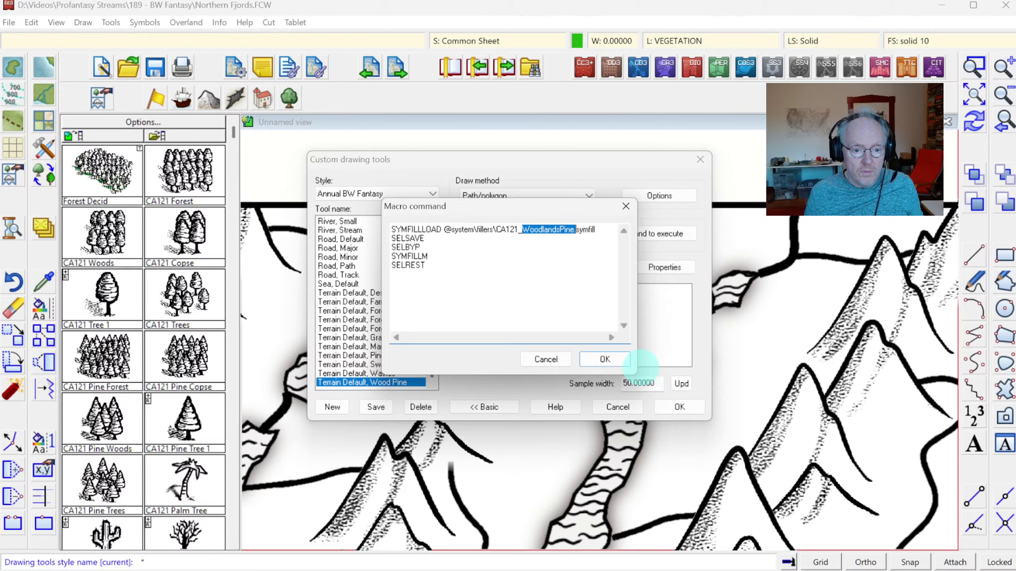
{"action": "type", "text": "P"}
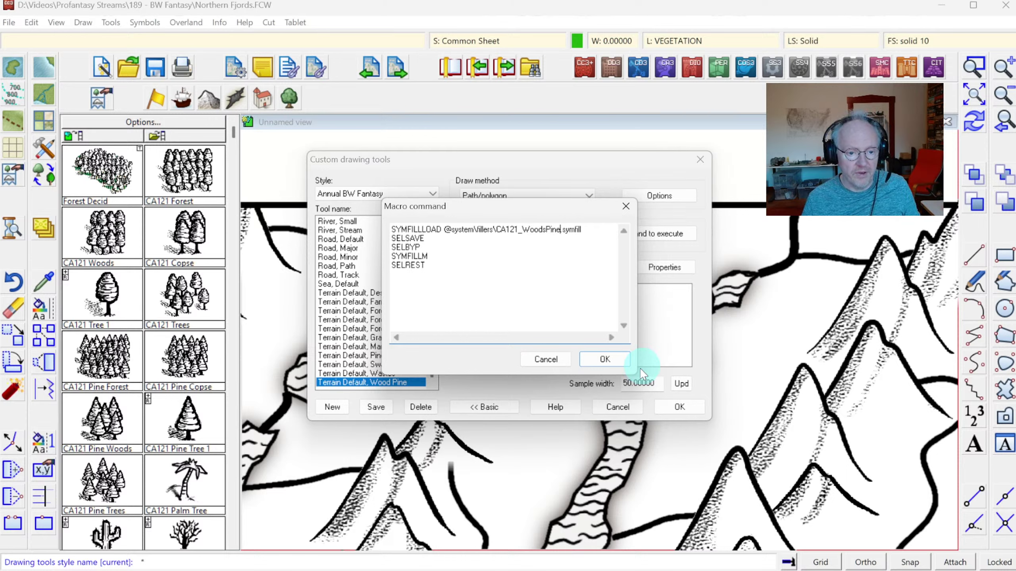
{"action": "left_click", "coordinate": [598, 358]}
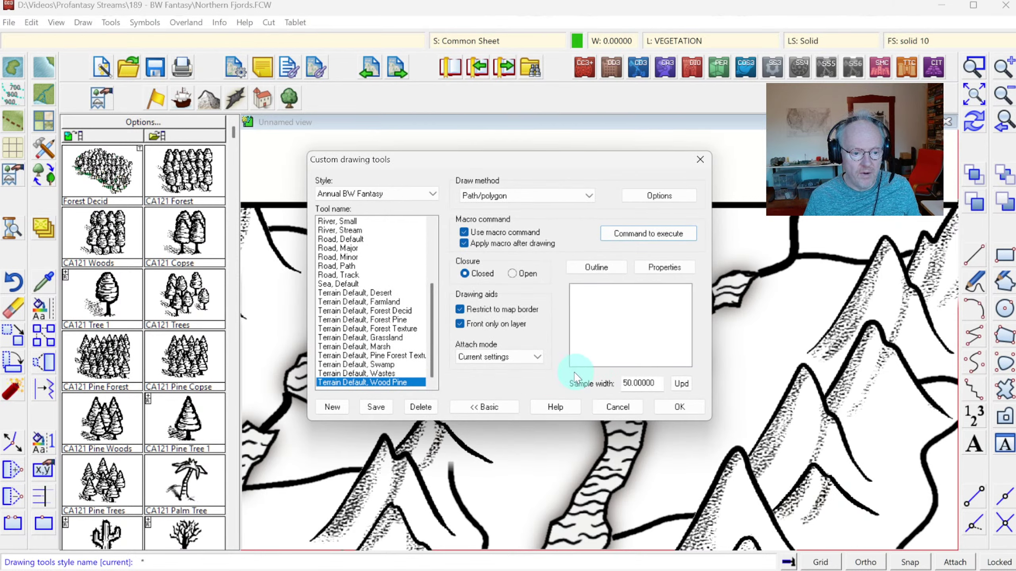
Draw a small test patch with the Wood Pine tool just below the existing pine woods, and undo it
{"action": "left_click", "coordinate": [675, 412]}
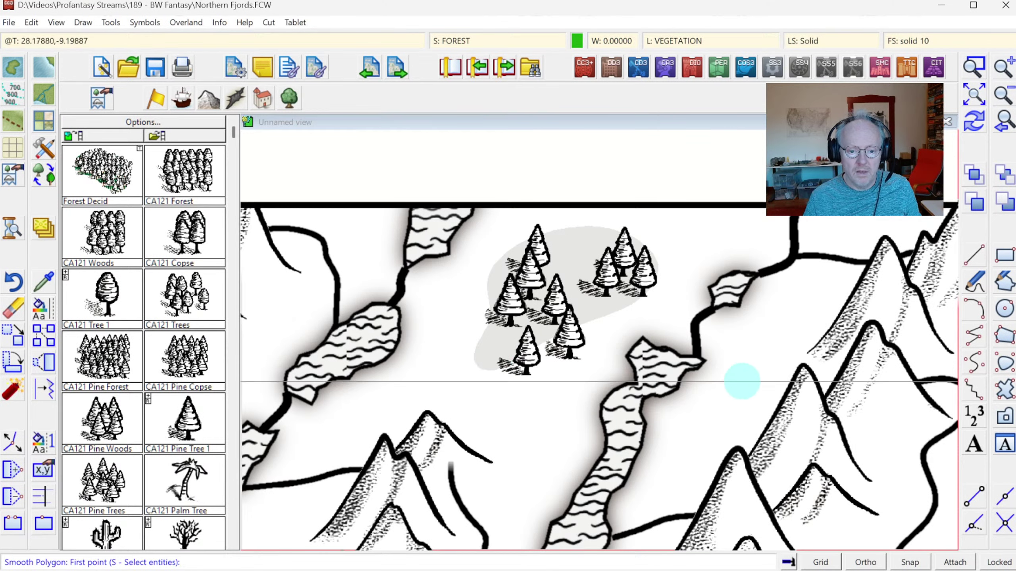
{"action": "left_click", "coordinate": [512, 392]}
{"action": "left_click", "coordinate": [485, 412]}
{"action": "left_click", "coordinate": [565, 424]}
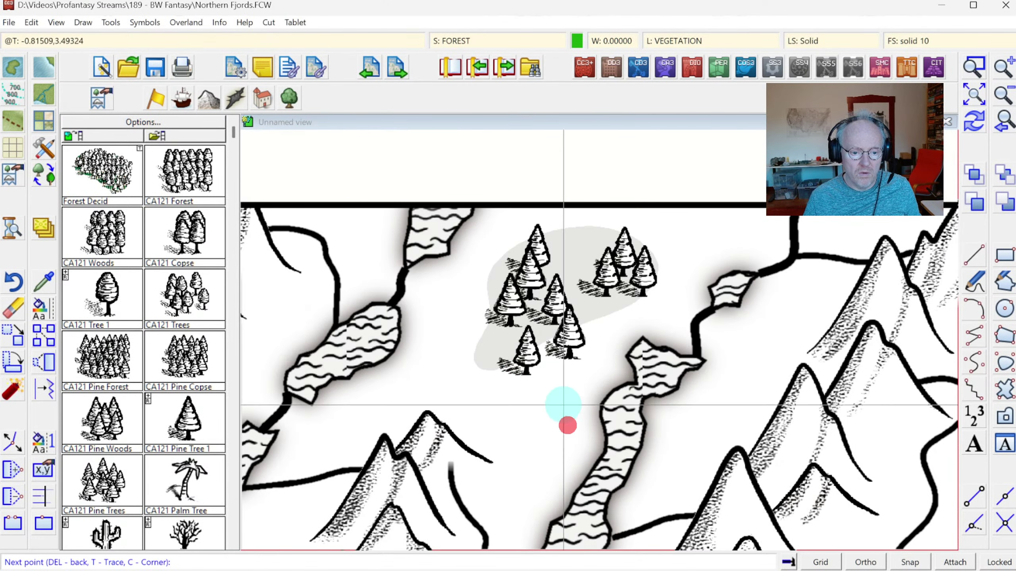
{"action": "right_click", "coordinate": [562, 394]}
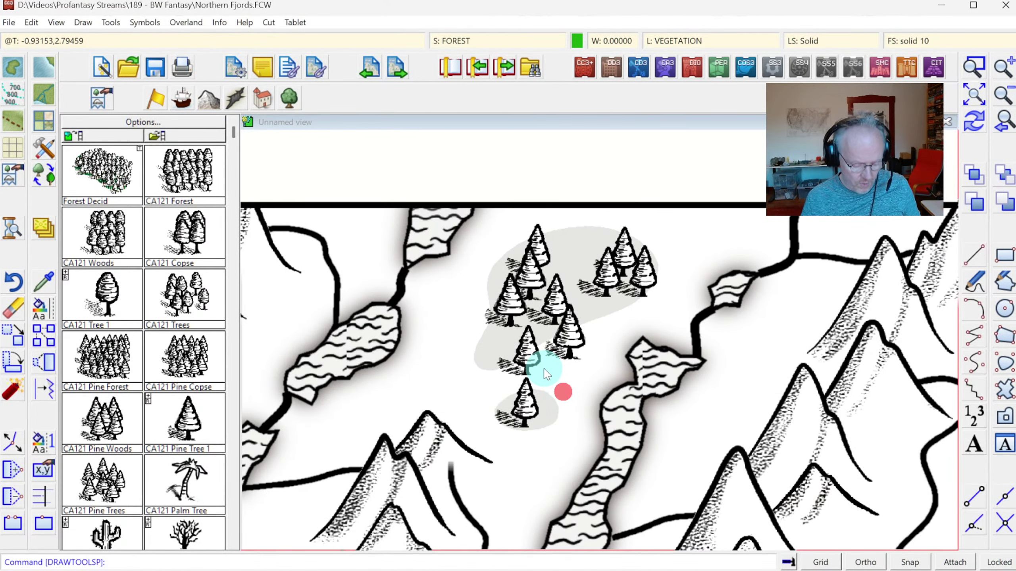
{"action": "key", "text": "ctrl+z"}
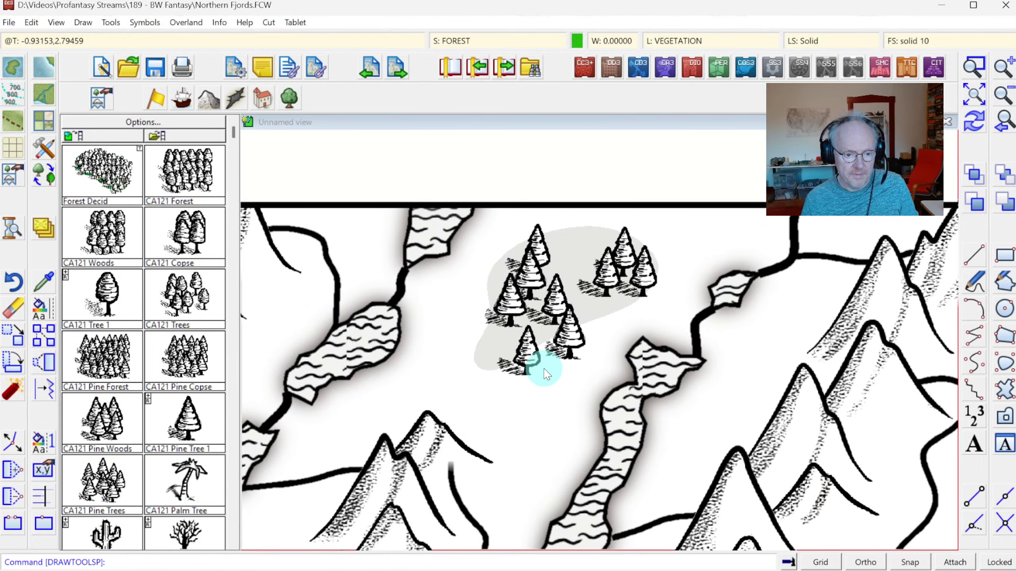
Look up the exact name of the saved CA121_Woods.symfill file in the Annual fillers folder, sorting the Symbols in Area settings by newest date
{"action": "left_click", "coordinate": [77, 23]}
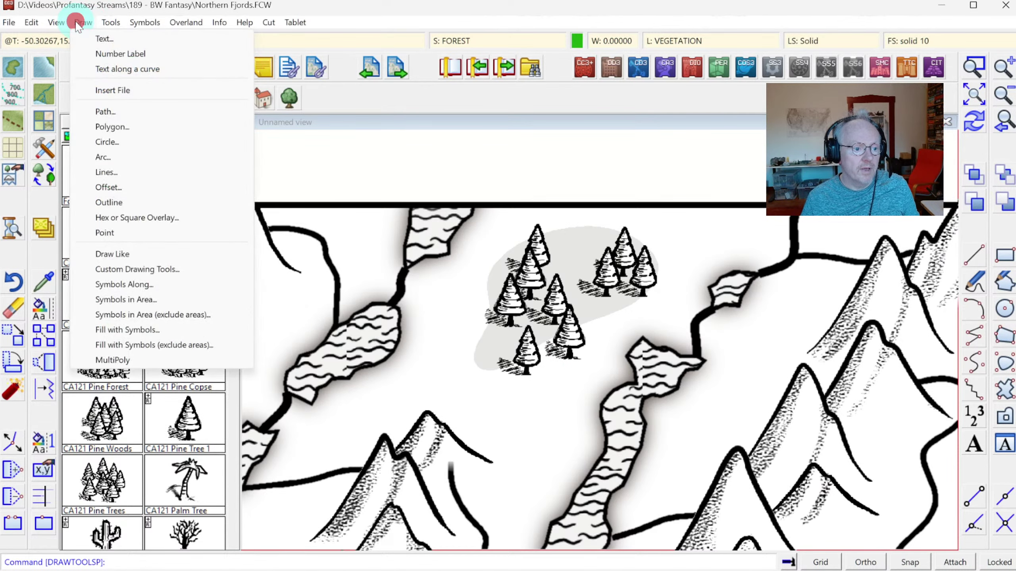
{"action": "left_click", "coordinate": [142, 300]}
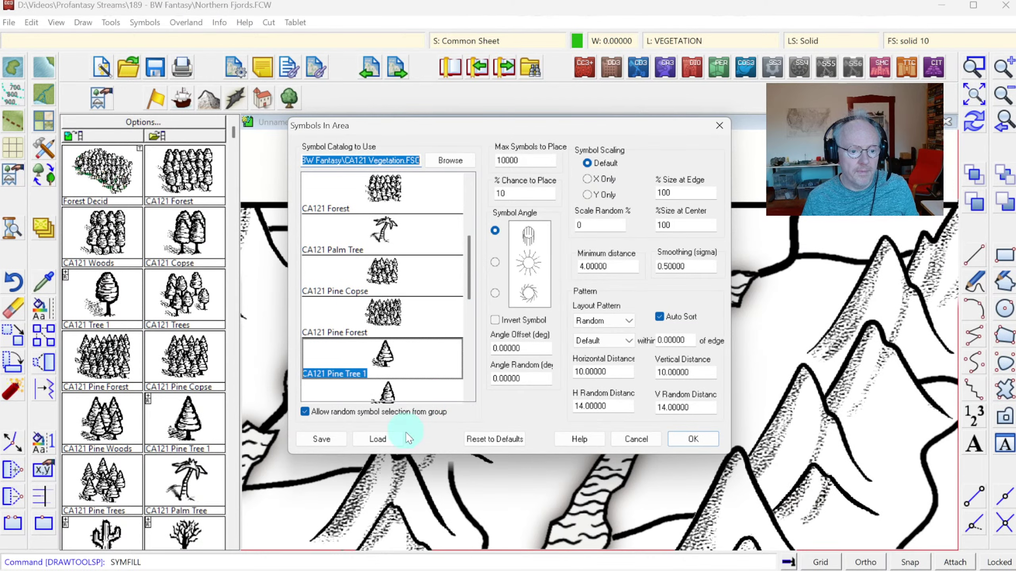
{"action": "left_click", "coordinate": [392, 440]}
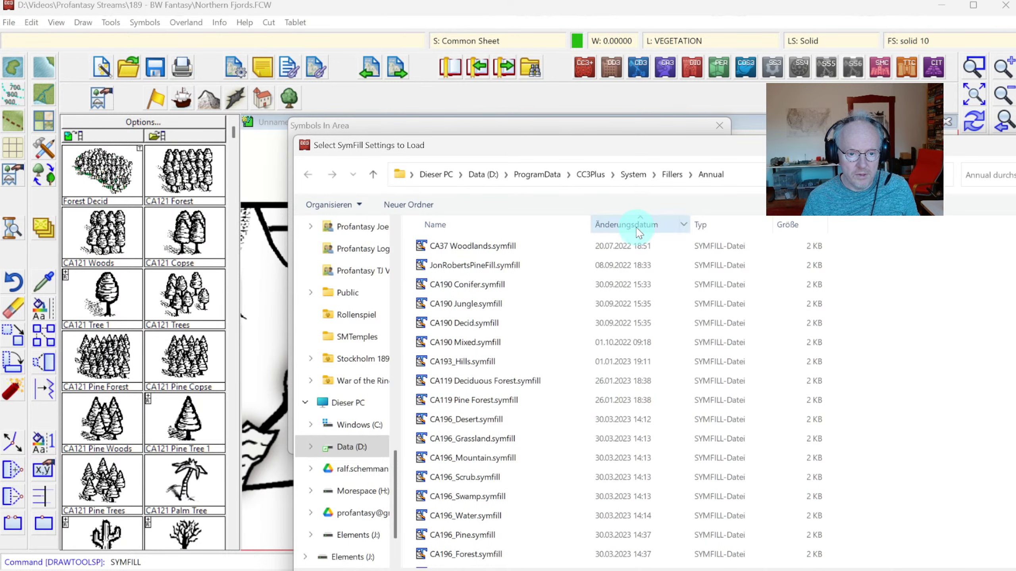
{"action": "left_click", "coordinate": [640, 225]}
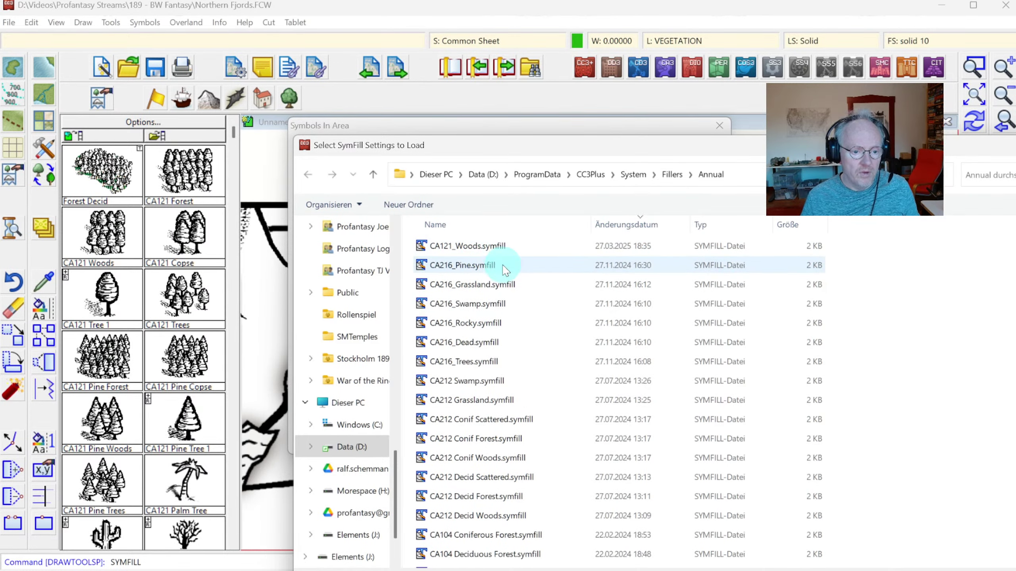
{"action": "left_click", "coordinate": [459, 248]}
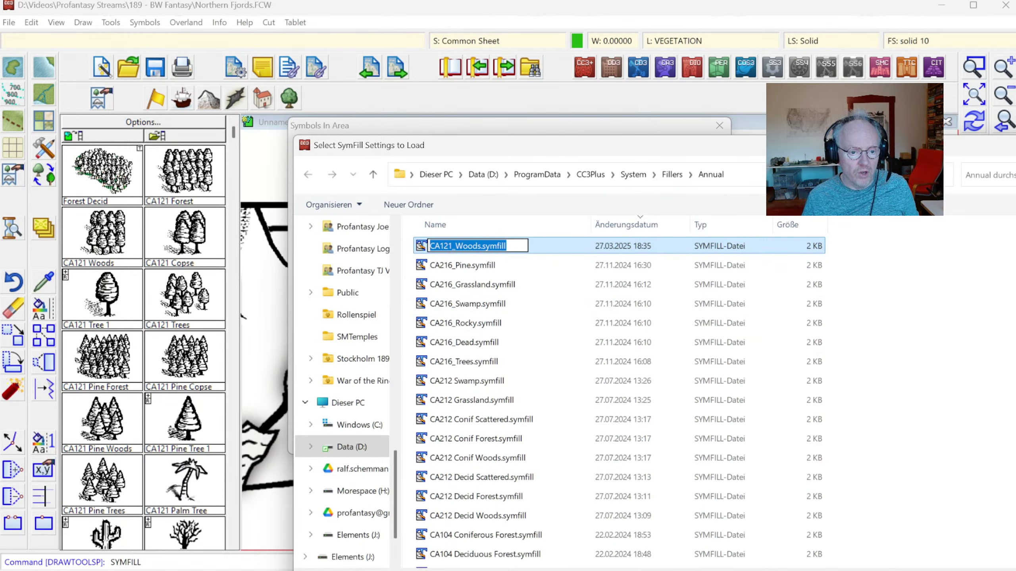
{"action": "key", "text": "Escape"}
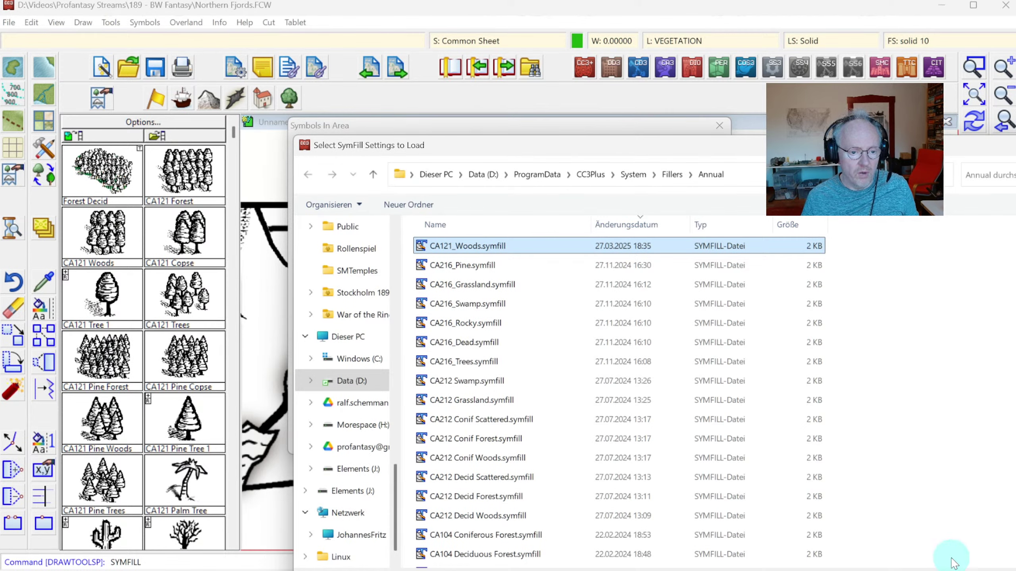
{"action": "key", "text": "Return"}
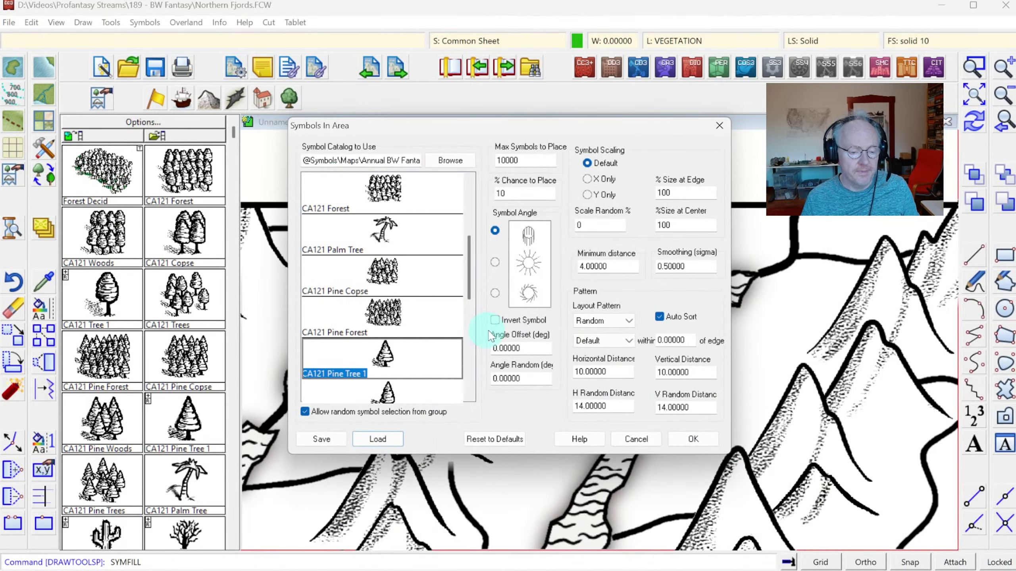
{"action": "left_click", "coordinate": [398, 322]}
{"action": "key", "text": "Return"}
Open the advanced settings of the terrain drawing tools and check the macro command of the Wood Pine tool
{"action": "left_click", "coordinate": [44, 125]}
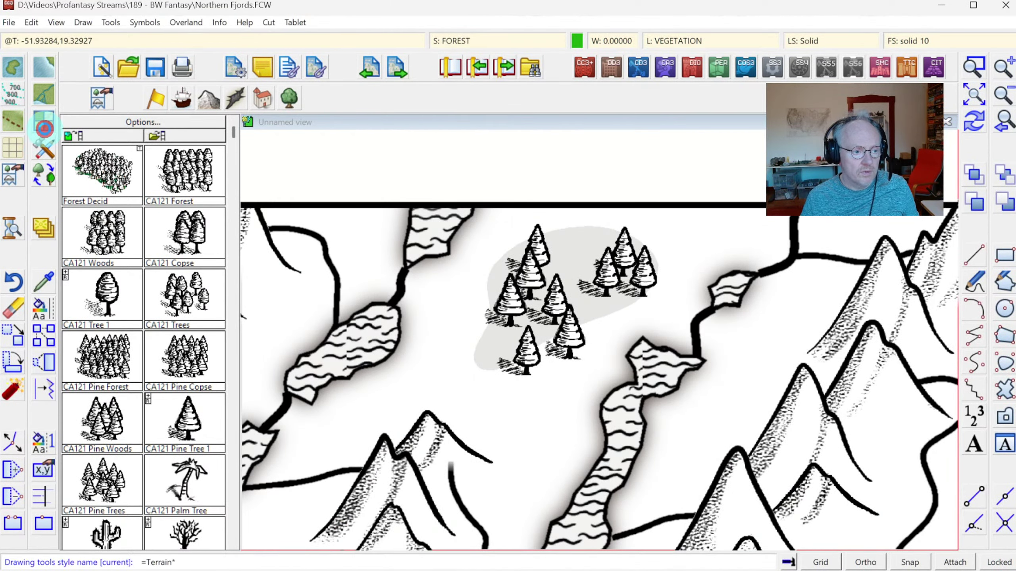
{"action": "left_click", "coordinate": [504, 401]}
{"action": "left_click", "coordinate": [410, 474]}
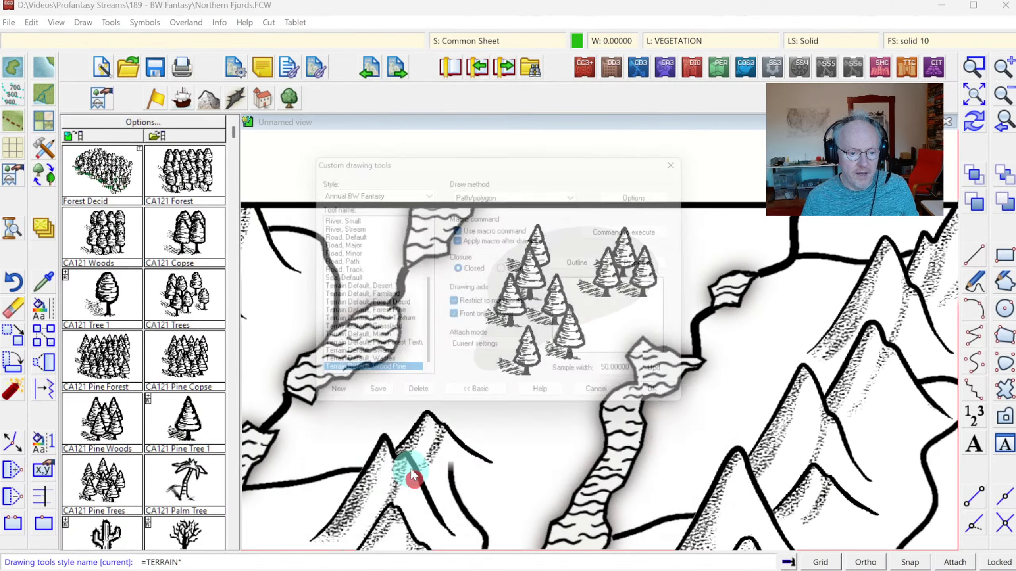
{"action": "left_click", "coordinate": [648, 233]}
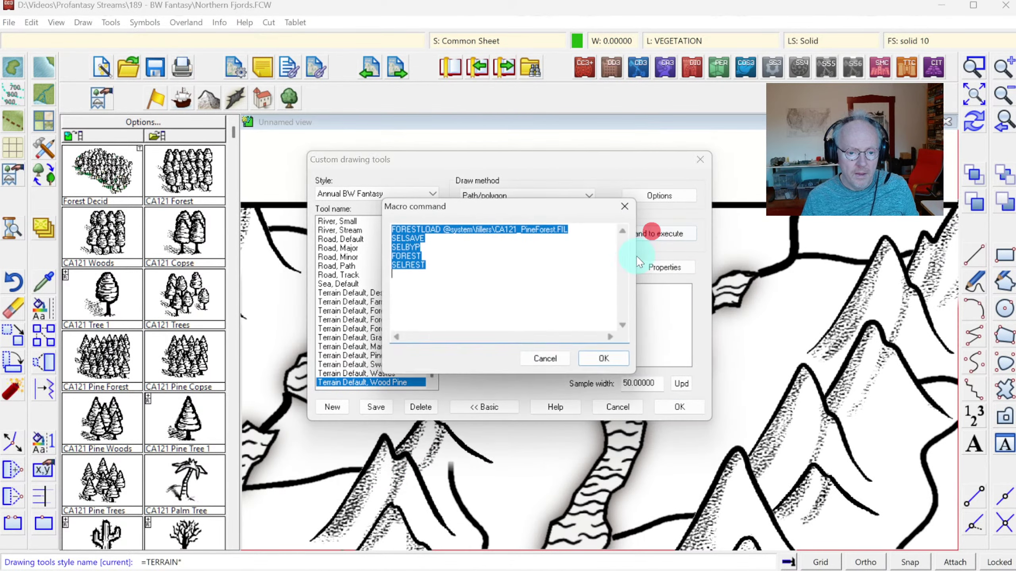
{"action": "left_click", "coordinate": [526, 230]}
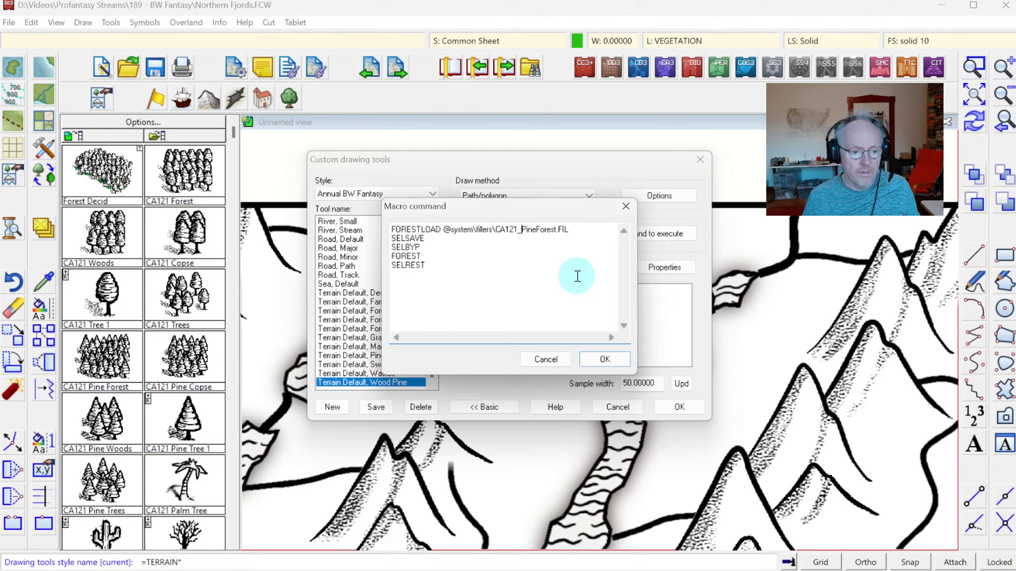
{"action": "left_click", "coordinate": [604, 359]}
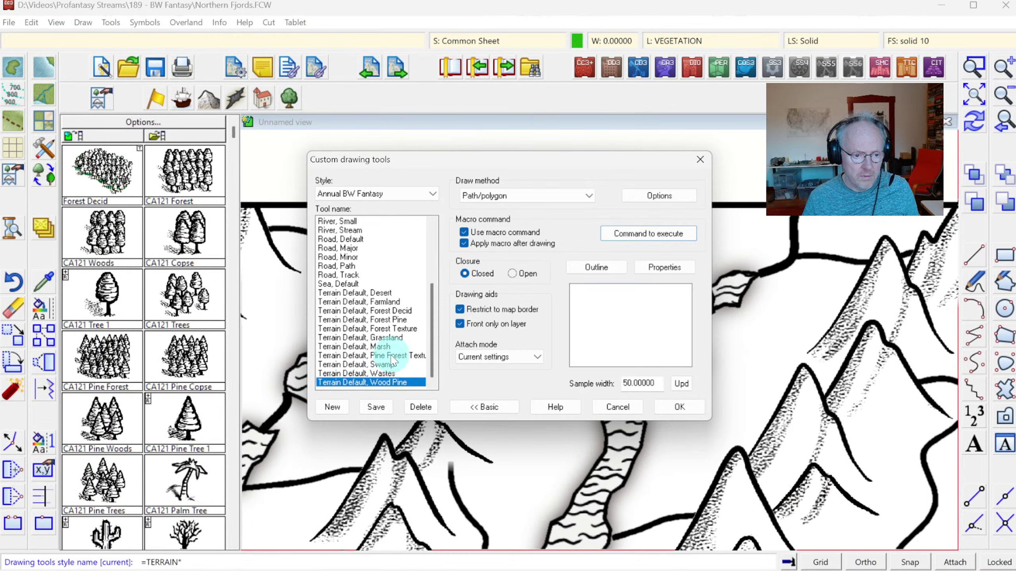
Switch to Forest Decid and back to Wood Pine, update the sample preview and check the macro command
{"action": "left_click", "coordinate": [397, 311]}
{"action": "left_click", "coordinate": [390, 382]}
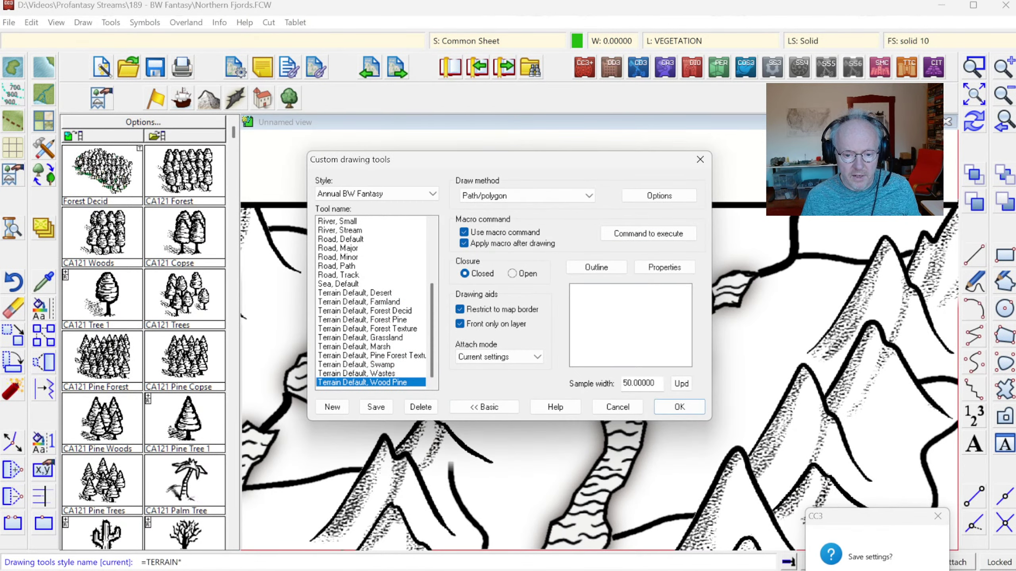
{"action": "left_click", "coordinate": [681, 383]}
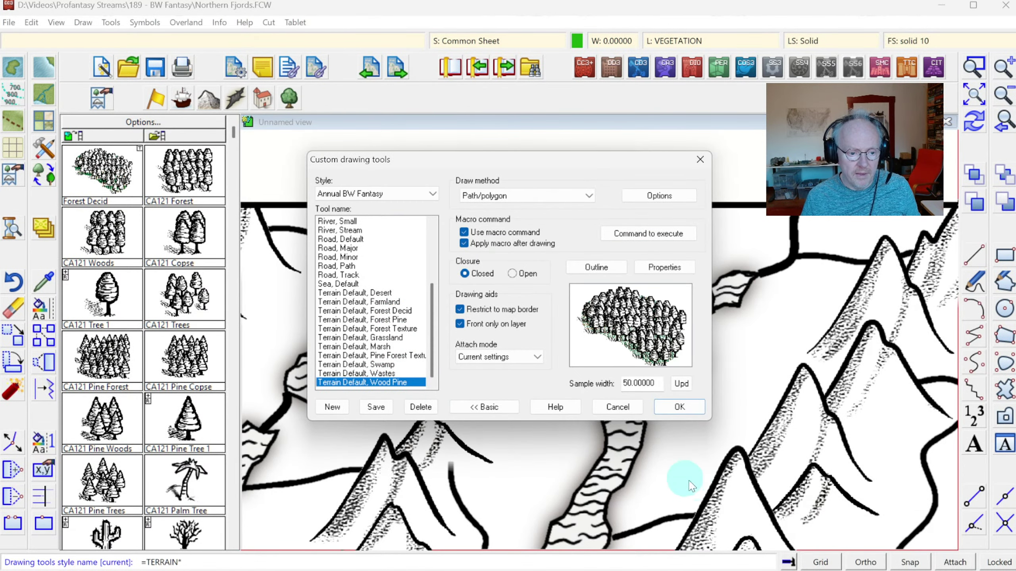
{"action": "left_click", "coordinate": [631, 232]}
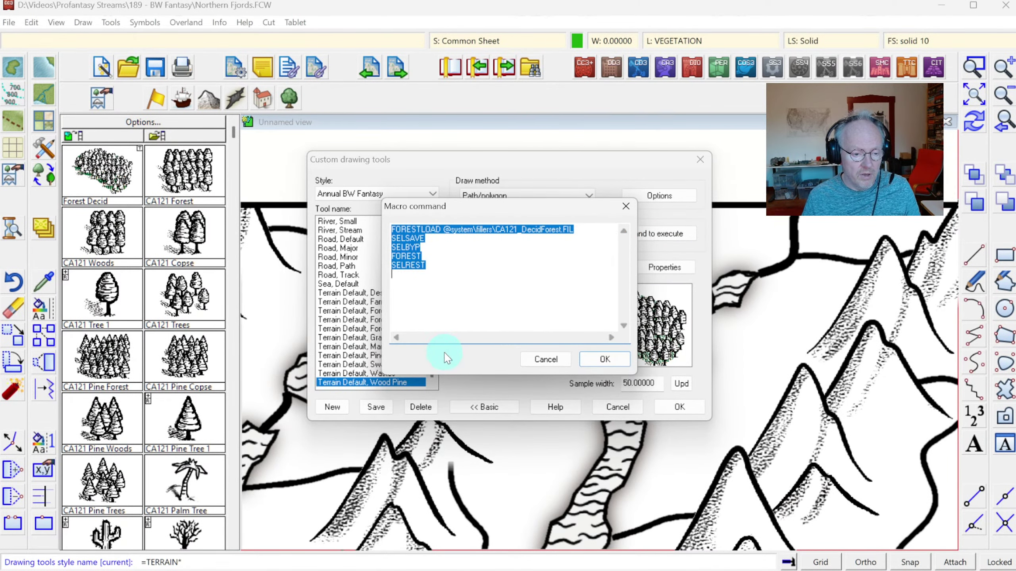
{"action": "key", "text": "Escape"}
Check the macro command of the "Terrain Default, Forest Pine" tool and close it without changes
{"action": "left_click", "coordinate": [402, 320]}
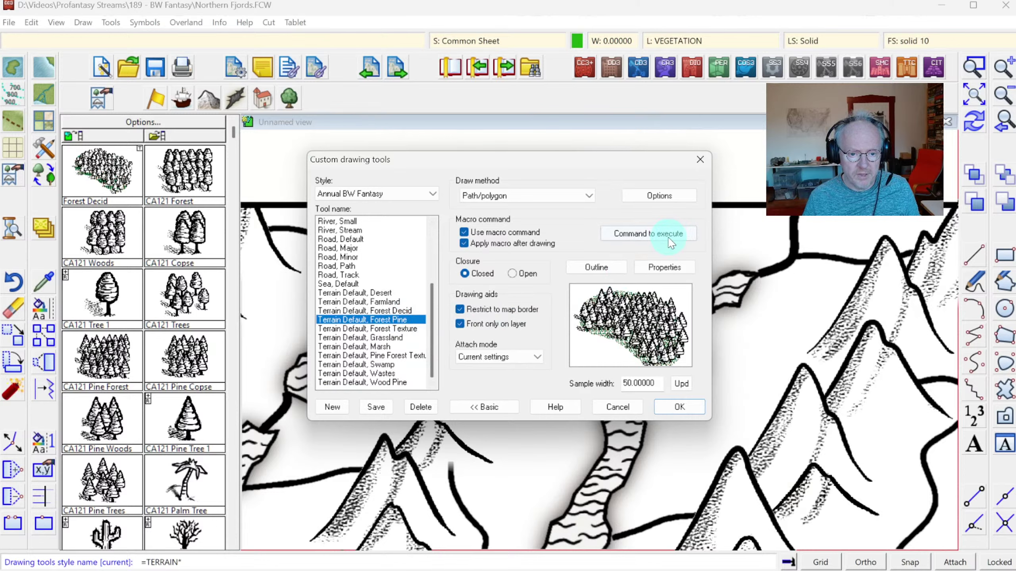
{"action": "left_click", "coordinate": [656, 240]}
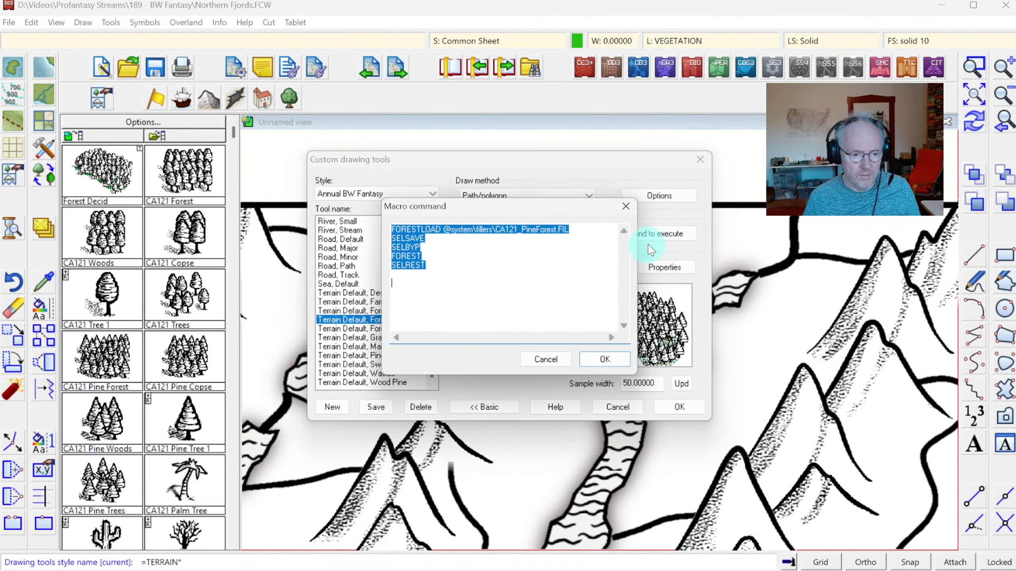
{"action": "key", "text": "Escape"}
Select the Wood Pine tool again and check its properties without changing them
{"action": "left_click", "coordinate": [395, 382]}
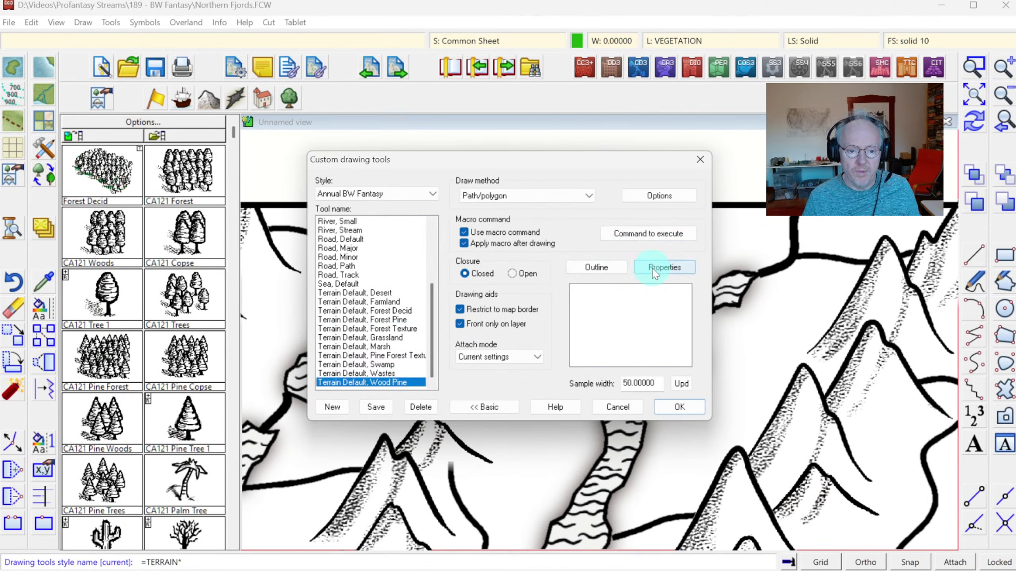
{"action": "left_click", "coordinate": [661, 267]}
{"action": "key", "text": "Escape"}
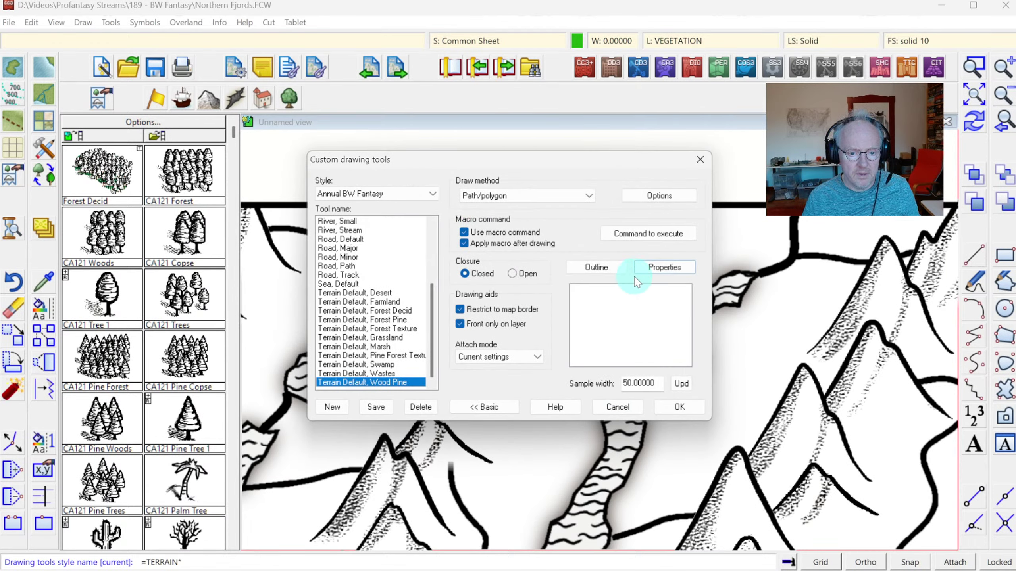
Open the Wood Pine tool's macro command and replace FORESTLOAD with SYMBOLFILLLOAD
{"action": "left_click", "coordinate": [648, 235]}
{"action": "left_click", "coordinate": [417, 235]}
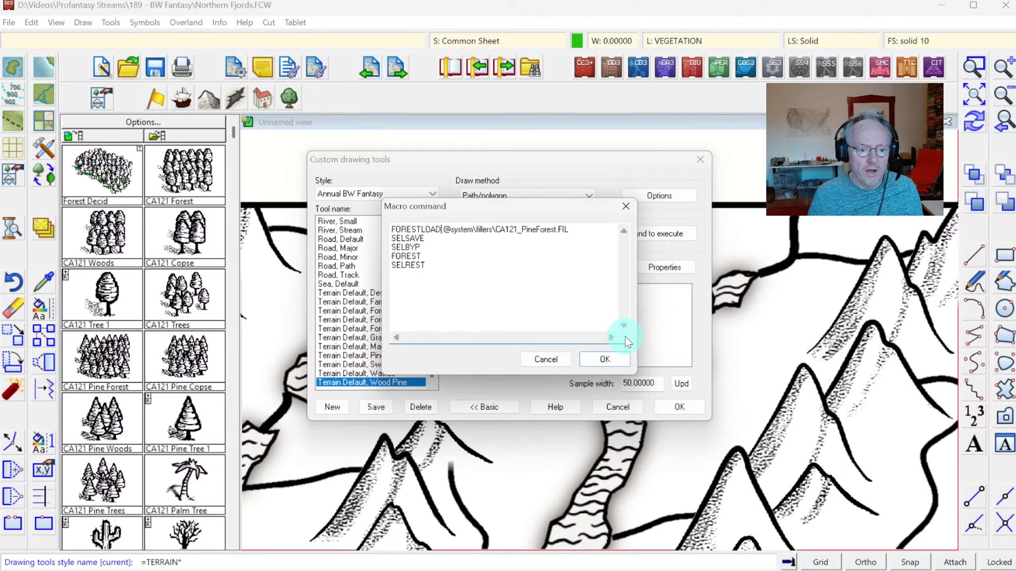
{"action": "type", "text": "SYMBOLFIL"}
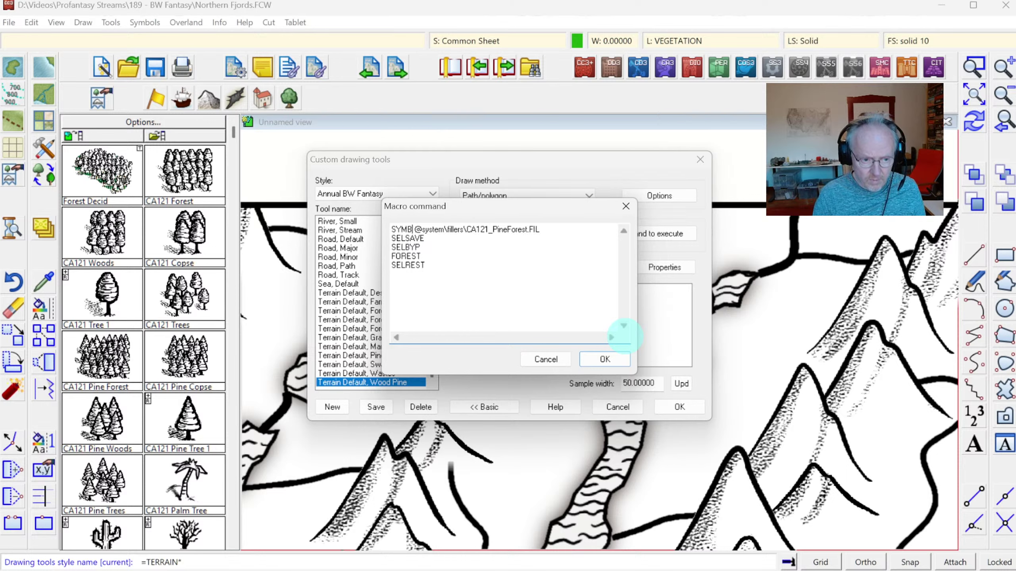
{"action": "type", "text": "LLOAD"}
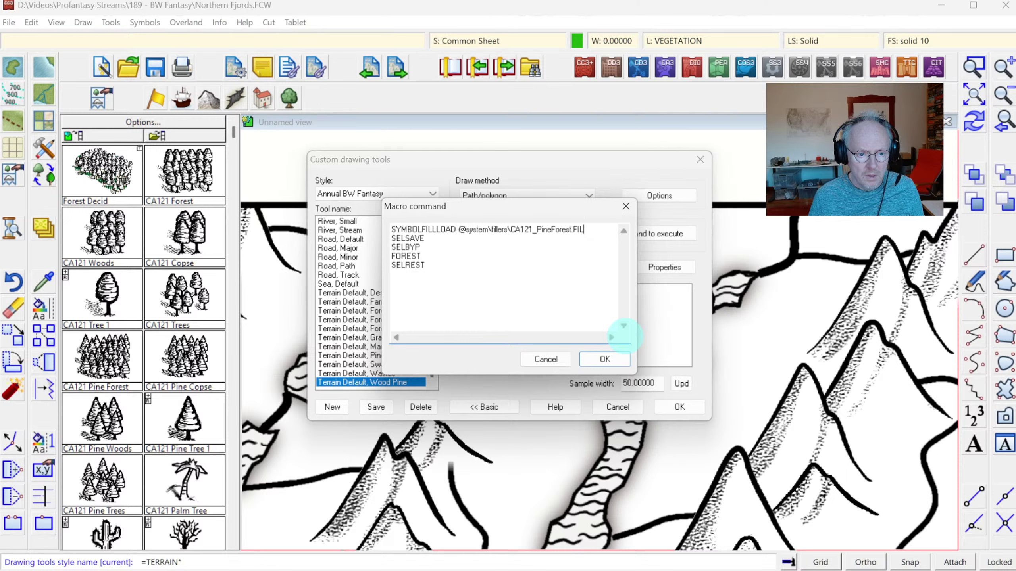
{"action": "key", "text": "End"}
{"action": "key", "text": "shift+Left"}
{"action": "key", "text": "shift+Left"}
{"action": "key", "text": "shift+Left"}
{"action": "key", "text": "shift+Left"}
{"action": "key", "text": "shift+Left"}
{"action": "key", "text": "shift+Left"}
{"action": "key", "text": "shift+Left"}
{"action": "key", "text": "shift+Left"}
{"action": "key", "text": "shift+Left"}
{"action": "key", "text": "shift+Left"}
{"action": "key", "text": "shift+Left"}
{"action": "key", "text": "shift+Left"}
{"action": "key", "text": "shift+Left"}
{"action": "key", "text": "shift+Left"}
{"action": "key", "text": "shift+Left"}
{"action": "key", "text": "shift+Left"}
{"action": "key", "text": "shift+Left"}
{"action": "key", "text": "shift+Left"}
{"action": "key", "text": "shift+Left"}
{"action": "key", "text": "shift+Left"}
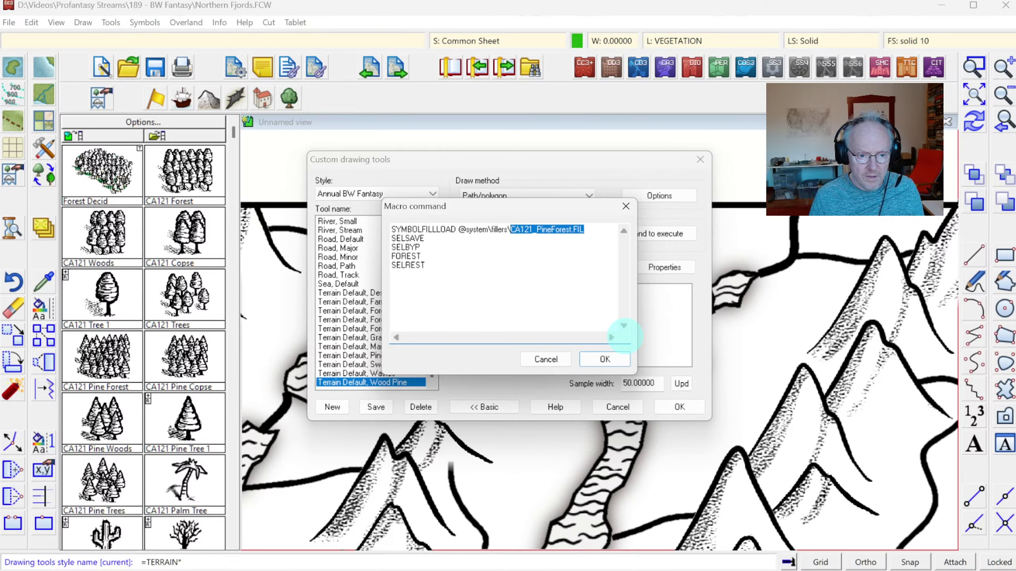
{"action": "type", "text": "Amm"}
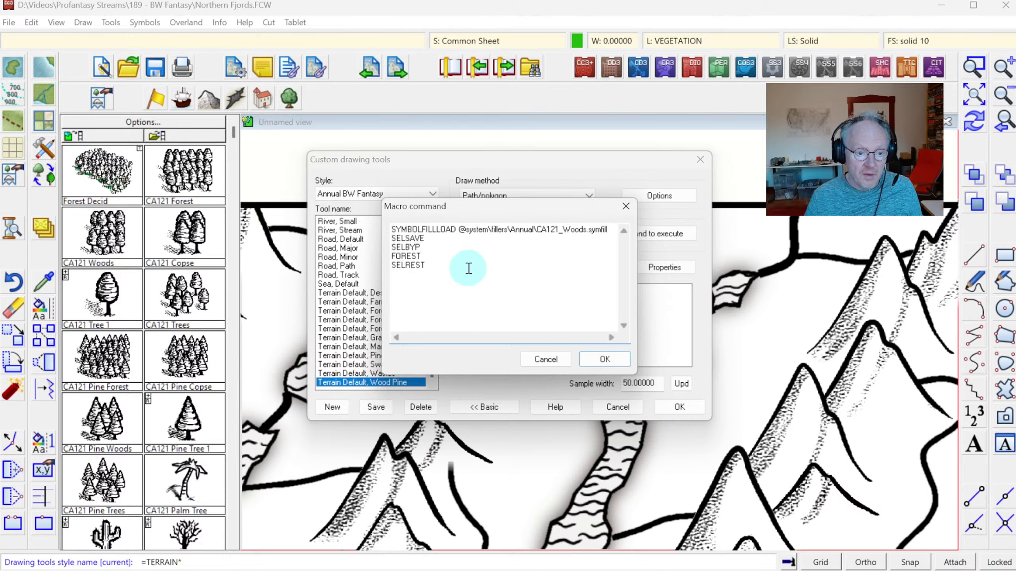
Replace the FOREST line of the macro with SYMFILLM and accept the macro and the drawing tool settings
{"action": "type", "text": "SYMFILLM"}
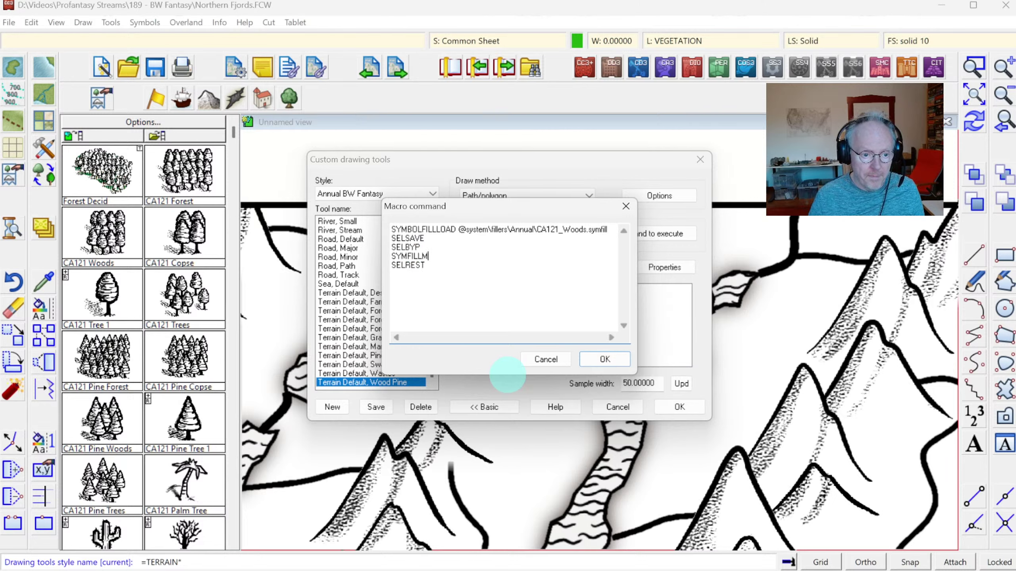
{"action": "left_click", "coordinate": [605, 358]}
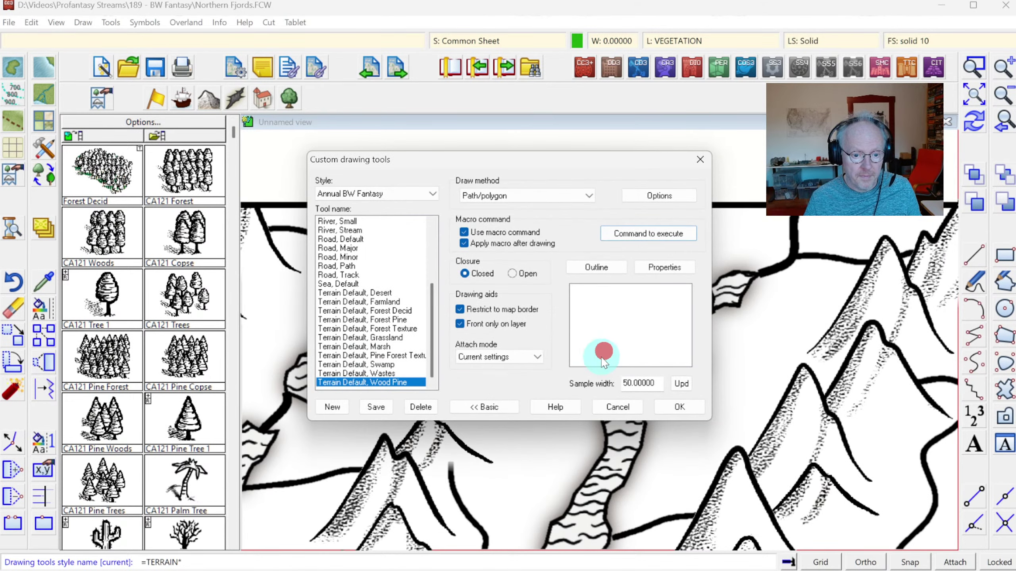
{"action": "left_click", "coordinate": [676, 408]}
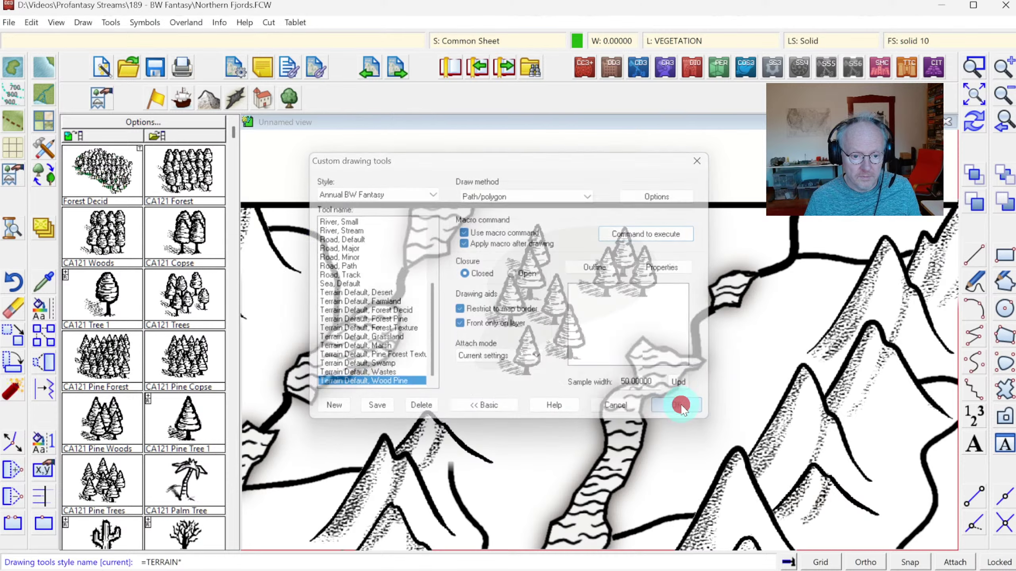
Try the Wood Pine tool with a small forest polygon above the mountains in the map's southeast corner, and end the command
{"action": "left_click", "coordinate": [970, 96]}
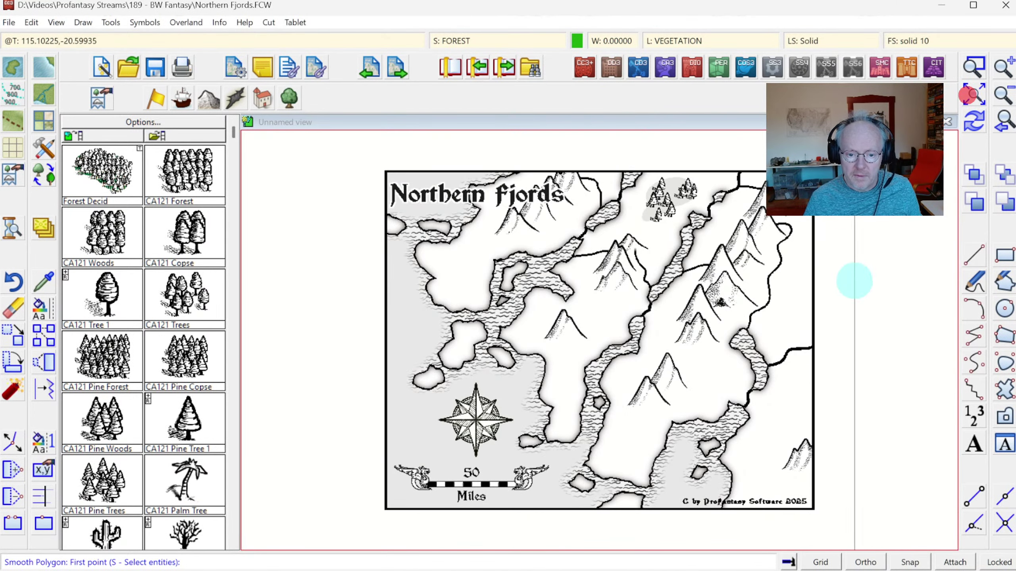
{"action": "left_click", "coordinate": [782, 396]}
{"action": "left_click", "coordinate": [778, 431]}
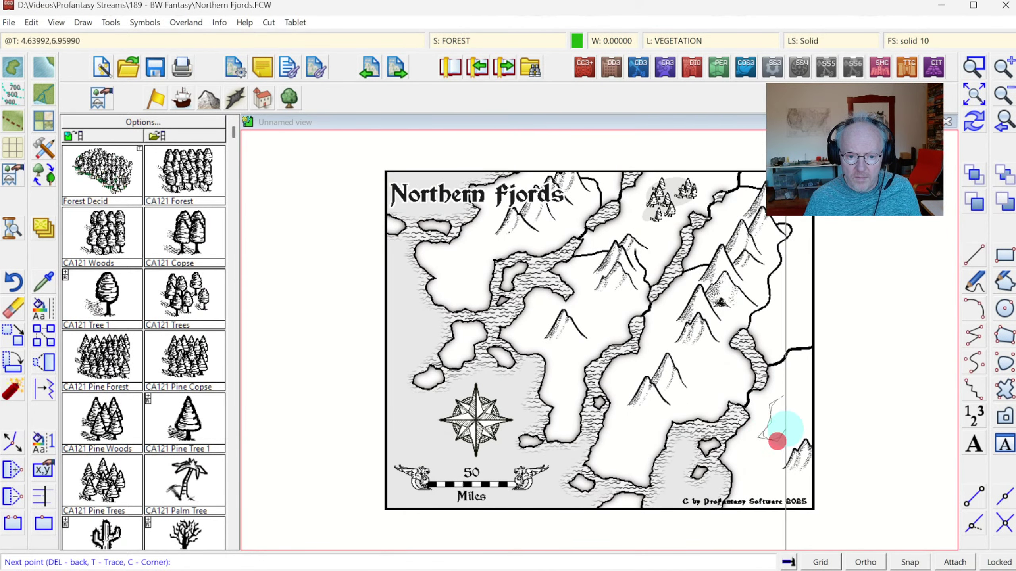
{"action": "left_click", "coordinate": [794, 408]}
{"action": "left_click", "coordinate": [792, 395]}
{"action": "right_click", "coordinate": [817, 409]}
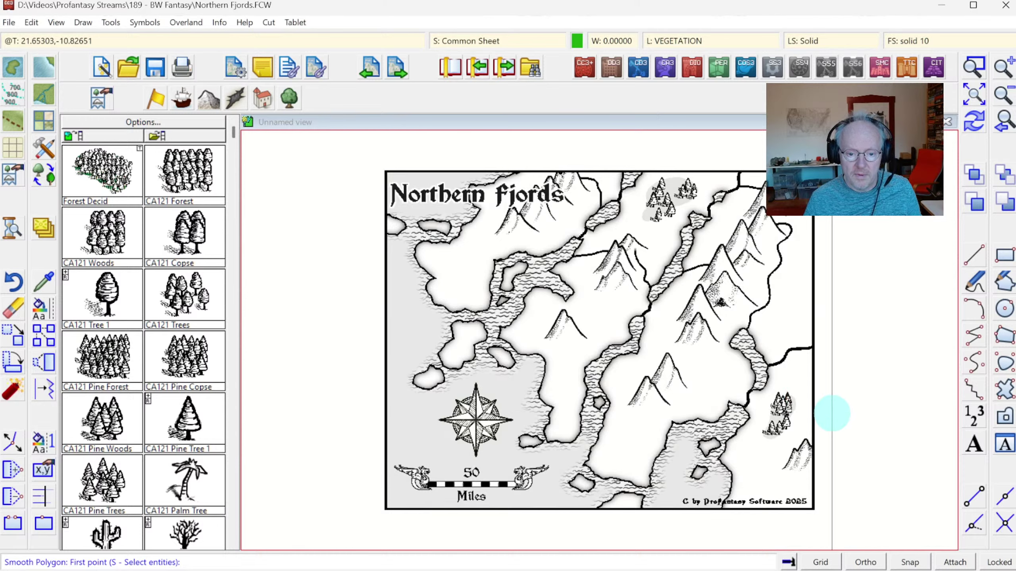
{"action": "key", "text": "Escape"}
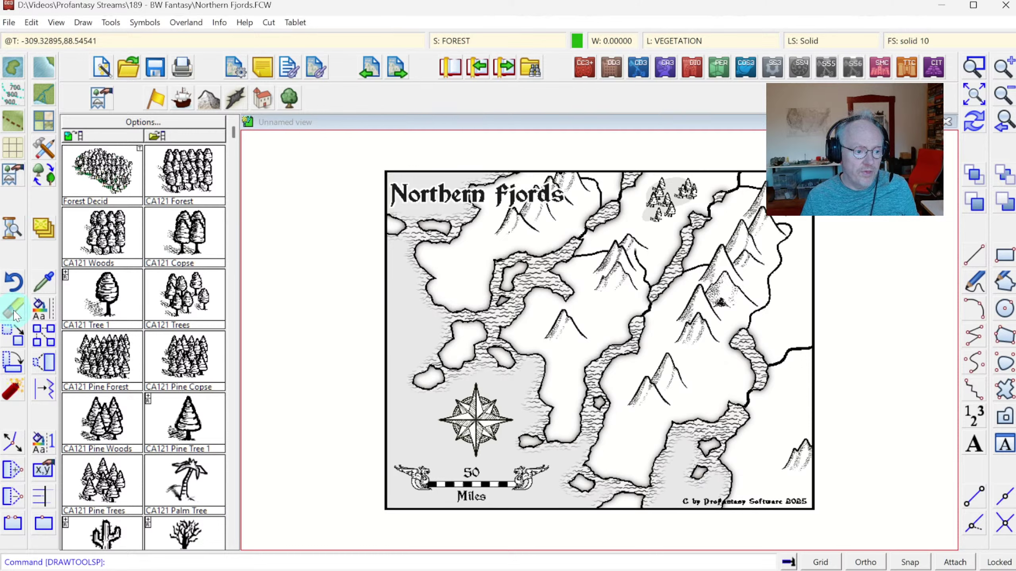
Erase the two groups of pine trees and their grey area in the north of the map
{"action": "left_click", "coordinate": [17, 232]}
{"action": "left_click", "coordinate": [637, 225]}
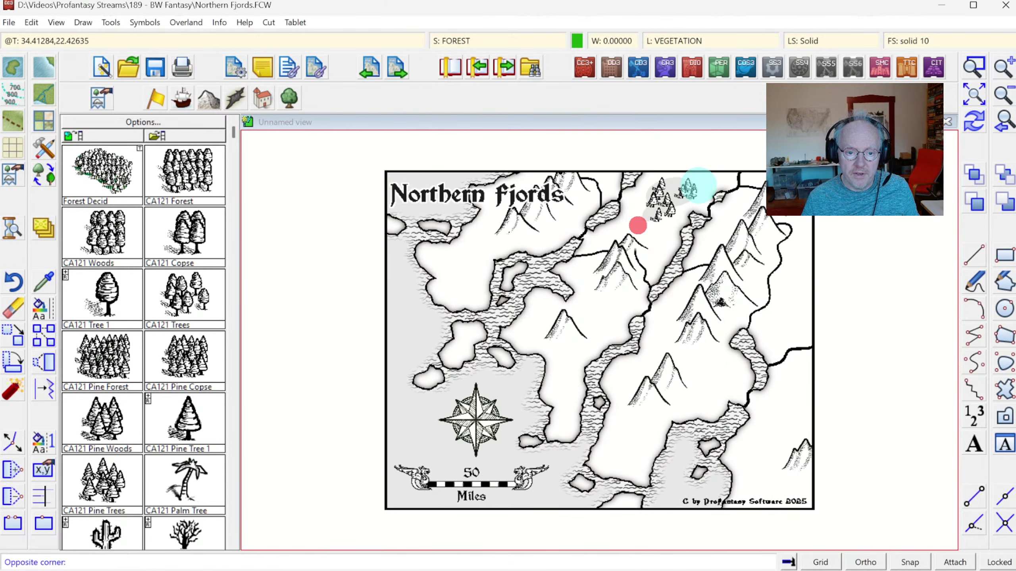
{"action": "left_click", "coordinate": [676, 190]}
{"action": "left_click", "coordinate": [702, 179]}
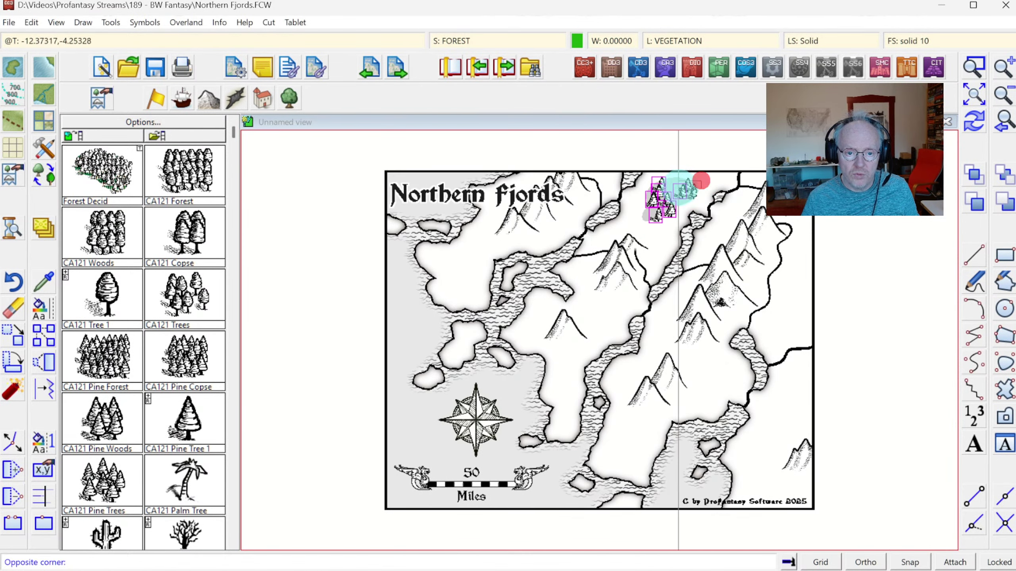
{"action": "left_click", "coordinate": [666, 192]}
{"action": "right_click", "coordinate": [666, 192]}
{"action": "left_click", "coordinate": [665, 194]}
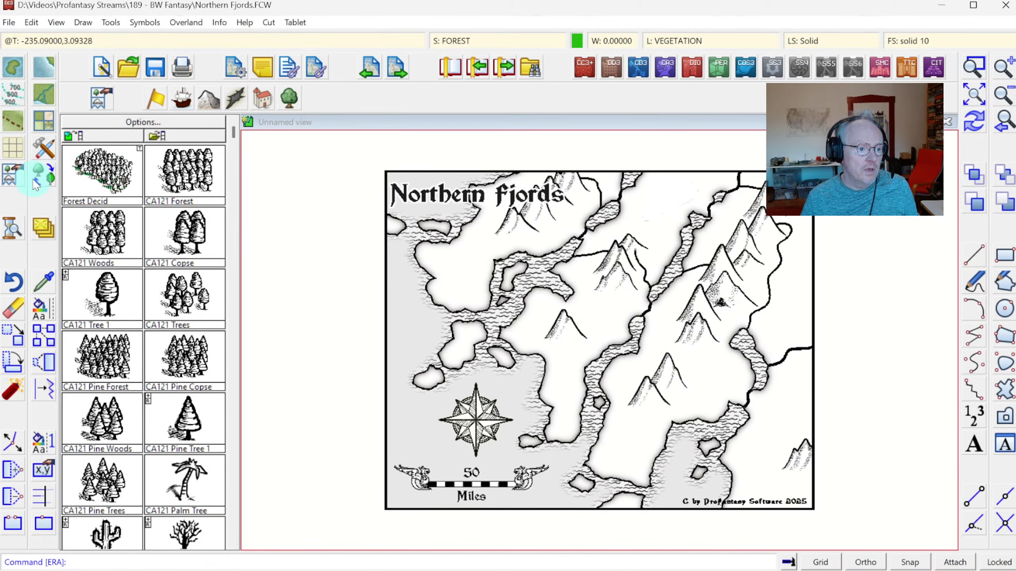
Draw a Wood Pine forest area between the two fjords at the northern map border
{"action": "left_click", "coordinate": [42, 125]}
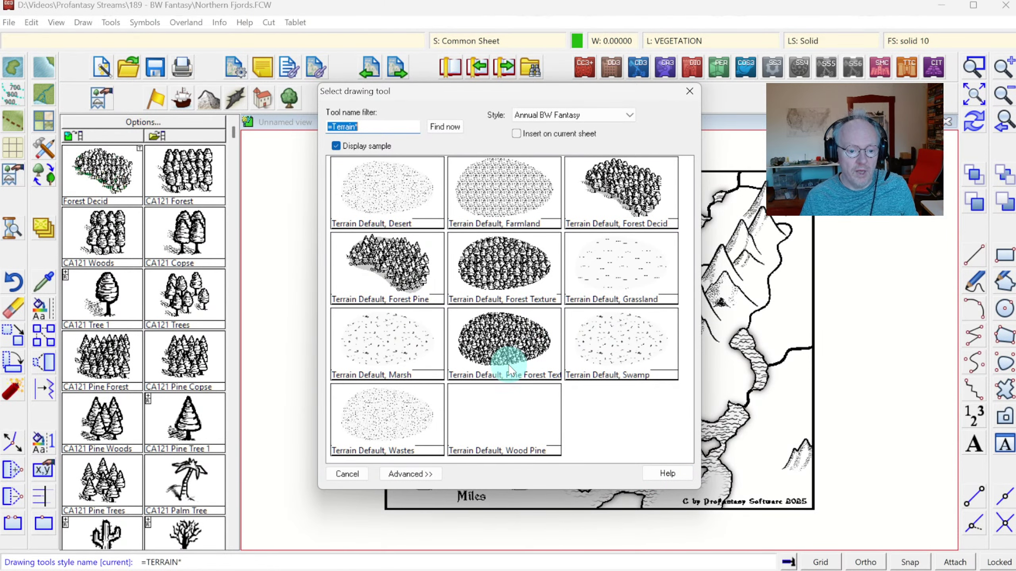
{"action": "double_click", "coordinate": [504, 403]}
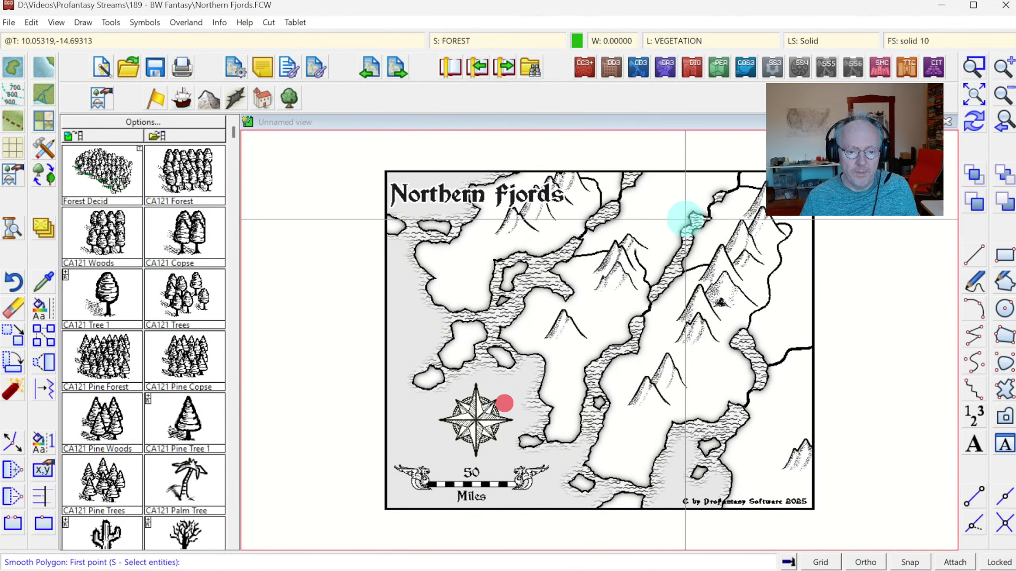
{"action": "left_click", "coordinate": [974, 65]}
{"action": "left_click", "coordinate": [535, 153]}
{"action": "left_click", "coordinate": [840, 403]}
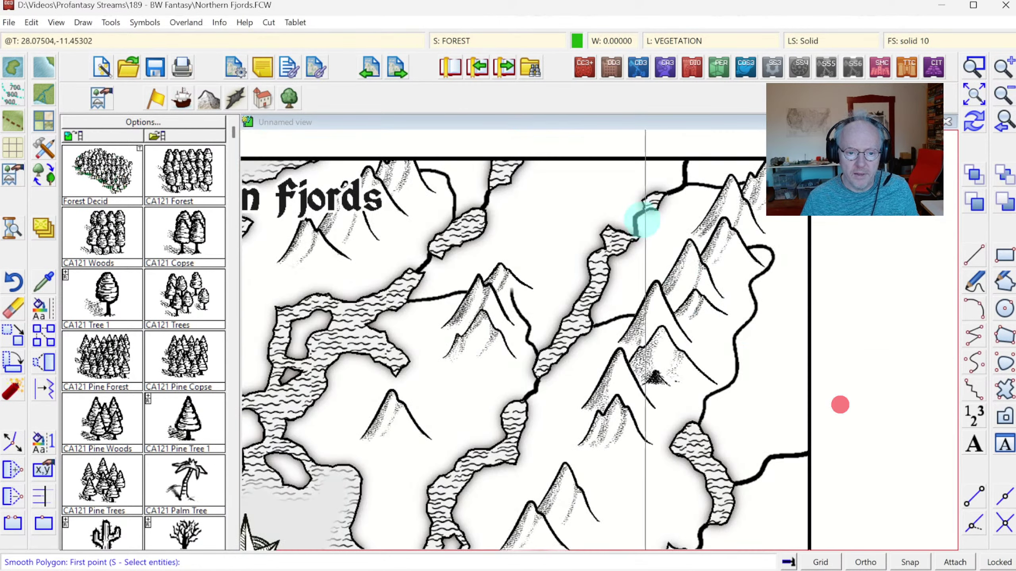
{"action": "left_click", "coordinate": [546, 147]}
{"action": "left_click", "coordinate": [537, 176]}
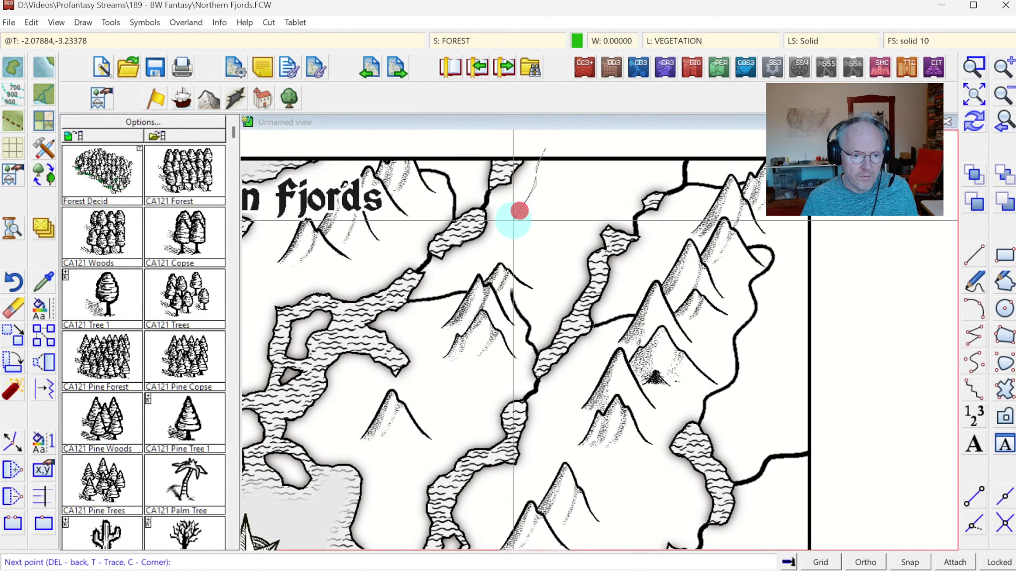
{"action": "left_click", "coordinate": [498, 243]}
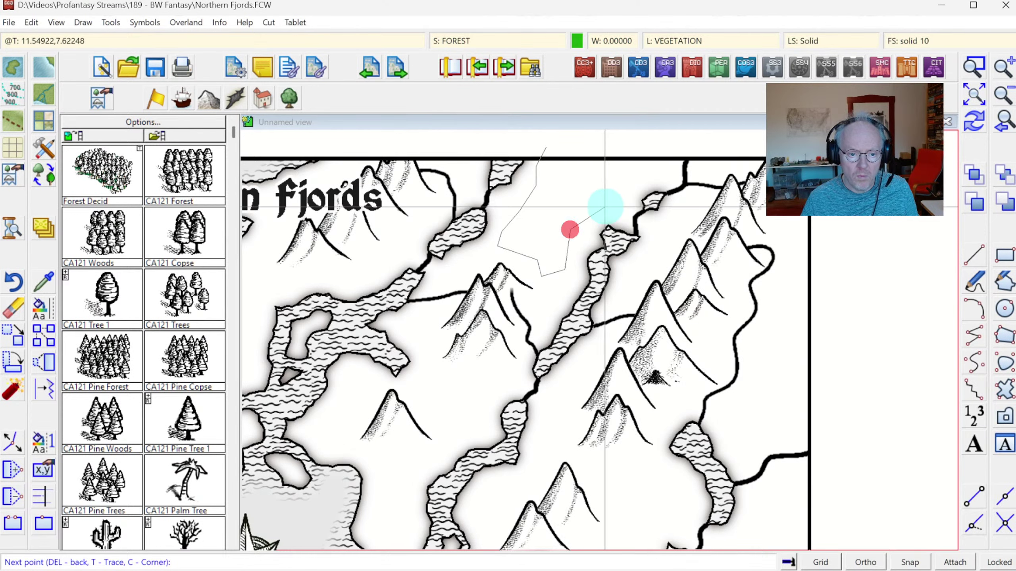
{"action": "right_click", "coordinate": [592, 132]}
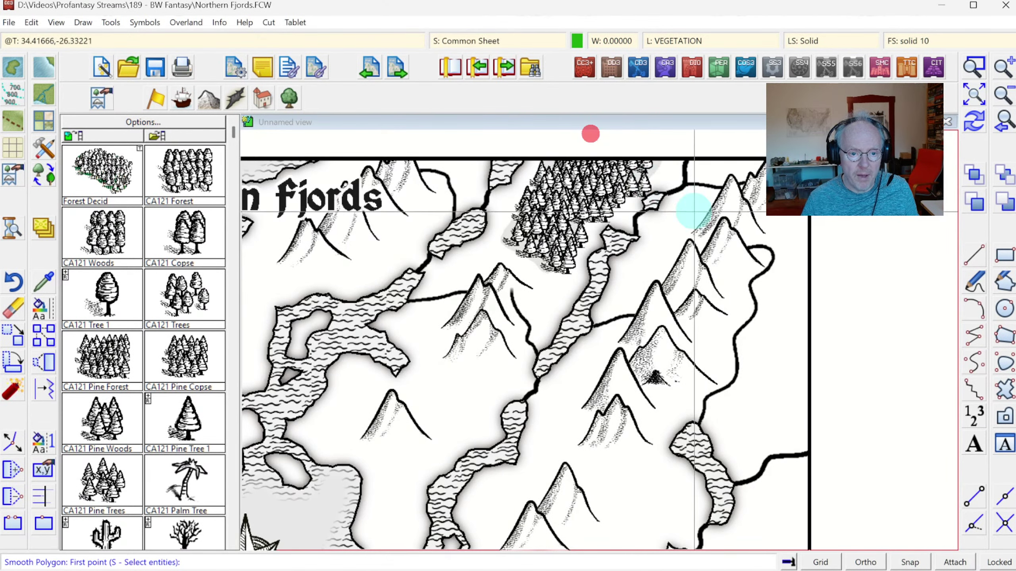
Try a second Wood Pine area along the eastern map border, and undo both test forests
{"action": "left_click", "coordinate": [803, 255]}
{"action": "left_click", "coordinate": [780, 266]}
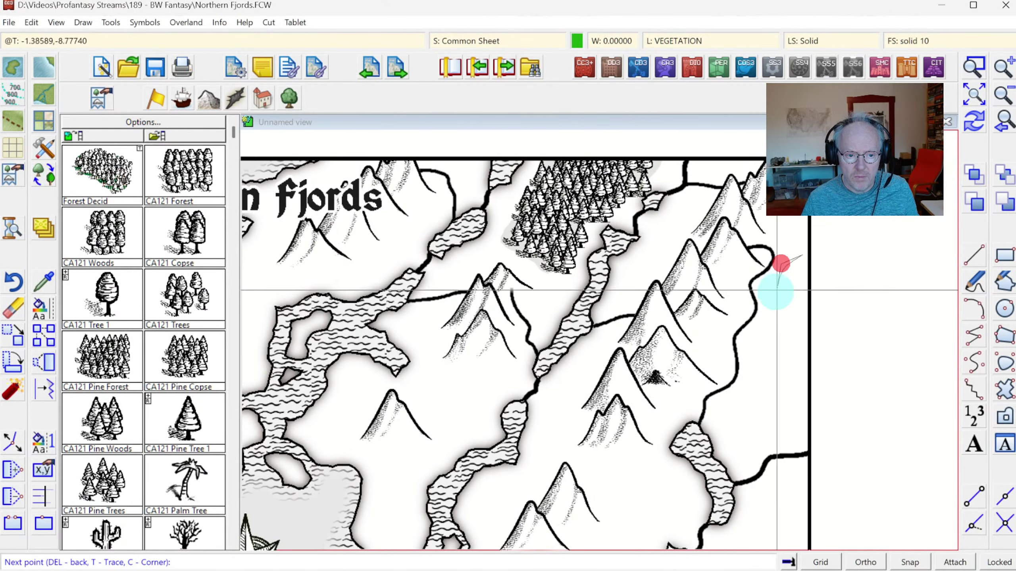
{"action": "left_click", "coordinate": [771, 307]}
{"action": "left_click", "coordinate": [771, 337]}
{"action": "left_click", "coordinate": [754, 372]}
{"action": "left_click", "coordinate": [745, 402]}
{"action": "left_click", "coordinate": [736, 417]}
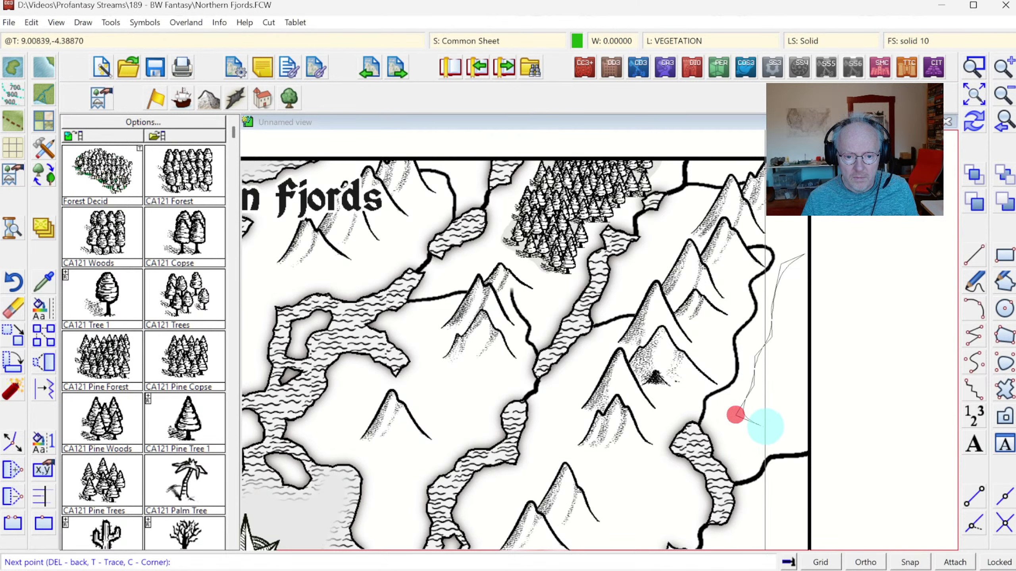
{"action": "left_click", "coordinate": [767, 427]}
{"action": "left_click", "coordinate": [816, 422]}
{"action": "right_click", "coordinate": [851, 270]}
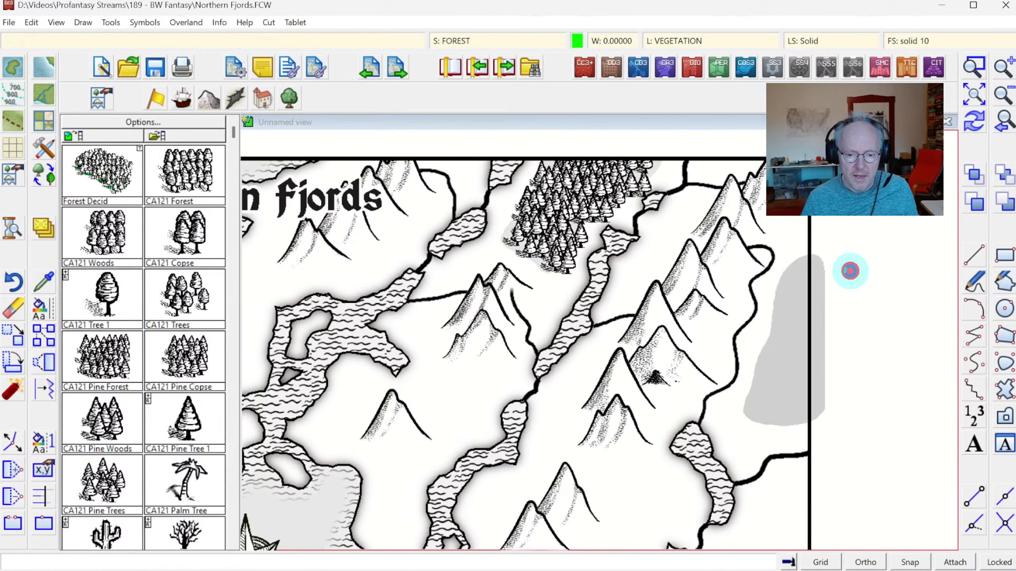
{"action": "right_click", "coordinate": [863, 276]}
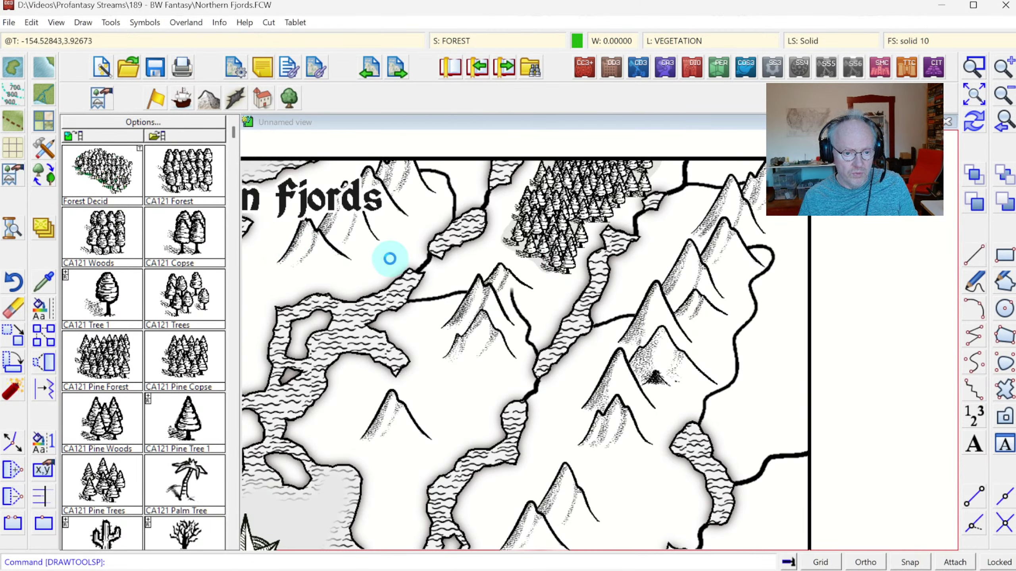
{"action": "left_click", "coordinate": [68, 196]}
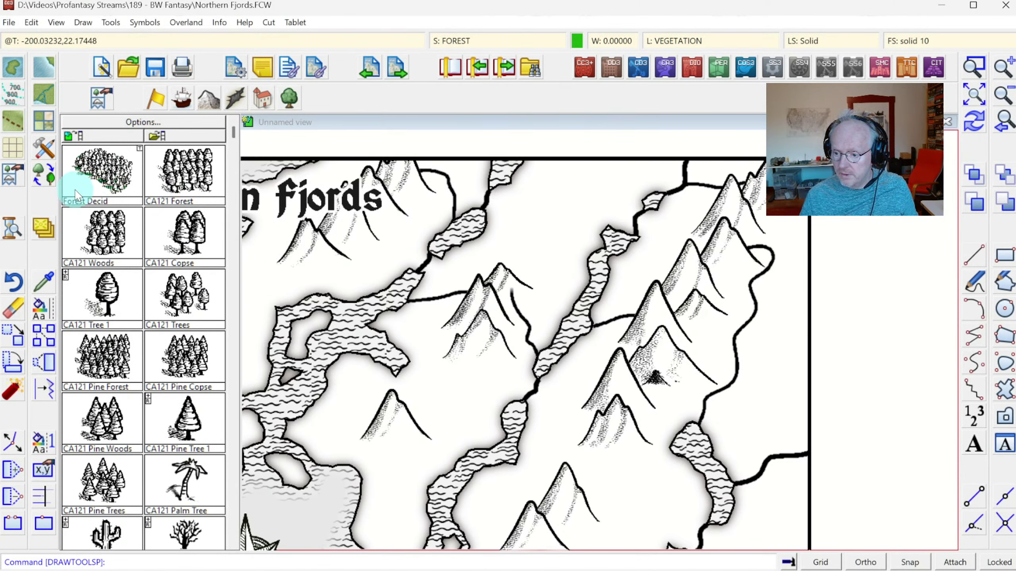
{"action": "left_click", "coordinate": [15, 127]}
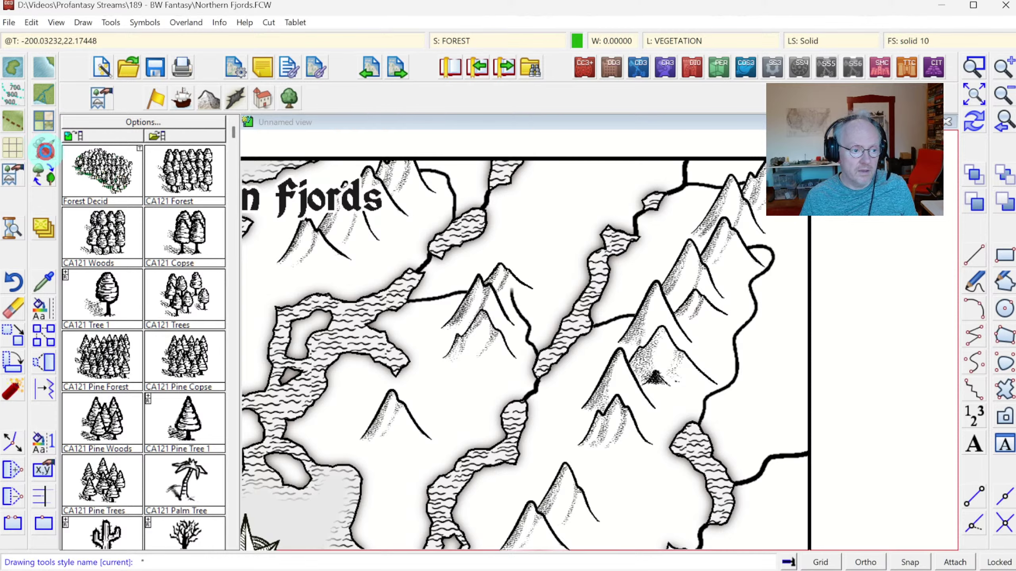
{"action": "left_click", "coordinate": [418, 480]}
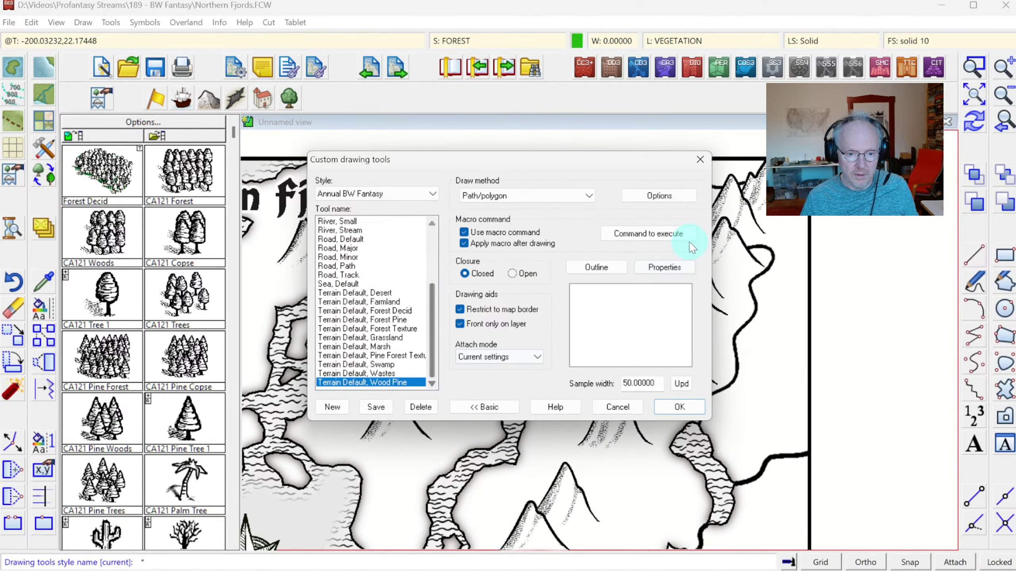
{"action": "left_click", "coordinate": [660, 233]}
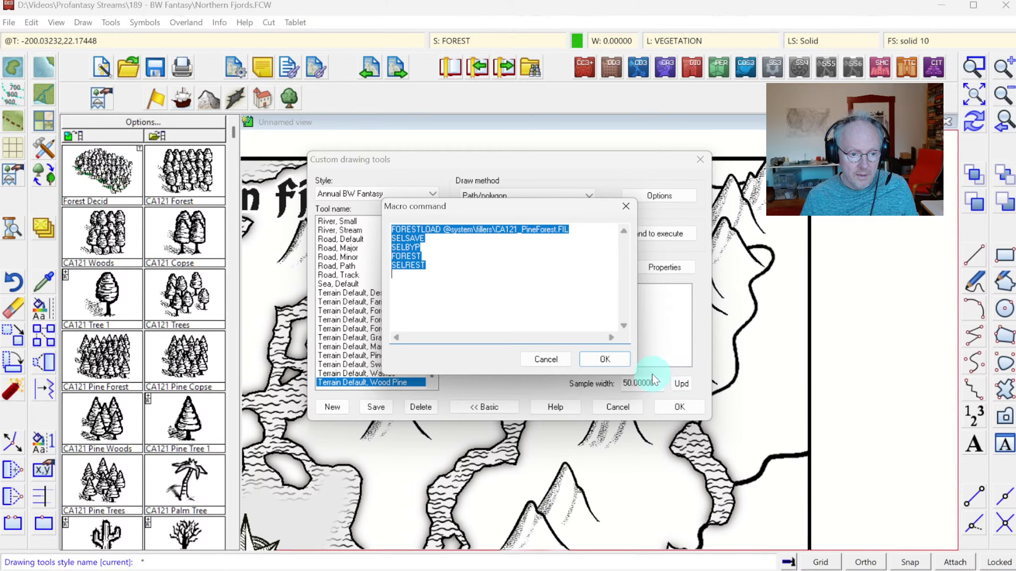
{"action": "left_click", "coordinate": [399, 247]}
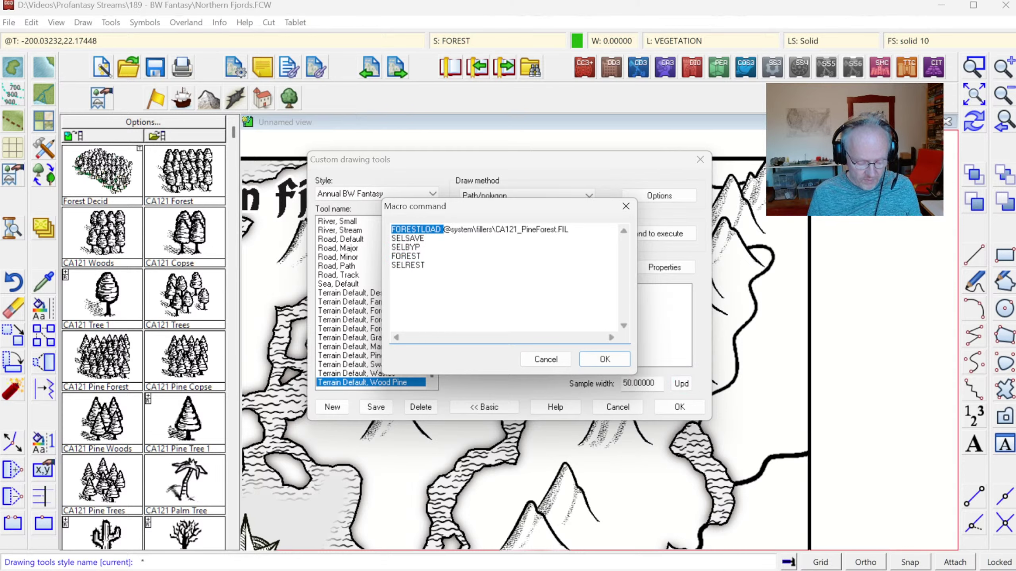
{"action": "type", "text": "SYMFILL"}
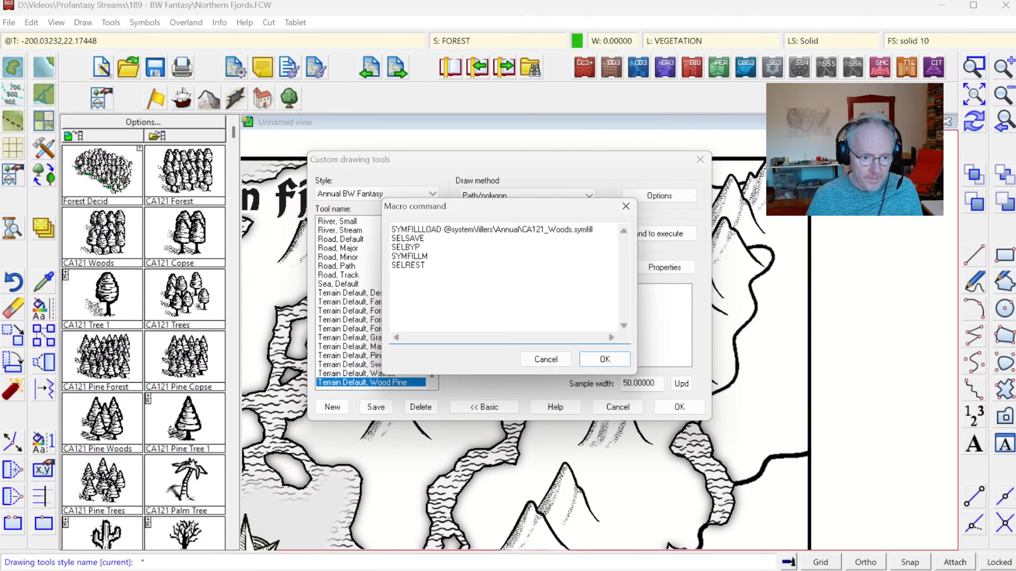
{"action": "left_click", "coordinate": [602, 360]}
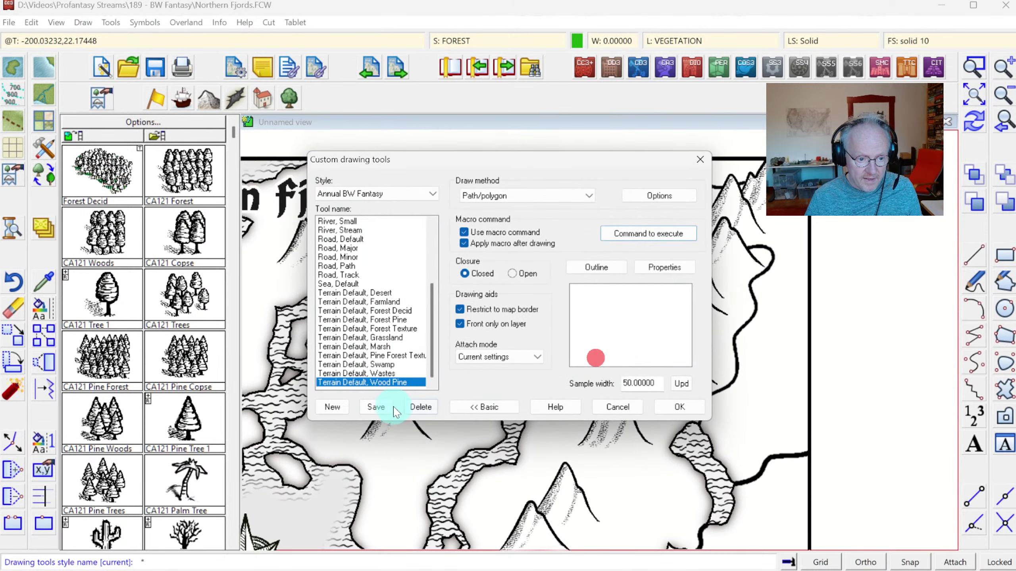
{"action": "left_click", "coordinate": [376, 407]}
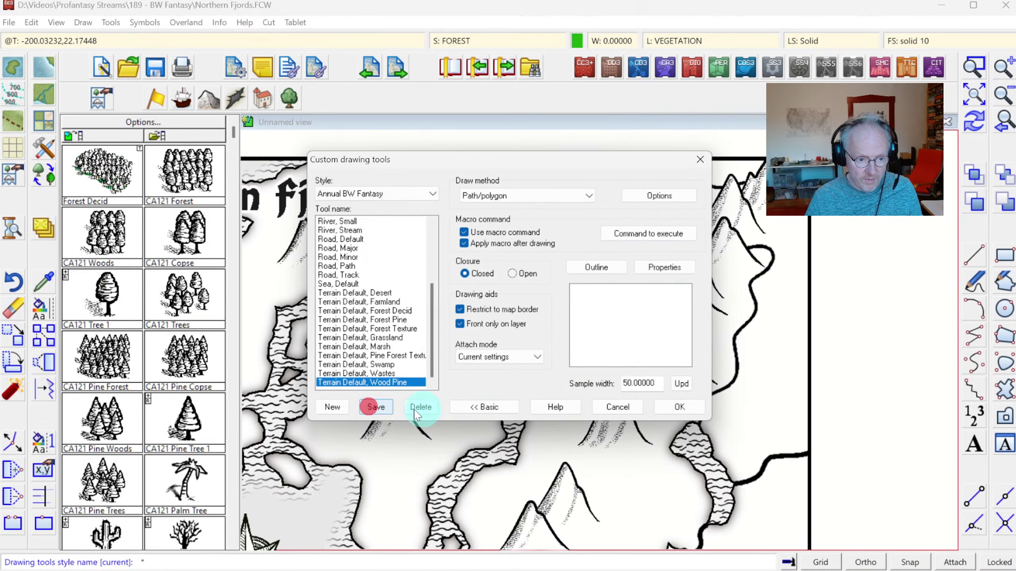
{"action": "left_click", "coordinate": [679, 407]}
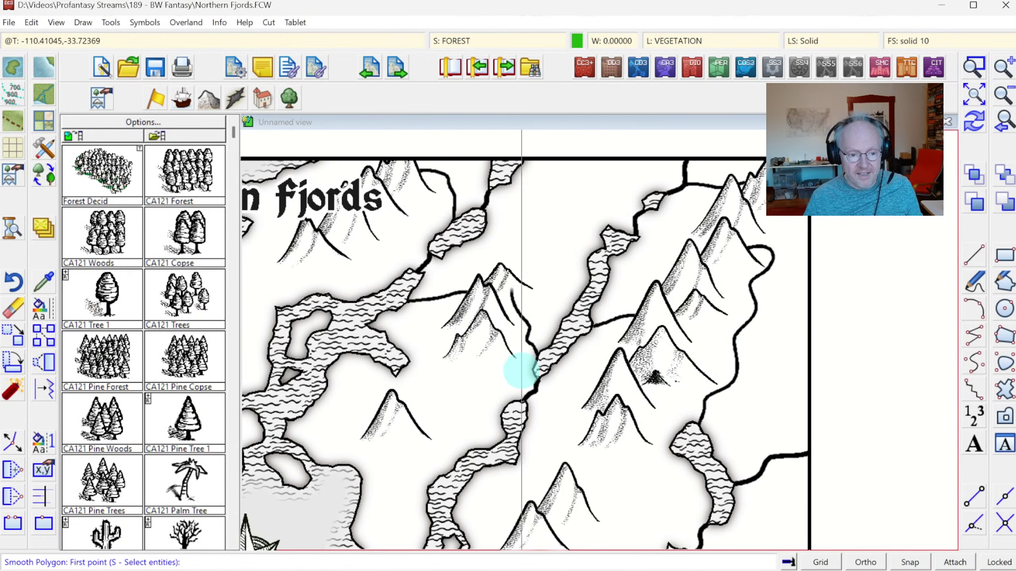
Draw a Wood Pine forest area between the two fjords, reaching across the northern map border
{"action": "left_click", "coordinate": [538, 175]}
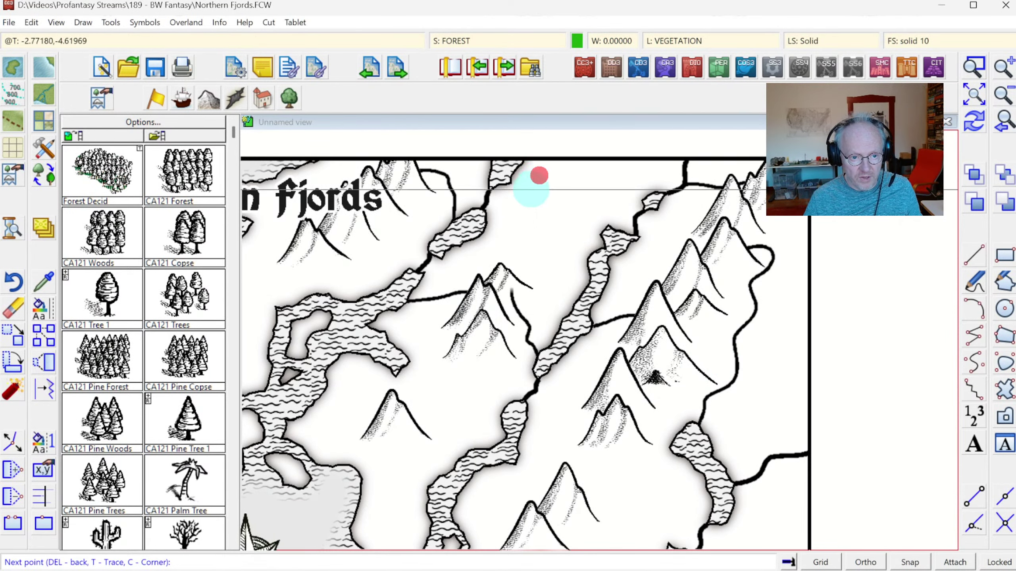
{"action": "left_click", "coordinate": [507, 219]}
{"action": "left_click", "coordinate": [505, 238]}
{"action": "left_click", "coordinate": [561, 252]}
{"action": "left_click", "coordinate": [602, 198]}
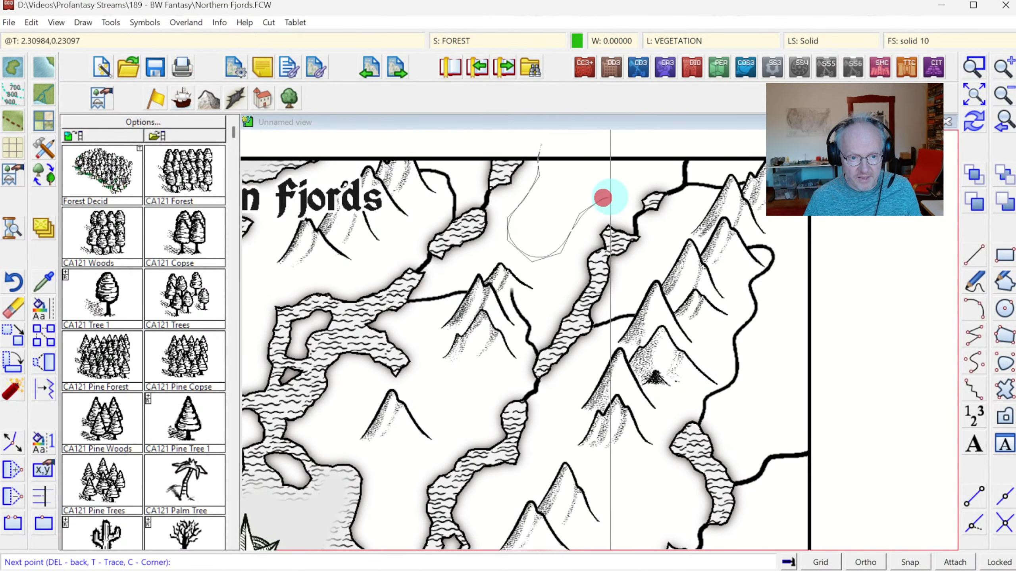
{"action": "left_click", "coordinate": [651, 168]}
{"action": "left_click", "coordinate": [648, 141]}
{"action": "right_click", "coordinate": [648, 140]}
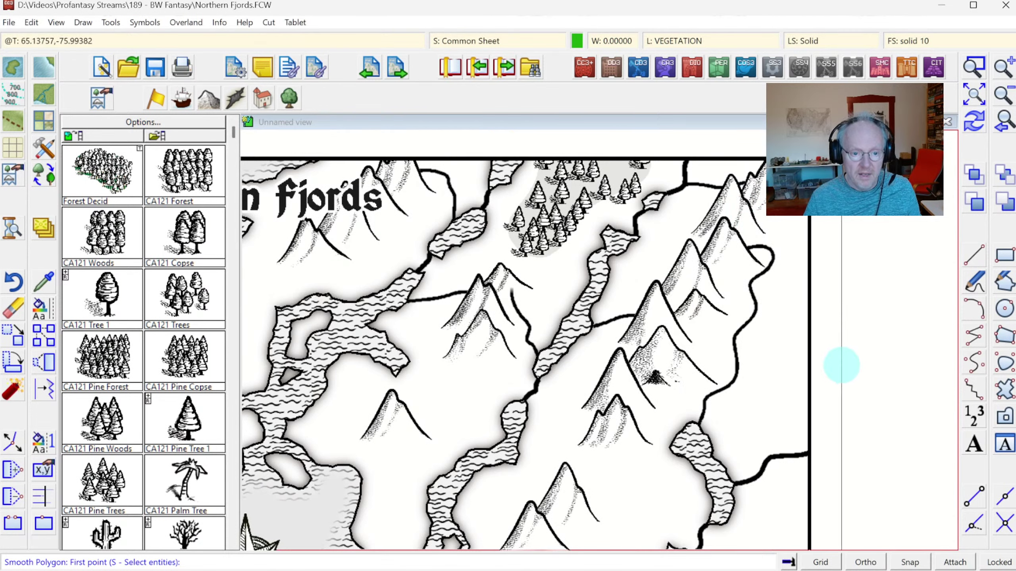
Draw a second Wood Pine forest area along the eastern map border, extending past the border, east of the winding river
{"action": "left_click", "coordinate": [813, 254]}
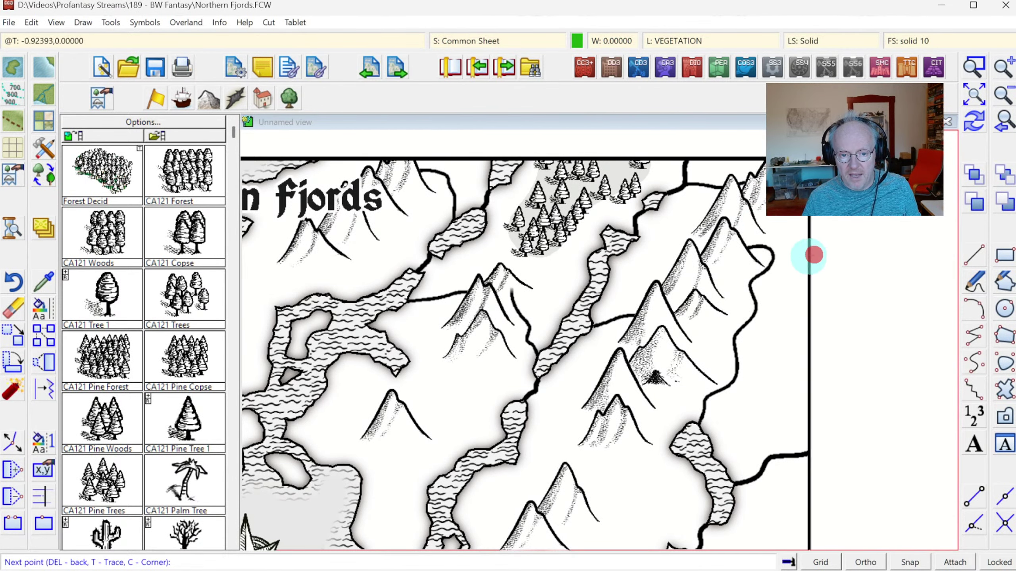
{"action": "left_click", "coordinate": [786, 272]}
{"action": "left_click", "coordinate": [776, 314]}
{"action": "left_click", "coordinate": [760, 377]}
{"action": "left_click", "coordinate": [740, 401]}
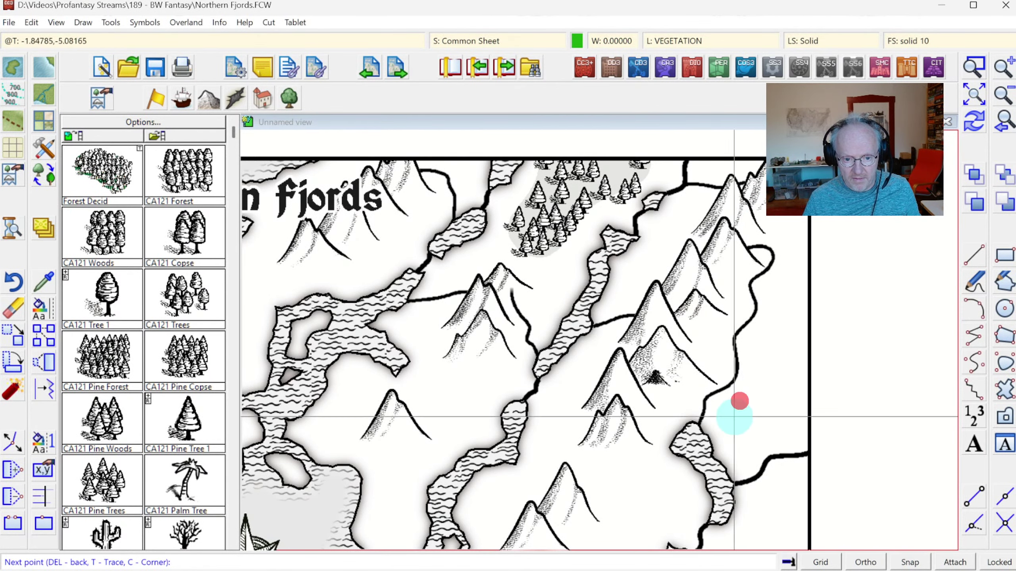
{"action": "left_click", "coordinate": [733, 421]}
{"action": "left_click", "coordinate": [769, 431]}
{"action": "left_click", "coordinate": [807, 428]}
{"action": "left_click", "coordinate": [840, 402]}
{"action": "left_click", "coordinate": [848, 365]}
{"action": "left_click", "coordinate": [859, 267]}
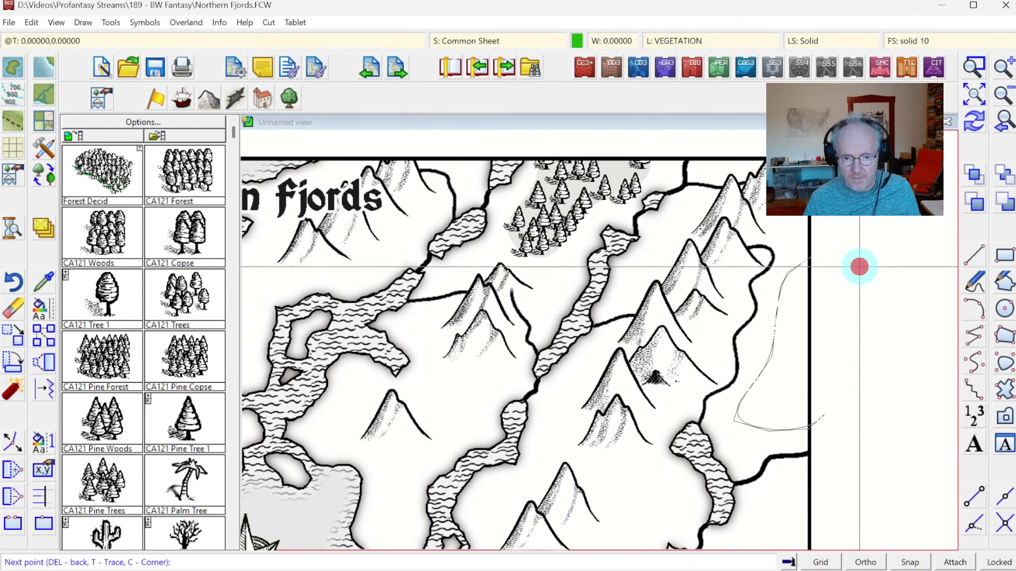
{"action": "right_click", "coordinate": [859, 267]}
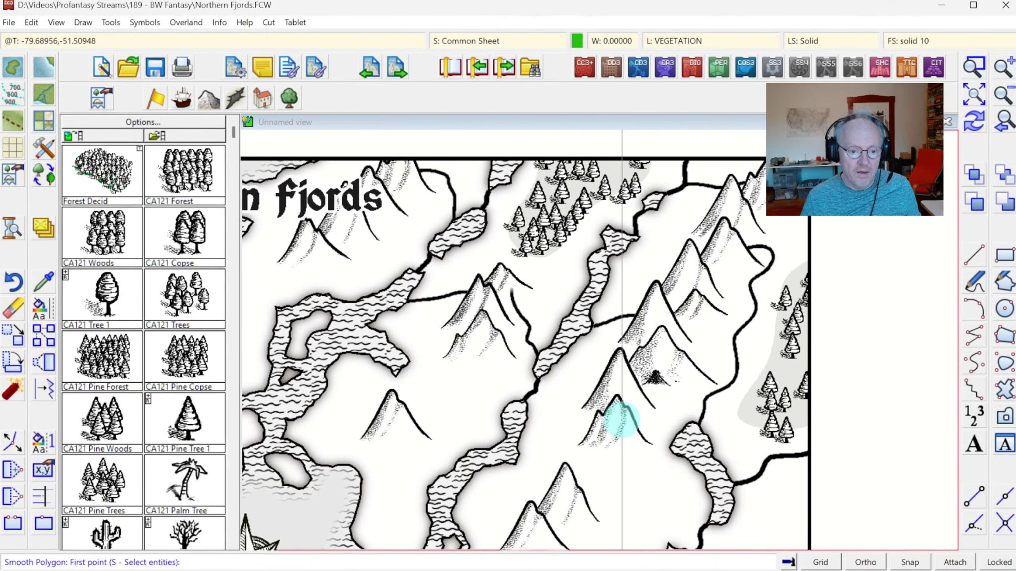
Draw a small Wood Pine forest area south of the eastern mountain range, just west of the lake, and redraw the map
{"action": "left_click", "coordinate": [648, 463]}
{"action": "left_click", "coordinate": [630, 468]}
{"action": "left_click", "coordinate": [612, 502]}
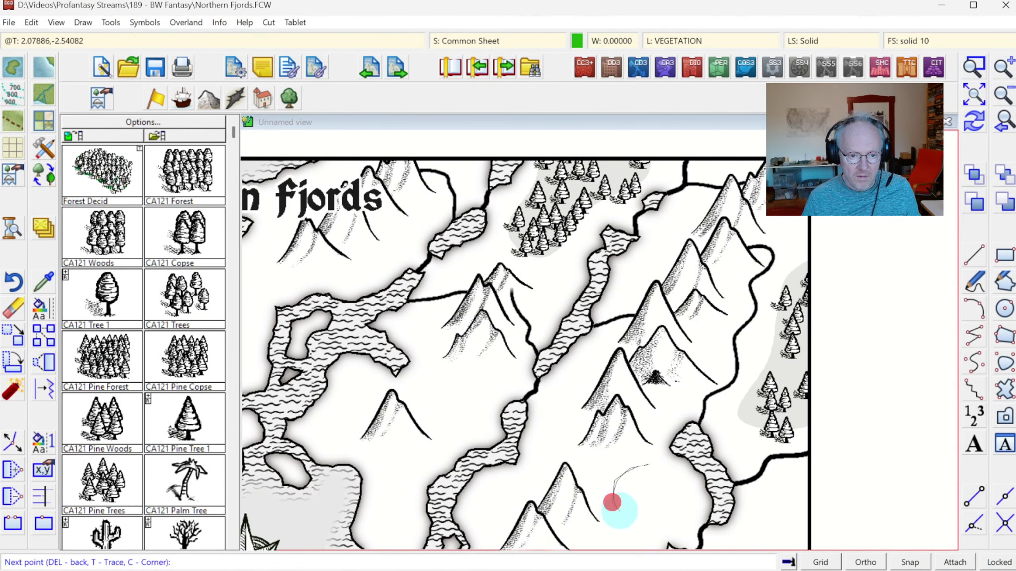
{"action": "left_click", "coordinate": [657, 518]}
{"action": "left_click", "coordinate": [680, 510]}
{"action": "left_click", "coordinate": [679, 472]}
{"action": "right_click", "coordinate": [679, 472]}
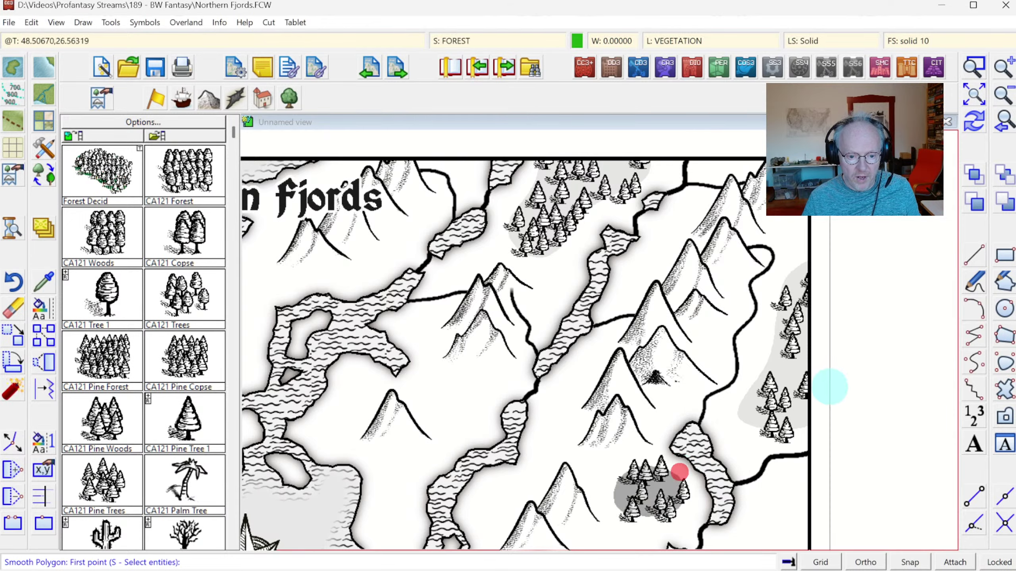
{"action": "left_click", "coordinate": [973, 125]}
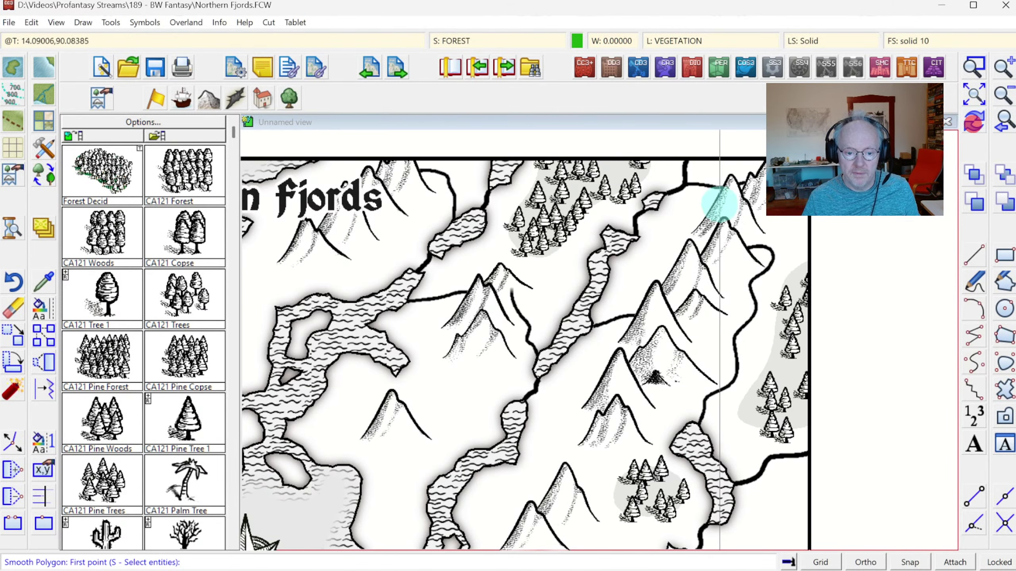
Check the drawing's sheets and effects, and pick up the eastern forest area's properties as the current drawing settings
{"action": "left_click", "coordinate": [488, 39]}
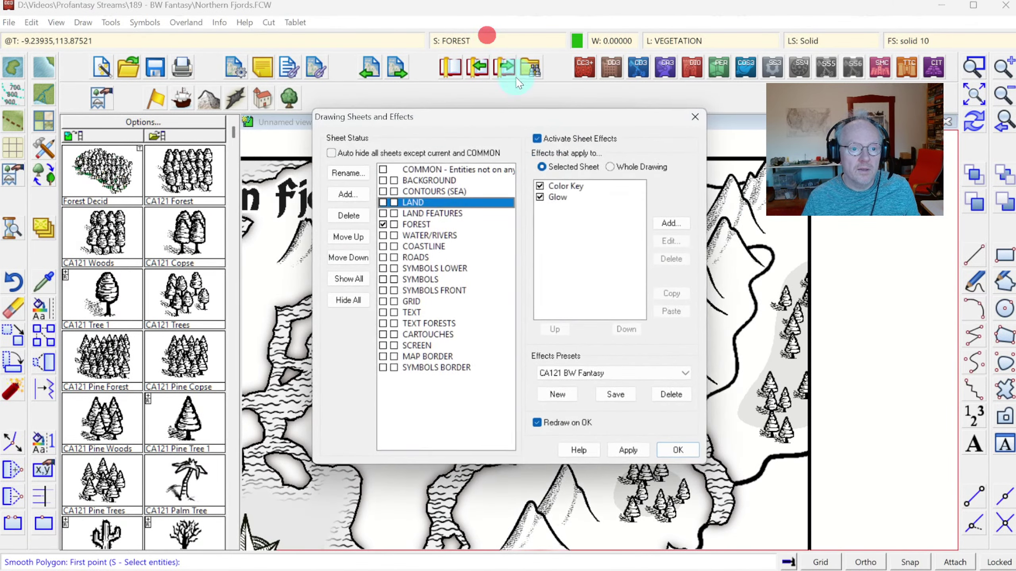
{"action": "left_click", "coordinate": [679, 451]}
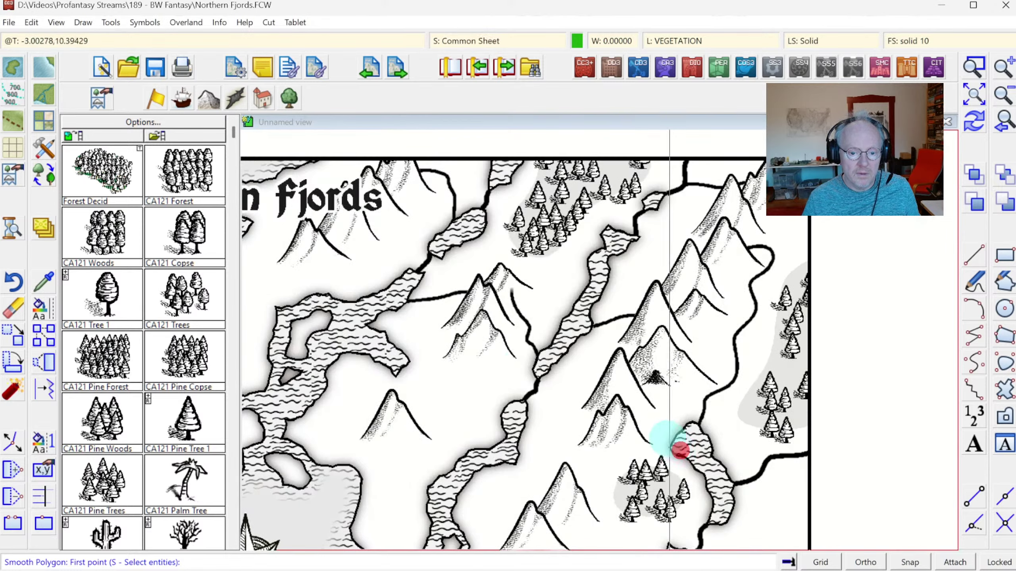
{"action": "left_click", "coordinate": [44, 281]}
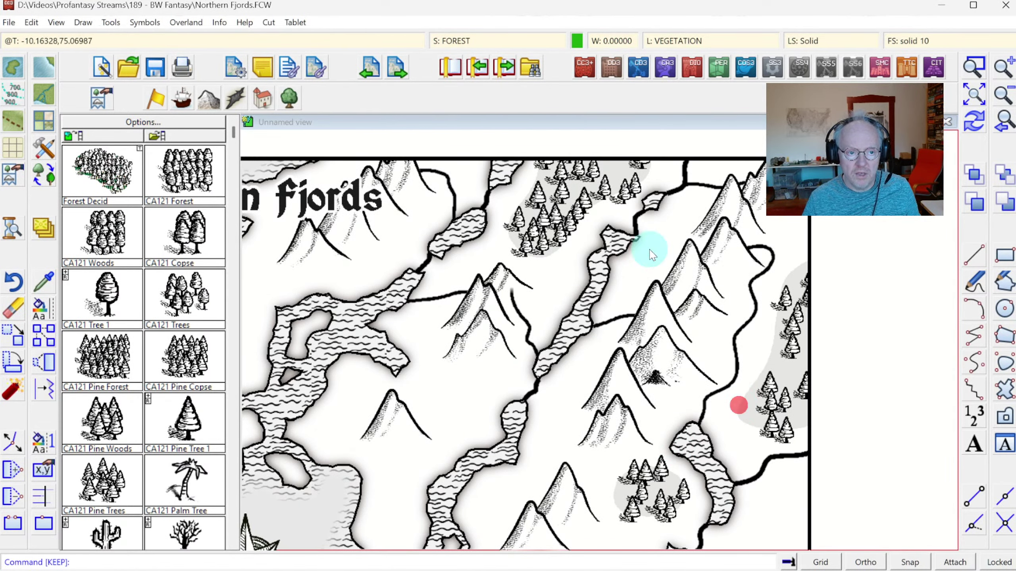
Try to add an Edge fade effect to the FOREST sheet
{"action": "left_click", "coordinate": [468, 39]}
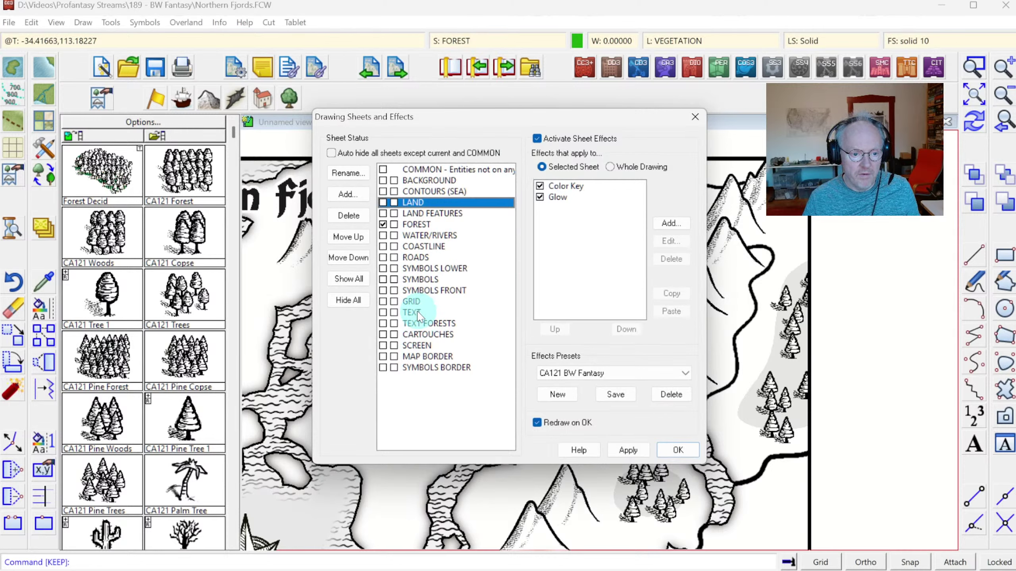
{"action": "left_click", "coordinate": [417, 225]}
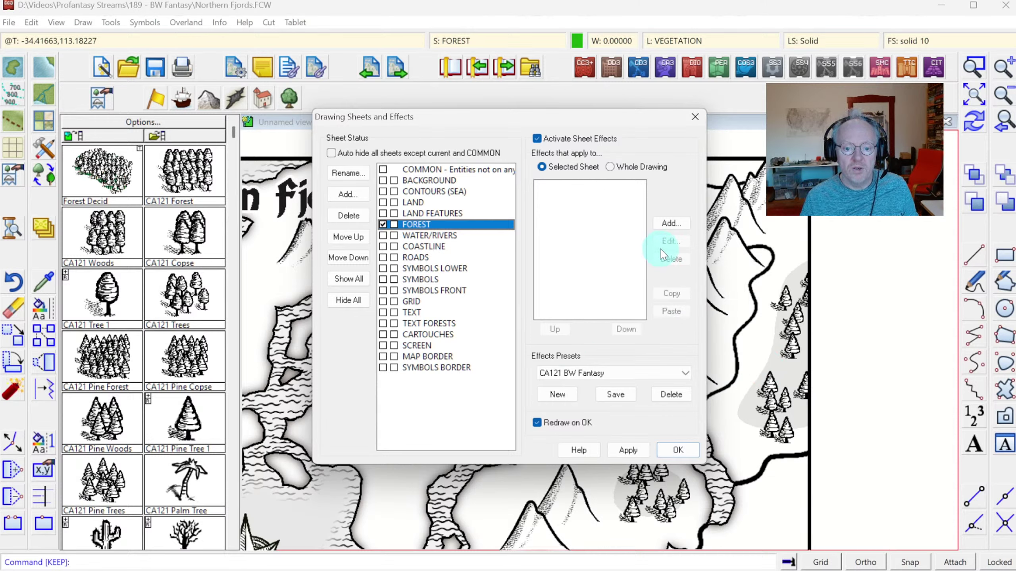
{"action": "left_click", "coordinate": [663, 224]}
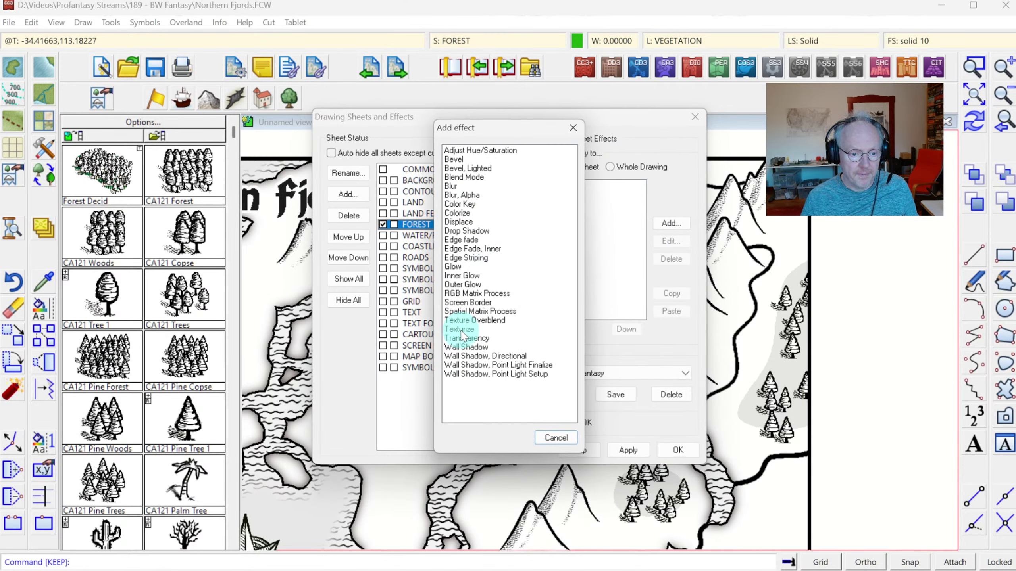
{"action": "double_click", "coordinate": [459, 240]}
{"action": "left_click", "coordinate": [600, 275]}
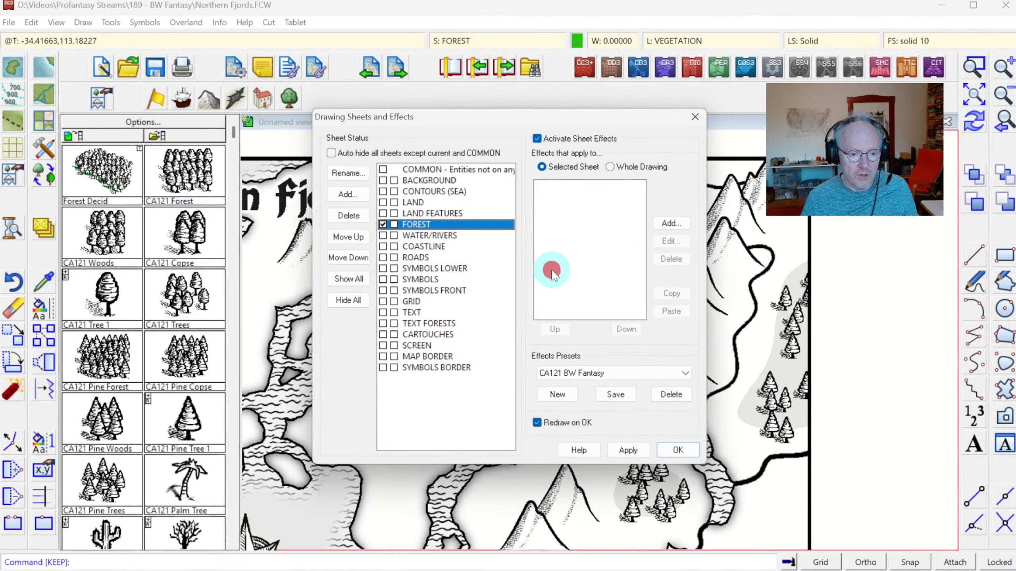
Add an Edge Fade, Inner effect to the FOREST sheet with a 10-unit edge width and 25% inner opacity
{"action": "left_click", "coordinate": [671, 223]}
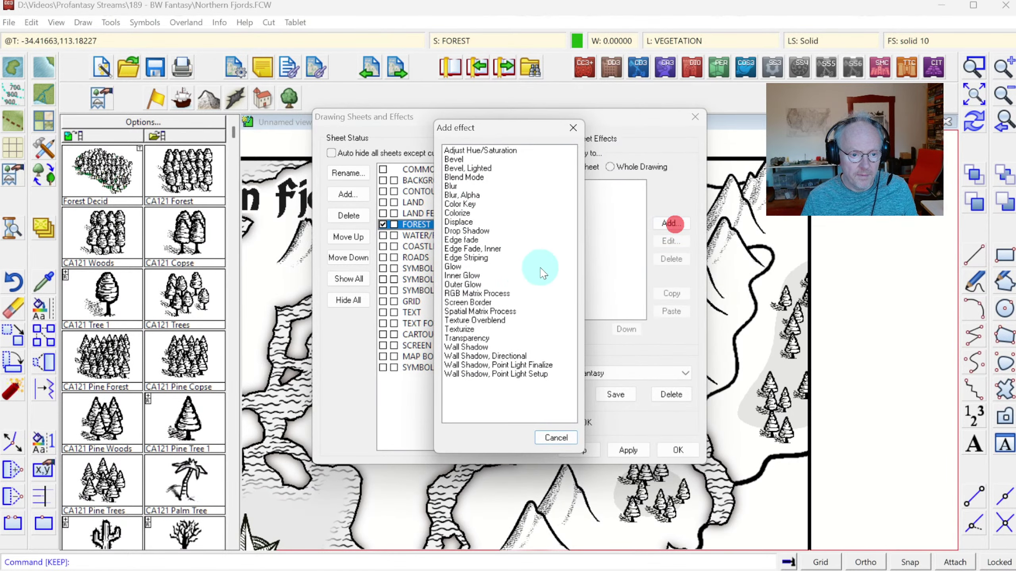
{"action": "double_click", "coordinate": [485, 249]}
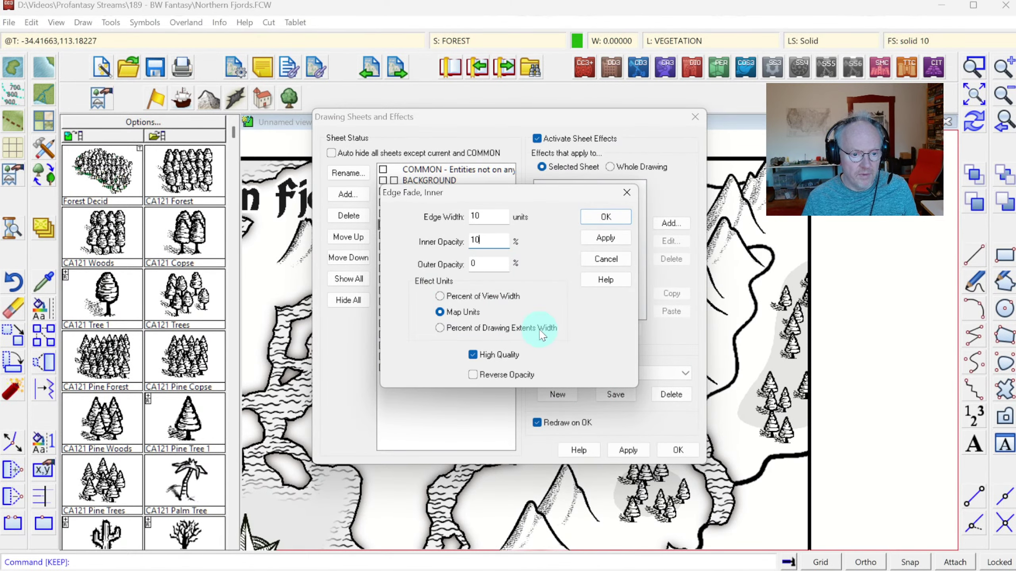
{"action": "left_click", "coordinate": [618, 239]}
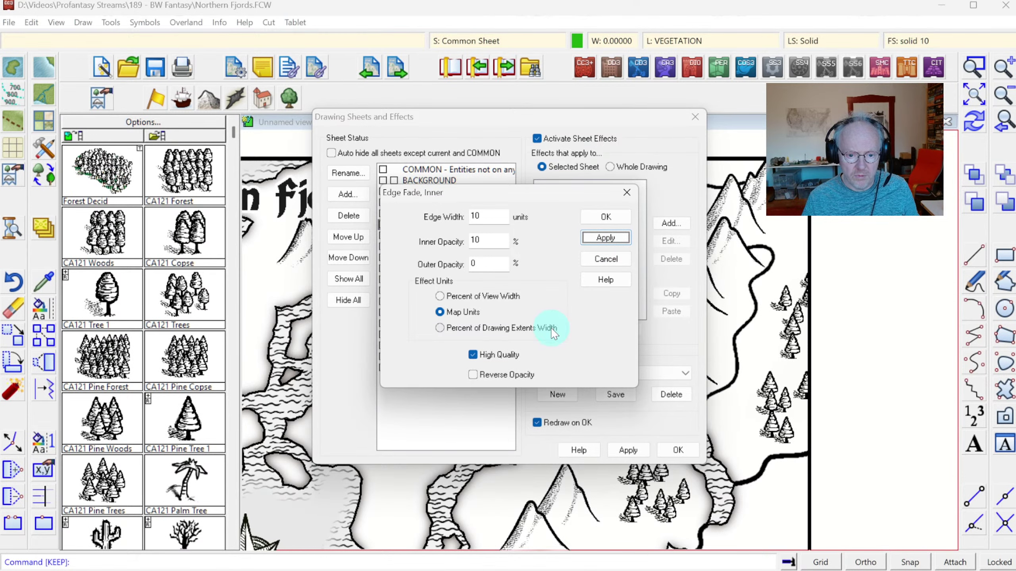
{"action": "double_click", "coordinate": [488, 239]}
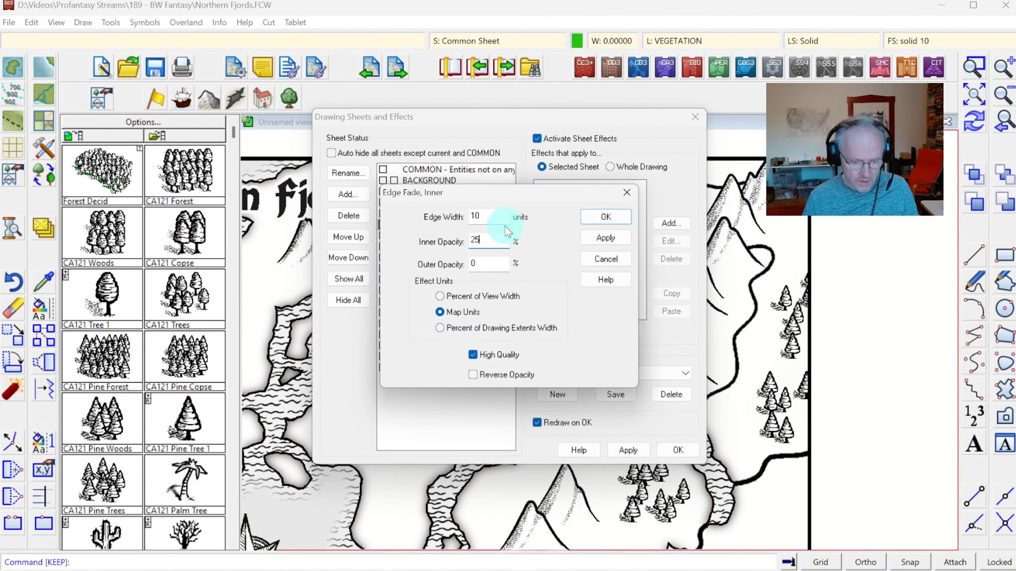
{"action": "left_click", "coordinate": [596, 238]}
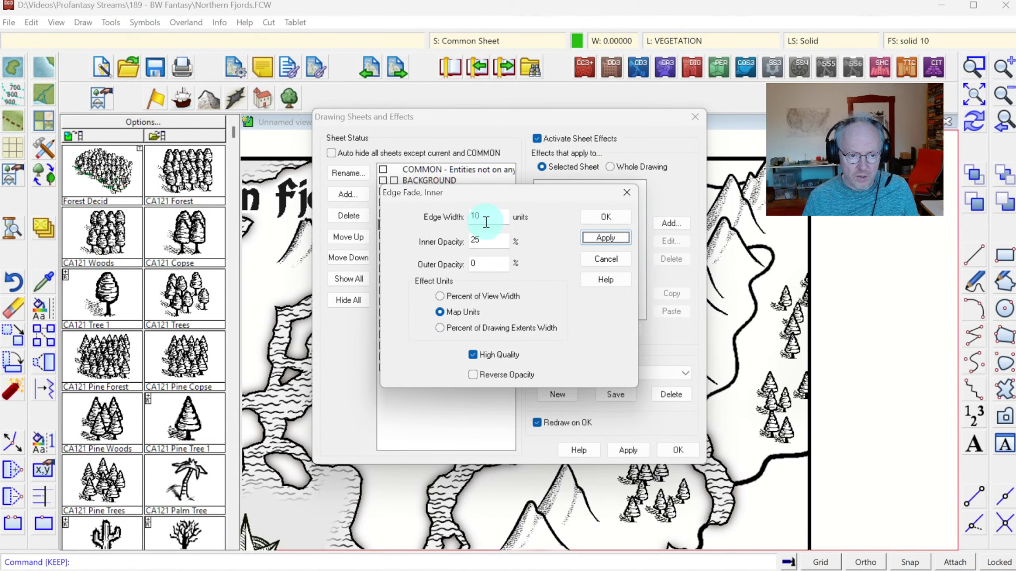
Preview the edge fade at a width of 1 unit, and set it to 3 units with 35% inner opacity
{"action": "double_click", "coordinate": [484, 214]}
{"action": "type", "text": "1"}
{"action": "left_click", "coordinate": [598, 239]}
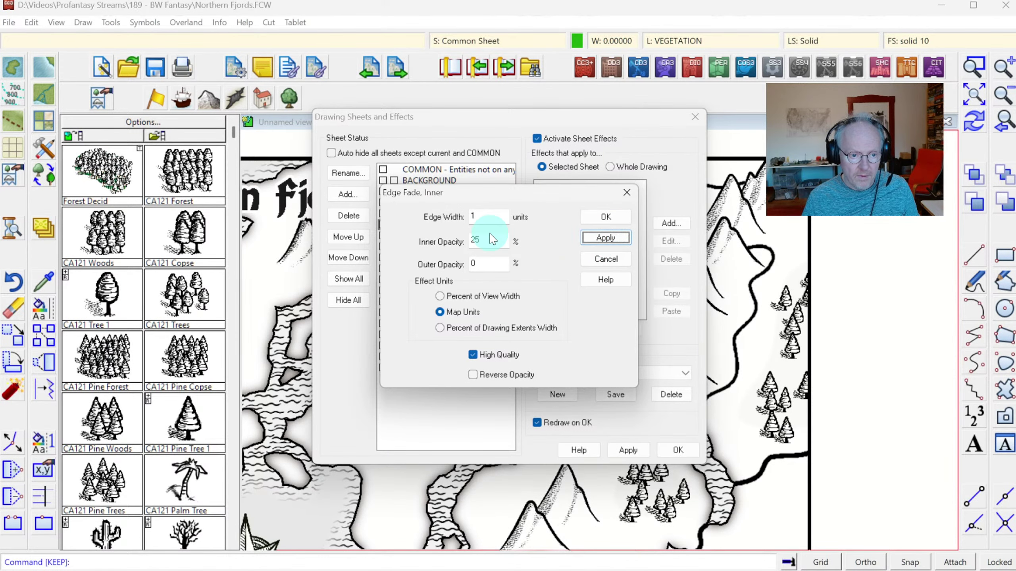
{"action": "double_click", "coordinate": [476, 213]}
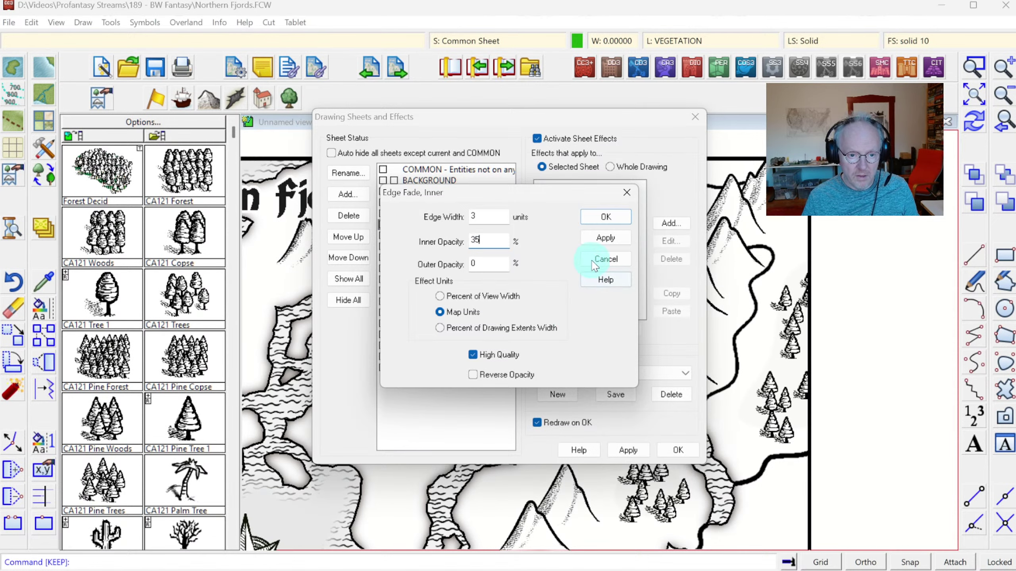
{"action": "left_click", "coordinate": [608, 239]}
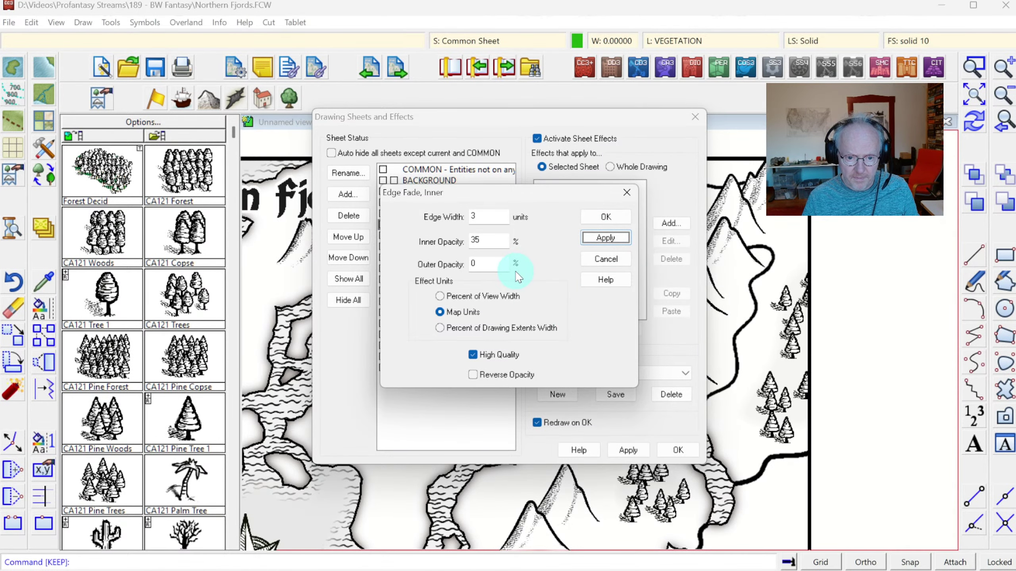
Set the edge fade's inner opacity to 55% and accept the sheet effects
{"action": "double_click", "coordinate": [470, 239]}
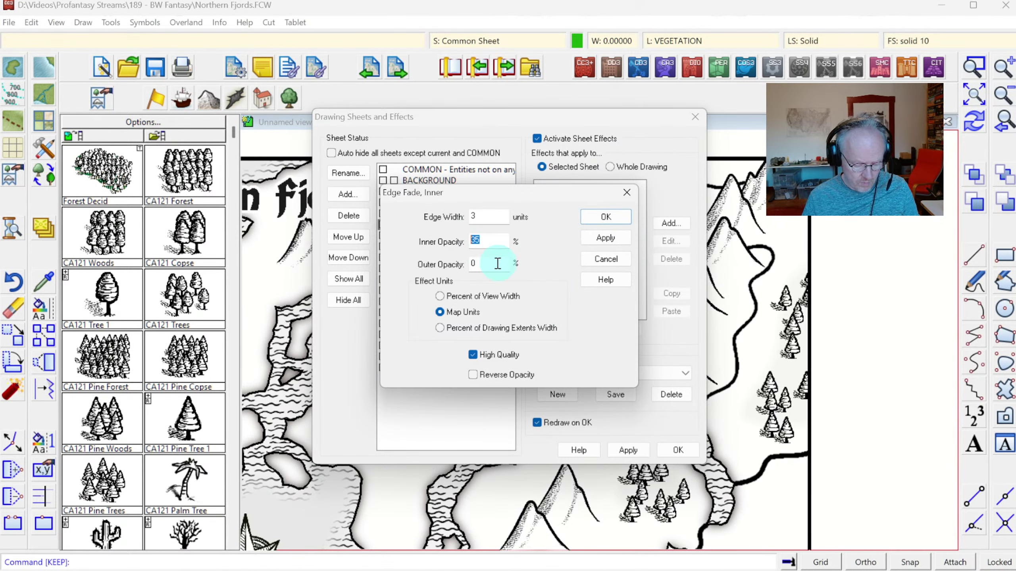
{"action": "type", "text": "55"}
{"action": "left_click", "coordinate": [603, 239]}
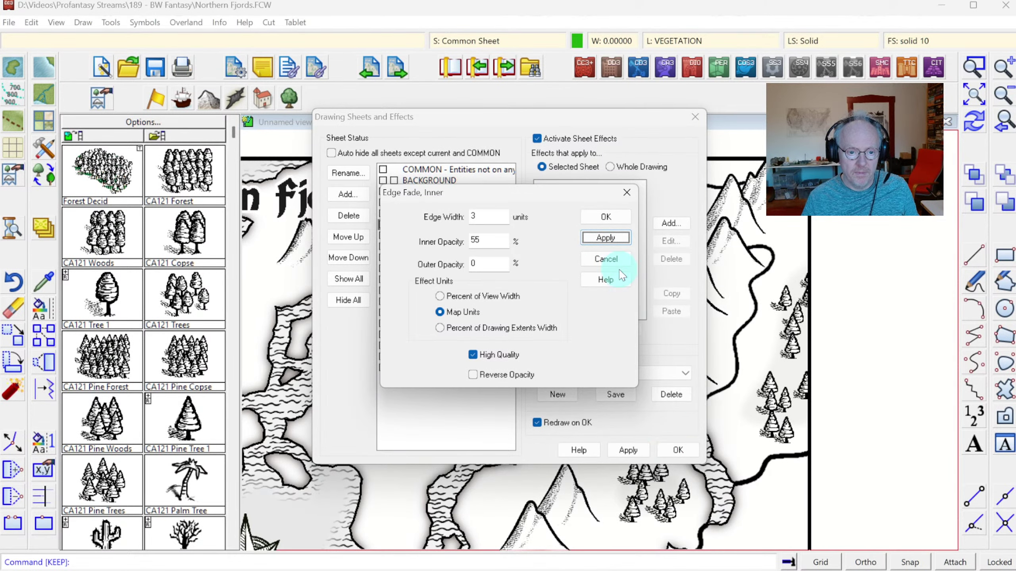
{"action": "left_click", "coordinate": [604, 217]}
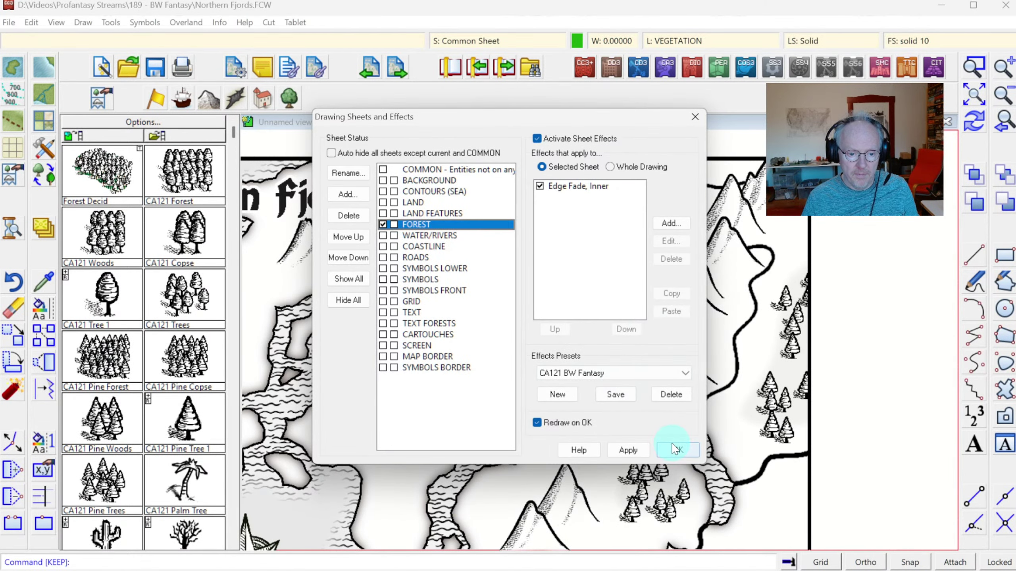
{"action": "left_click", "coordinate": [675, 449]}
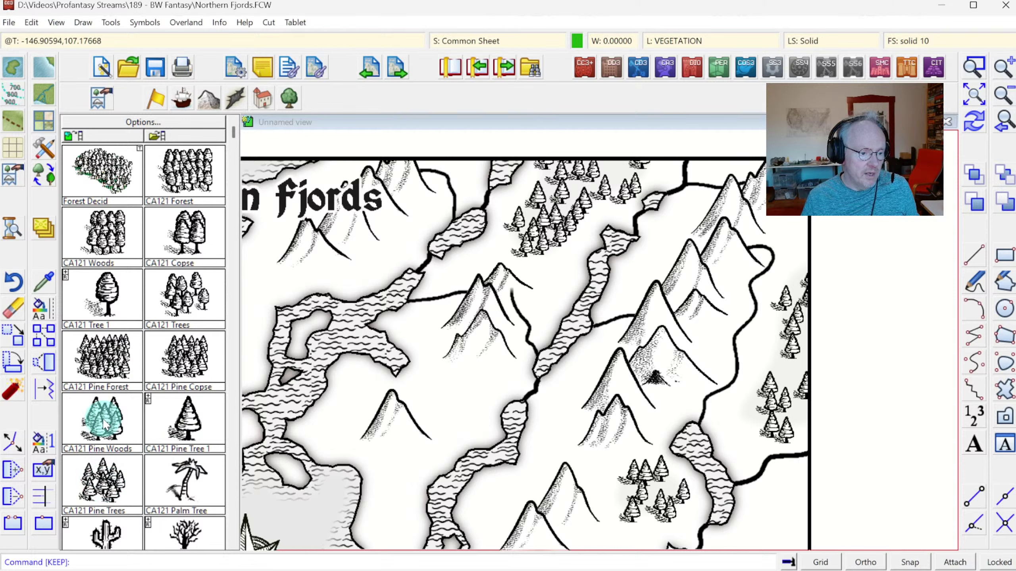
Place CA121 Pine Trees groups below the central mountains, in the northern forest, in the eastern forest and on the northeast map edge
{"action": "left_click", "coordinate": [98, 476]}
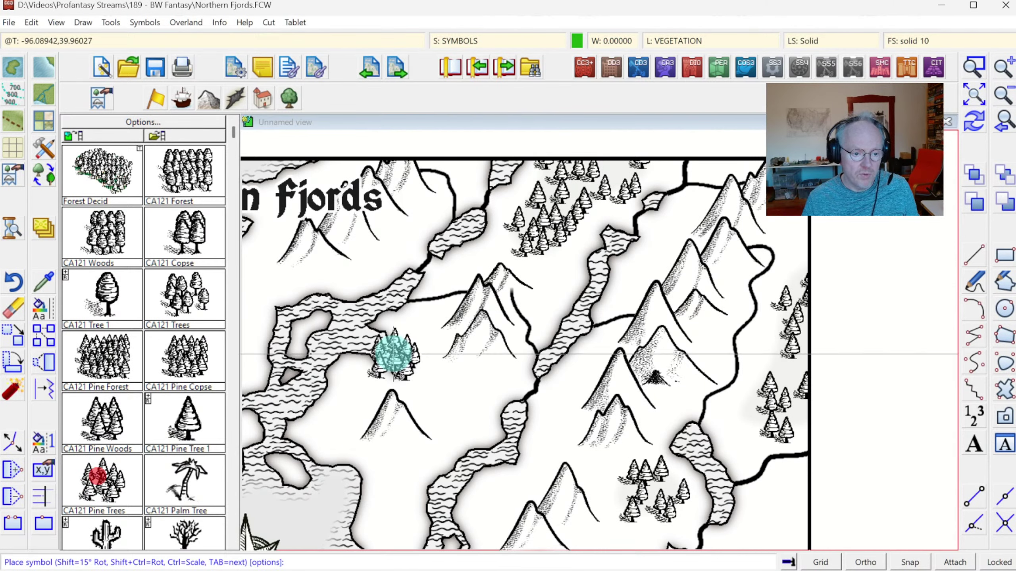
{"action": "left_click", "coordinate": [475, 368]}
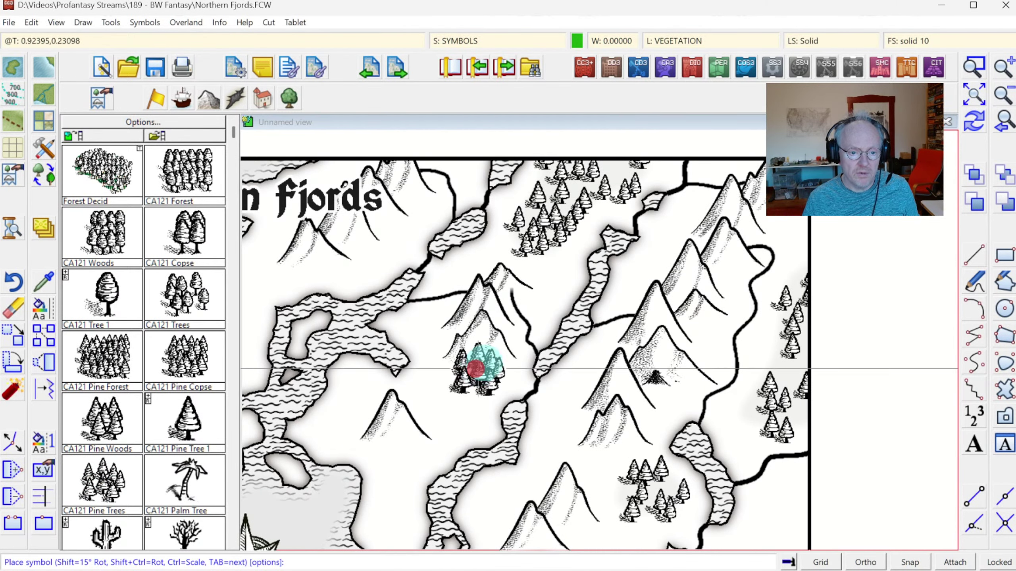
{"action": "left_click", "coordinate": [559, 262]}
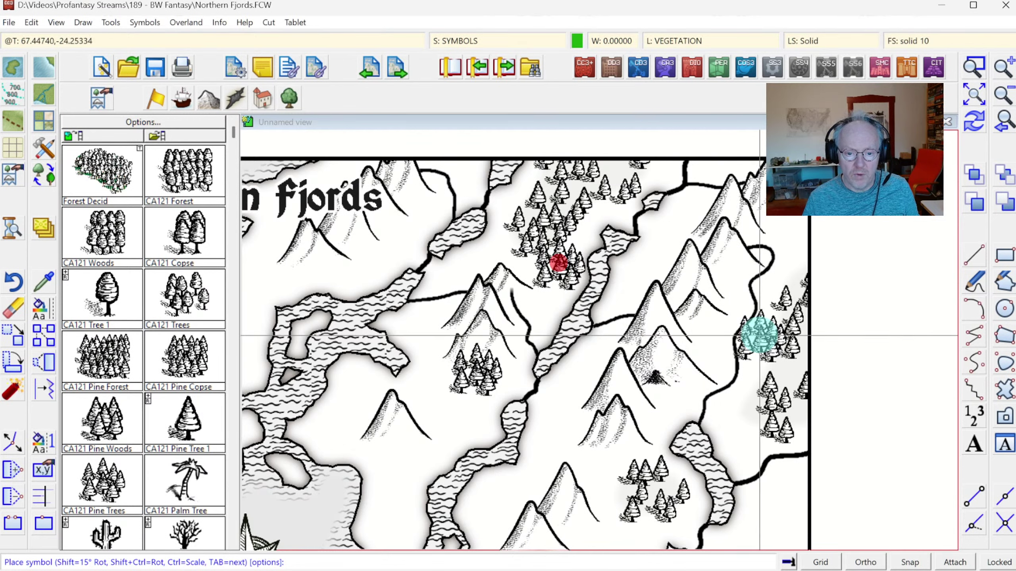
{"action": "left_click", "coordinate": [762, 343]}
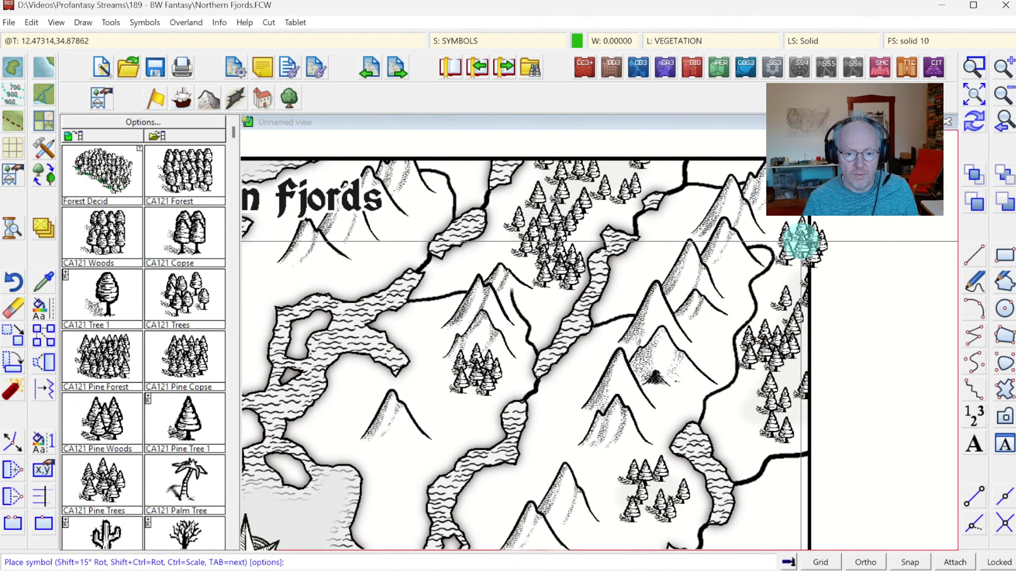
{"action": "left_click", "coordinate": [801, 242]}
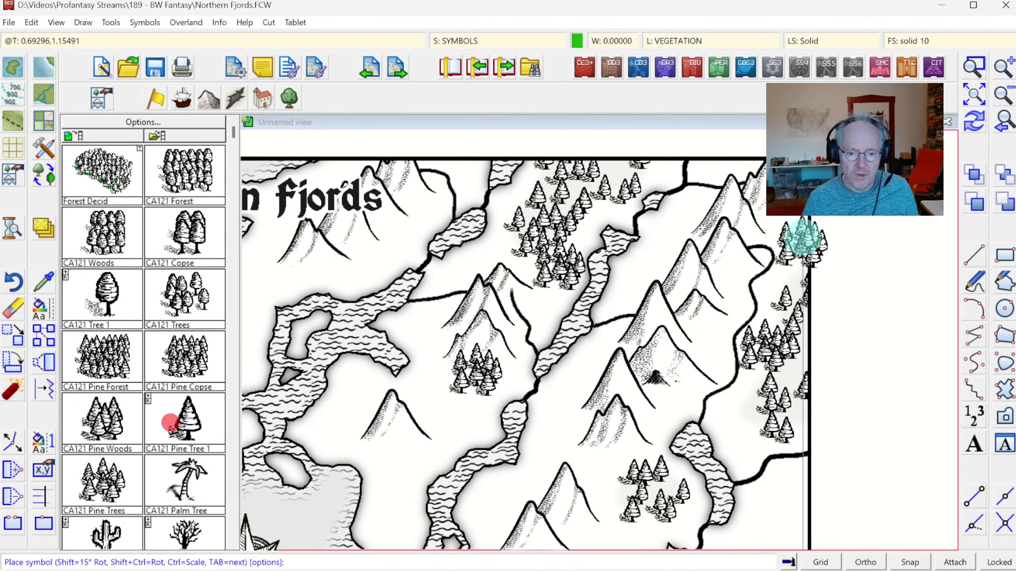
Fill out the forests along the eastern map edge with single CA121 Pine Tree 1 symbols
{"action": "left_click", "coordinate": [789, 268]}
{"action": "left_click", "coordinate": [803, 351]}
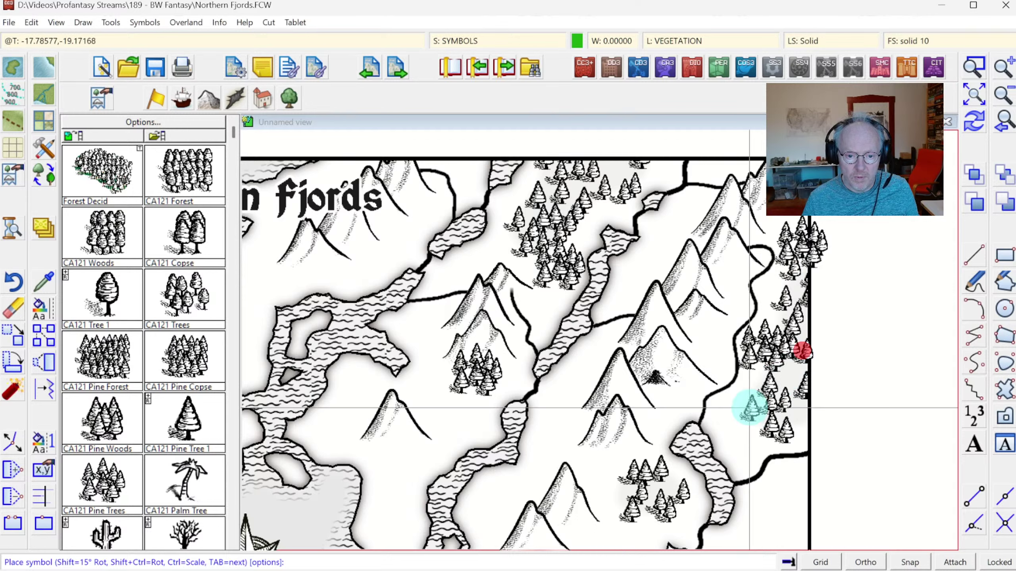
{"action": "left_click", "coordinate": [732, 413]}
{"action": "left_click", "coordinate": [804, 416]}
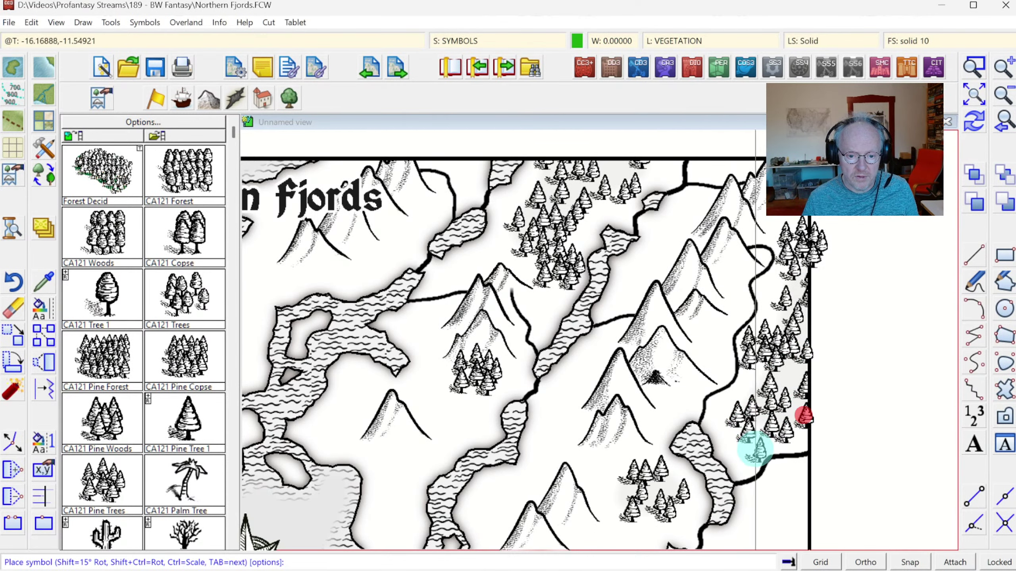
{"action": "left_click", "coordinate": [746, 456]}
Scatter single pine trees around the southern, western and eastern fringes of the northern forest
{"action": "left_click", "coordinate": [549, 298]}
{"action": "left_click", "coordinate": [542, 321]}
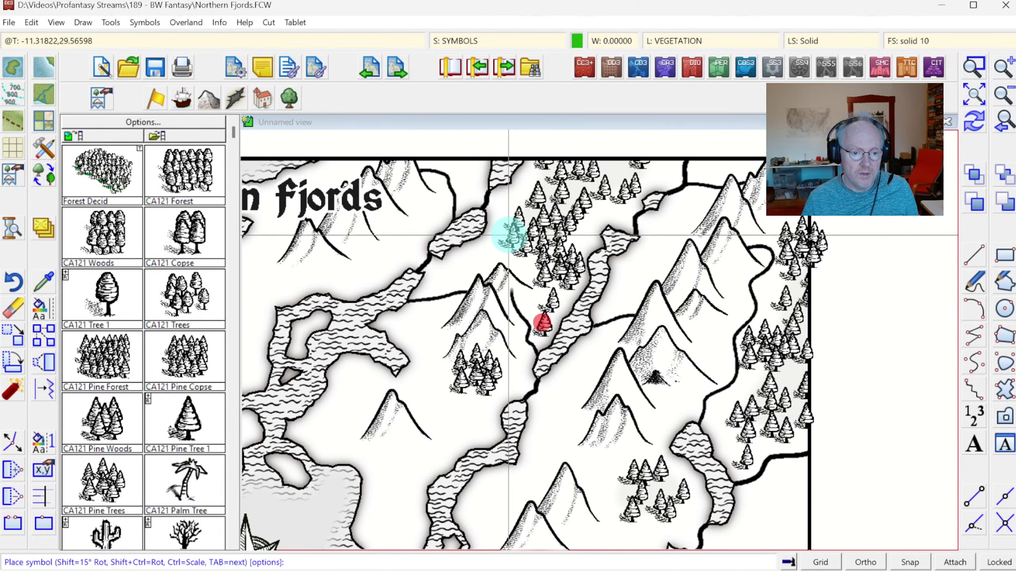
{"action": "left_click", "coordinate": [511, 236]}
{"action": "left_click", "coordinate": [490, 246]}
{"action": "left_click", "coordinate": [591, 227]}
{"action": "left_click", "coordinate": [631, 203]}
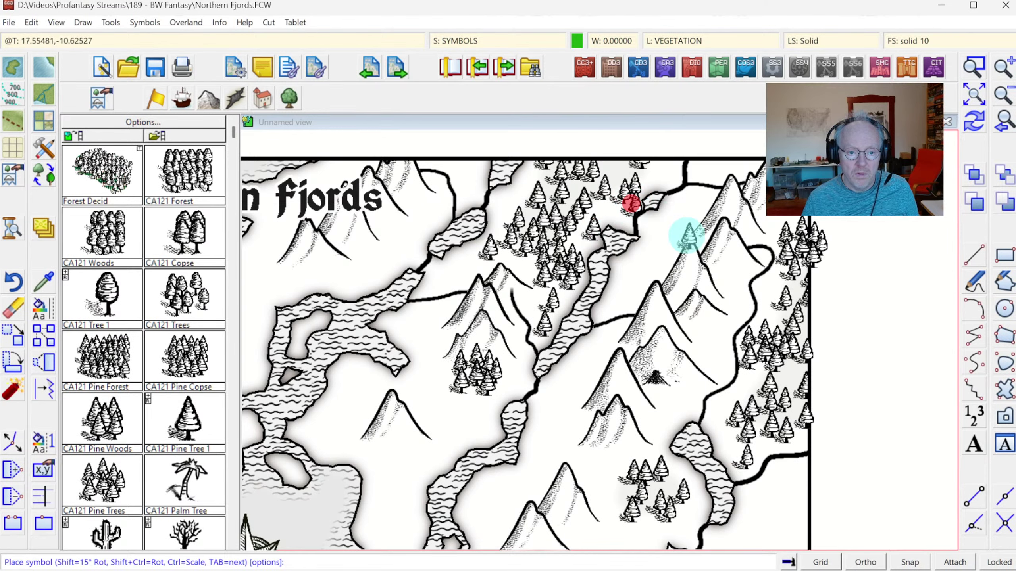
Place single pine trees along the western foot of the northeastern mountain range, east of the river
{"action": "left_click", "coordinate": [663, 221]}
{"action": "left_click", "coordinate": [657, 246]}
{"action": "left_click", "coordinate": [649, 265]}
{"action": "left_click", "coordinate": [628, 277]}
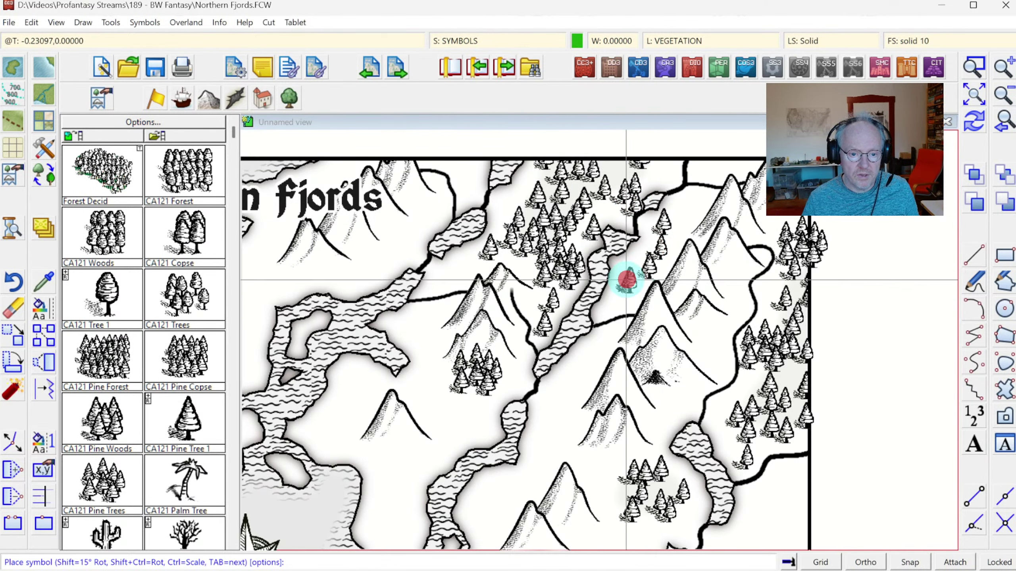
{"action": "left_click", "coordinate": [627, 292]}
{"action": "left_click", "coordinate": [673, 234]}
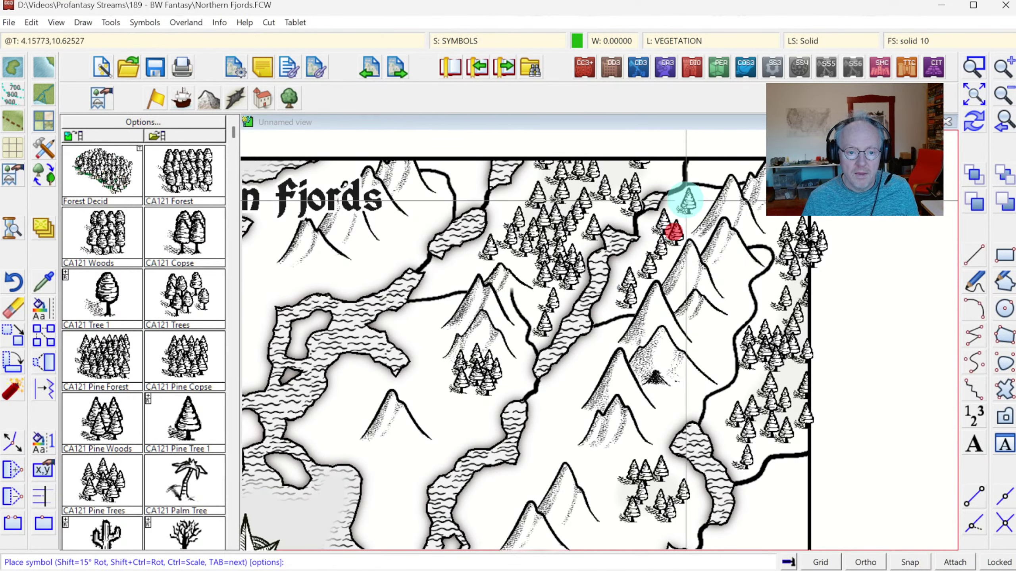
{"action": "left_click", "coordinate": [687, 197]}
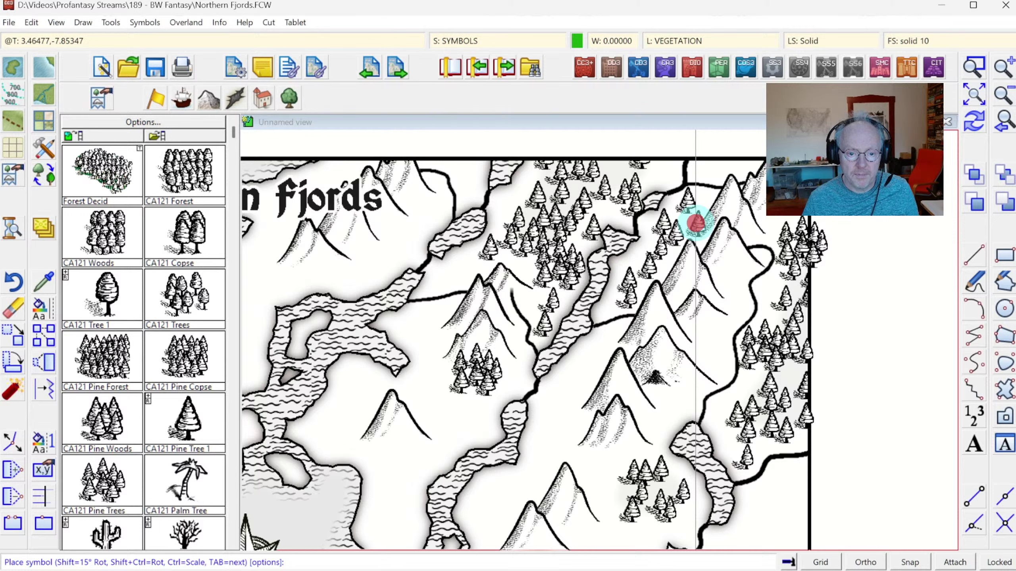
{"action": "left_click", "coordinate": [696, 223]}
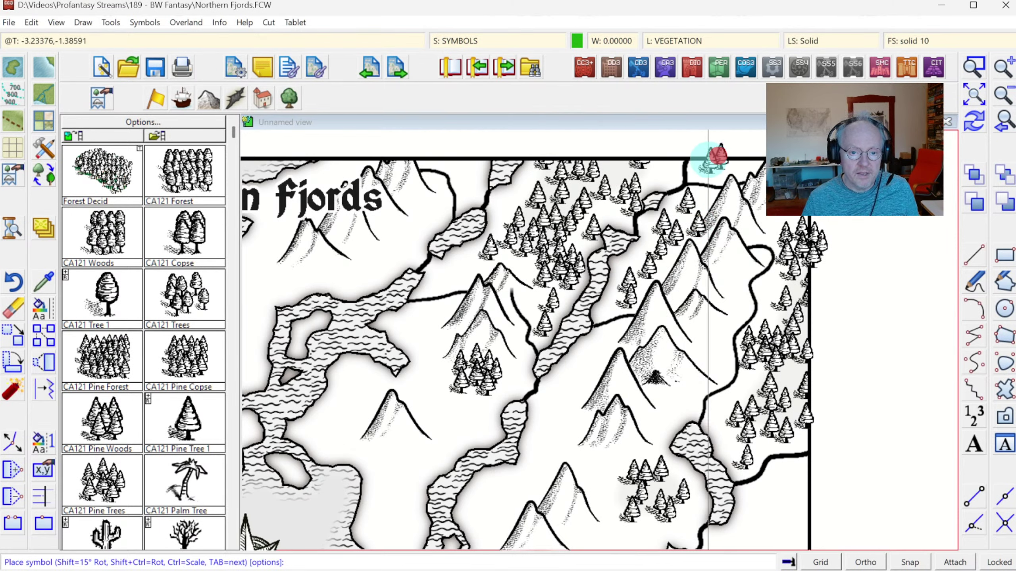
Place single pine trees along the northern map border above the northeastern mountains and redraw the map
{"action": "left_click", "coordinate": [665, 165]}
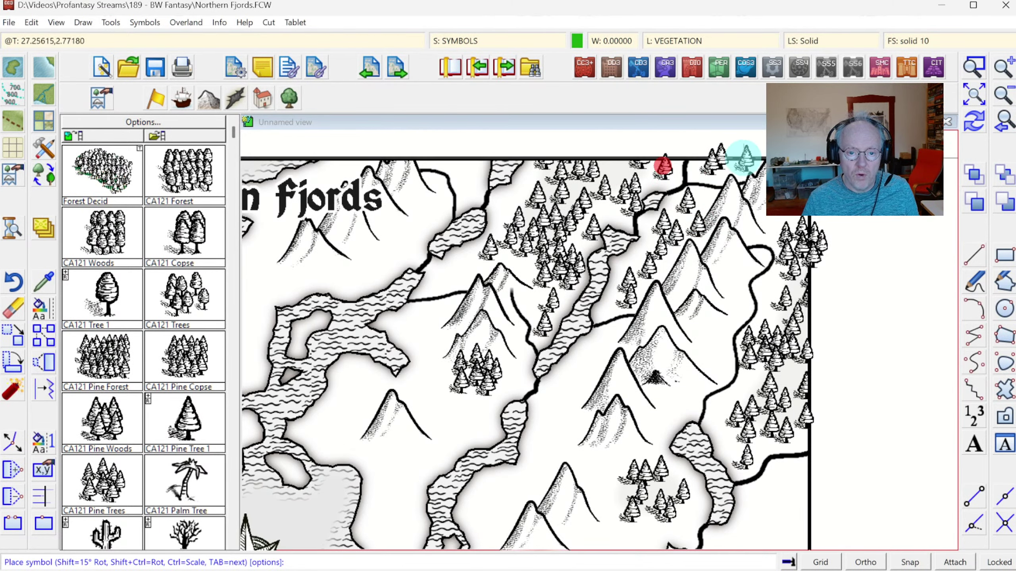
{"action": "left_click", "coordinate": [741, 159]}
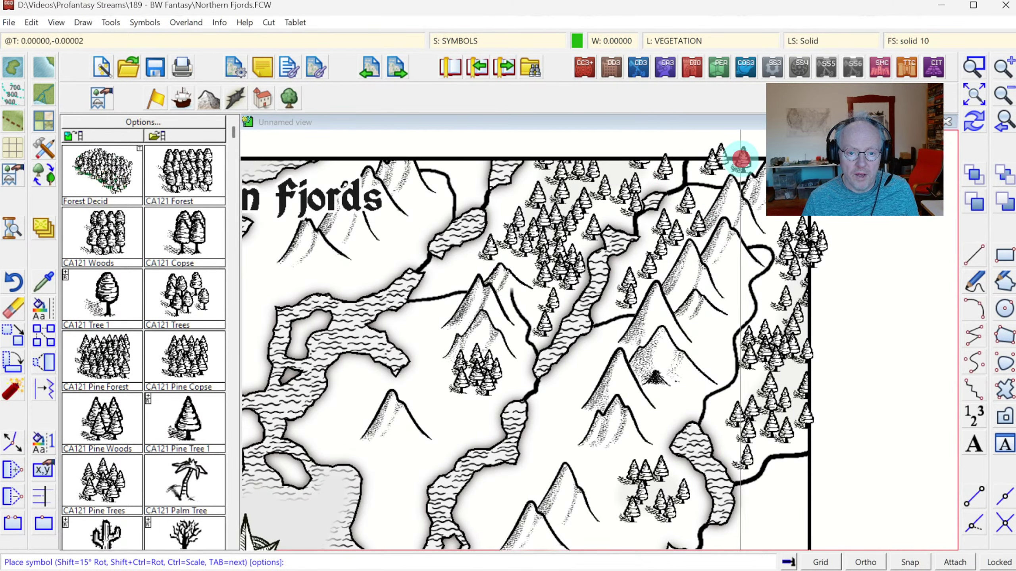
{"action": "left_click", "coordinate": [976, 119]}
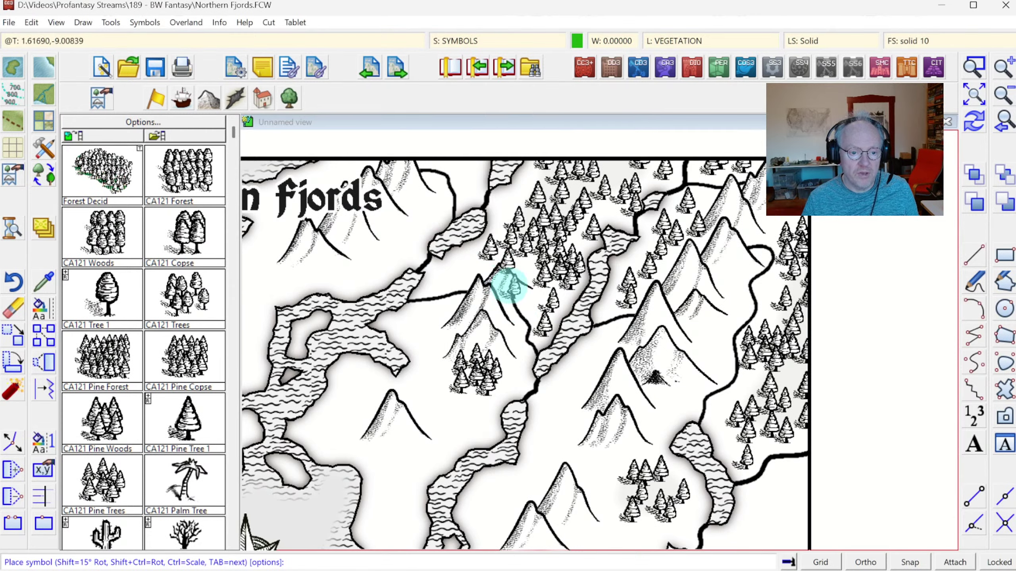
Sort all symbols in the map so they overlap in the correct order
{"action": "left_click", "coordinate": [145, 22]}
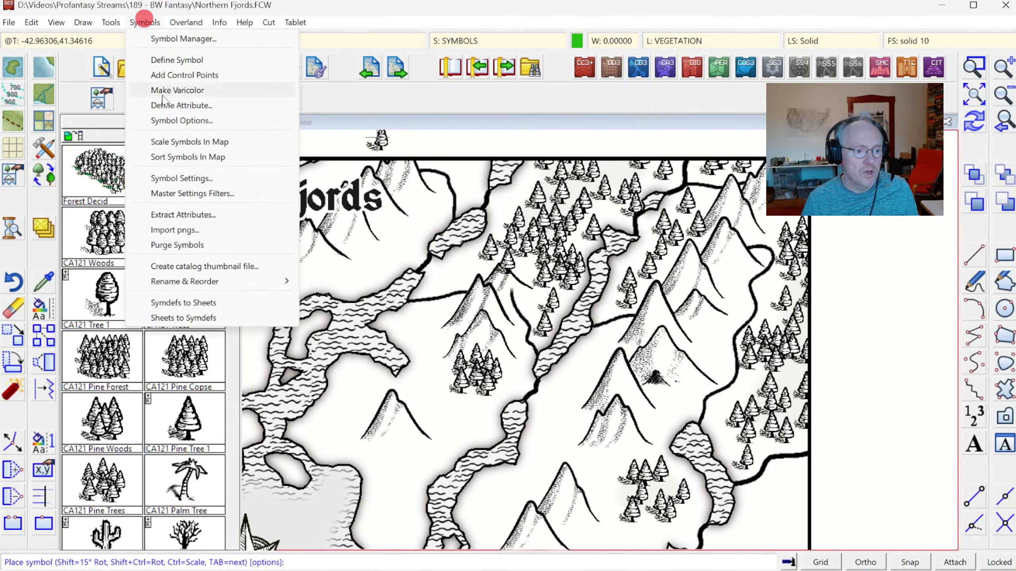
{"action": "left_click", "coordinate": [167, 143]}
{"action": "right_click", "coordinate": [437, 229]}
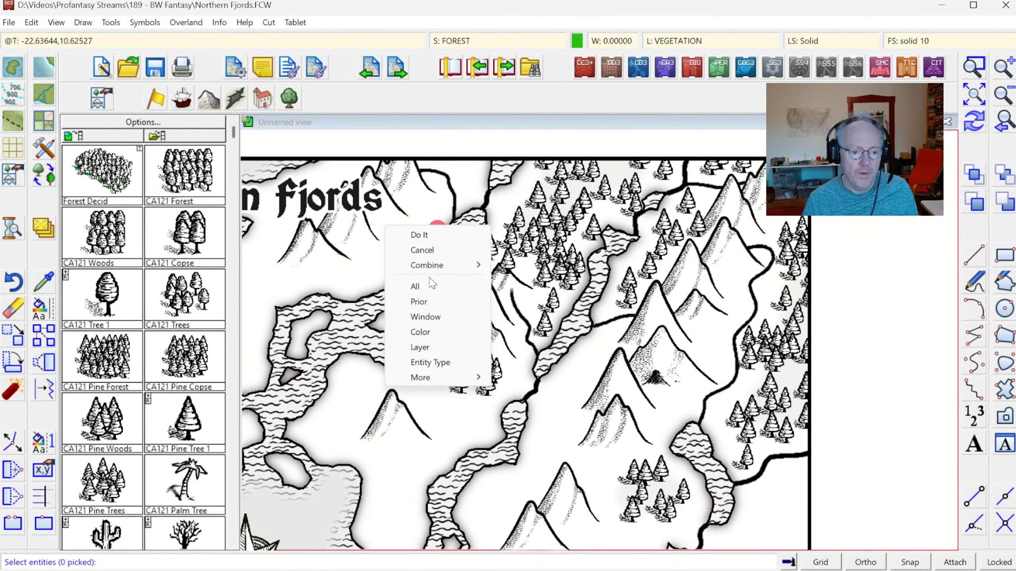
{"action": "left_click", "coordinate": [420, 287]}
{"action": "right_click", "coordinate": [503, 257]}
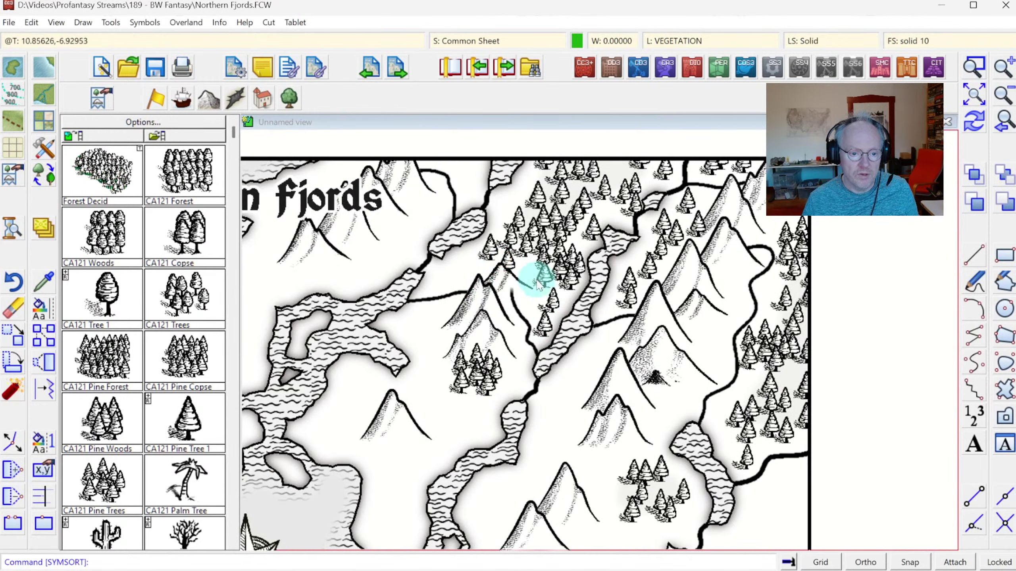
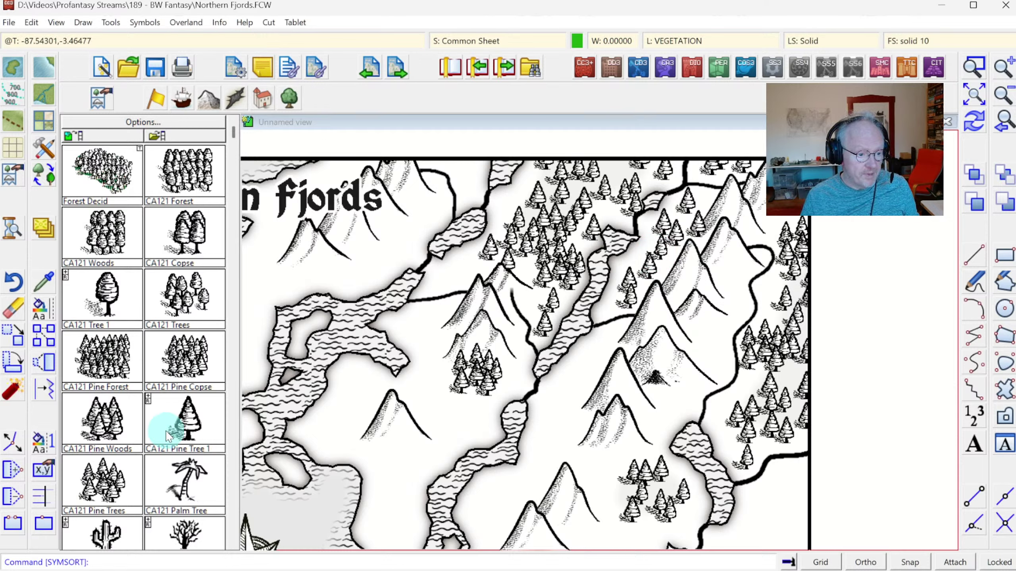
Place single pine trees along the eastern foot of the northeastern mountain range, west of the winding river
{"action": "left_click", "coordinate": [188, 432]}
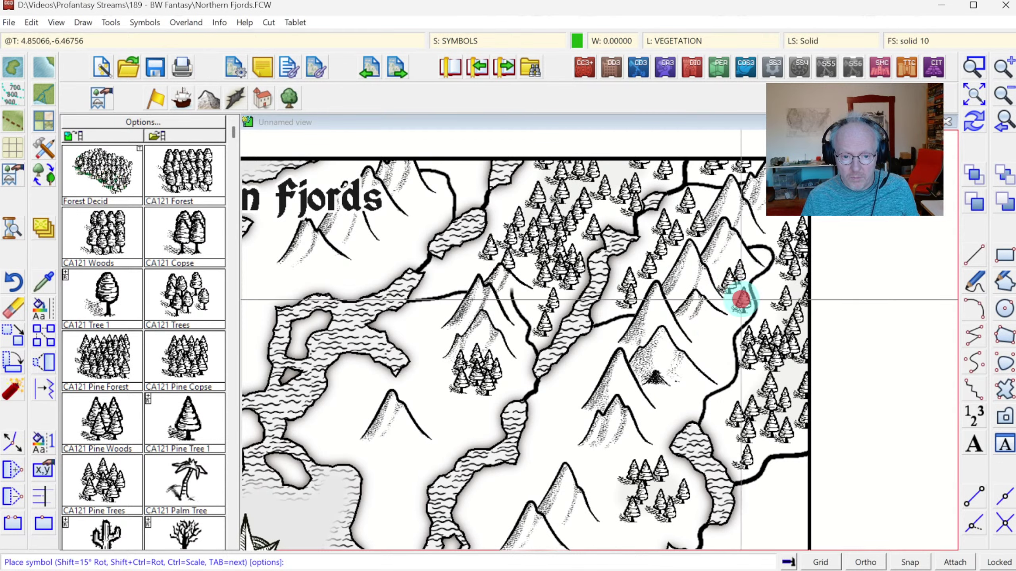
{"action": "left_click", "coordinate": [715, 341]}
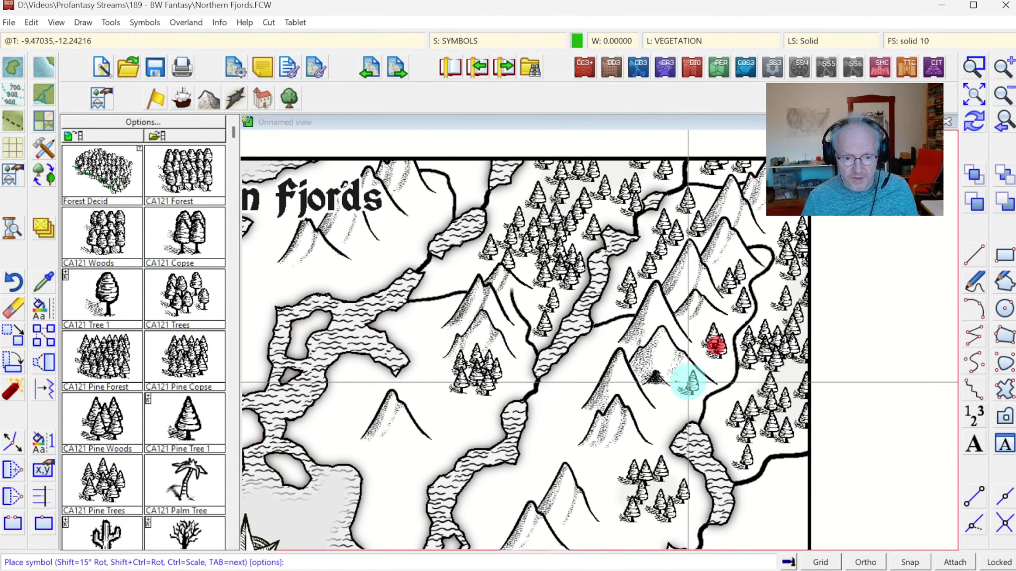
{"action": "left_click", "coordinate": [691, 400]}
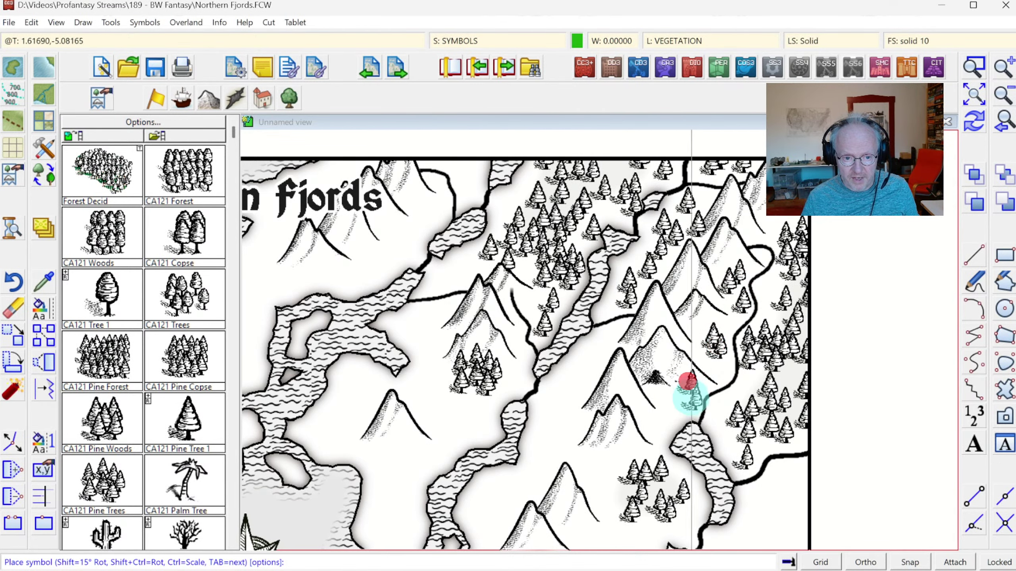
Place a CA121 City symbol beside the small southeastern forest, on the western bank just above the river crossing
{"action": "left_click", "coordinate": [1004, 124]}
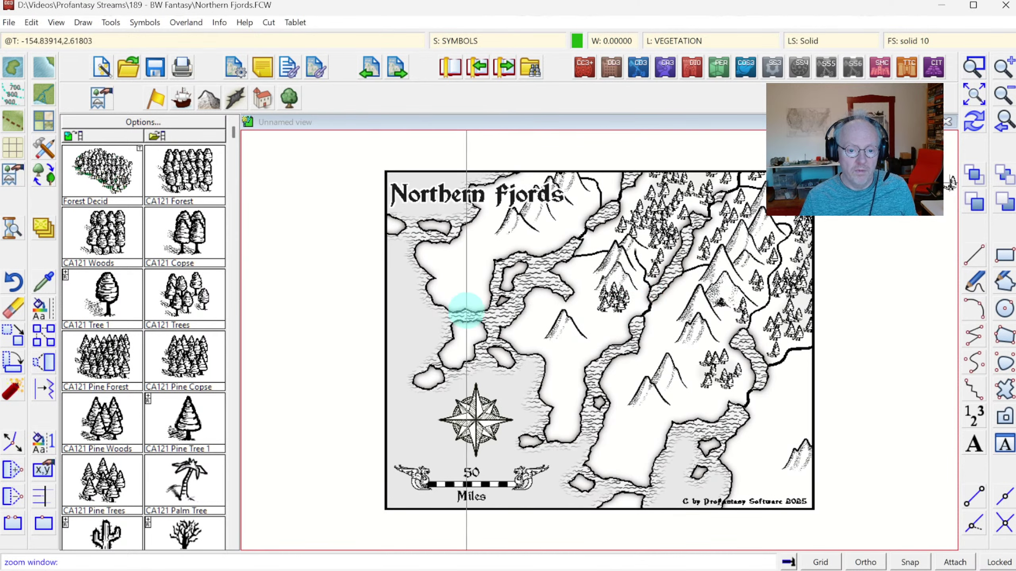
{"action": "left_click", "coordinate": [440, 308]}
{"action": "left_click", "coordinate": [805, 505]}
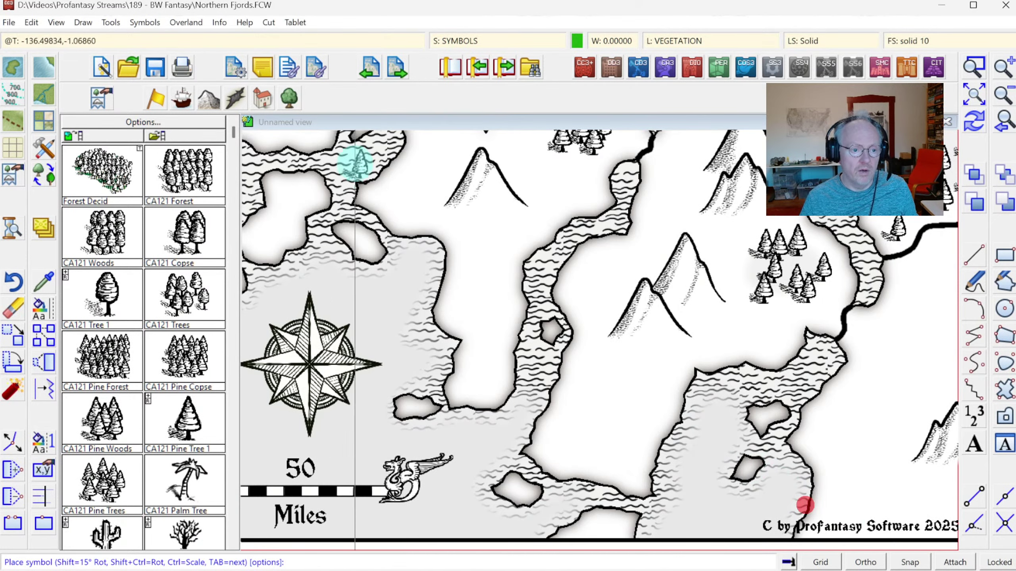
{"action": "left_click", "coordinate": [263, 96]}
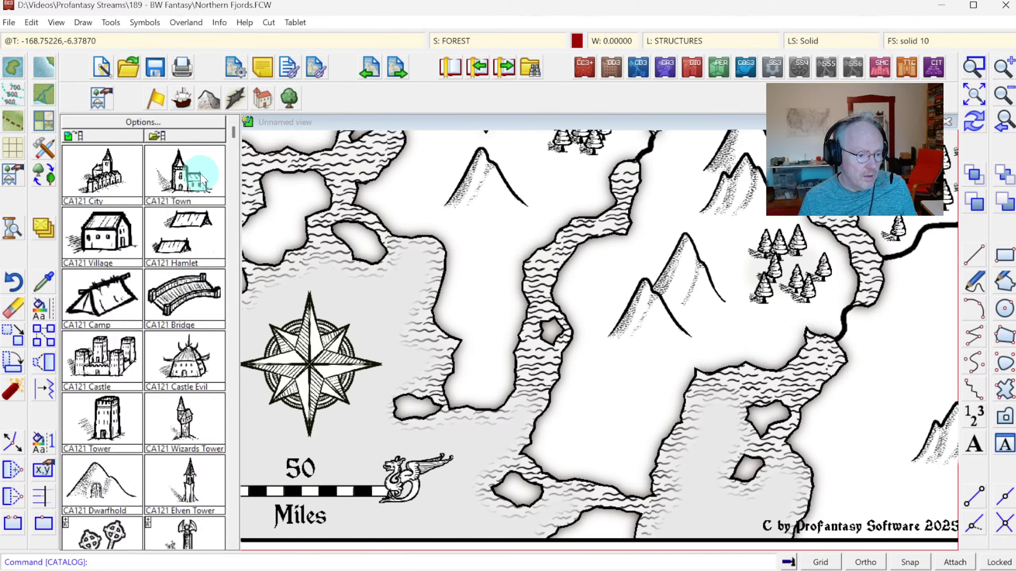
{"action": "left_click", "coordinate": [99, 181]}
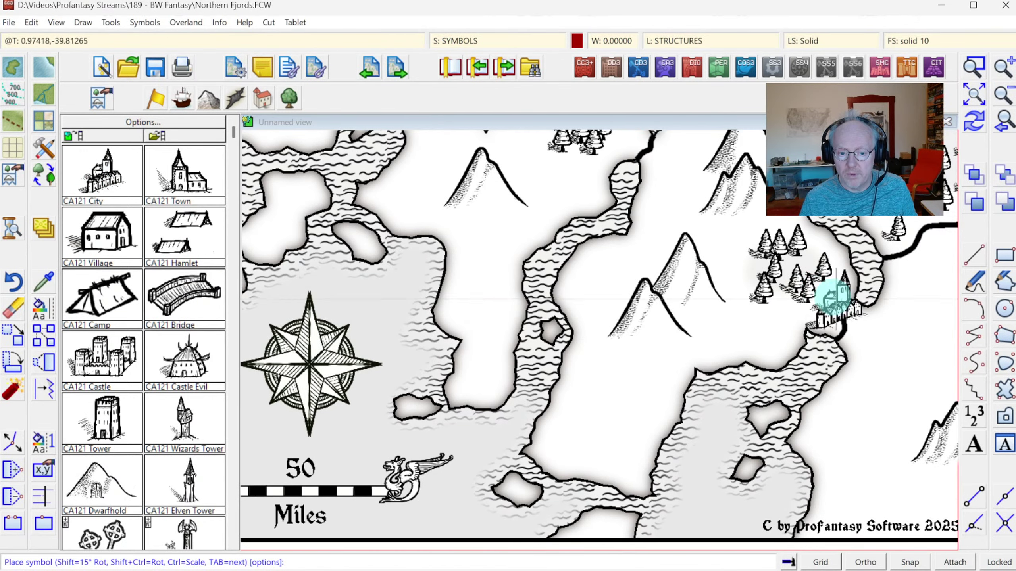
{"action": "left_click", "coordinate": [821, 286]}
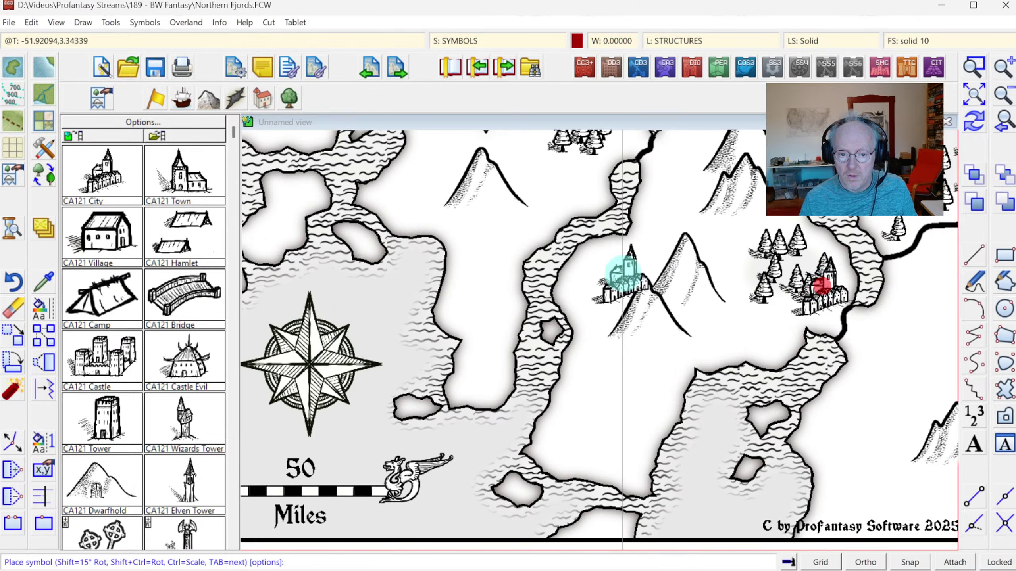
Place a mirrored CA121 Bridge symbol across the river just below the southeastern city
{"action": "left_click", "coordinate": [214, 296]}
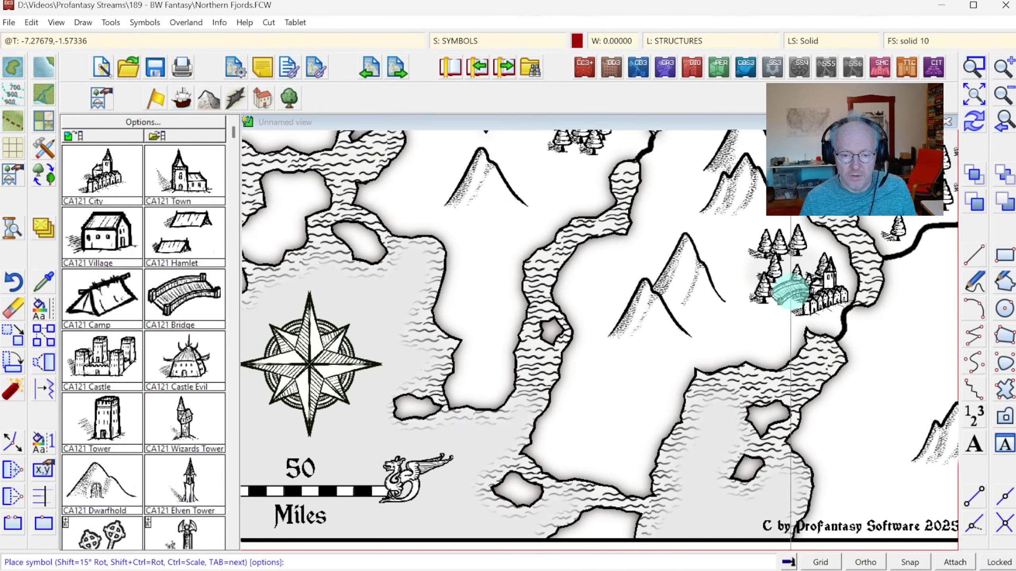
{"action": "right_click", "coordinate": [705, 283]}
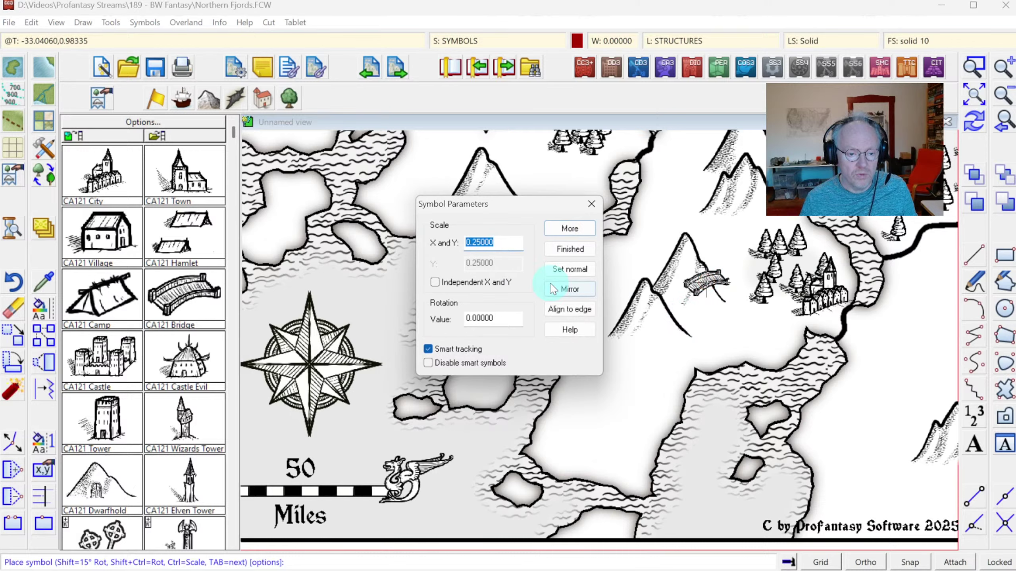
{"action": "left_click", "coordinate": [580, 242]}
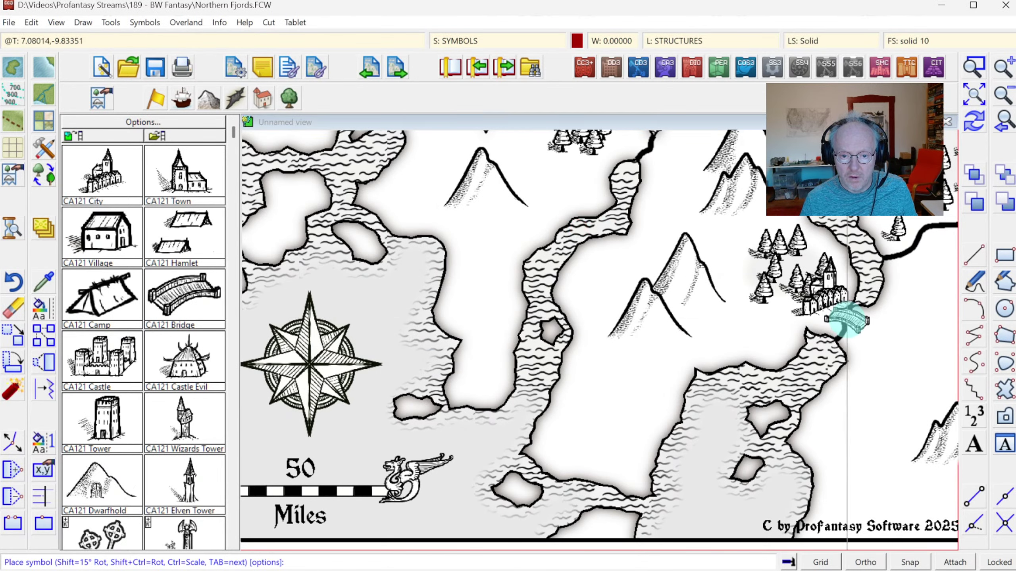
{"action": "left_click", "coordinate": [844, 326]}
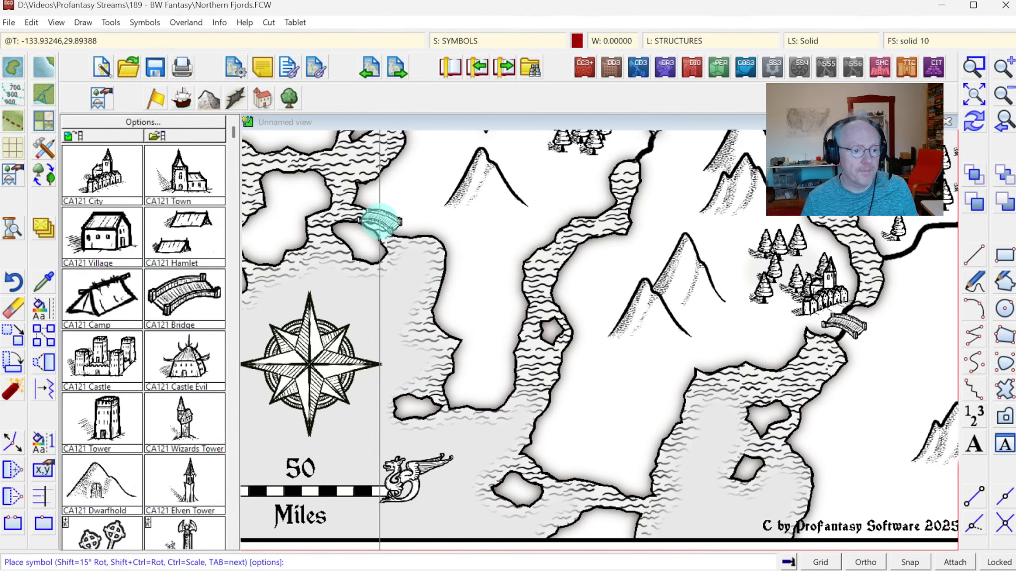
Switch symbol placement back to unmirrored and place a CA121 Town on the southern coast of the central peninsula
{"action": "right_click", "coordinate": [510, 204]}
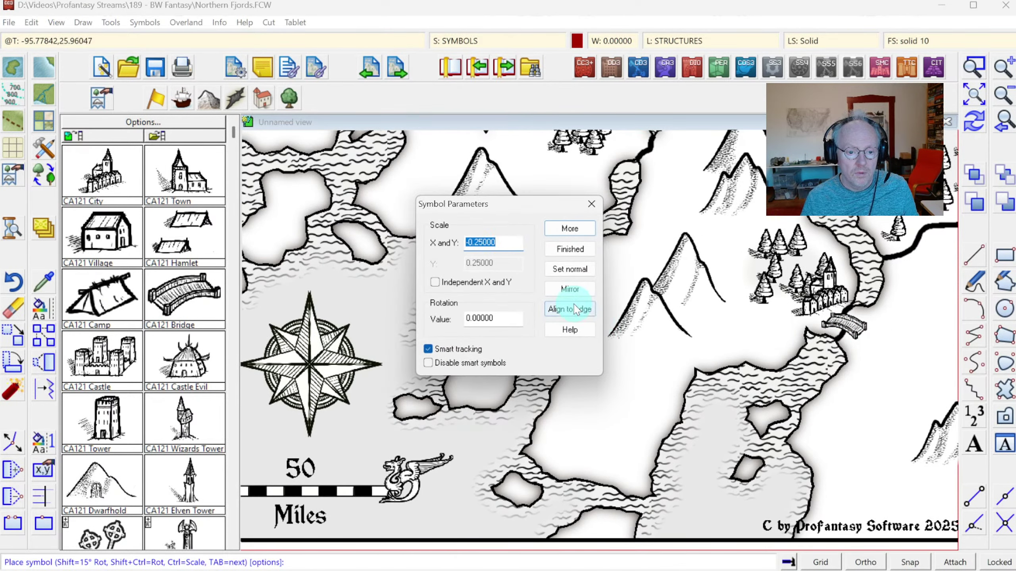
{"action": "left_click", "coordinate": [570, 248]}
{"action": "left_click", "coordinate": [184, 174]}
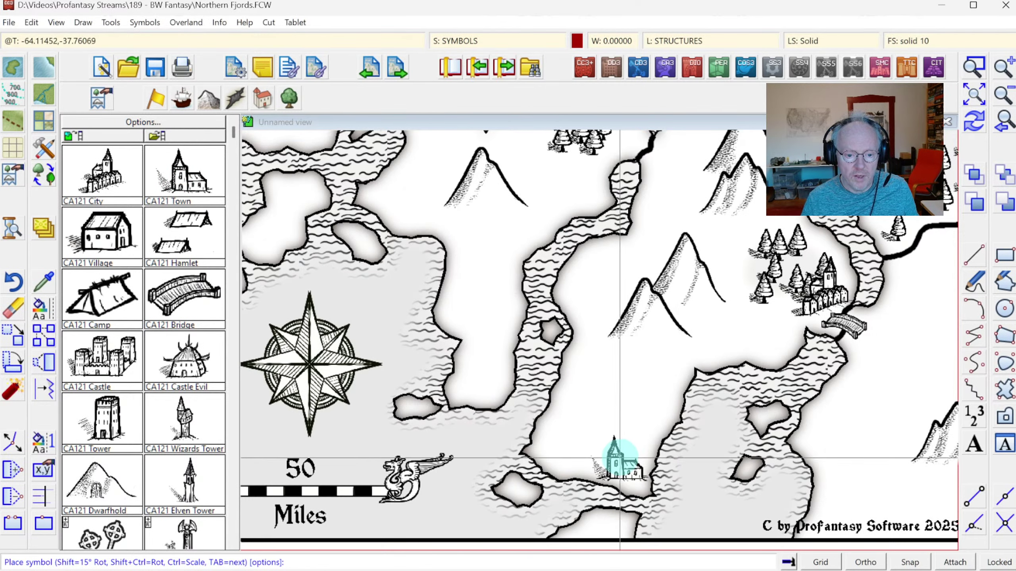
{"action": "left_click", "coordinate": [619, 459]}
Place villages at the southern tip and western shore of the middle peninsula, and a hamlet west of the central mountains
{"action": "left_click", "coordinate": [109, 241]}
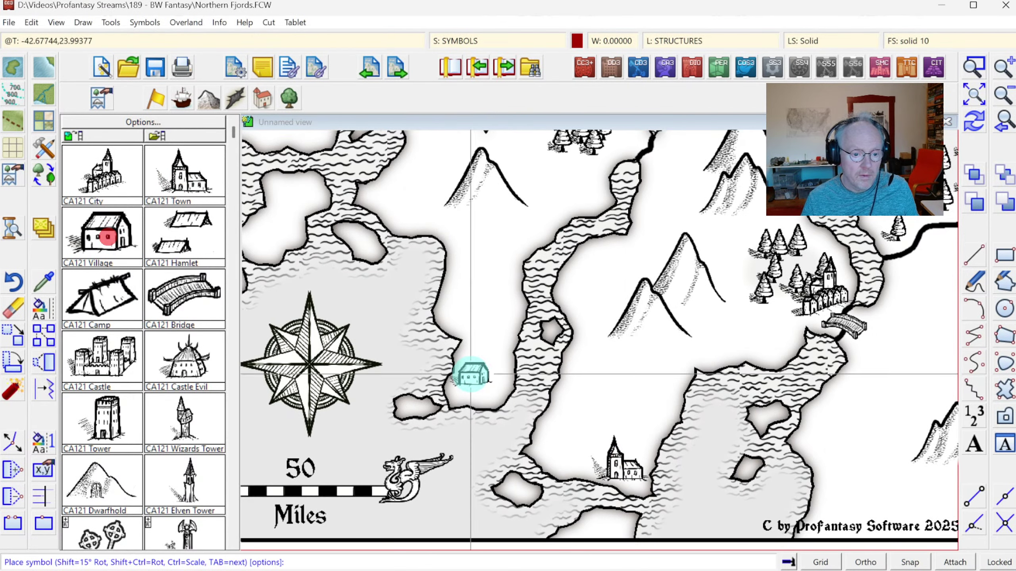
{"action": "left_click", "coordinate": [485, 389]}
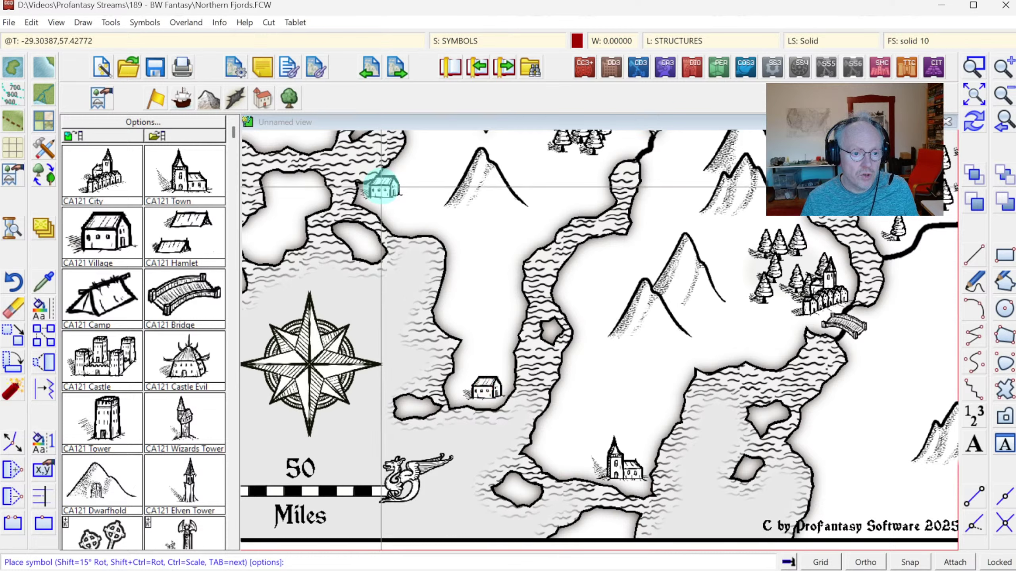
{"action": "left_click", "coordinate": [382, 188]}
{"action": "left_click", "coordinate": [169, 244]}
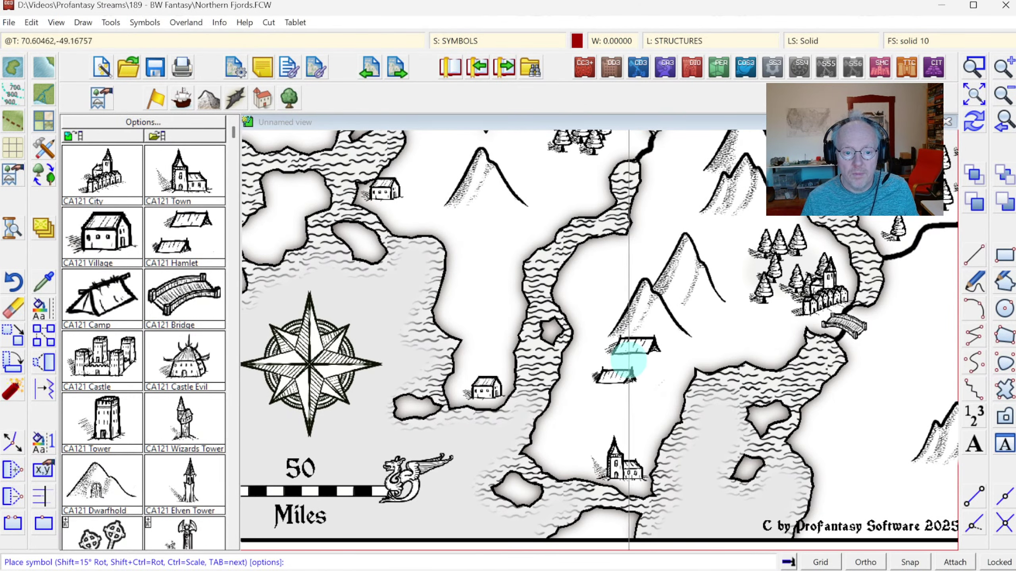
{"action": "left_click", "coordinate": [677, 194]}
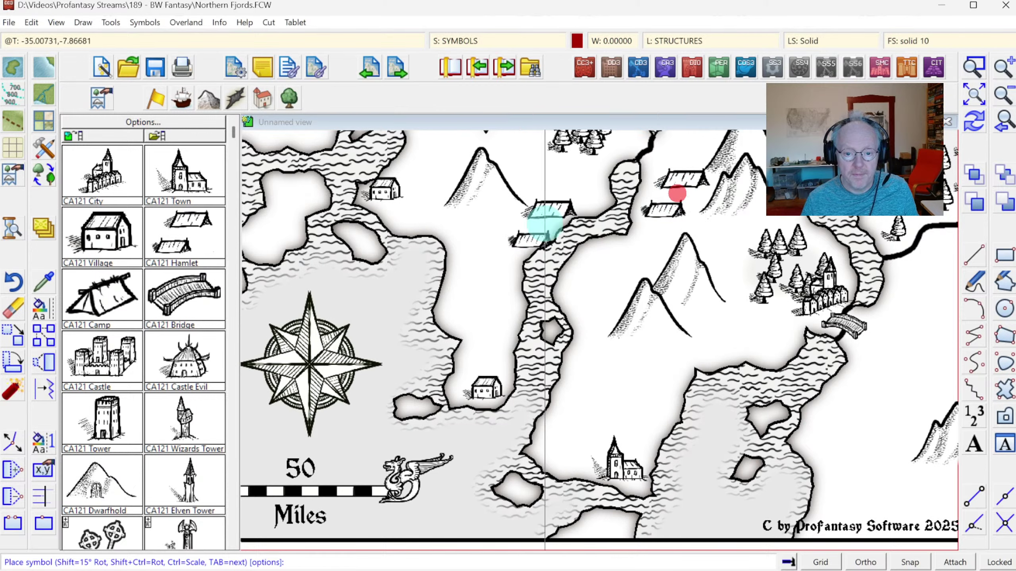
Place a mirrored city on the fjord shore below the northwestern mountains and a mirrored bridge over the river northeast of it
{"action": "left_click", "coordinate": [976, 99]}
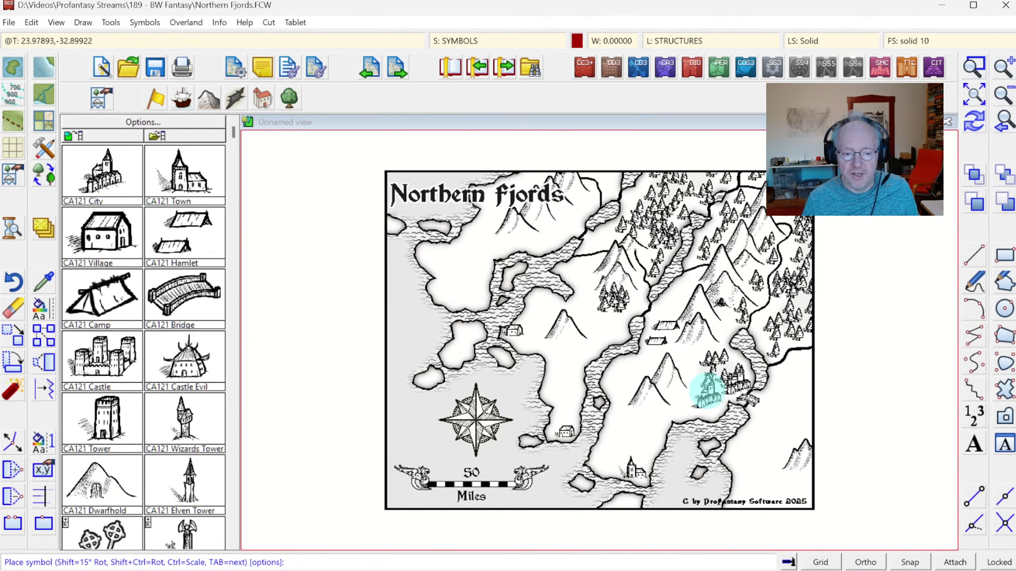
{"action": "right_click", "coordinate": [563, 297]}
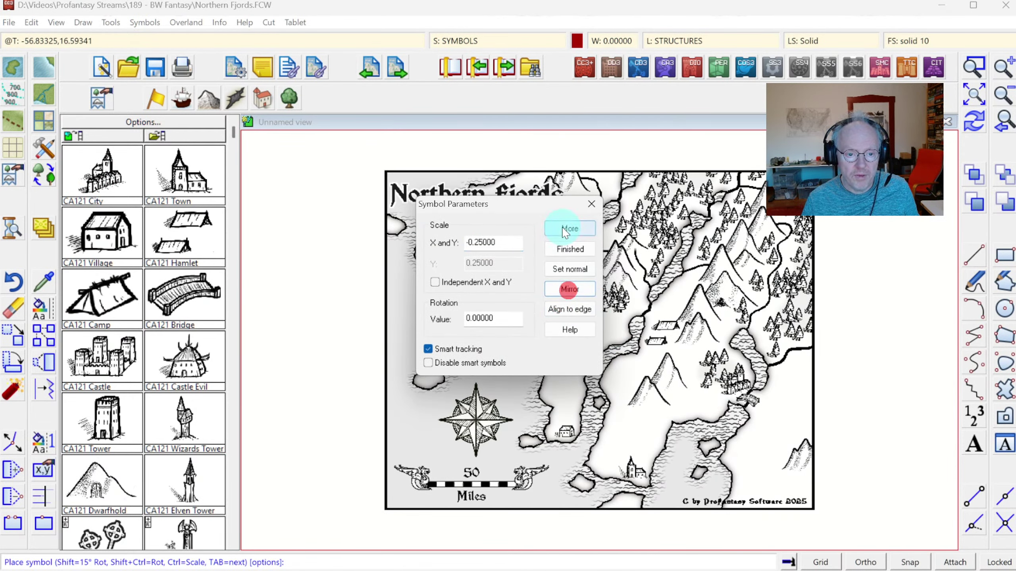
{"action": "left_click", "coordinate": [564, 231]}
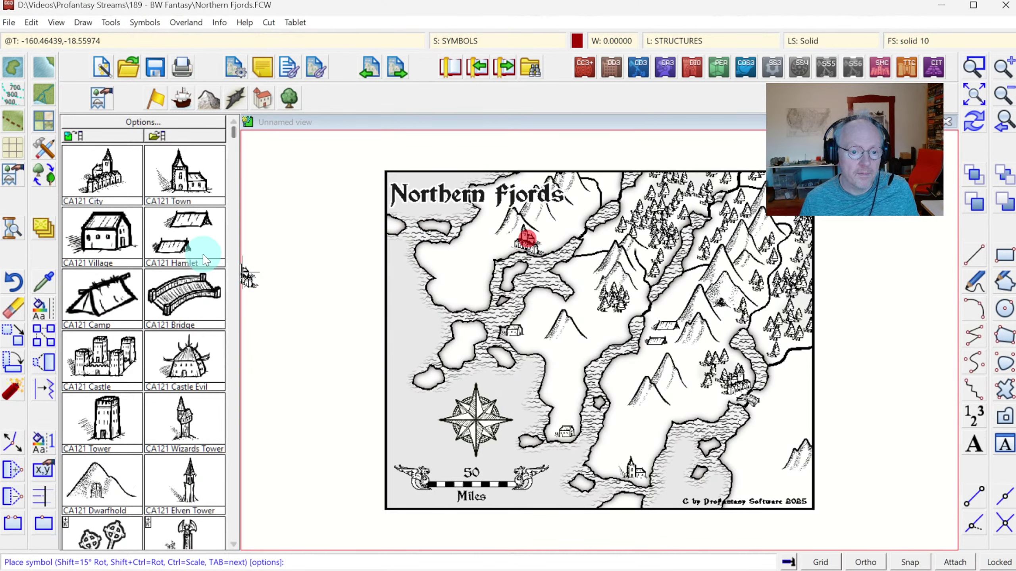
{"action": "left_click", "coordinate": [200, 304]}
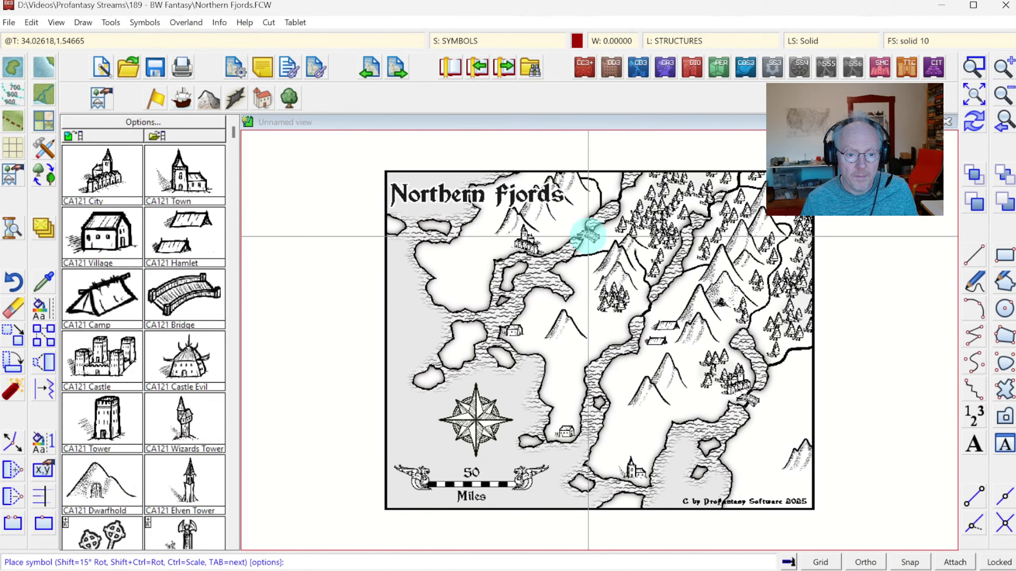
{"action": "left_click", "coordinate": [582, 233]}
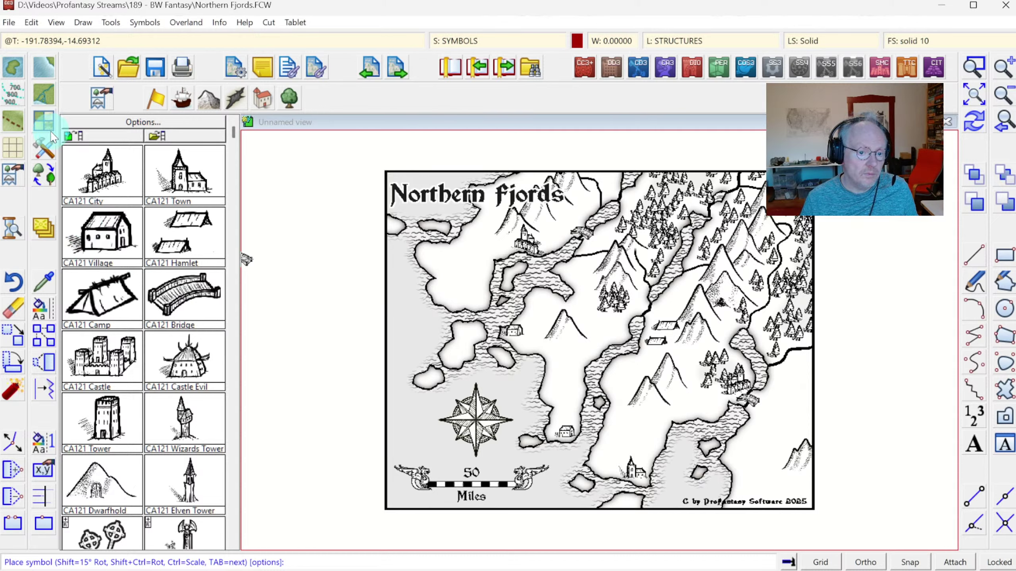
Place a town on the northwestern coast and villages on the northwestern land's southern shore, the southeastern coast and the central fjord's eastern shore
{"action": "left_click", "coordinate": [162, 184]}
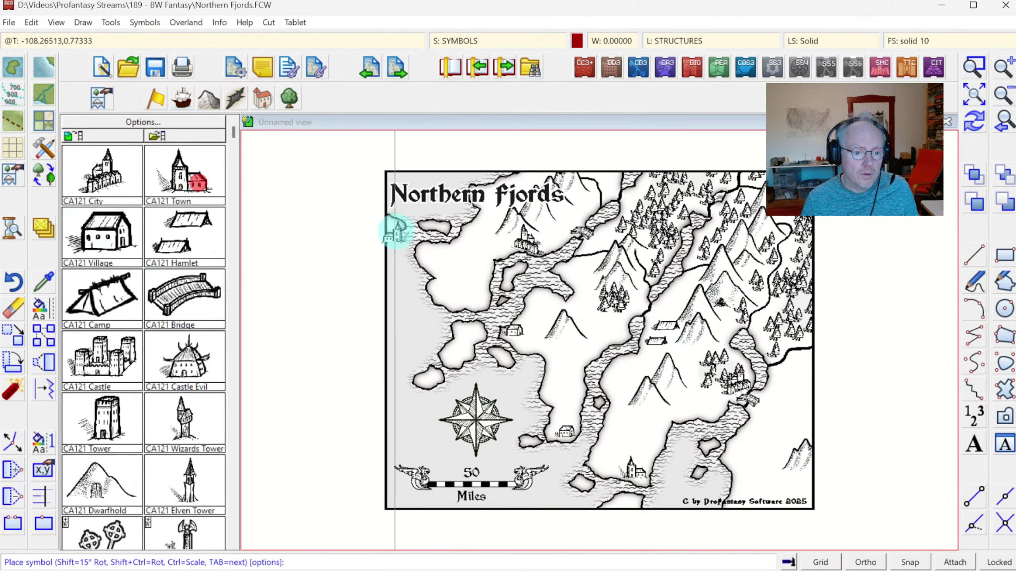
{"action": "left_click", "coordinate": [432, 242]}
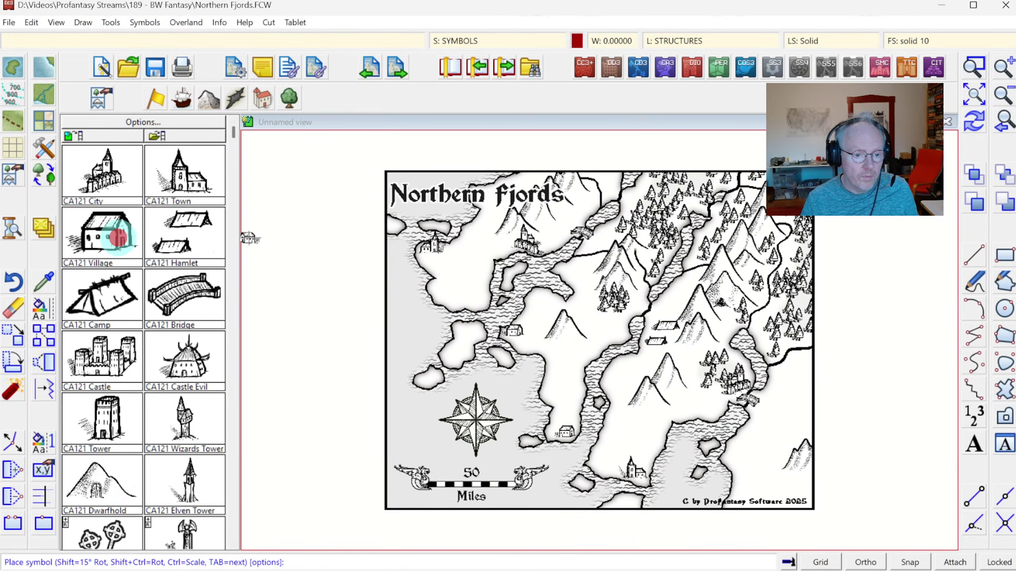
{"action": "left_click", "coordinate": [118, 237]}
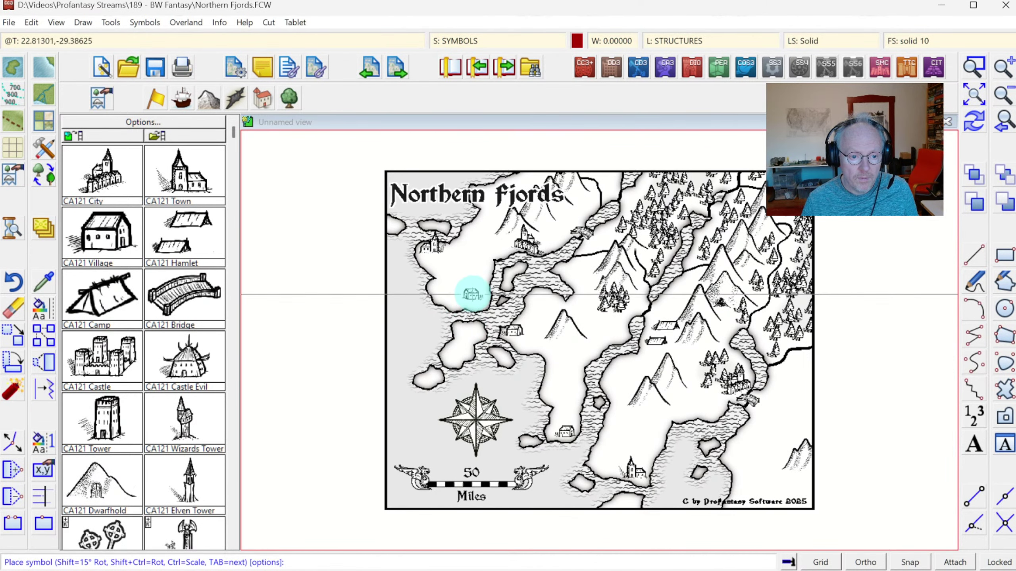
{"action": "left_click", "coordinate": [473, 301]}
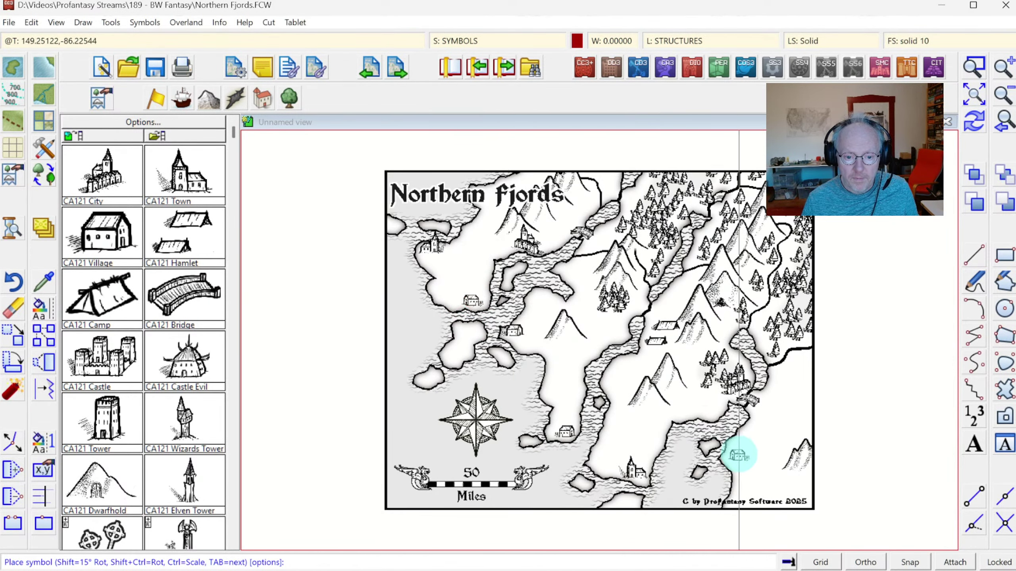
{"action": "left_click", "coordinate": [735, 457]}
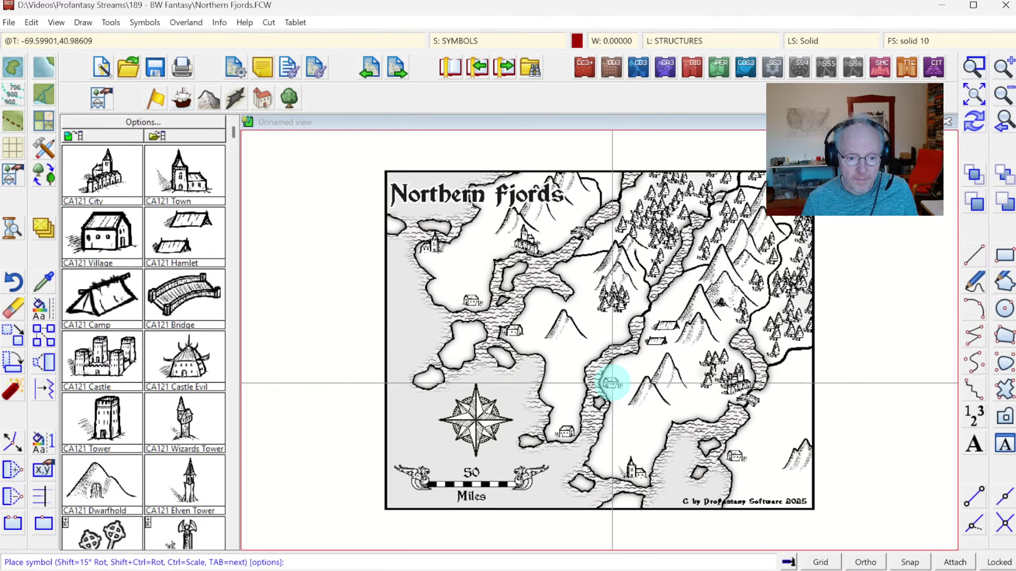
{"action": "left_click", "coordinate": [611, 383]}
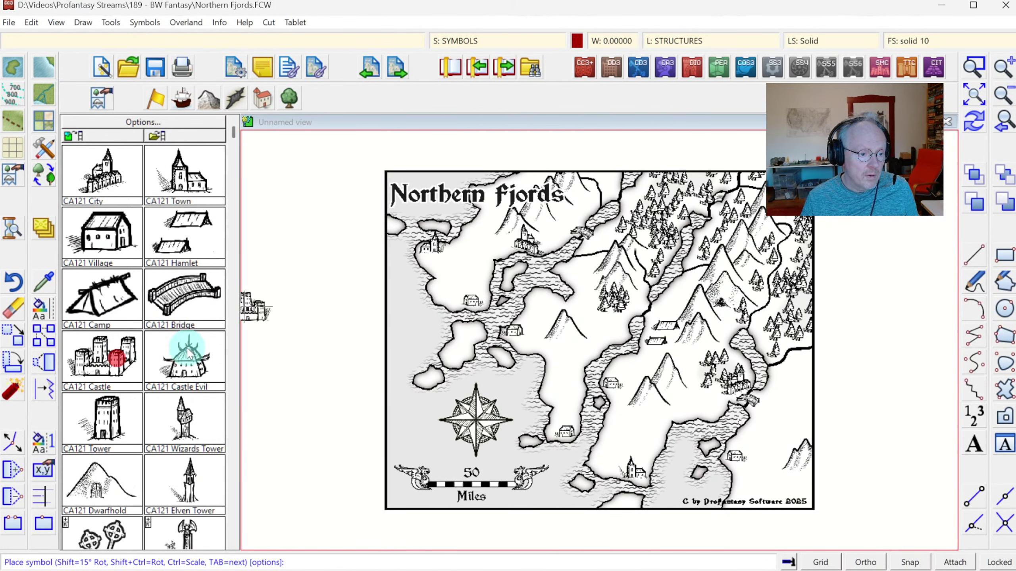
Turn off symbol mirroring and place a CA121 Castle at the southeastern foot of the lone mountain on the middle peninsula
{"action": "right_click", "coordinate": [601, 292]}
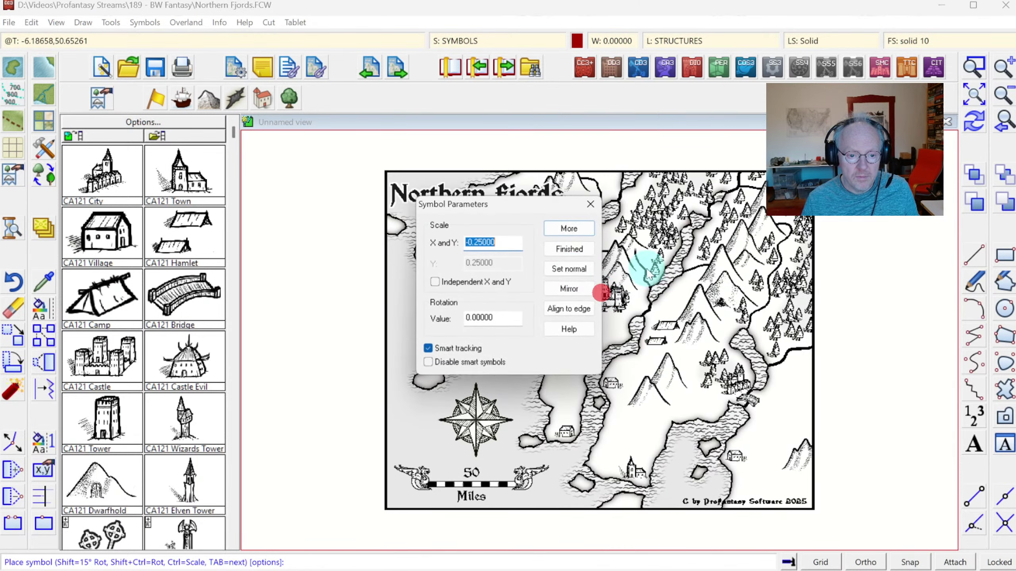
{"action": "left_click", "coordinate": [583, 245]}
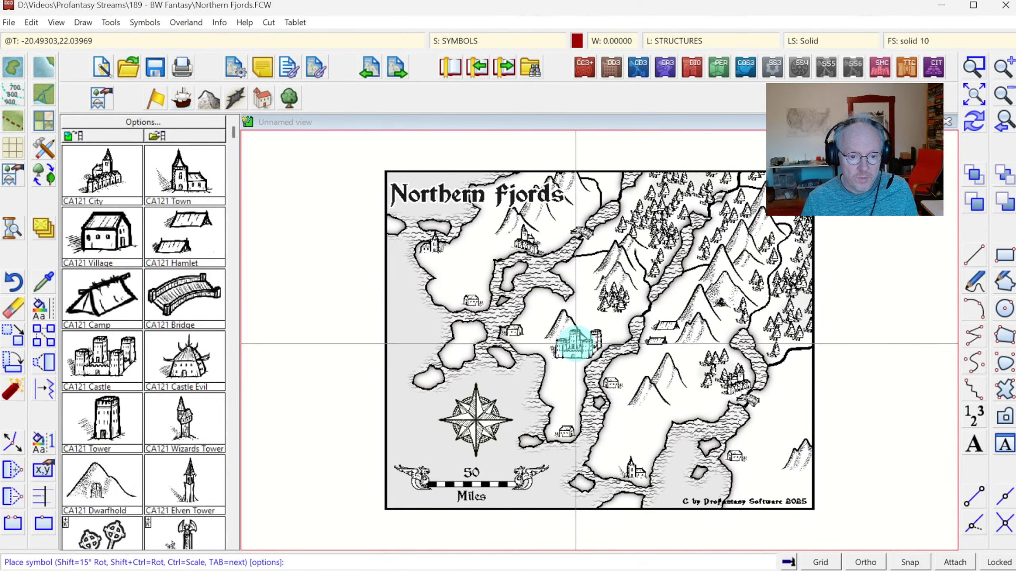
{"action": "left_click", "coordinate": [576, 343]}
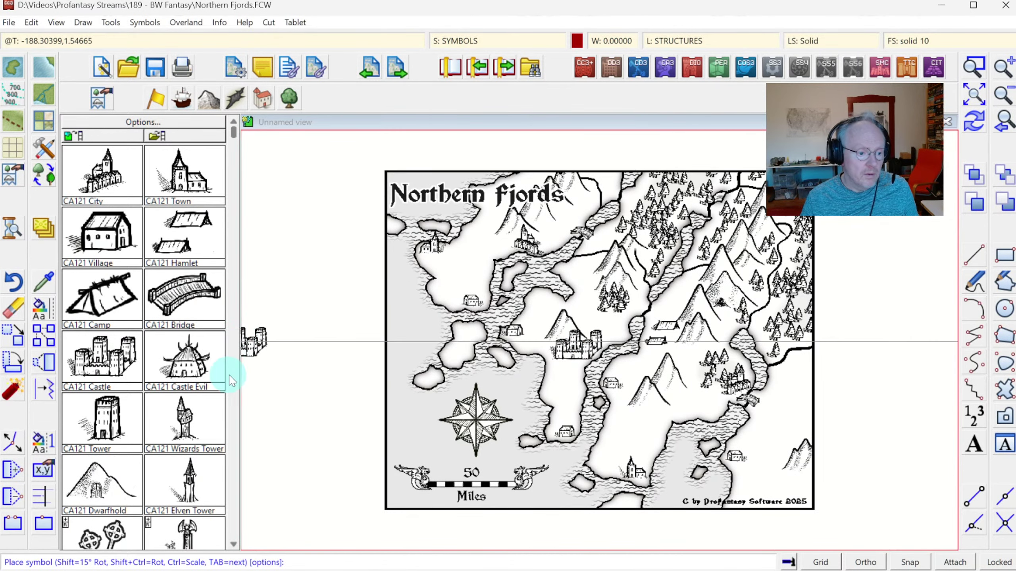
Place a CA121 Dwarfhold symbol at the northwestern mountains, just west of the city on the fjord shore
{"action": "left_click", "coordinate": [110, 490]}
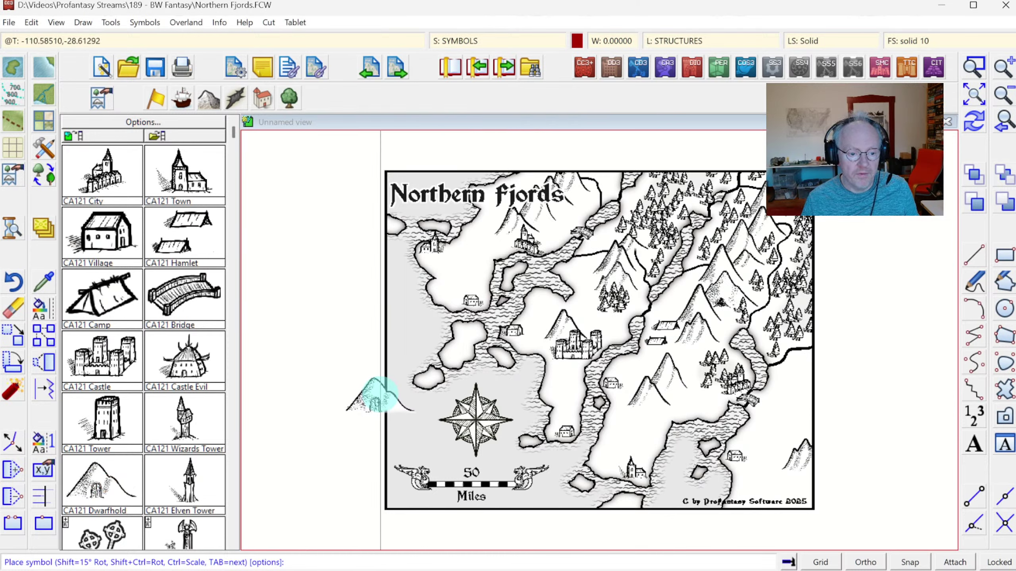
{"action": "left_click", "coordinate": [978, 67]}
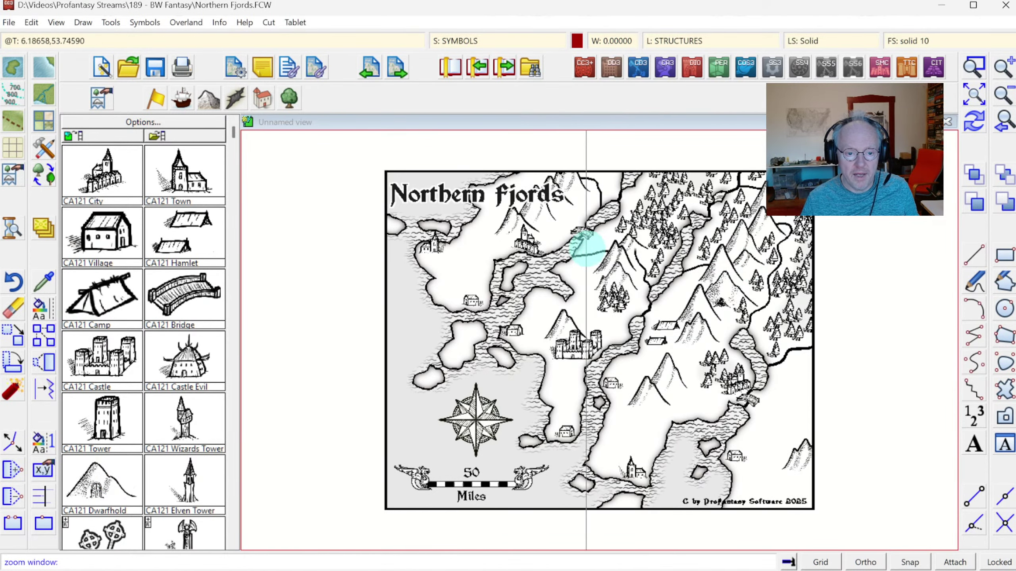
{"action": "left_click", "coordinate": [493, 207]}
{"action": "left_click", "coordinate": [722, 365]}
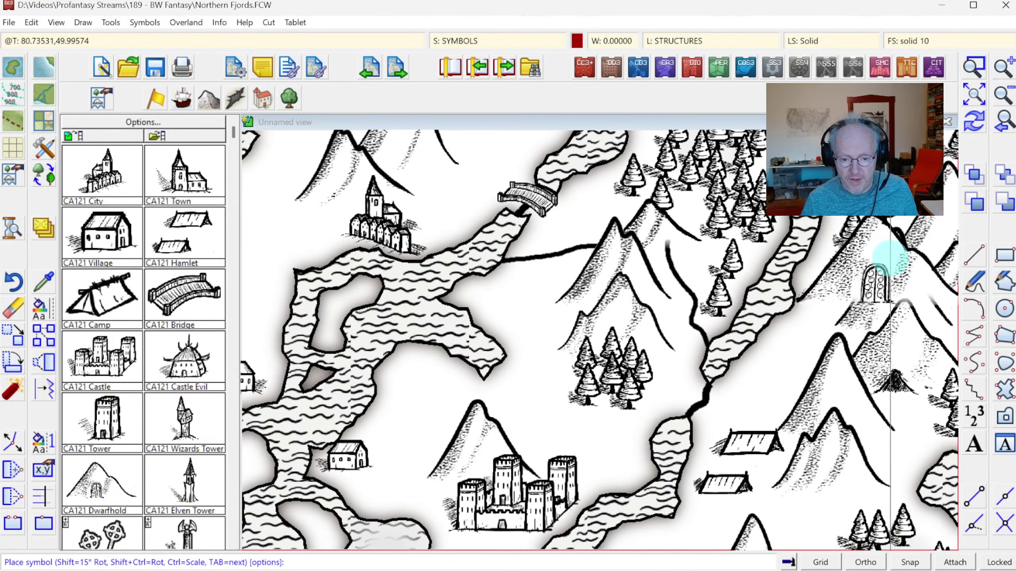
{"action": "left_click", "coordinate": [974, 96]}
{"action": "left_click", "coordinate": [974, 65]}
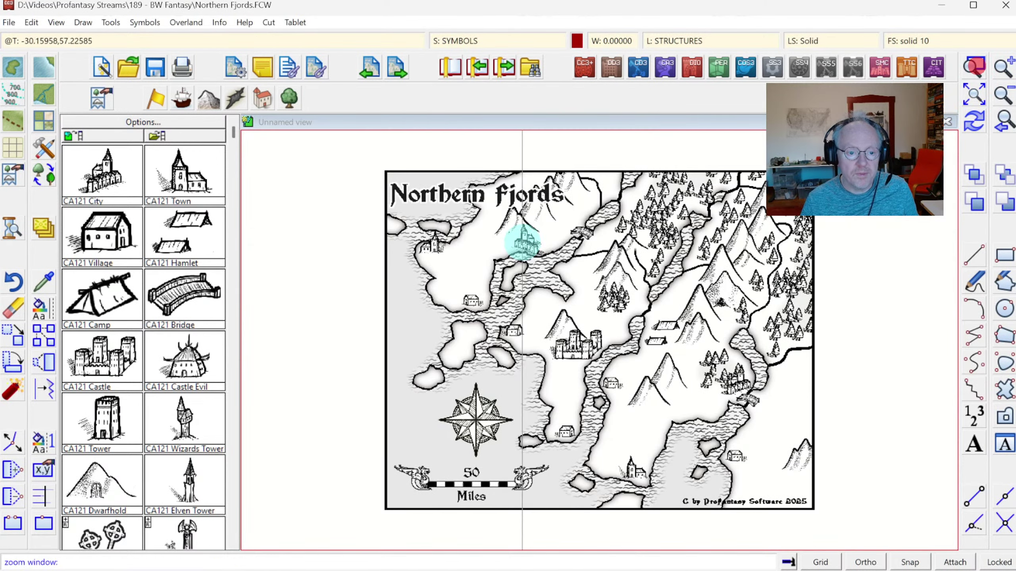
{"action": "left_click", "coordinate": [401, 186]}
{"action": "left_click", "coordinate": [642, 327]}
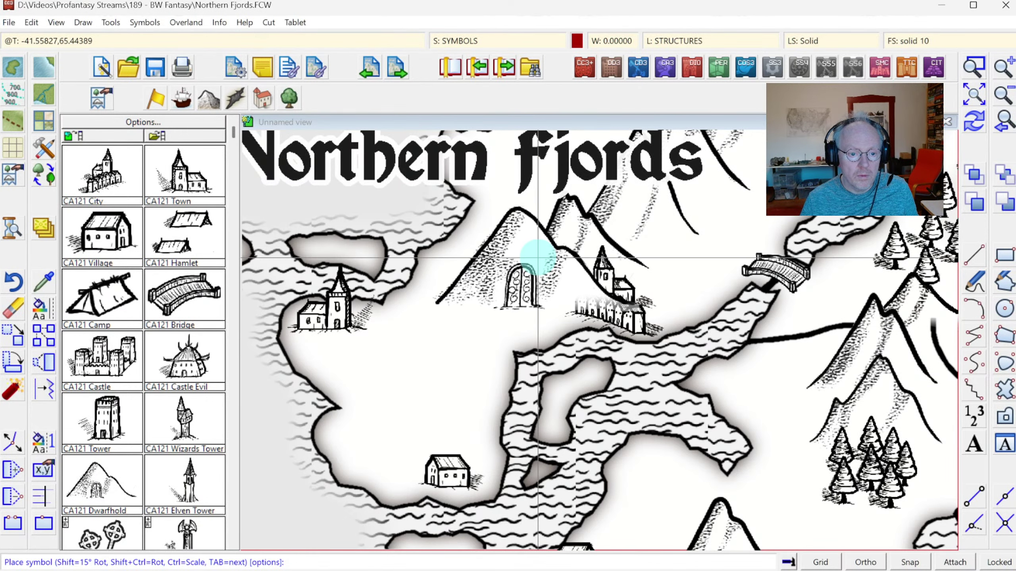
{"action": "left_click", "coordinate": [537, 257]}
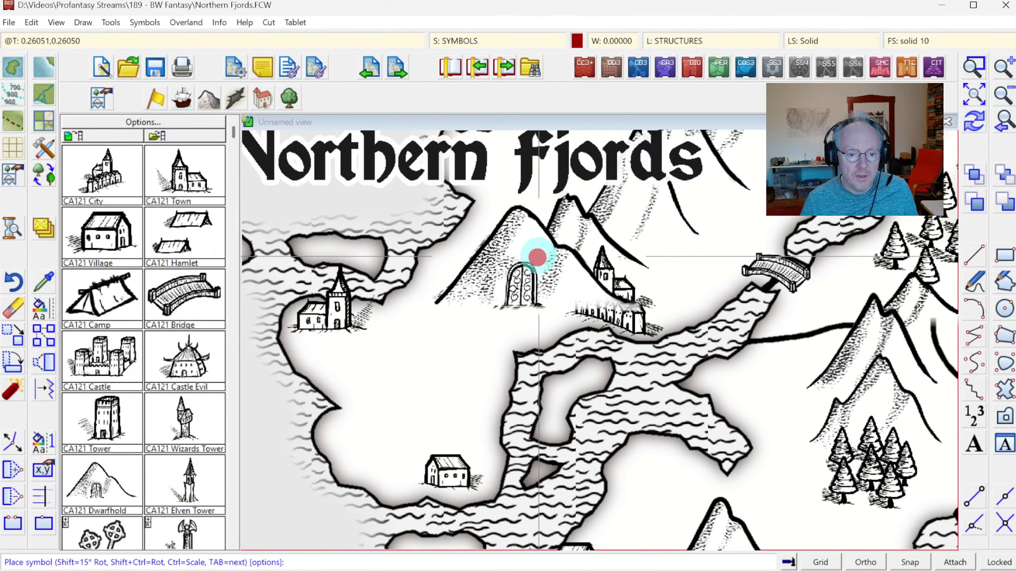
Sort the map's symbols so the city is drawn in front of the dwarfhold beside it
{"action": "left_click", "coordinate": [179, 23]}
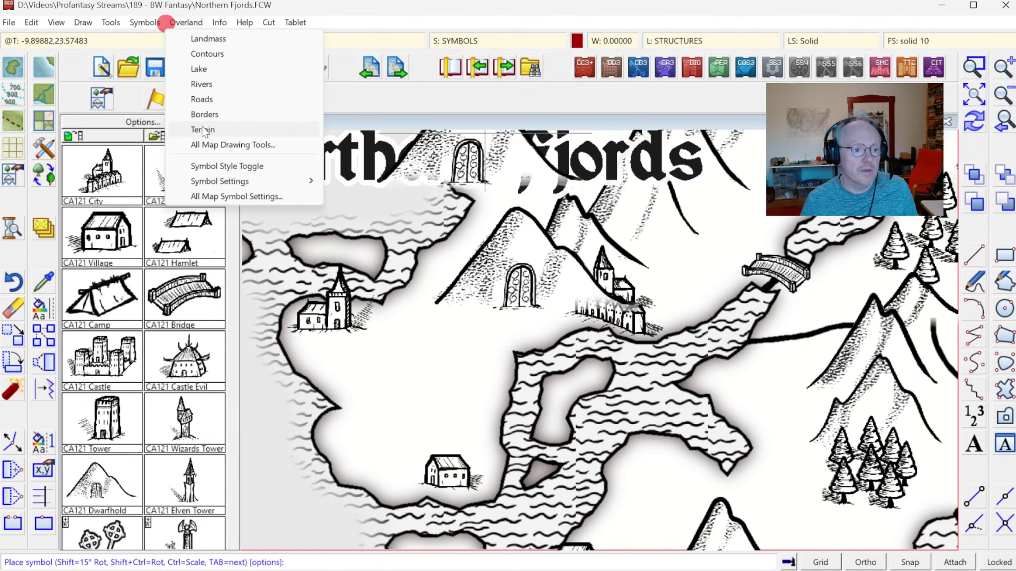
{"action": "left_click", "coordinate": [144, 21]}
{"action": "left_click", "coordinate": [188, 157]}
{"action": "right_click", "coordinate": [435, 206]}
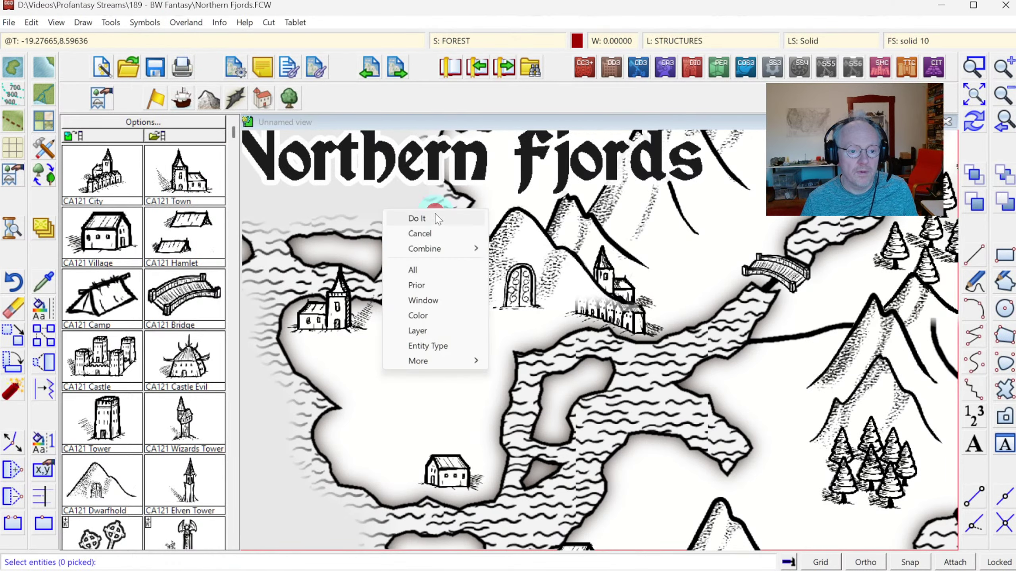
{"action": "left_click", "coordinate": [444, 290]}
{"action": "right_click", "coordinate": [428, 273]}
{"action": "left_click", "coordinate": [444, 280]}
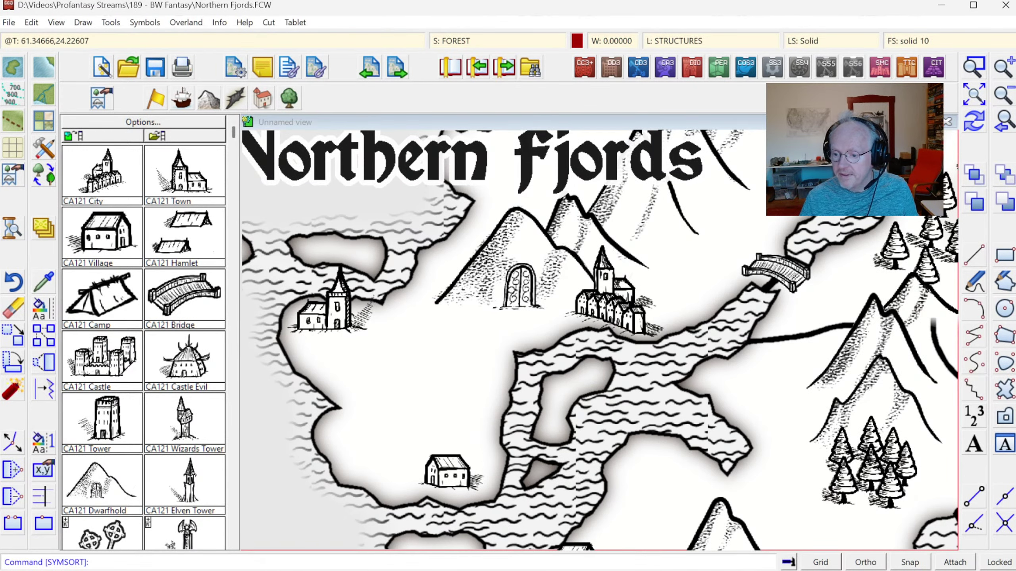
{"action": "left_click", "coordinate": [973, 94]}
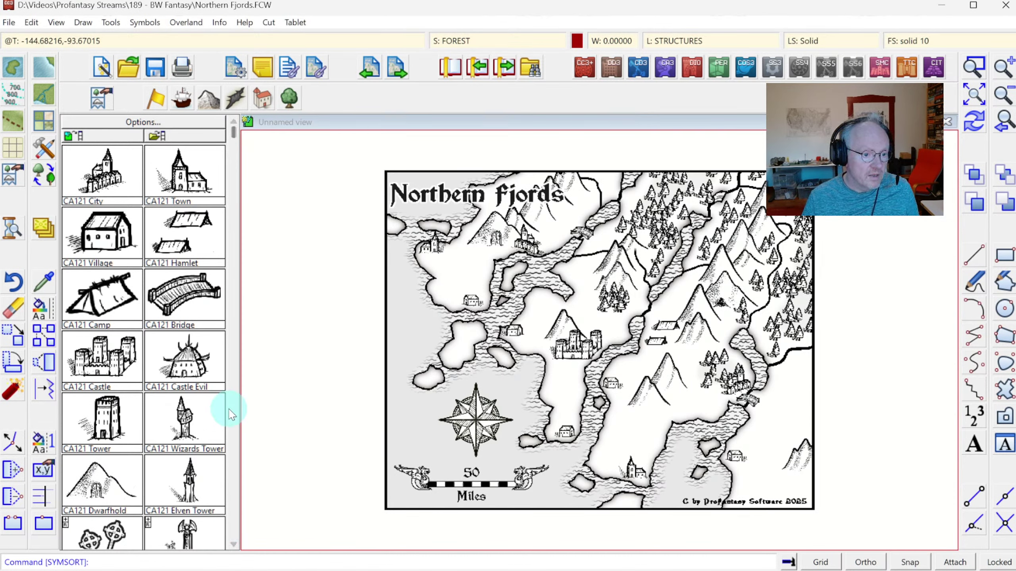
Place a CA121 Castle Evil on the small western island and a CA121 Monument 1 on the larger island northeast of it
{"action": "left_click", "coordinate": [182, 370]}
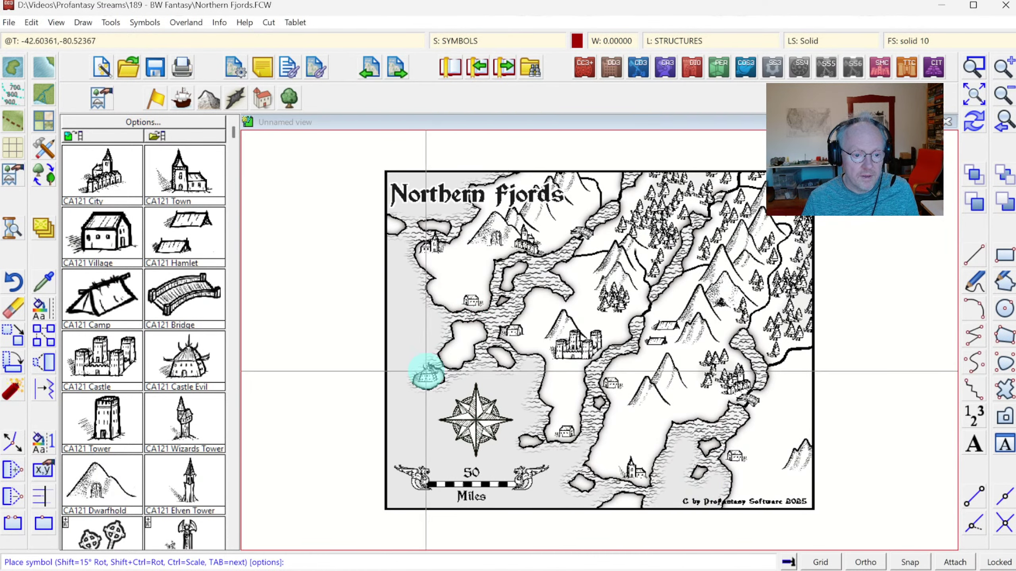
{"action": "left_click", "coordinate": [426, 371]}
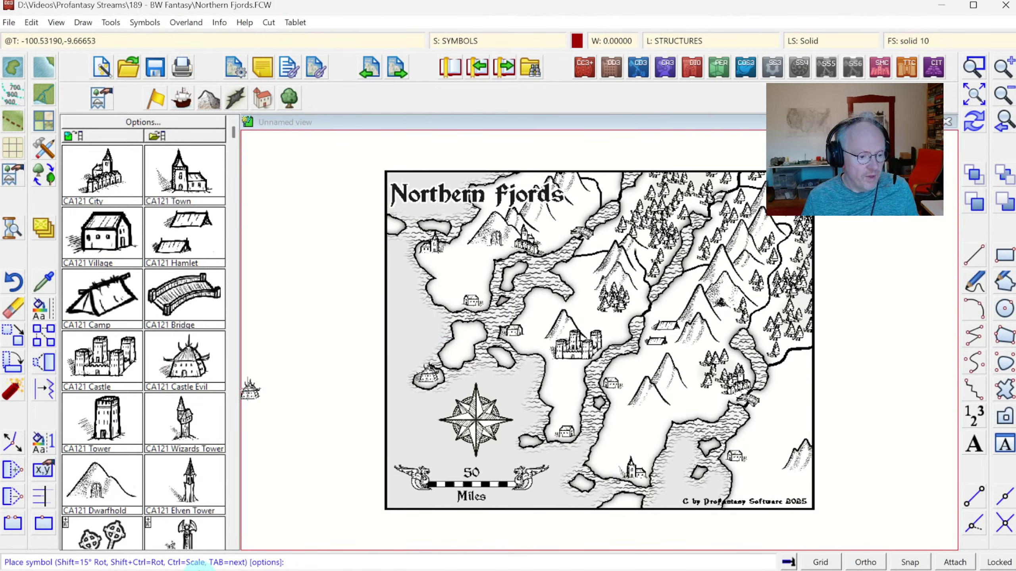
{"action": "left_click", "coordinate": [232, 544]}
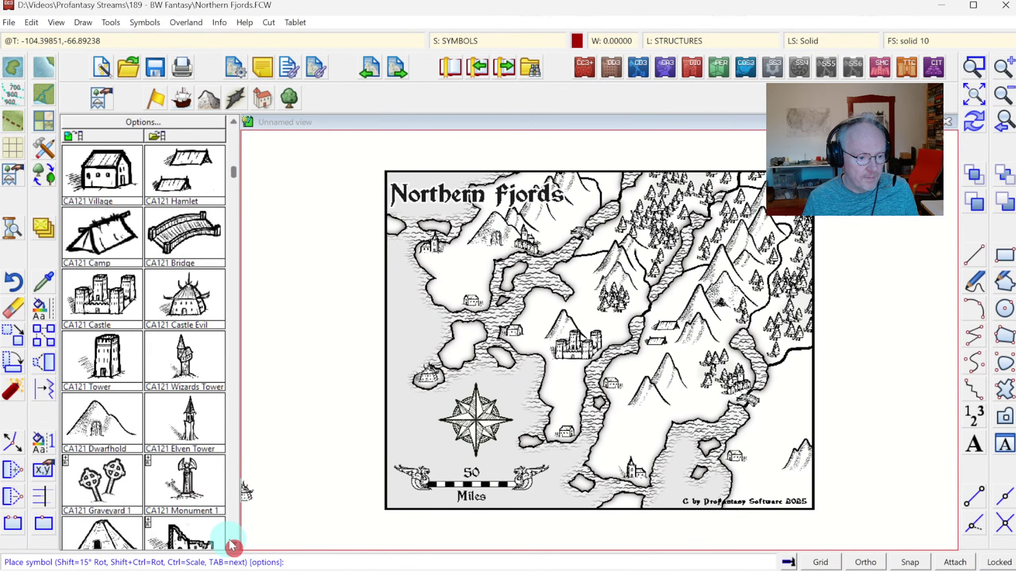
{"action": "left_click", "coordinate": [975, 68]}
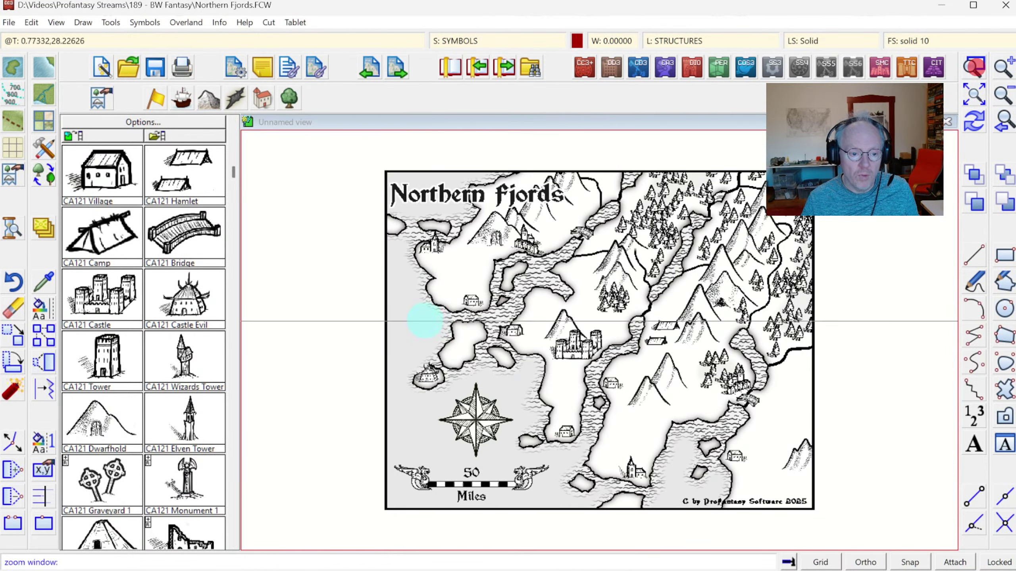
{"action": "left_click", "coordinate": [398, 326]}
{"action": "left_click", "coordinate": [444, 364]}
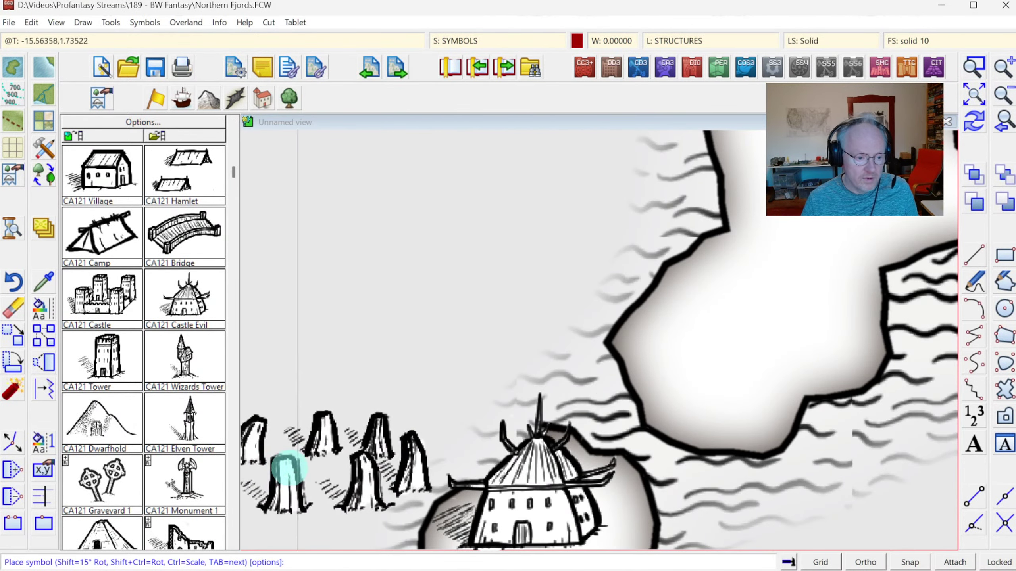
{"action": "left_click", "coordinate": [199, 495]}
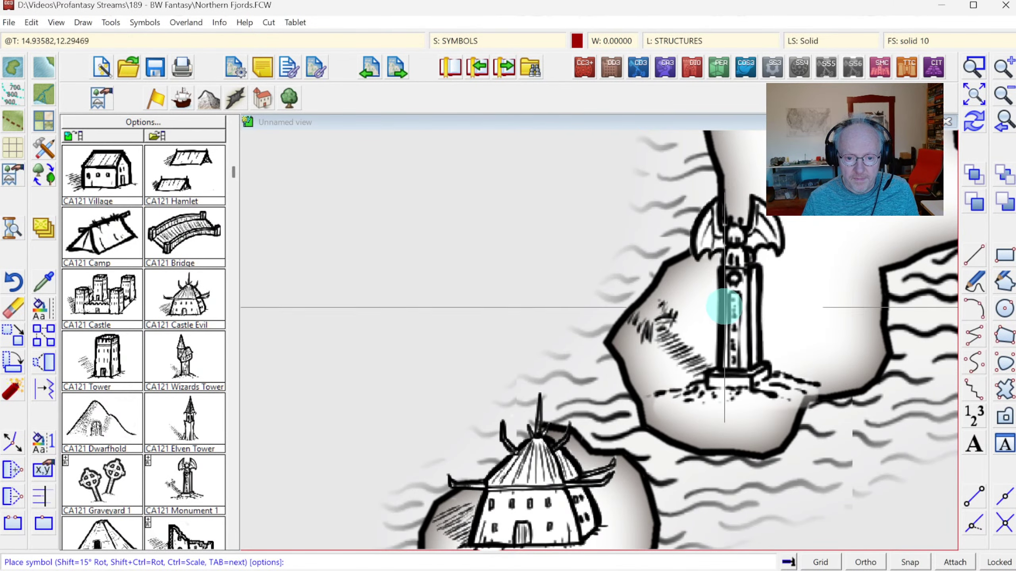
{"action": "left_click", "coordinate": [726, 297]}
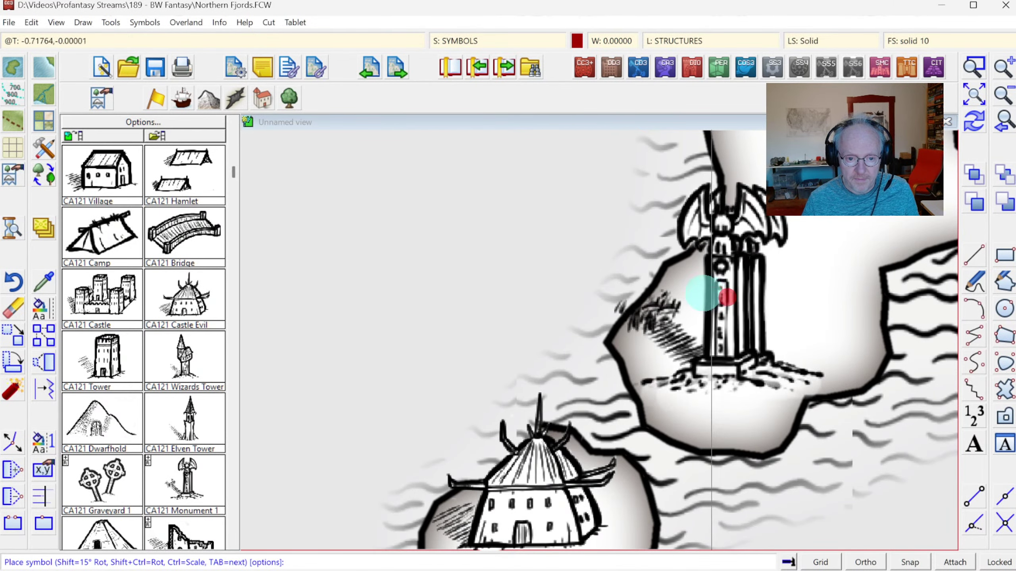
{"action": "left_click", "coordinate": [1002, 126]}
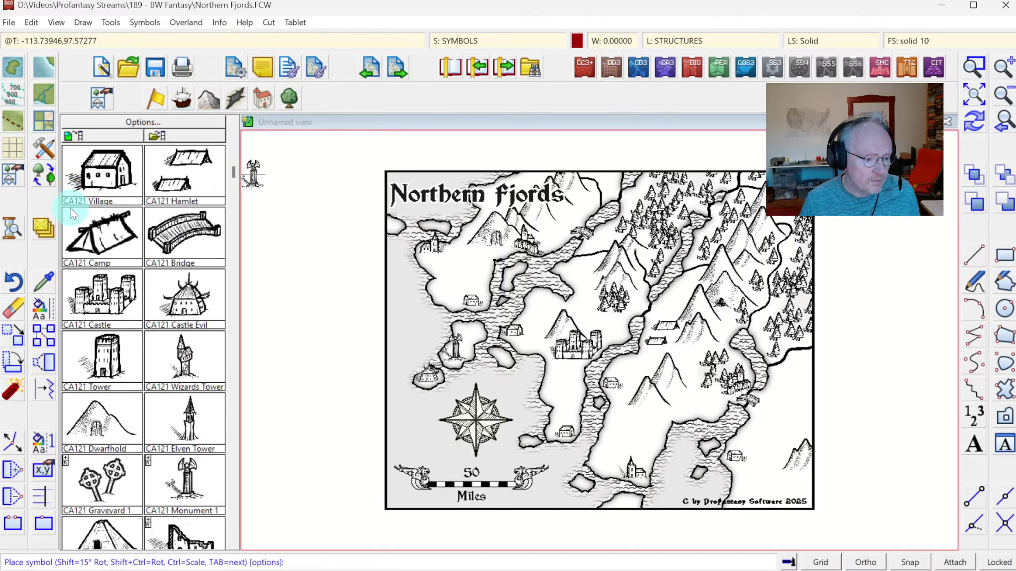
Place a CA121 Ruin at the western foot of the mountain in the southeastern corner of the map
{"action": "left_click", "coordinate": [233, 544]}
{"action": "left_click", "coordinate": [196, 508]}
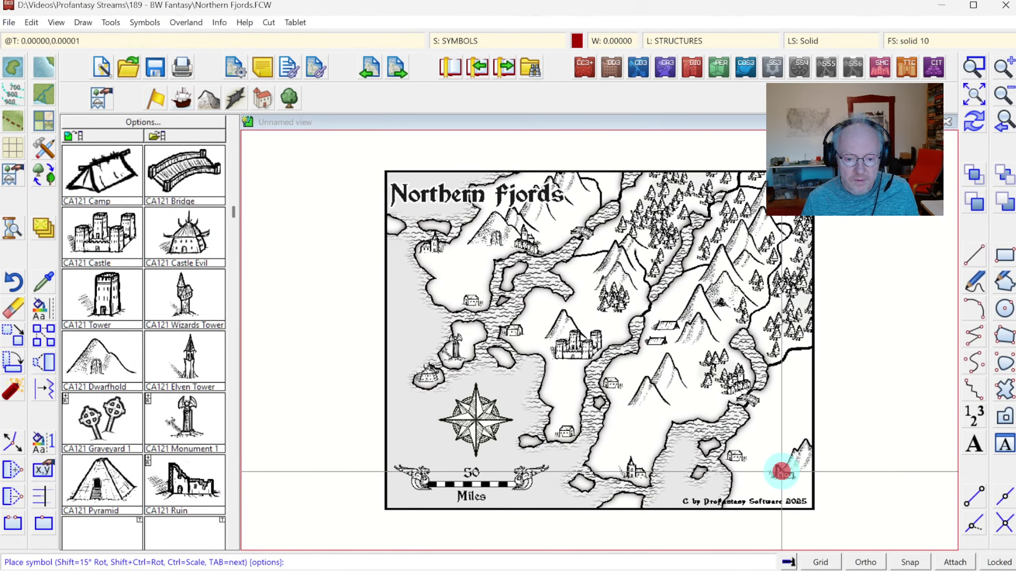
{"action": "left_click", "coordinate": [781, 472]}
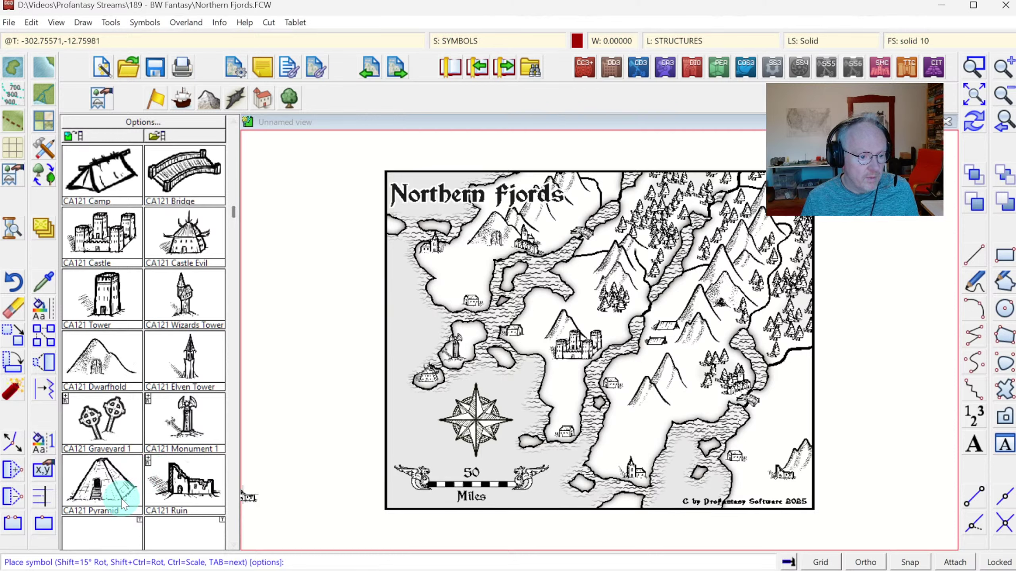
Place a CA121 Graveyard 1 symbol at the southern foot of the twin mountains on the land east of the central fjord
{"action": "left_click", "coordinate": [87, 416]}
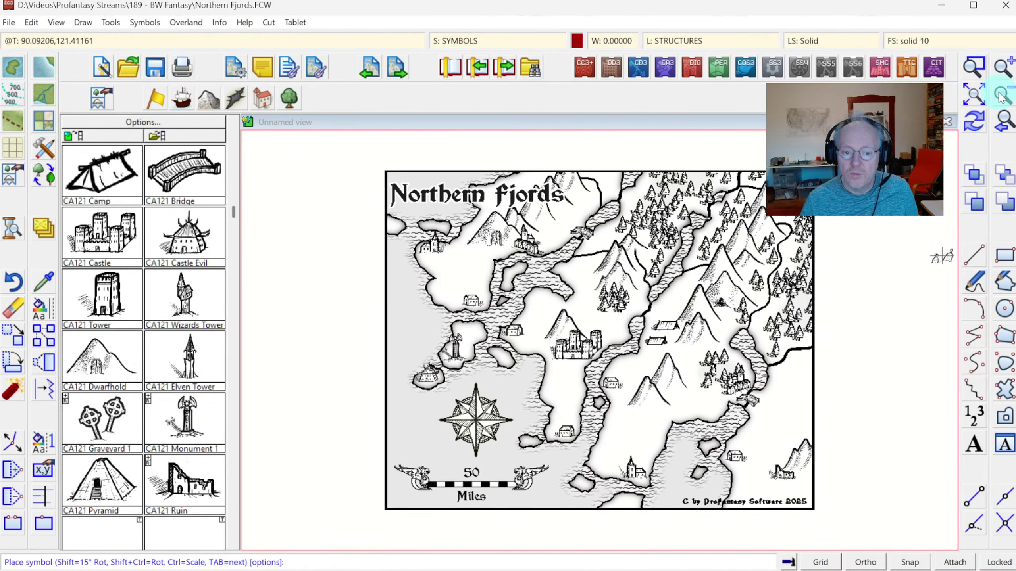
{"action": "left_click", "coordinate": [974, 68]}
{"action": "left_click", "coordinate": [601, 338]}
{"action": "left_click", "coordinate": [760, 463]}
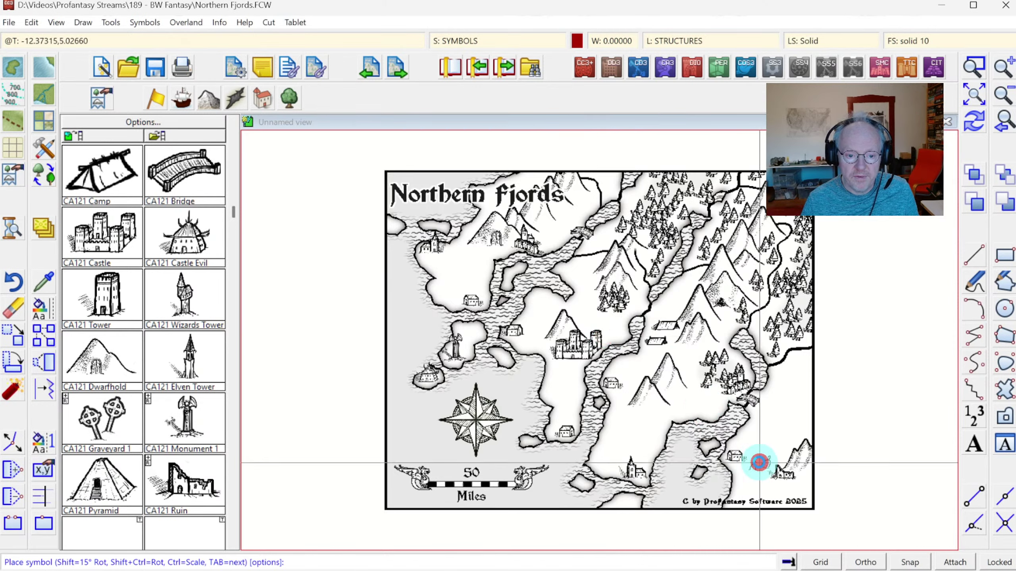
{"action": "left_click", "coordinate": [494, 356]}
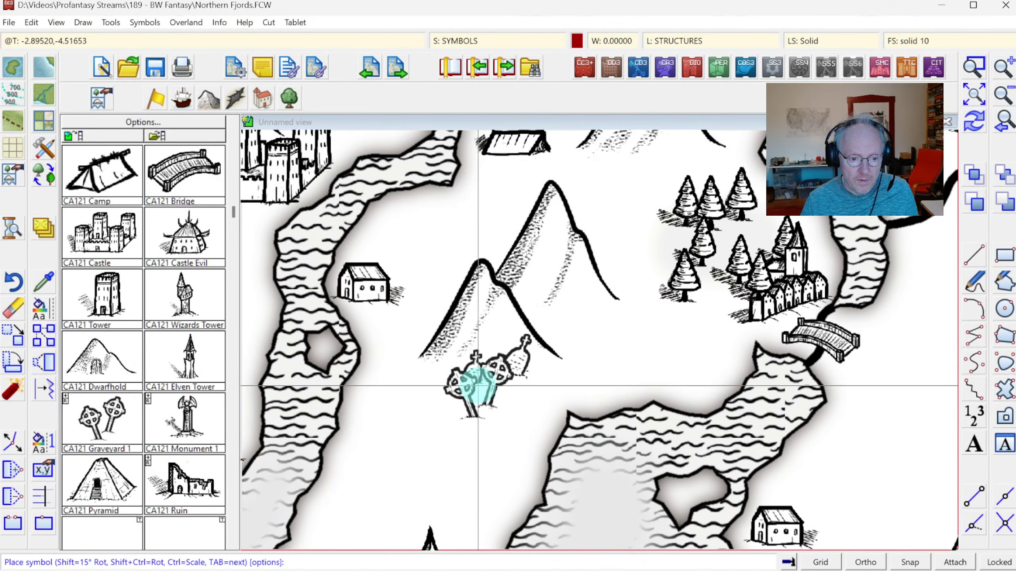
{"action": "left_click", "coordinate": [478, 386]}
{"action": "key", "text": "Escape"}
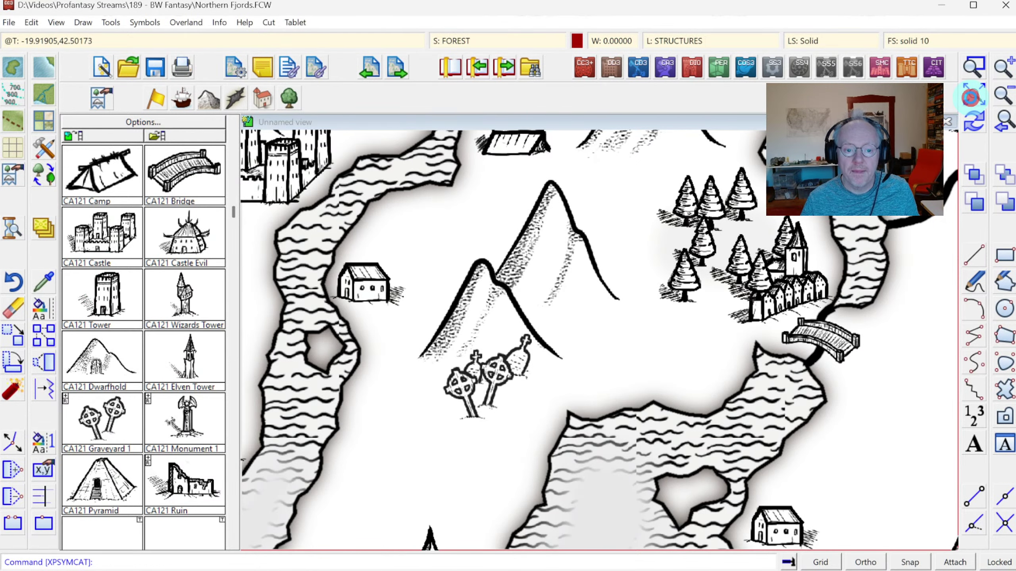
{"action": "left_click", "coordinate": [971, 96]}
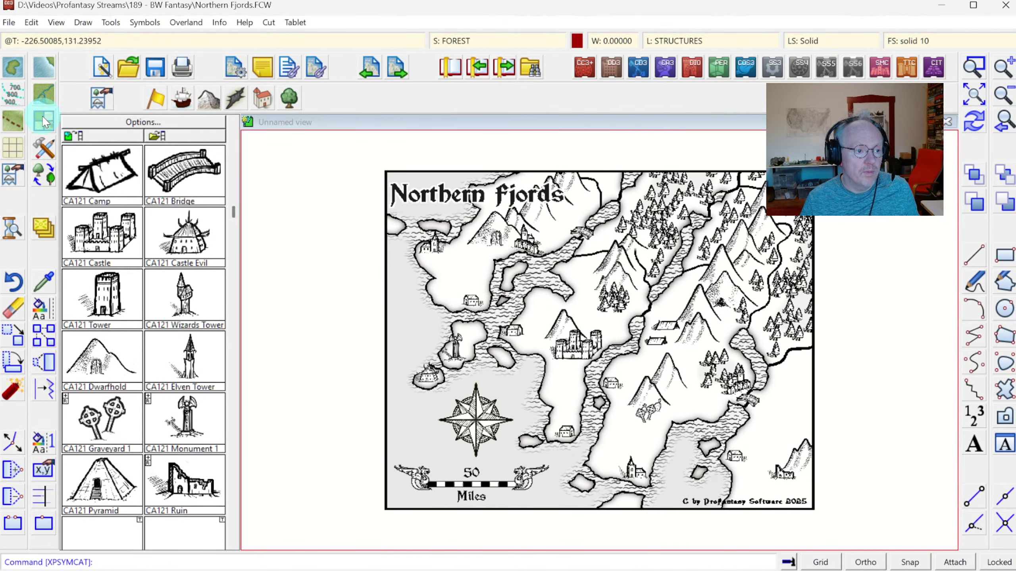
Review the Road, Default drawing tool's advanced properties in the Annual BW Fantasy style and start drawing with that tool
{"action": "left_click", "coordinate": [13, 122]}
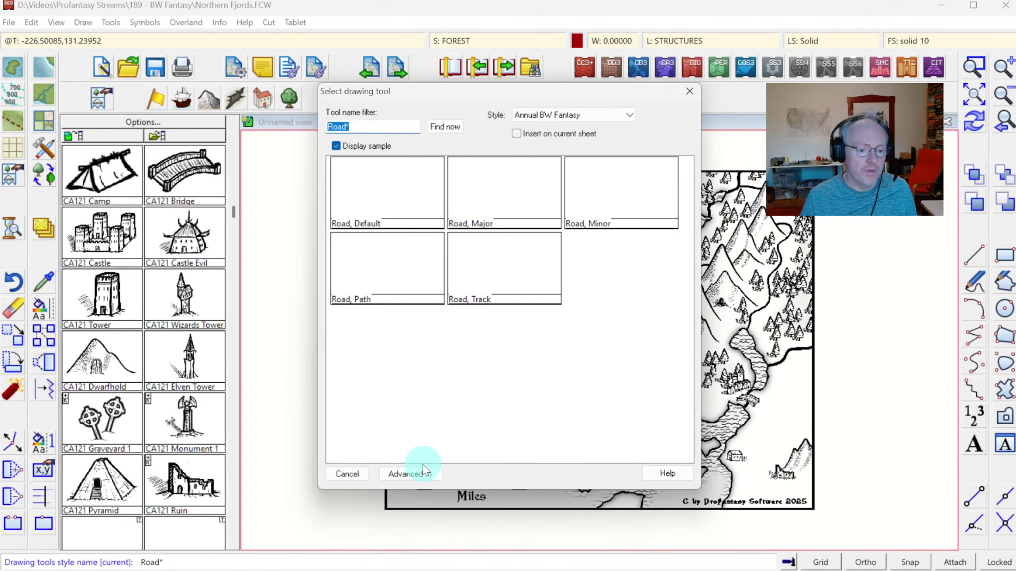
{"action": "left_click", "coordinate": [415, 473]}
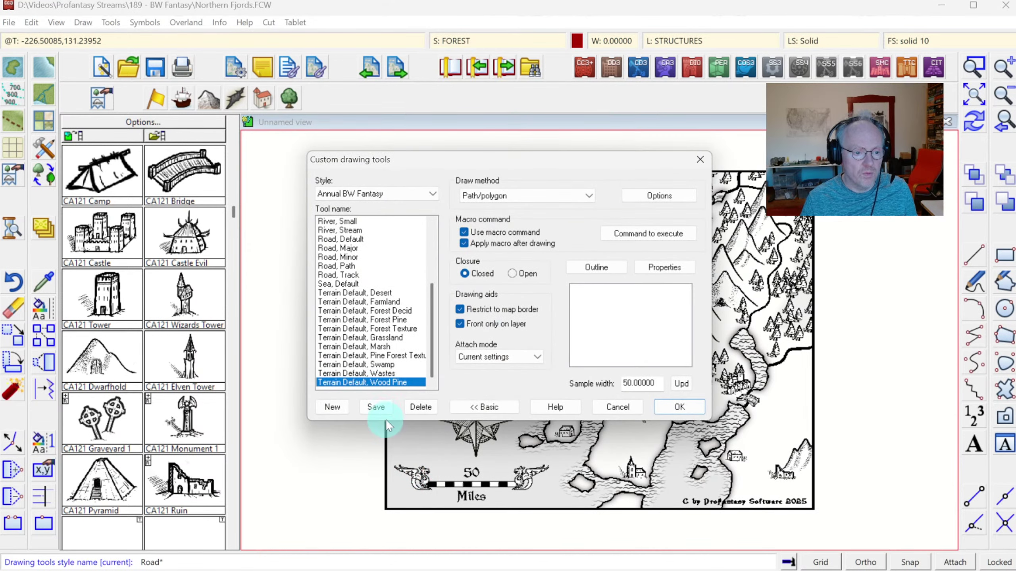
{"action": "left_click", "coordinate": [404, 387]}
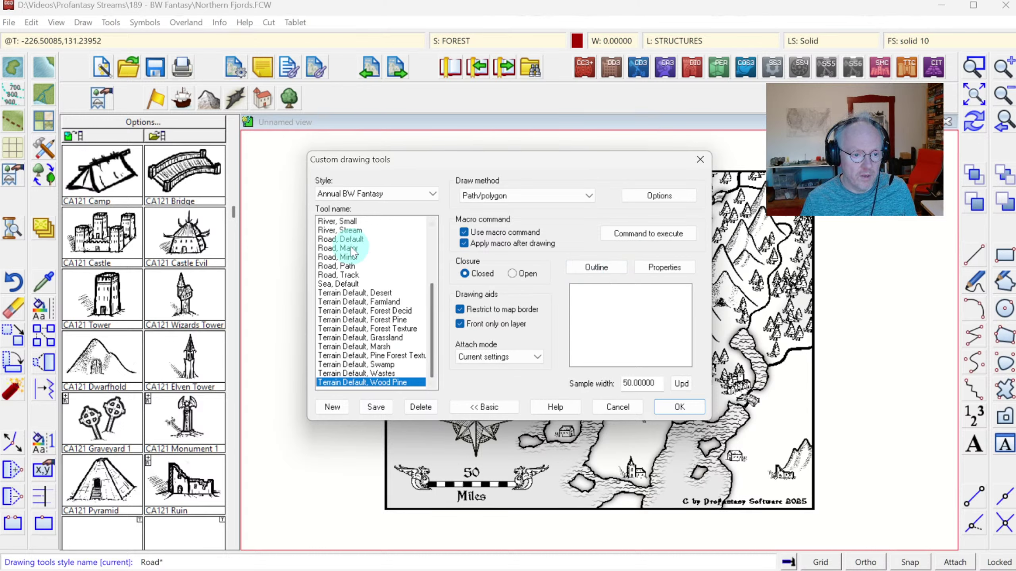
{"action": "left_click", "coordinate": [335, 266]}
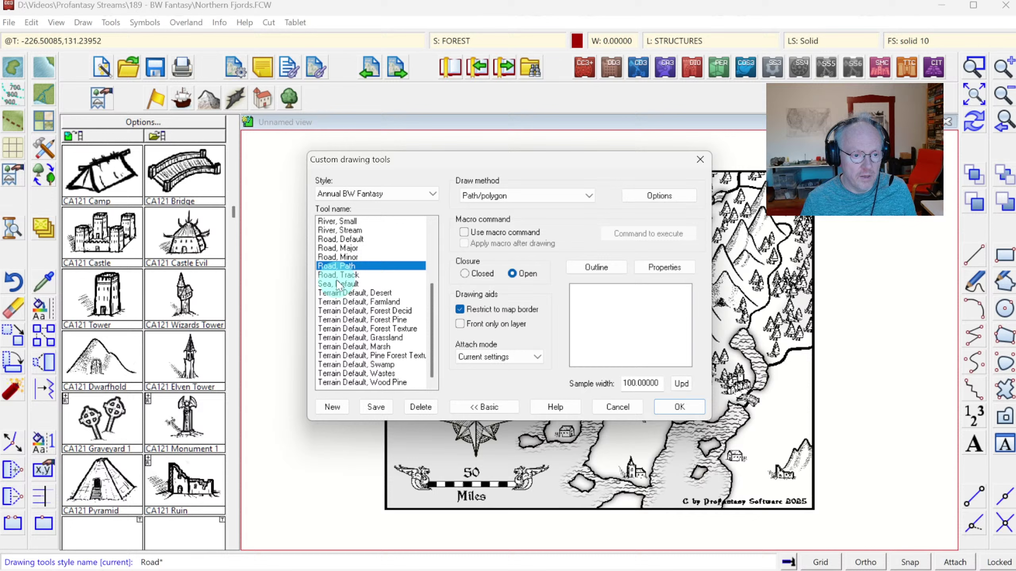
{"action": "left_click", "coordinate": [340, 239]}
{"action": "left_click", "coordinate": [683, 266]}
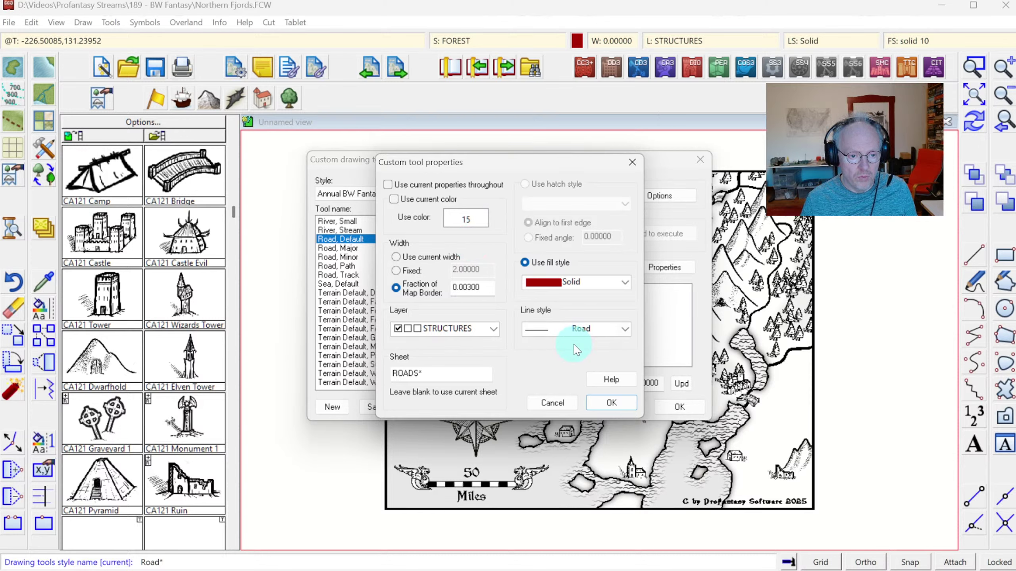
{"action": "left_click", "coordinate": [606, 403]}
{"action": "left_click", "coordinate": [651, 383]}
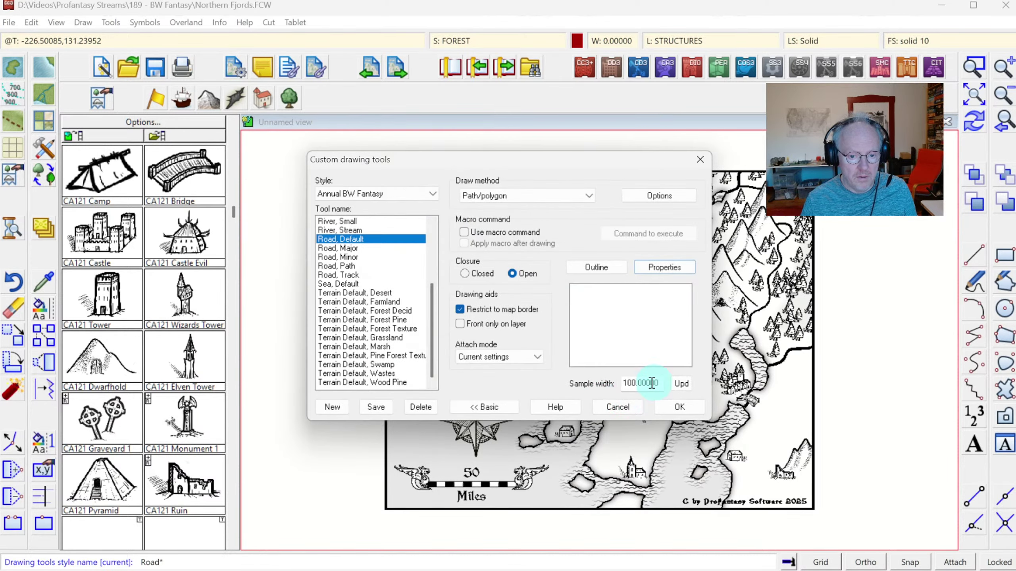
{"action": "left_click", "coordinate": [663, 405]}
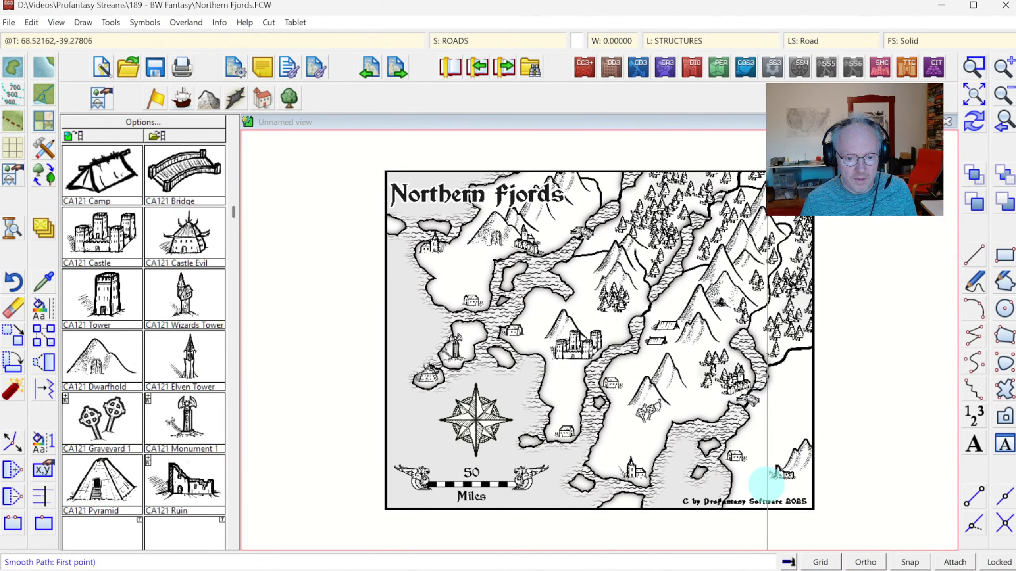
Draw the first road stretch from the map's southeastern edge past the coastal house and over the bridge to the eastern town
{"action": "left_click", "coordinate": [772, 510]}
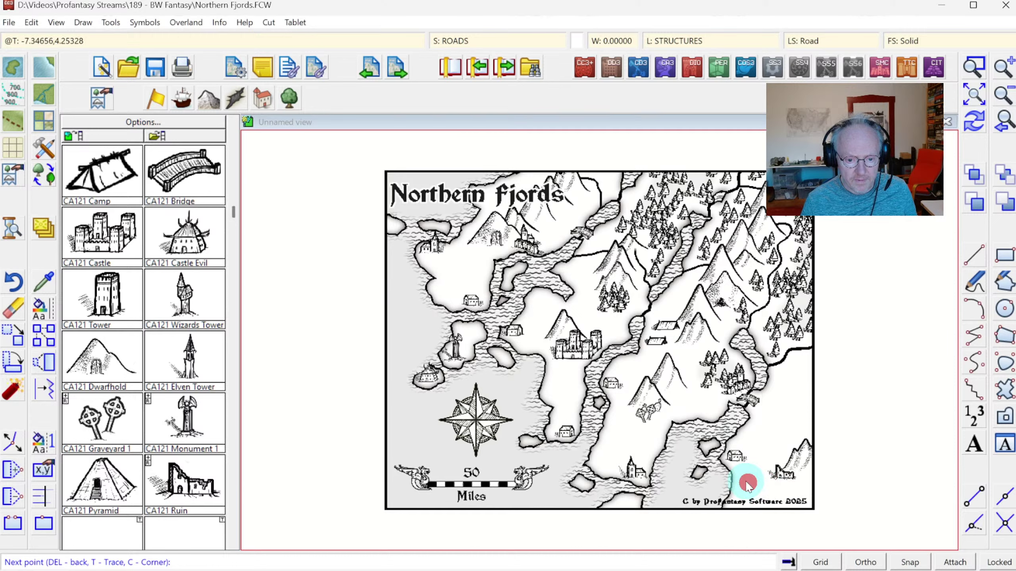
{"action": "left_click", "coordinate": [734, 465]}
{"action": "left_click", "coordinate": [755, 439]}
{"action": "left_click", "coordinate": [765, 425]}
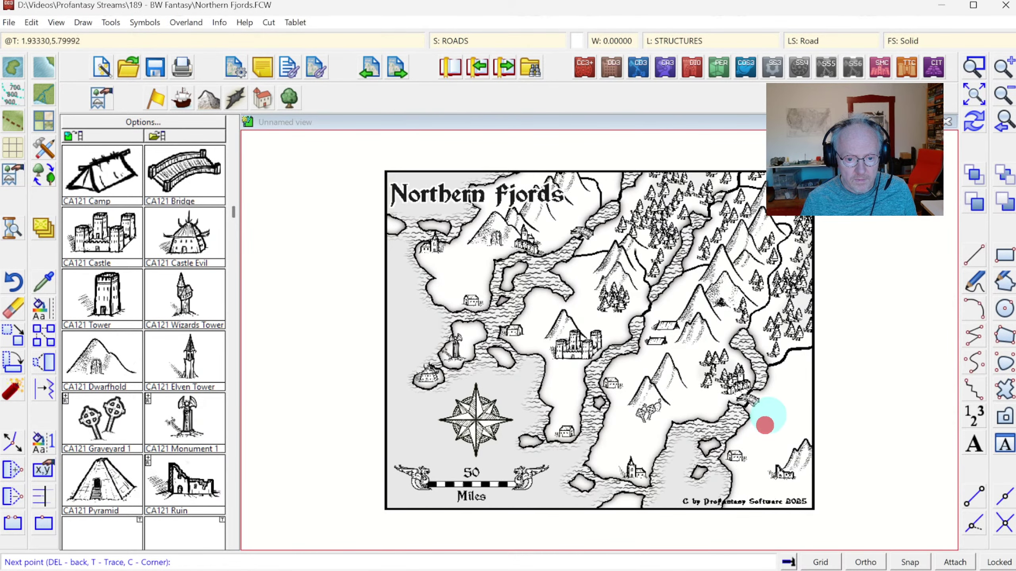
{"action": "left_click", "coordinate": [764, 412]}
{"action": "left_click", "coordinate": [755, 402]}
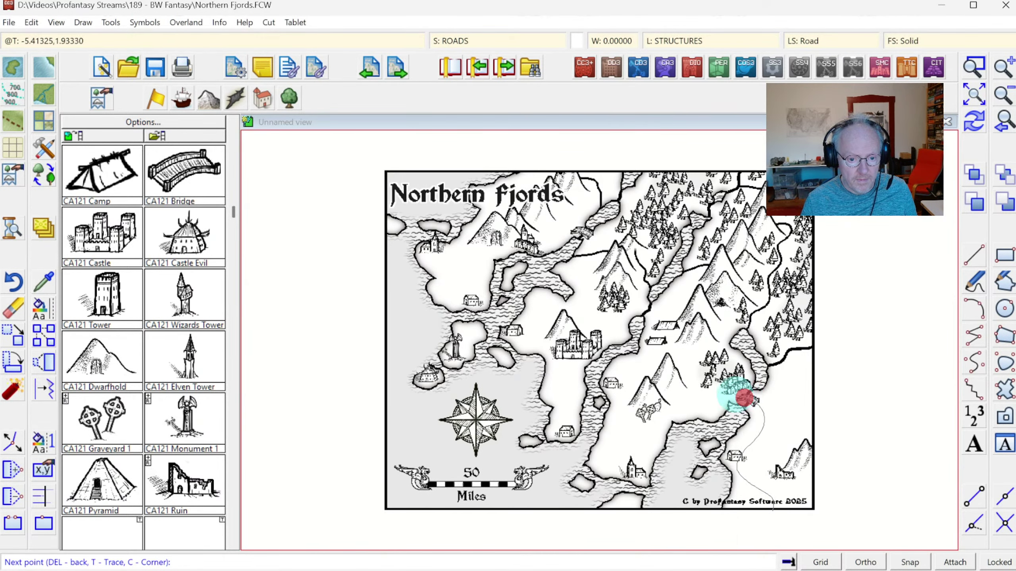
{"action": "left_click", "coordinate": [732, 393]}
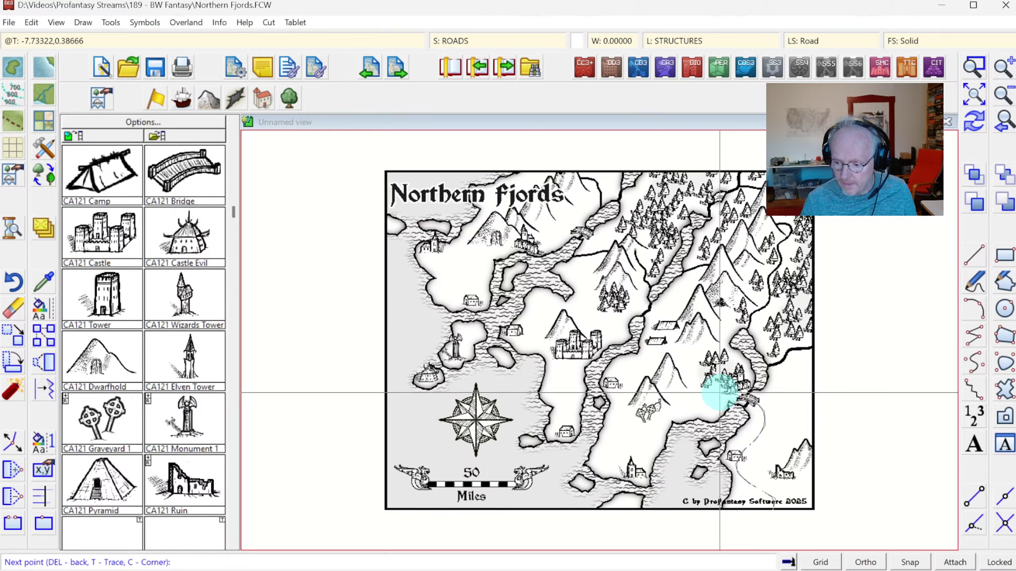
Continue the road west and north past the two camps, around the fjord's head and past the castle to the southern peninsula's house
{"action": "left_click", "coordinate": [720, 392]}
{"action": "left_click", "coordinate": [698, 385]}
{"action": "left_click", "coordinate": [687, 381]}
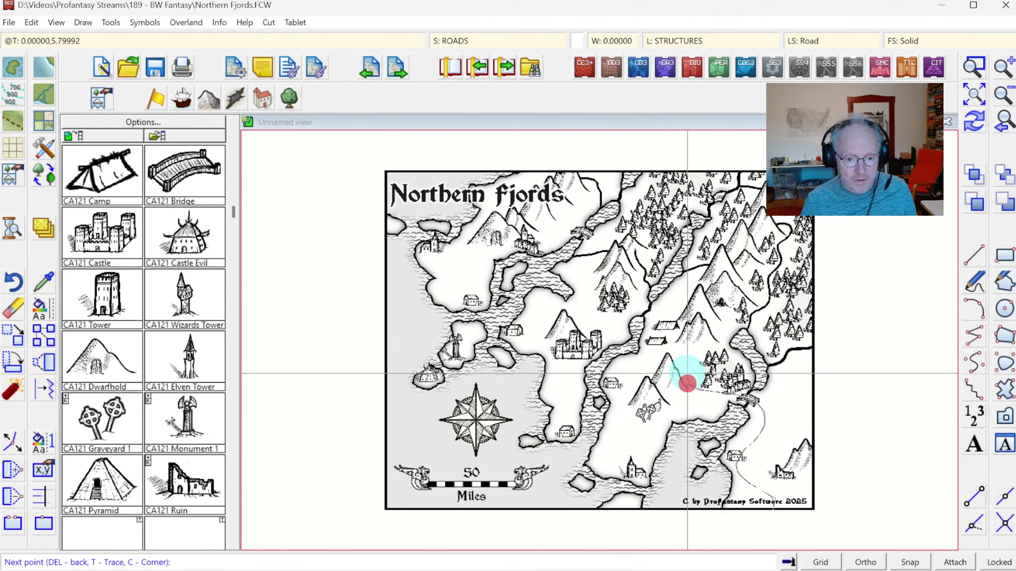
{"action": "left_click", "coordinate": [689, 364]}
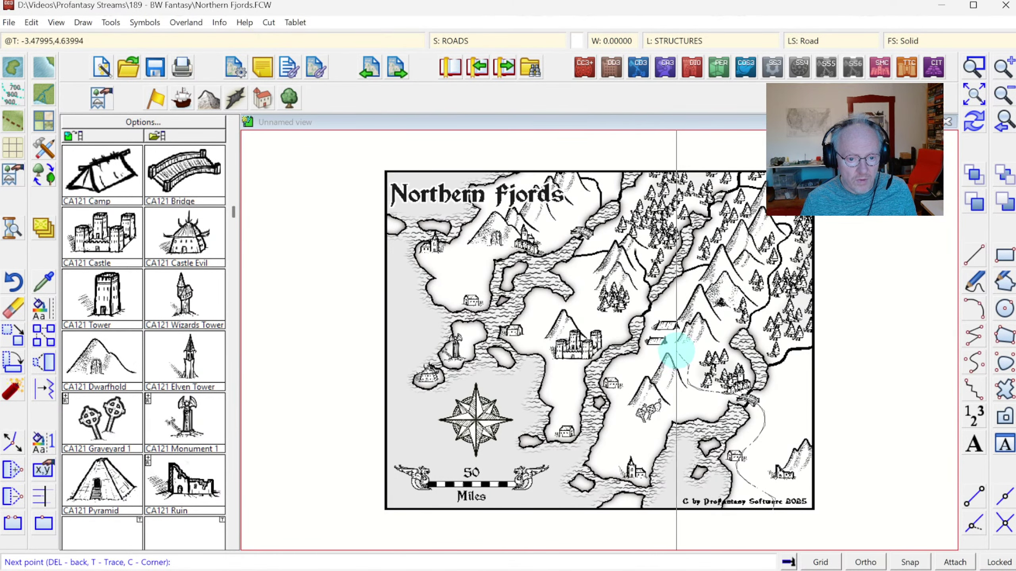
{"action": "left_click", "coordinate": [666, 346]}
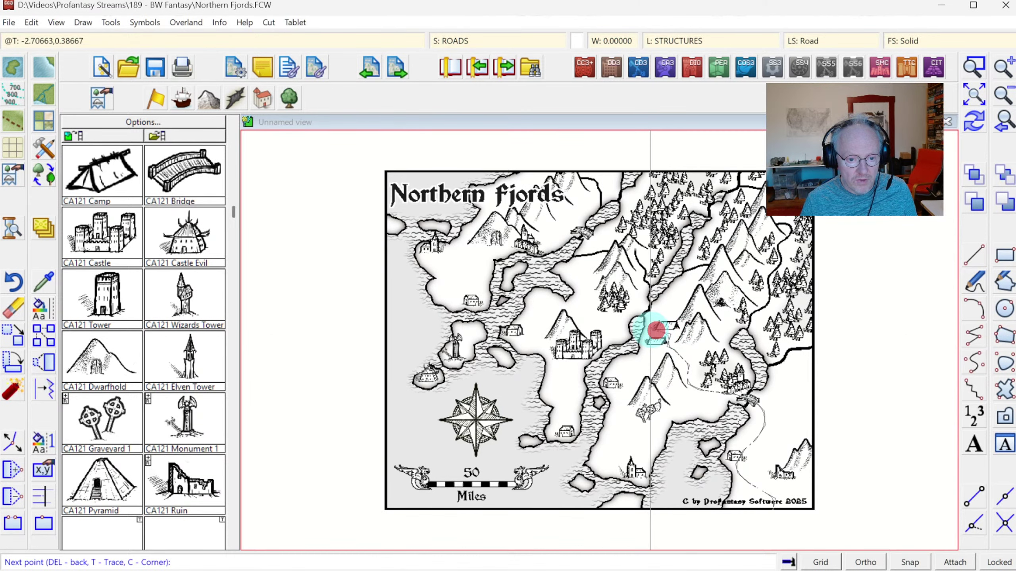
{"action": "left_click", "coordinate": [647, 329]}
{"action": "left_click", "coordinate": [656, 313]}
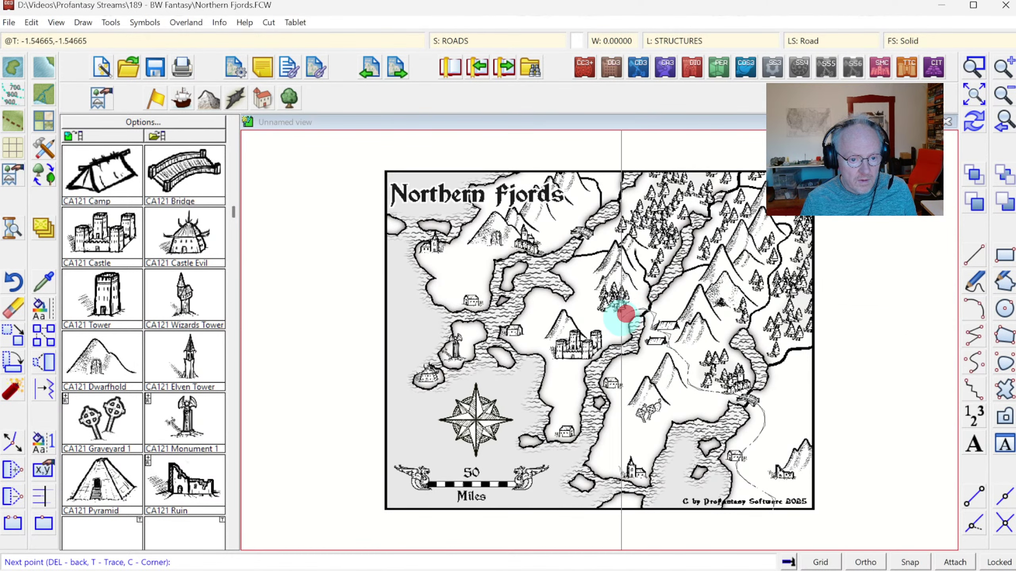
{"action": "left_click", "coordinate": [607, 322]}
{"action": "left_click", "coordinate": [598, 334]}
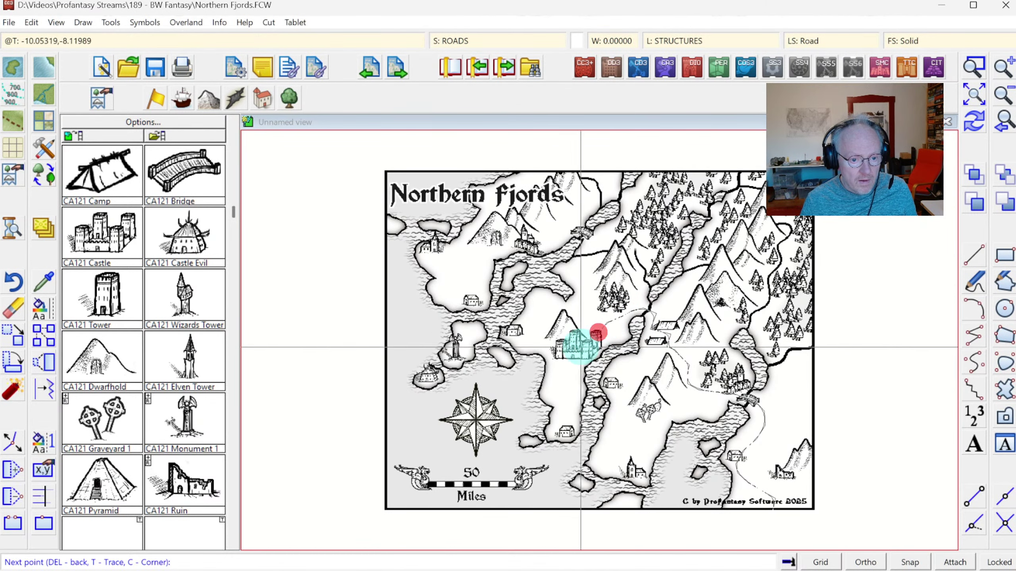
{"action": "left_click", "coordinate": [569, 351]}
{"action": "left_click", "coordinate": [559, 373]}
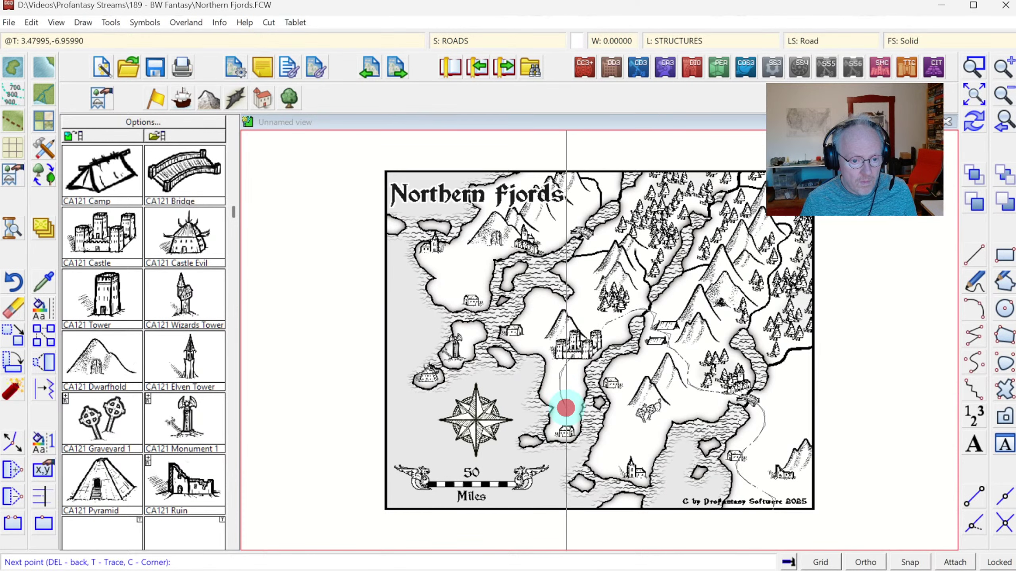
{"action": "left_click", "coordinate": [564, 432]}
{"action": "right_click", "coordinate": [567, 430]}
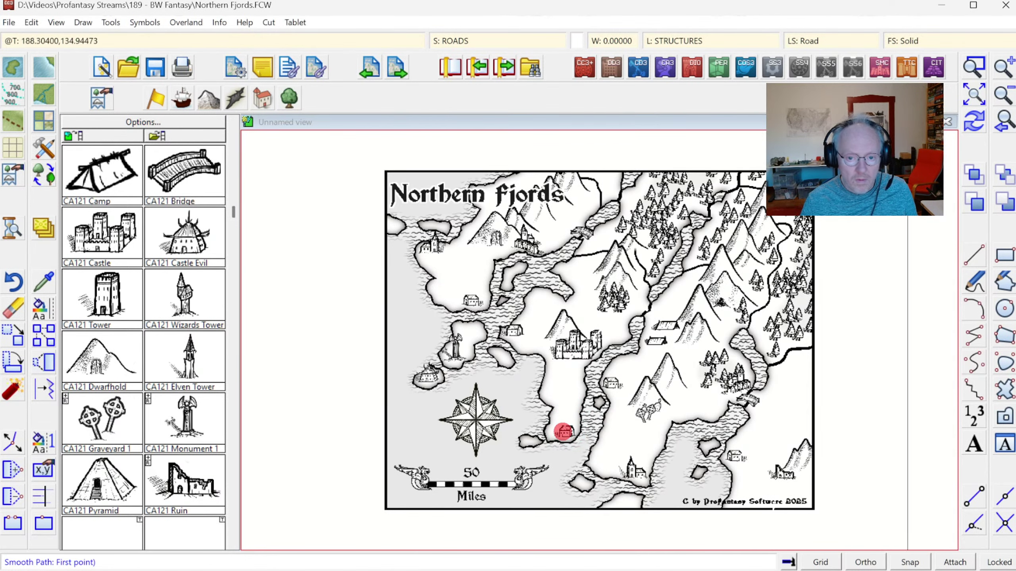
Change the color of the new road to light grey, color 254
{"action": "left_click", "coordinate": [975, 69]}
{"action": "left_click", "coordinate": [520, 295]}
{"action": "left_click", "coordinate": [721, 438]}
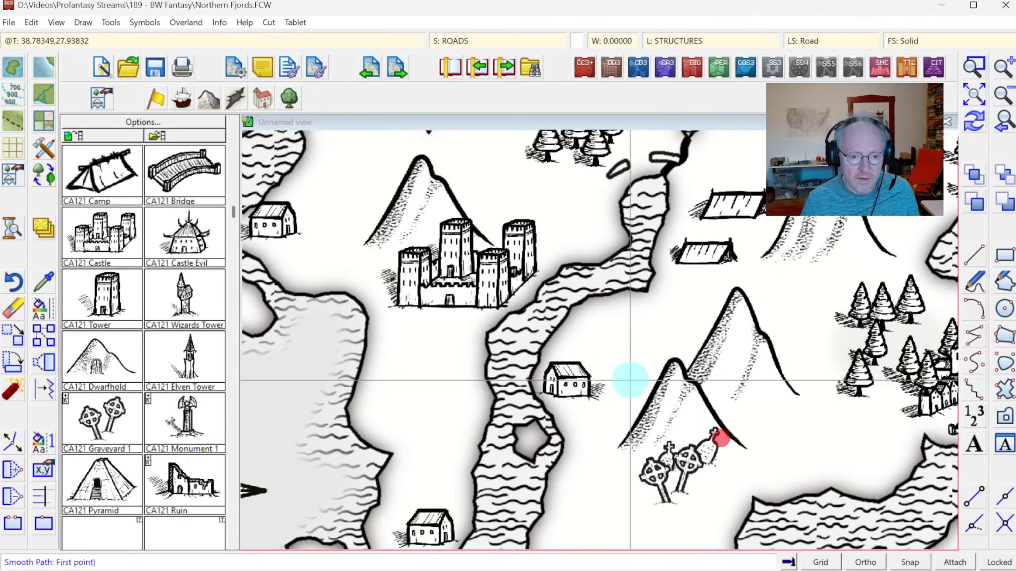
{"action": "right_click", "coordinate": [269, 258]}
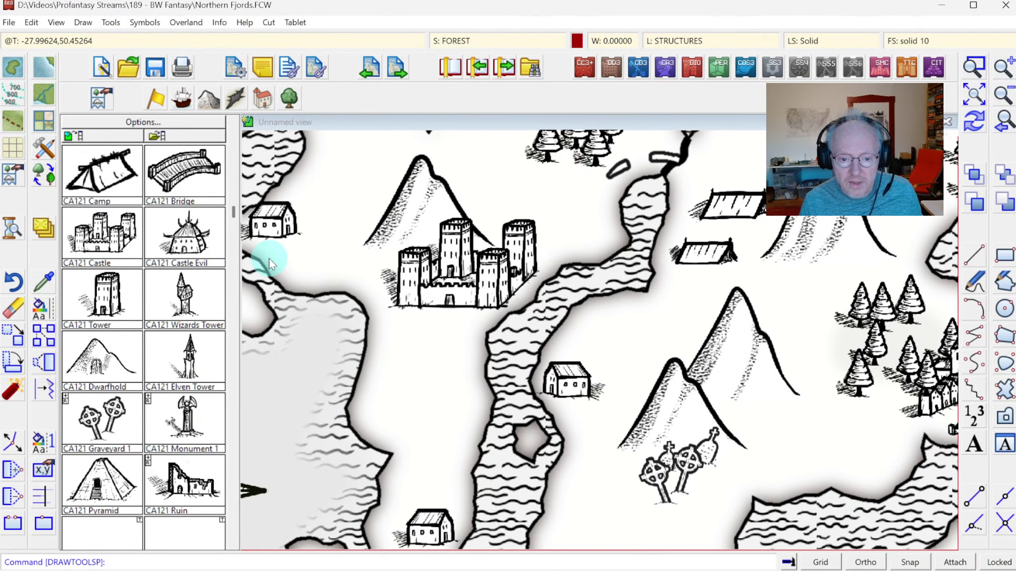
{"action": "left_click", "coordinate": [45, 318]}
{"action": "left_click", "coordinate": [90, 391]}
{"action": "left_click", "coordinate": [396, 356]}
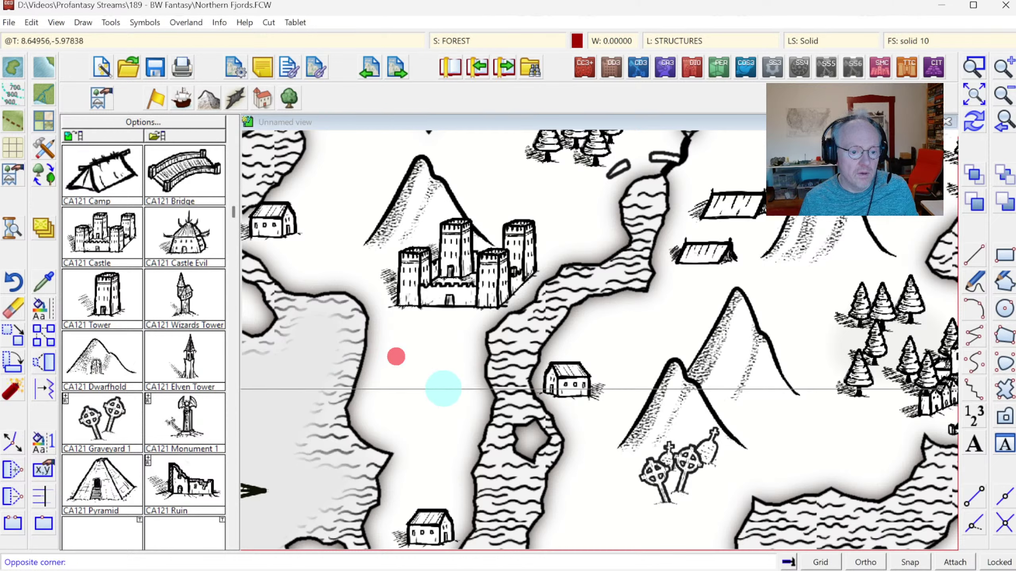
{"action": "left_click", "coordinate": [444, 388]}
{"action": "right_click", "coordinate": [448, 380]}
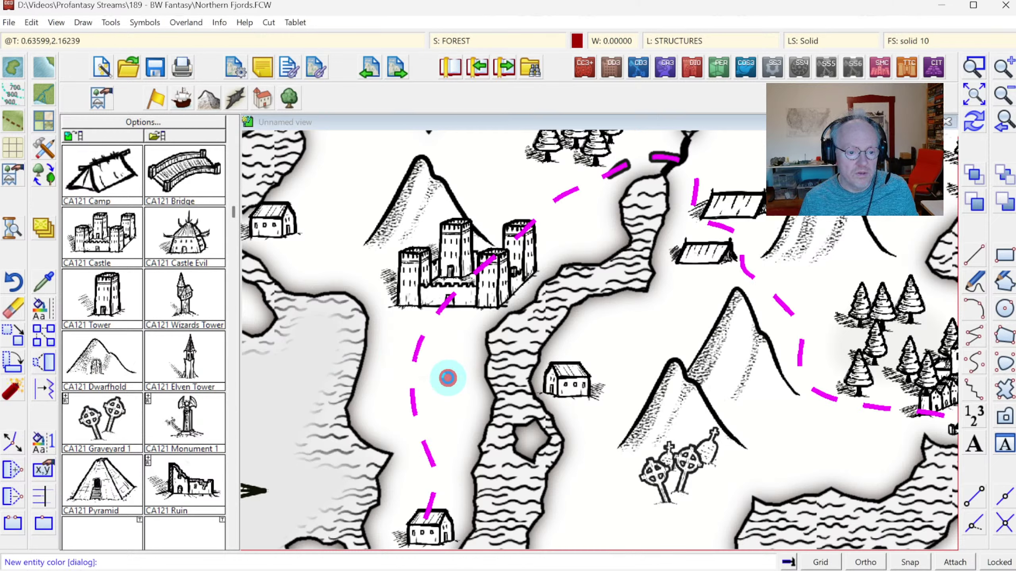
{"action": "right_click", "coordinate": [448, 378]}
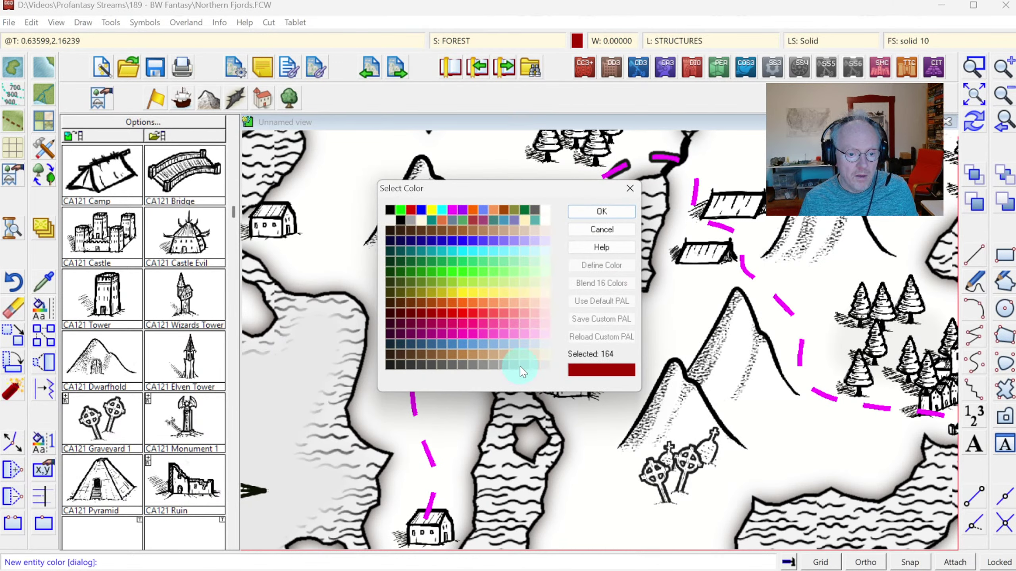
{"action": "left_click", "coordinate": [535, 366]}
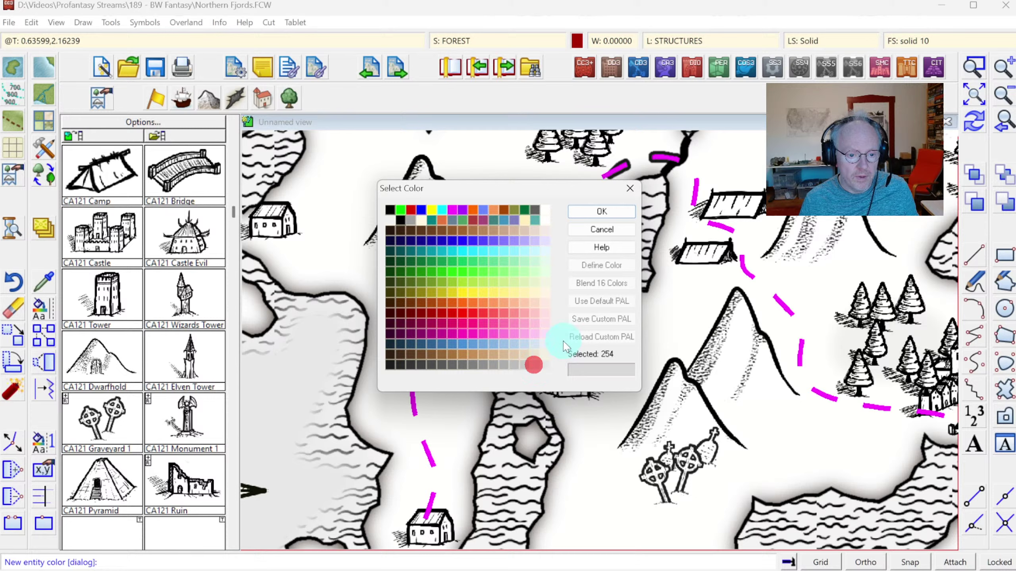
{"action": "left_click", "coordinate": [593, 216]}
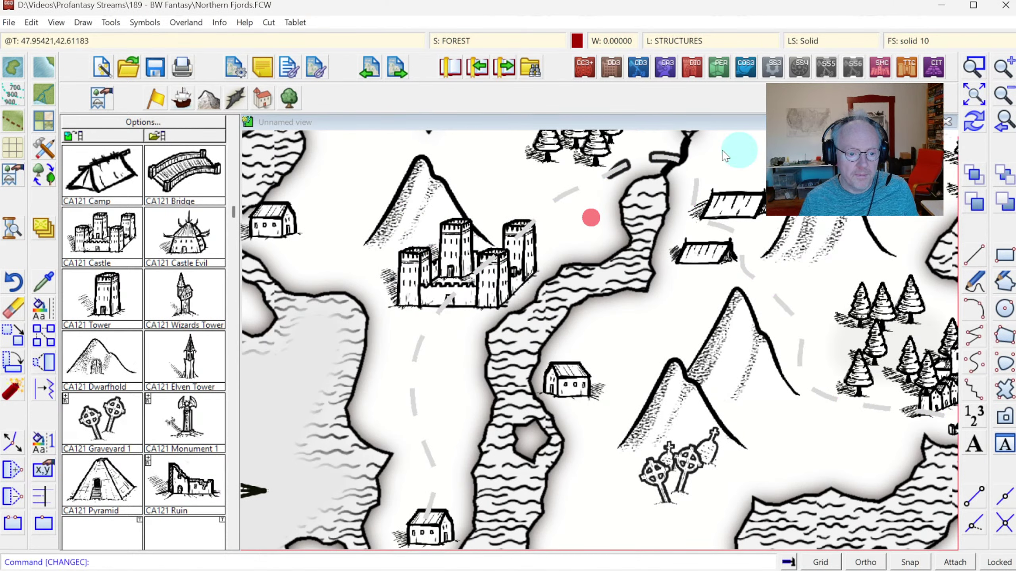
{"action": "left_click", "coordinate": [973, 120]}
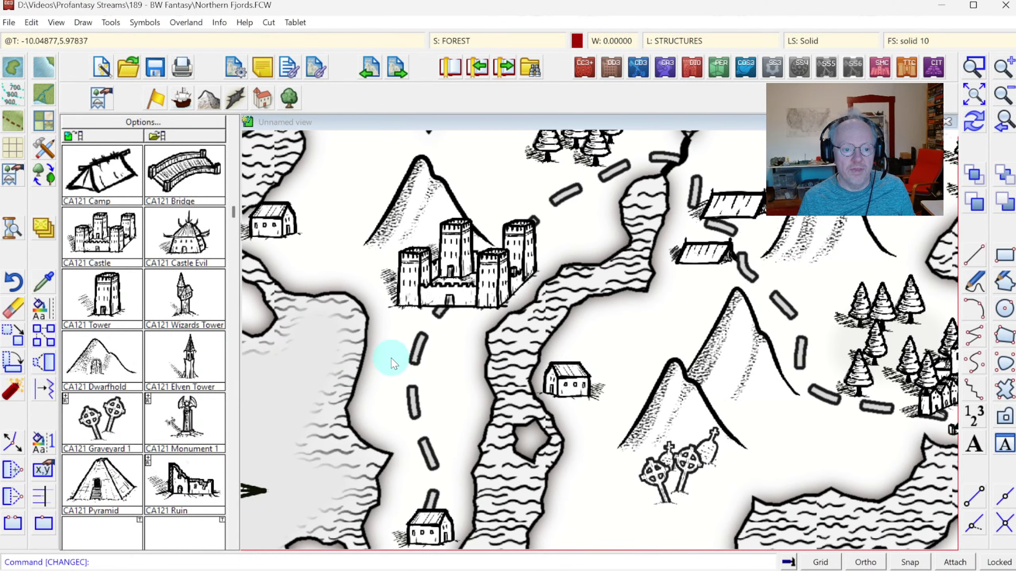
Match the current drawing properties to the new road and set the Road line style's pattern length to 2.5
{"action": "left_click", "coordinate": [1002, 96]}
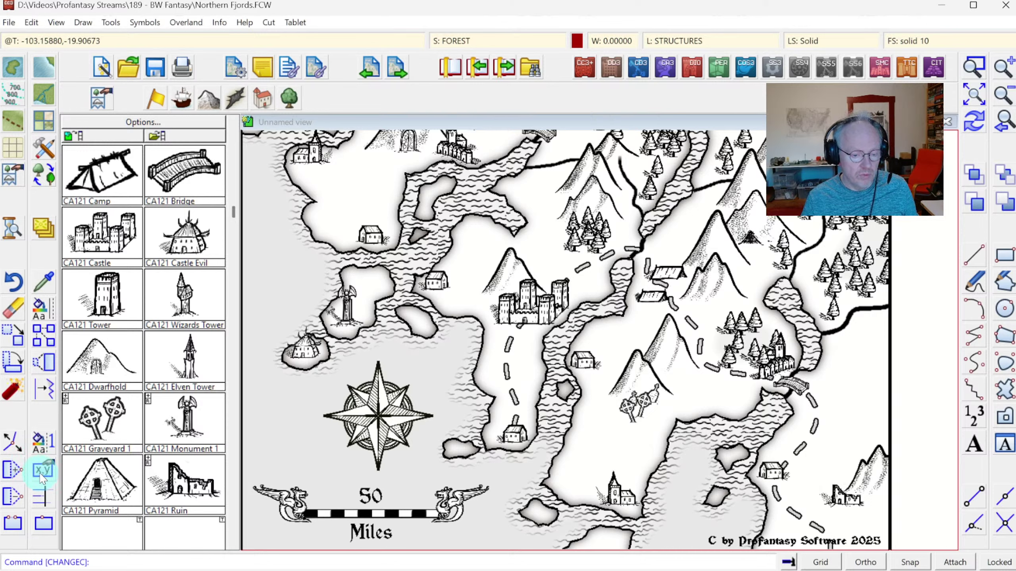
{"action": "left_click", "coordinate": [41, 289]}
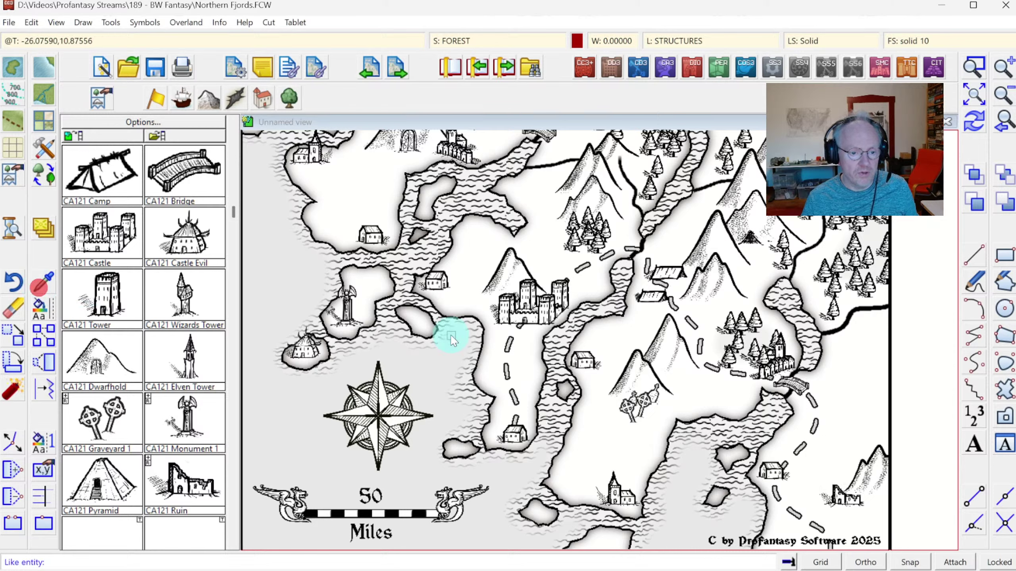
{"action": "left_click", "coordinate": [509, 349]}
{"action": "left_click", "coordinate": [912, 42]}
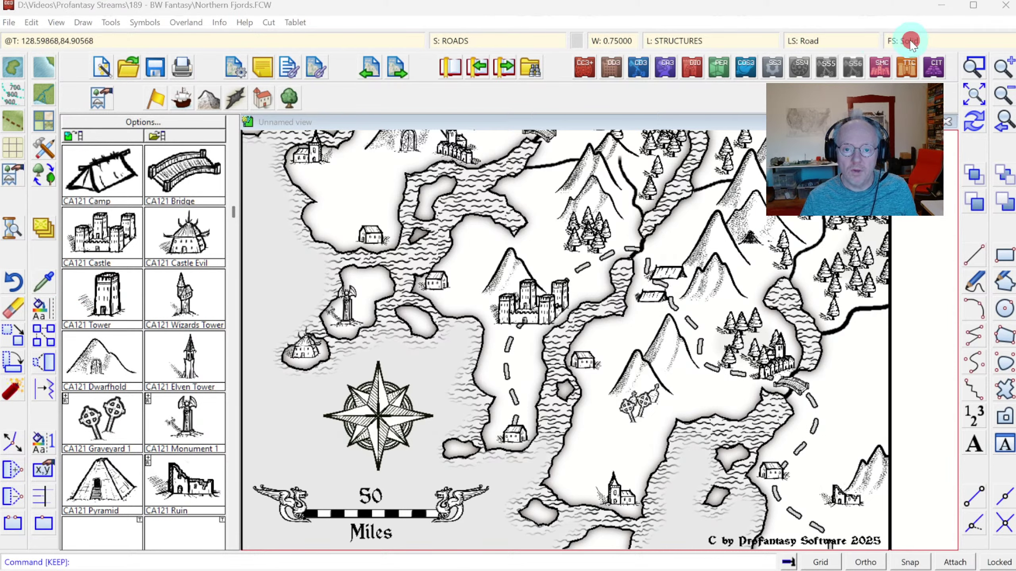
{"action": "key", "text": "Escape"}
{"action": "left_click", "coordinate": [804, 41]}
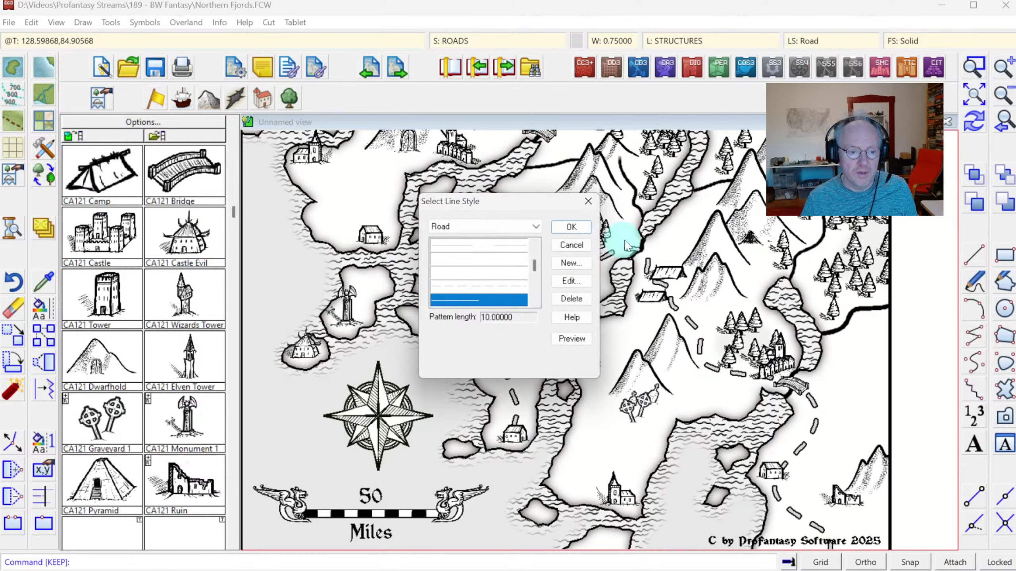
{"action": "left_click", "coordinate": [585, 283]}
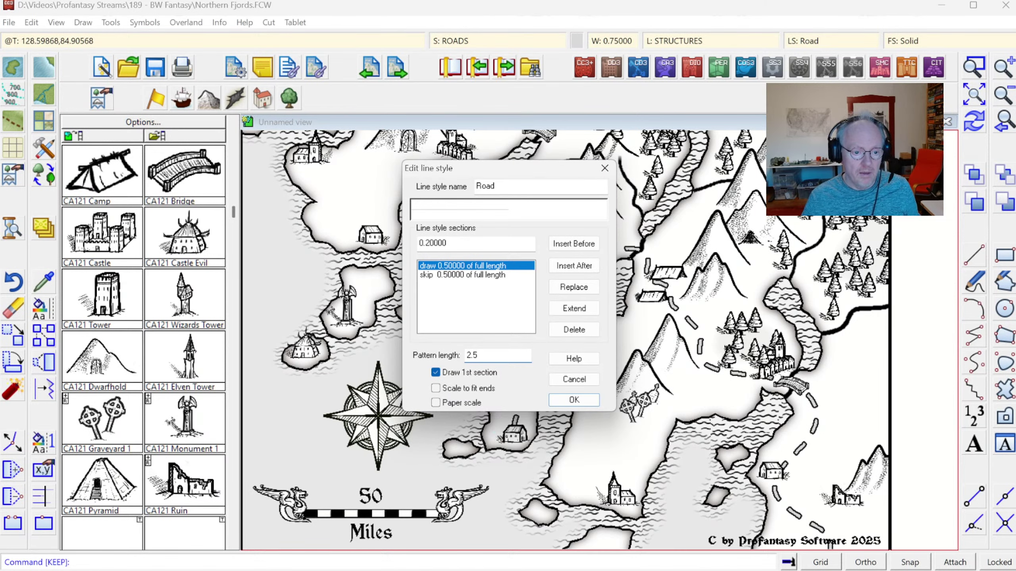
{"action": "left_click", "coordinate": [589, 399]}
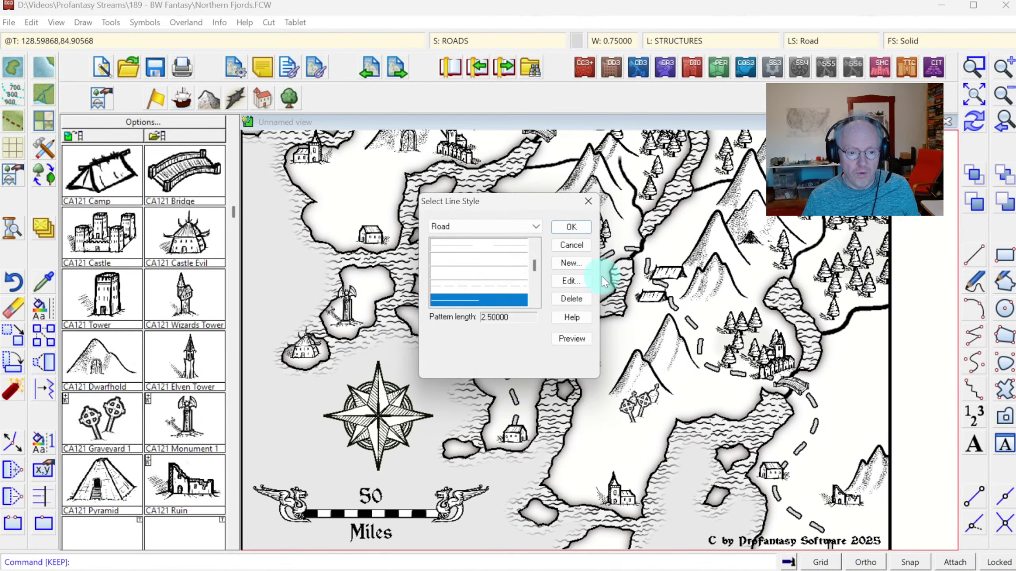
{"action": "left_click", "coordinate": [570, 227]}
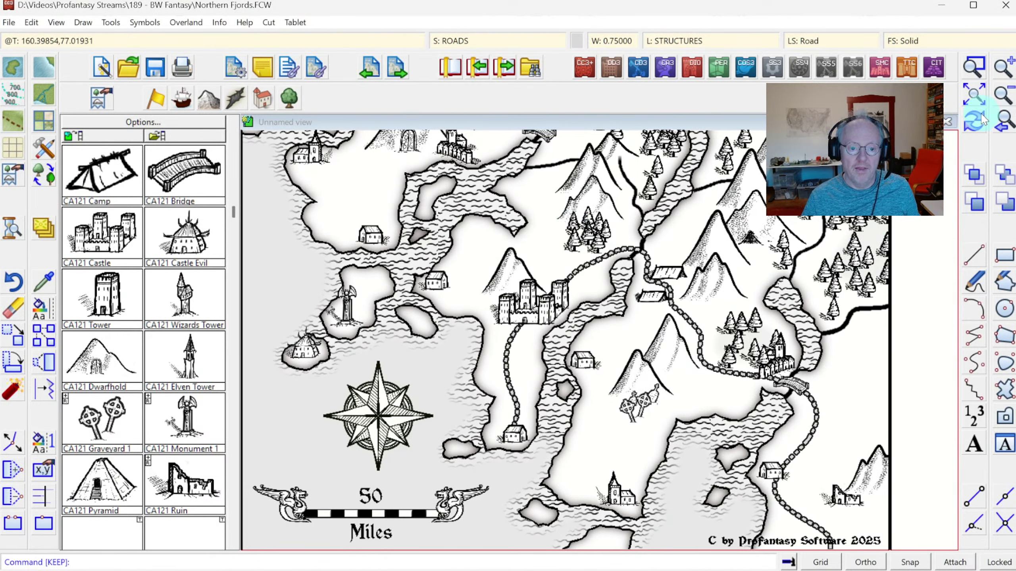
Set the Road, Default drawing tool's color to 254 in the Annual BW Fantasy style and start drawing with that tool
{"action": "left_click", "coordinate": [975, 93]}
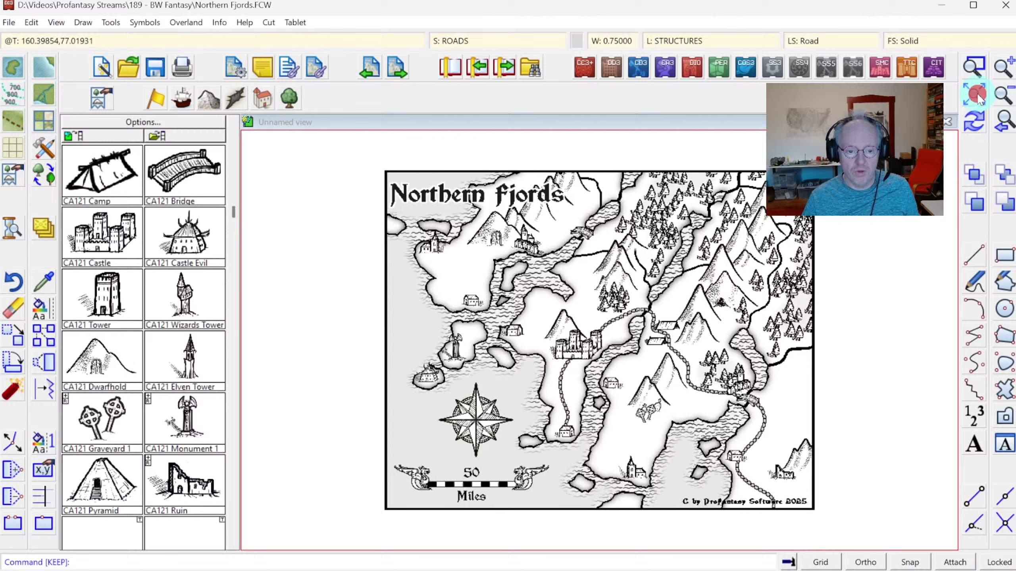
{"action": "left_click", "coordinate": [974, 66]}
{"action": "left_click", "coordinate": [415, 211]}
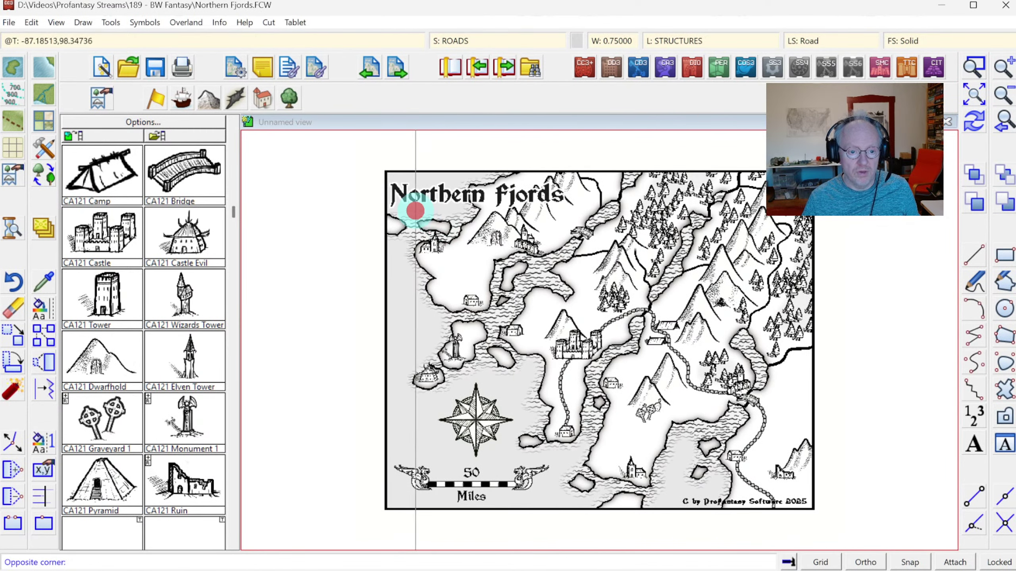
{"action": "left_click", "coordinate": [680, 404]}
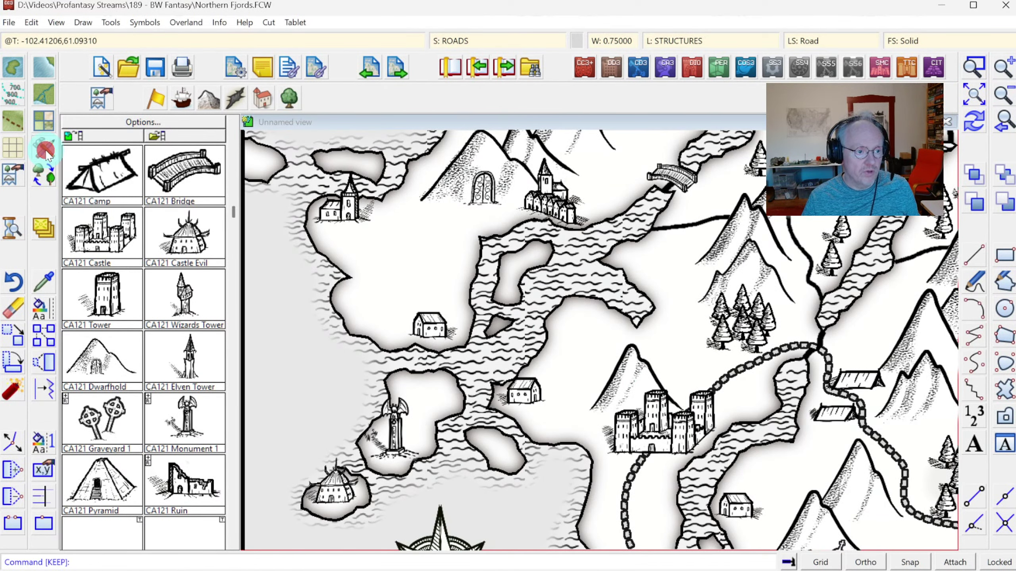
{"action": "left_click", "coordinate": [45, 150]}
{"action": "left_click", "coordinate": [408, 469]}
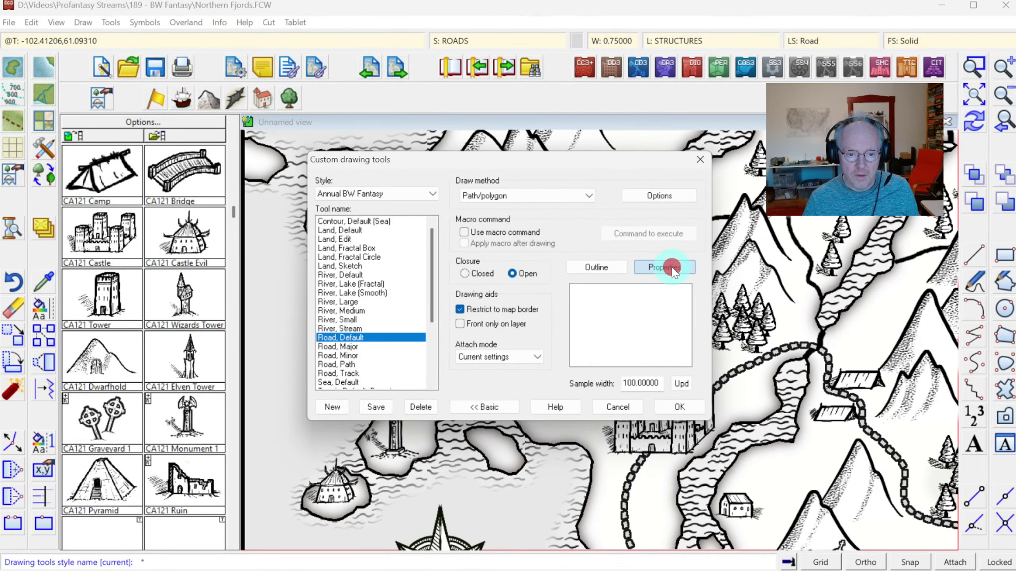
{"action": "left_click", "coordinate": [672, 268]}
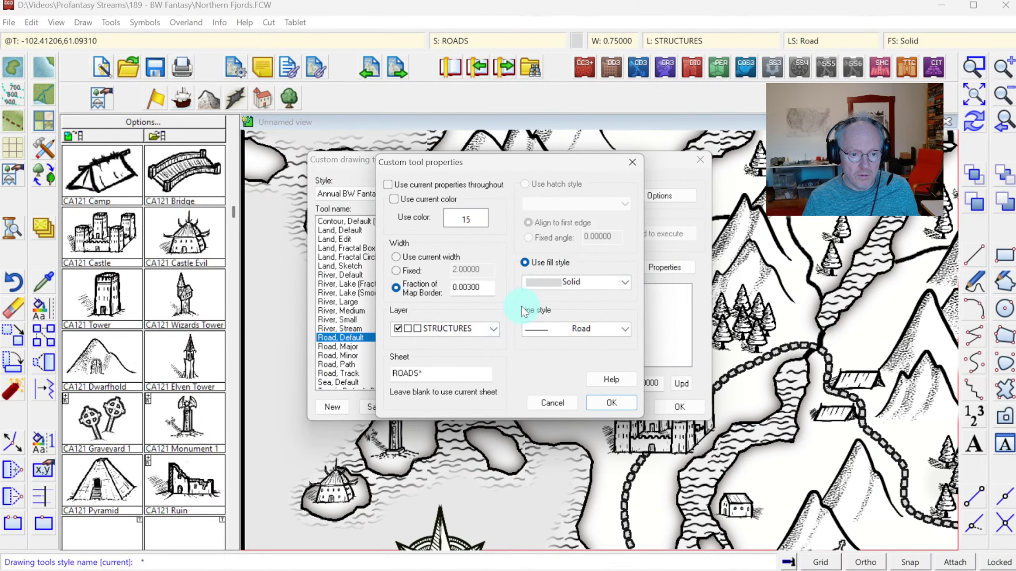
{"action": "left_click", "coordinate": [464, 220]}
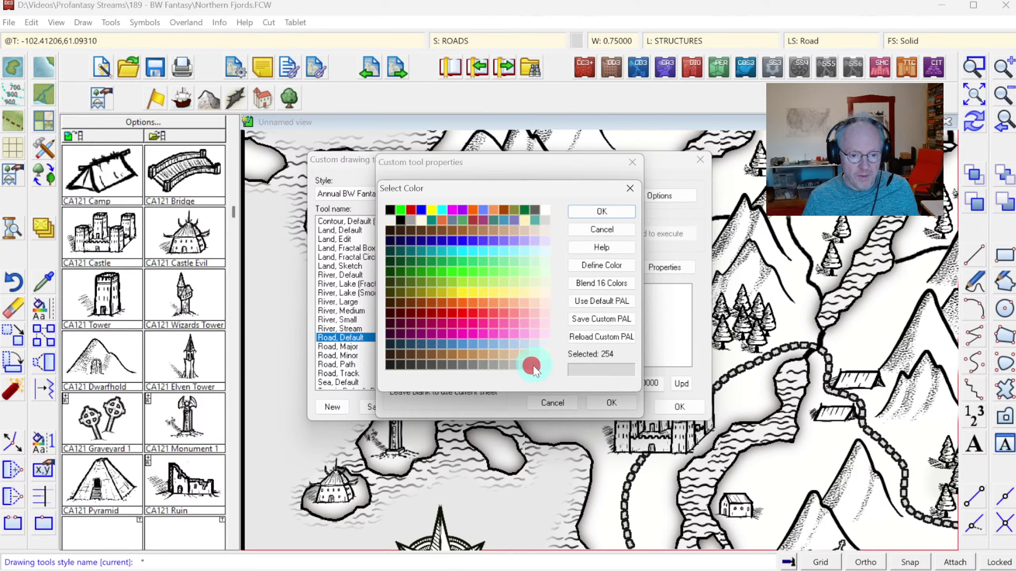
{"action": "left_click", "coordinate": [612, 212]}
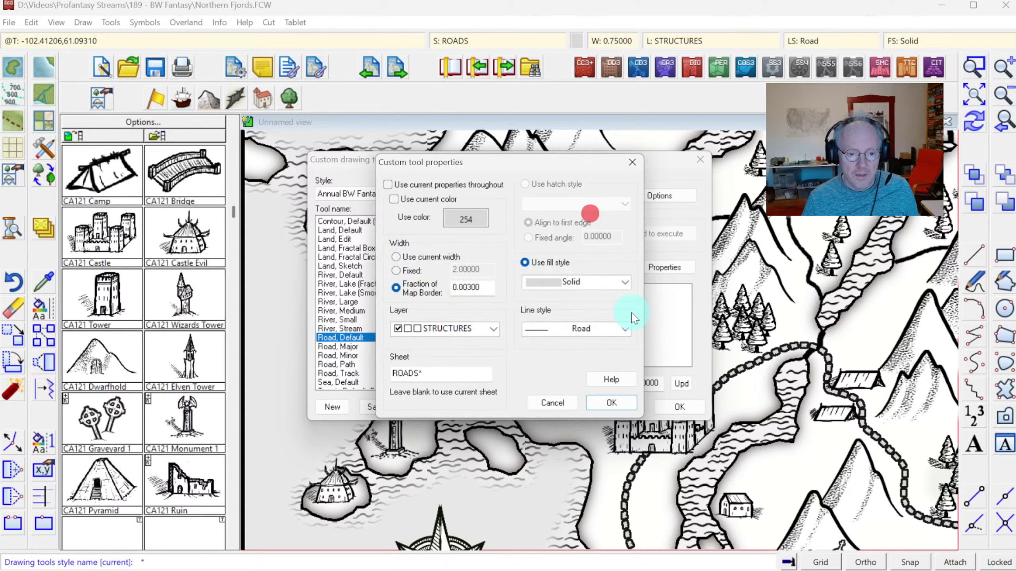
{"action": "left_click", "coordinate": [627, 406]}
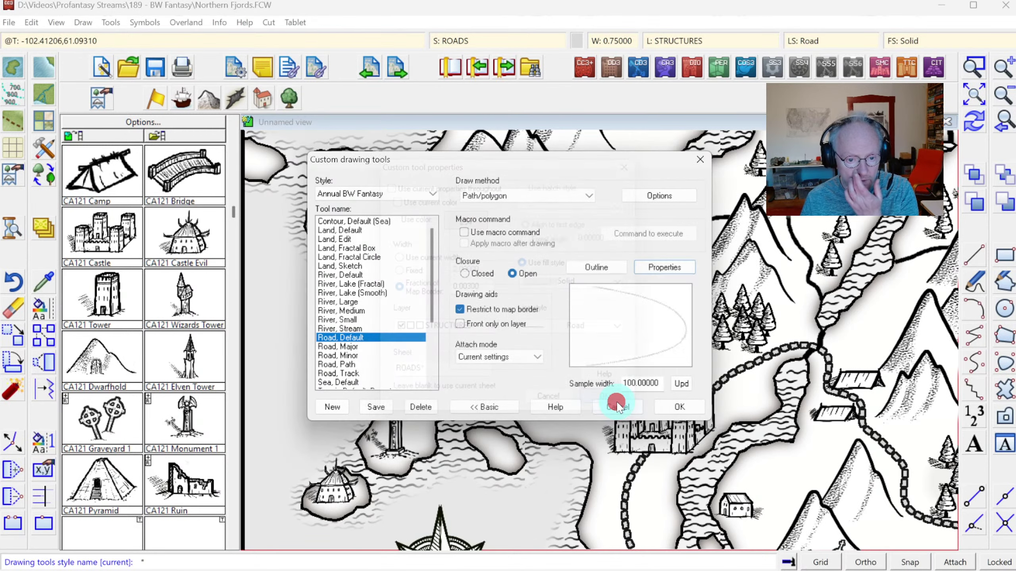
{"action": "left_click", "coordinate": [680, 405]}
{"action": "left_click", "coordinate": [875, 570]}
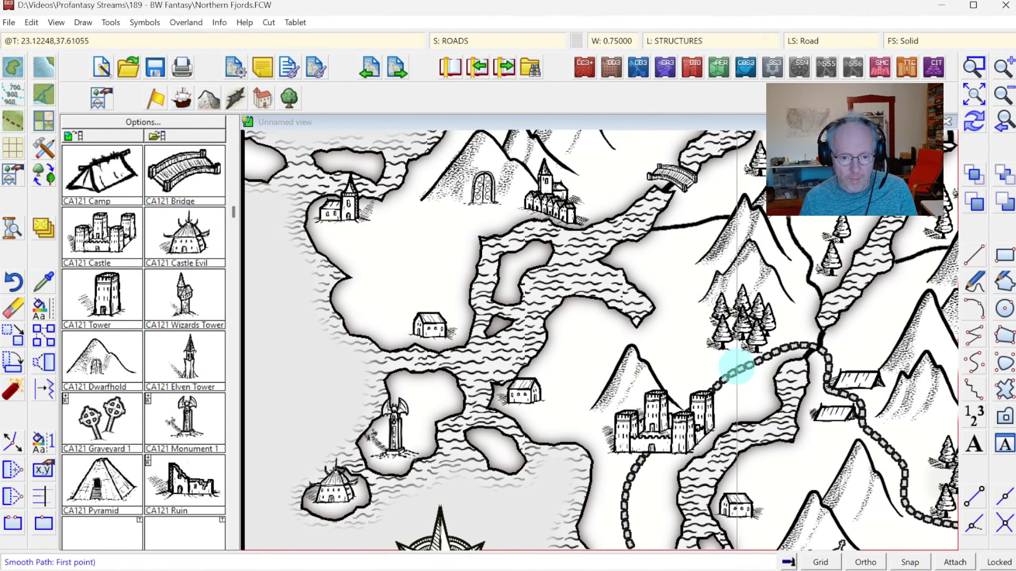
Draw a branch road from the main road northeast of the castle, around the mountain's north side to the western coastal house
{"action": "left_click", "coordinate": [737, 363]}
{"action": "right_click", "coordinate": [694, 363]}
{"action": "left_click", "coordinate": [716, 365]}
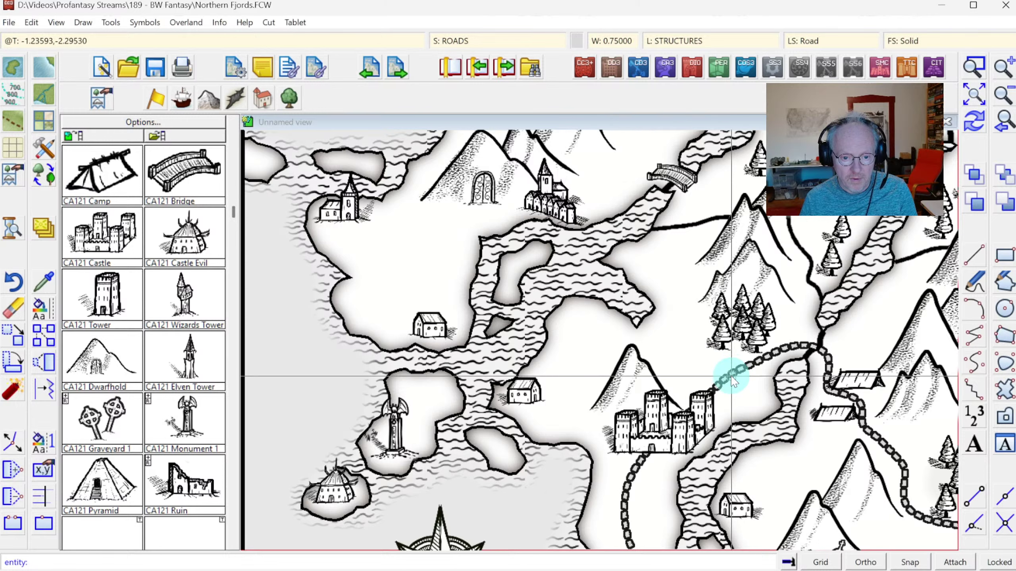
{"action": "left_click", "coordinate": [654, 336]}
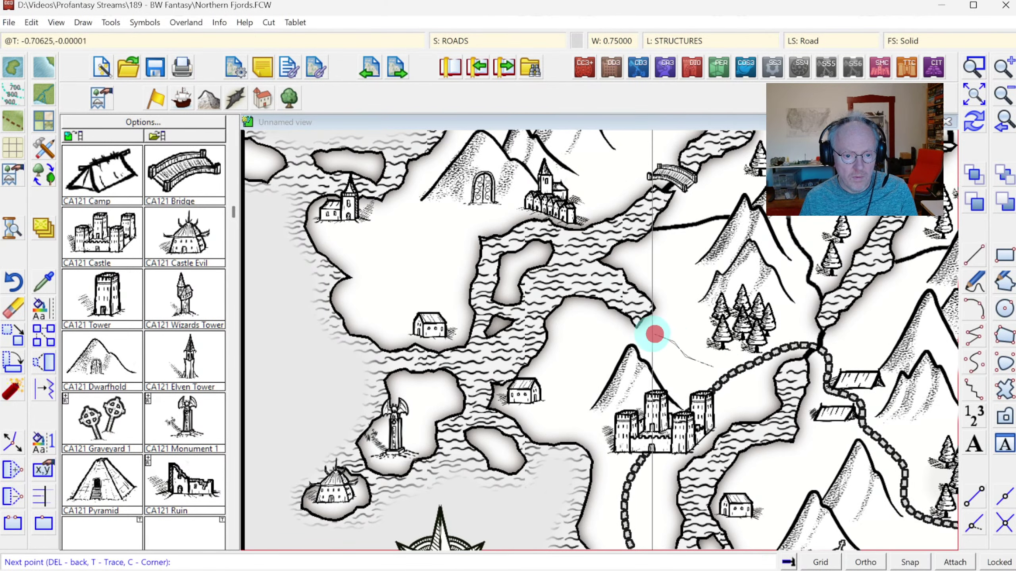
{"action": "left_click", "coordinate": [576, 372]}
{"action": "left_click", "coordinate": [555, 381]}
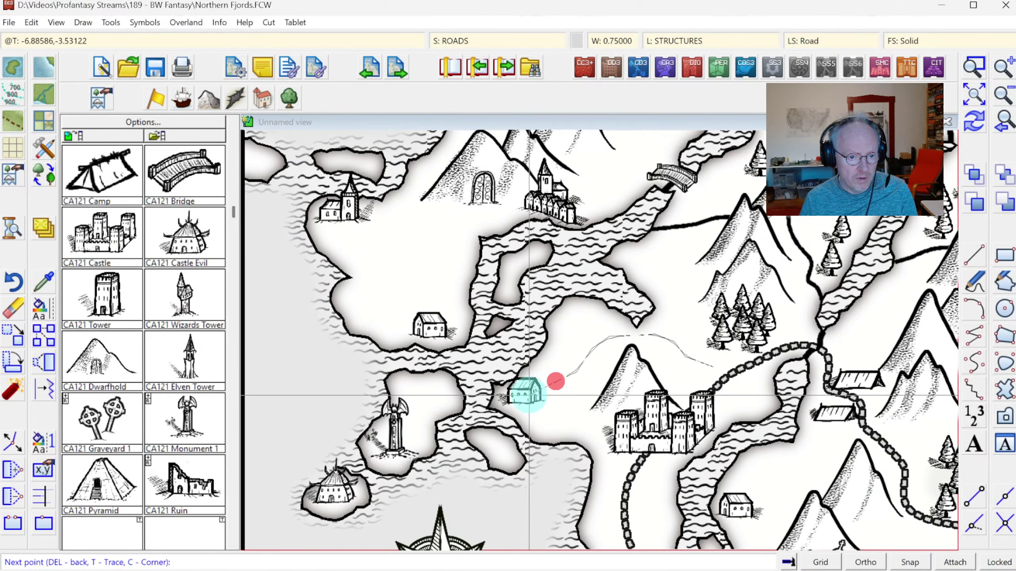
{"action": "right_click", "coordinate": [528, 390]}
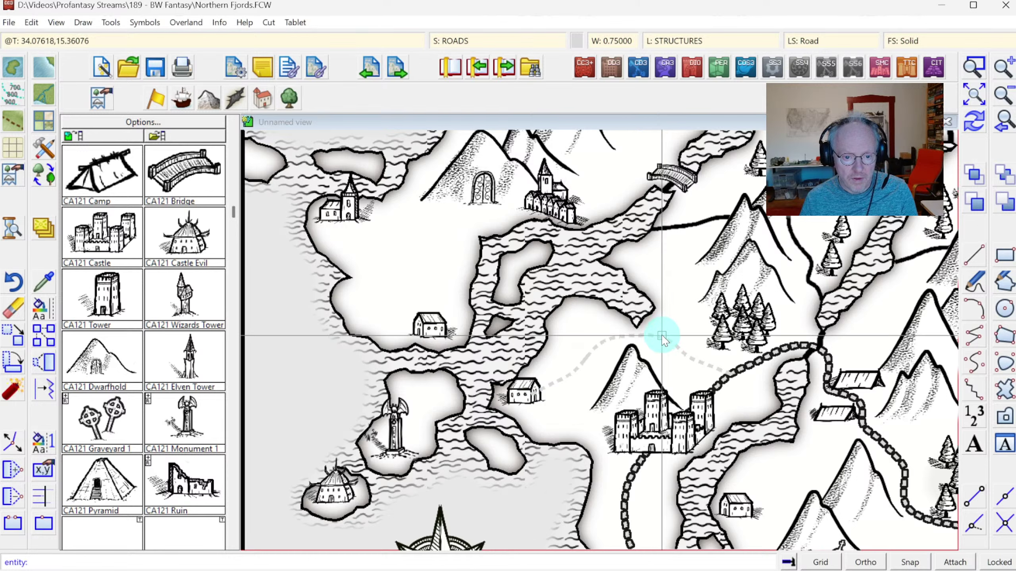
Draw a road from the western branch north across the bridge, then west past the city to the church town on the northwest coast
{"action": "left_click_drag", "start_coordinate": [666, 318], "coordinate": [689, 251]}
{"action": "left_click", "coordinate": [692, 251]}
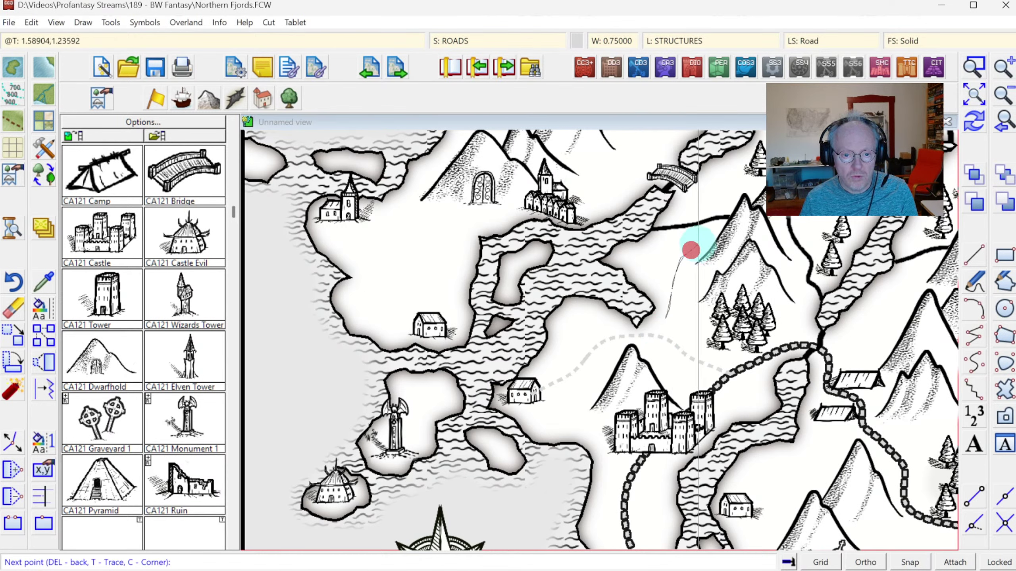
{"action": "left_click", "coordinate": [710, 228]}
{"action": "left_click", "coordinate": [715, 200]}
{"action": "left_click", "coordinate": [698, 187]}
{"action": "left_click", "coordinate": [667, 175]}
{"action": "left_click", "coordinate": [607, 170]}
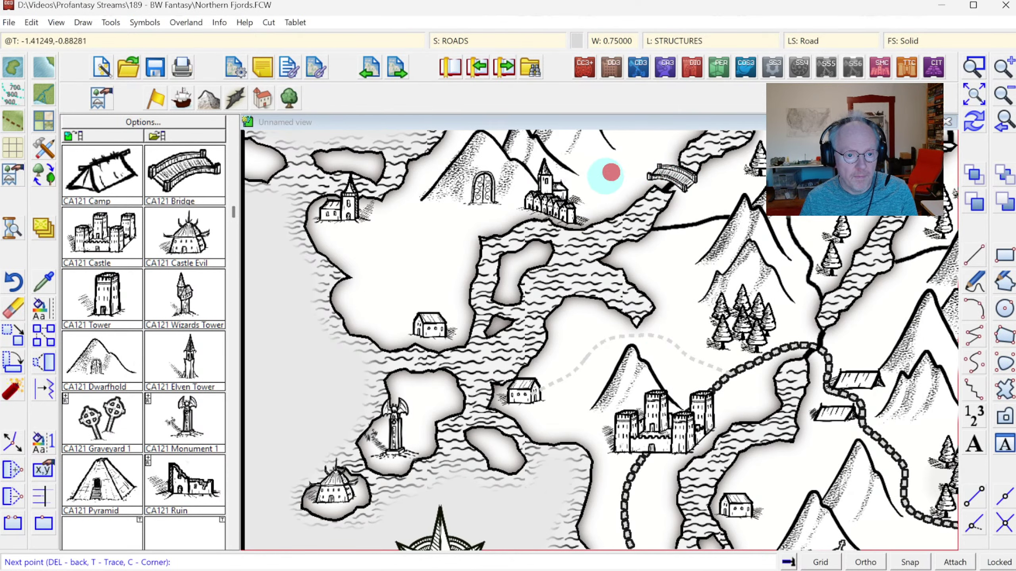
{"action": "left_click", "coordinate": [582, 182]}
{"action": "left_click", "coordinate": [535, 200]}
{"action": "left_click", "coordinate": [513, 211]}
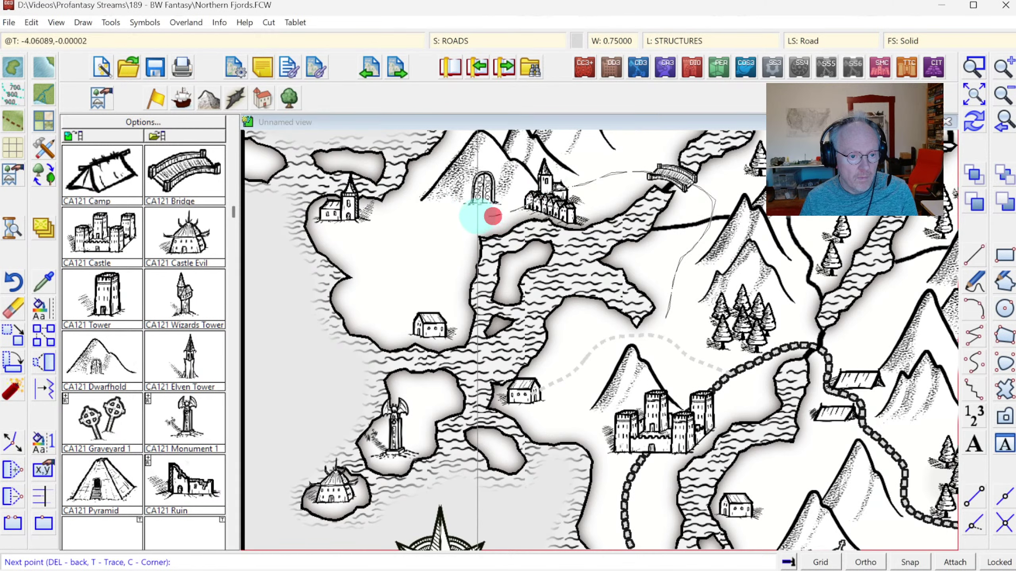
{"action": "left_click", "coordinate": [346, 213]}
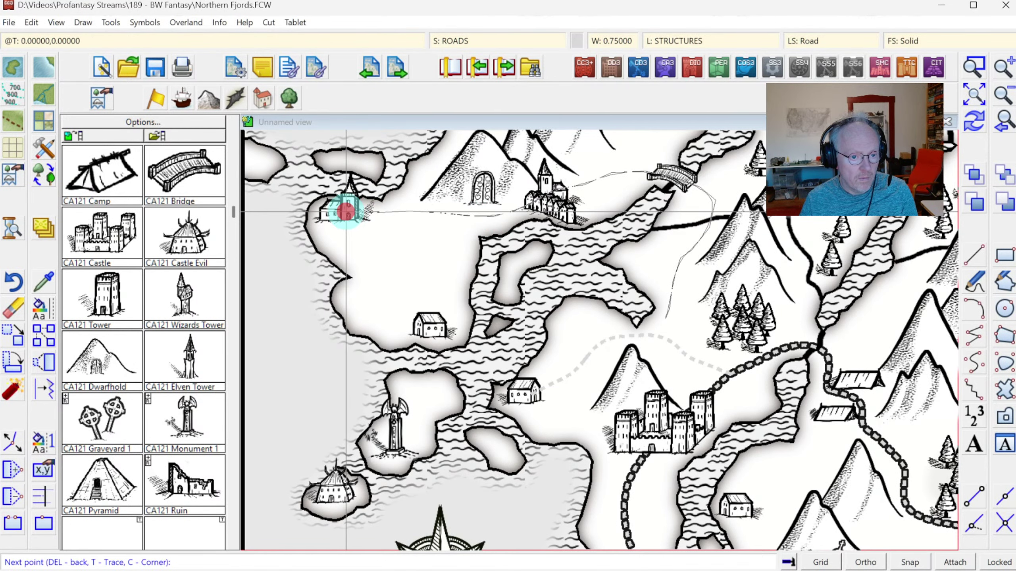
{"action": "right_click", "coordinate": [346, 212]}
Draw a branch road from the northwestern road south to the house on the northwest peninsula, and redraw the map
{"action": "key", "text": "F7"}
{"action": "left_click", "coordinate": [475, 215]}
{"action": "left_click", "coordinate": [455, 235]}
{"action": "left_click", "coordinate": [427, 250]}
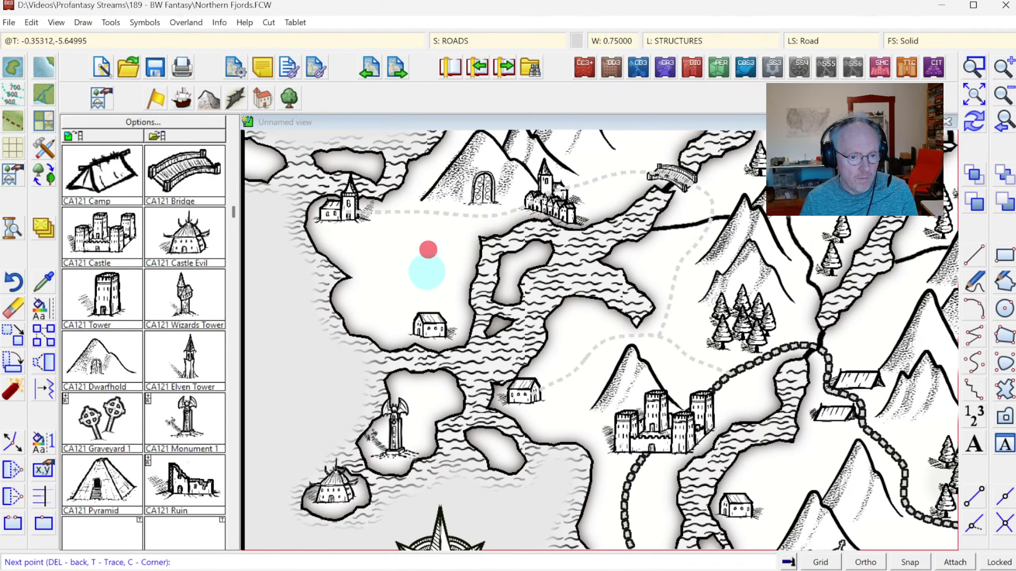
{"action": "left_click", "coordinate": [437, 292]}
{"action": "left_click", "coordinate": [430, 327]}
{"action": "right_click", "coordinate": [430, 328]}
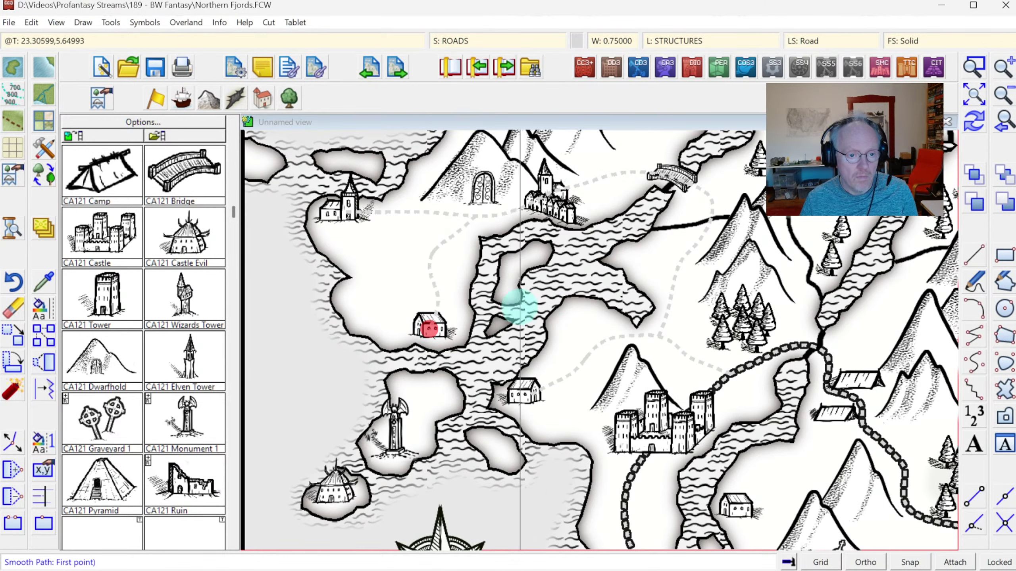
{"action": "left_click", "coordinate": [975, 122]}
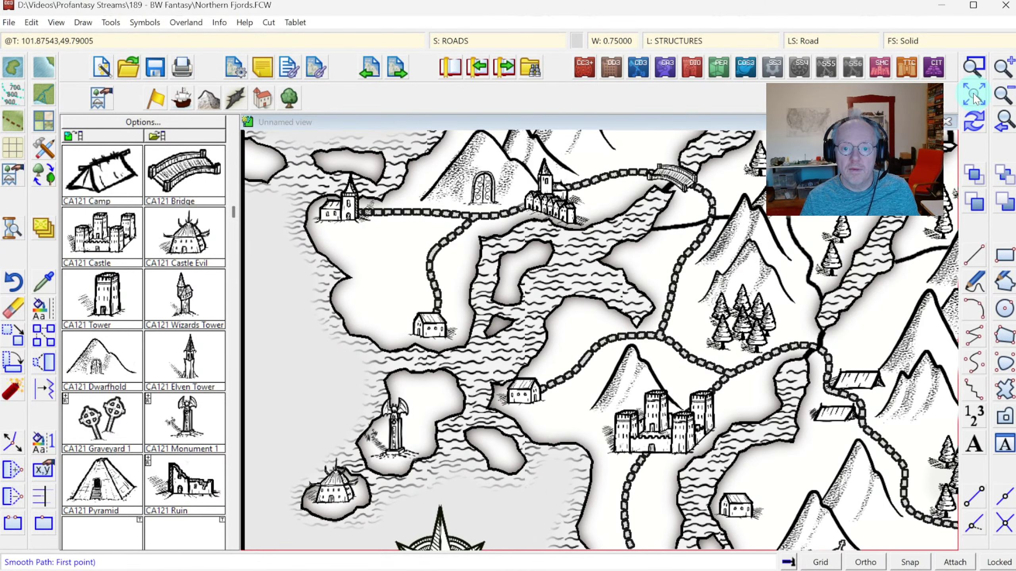
Draw a road from the bend southeast of the eastern bridge to the map's eastern border
{"action": "left_click", "coordinate": [974, 95]}
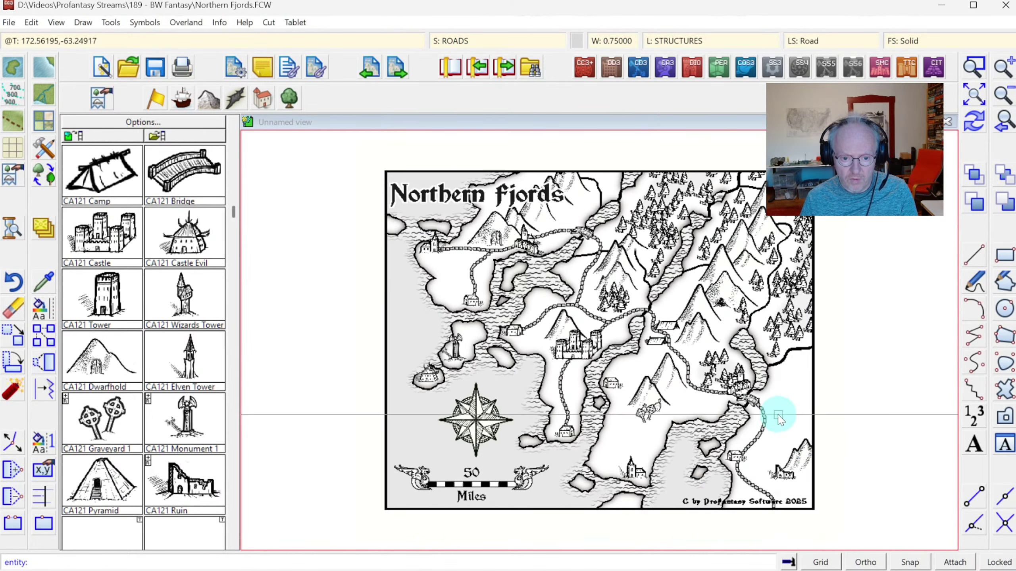
{"action": "left_click", "coordinate": [764, 415]}
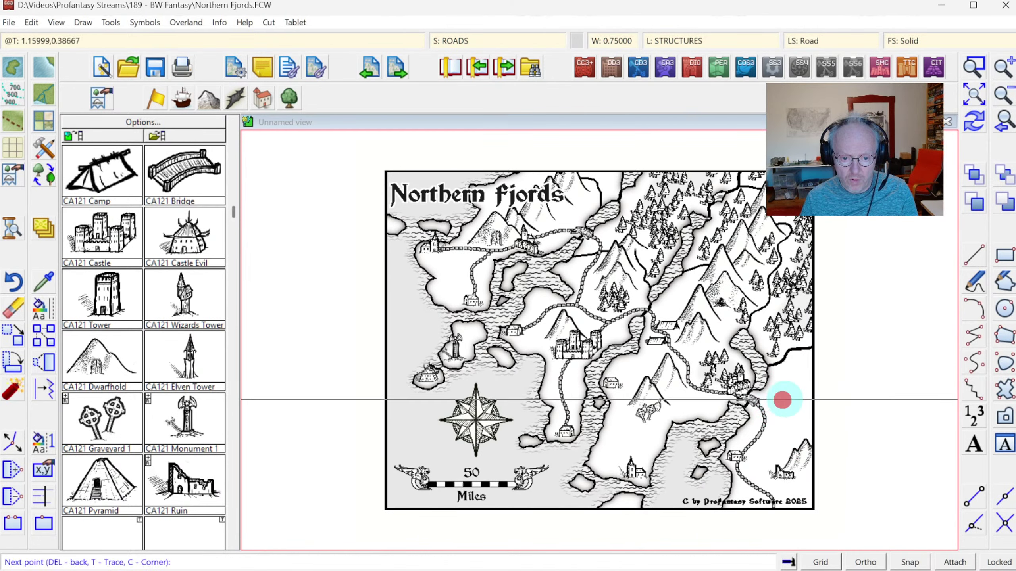
{"action": "right_click", "coordinate": [817, 396]}
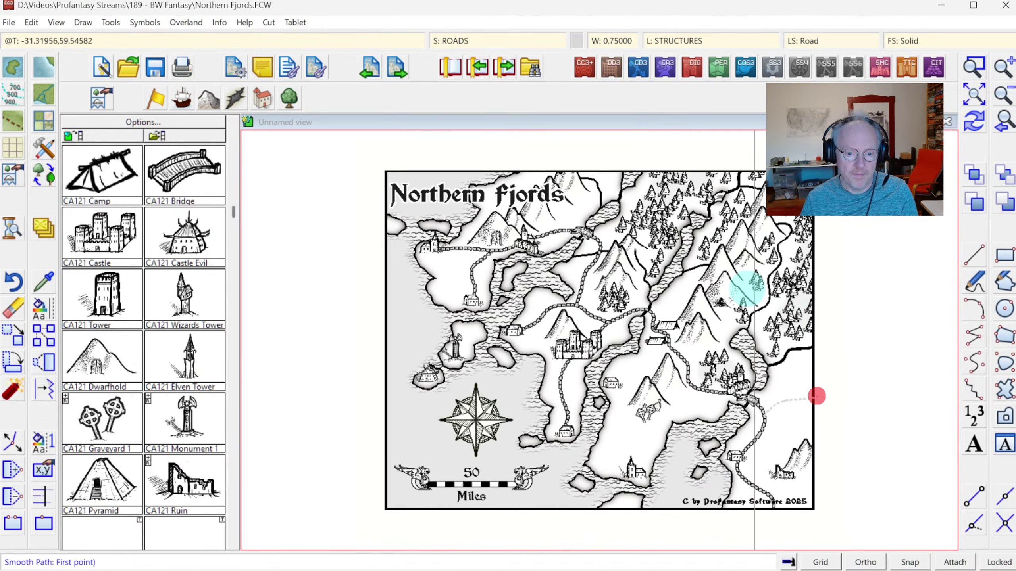
{"action": "right_click", "coordinate": [689, 282]}
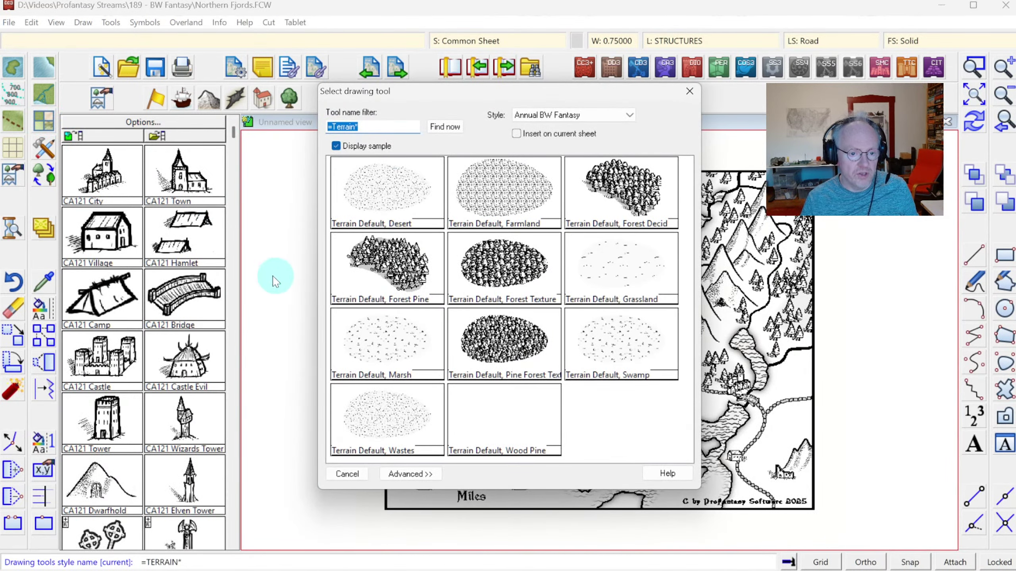
Try to cover the large southern peninsula with Terrain Default, Farmland by tracing its coastline, and undo that area
{"action": "left_click", "coordinate": [496, 195]}
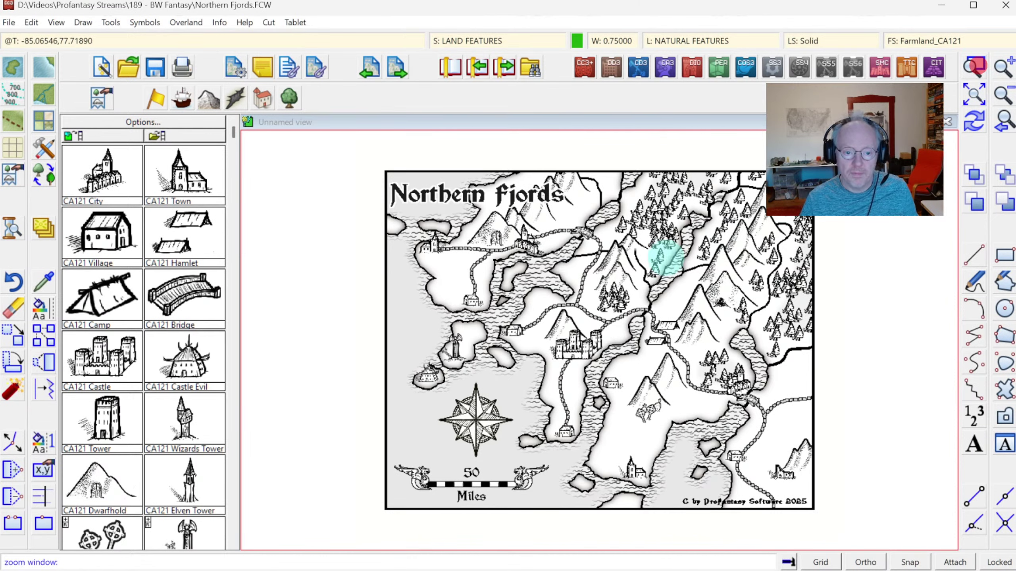
{"action": "left_click", "coordinate": [470, 261]}
{"action": "left_click", "coordinate": [750, 495]}
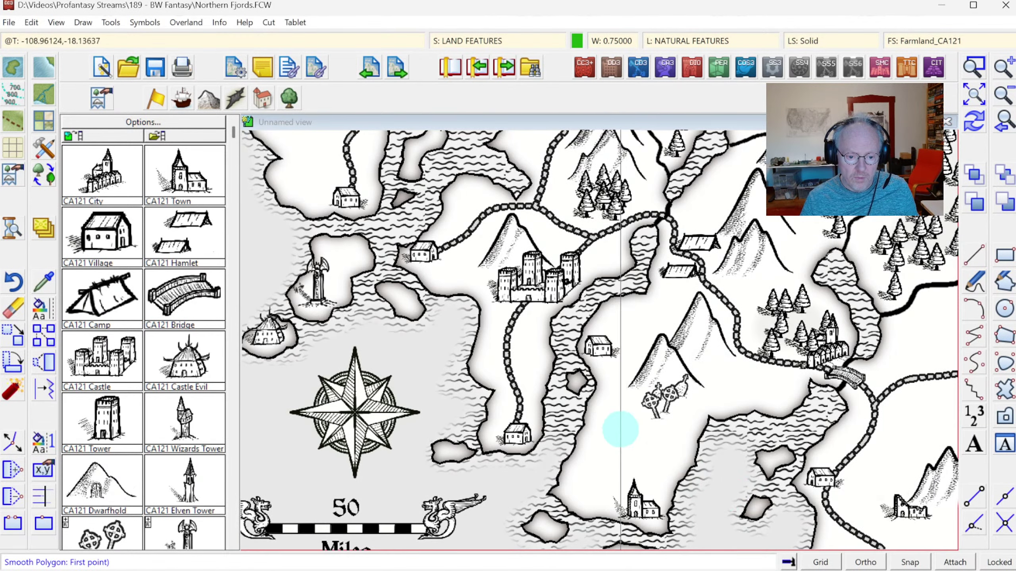
{"action": "left_click", "coordinate": [714, 279]}
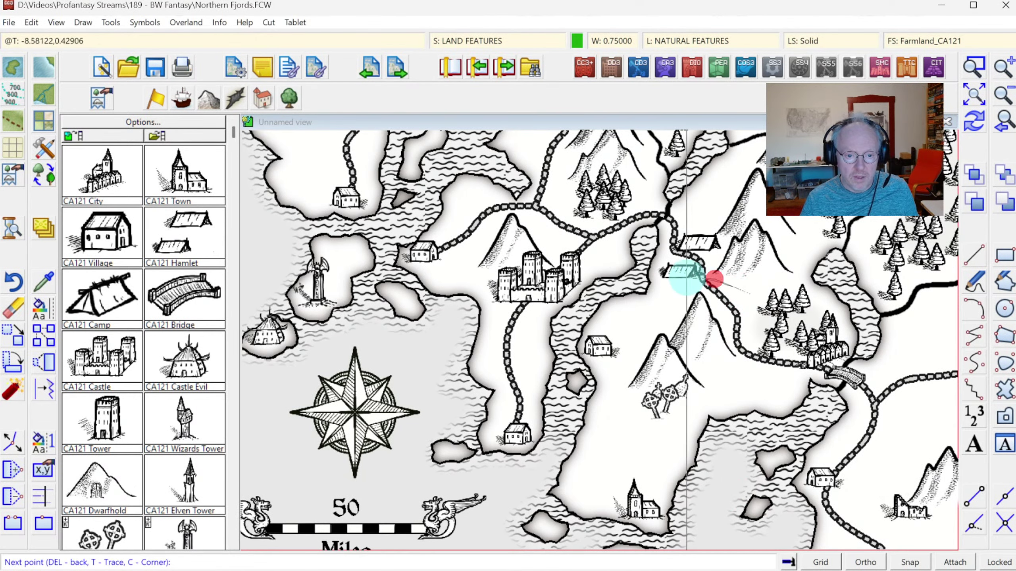
{"action": "left_click", "coordinate": [683, 279]}
{"action": "key", "text": "t"}
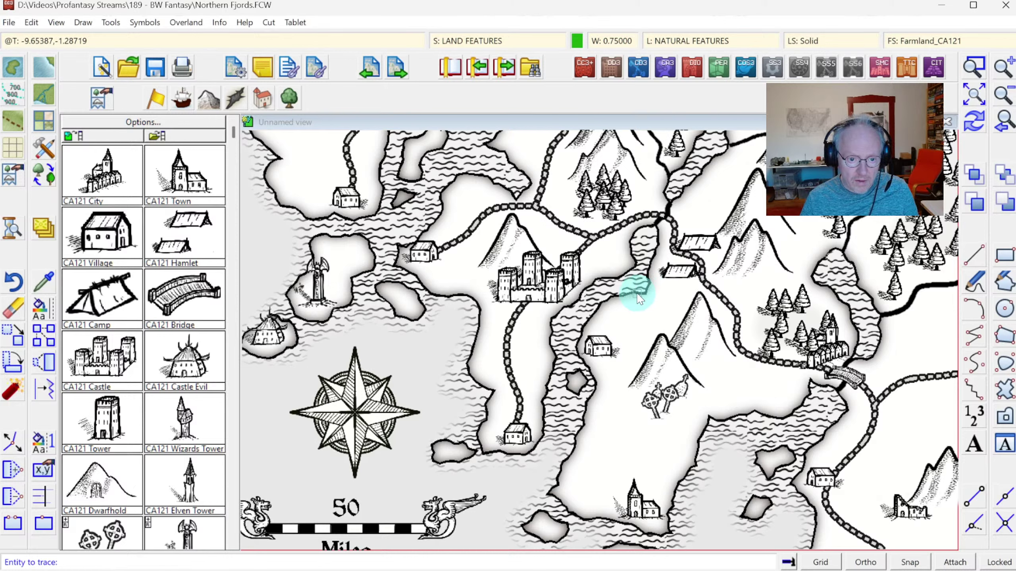
{"action": "left_click", "coordinate": [637, 288]}
{"action": "left_click", "coordinate": [651, 274]}
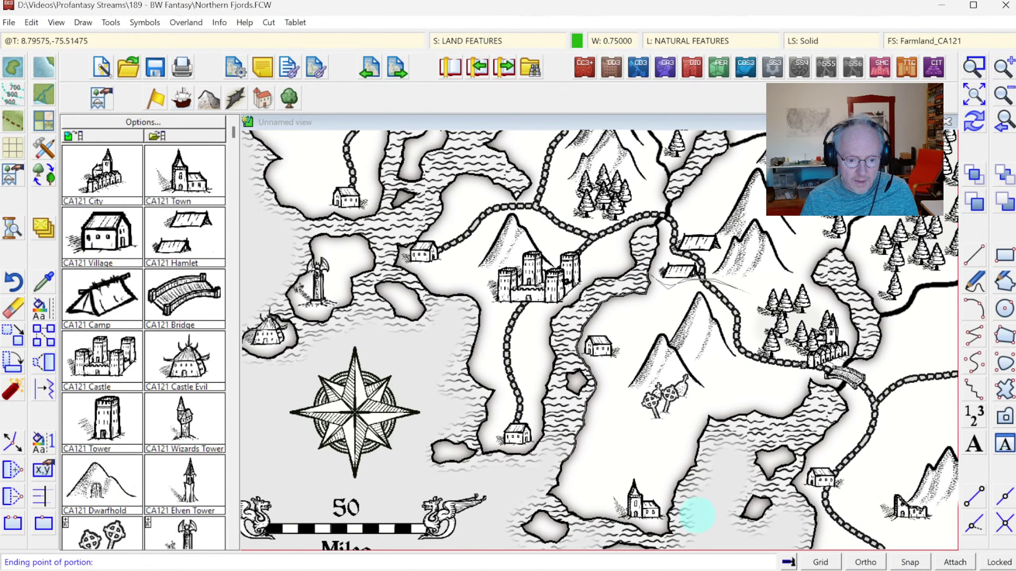
{"action": "left_click", "coordinate": [819, 394]}
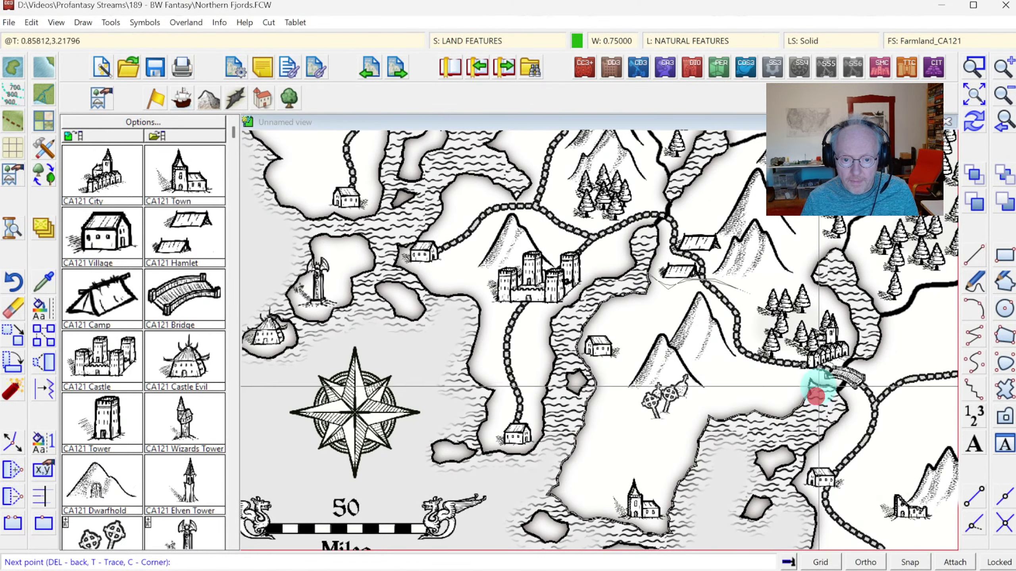
{"action": "left_click", "coordinate": [757, 337]}
{"action": "right_click", "coordinate": [763, 331]}
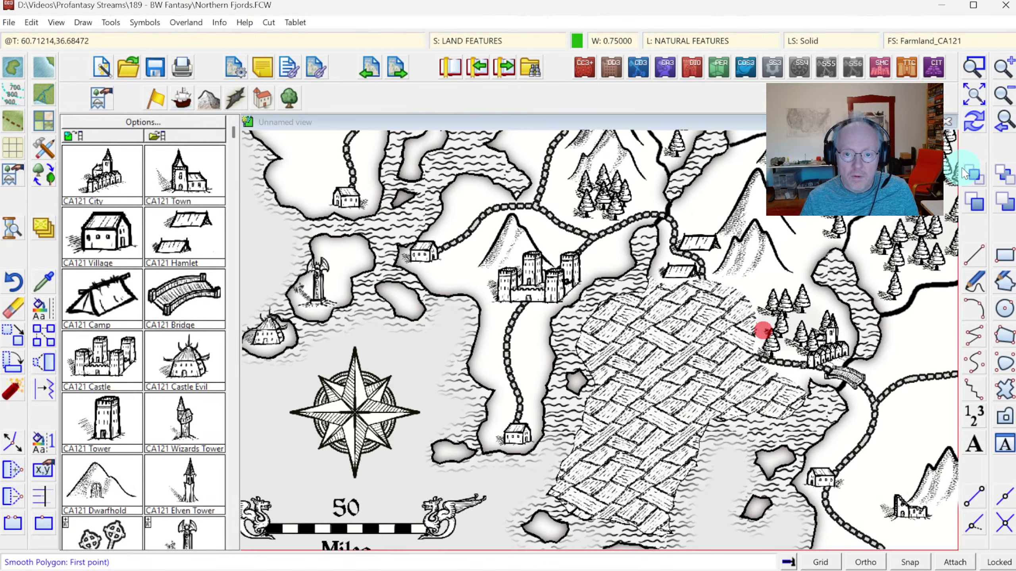
{"action": "left_click", "coordinate": [973, 125]}
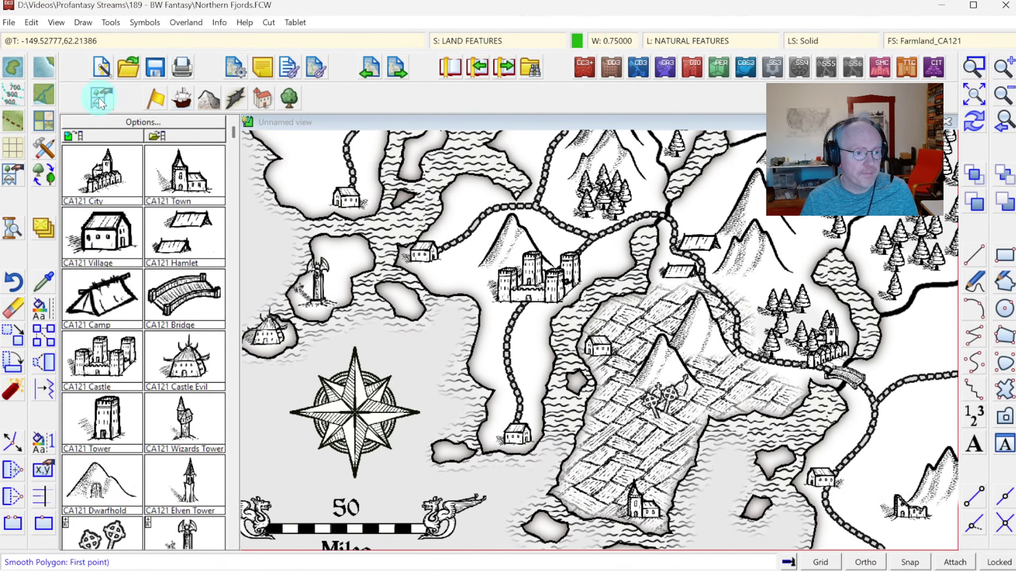
{"action": "left_click", "coordinate": [970, 102]}
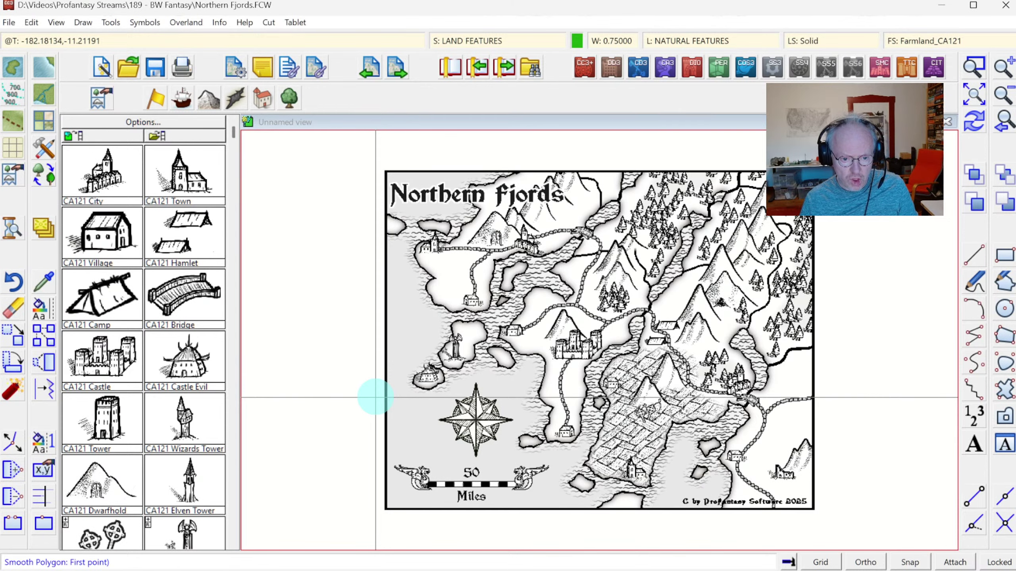
{"action": "key", "text": "ctrl+z"}
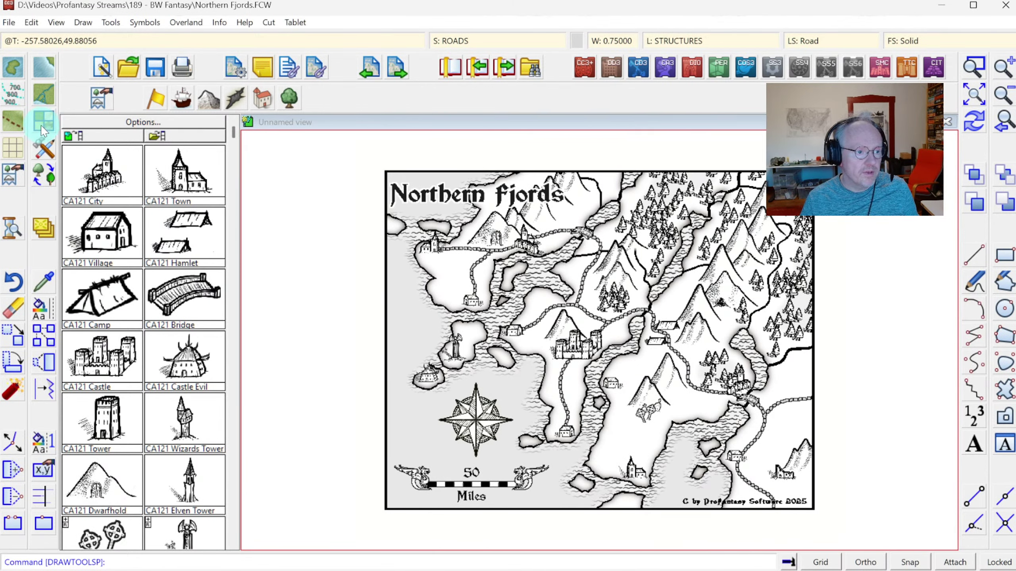
Draw a Terrain Default, Farmland area along the large southern peninsula's traced coastline, leaving out the central mountains and graveyard, and redraw the map
{"action": "key", "text": "Return"}
{"action": "left_click", "coordinate": [499, 186]}
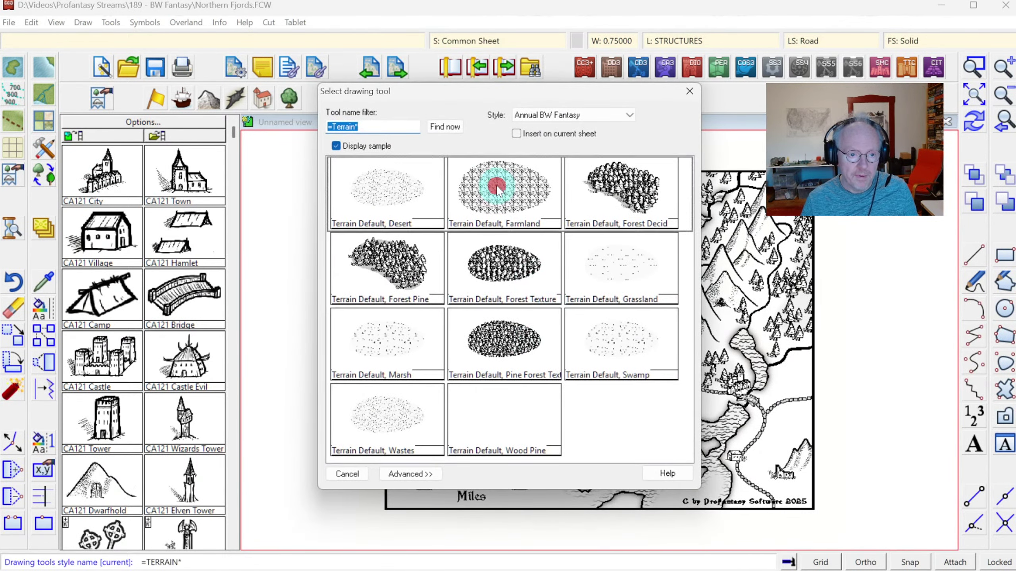
{"action": "left_click", "coordinate": [636, 364]}
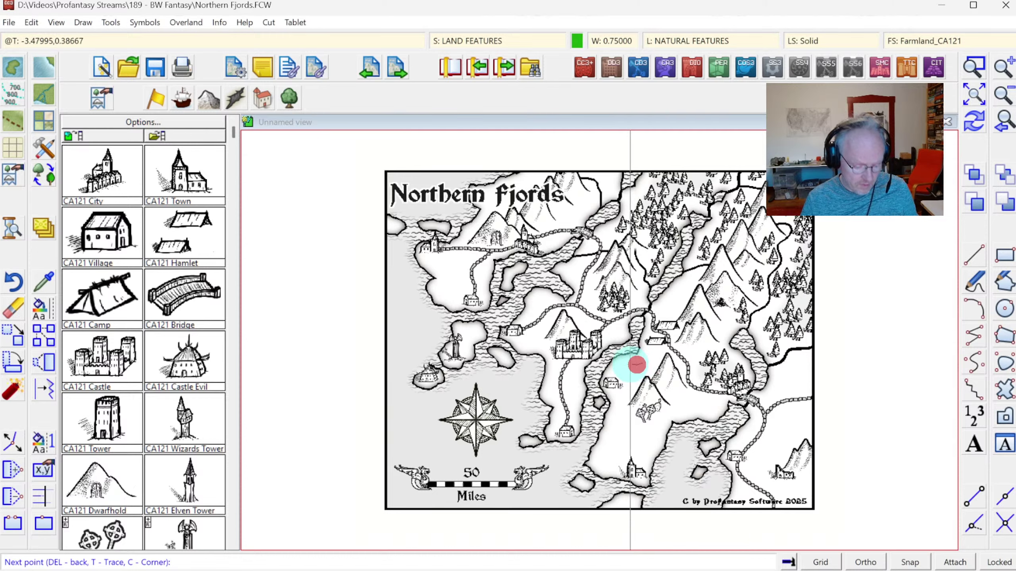
{"action": "key", "text": "t"}
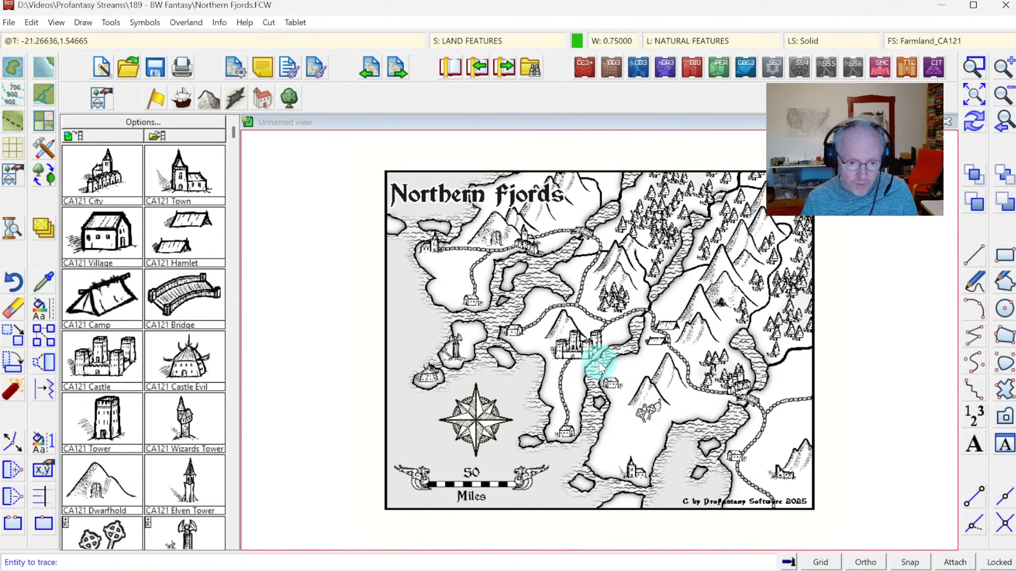
{"action": "left_click", "coordinate": [621, 358]}
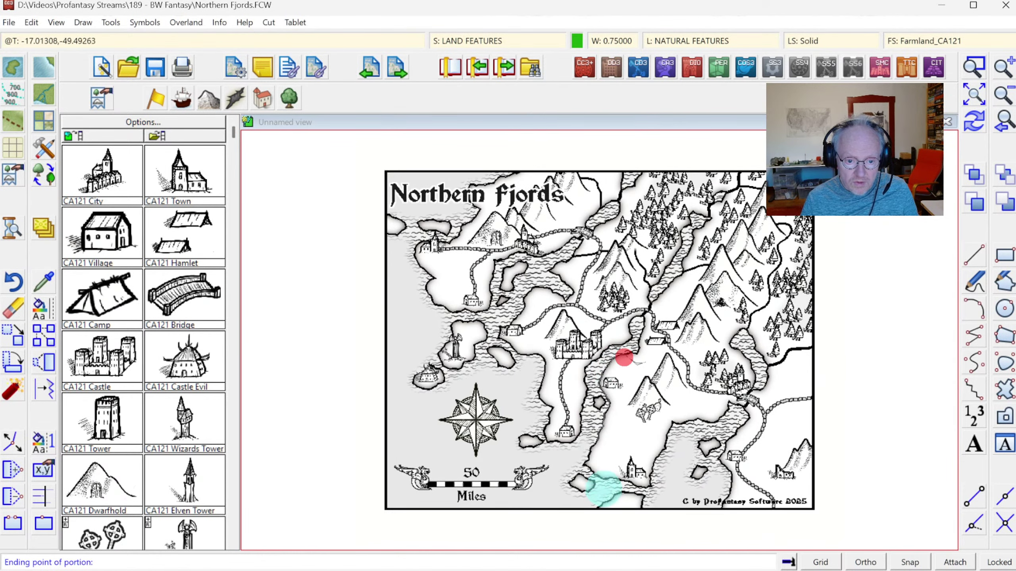
{"action": "left_click", "coordinate": [737, 394]}
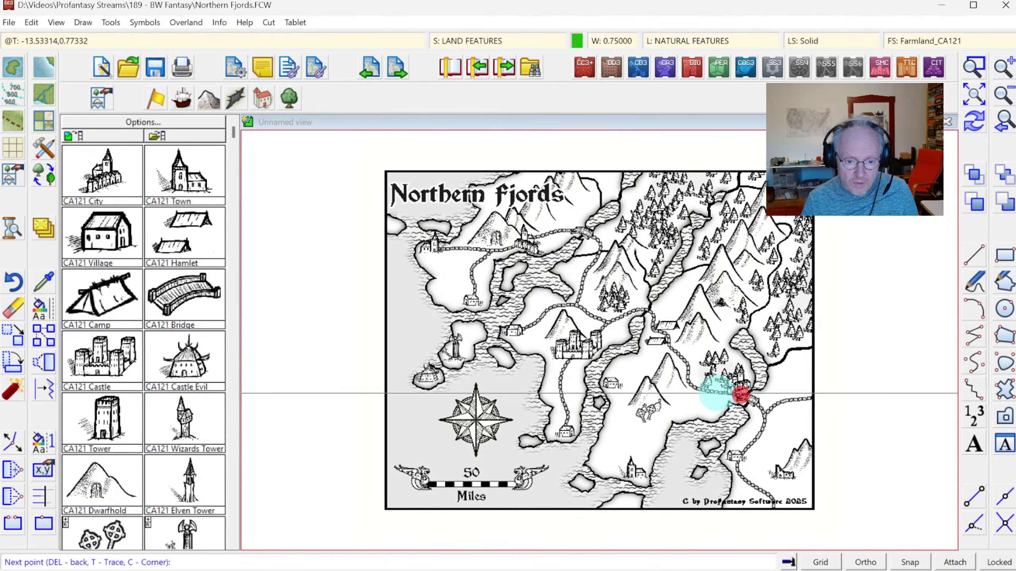
{"action": "left_click", "coordinate": [698, 399]}
{"action": "left_click", "coordinate": [673, 406]}
{"action": "left_click", "coordinate": [647, 444]}
{"action": "left_click", "coordinate": [626, 450]}
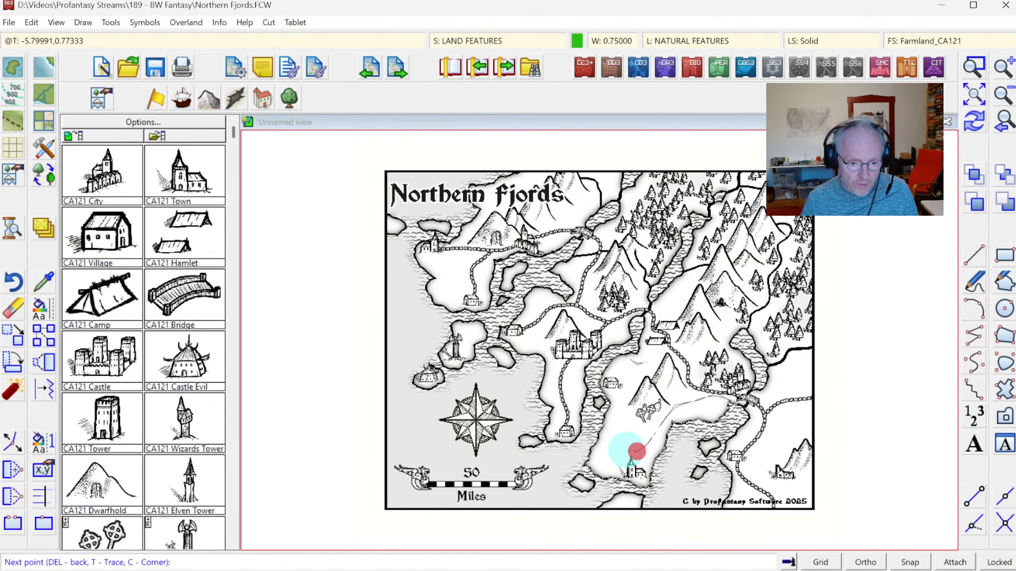
{"action": "left_click", "coordinate": [626, 381]}
{"action": "right_click", "coordinate": [630, 371]}
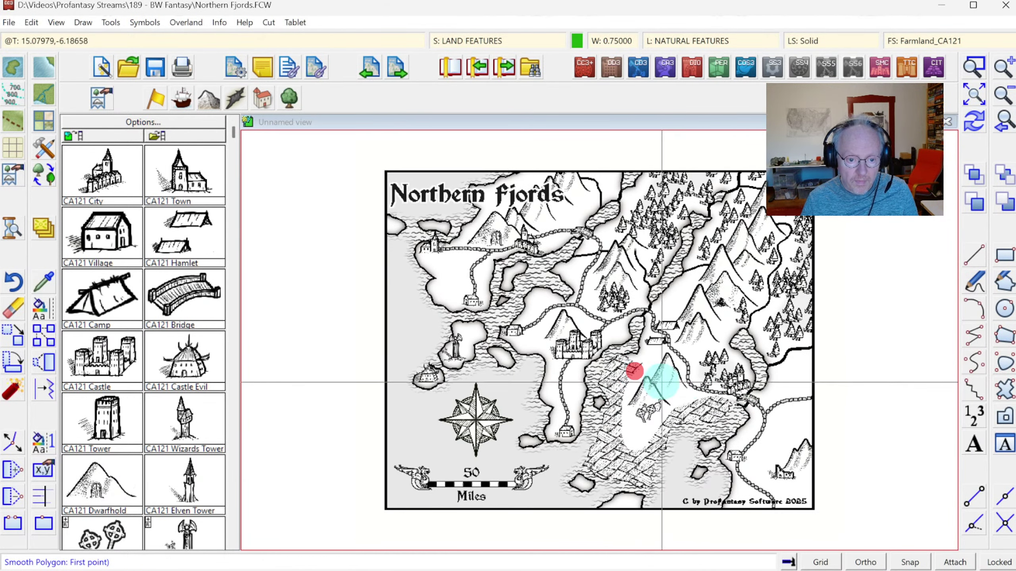
{"action": "left_click", "coordinate": [974, 118]}
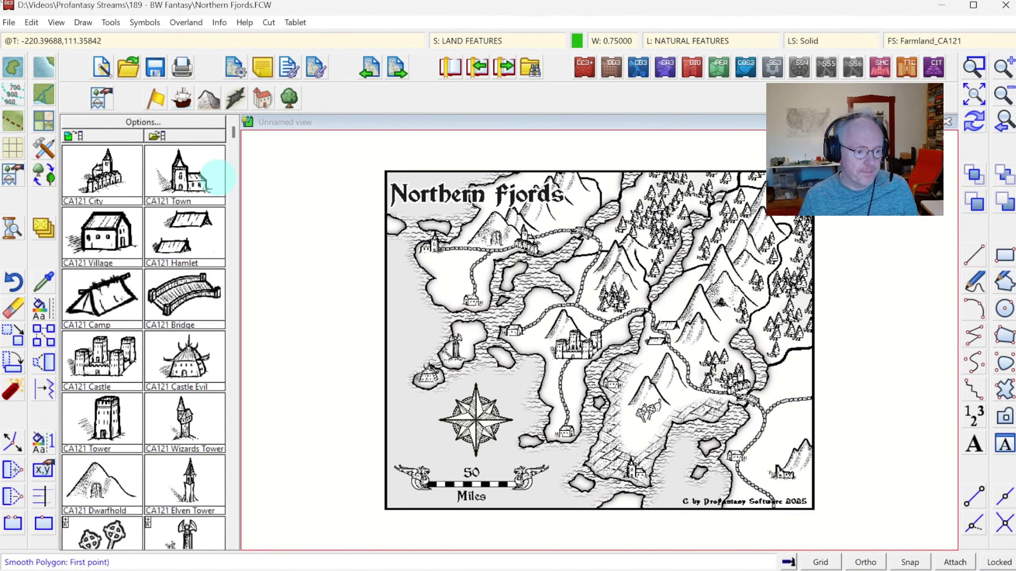
Draw a Terrain Default, Desert area over the map's southeast corner around the ruins, and redraw the map
{"action": "left_click", "coordinate": [49, 123]}
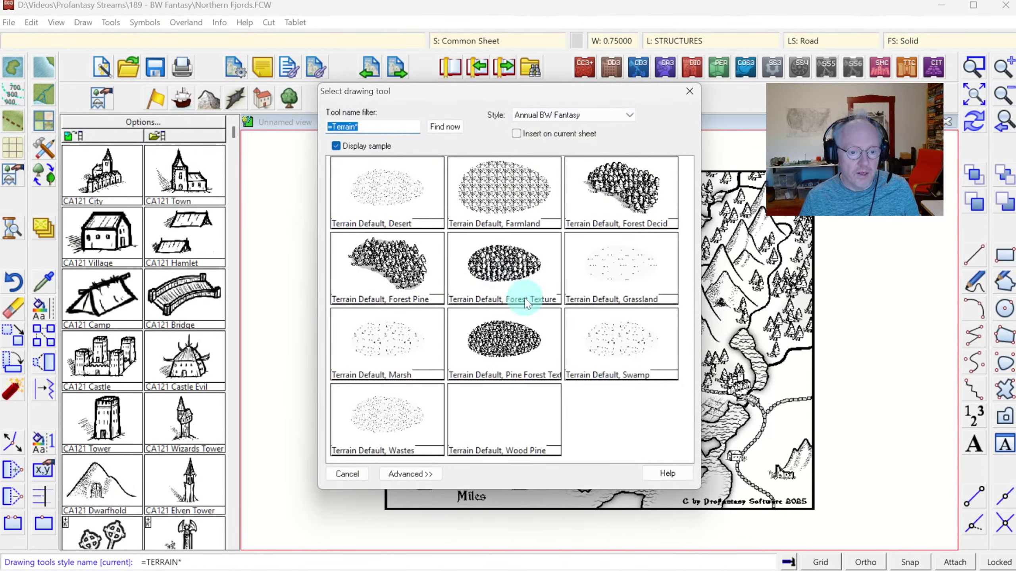
{"action": "left_click", "coordinate": [363, 196]}
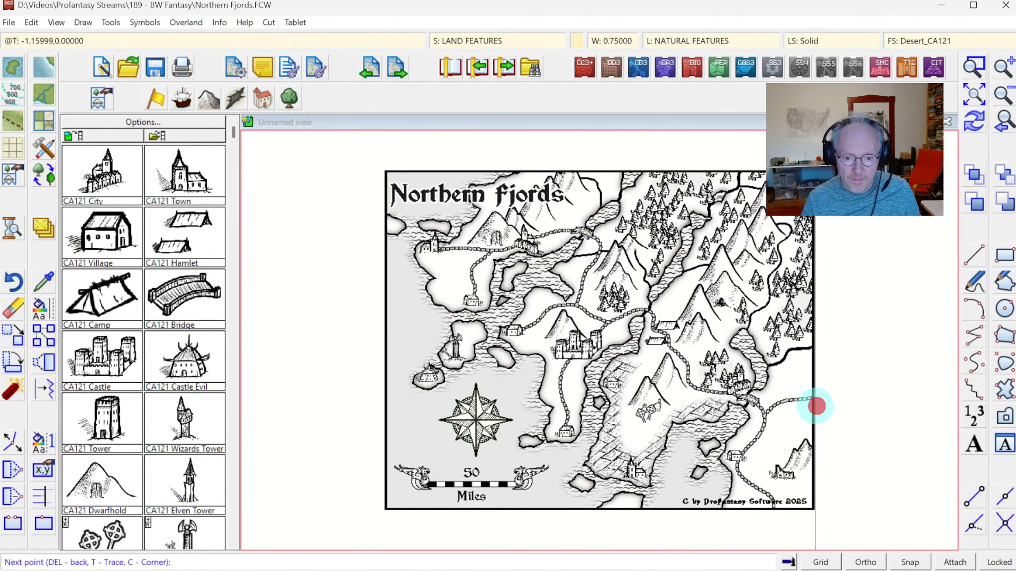
{"action": "left_click", "coordinate": [752, 456]}
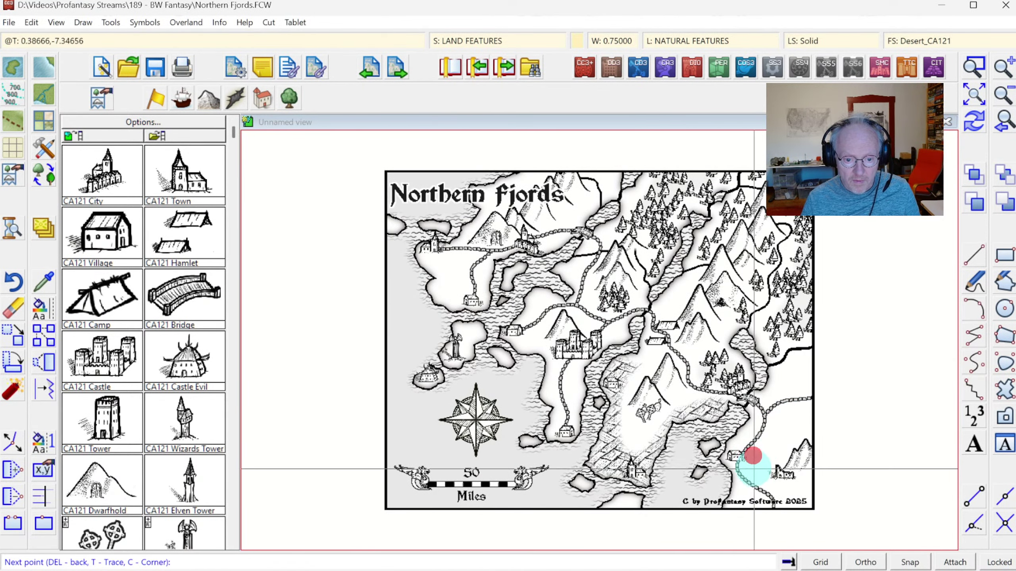
{"action": "left_click", "coordinate": [754, 487]}
{"action": "left_click", "coordinate": [743, 497]}
{"action": "left_click", "coordinate": [730, 514]}
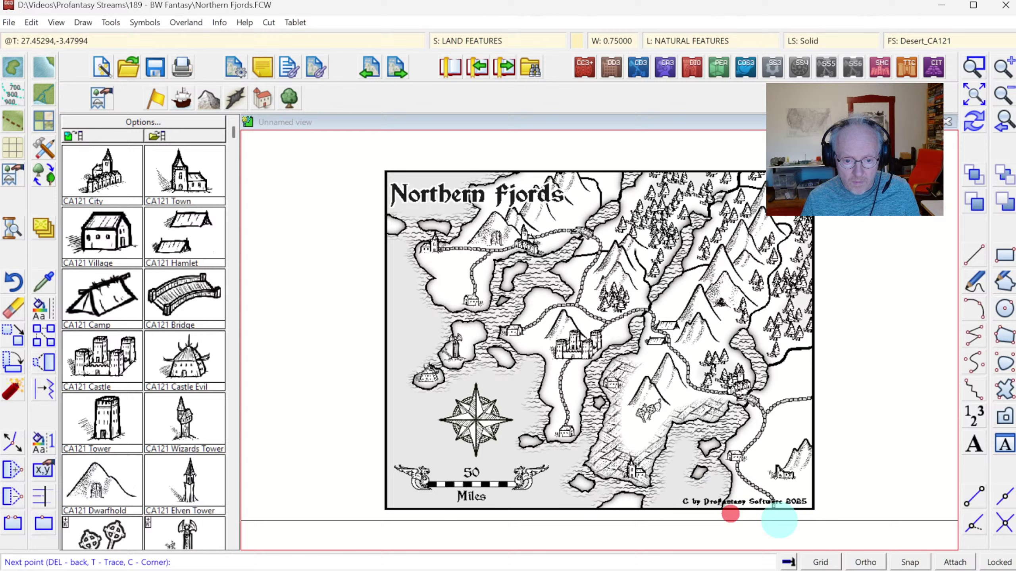
{"action": "left_click", "coordinate": [823, 520]}
{"action": "left_click", "coordinate": [832, 418]}
{"action": "right_click", "coordinate": [832, 418]}
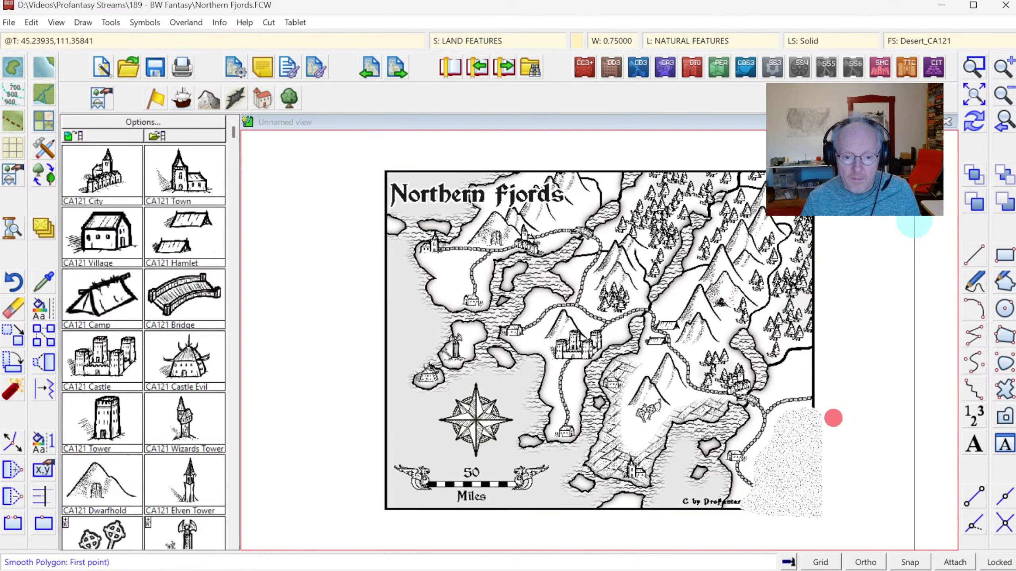
{"action": "left_click", "coordinate": [971, 130]}
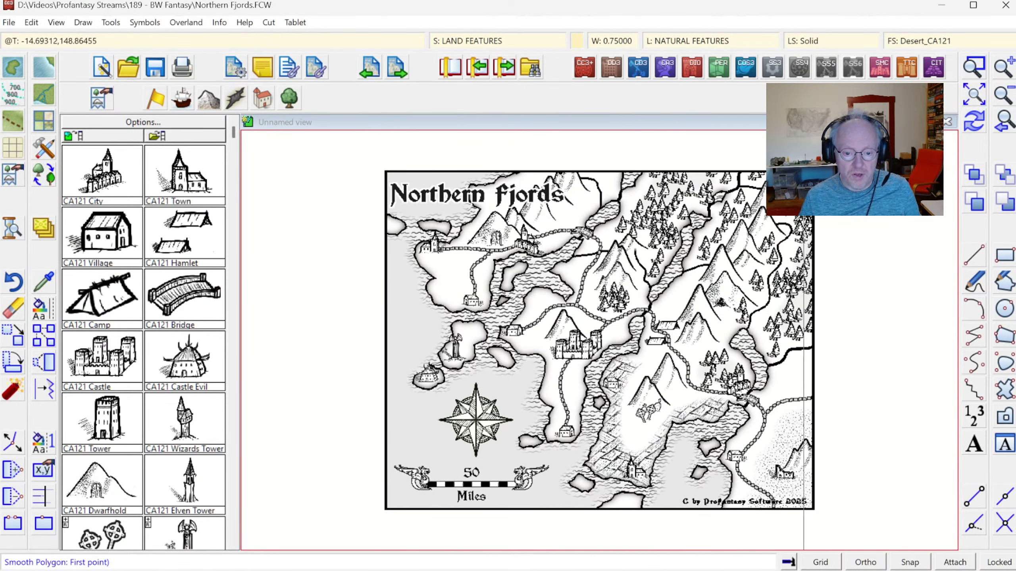
{"action": "right_click", "coordinate": [355, 281]}
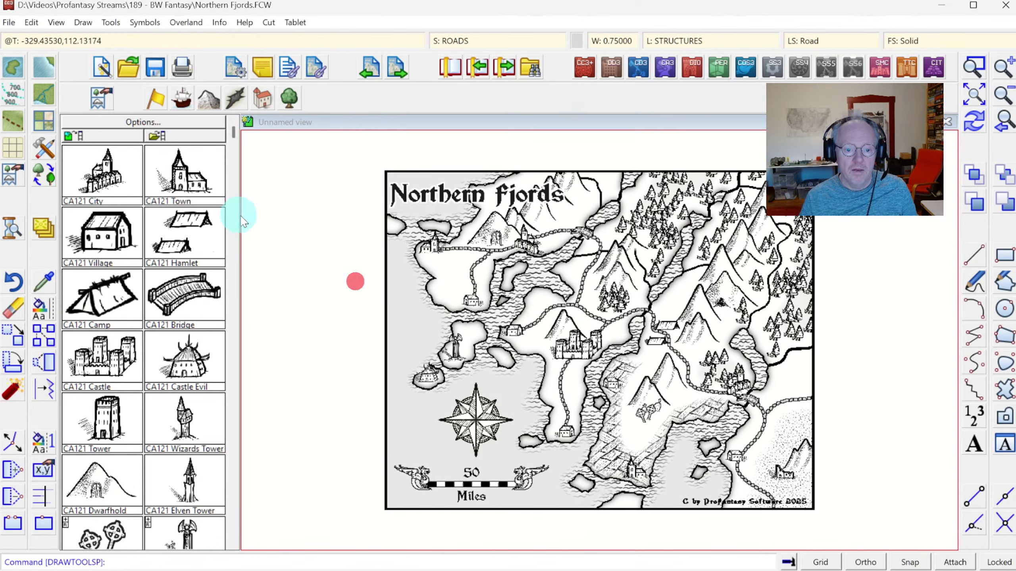
Place single CA121 Tree 1 symbols at several spots on the farmland of the large southern peninsula
{"action": "left_click", "coordinate": [285, 98]}
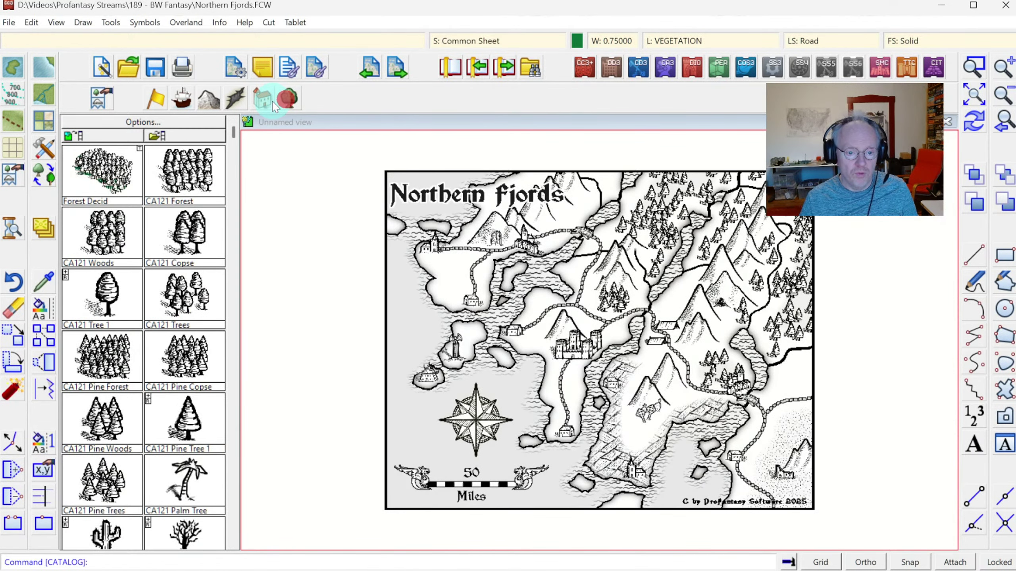
{"action": "left_click", "coordinate": [174, 229]}
{"action": "left_click", "coordinate": [108, 294]}
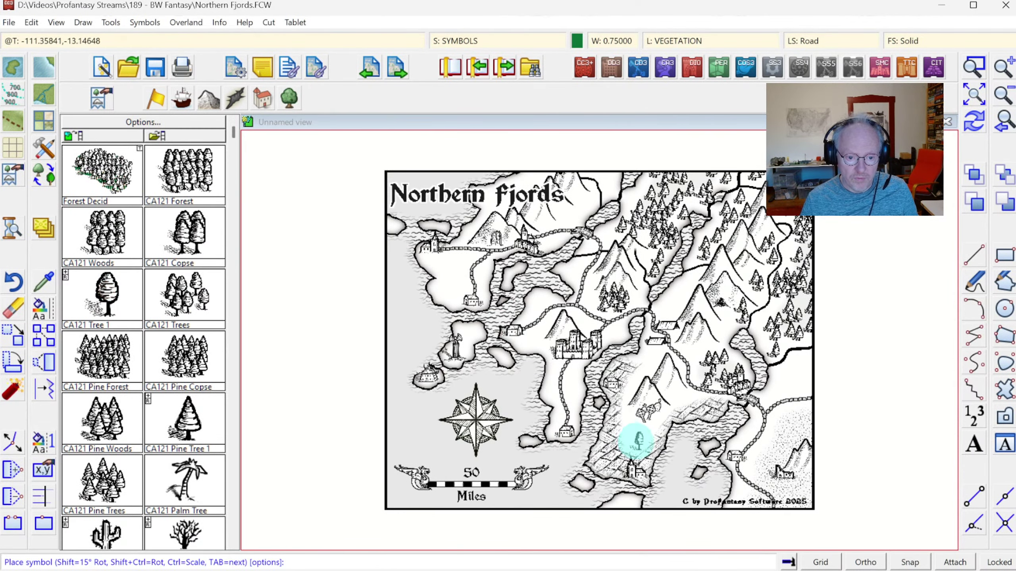
{"action": "left_click", "coordinate": [616, 440]}
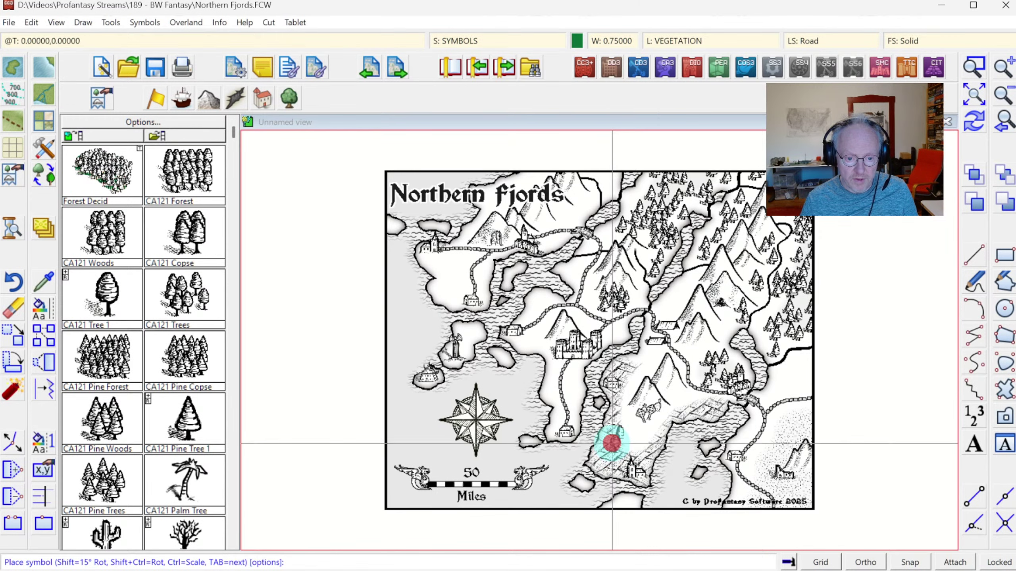
{"action": "left_click", "coordinate": [653, 438]}
{"action": "left_click", "coordinate": [689, 399]}
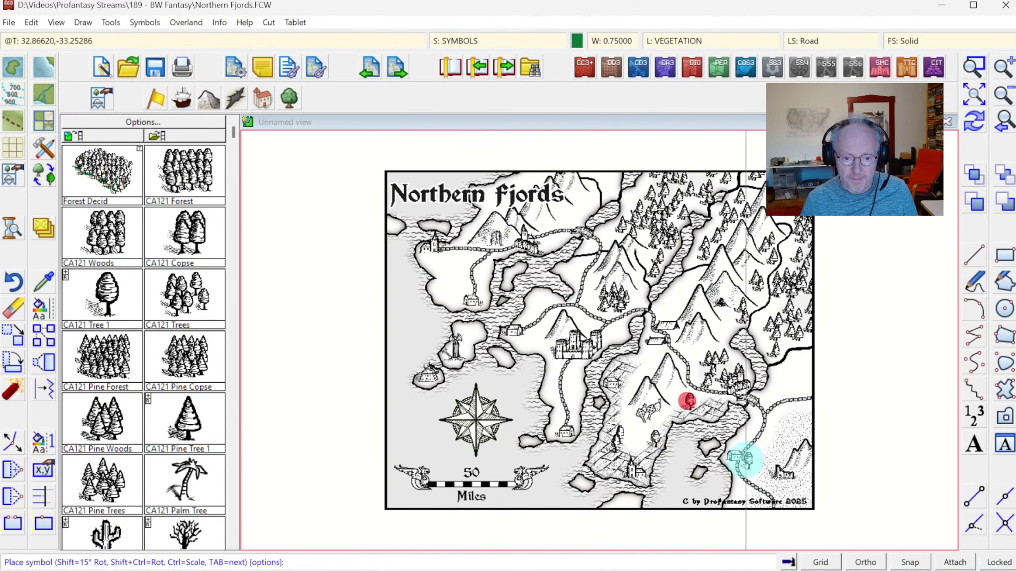
Add CA121 Tree 1 symbols on the castle peninsula, west of the castle, and on the northwest peninsula
{"action": "left_click", "coordinate": [547, 385]}
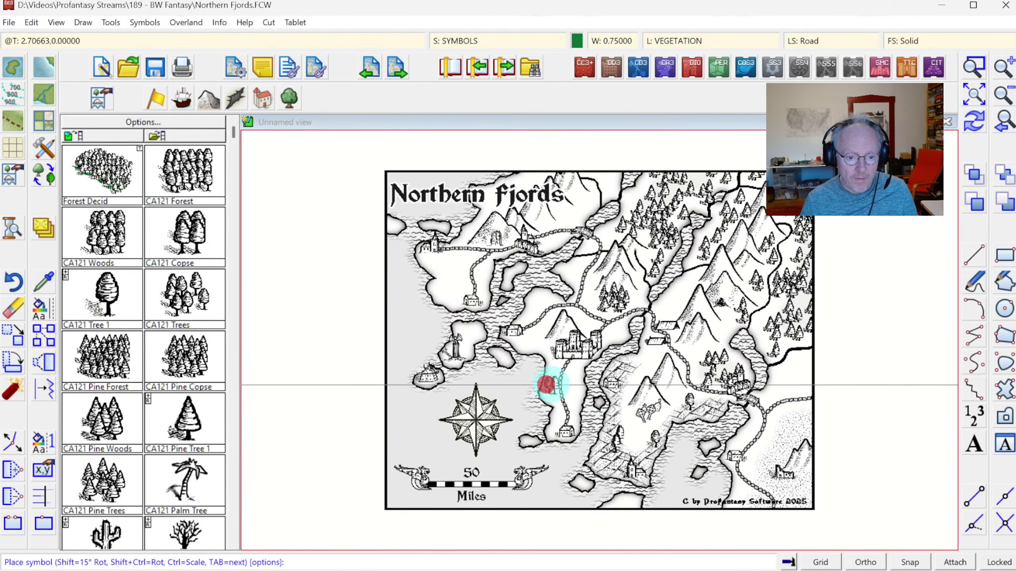
{"action": "left_click", "coordinate": [568, 379]}
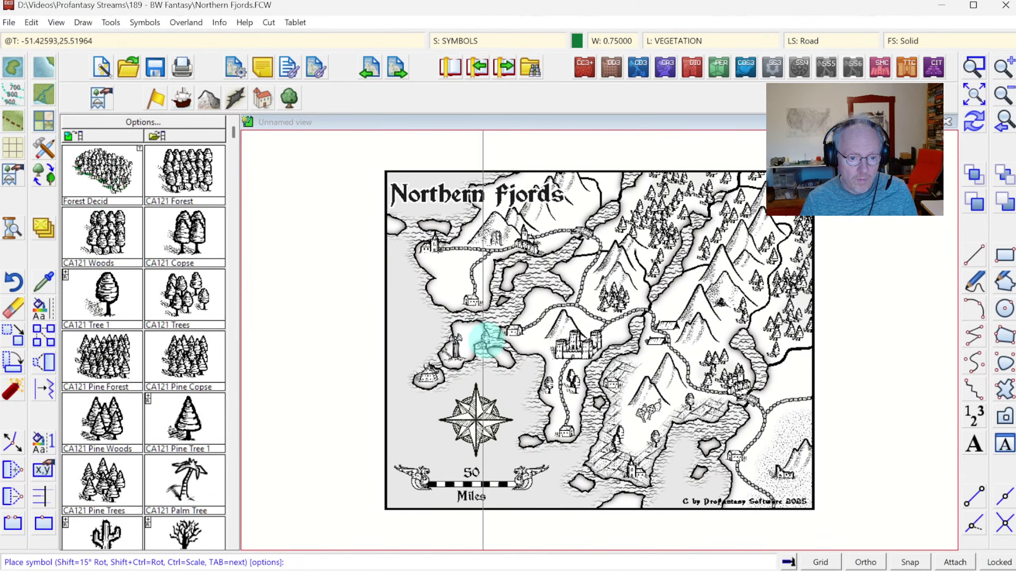
{"action": "left_click", "coordinate": [536, 337]}
{"action": "left_click", "coordinate": [448, 275]}
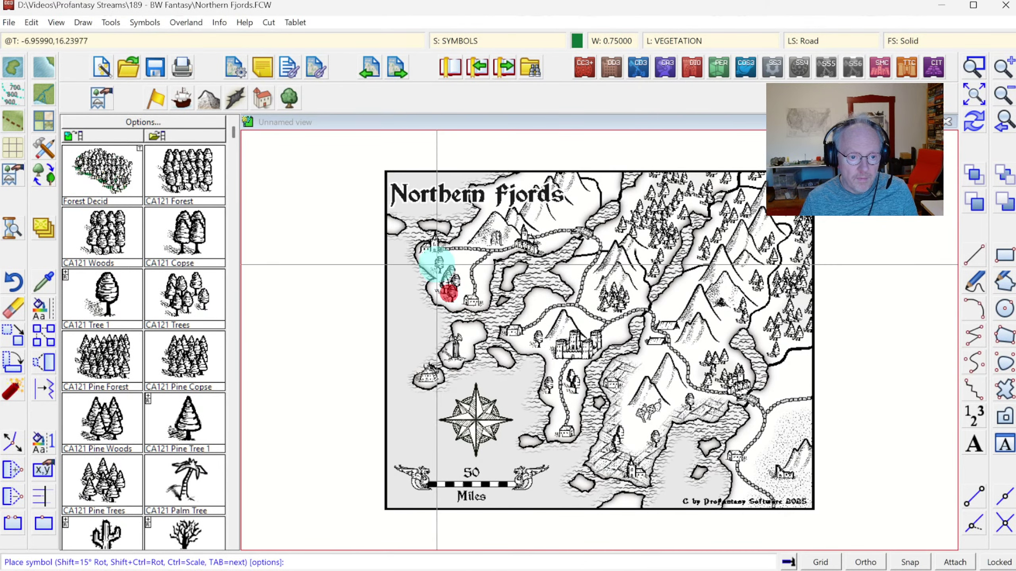
{"action": "left_click", "coordinate": [435, 264]}
Place CA121 Pine Tree 1 symbols along the northern land east of the map title and at the northern border
{"action": "left_click", "coordinate": [188, 418]}
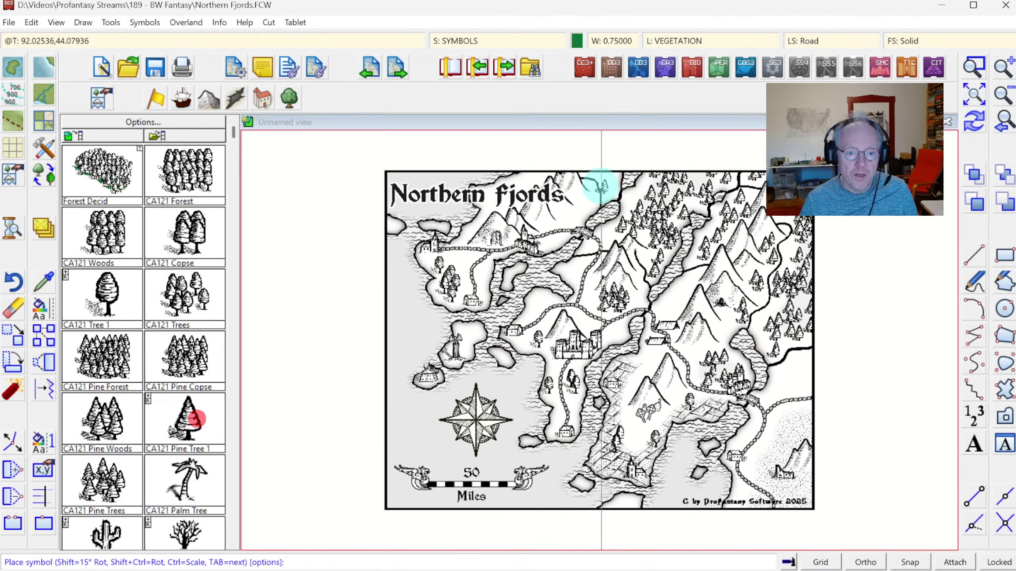
{"action": "left_click", "coordinate": [603, 174]}
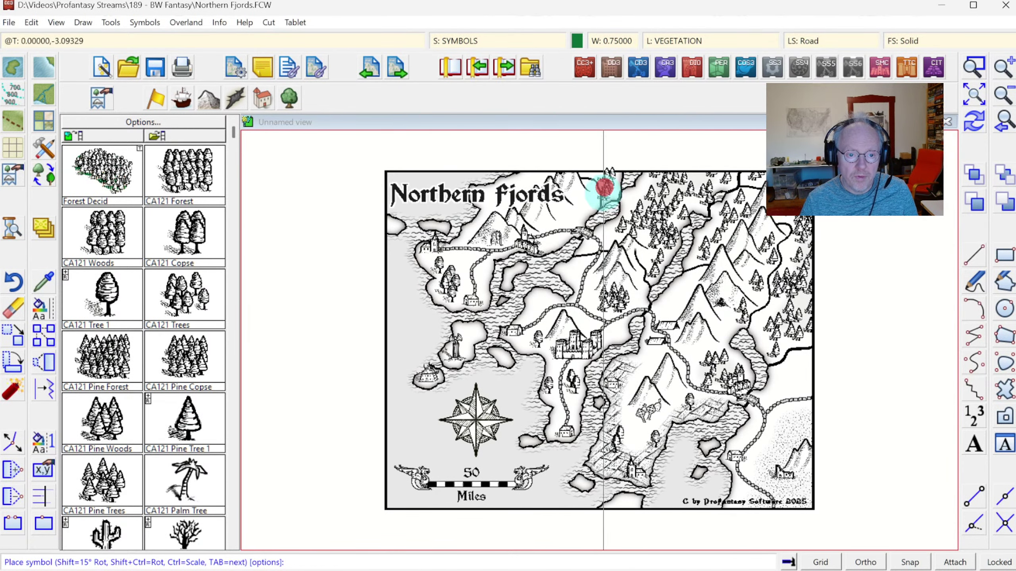
{"action": "left_click", "coordinate": [582, 197]}
{"action": "left_click", "coordinate": [560, 214]}
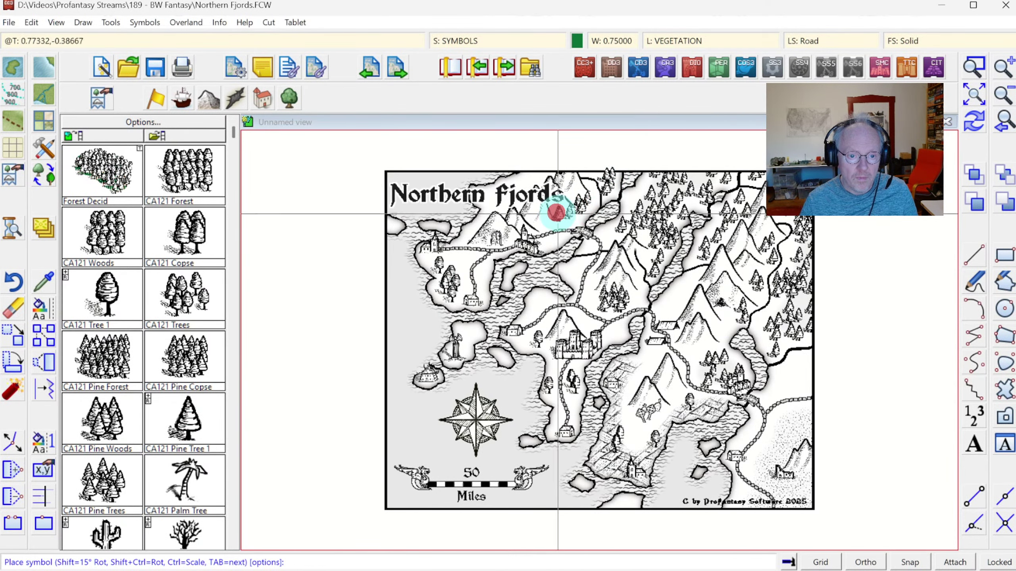
{"action": "left_click", "coordinate": [570, 216]}
{"action": "left_click", "coordinate": [530, 172]}
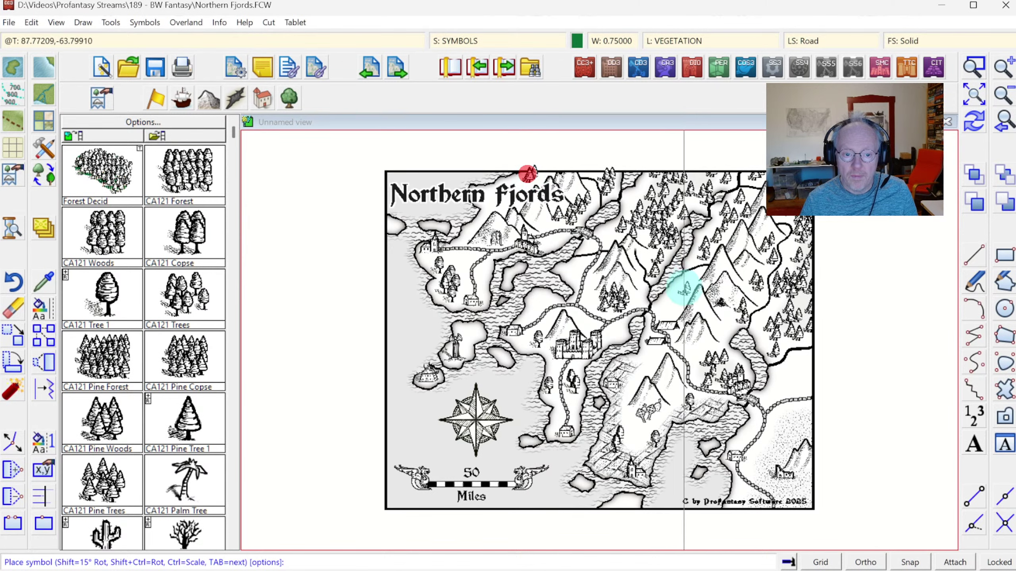
Add CA121 Pine Tree 1 symbols beside the central river and at the eastern border south of the river, and redraw
{"action": "left_click", "coordinate": [679, 286]}
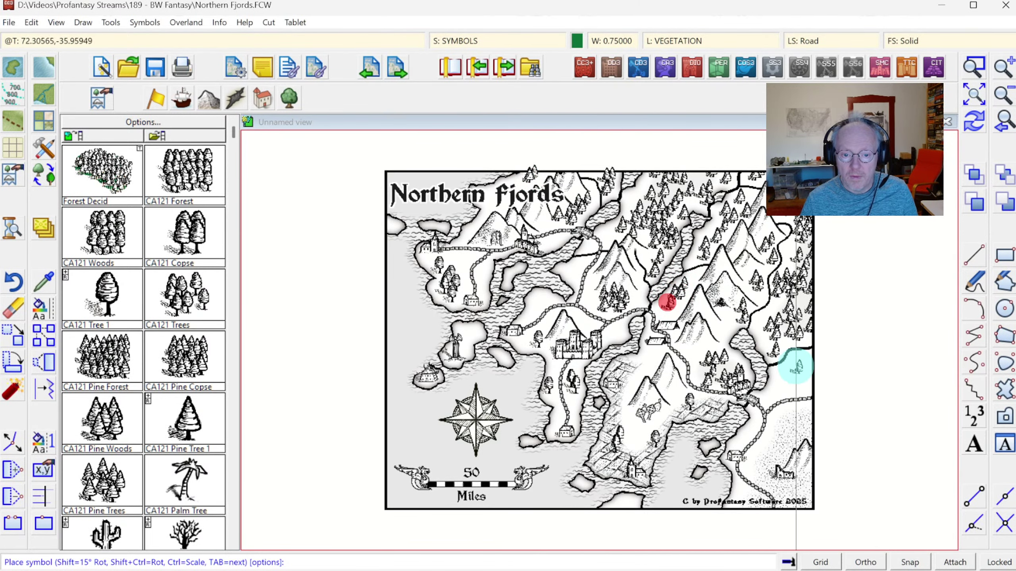
{"action": "left_click", "coordinate": [799, 365]}
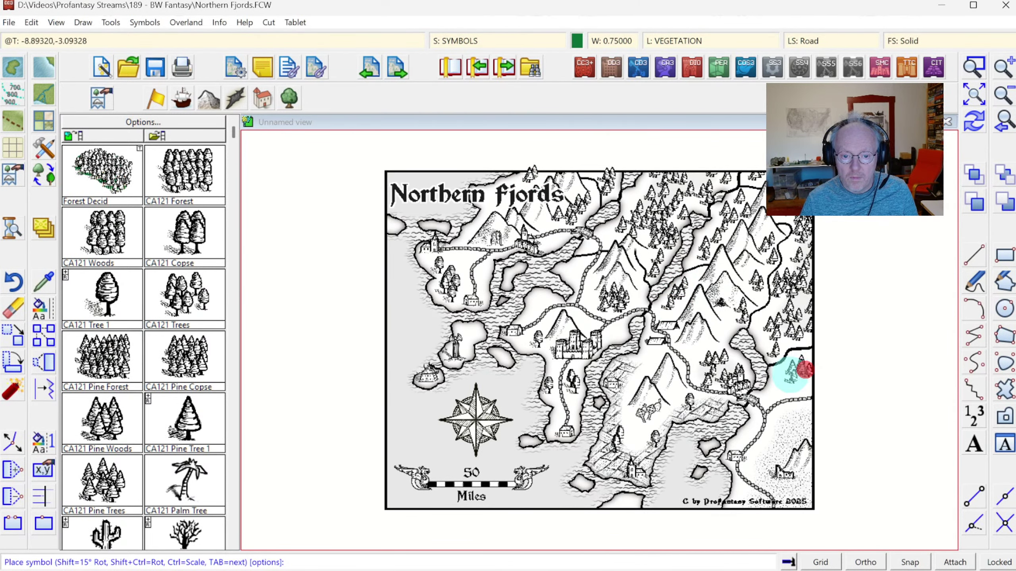
{"action": "left_click", "coordinate": [794, 375]}
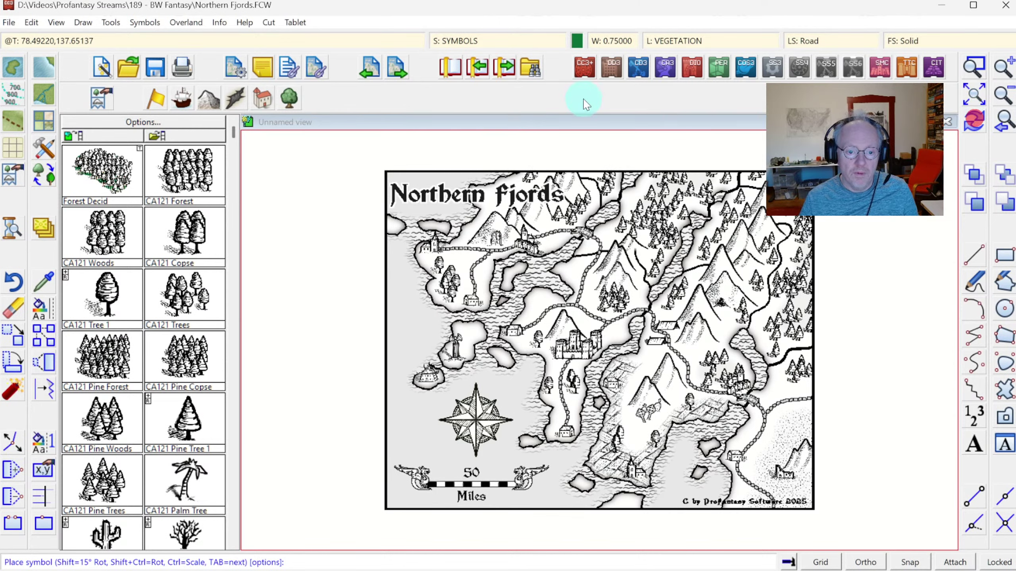
Place a CA121 Volcano active symbol on the small western tower island and a CA121 Volcano dormant symbol just south of it
{"action": "left_click", "coordinate": [208, 99]}
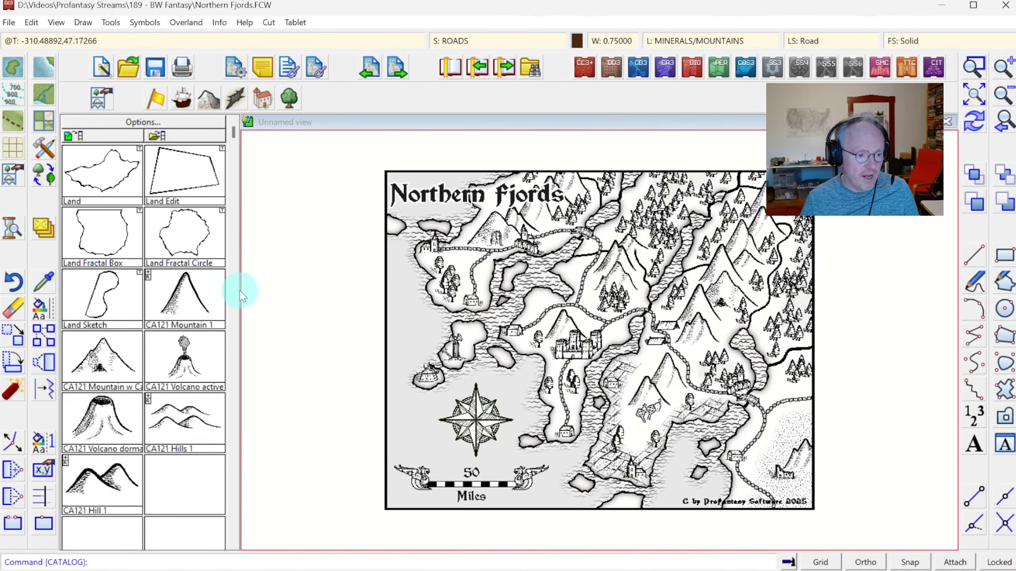
{"action": "left_click", "coordinate": [179, 372]}
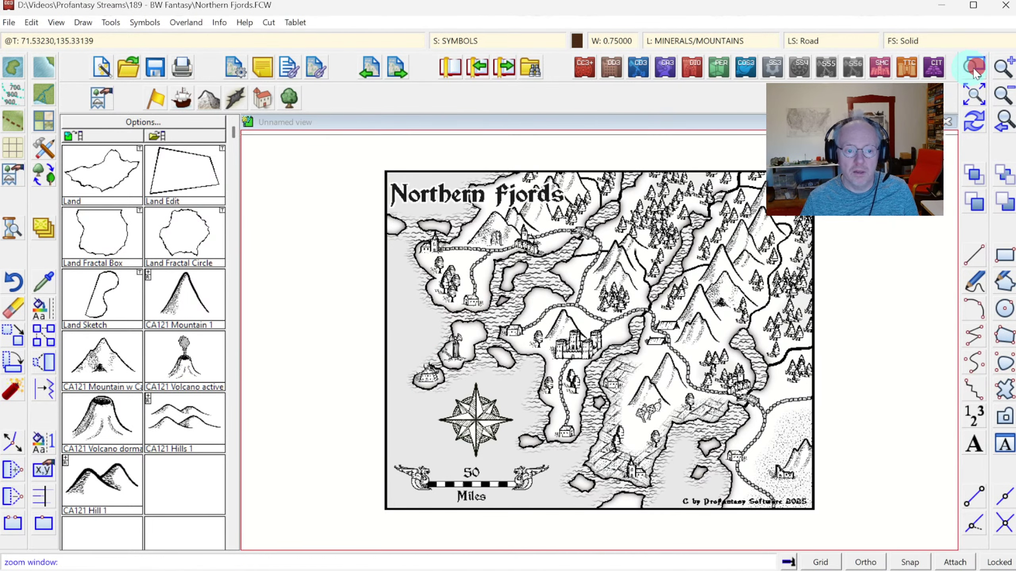
{"action": "scroll", "coordinate": [565, 410], "scroll_direction": "up", "scroll_amount": 4}
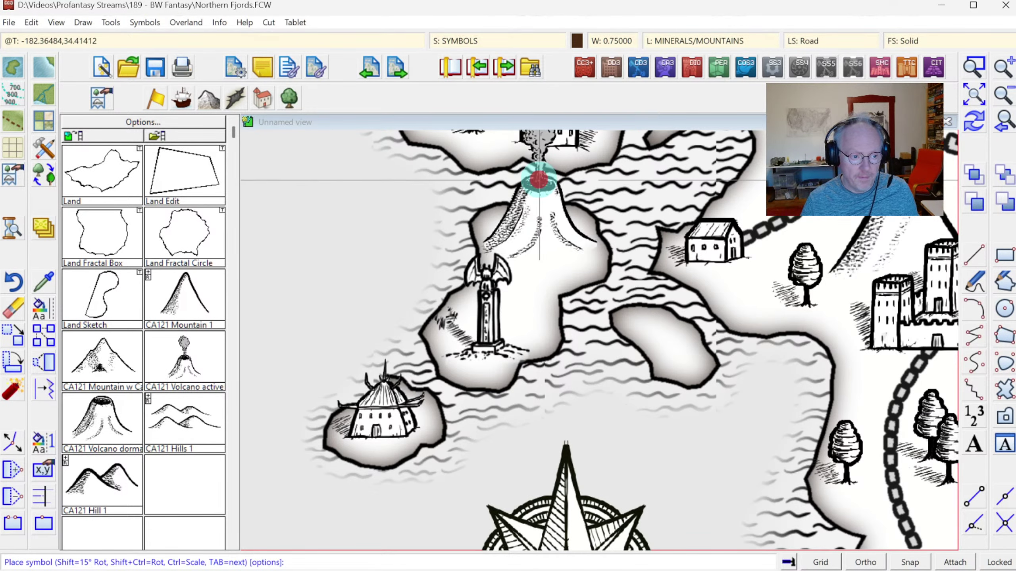
{"action": "left_click", "coordinate": [539, 180]}
{"action": "left_click", "coordinate": [102, 412]}
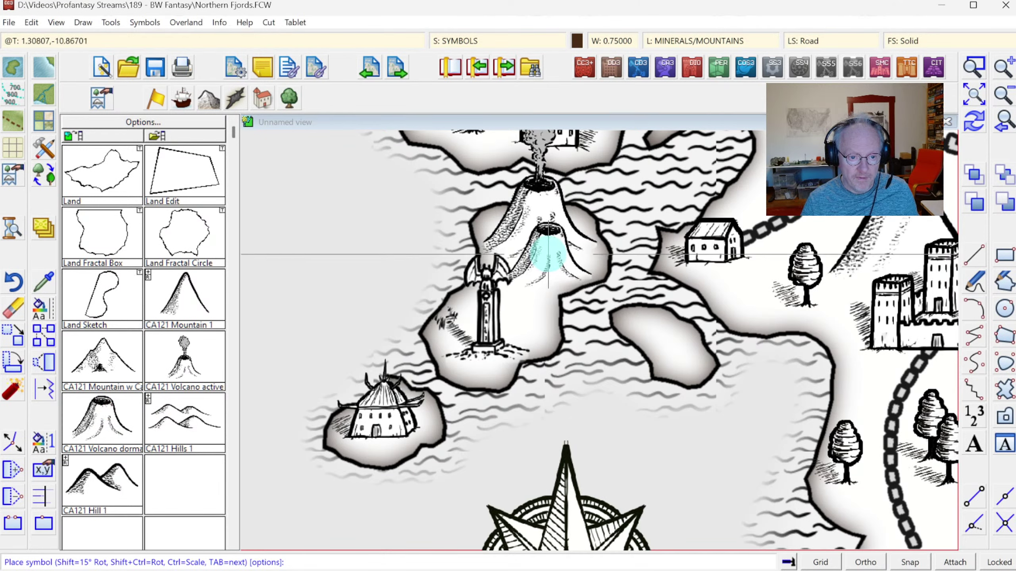
{"action": "left_click", "coordinate": [548, 254]}
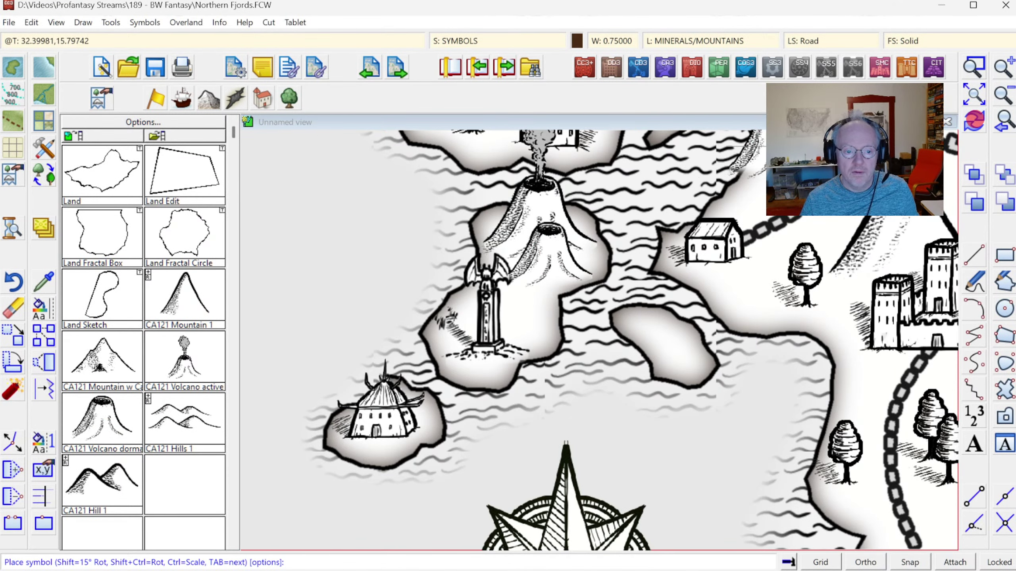
Sort all the symbols in the map and return to the full map view
{"action": "left_click", "coordinate": [144, 22]}
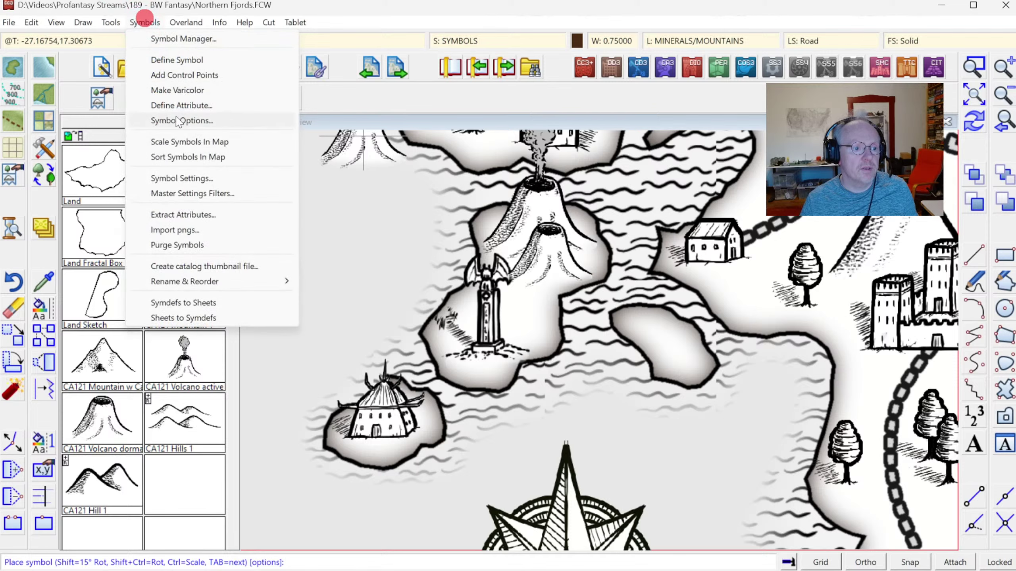
{"action": "left_click", "coordinate": [184, 156]}
{"action": "right_click", "coordinate": [372, 192]}
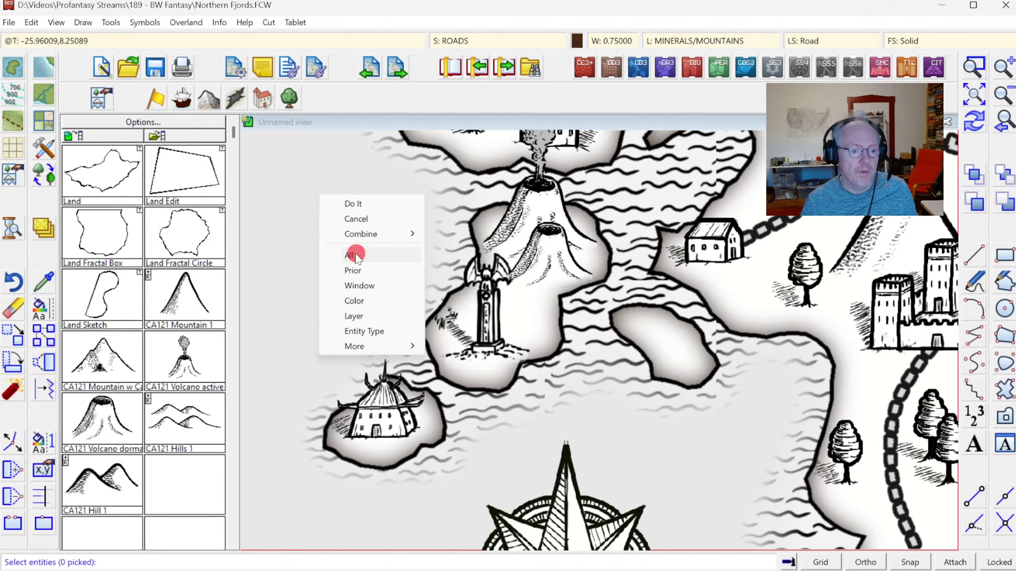
{"action": "left_click", "coordinate": [358, 255]}
{"action": "right_click", "coordinate": [359, 226]}
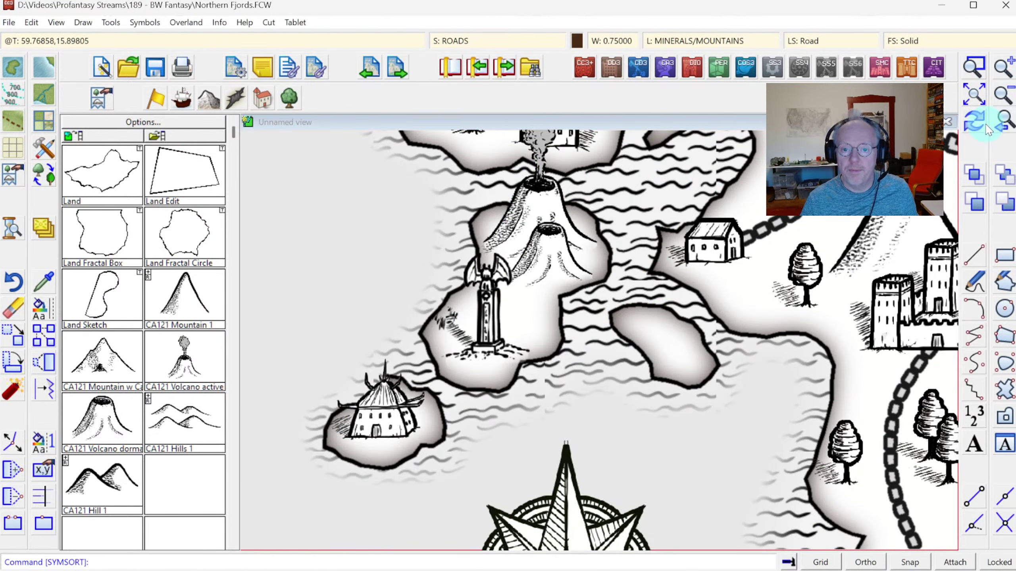
{"action": "left_click", "coordinate": [1005, 129]}
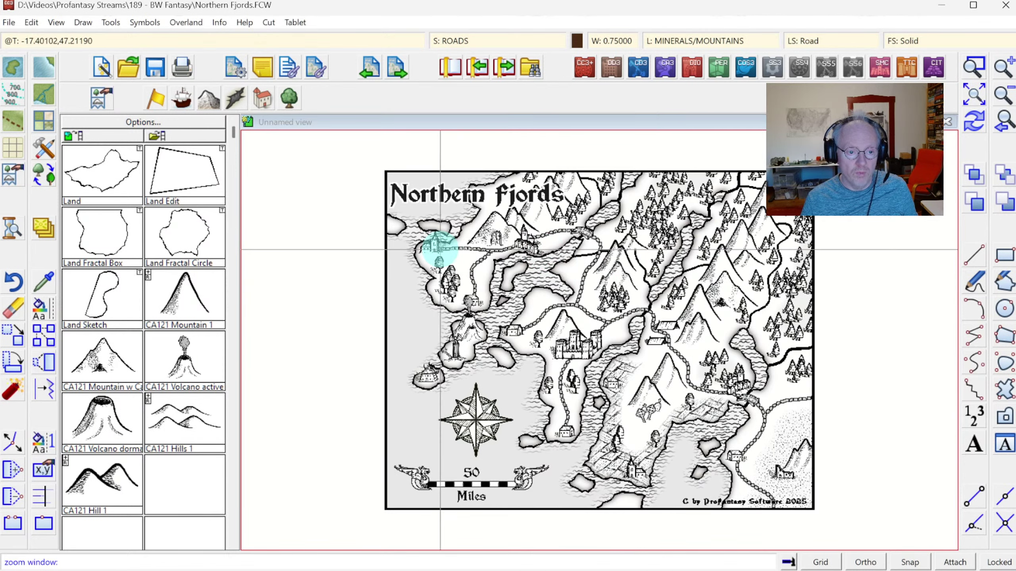
Move the Northern Fjords title slightly east, away from the map's western border, and redraw the map
{"action": "right_click", "coordinate": [425, 182]}
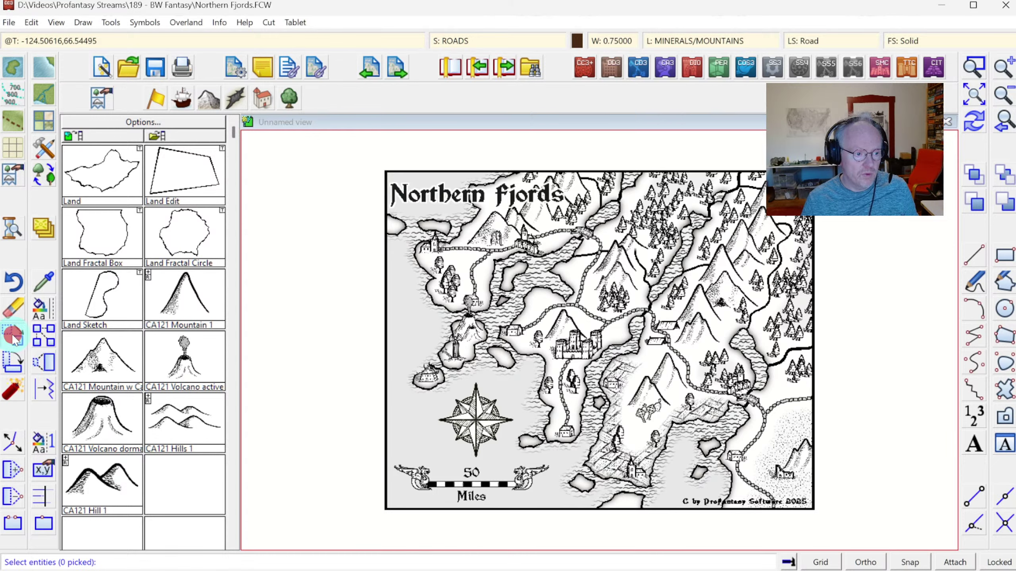
{"action": "right_click", "coordinate": [975, 120]}
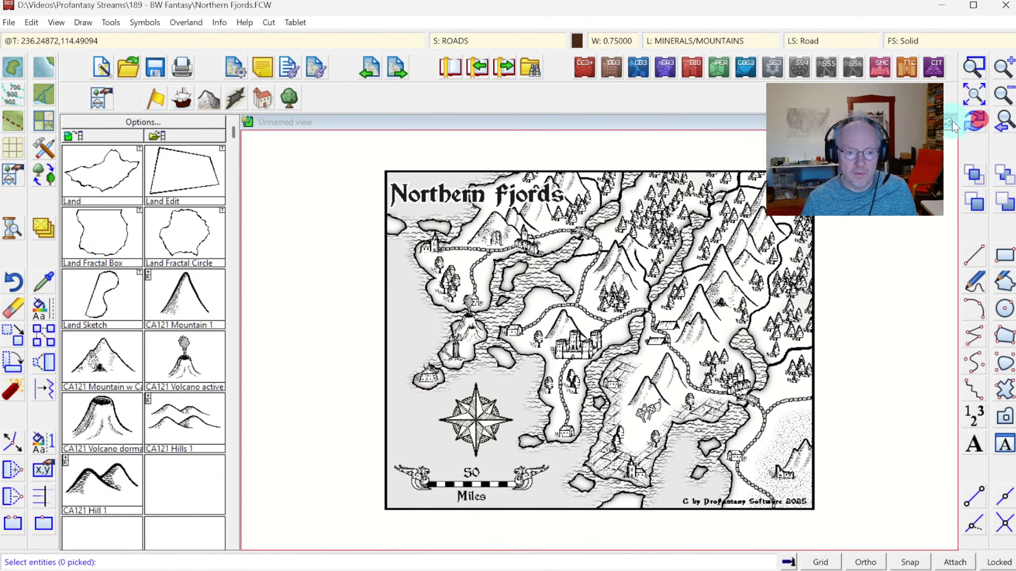
{"action": "right_click", "coordinate": [436, 204]}
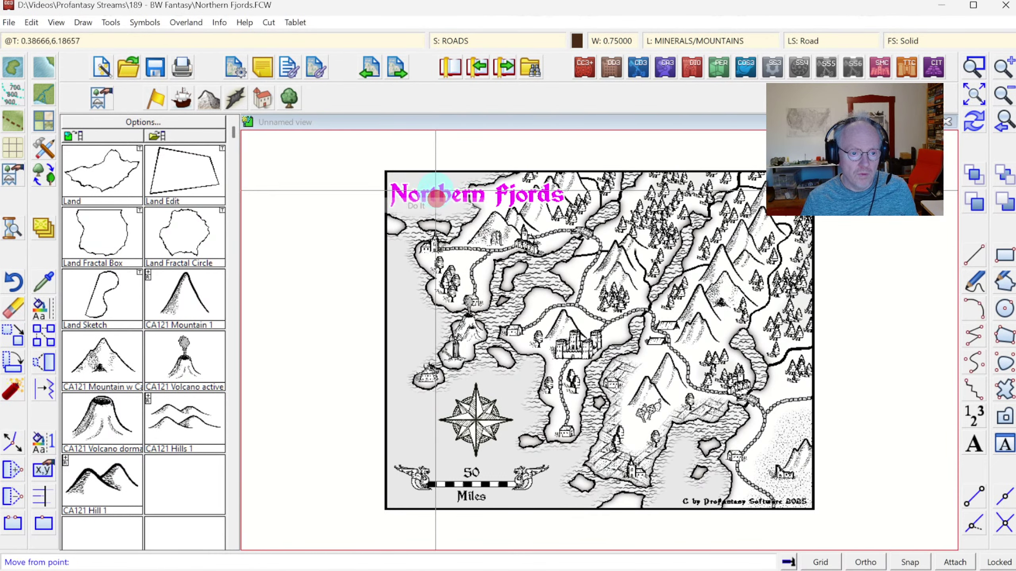
{"action": "left_click", "coordinate": [436, 195]}
{"action": "left_click", "coordinate": [439, 193]}
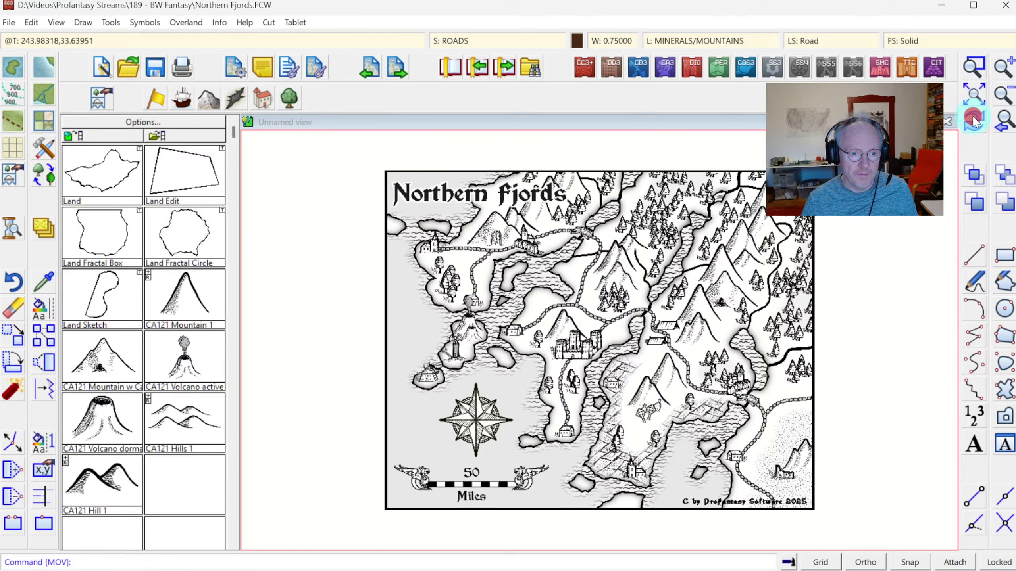
{"action": "left_click", "coordinate": [974, 66]}
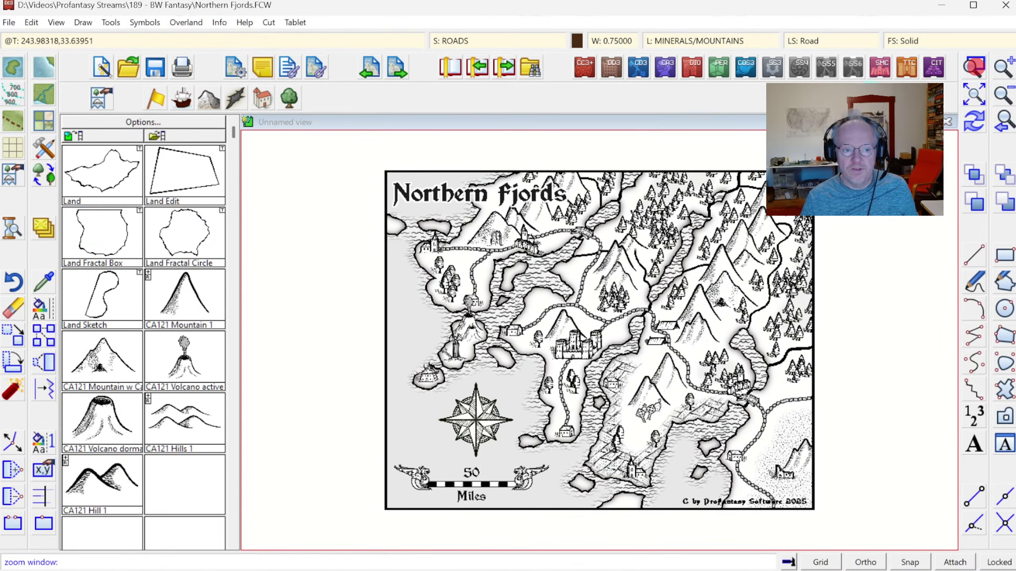
Move the Northern Fjords title very slightly south in the map's northwestern corner
{"action": "left_click", "coordinate": [369, 147]}
{"action": "left_click", "coordinate": [648, 331]}
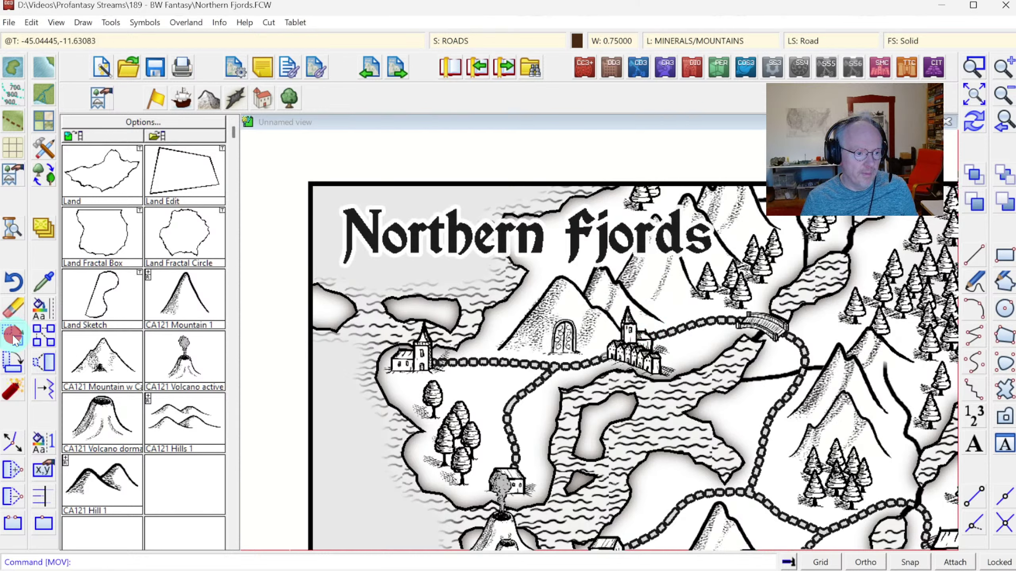
{"action": "left_click", "coordinate": [412, 254]}
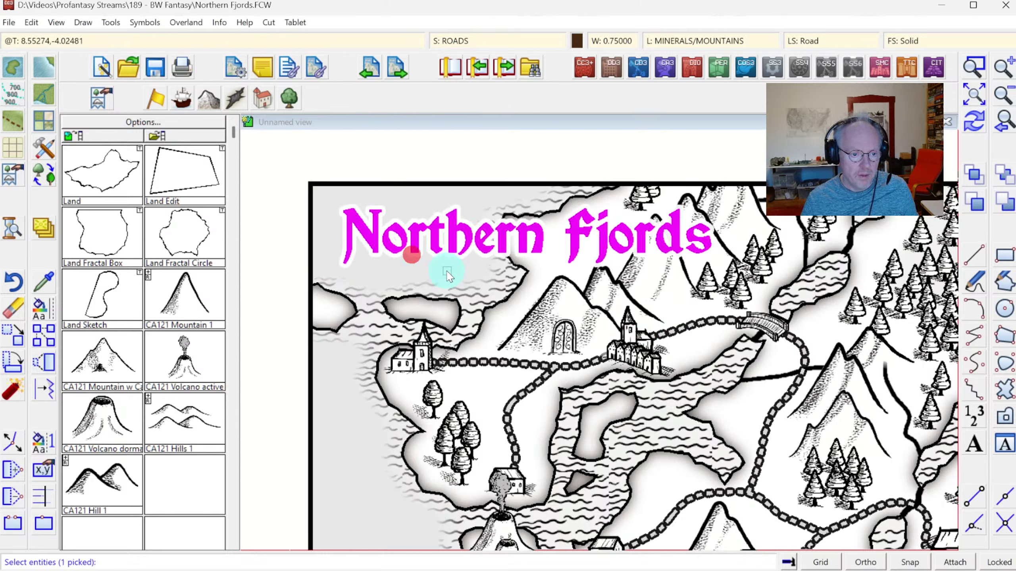
{"action": "right_click", "coordinate": [437, 267]}
{"action": "left_click", "coordinate": [432, 244]}
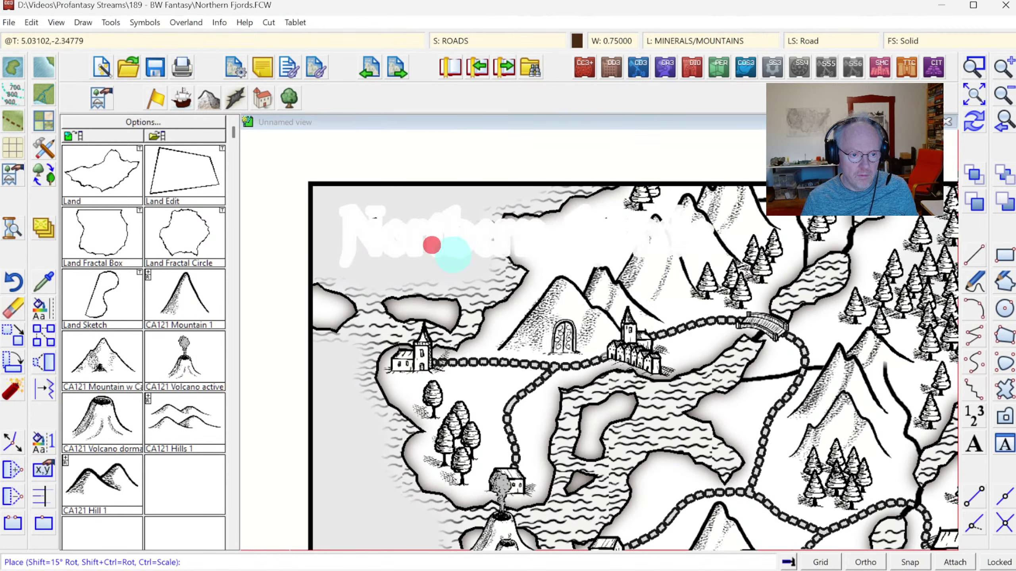
{"action": "left_click", "coordinate": [433, 247]}
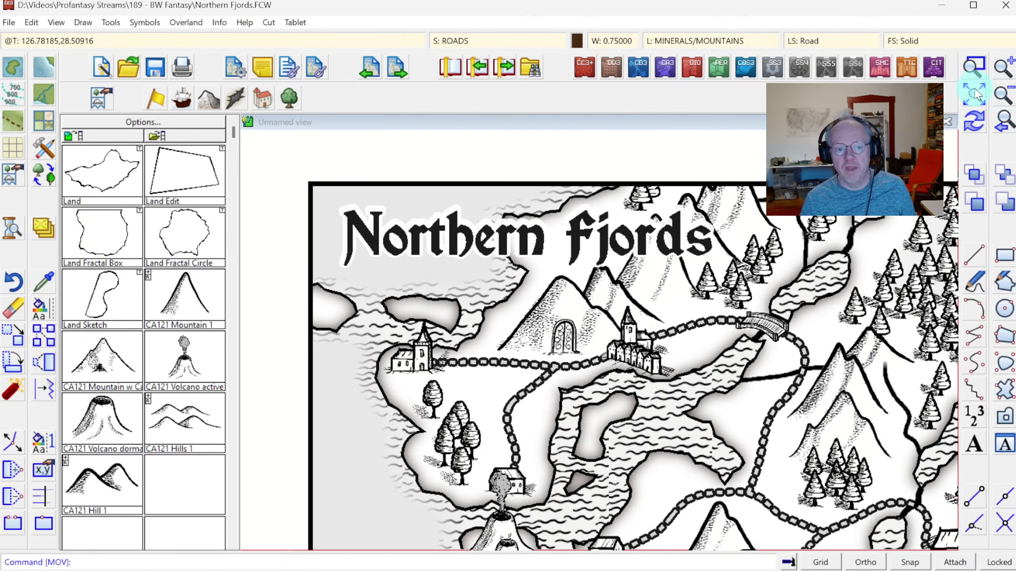
Bring the central castle and the fjords around it into close view
{"action": "left_click", "coordinate": [974, 93]}
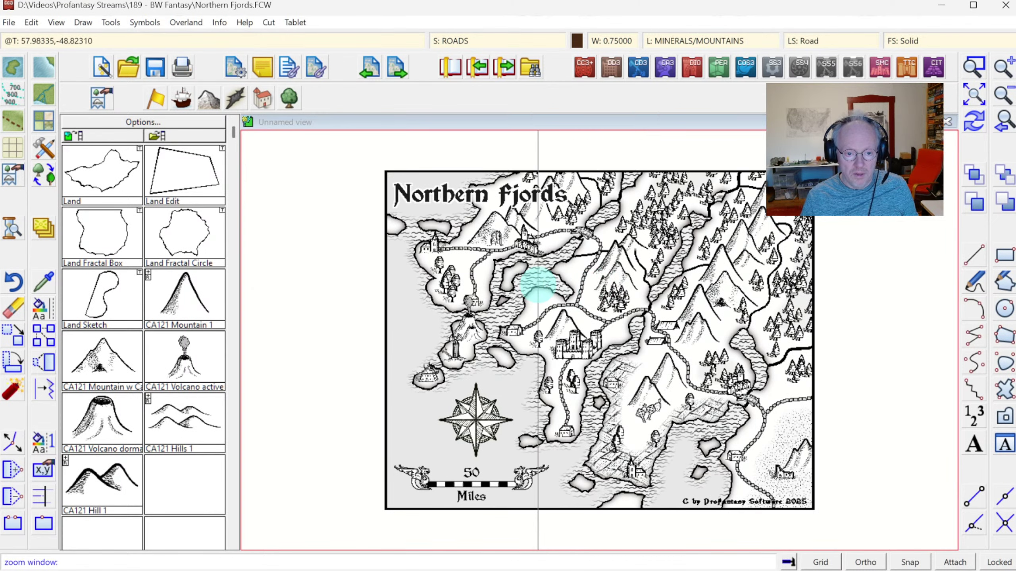
{"action": "left_click", "coordinate": [510, 285]}
{"action": "left_click", "coordinate": [751, 464]}
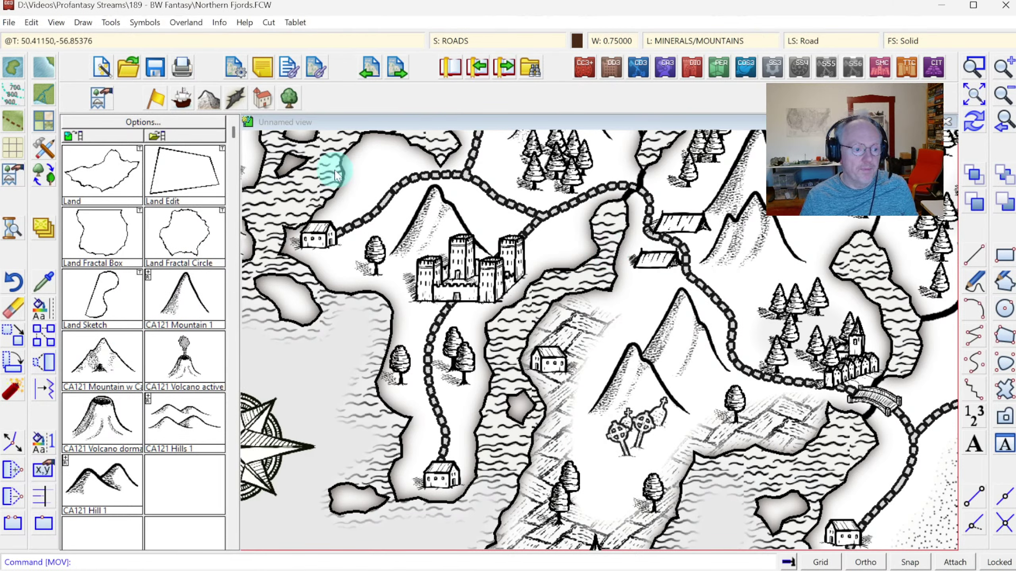
{"action": "left_click", "coordinate": [577, 40]}
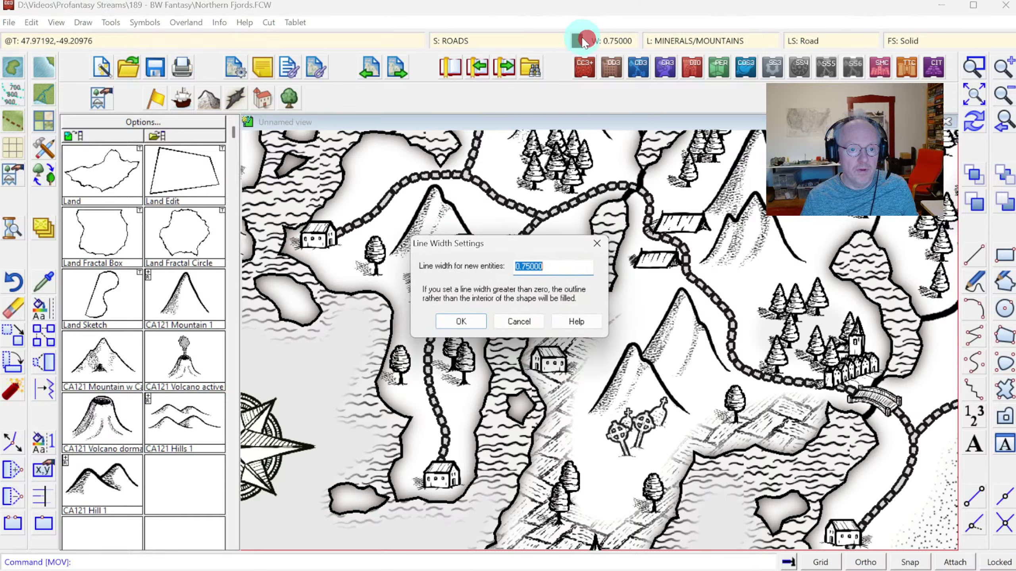
{"action": "key", "text": "Escape"}
{"action": "left_click", "coordinate": [578, 40]}
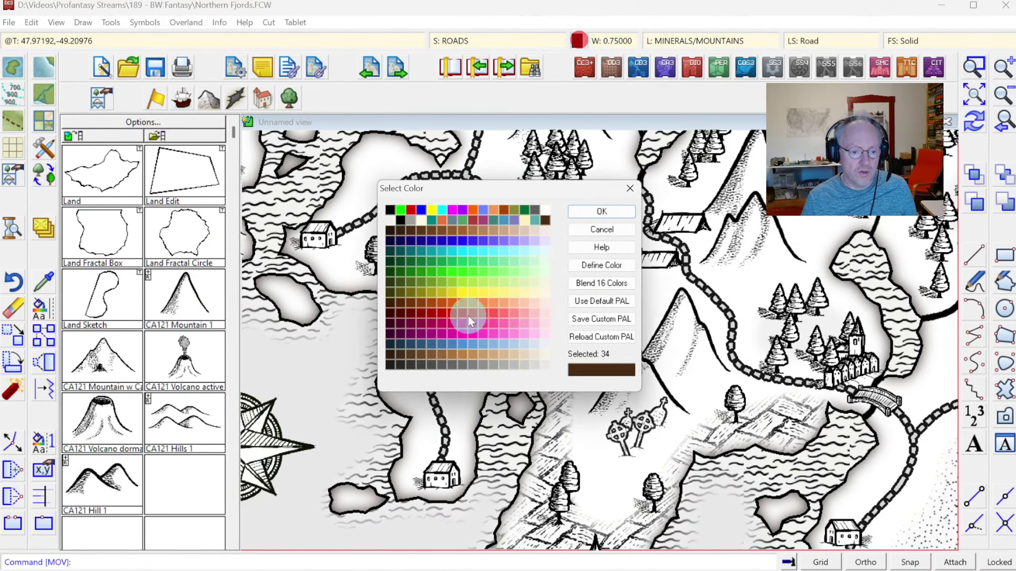
{"action": "double_click", "coordinate": [493, 295]}
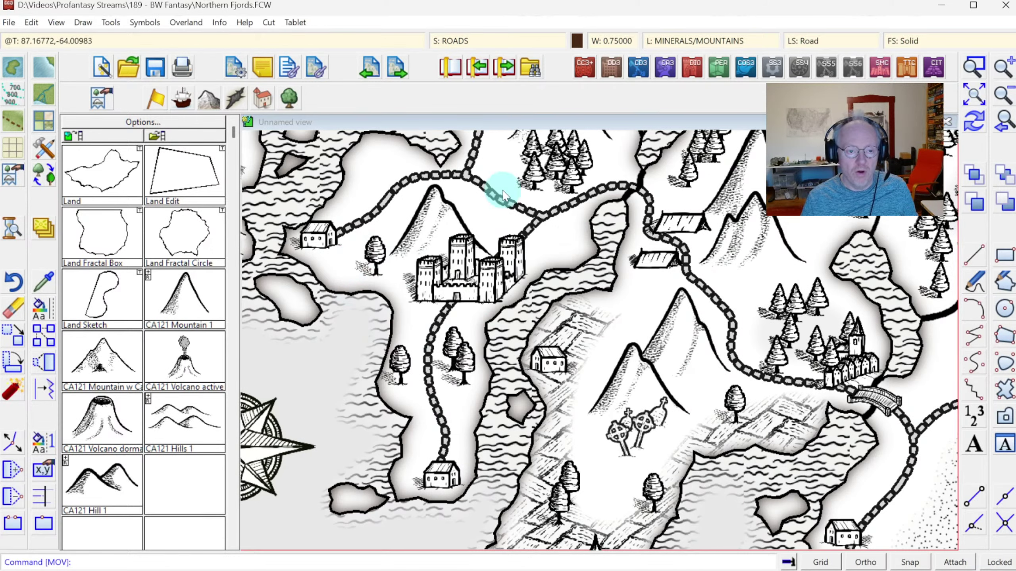
{"action": "left_click", "coordinate": [460, 41]}
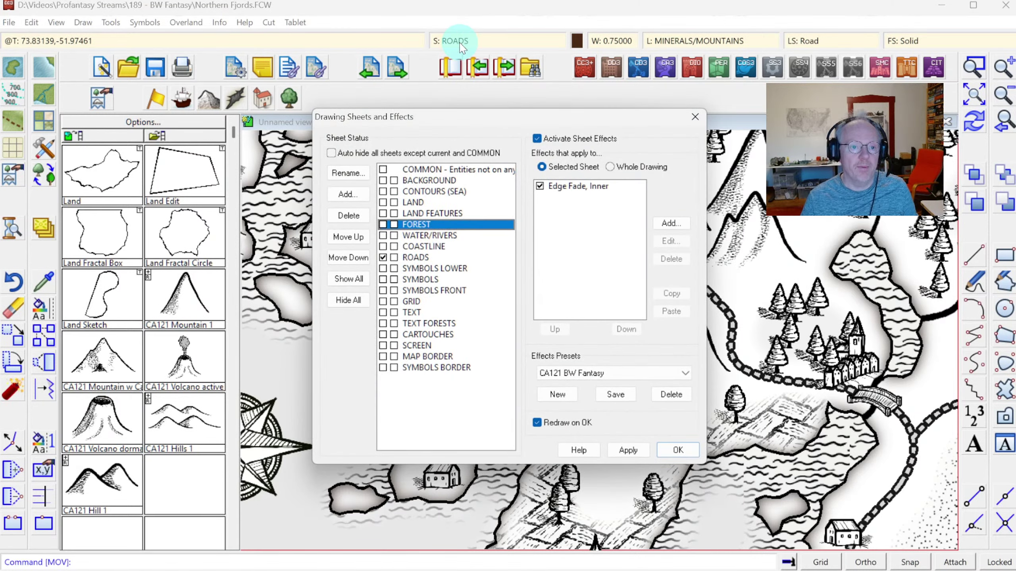
{"action": "key", "text": "Escape"}
Set the drawing colour to near-black, number 240, and make TEXT LABELS the current layer
{"action": "left_click", "coordinate": [577, 39]}
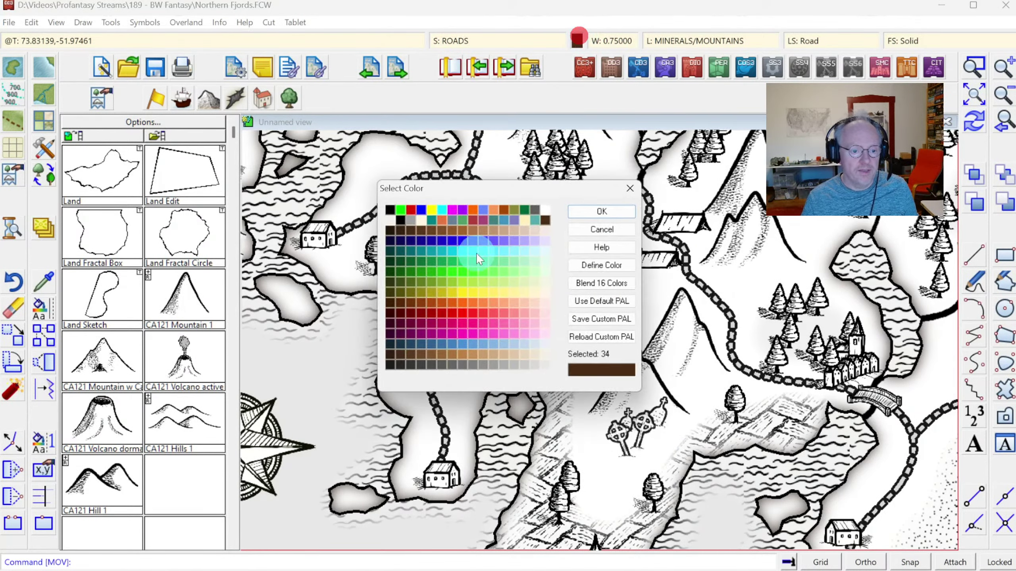
{"action": "left_click", "coordinate": [397, 360]}
{"action": "left_click", "coordinate": [583, 210]}
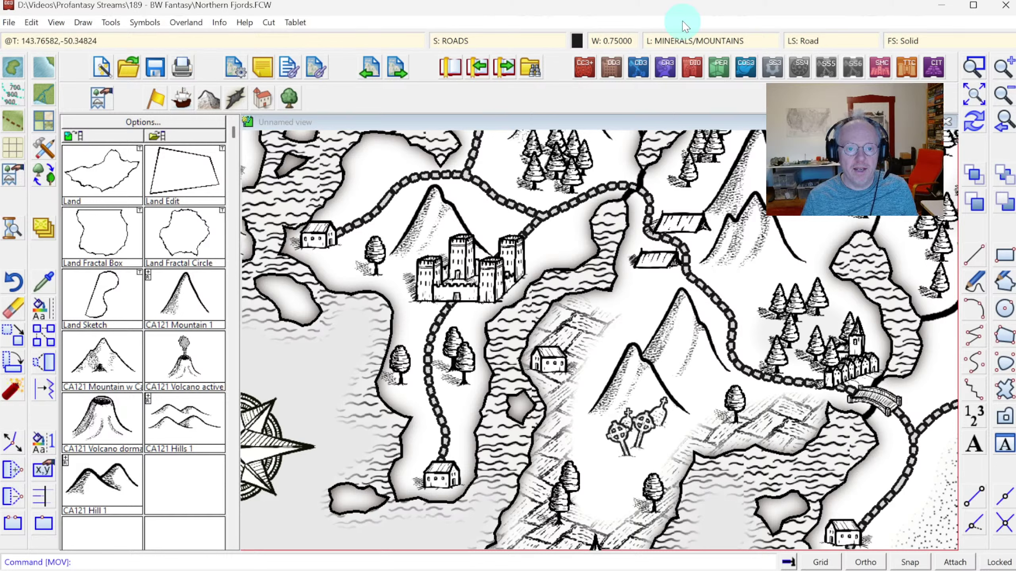
{"action": "left_click", "coordinate": [679, 36]}
{"action": "scroll", "coordinate": [444, 326], "scroll_direction": "down", "scroll_amount": 2}
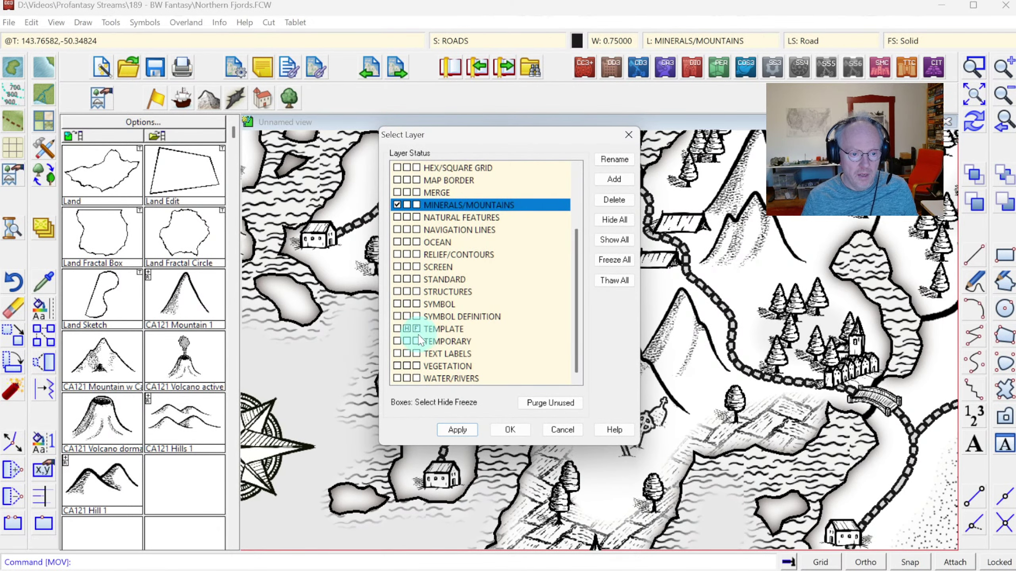
{"action": "left_click", "coordinate": [397, 354]}
{"action": "left_click", "coordinate": [509, 428]}
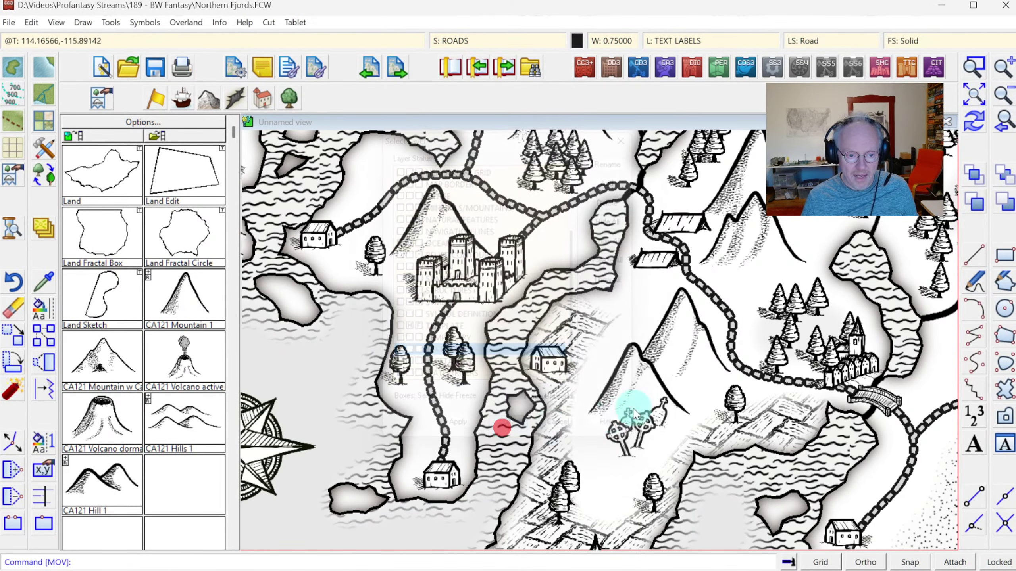
Place the text label Bjarrengard just southwest of the large castle and redraw the map
{"action": "left_click", "coordinate": [974, 445]}
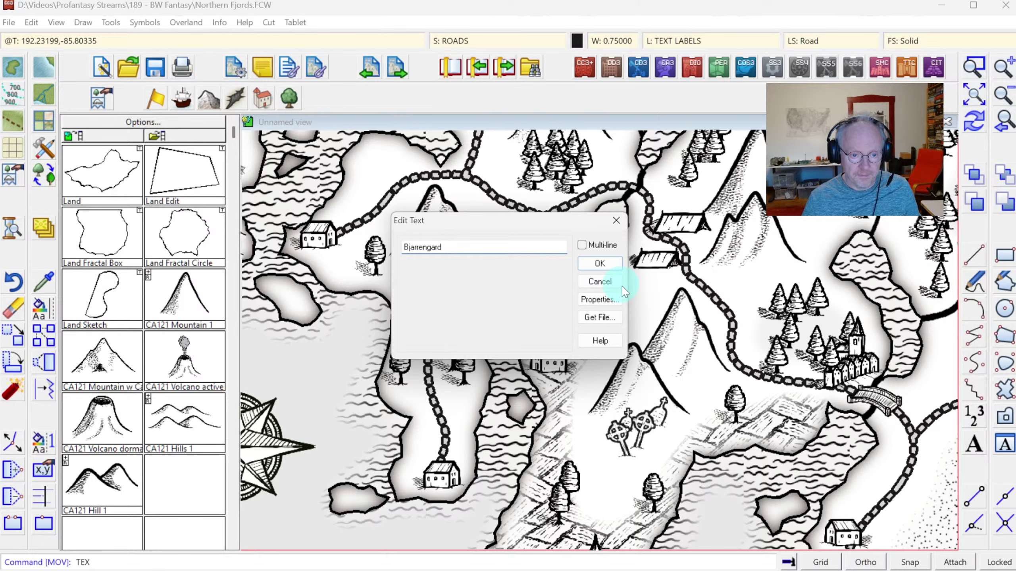
{"action": "left_click", "coordinate": [597, 264]}
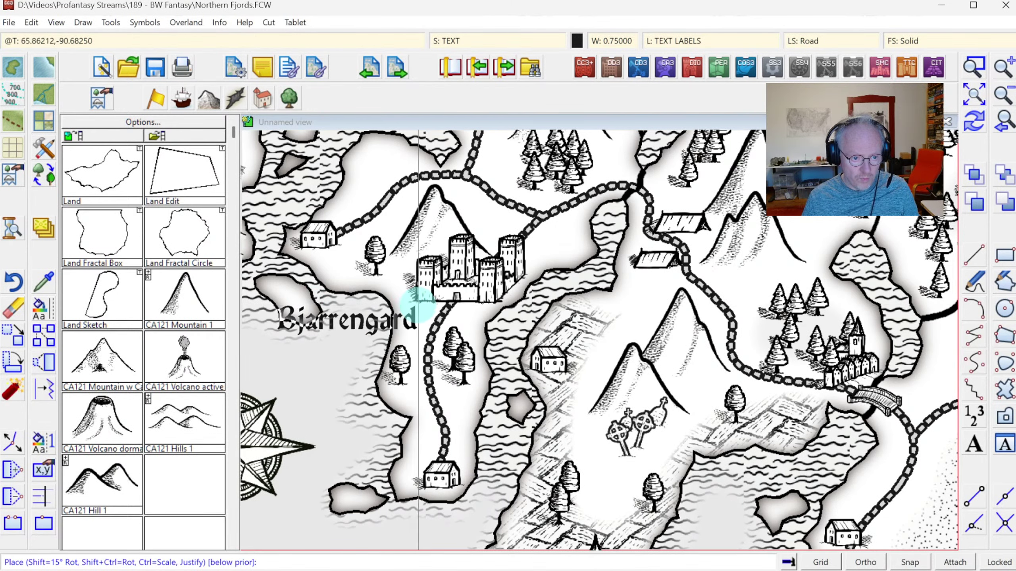
{"action": "left_click", "coordinate": [420, 306]}
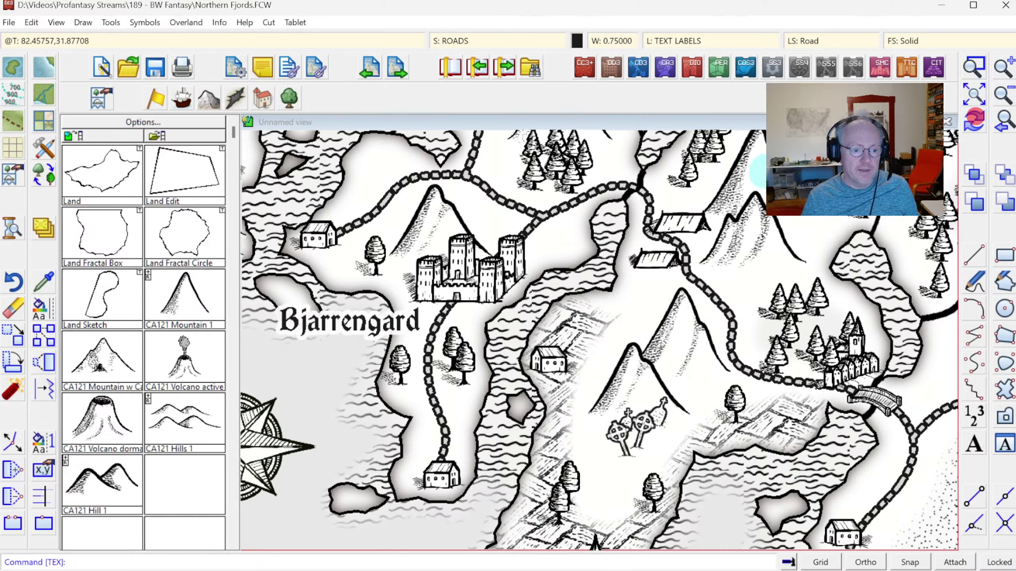
{"action": "left_click", "coordinate": [374, 400]}
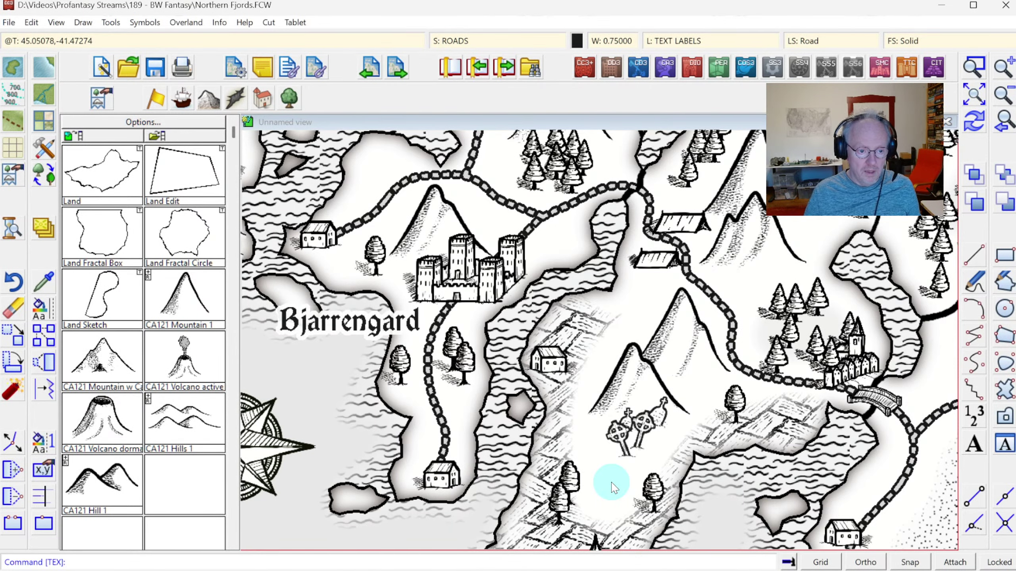
Set the drawing colour to light grey, number 255, and make TEXT FORESTS the current sheet, with the northern pine forest in close view
{"action": "left_click", "coordinate": [972, 93]}
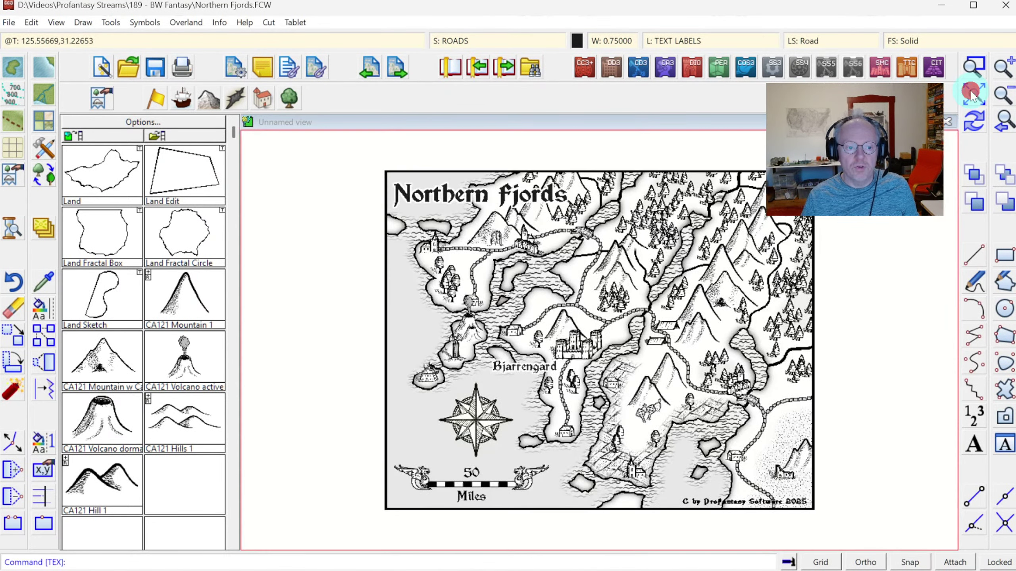
{"action": "left_click", "coordinate": [976, 68]}
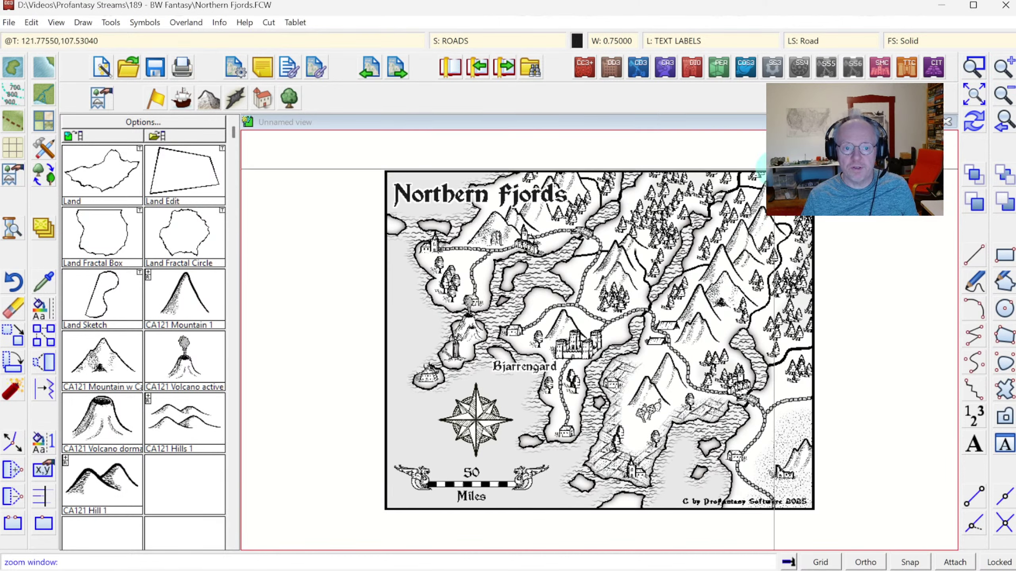
{"action": "left_click", "coordinate": [636, 176]}
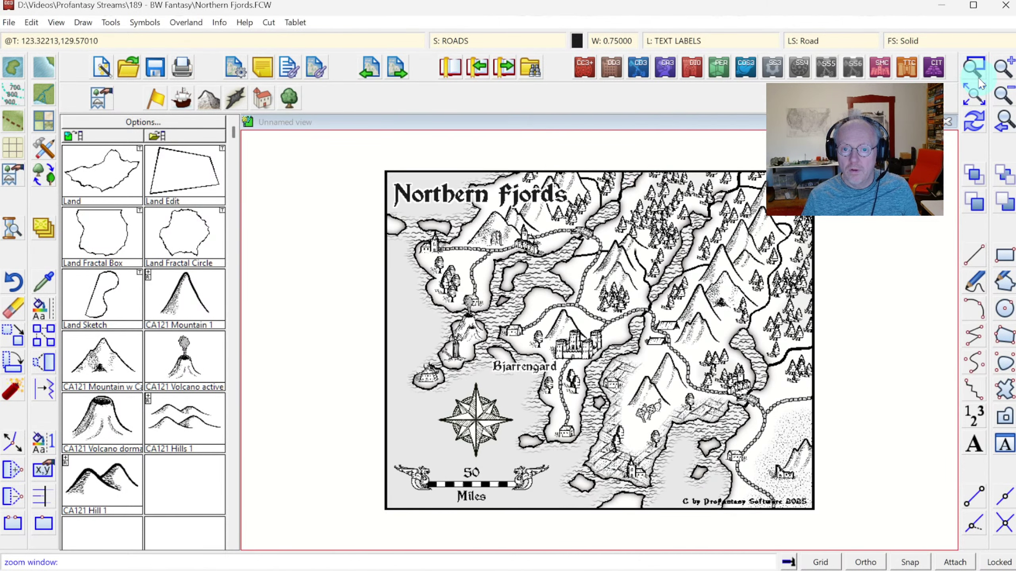
{"action": "left_click", "coordinate": [550, 157]}
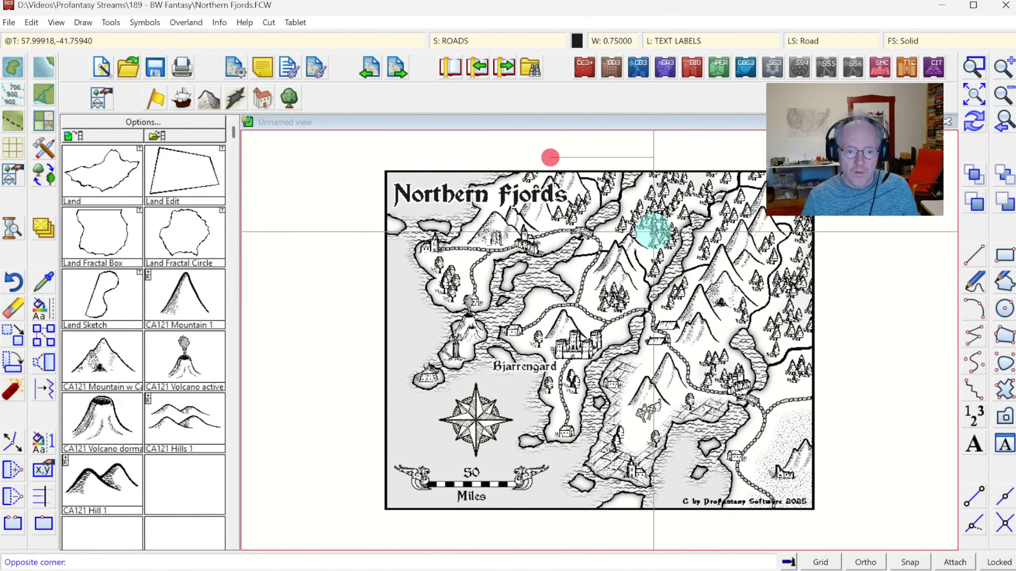
{"action": "left_click", "coordinate": [792, 315]}
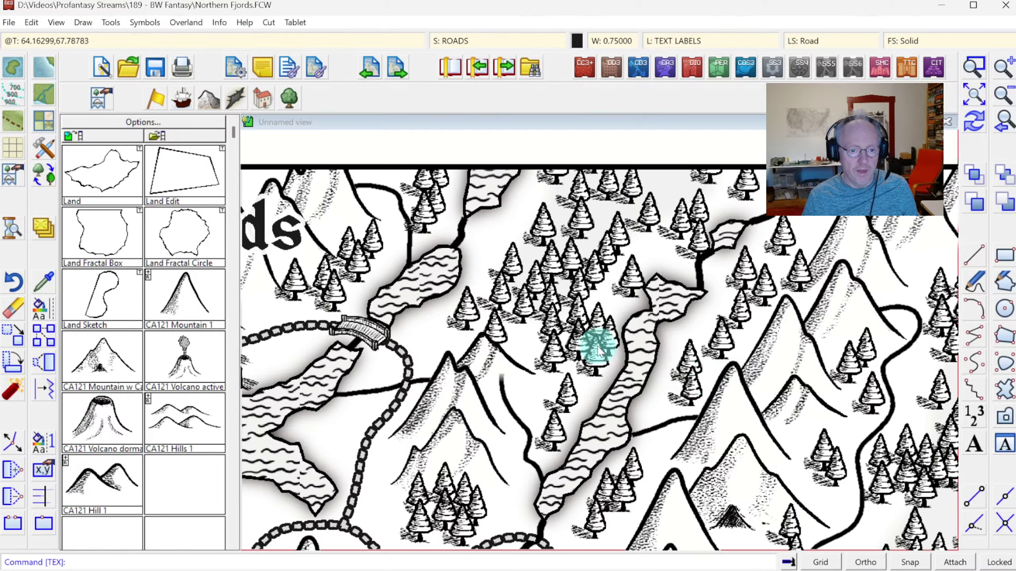
{"action": "left_click", "coordinate": [573, 38]}
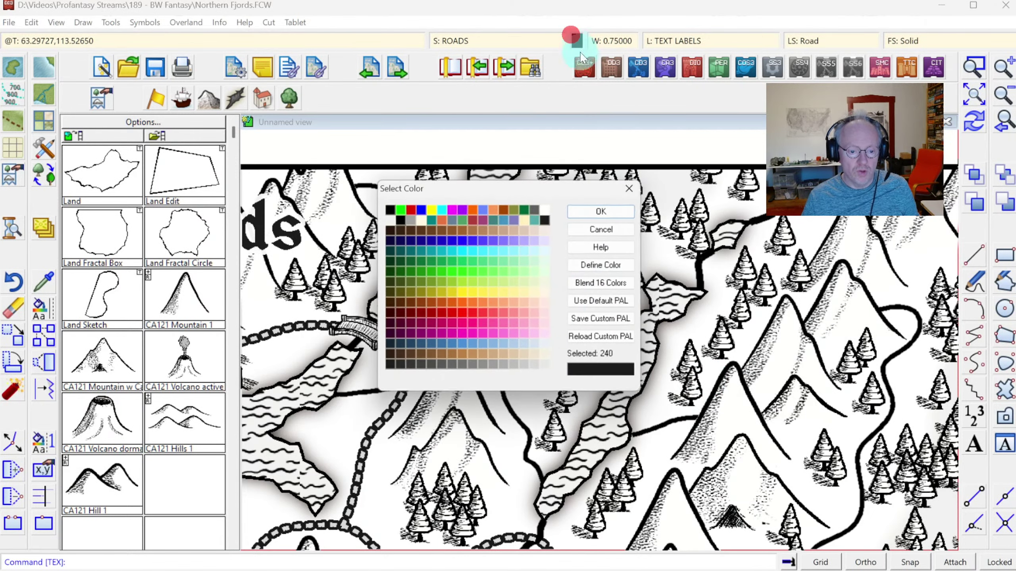
{"action": "left_click", "coordinate": [547, 365]}
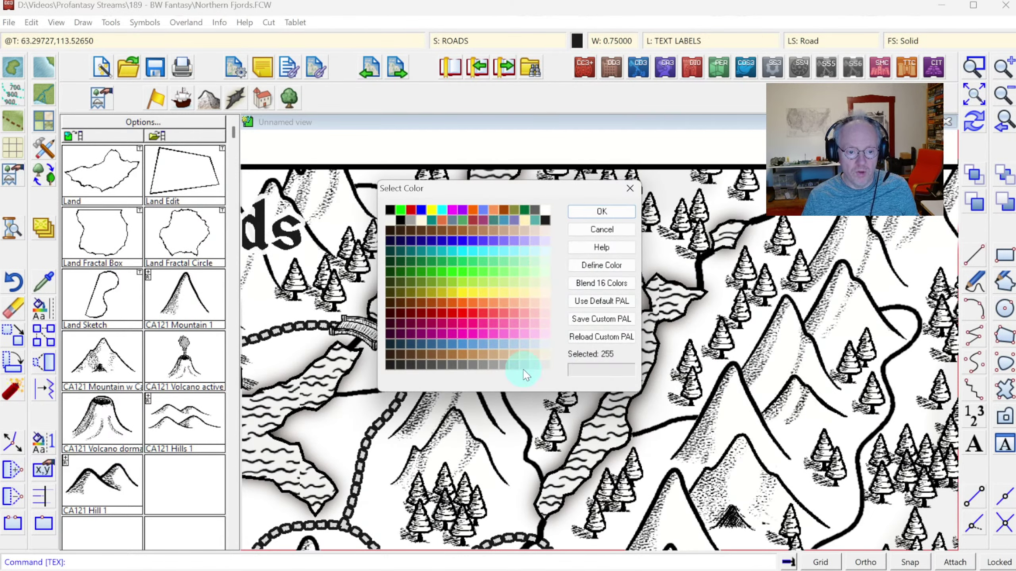
{"action": "left_click", "coordinate": [585, 213]}
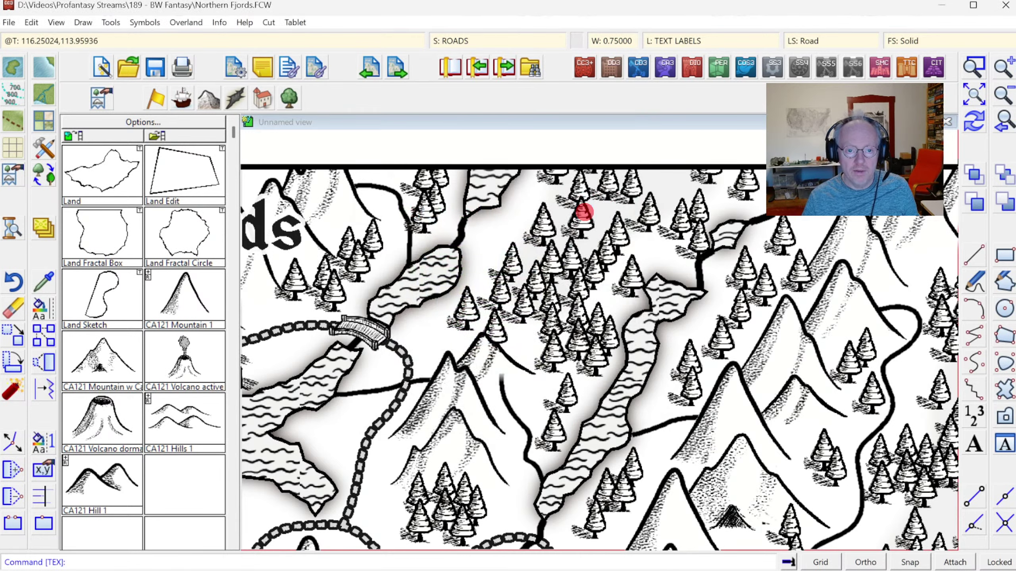
{"action": "left_click", "coordinate": [499, 41]}
{"action": "left_click", "coordinate": [383, 323]}
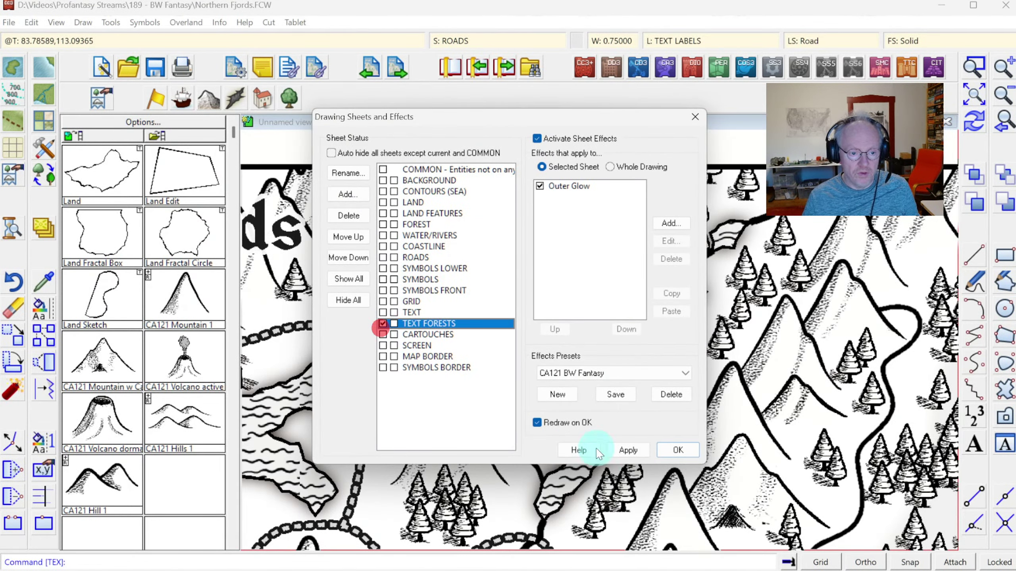
{"action": "left_click", "coordinate": [675, 449]}
Place the text label Wulfenforst across the northern pine forest and redraw the map
{"action": "left_click", "coordinate": [974, 447]}
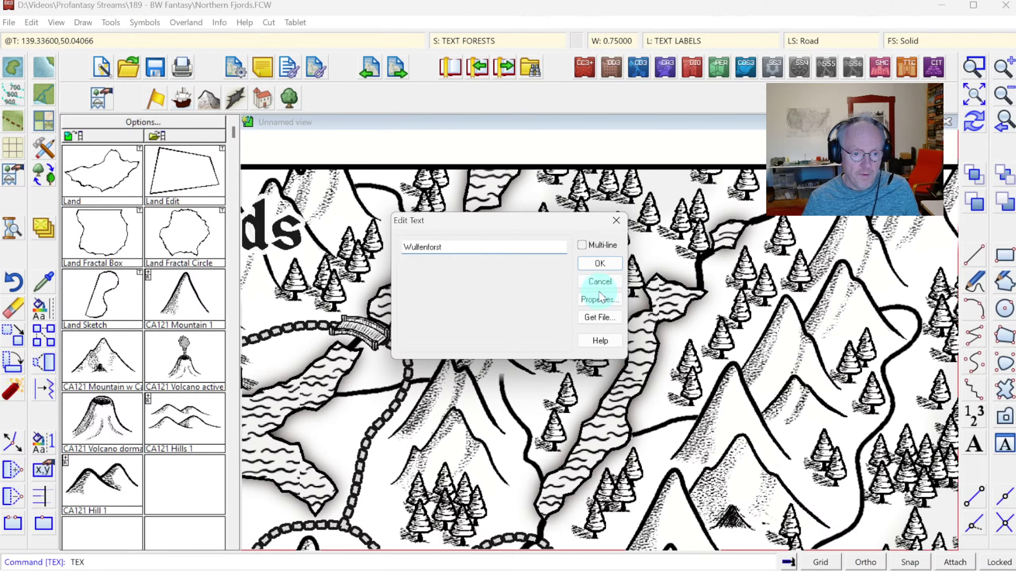
{"action": "left_click", "coordinate": [597, 267]}
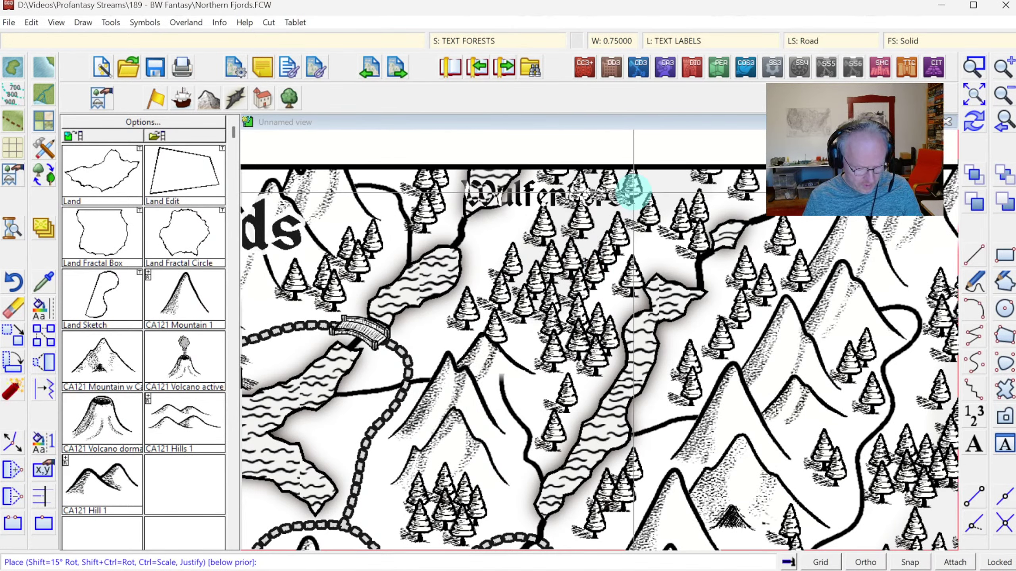
{"action": "left_click", "coordinate": [595, 228]}
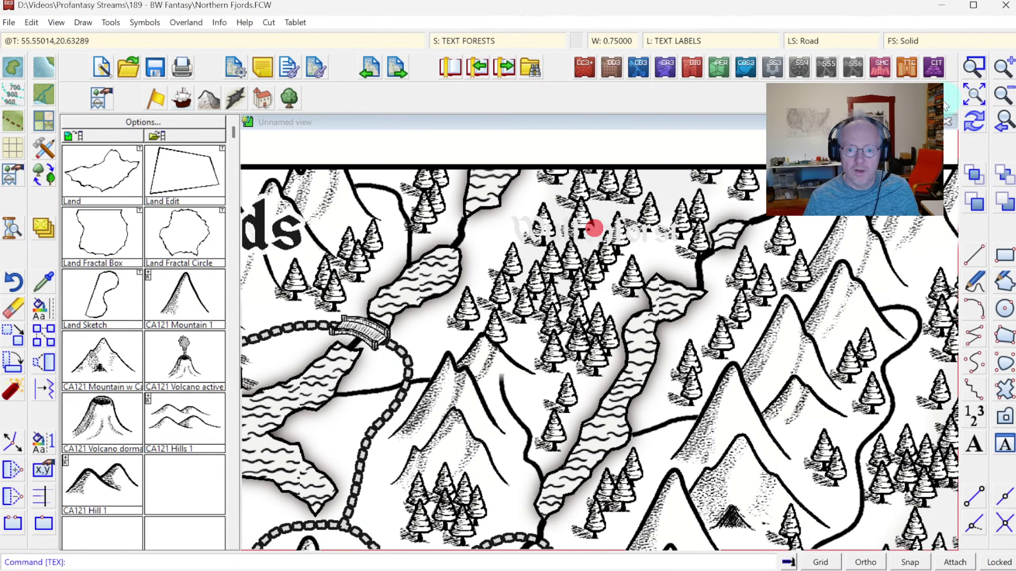
{"action": "left_click", "coordinate": [974, 124]}
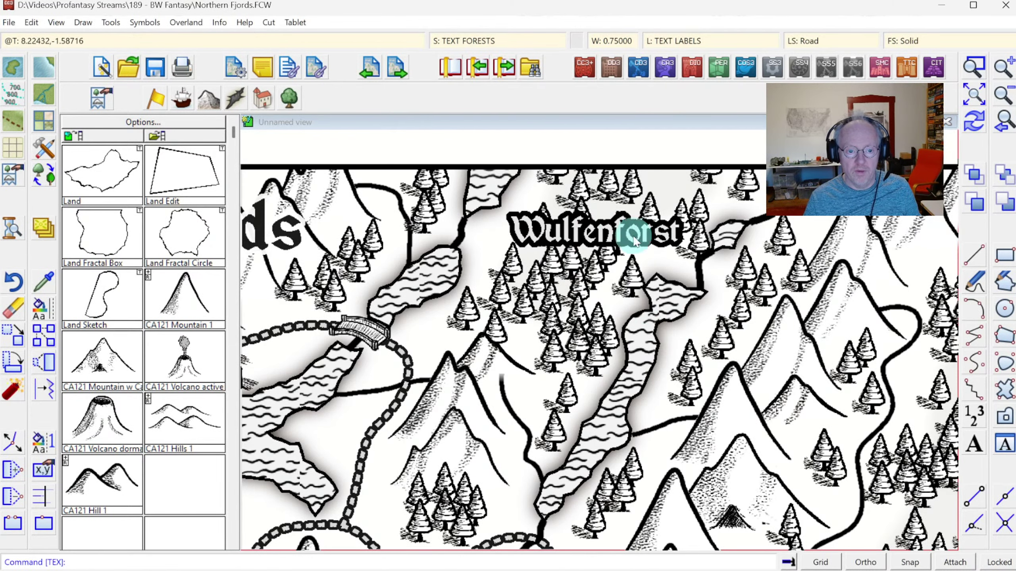
Move the copyright text at the map's southeast corner from the TEXT FORESTS sheet workflow onto the TEXT sheet
{"action": "left_click", "coordinate": [970, 97]}
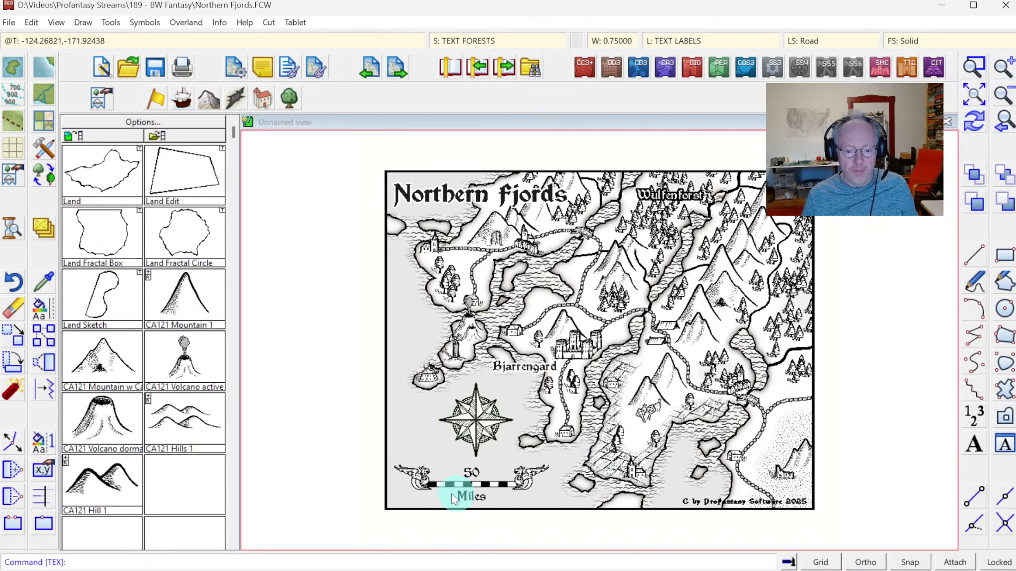
{"action": "left_click", "coordinate": [974, 66]}
{"action": "left_click", "coordinate": [653, 457]}
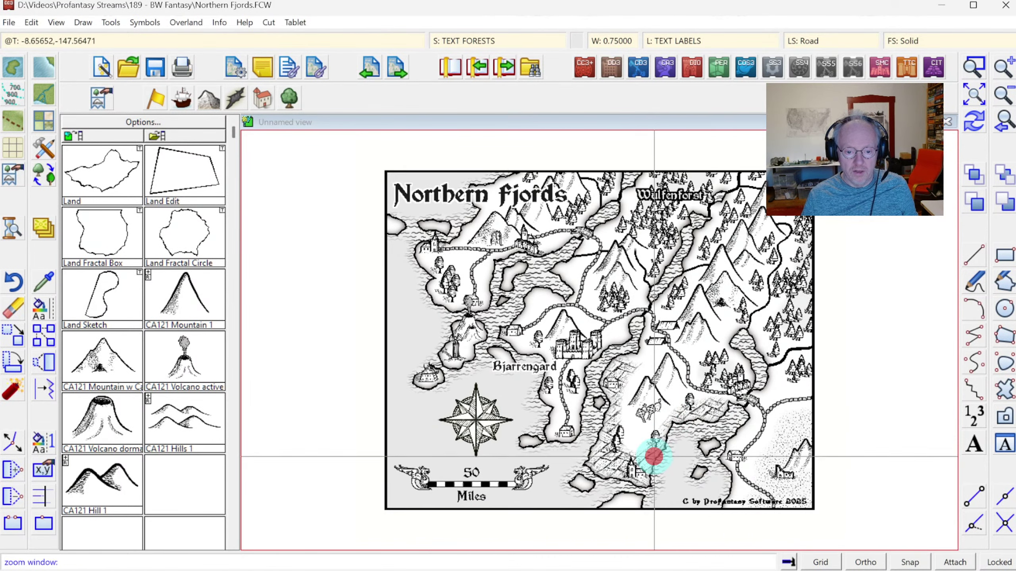
{"action": "left_click", "coordinate": [818, 532]}
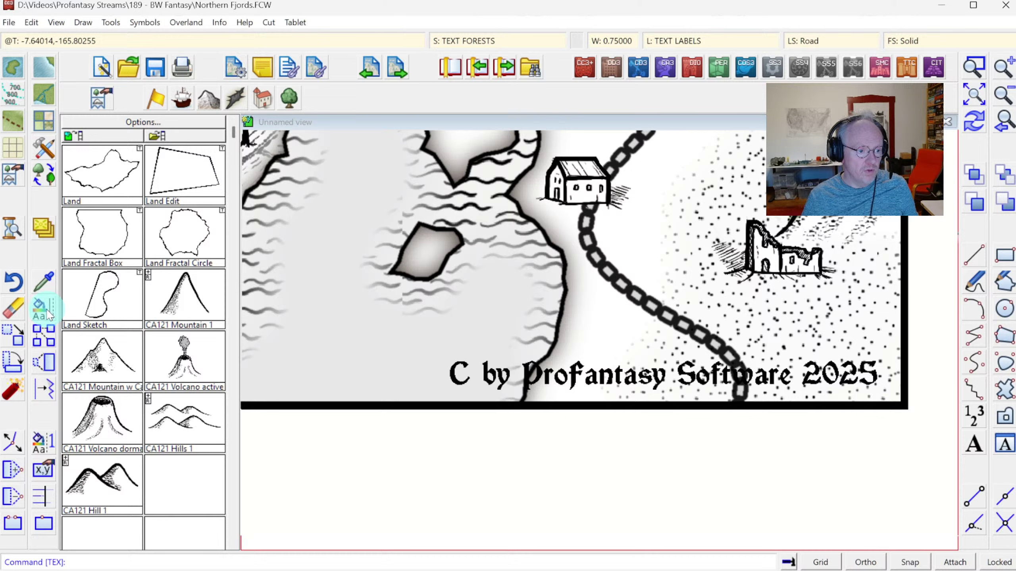
{"action": "right_click", "coordinate": [44, 227]}
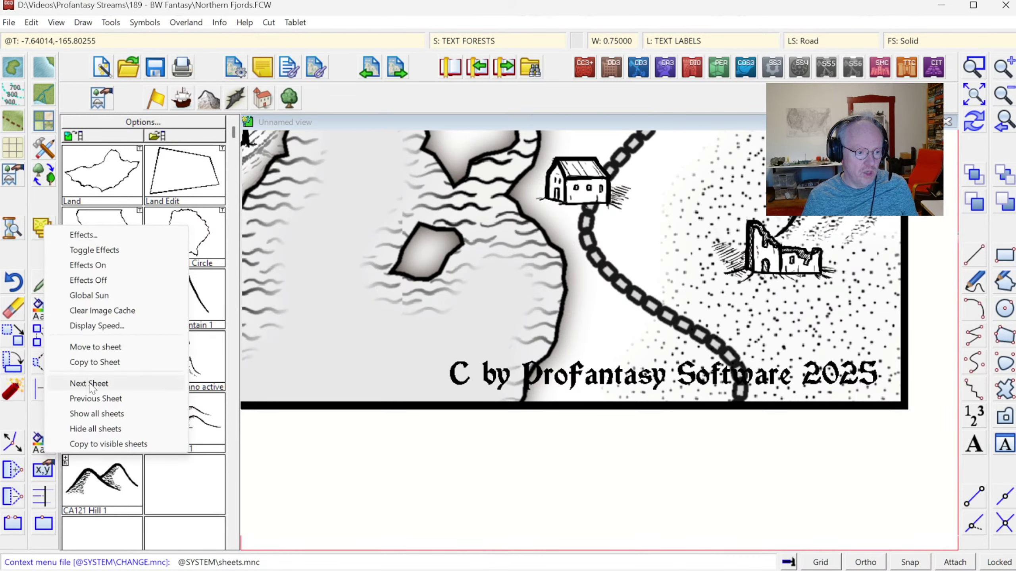
{"action": "left_click", "coordinate": [93, 348]}
{"action": "left_click", "coordinate": [601, 384]}
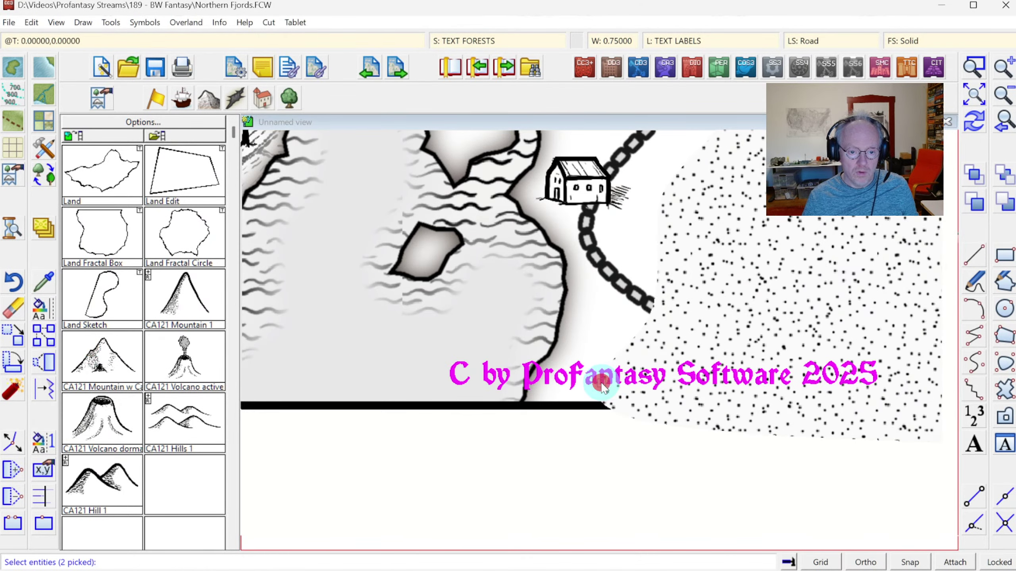
{"action": "left_click", "coordinate": [636, 340]}
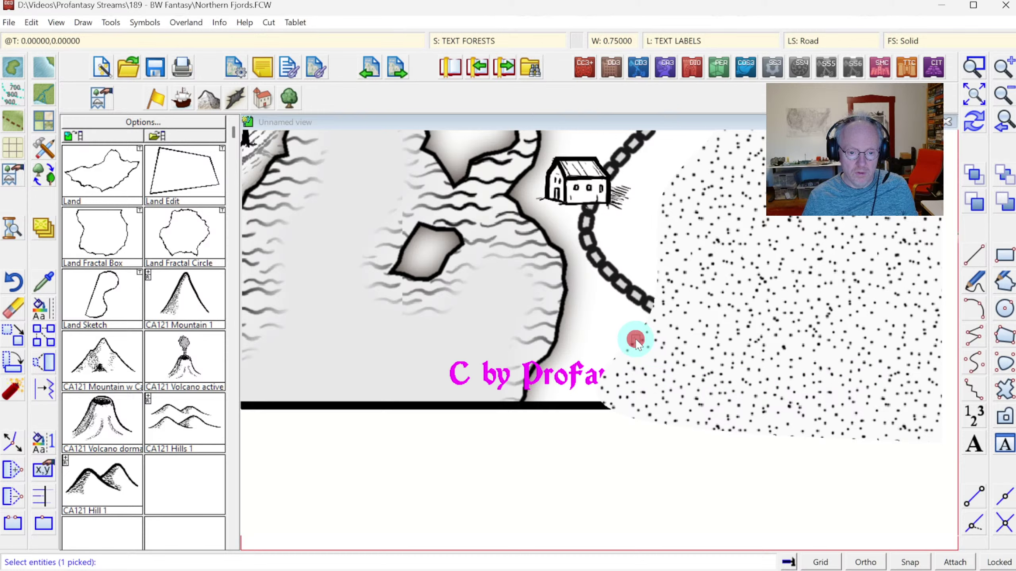
{"action": "right_click", "coordinate": [605, 333]}
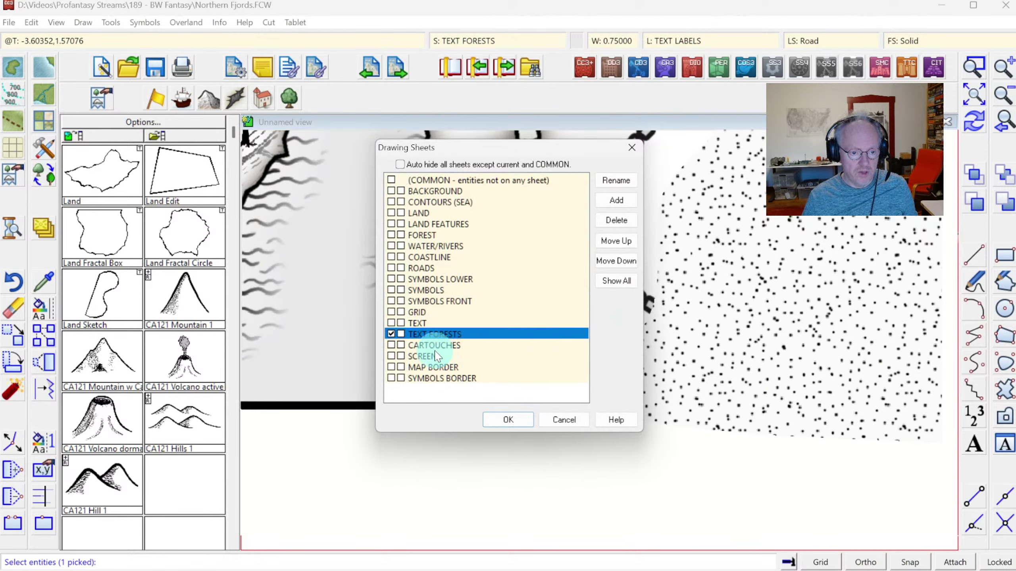
{"action": "left_click", "coordinate": [415, 323]}
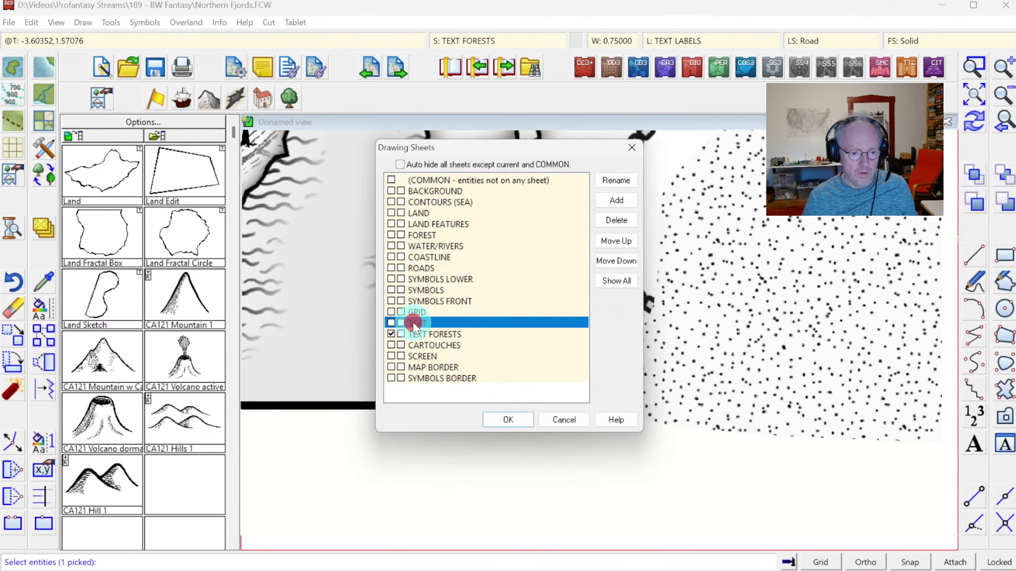
{"action": "left_click", "coordinate": [507, 420]}
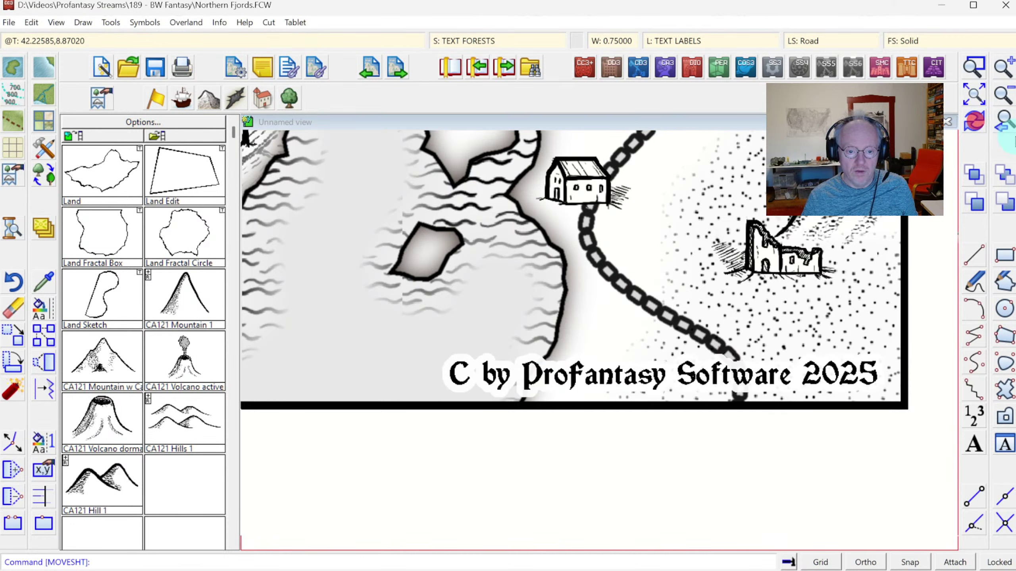
{"action": "left_click", "coordinate": [1002, 131]}
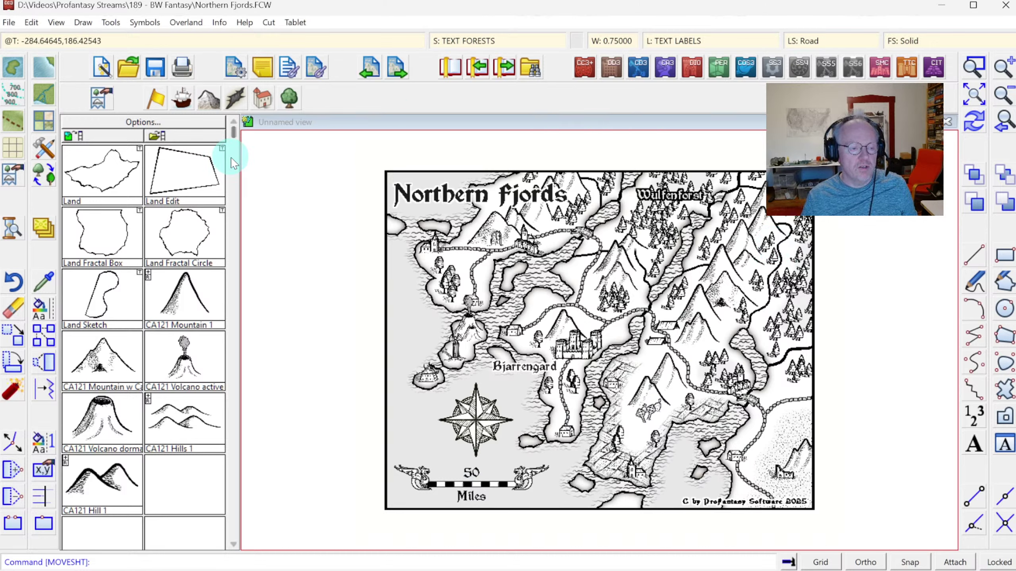
Load the CA109 Coast symbol catalog from the Annual Here Be Monsters folder and look through its symbols
{"action": "left_click", "coordinate": [114, 136]}
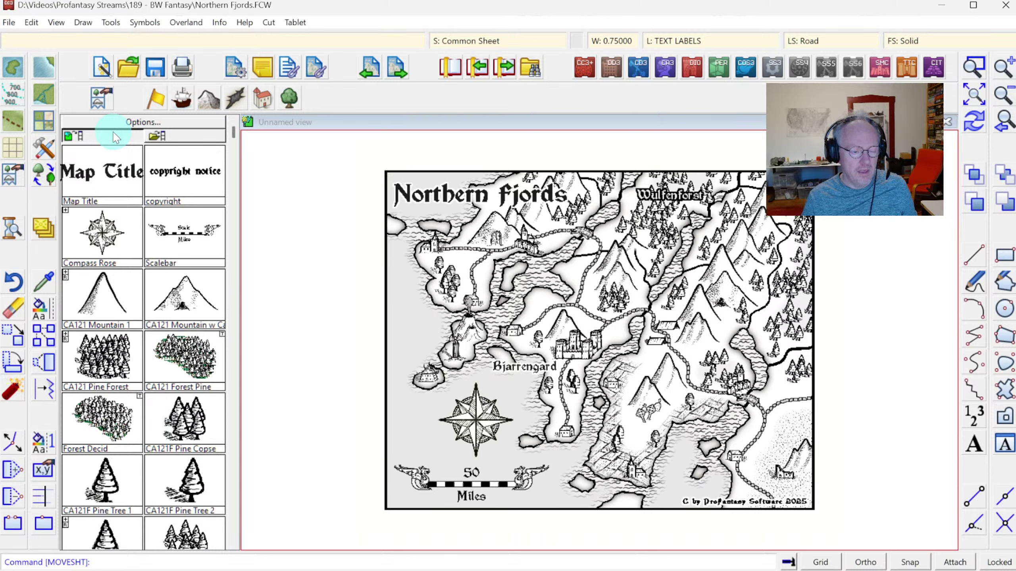
{"action": "left_click", "coordinate": [114, 136]}
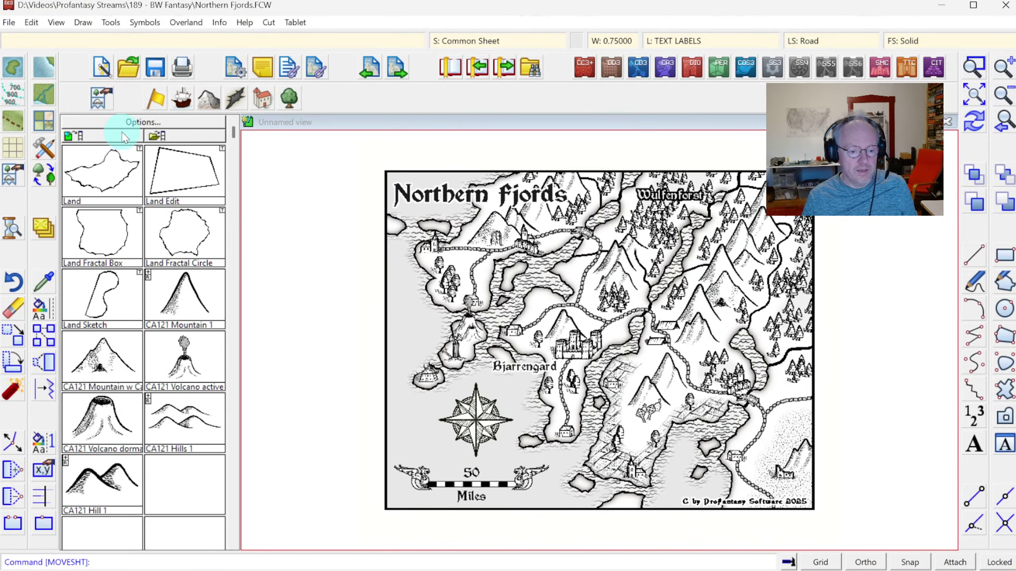
{"action": "left_click", "coordinate": [185, 140]}
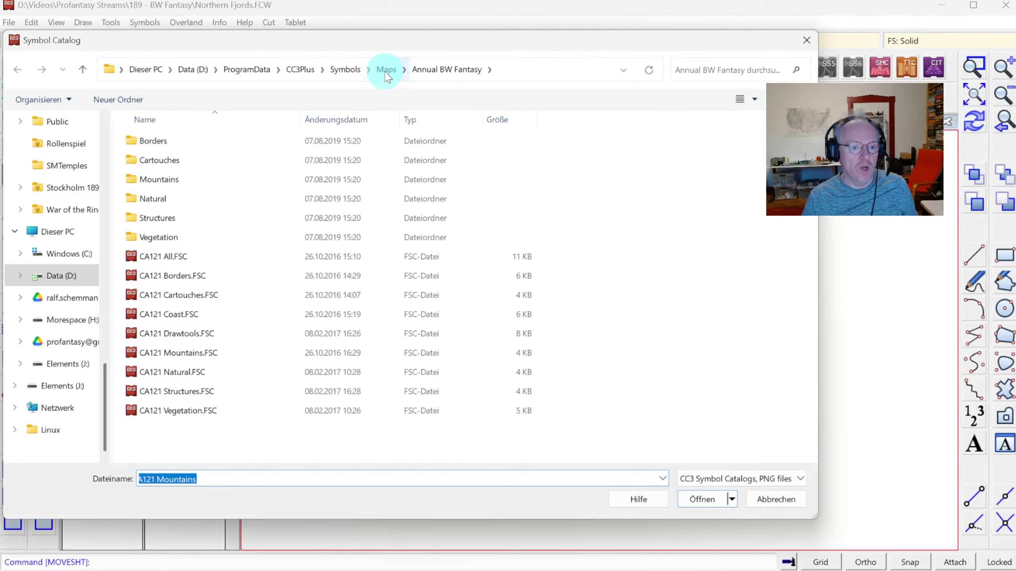
{"action": "left_click", "coordinate": [386, 69]}
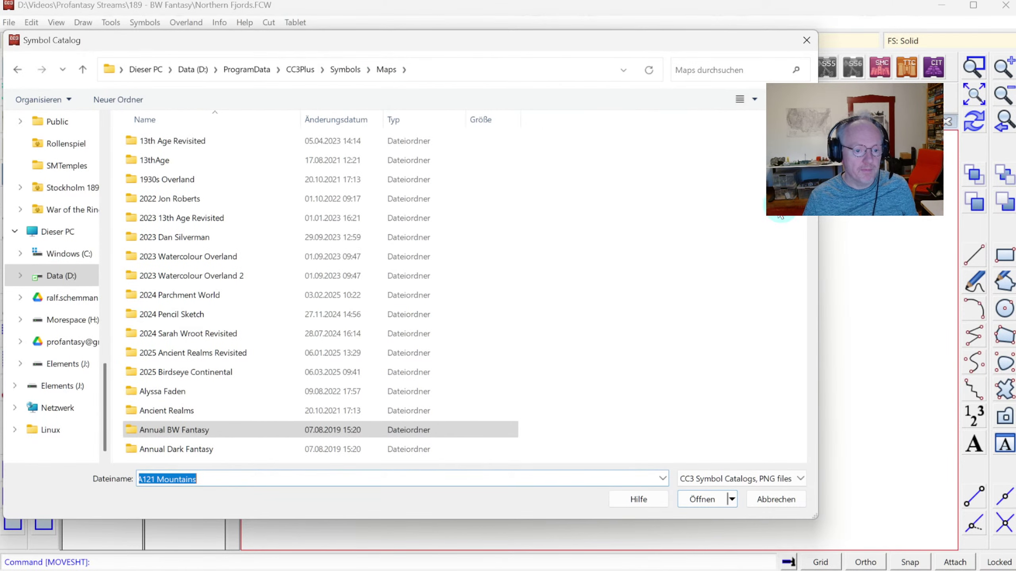
{"action": "scroll", "coordinate": [319, 296], "scroll_direction": "down", "scroll_amount": 2}
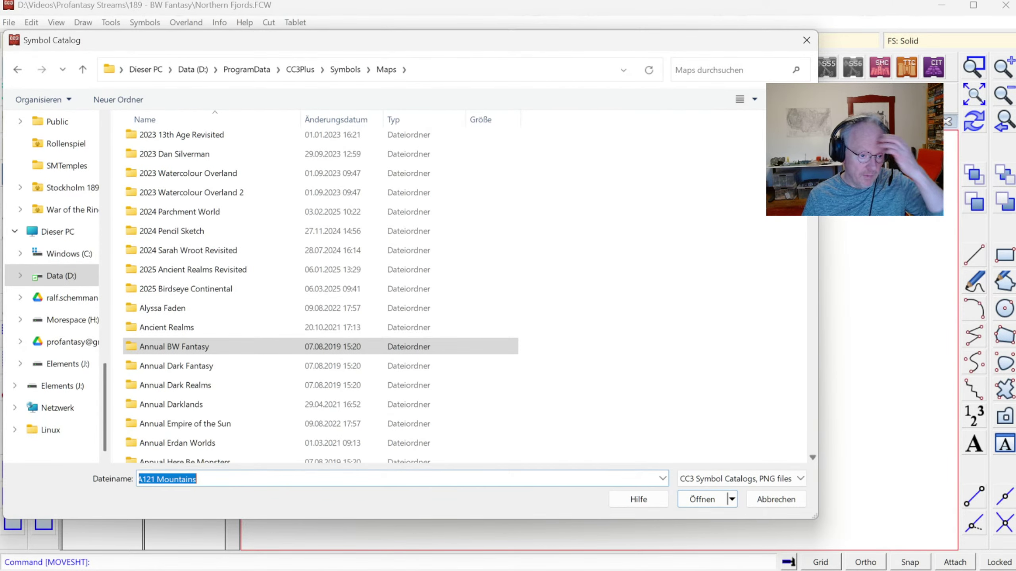
{"action": "scroll", "coordinate": [322, 286], "scroll_direction": "down", "scroll_amount": 2}
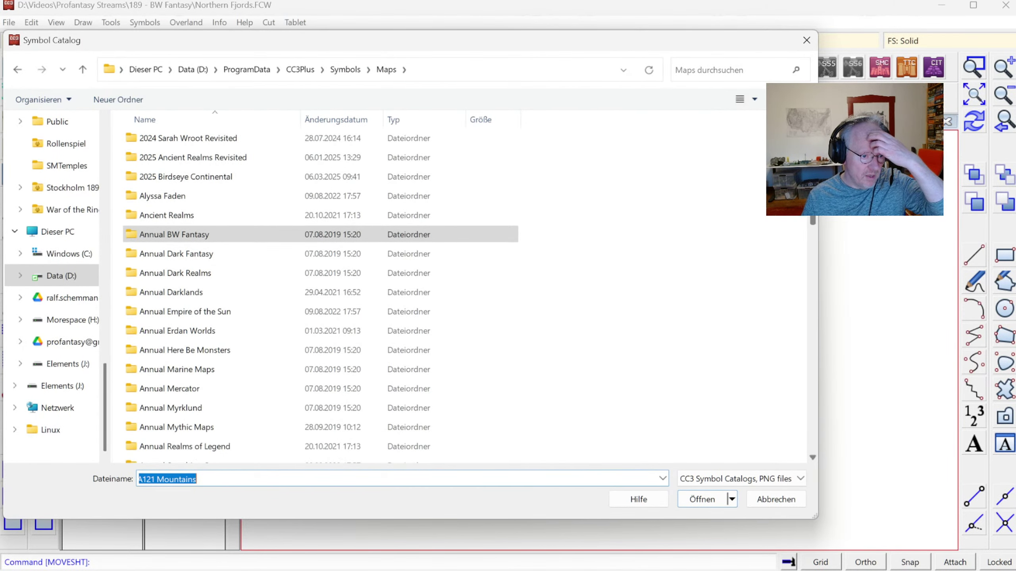
{"action": "double_click", "coordinate": [213, 352]}
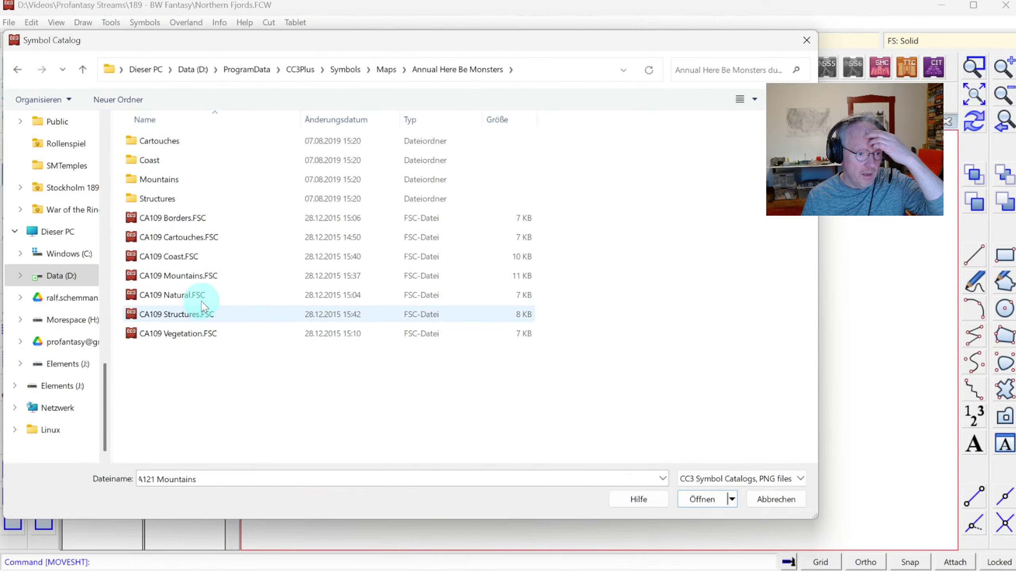
{"action": "double_click", "coordinate": [186, 252]}
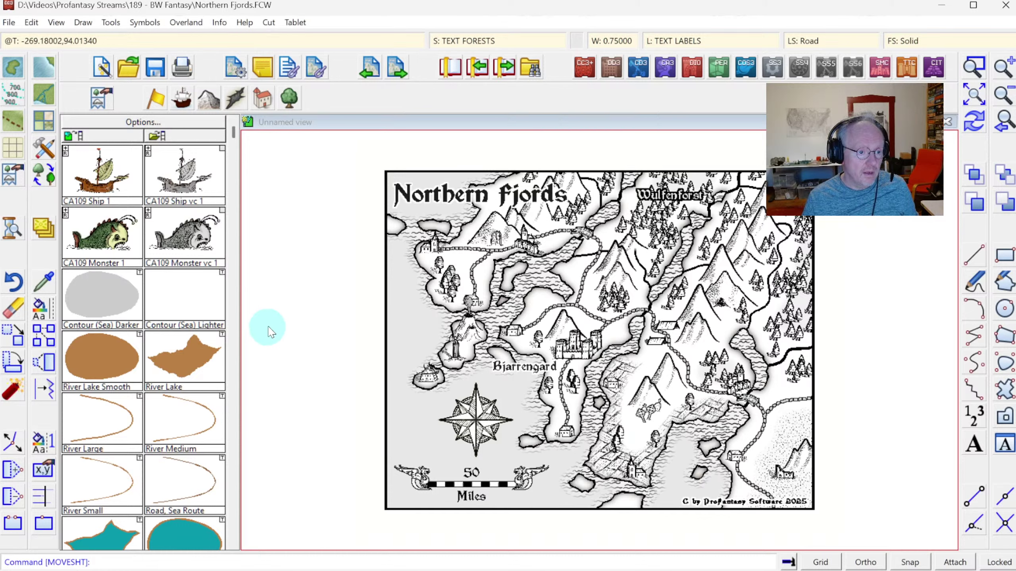
{"action": "left_click", "coordinate": [232, 545]}
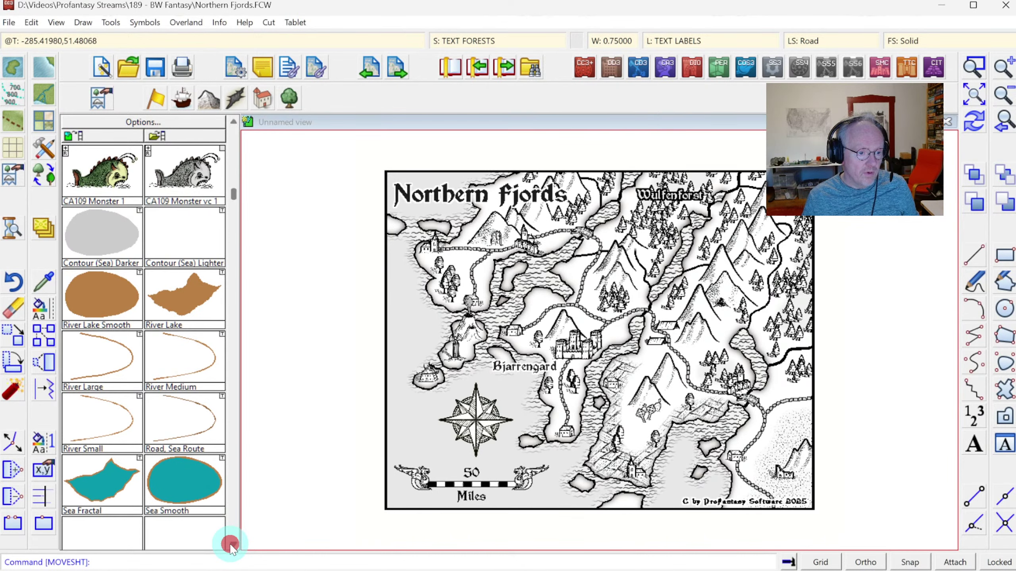
{"action": "left_click", "coordinate": [233, 544]}
{"action": "left_click", "coordinate": [234, 122]}
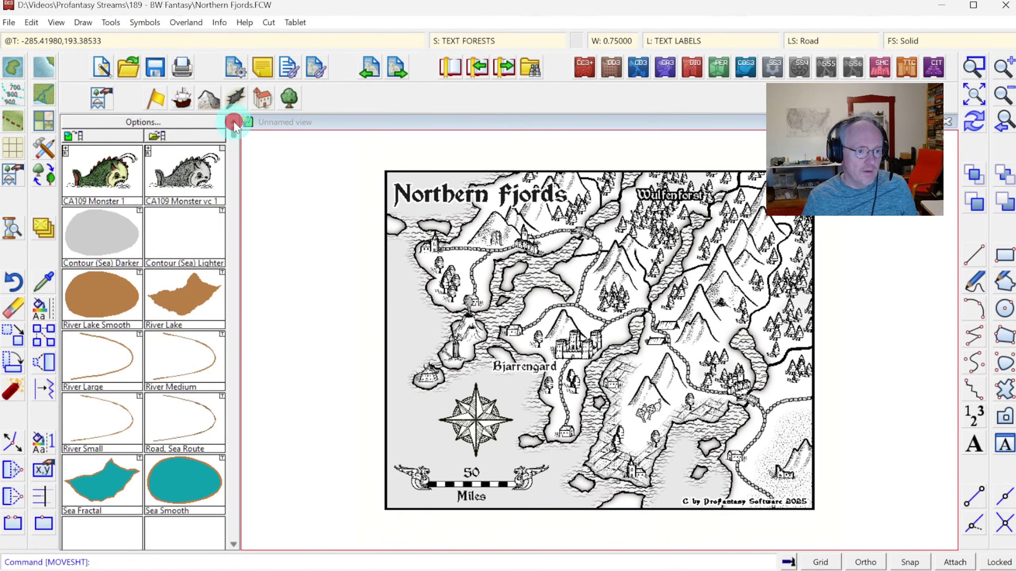
{"action": "left_click", "coordinate": [234, 123]}
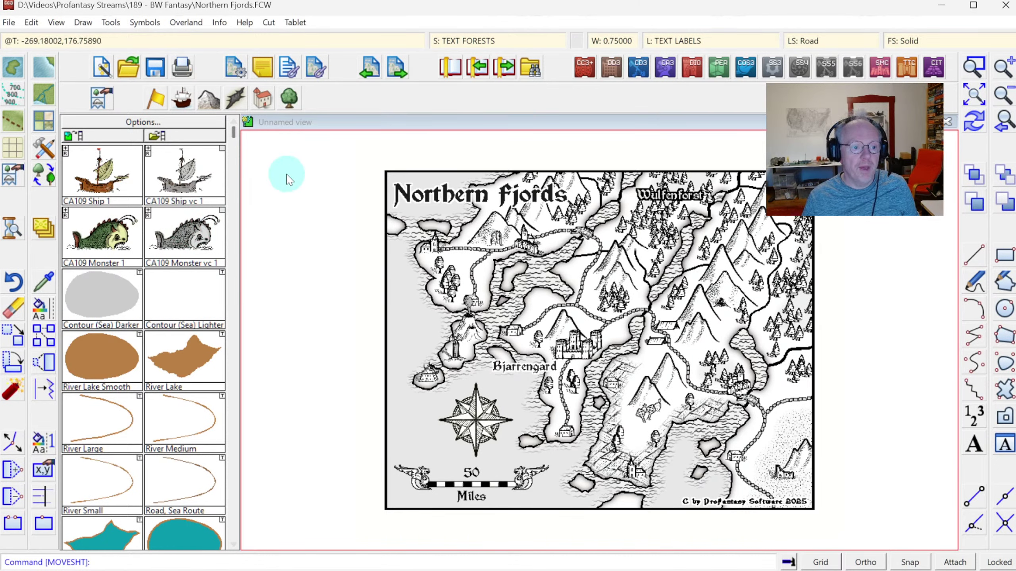
Set the drawing colour to white, number 15
{"action": "left_click", "coordinate": [576, 40]}
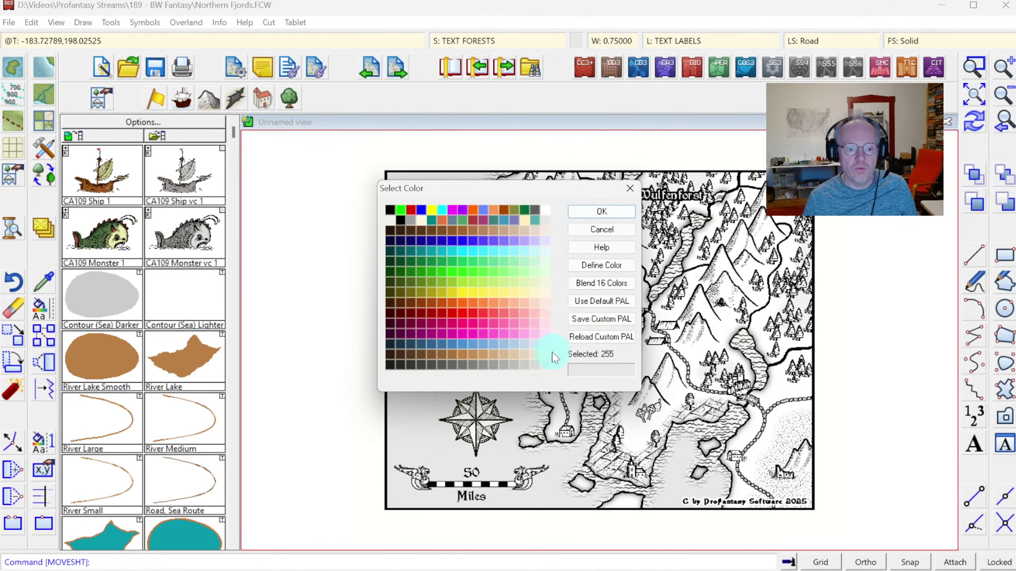
{"action": "left_click", "coordinate": [546, 210]}
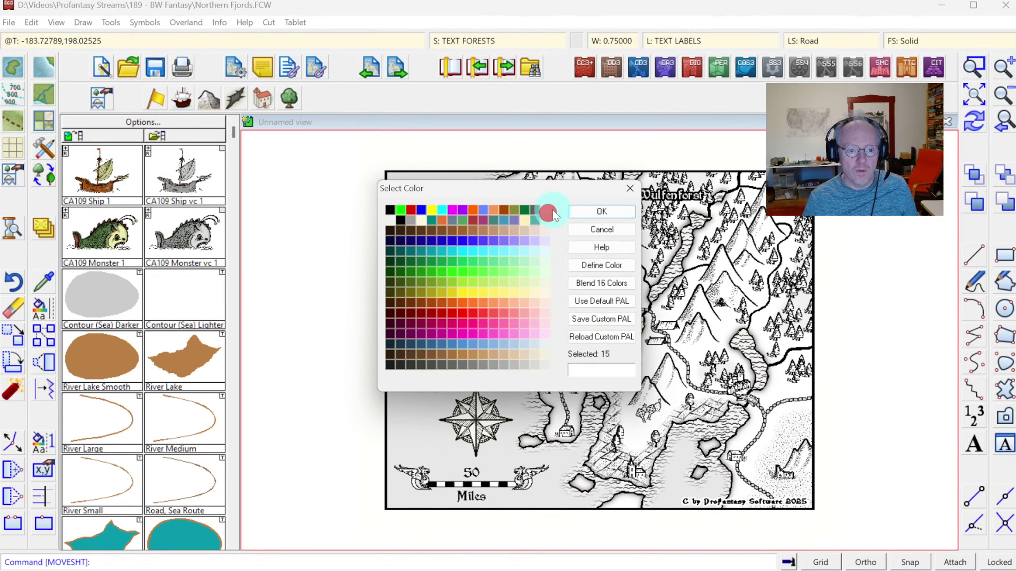
{"action": "left_click", "coordinate": [599, 212]}
Place the fish-like variant of the CA109 Monster vc 1 symbol, scaled down, in the sea just west of the volcano
{"action": "left_click", "coordinate": [184, 234]}
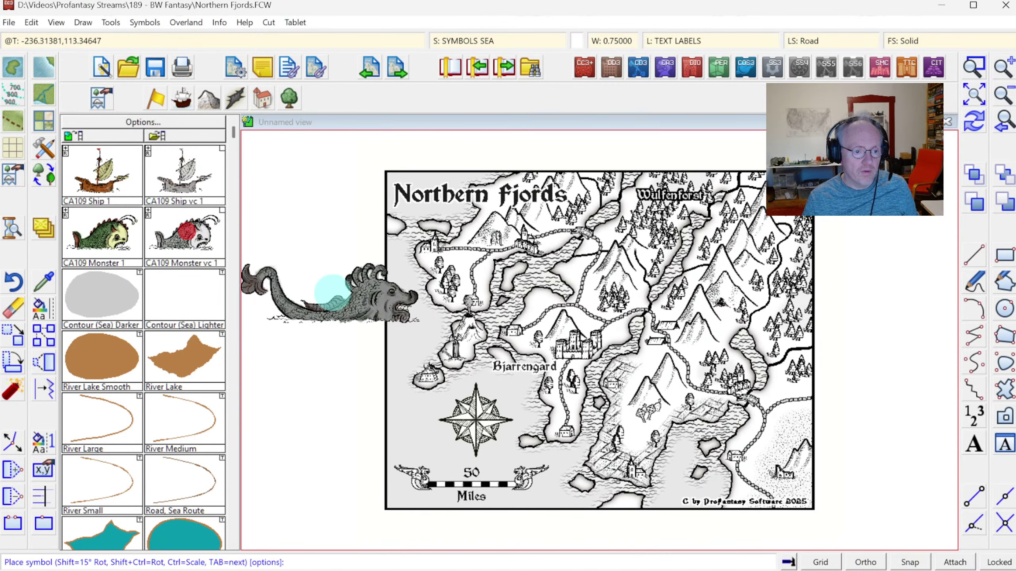
{"action": "key", "text": "Tab"}
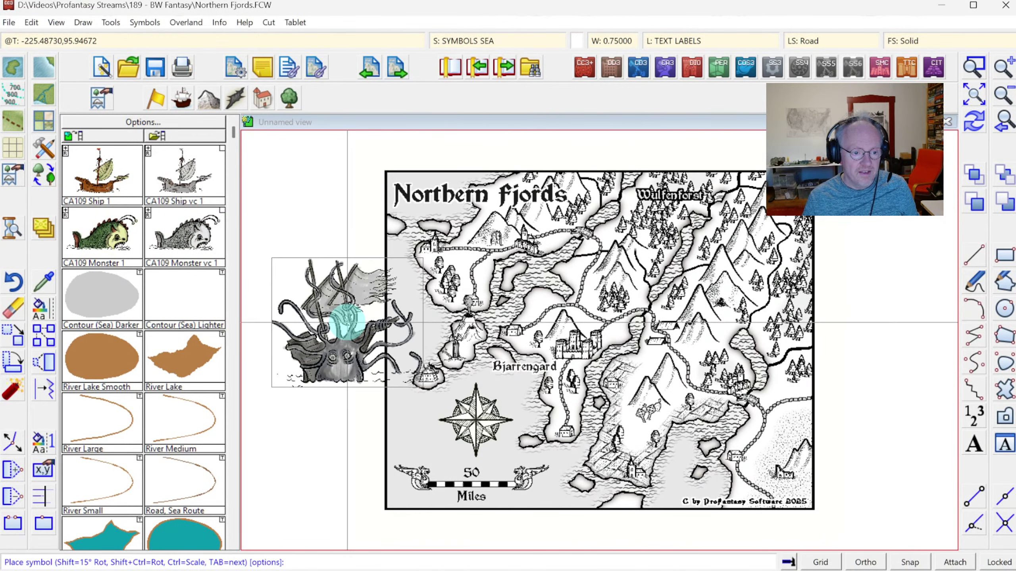
{"action": "key", "text": "Tab"}
{"action": "key", "text": "Tab"}
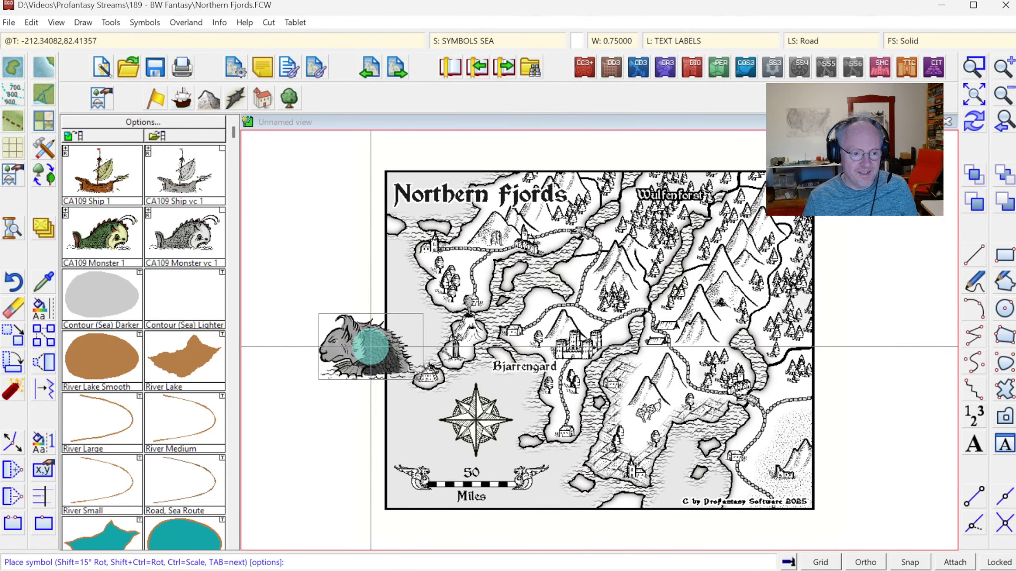
{"action": "key", "text": "Tab"}
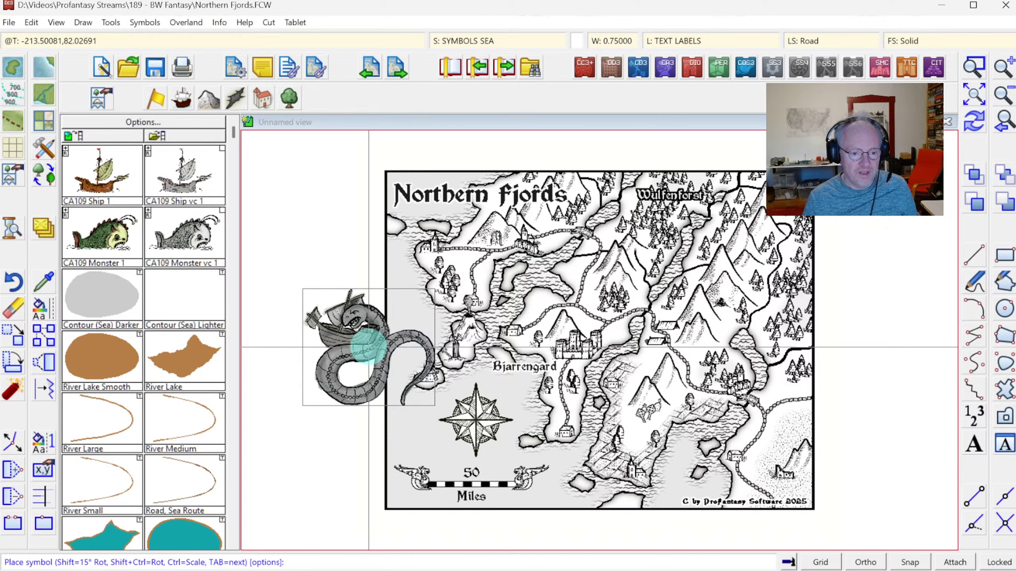
{"action": "key", "text": "Tab"}
{"action": "key", "text": "Tab"}
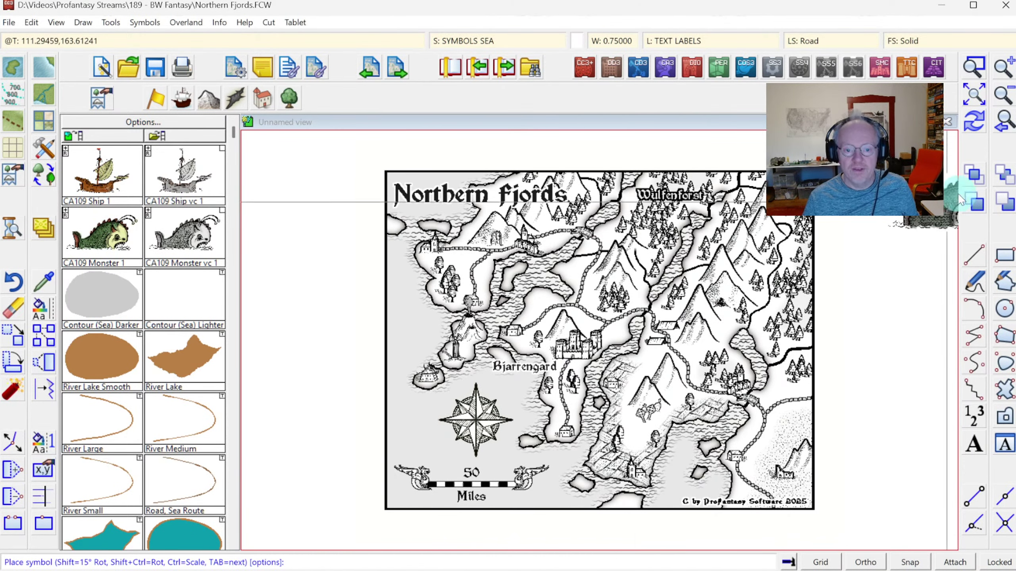
{"action": "left_click", "coordinate": [974, 66]}
{"action": "left_click", "coordinate": [328, 278]}
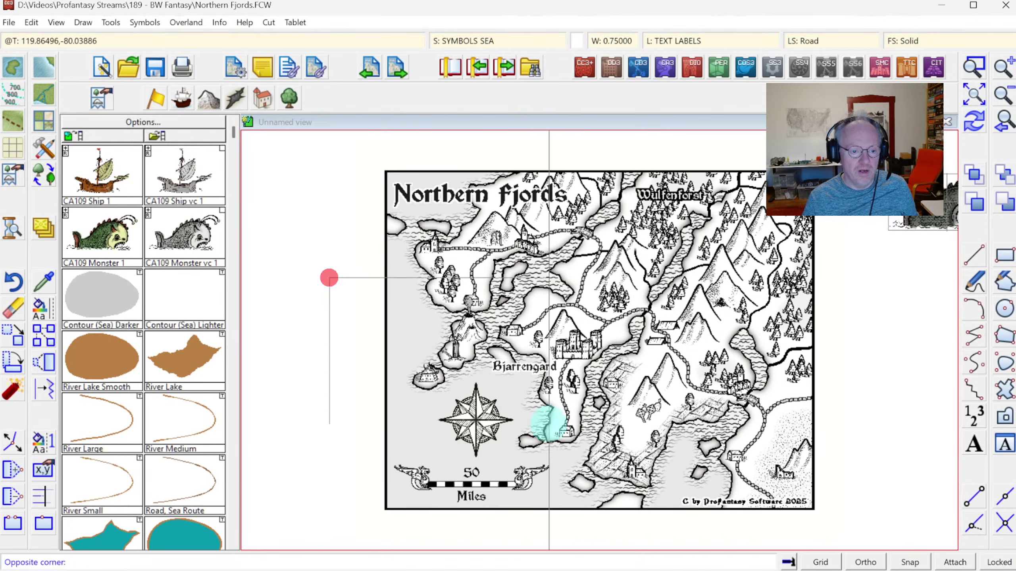
{"action": "left_click", "coordinate": [548, 423]}
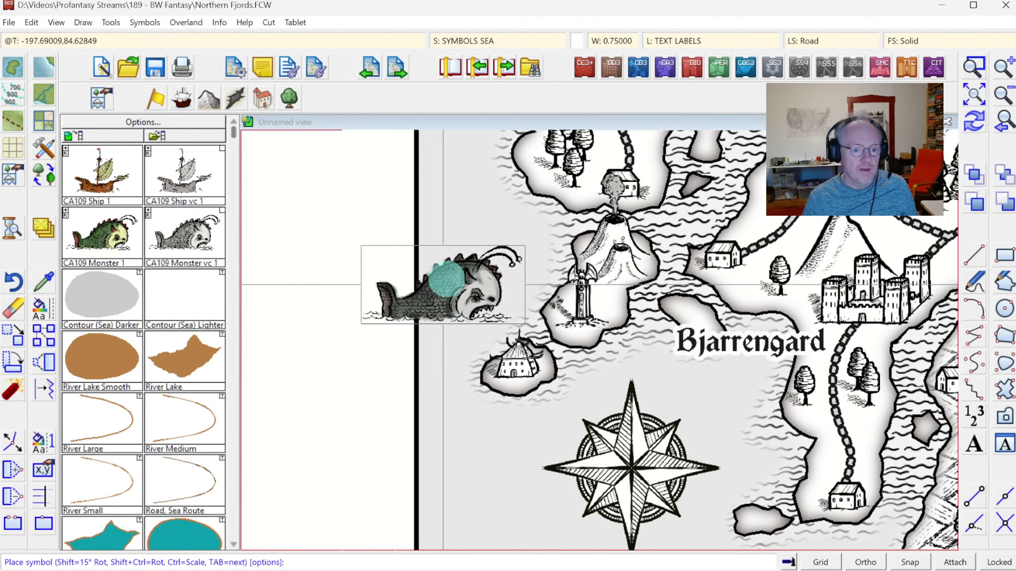
{"action": "left_click", "coordinate": [481, 255]}
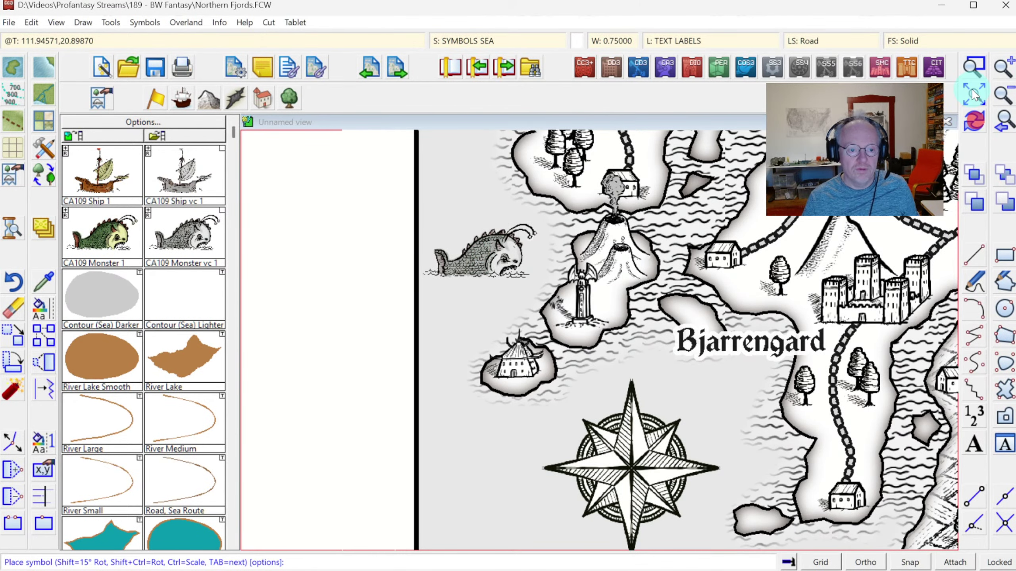
{"action": "left_click", "coordinate": [973, 94]}
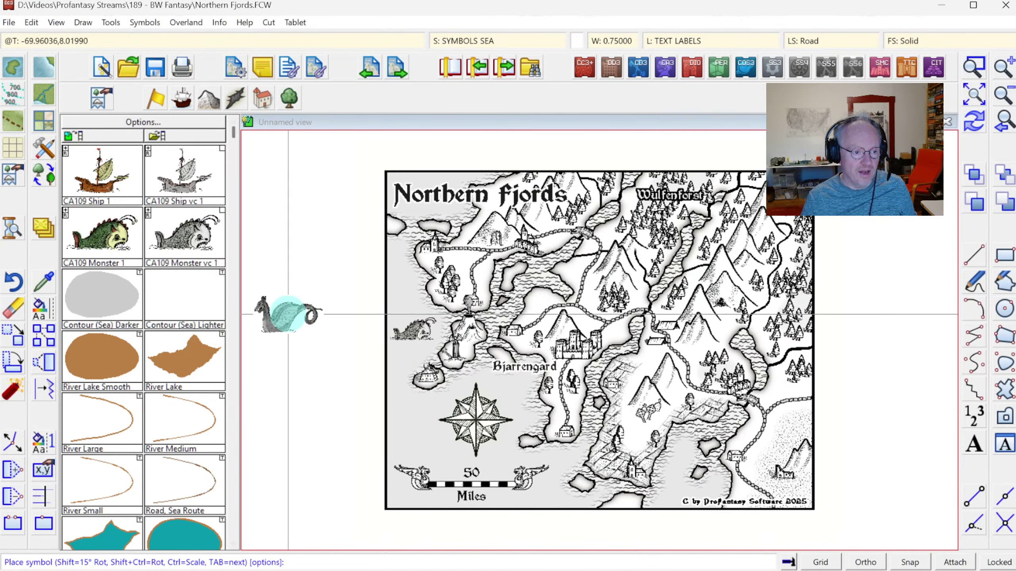
Try the CA109 Ship vc 1 symbol in the southern bay between the field peninsula and the eastern coast, and undo the placement
{"action": "left_click", "coordinate": [177, 179]}
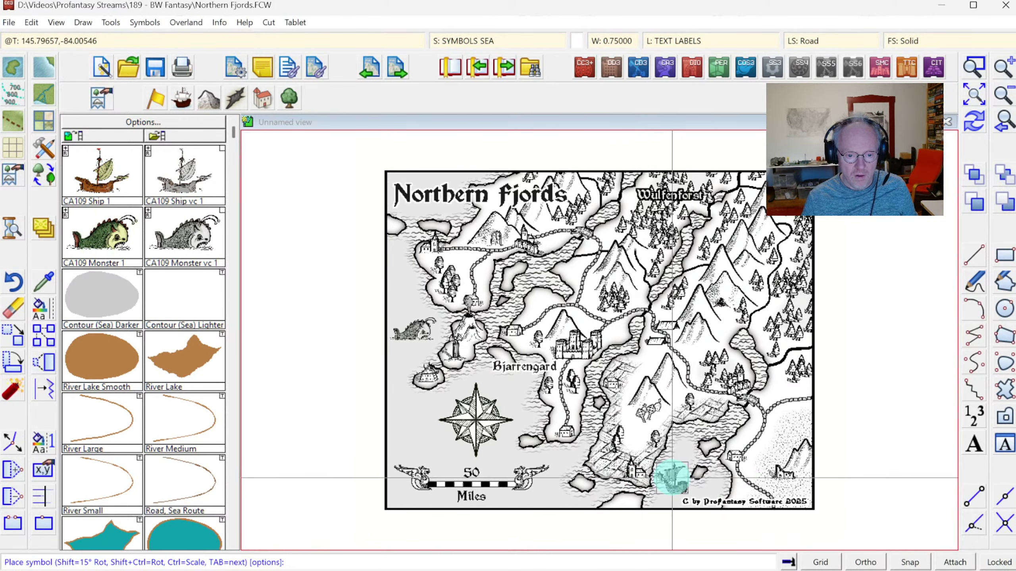
{"action": "left_click", "coordinate": [675, 478]}
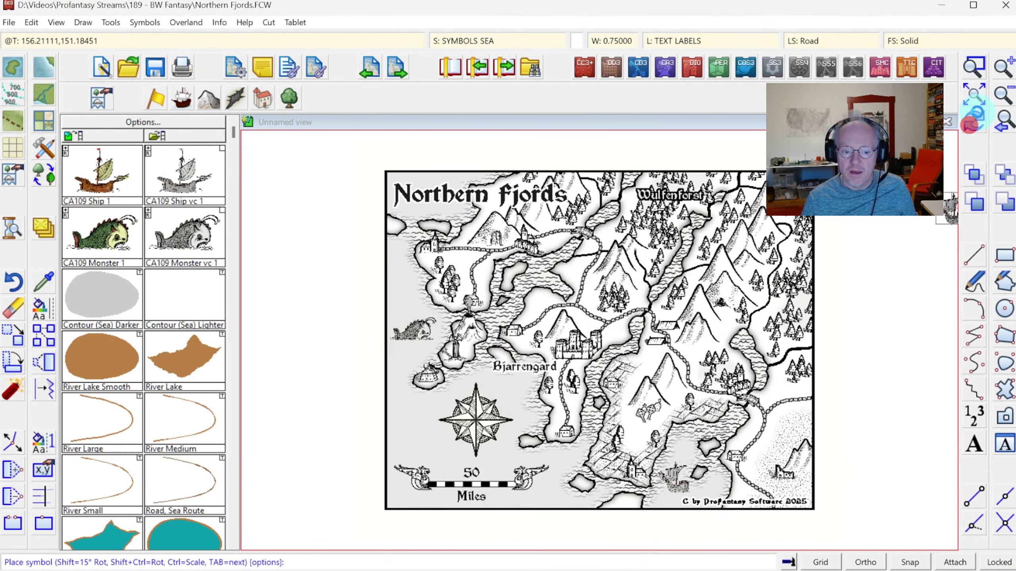
{"action": "left_click", "coordinate": [972, 123]}
{"action": "left_click", "coordinate": [974, 66]}
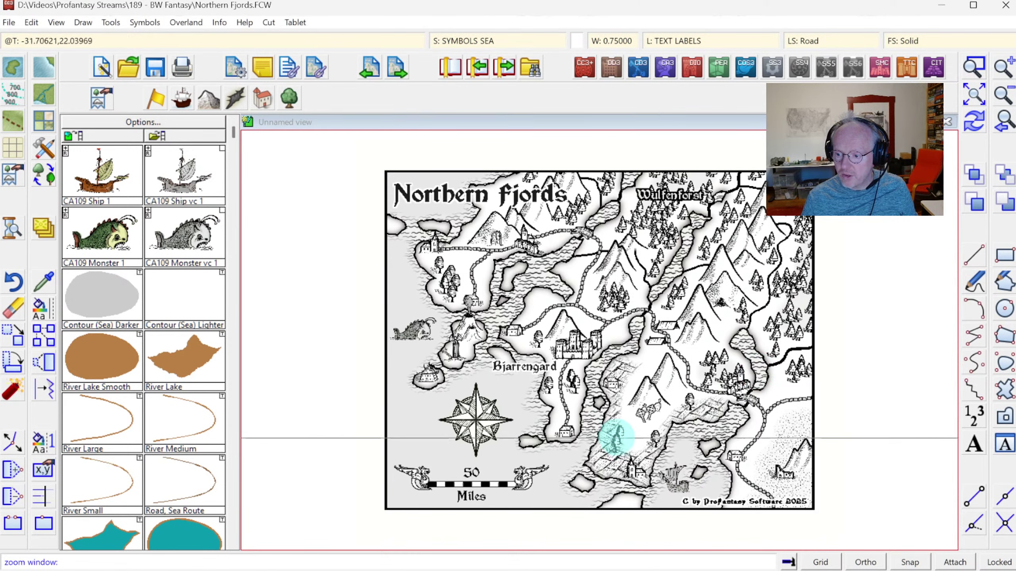
{"action": "left_click", "coordinate": [575, 409]}
{"action": "left_click", "coordinate": [732, 529]}
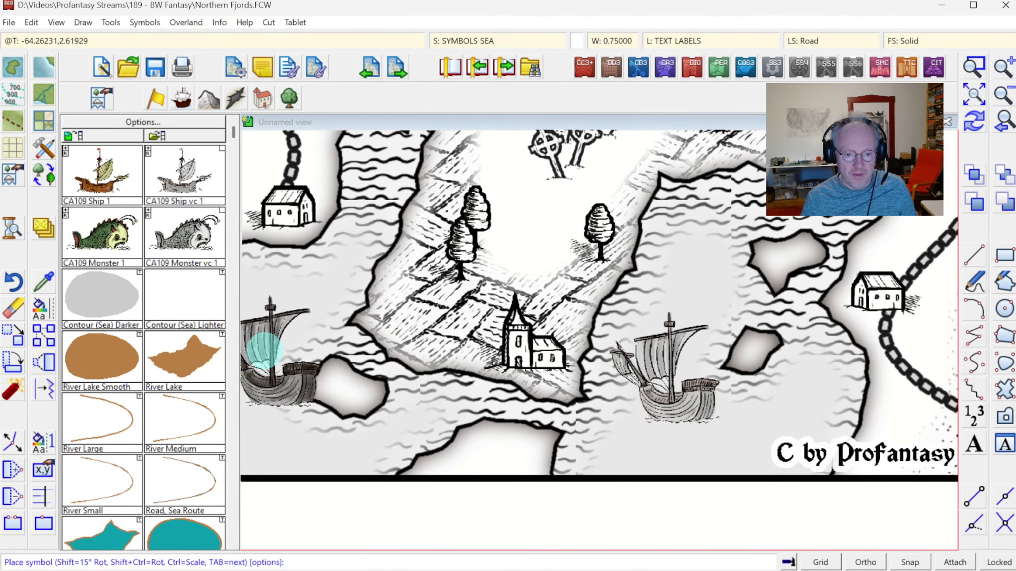
{"action": "right_click", "coordinate": [267, 346]}
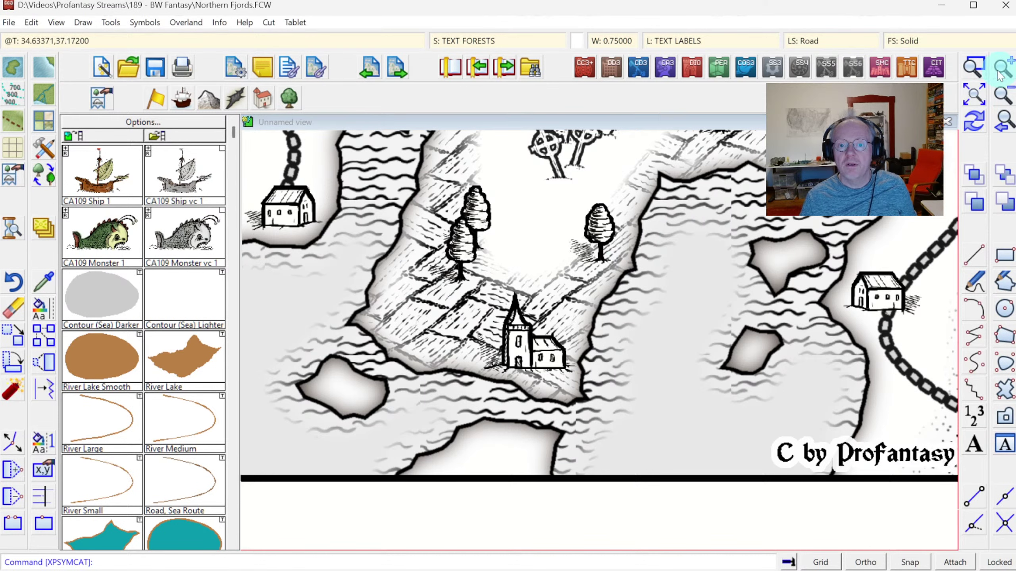
{"action": "left_click", "coordinate": [972, 94]}
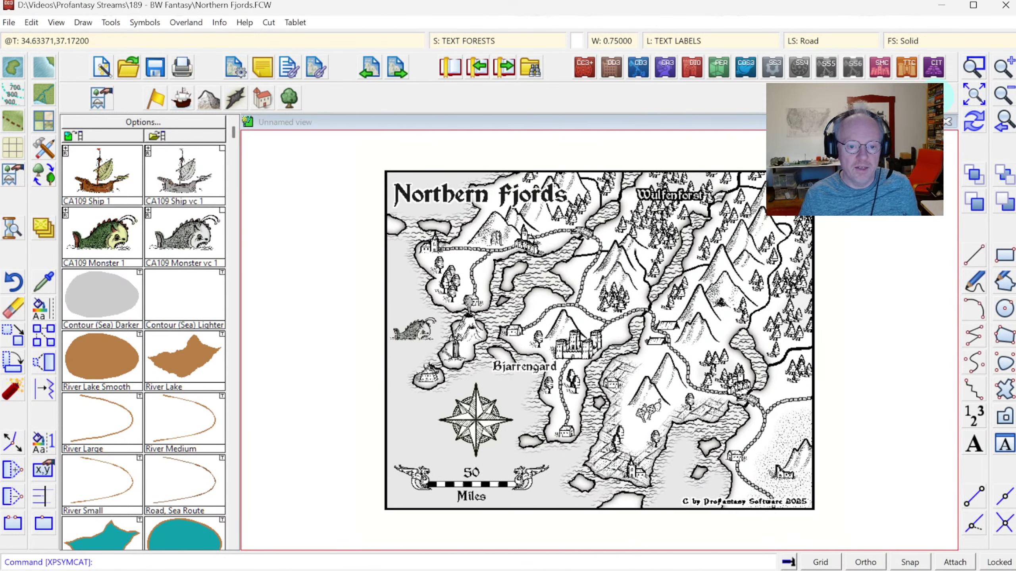